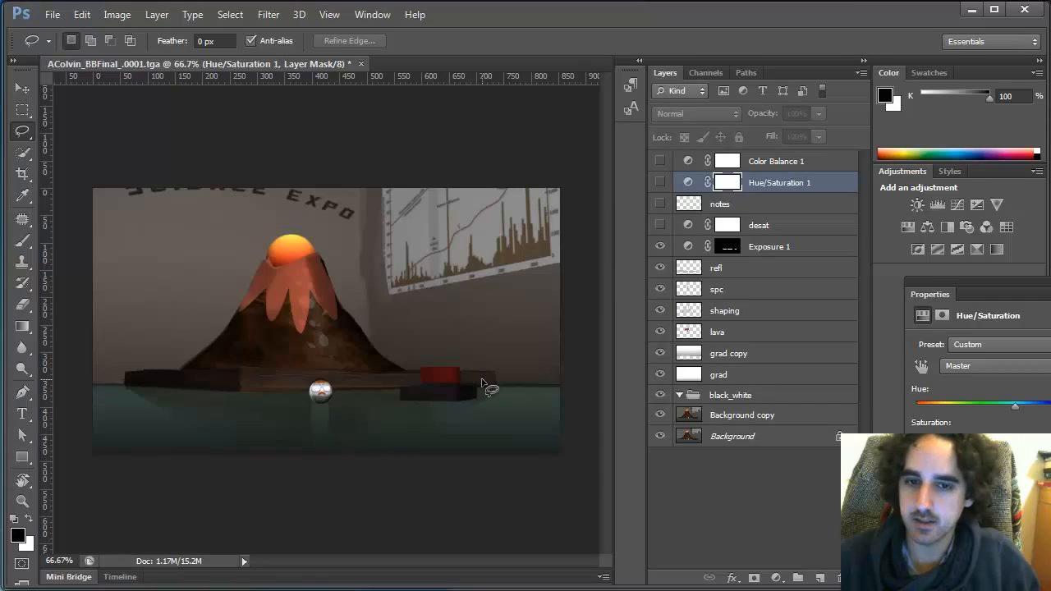
# Switch to Maya, move the Render View aside, and create a new render layer from all selected scene objects
pyautogui.hotkey('alt', 'Tab')
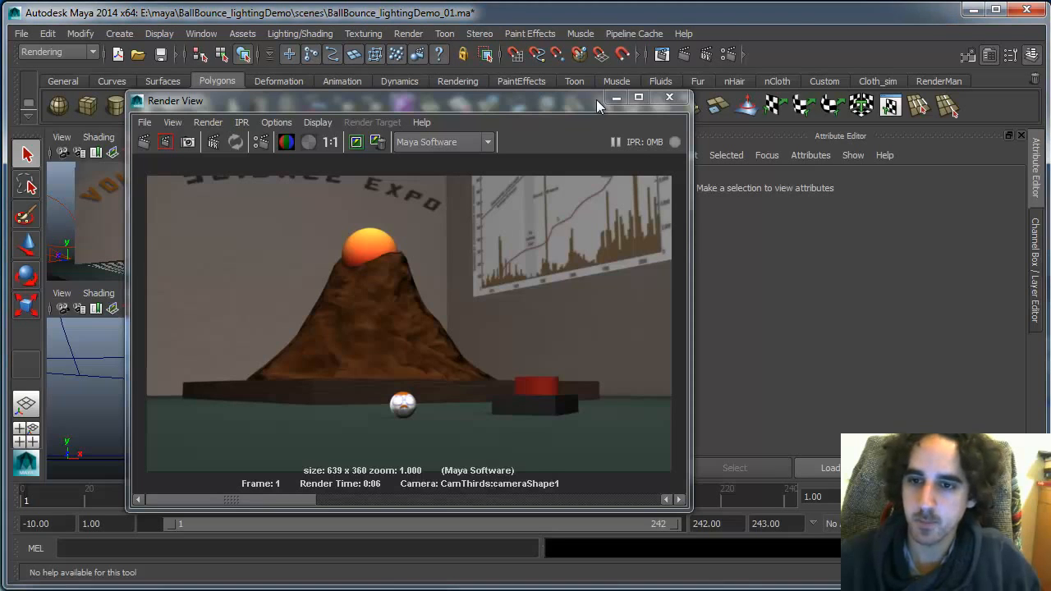
pyautogui.moveTo(583, 101); pyautogui.dragTo(489, 490)
pyautogui.click(487, 440)
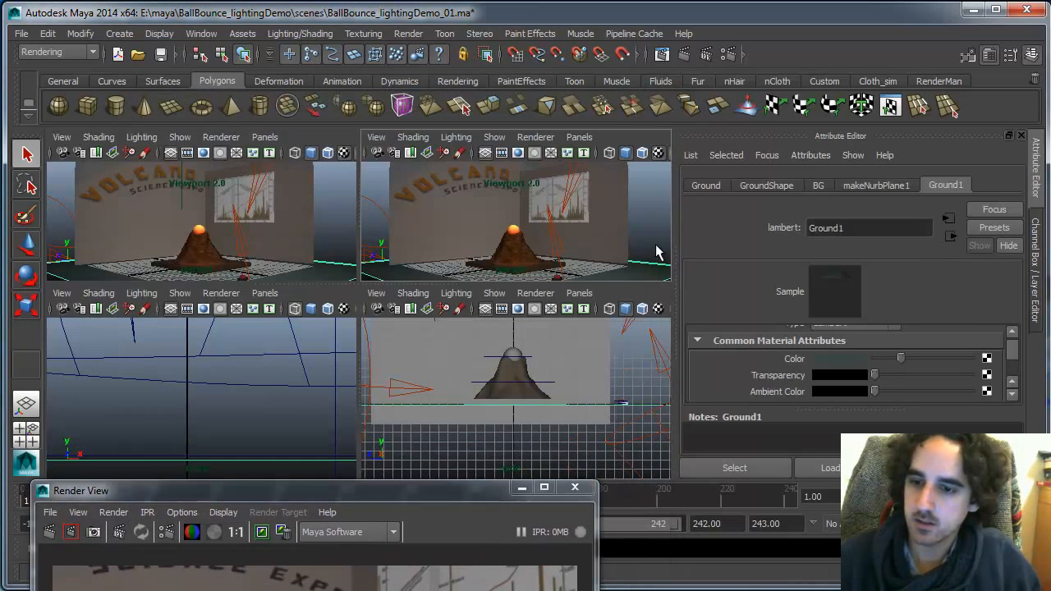
pyautogui.click(1032, 54)
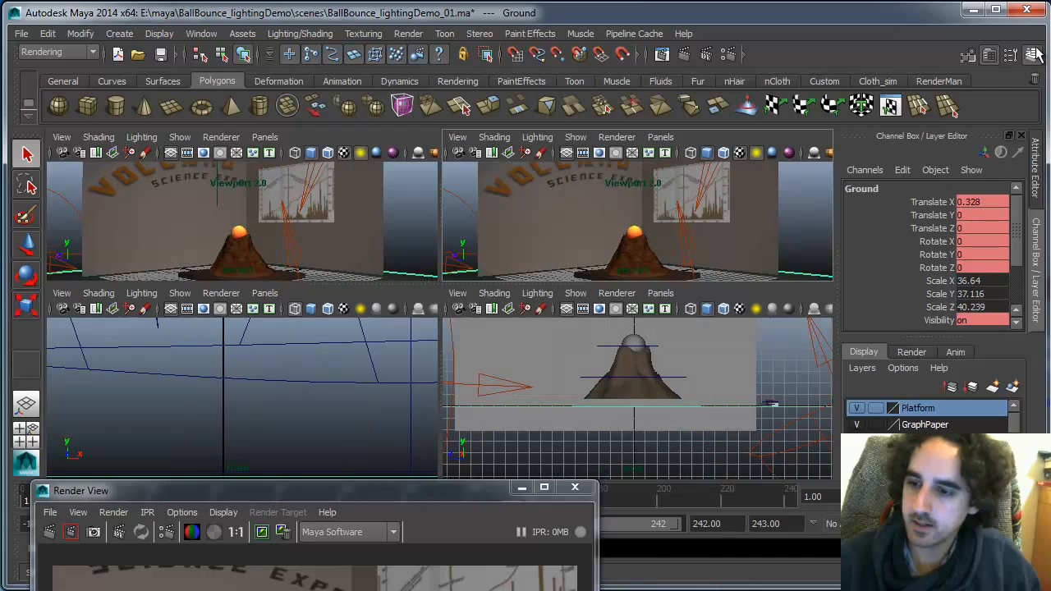
pyautogui.click(913, 352)
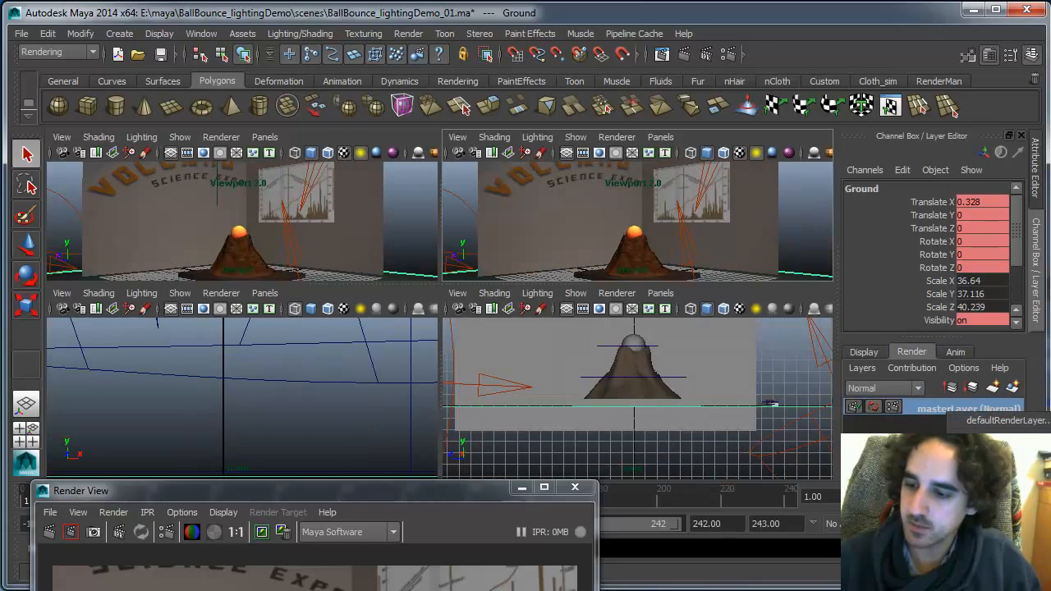
pyautogui.hotkey('ctrl', 'shift', 'a')
pyautogui.click(1012, 387)
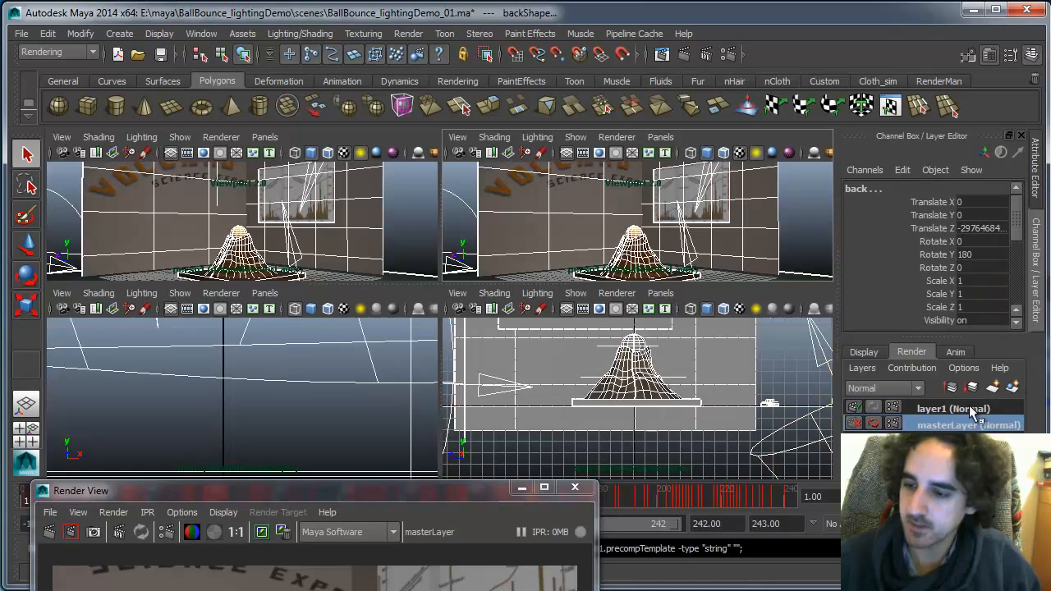
# Rename the new render layer to lighting_demo, then return to the masterLayer and clear the selection
pyautogui.click(954, 410)
pyautogui.doubleClick(952, 409)
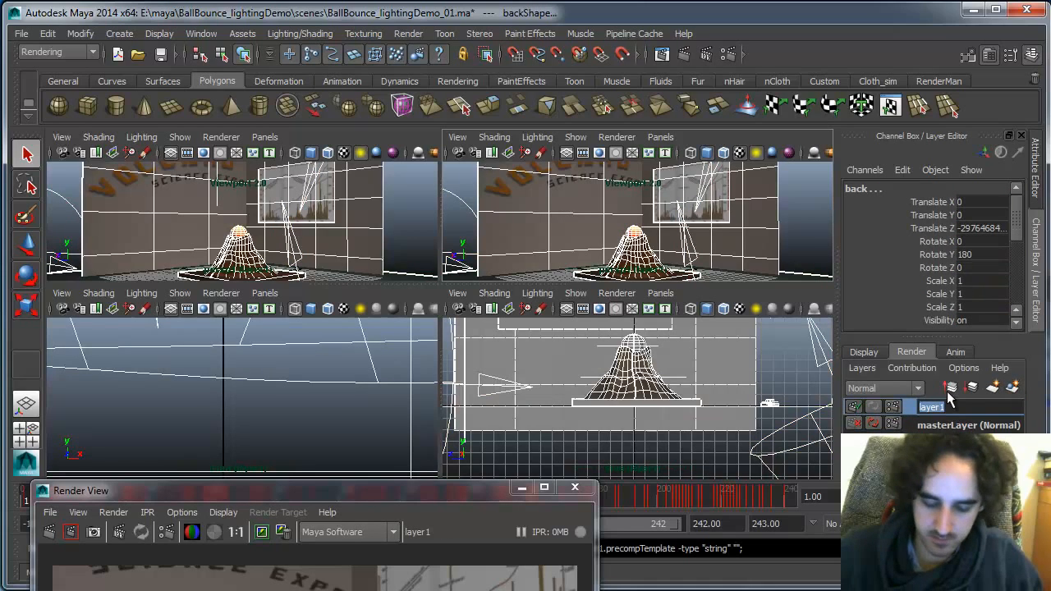
pyautogui.write('lighting')
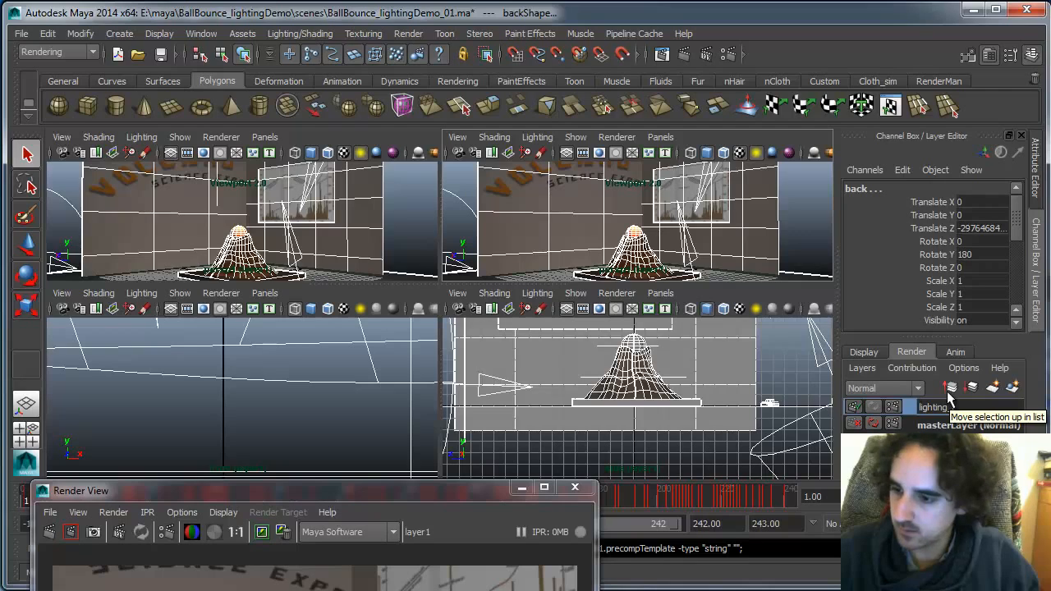
pyautogui.write('_demo')
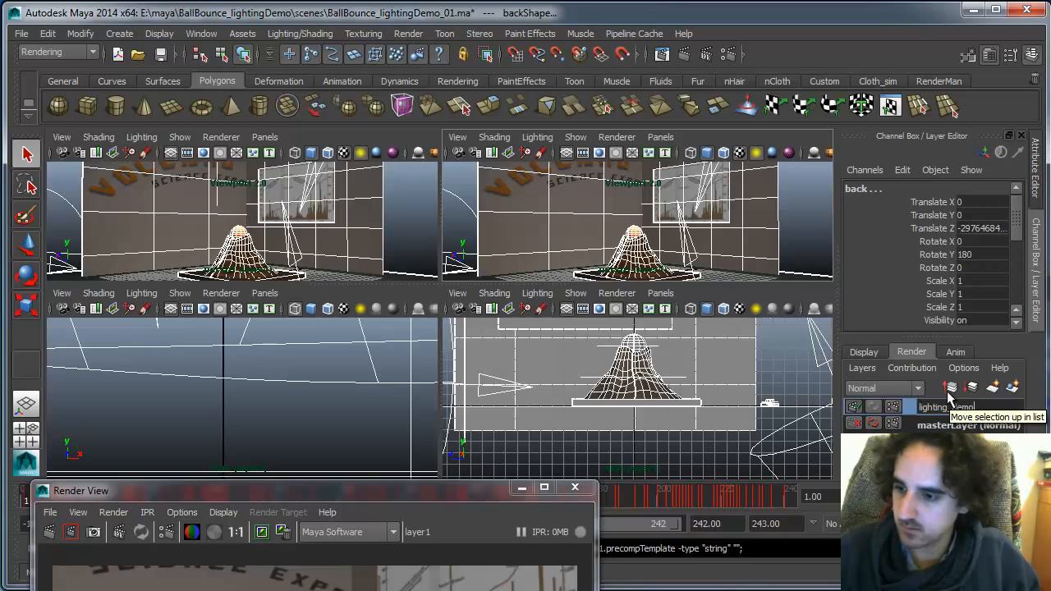
pyautogui.press('Return')
pyautogui.click(953, 424)
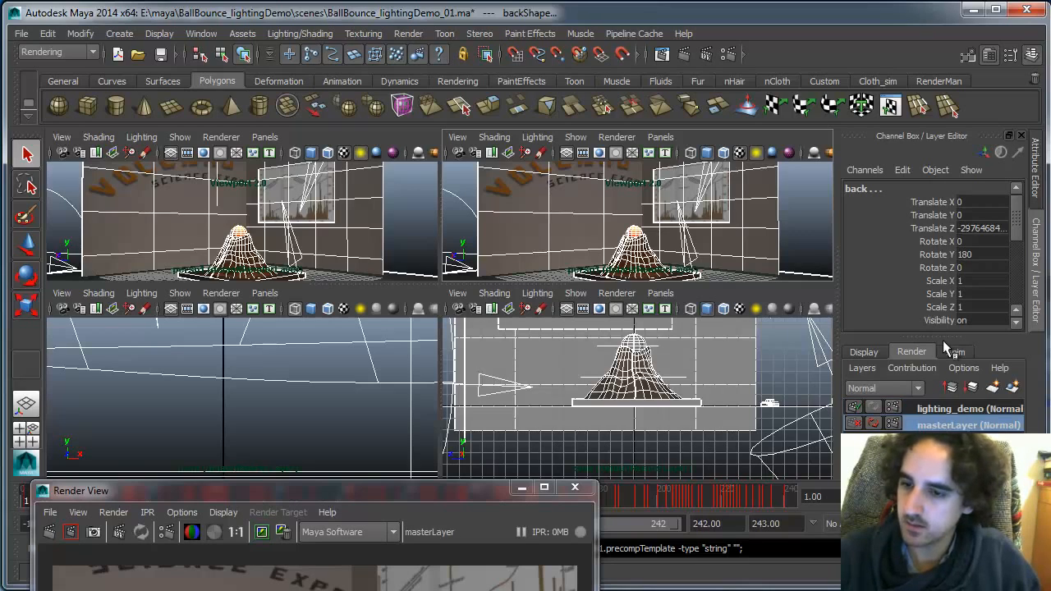
pyautogui.click(818, 221)
# Create a new display layer and name it hidden_lights
pyautogui.click(864, 351)
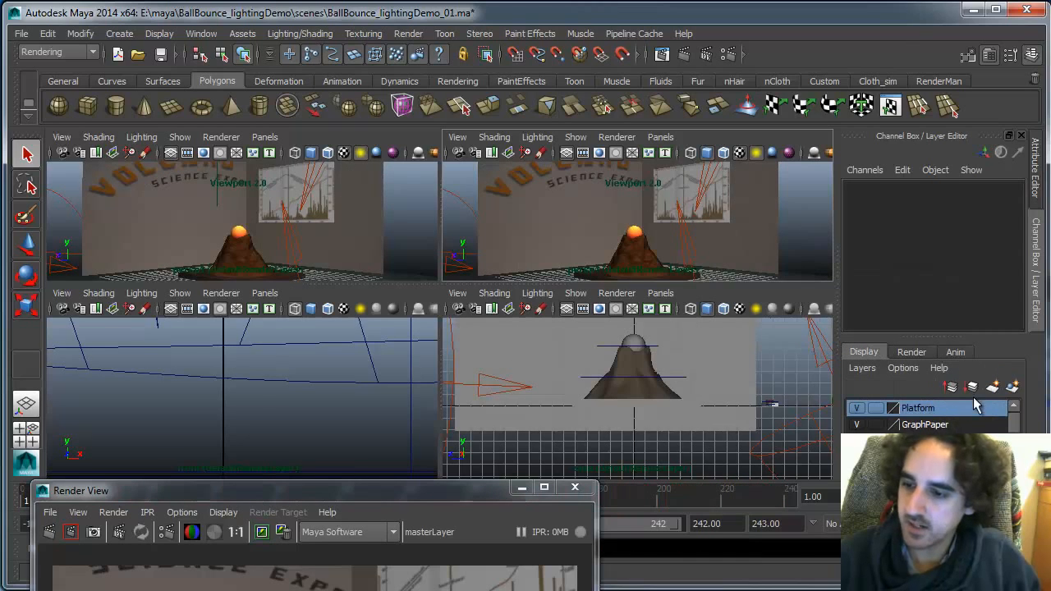
pyautogui.click(1002, 390)
pyautogui.doubleClick(919, 408)
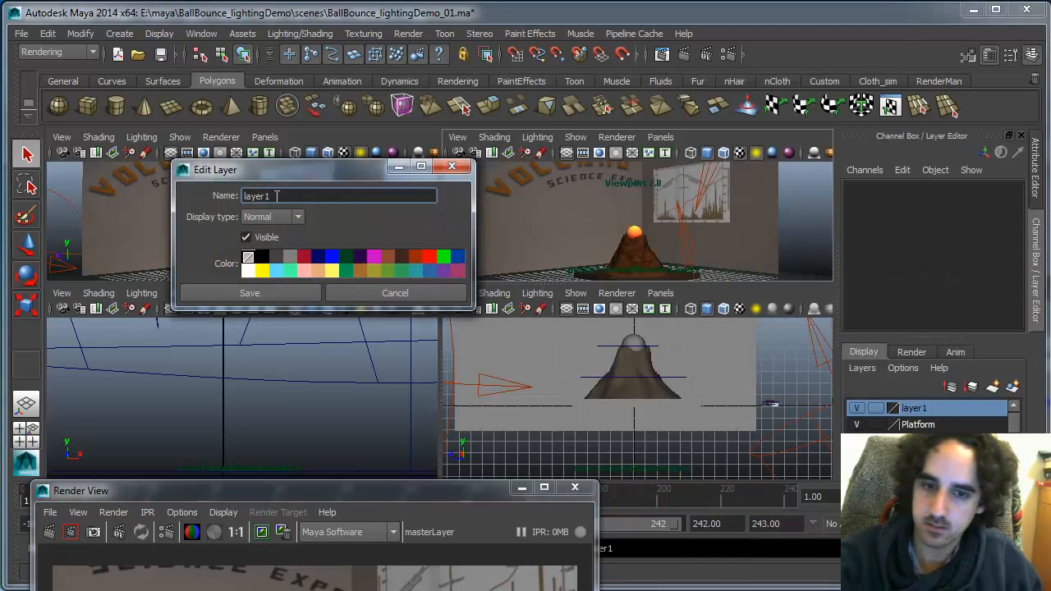
pyautogui.write('hidden_')
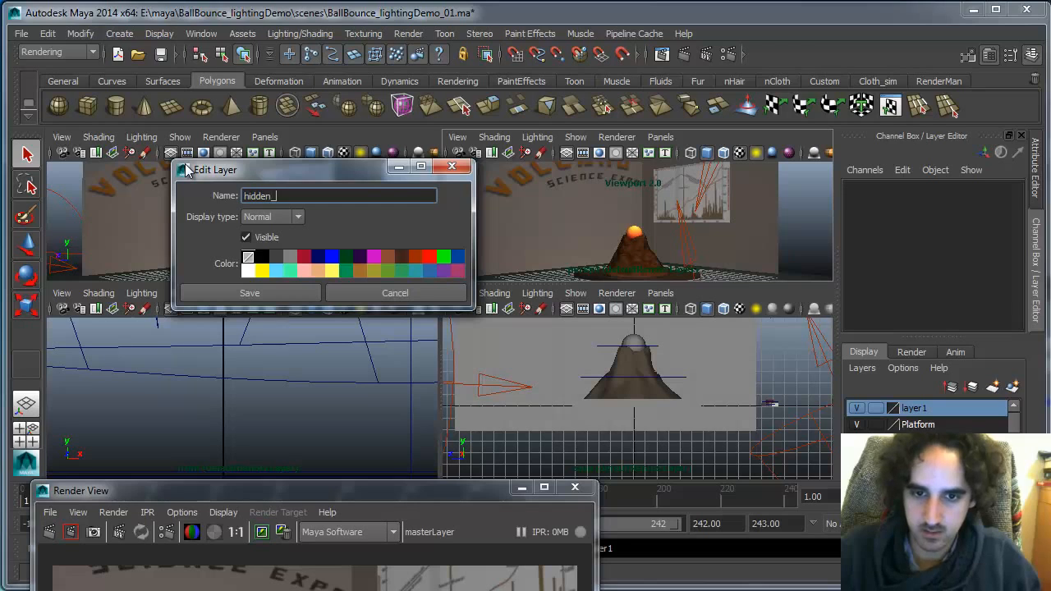
pyautogui.write('lights')
pyautogui.click(279, 293)
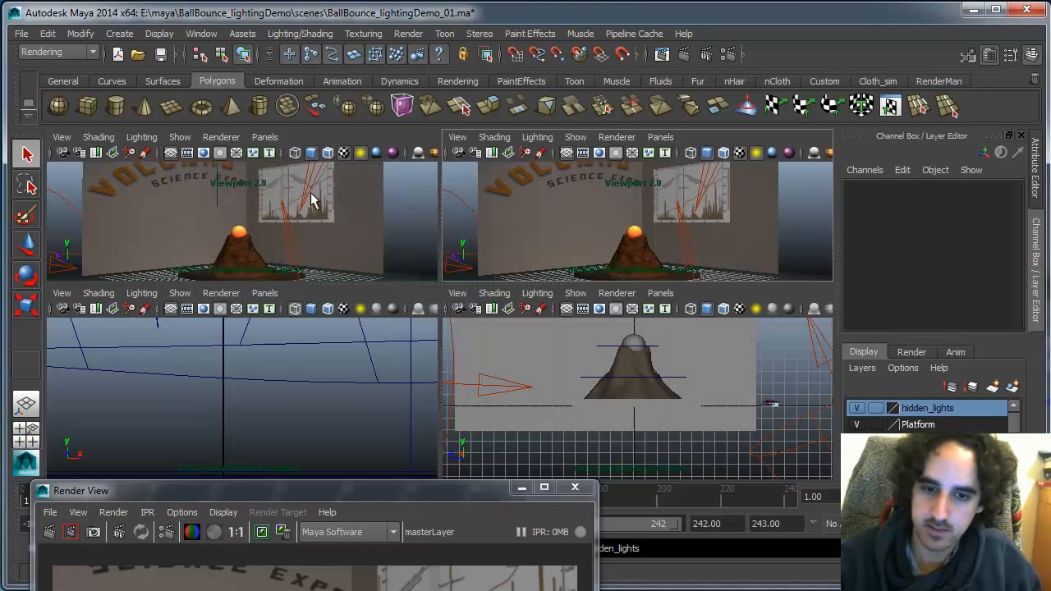
# Open a new perspective camera in the top-left viewport and orbit it to frame the scene
pyautogui.click(270, 138)
pyautogui.moveTo(279, 152)
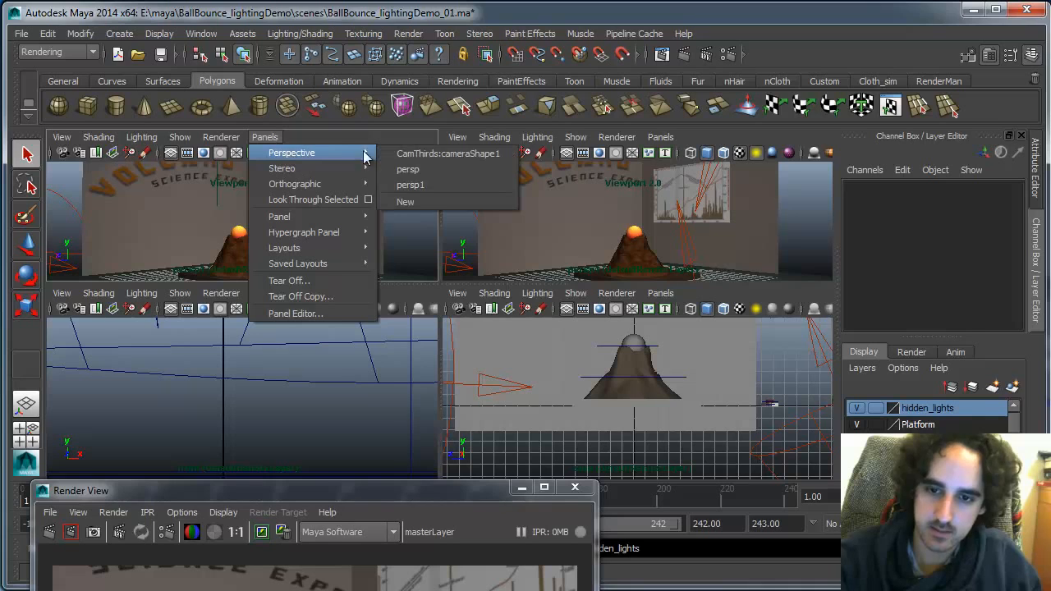
pyautogui.click(433, 201)
pyautogui.keyDown('alt'); pyautogui.moveTo(341, 214); pyautogui.dragTo(212, 185, button='right'); pyautogui.keyUp('alt')
pyautogui.keyDown('alt'); pyautogui.moveTo(327, 227); pyautogui.dragTo(261, 181); pyautogui.keyUp('alt')
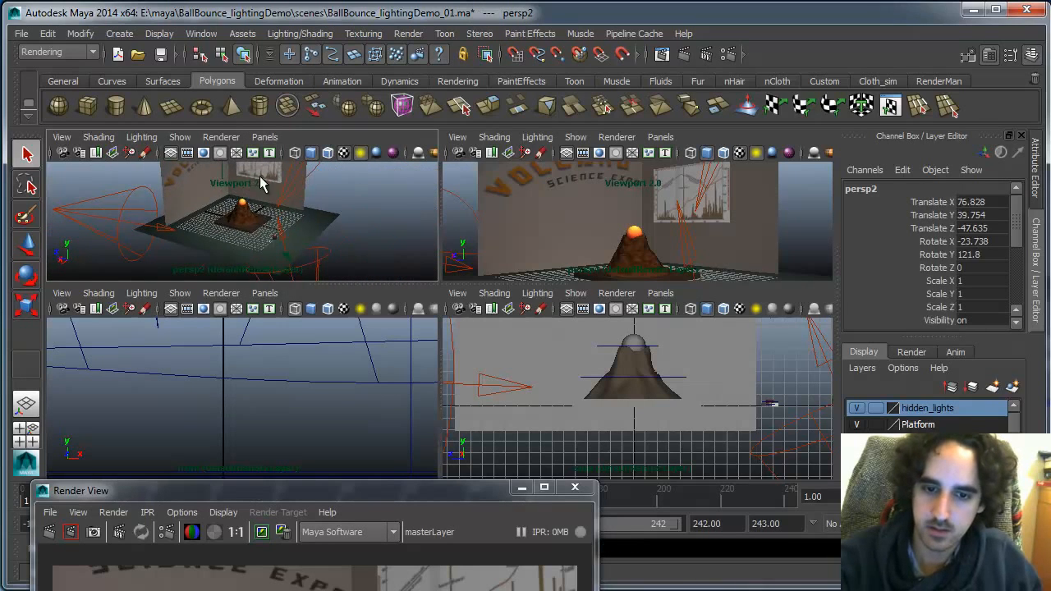
pyautogui.keyDown('alt'); pyautogui.moveTo(312, 211); pyautogui.dragTo(303, 215, button='right'); pyautogui.keyUp('alt')
# Set the new perspective view to show only lights
pyautogui.click(180, 137)
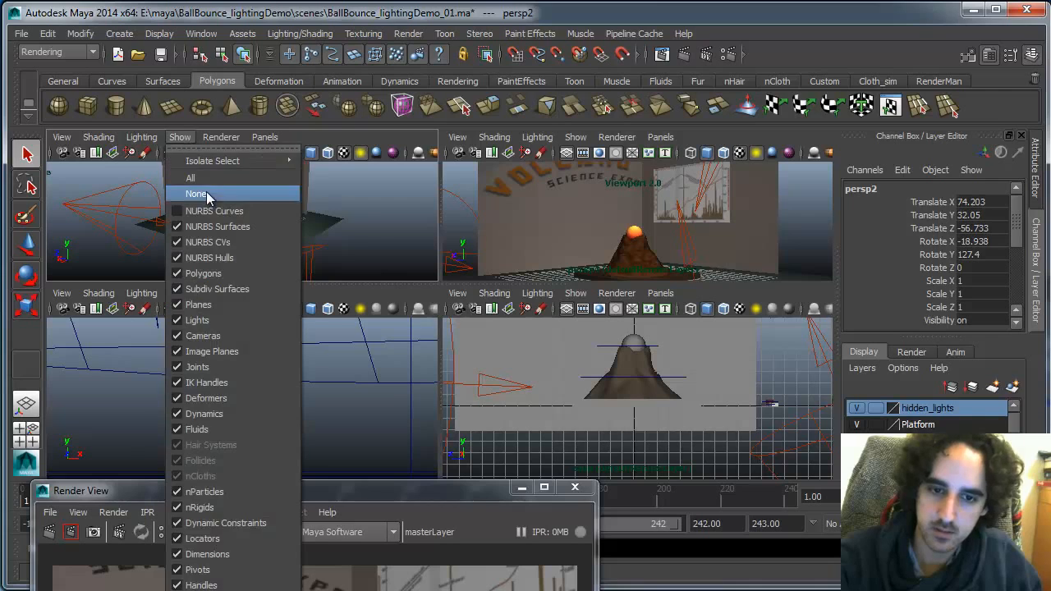
pyautogui.click(215, 196)
pyautogui.click(180, 137)
pyautogui.click(222, 321)
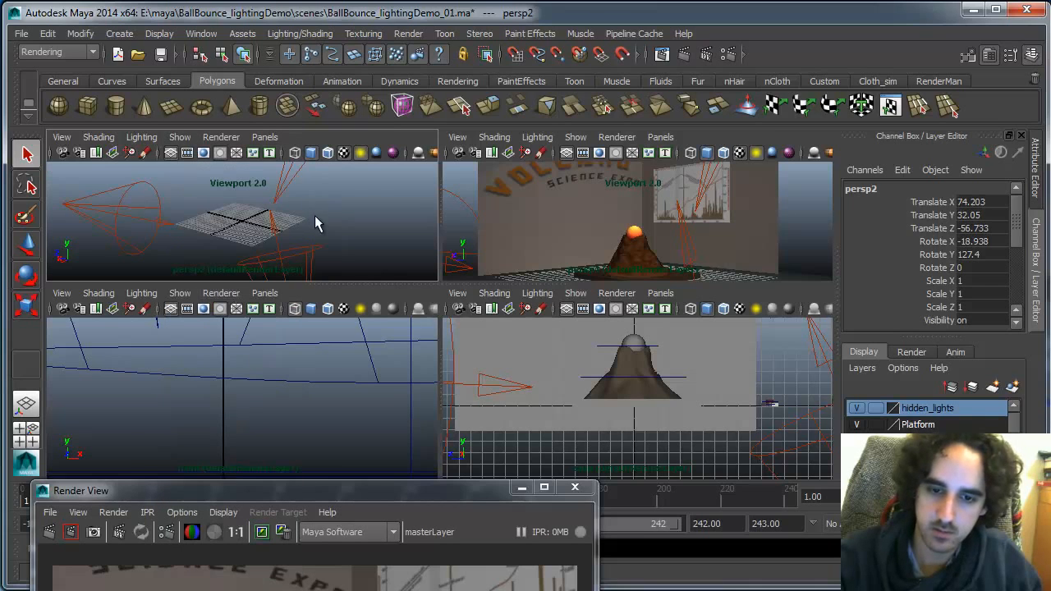
pyautogui.keyDown('alt'); pyautogui.moveTo(328, 207); pyautogui.dragTo(215, 207, button='right'); pyautogui.keyUp('alt')
pyautogui.keyDown('alt'); pyautogui.moveTo(319, 218); pyautogui.dragTo(312, 211); pyautogui.keyUp('alt')
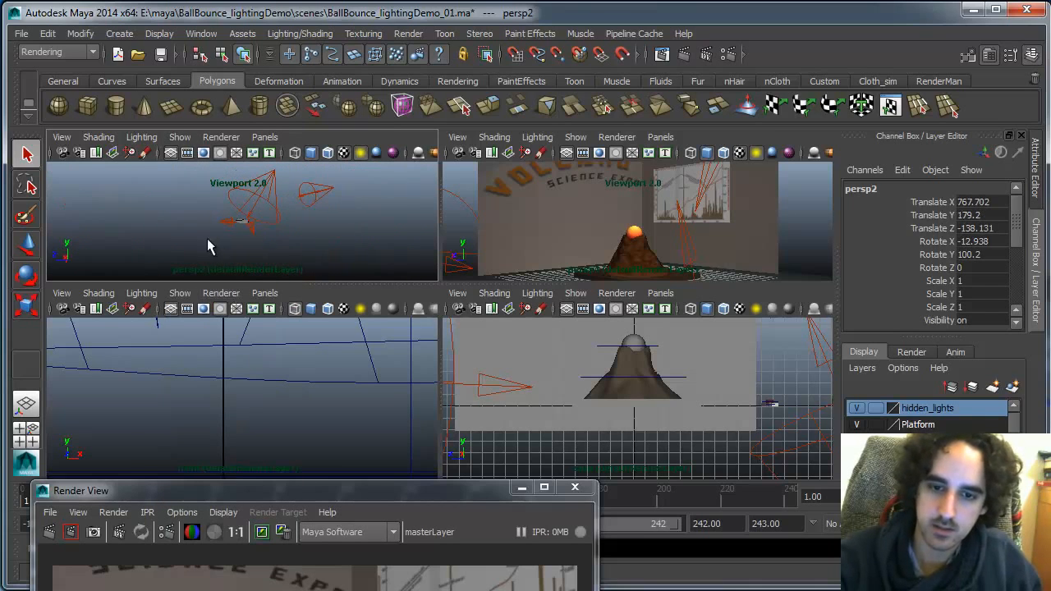
# Select all the scene lights and hide the hidden_lights display layer
pyautogui.moveTo(207, 239); pyautogui.dragTo(348, 156)
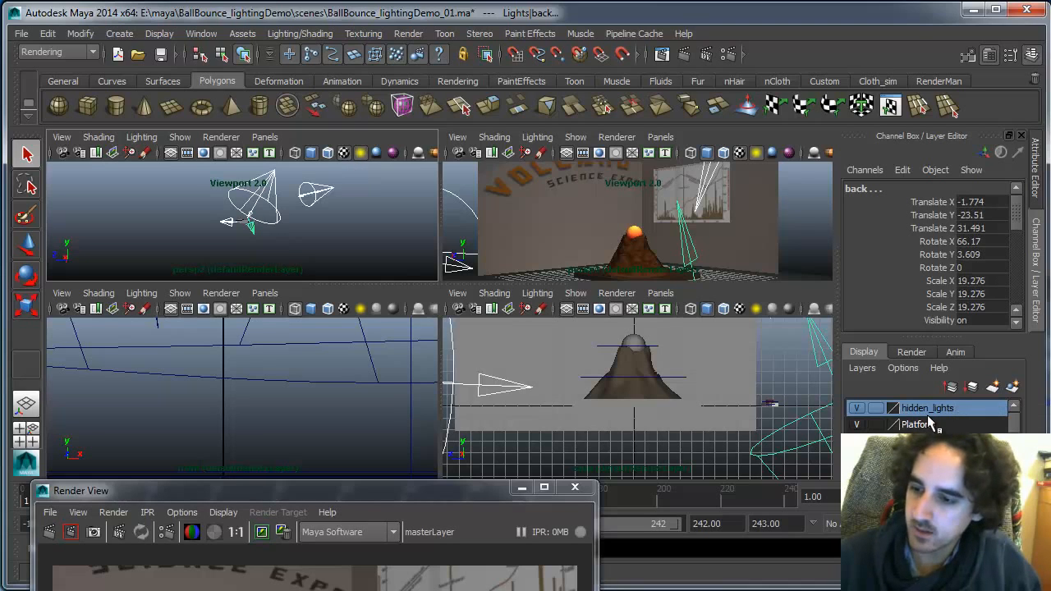
pyautogui.click(857, 408)
pyautogui.click(379, 201)
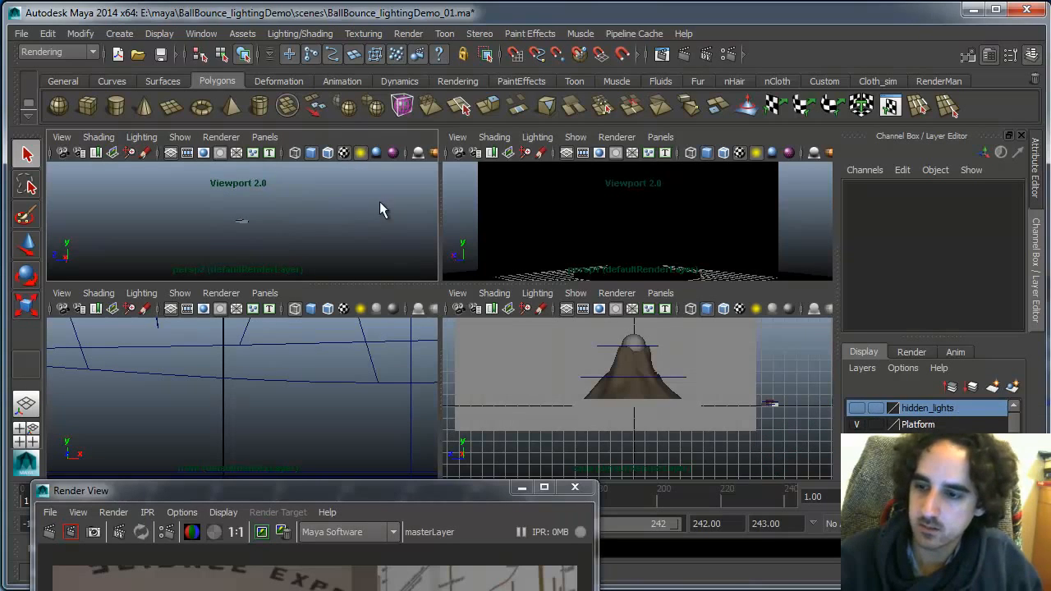
# Render the current frame on the lighting_demo render layer
pyautogui.click(911, 352)
pyautogui.moveTo(398, 493); pyautogui.dragTo(439, 147)
pyautogui.click(92, 186)
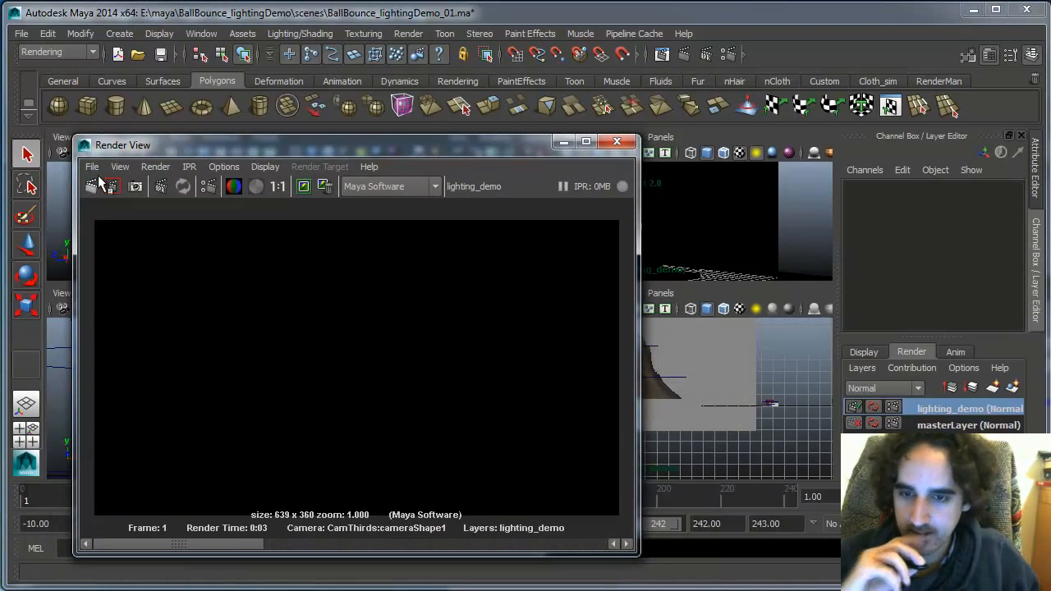
pyautogui.moveTo(506, 153); pyautogui.dragTo(405, 533)
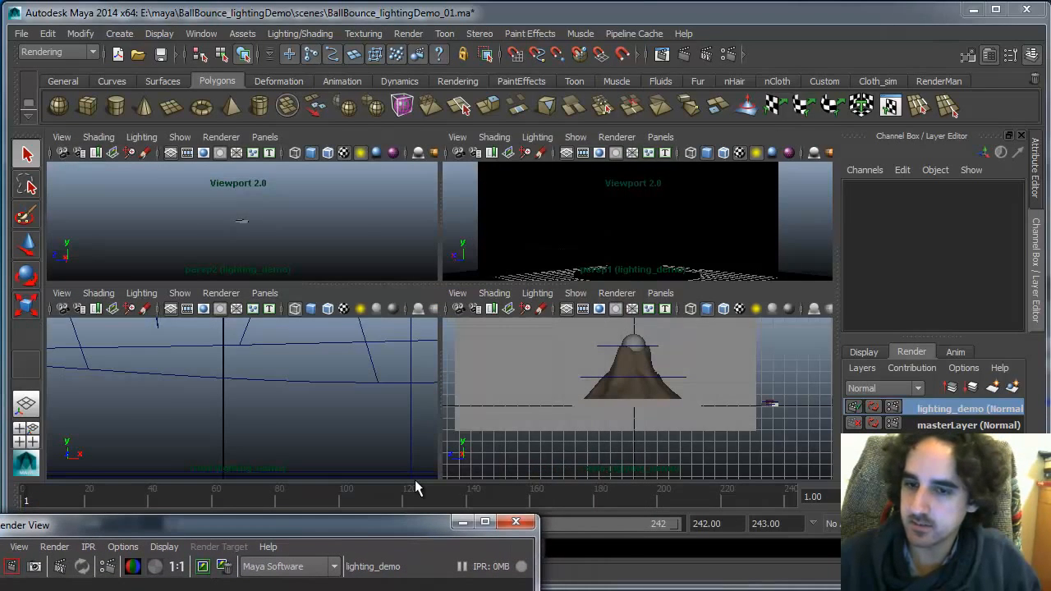
# Open the Outliner and clear its object type display filter
pyautogui.click(201, 33)
pyautogui.click(210, 169)
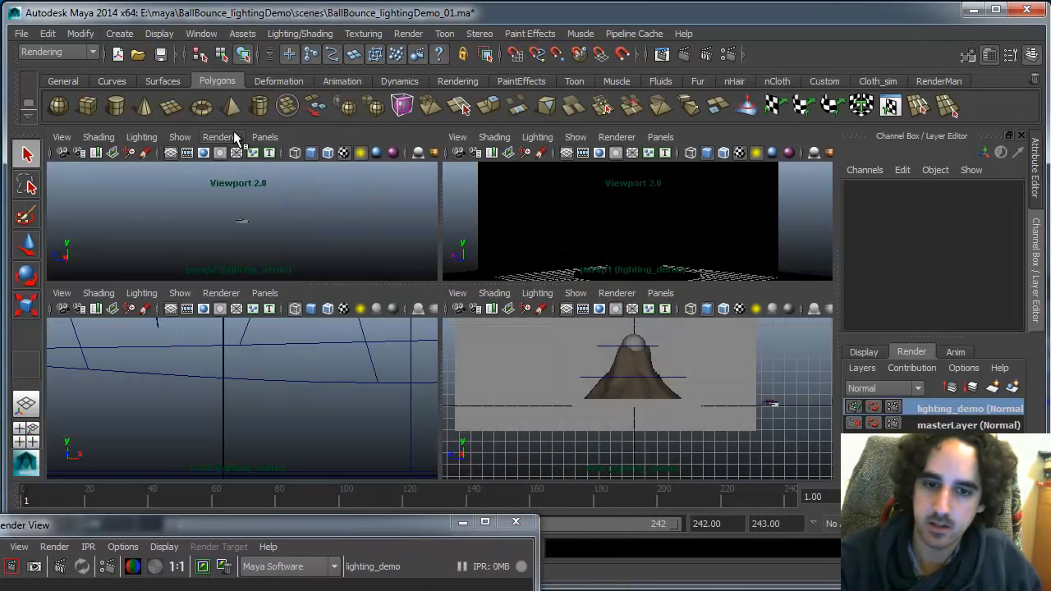
pyautogui.moveTo(620, 77); pyautogui.dragTo(446, 249)
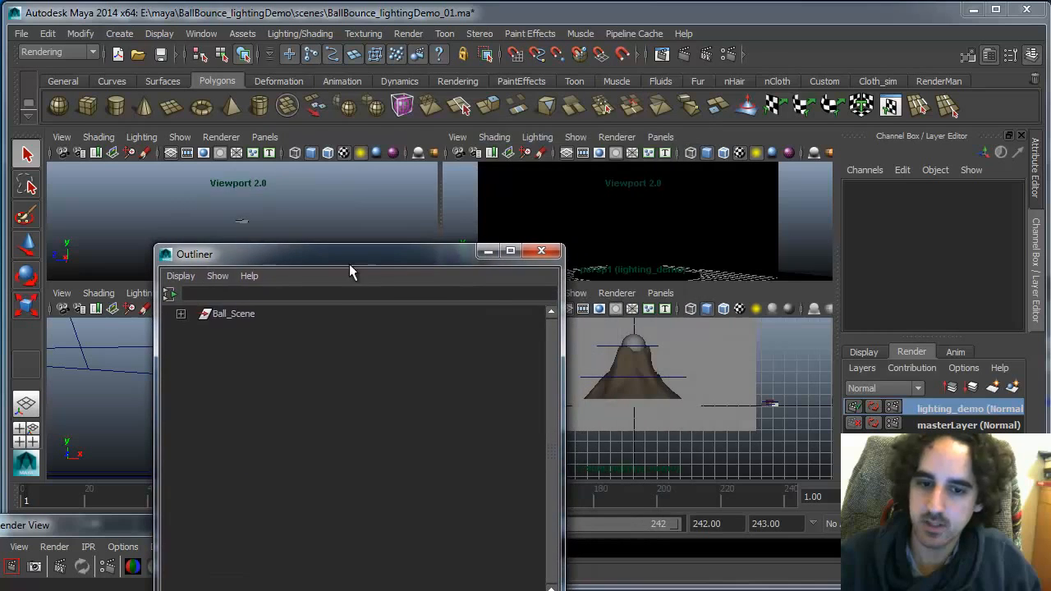
pyautogui.click(218, 276)
pyautogui.moveTo(334, 299)
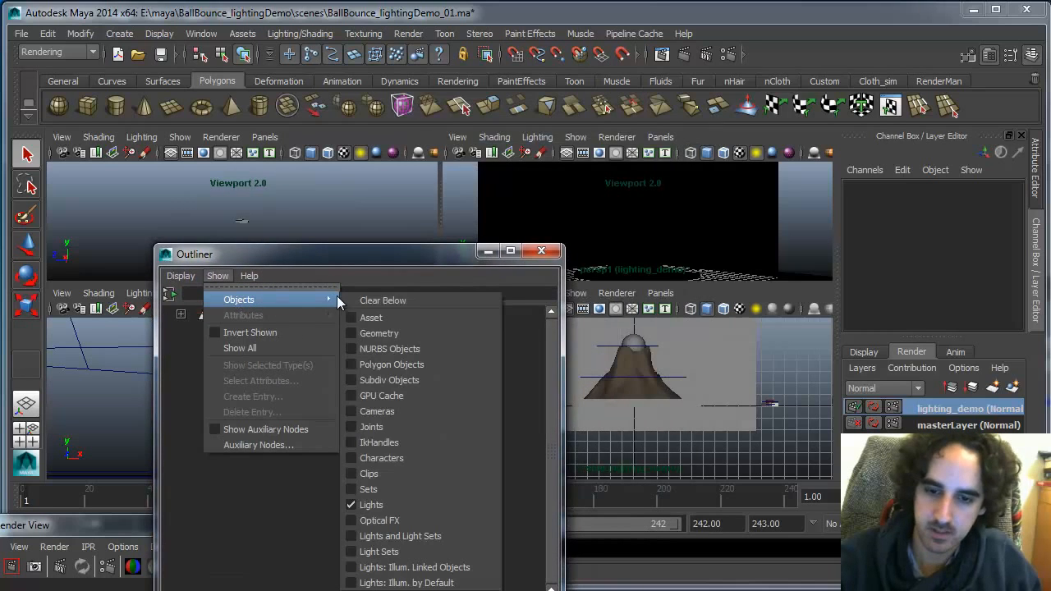
pyautogui.click(385, 301)
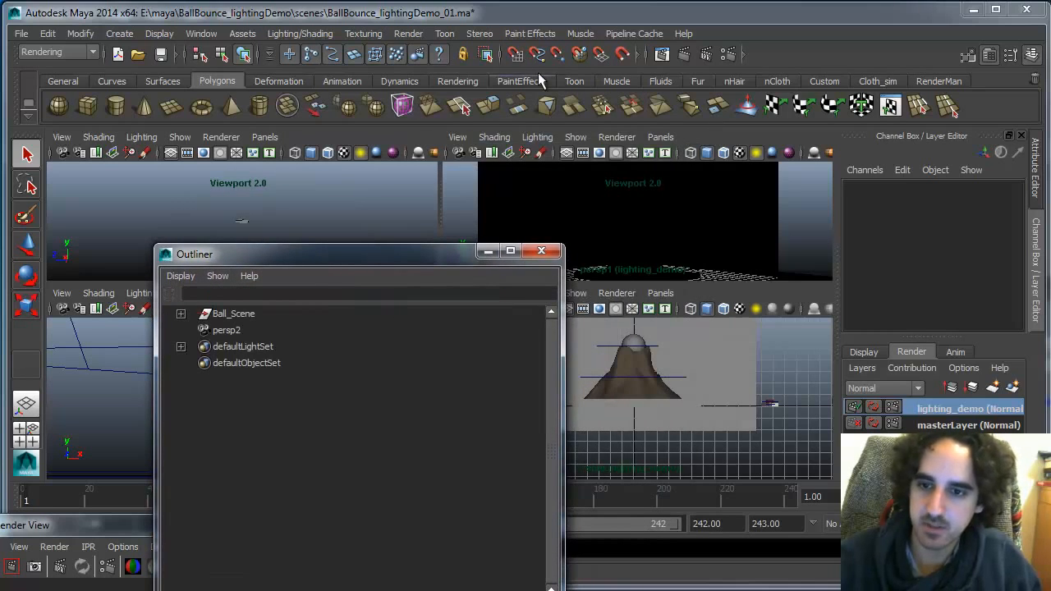
# Create an ambient light from the Rendering shelf and rename it working_omni
pyautogui.click(457, 81)
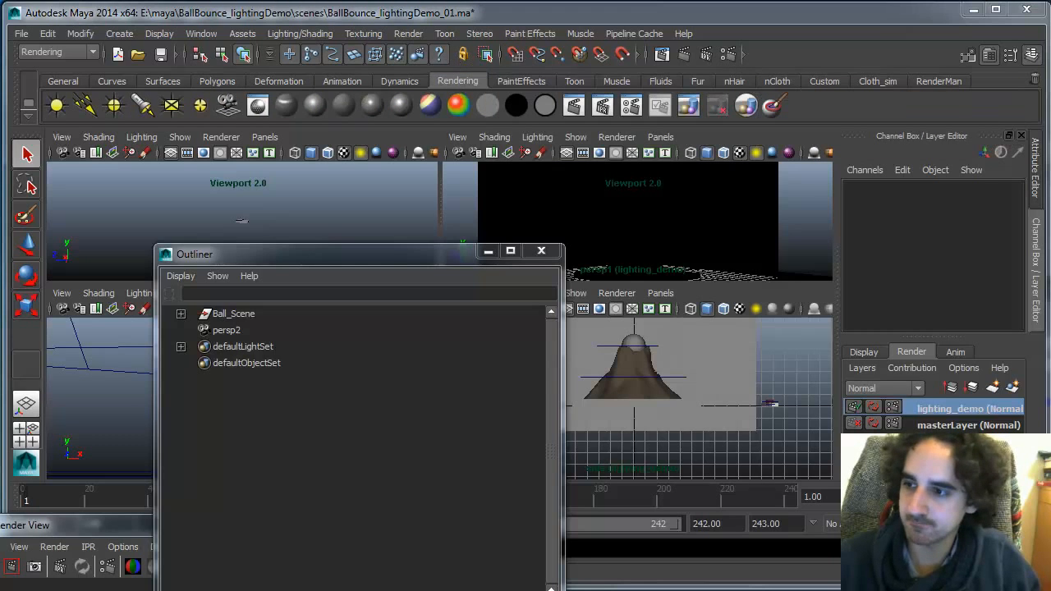
pyautogui.click(56, 105)
pyautogui.doubleClick(246, 347)
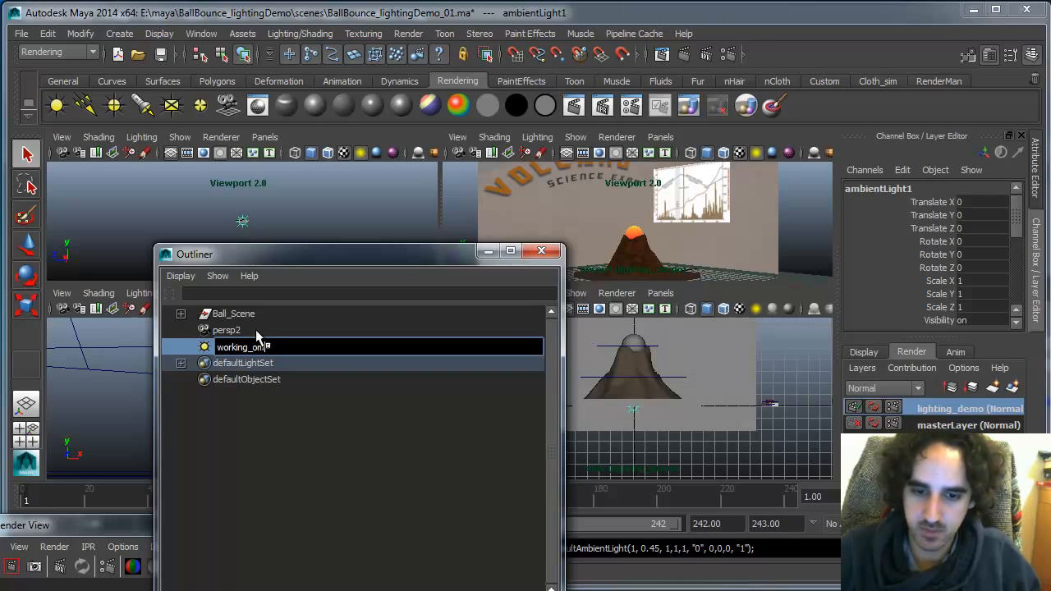
pyautogui.write('working_omni')
pyautogui.press('Return')
# Render the current frame again to preview the ambient light
pyautogui.moveTo(382, 250); pyautogui.dragTo(123, 117)
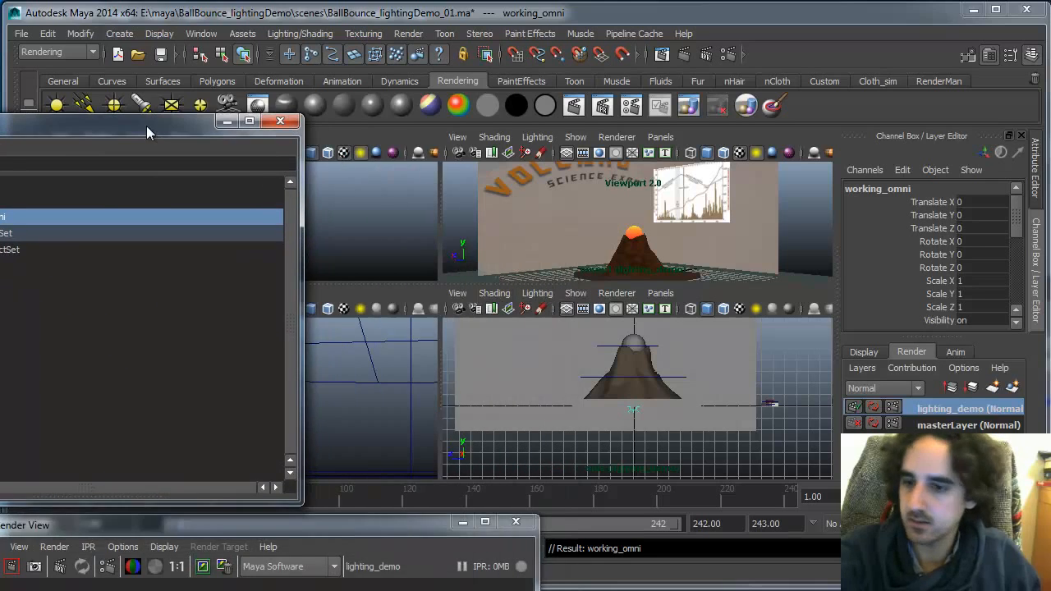
pyautogui.moveTo(395, 526); pyautogui.dragTo(405, 174)
pyautogui.click(4, 217)
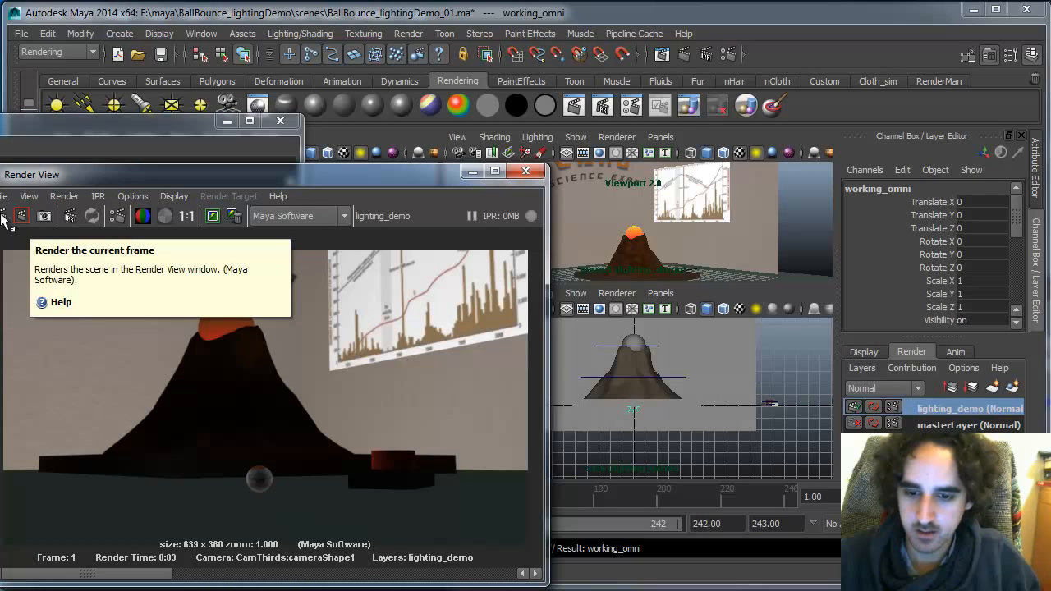
pyautogui.moveTo(414, 173); pyautogui.dragTo(353, 390)
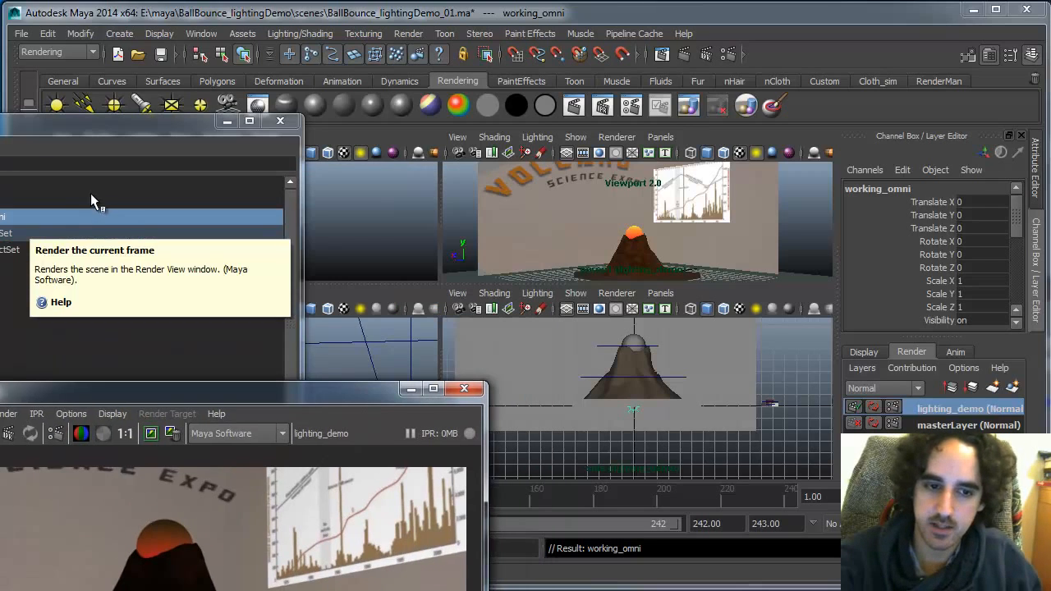
# Select working_omni and move it to about Y 4.7 and Z -20.3 with the Move tool
pyautogui.click(90, 196)
pyautogui.click(84, 209)
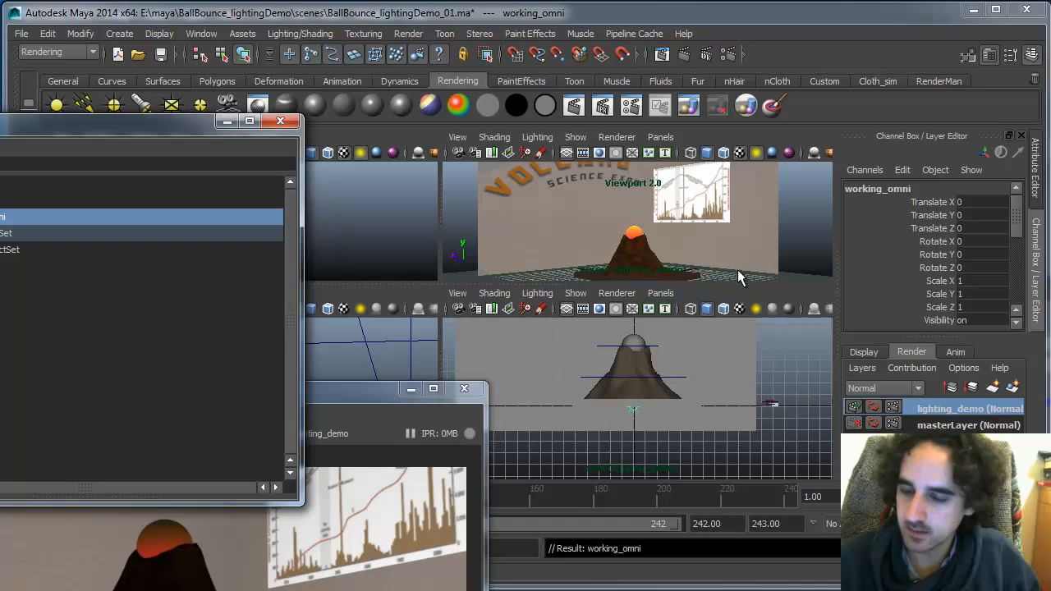
pyautogui.press('w')
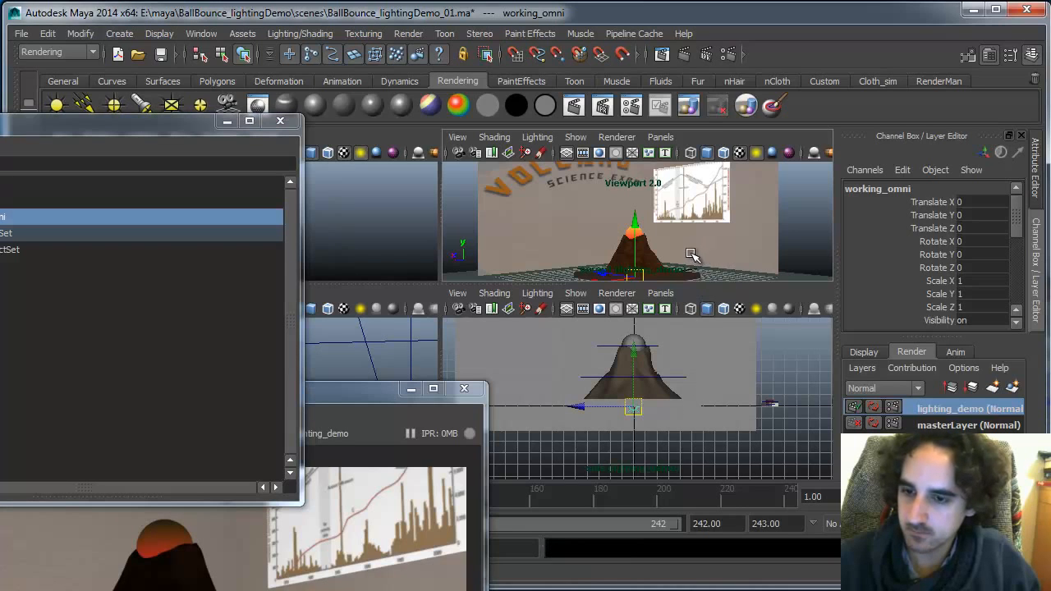
pyautogui.keyDown('alt'); pyautogui.moveTo(677, 254); pyautogui.dragTo(686, 210); pyautogui.keyUp('alt')
pyautogui.moveTo(577, 238); pyautogui.dragTo(732, 264)
pyautogui.keyDown('alt'); pyautogui.moveTo(757, 237); pyautogui.dragTo(686, 216, button='middle'); pyautogui.keyUp('alt')
pyautogui.moveTo(714, 183); pyautogui.dragTo(714, 139)
pyautogui.keyDown('alt'); pyautogui.moveTo(732, 210); pyautogui.dragTo(645, 239); pyautogui.keyUp('alt')
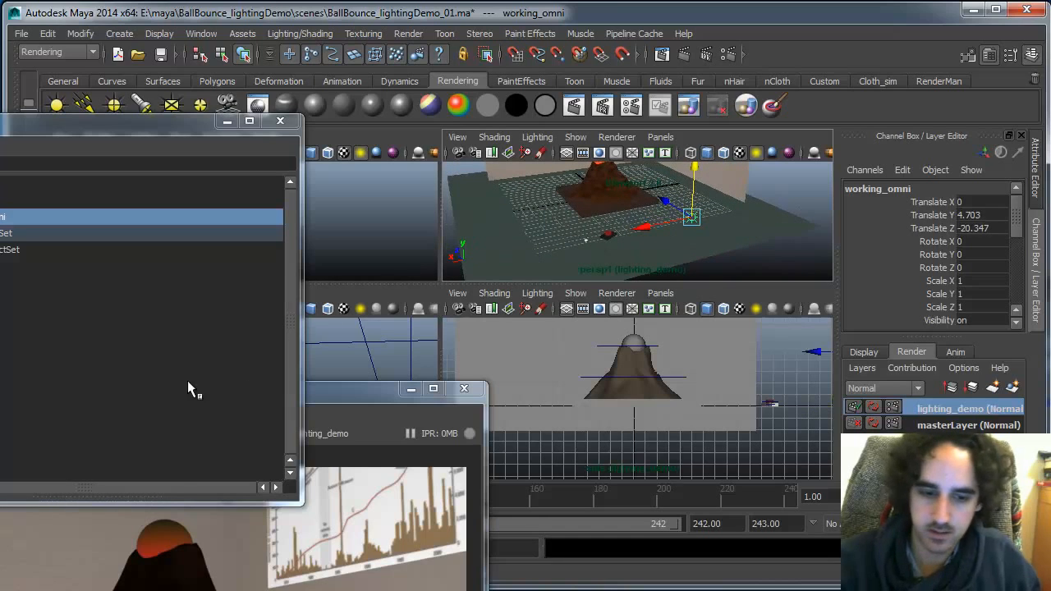
pyautogui.moveTo(338, 388); pyautogui.dragTo(291, 224)
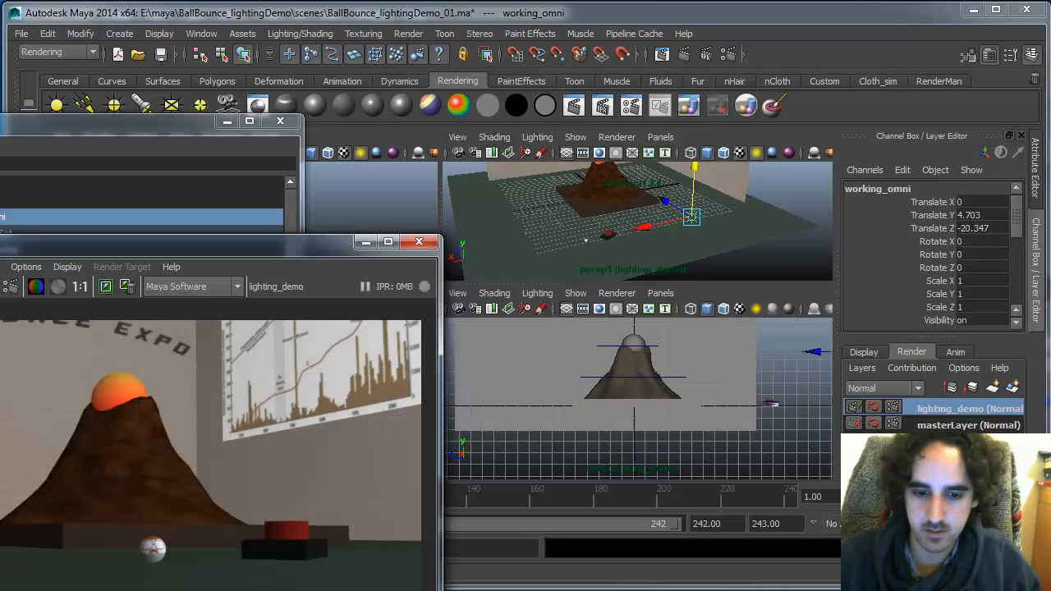
# Open working_omniShape's light attributes and render the current frame in the Render View
pyautogui.click(989, 56)
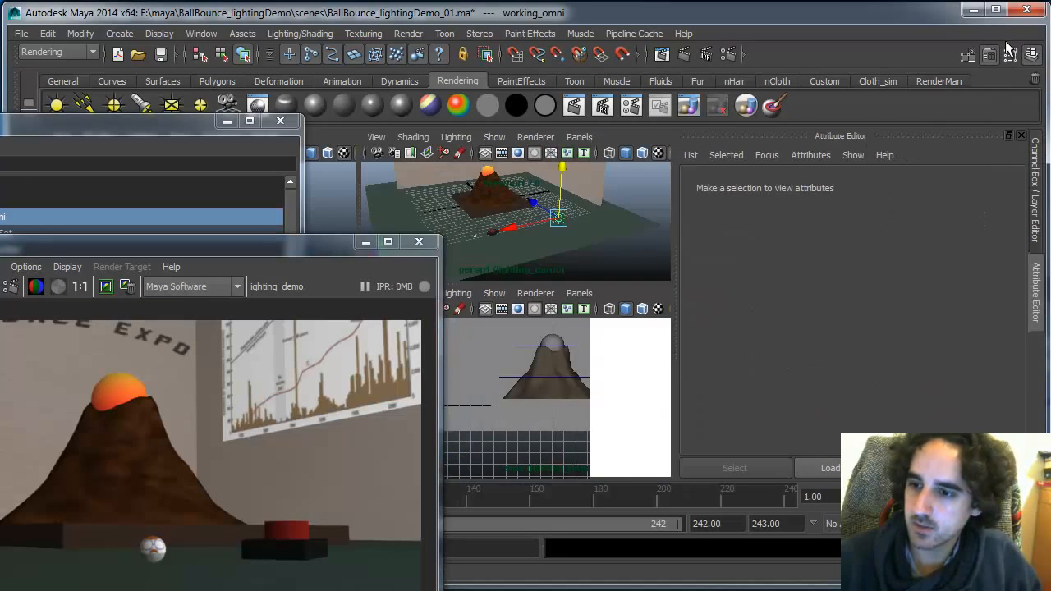
pyautogui.moveTo(1013, 344); pyautogui.dragTo(1015, 356)
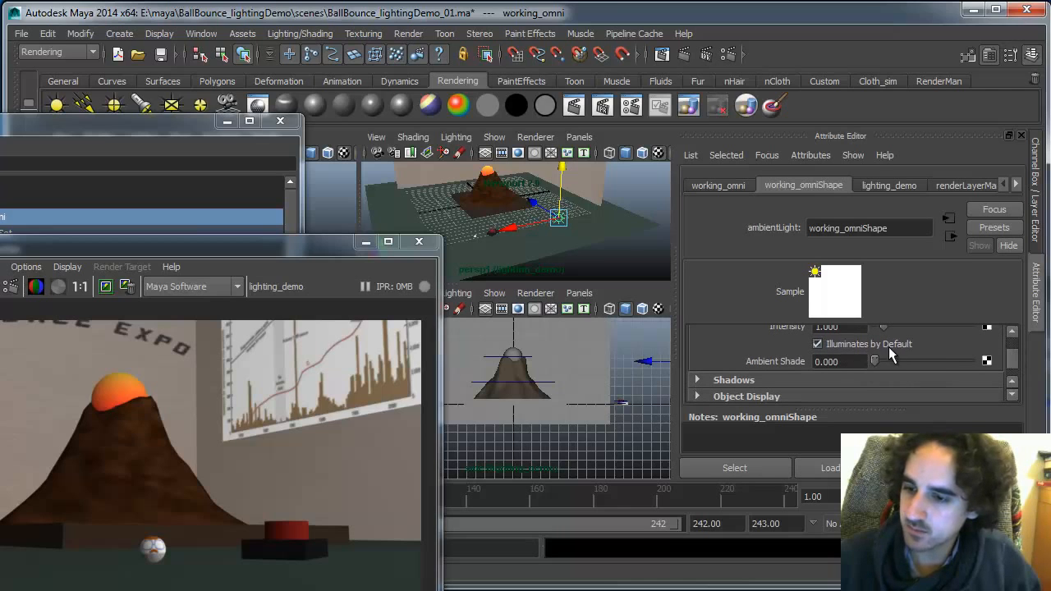
pyautogui.moveTo(292, 243); pyautogui.dragTo(593, 83)
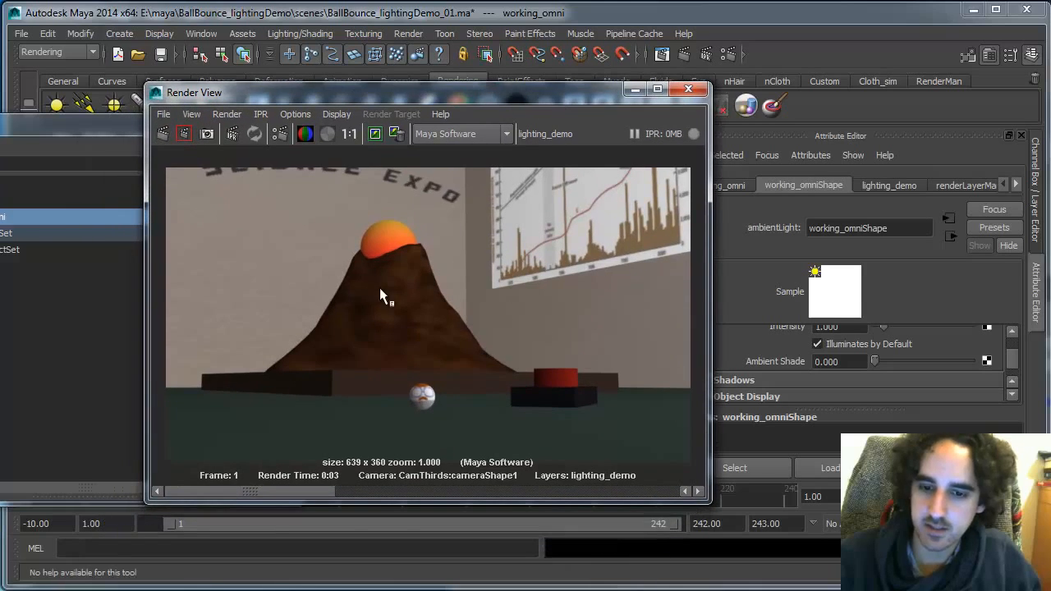
pyautogui.click(163, 133)
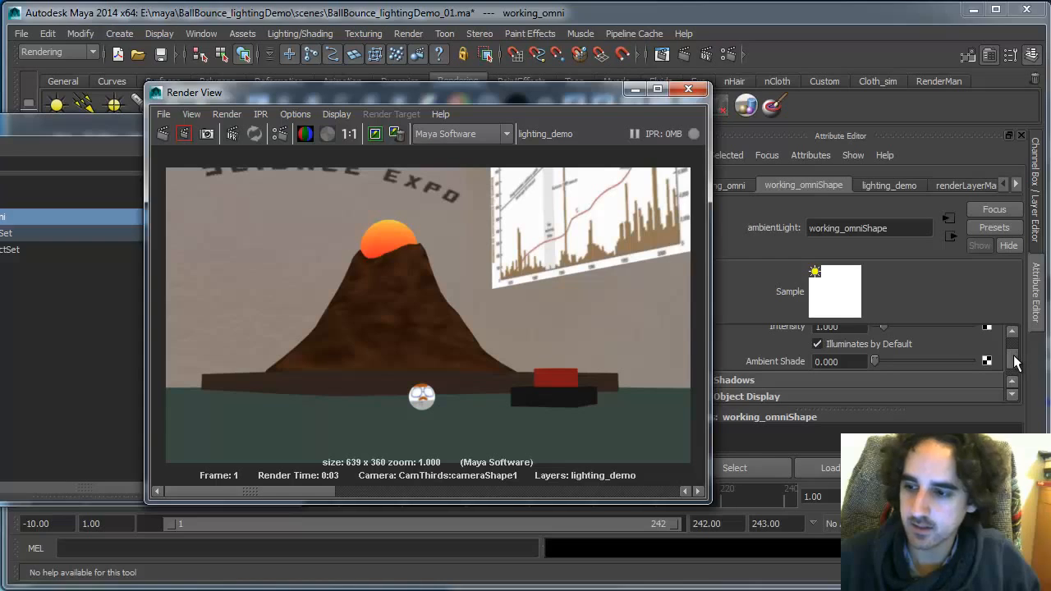
# Set the ambient light's Intensity to 0.25
pyautogui.moveTo(1013, 356); pyautogui.dragTo(1014, 354)
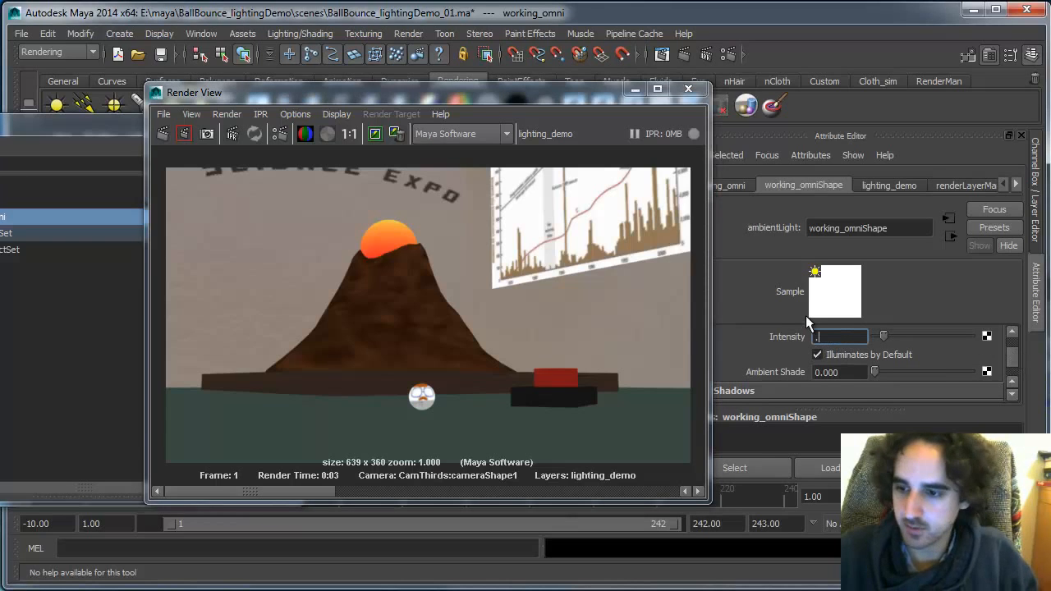
pyautogui.write('0.25')
pyautogui.press('Return')
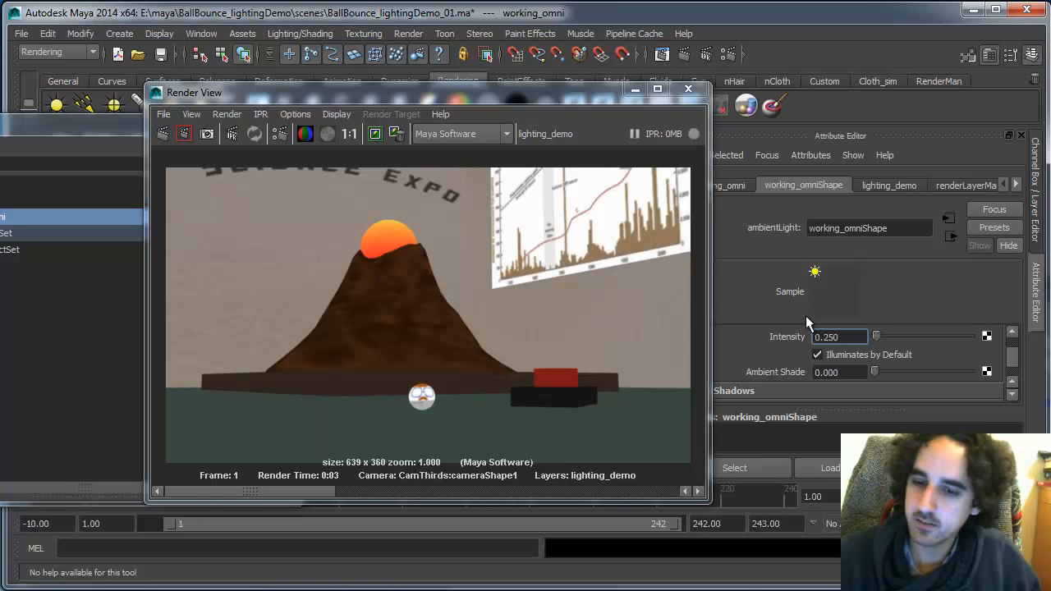
pyautogui.moveTo(1014, 362); pyautogui.dragTo(1015, 354)
pyautogui.hotkey('alt', 'Tab')
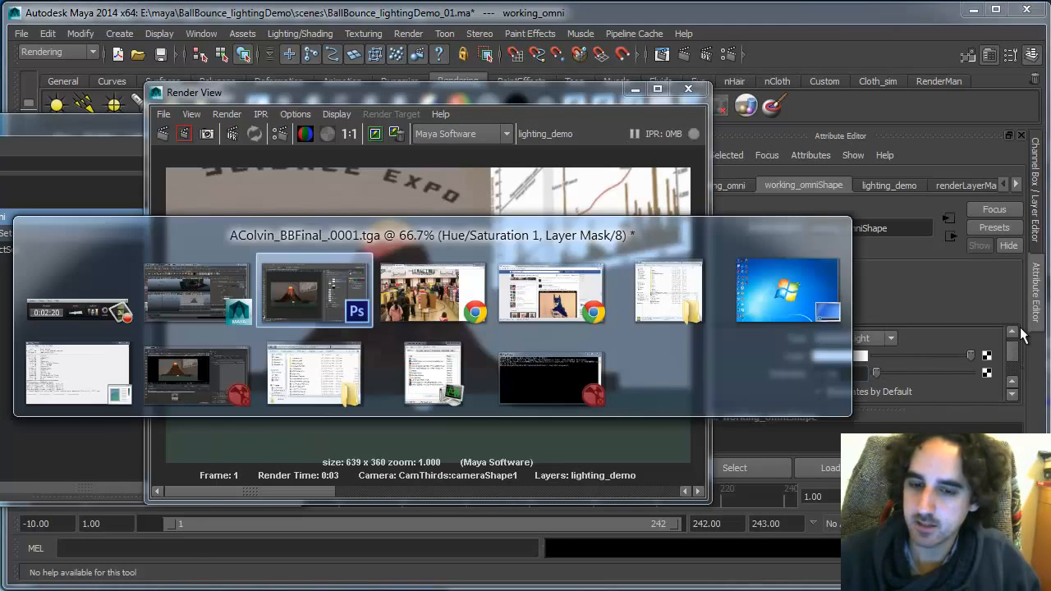
pyautogui.hotkey('alt', 'Tab')
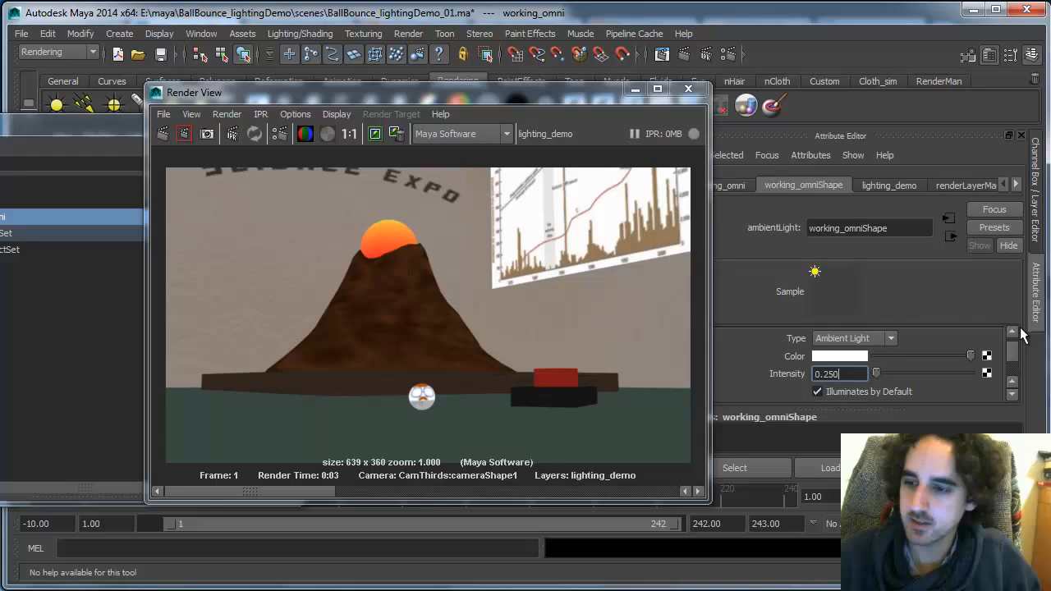
# Tint the ambient light's color orange, hue about 32 and saturation 0.404, and render the current frame
pyautogui.click(846, 360)
pyautogui.click(777, 358)
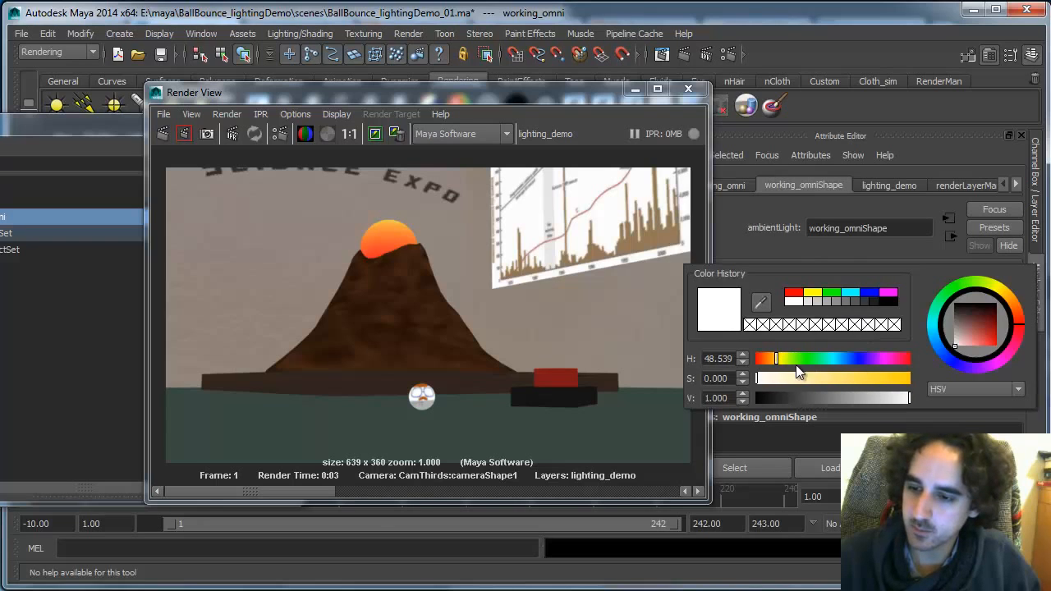
pyautogui.moveTo(797, 377); pyautogui.dragTo(818, 379)
pyautogui.click(769, 359)
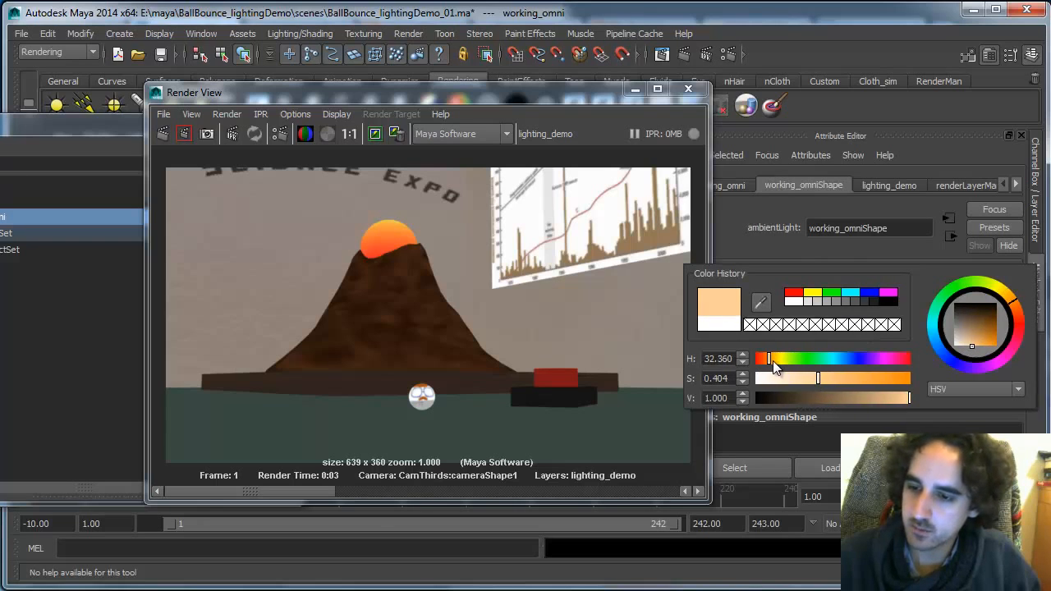
pyautogui.click(773, 361)
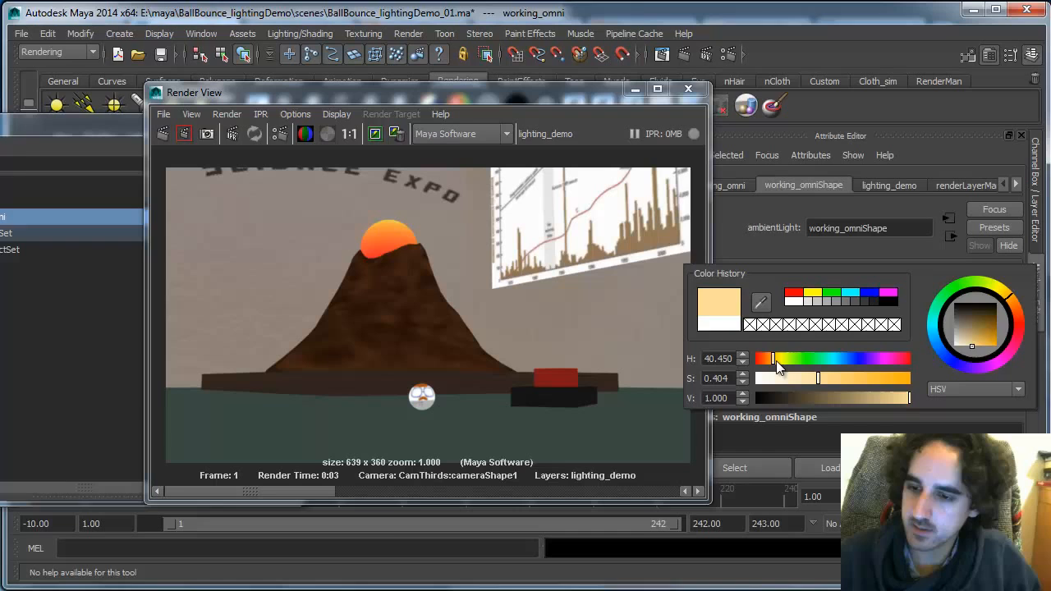
pyautogui.click(163, 136)
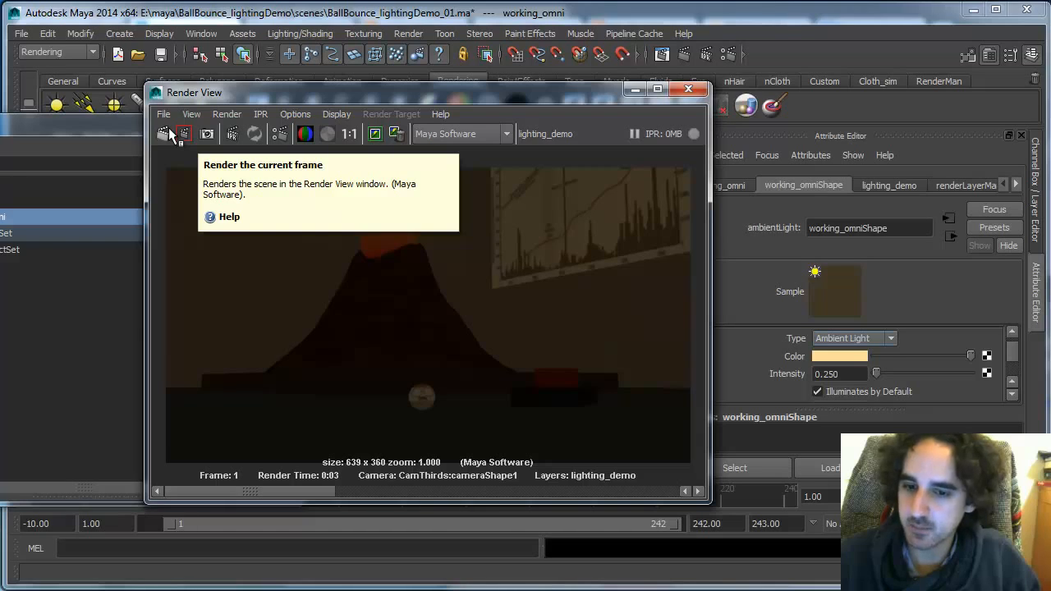
# Raise the ambient light's Intensity to 0.75 and render the current frame
pyautogui.moveTo(853, 371); pyautogui.dragTo(796, 358)
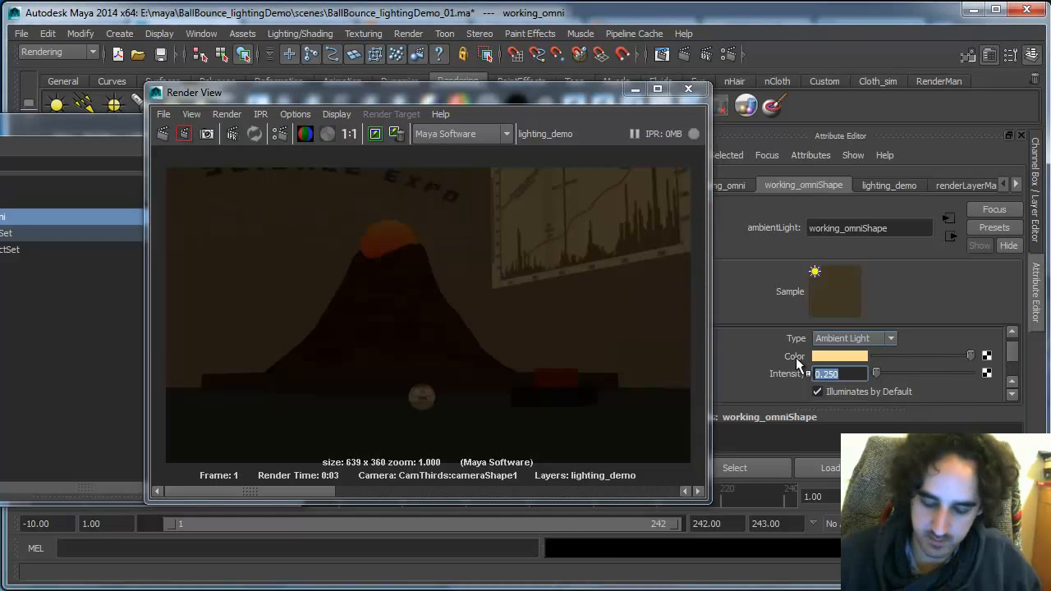
pyautogui.write('0.75')
pyautogui.press('Return')
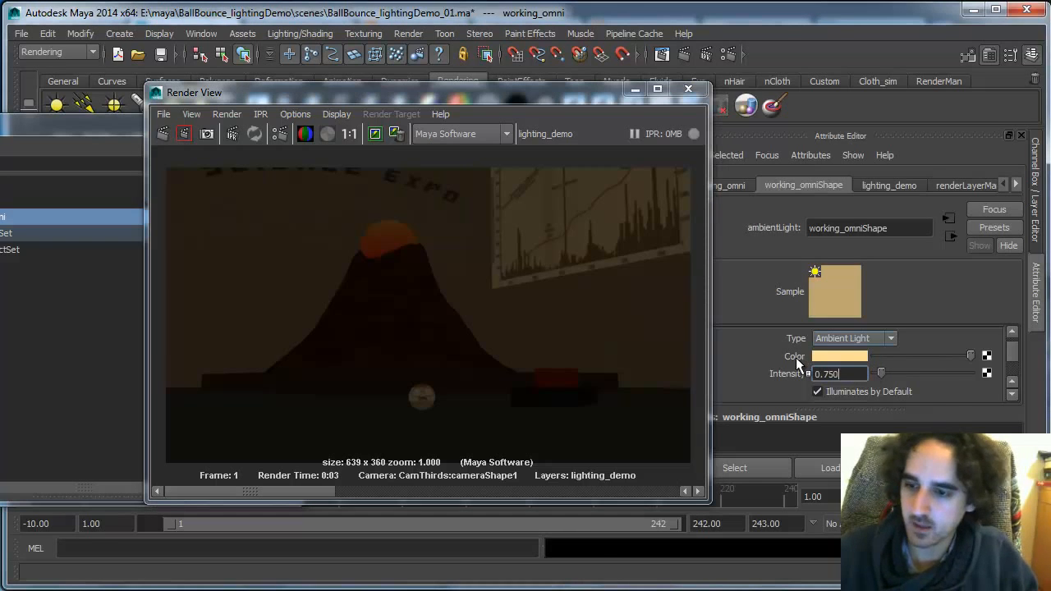
pyautogui.click(164, 132)
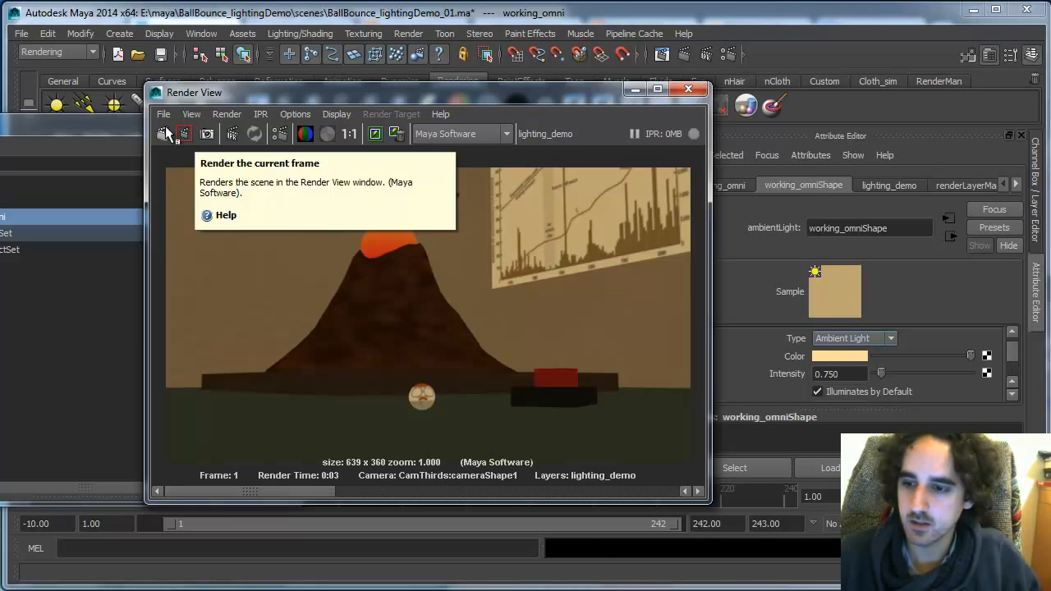
# Adjust the ambient light's color to a paler tint and render the current frame again
pyautogui.click(853, 356)
pyautogui.click(778, 398)
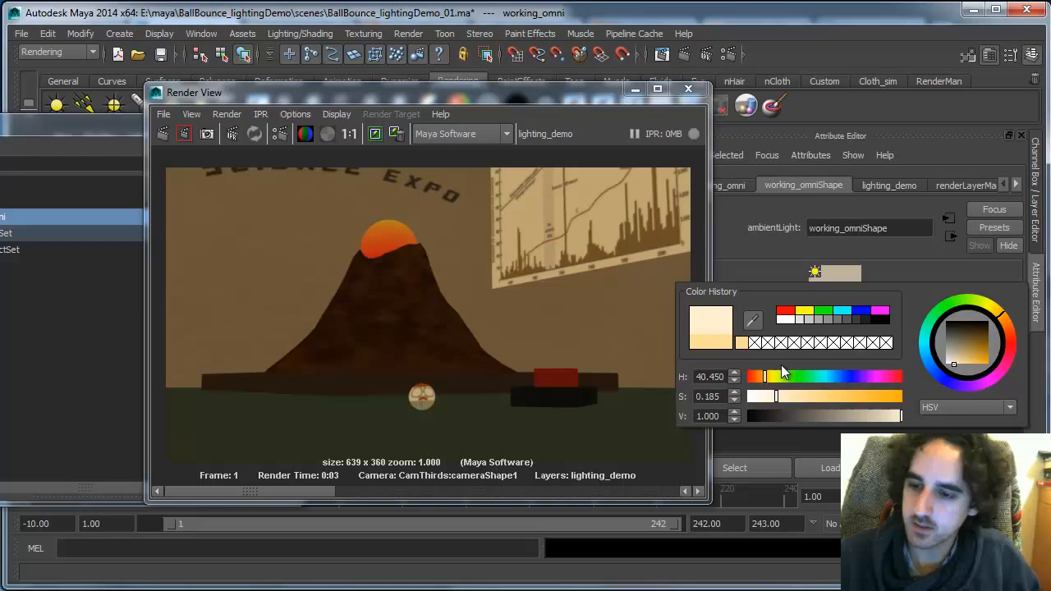
pyautogui.click(164, 133)
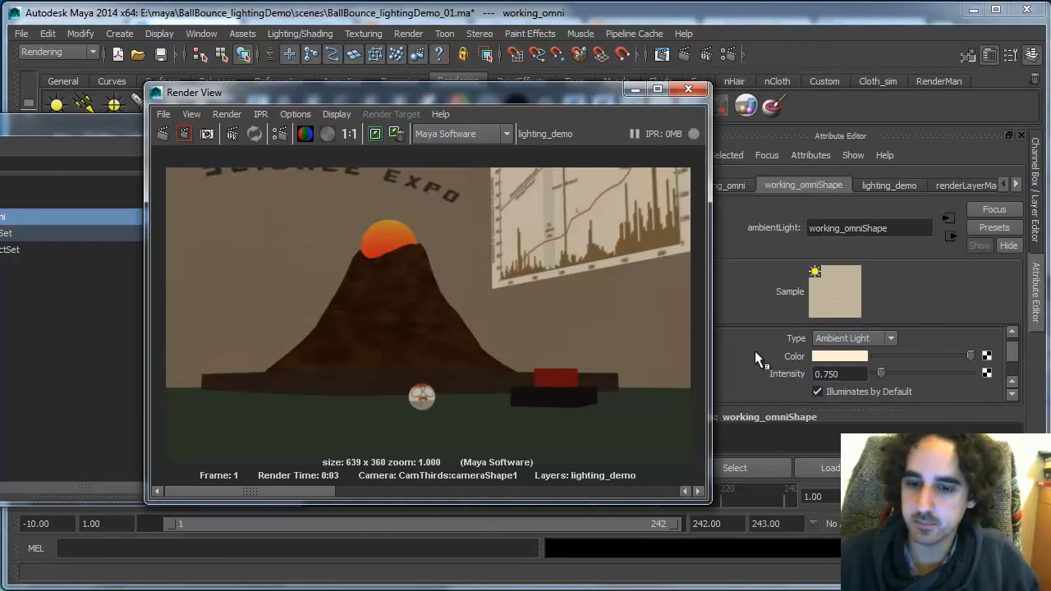
# Switch to Photoshop and toggle layer visibility in the finished composite to compare with the render
pyautogui.hotkey('alt', 'Tab')
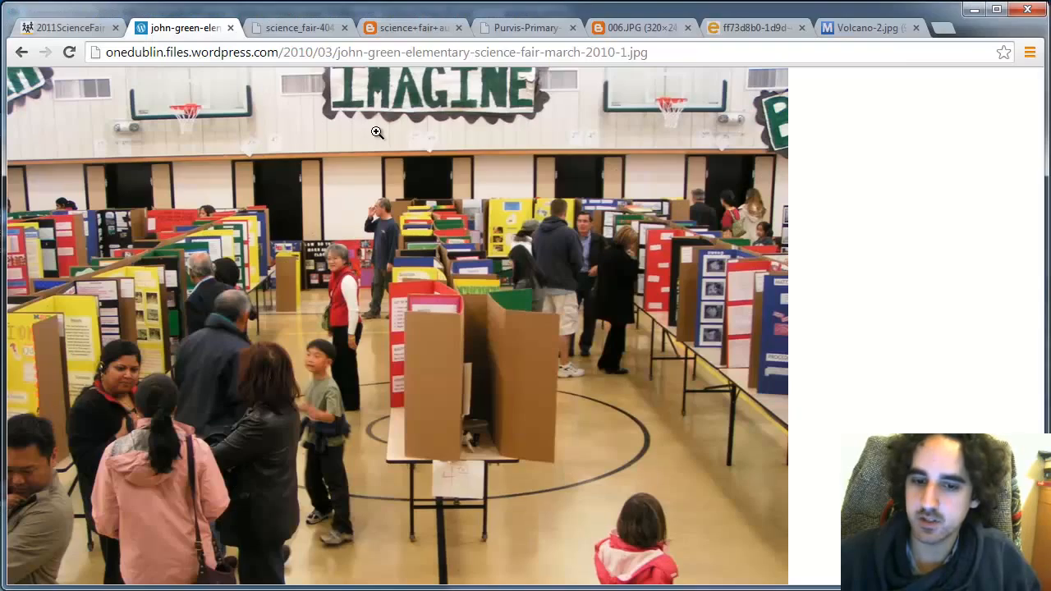
pyautogui.hotkey('alt', 'Tab')
pyautogui.hotkey('alt', 'Tab')
pyautogui.hotkey('alt', 'Tab')
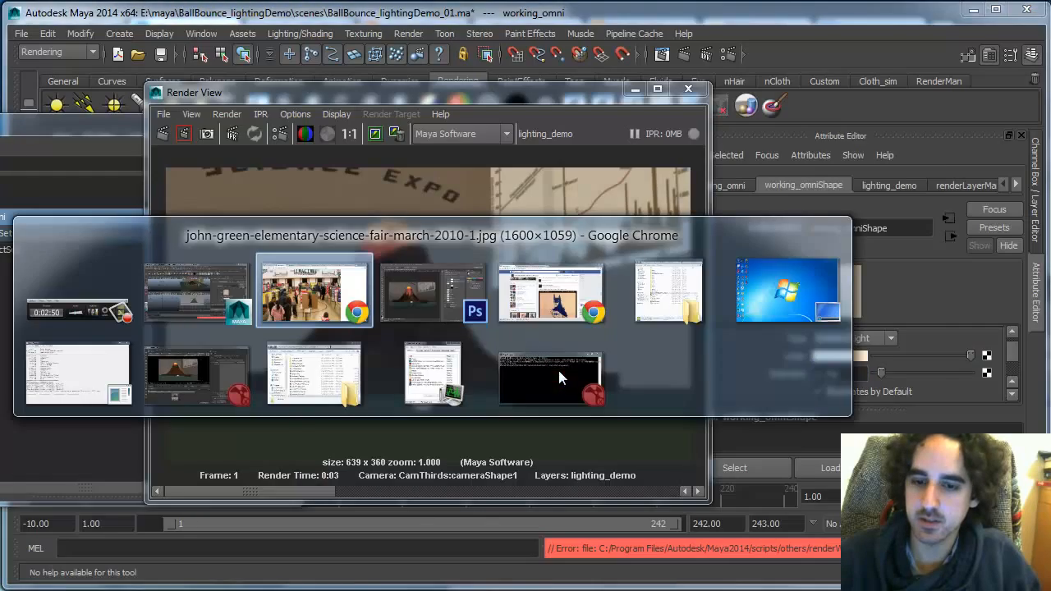
pyautogui.hotkey('alt', 'Tab')
pyautogui.click(660, 416)
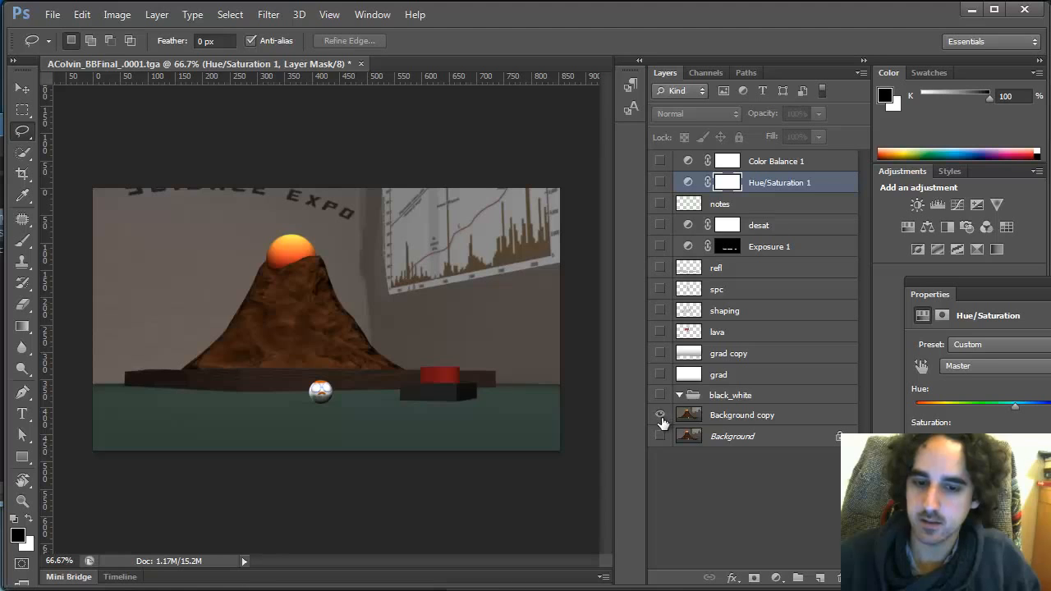
pyautogui.keyDown('alt'); pyautogui.click(660, 416); pyautogui.keyUp('alt')
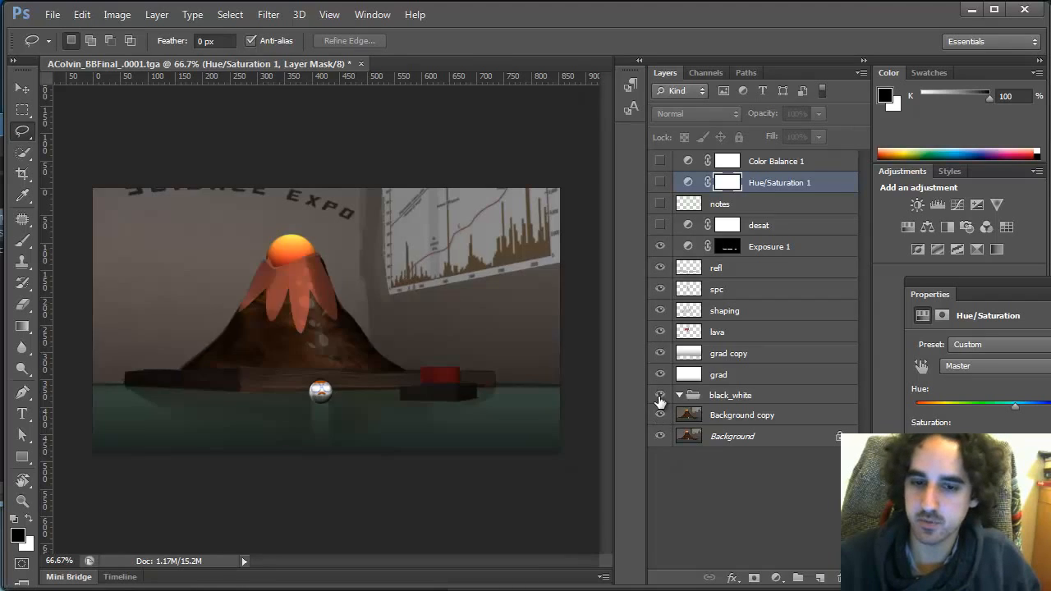
# Back in Maya, select the Ground surface and assign it a new Blinn material
pyautogui.hotkey('alt', 'Tab')
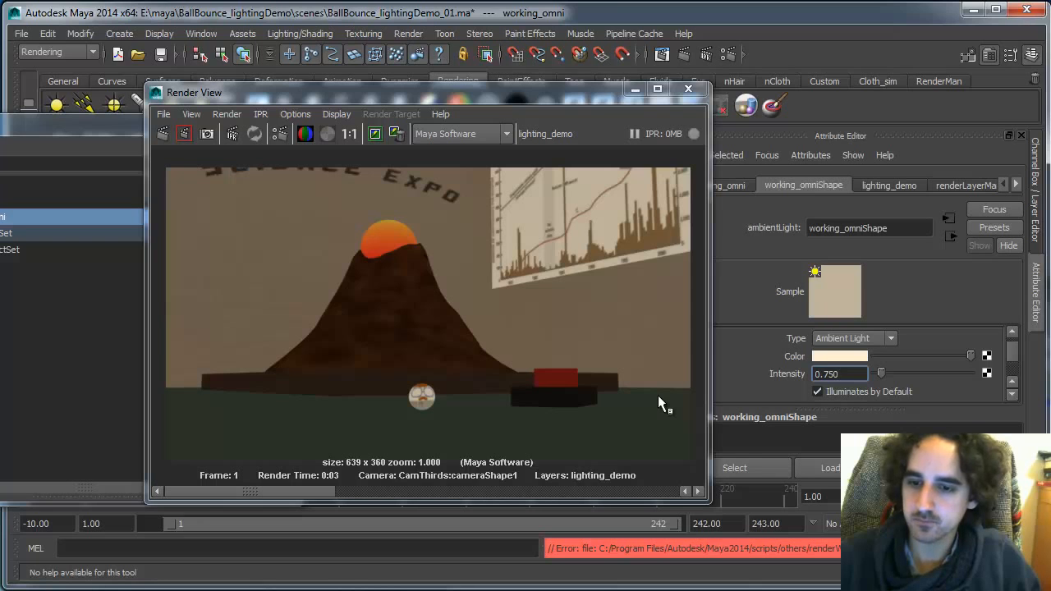
pyautogui.moveTo(578, 93); pyautogui.dragTo(478, 441)
pyautogui.click(600, 223)
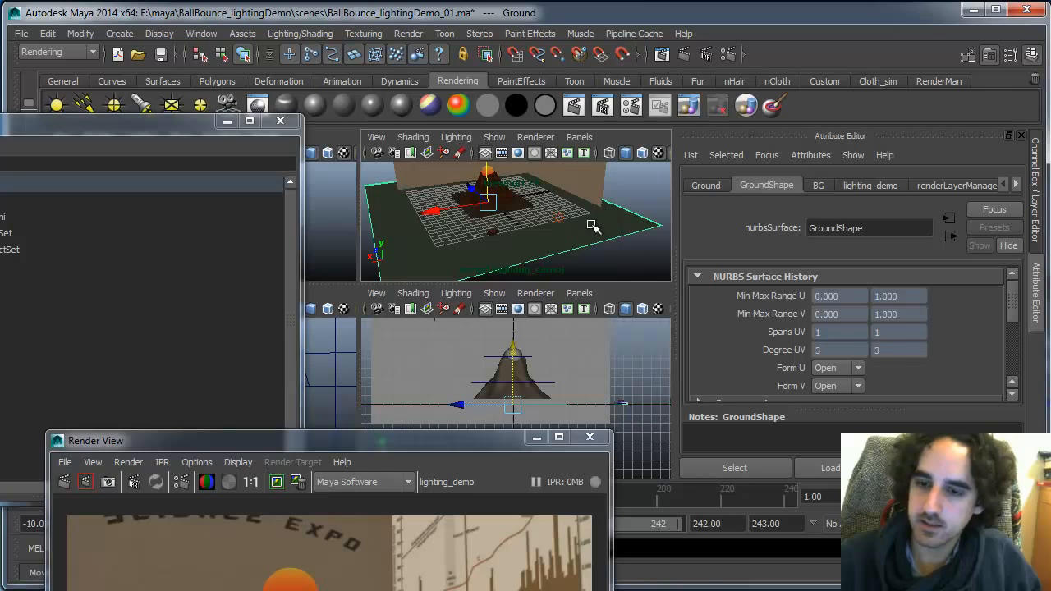
pyautogui.moveTo(593, 226); pyautogui.dragTo(633, 497, button='right')
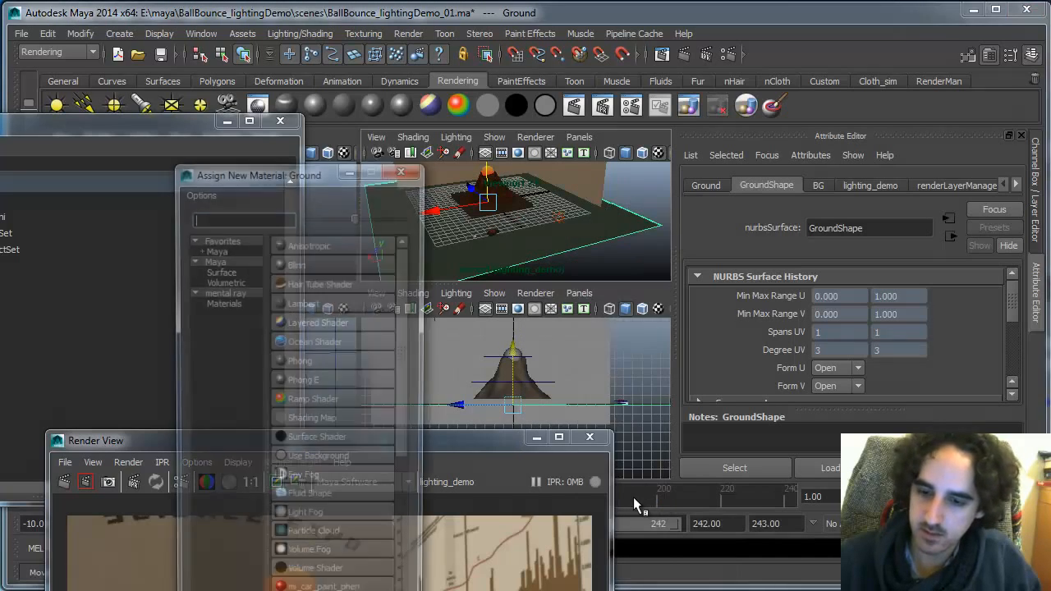
pyautogui.click(294, 228)
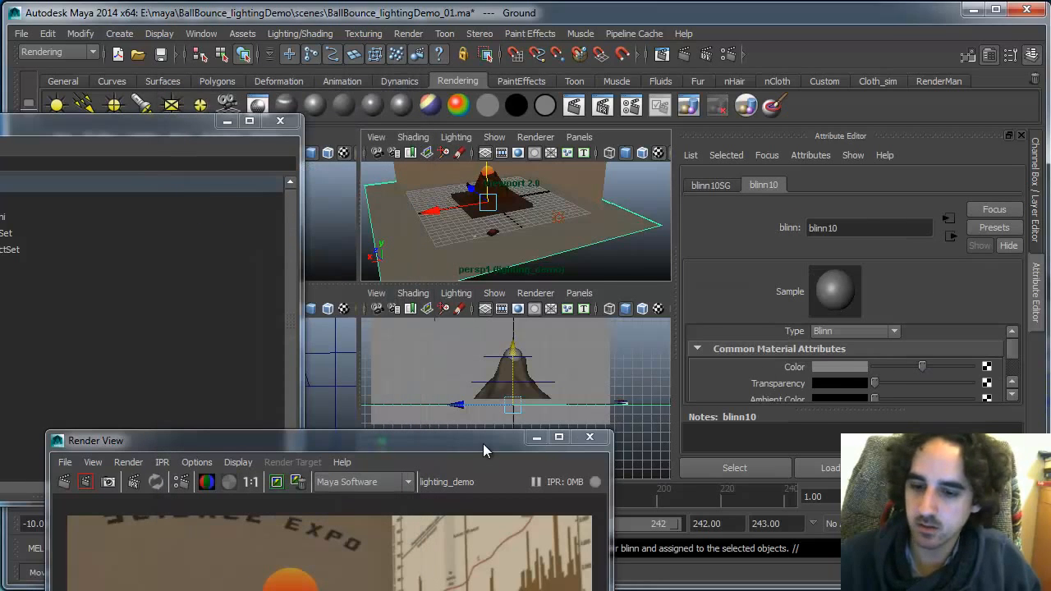
pyautogui.moveTo(483, 443); pyautogui.dragTo(443, 141)
# Switch to Photoshop and create a new document 1024 by 1024 pixels
pyautogui.hotkey('alt', 'Tab')
pyautogui.hotkey('alt', 'Tab')
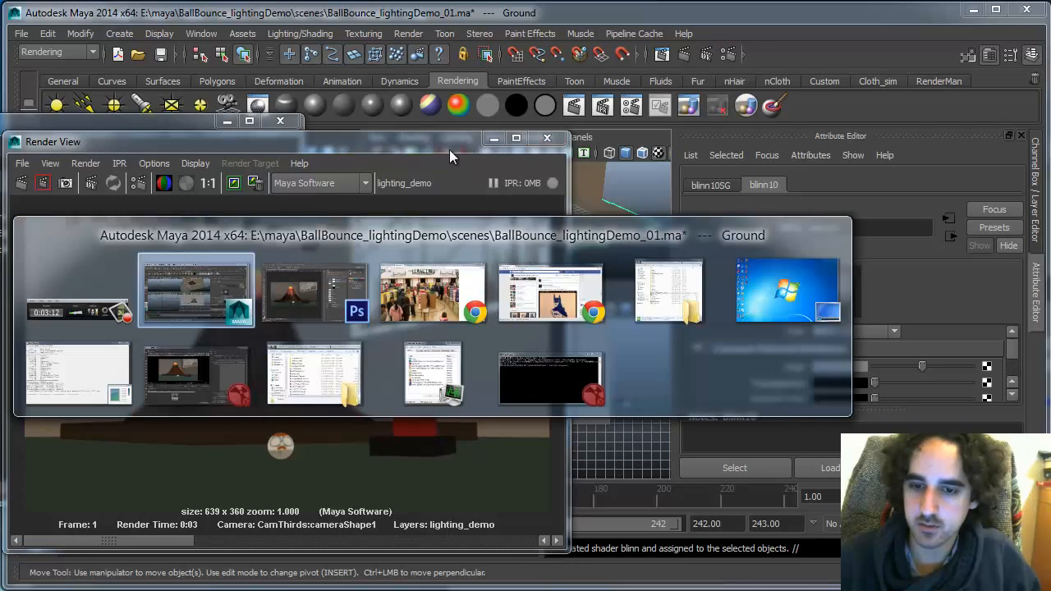
pyautogui.hotkey('ctrl', 'n')
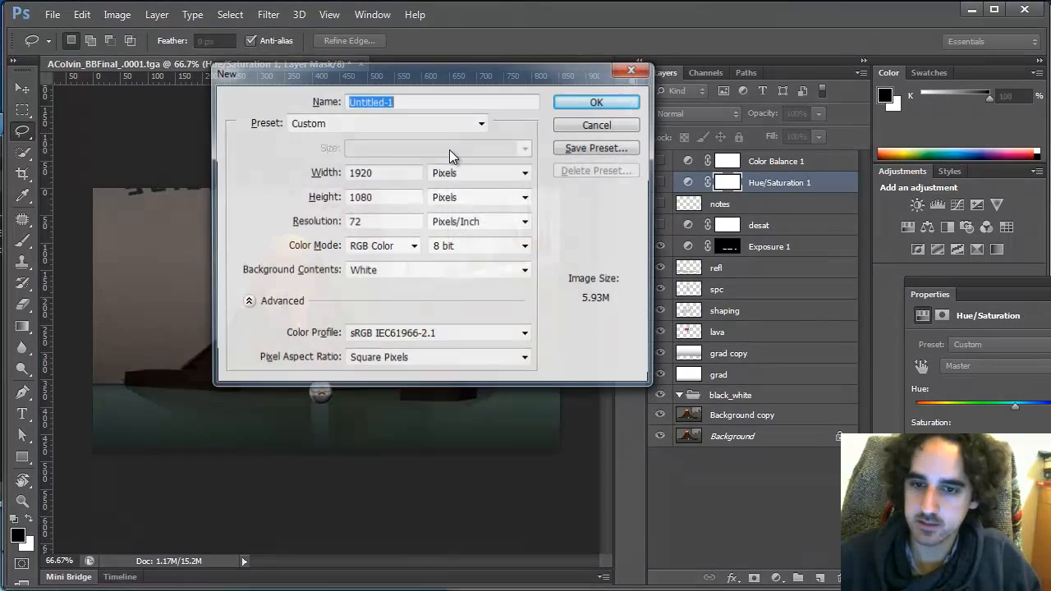
pyautogui.doubleClick(399, 171)
pyautogui.write('202')
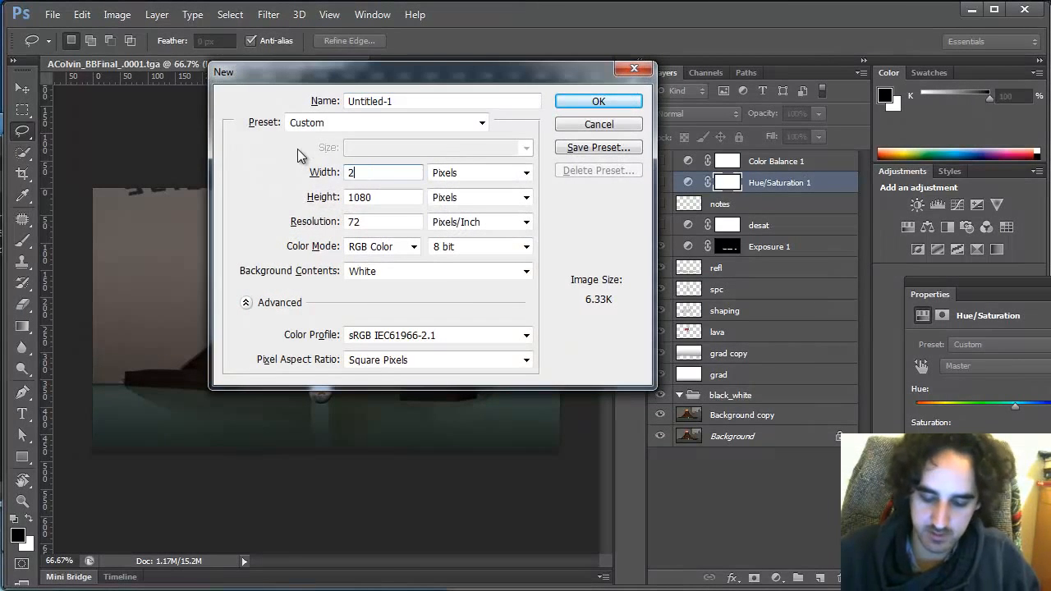
pyautogui.press('BackSpace')
pyautogui.press('BackSpace')
pyautogui.press('BackSpace')
pyautogui.write('1024')
pyautogui.press('Tab')
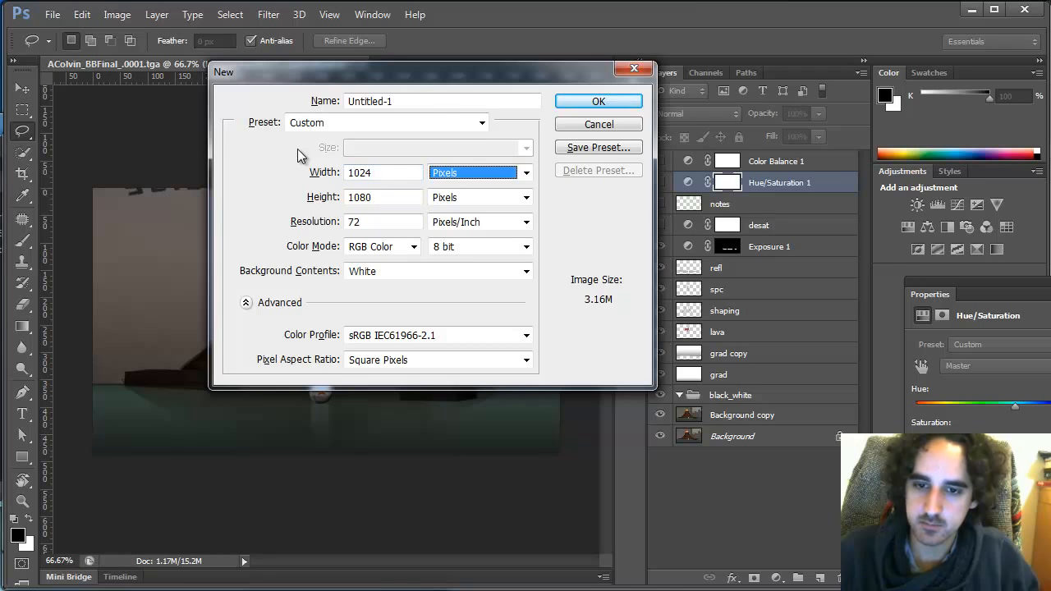
pyautogui.press('Tab')
pyautogui.write('1024')
pyautogui.press('Return')
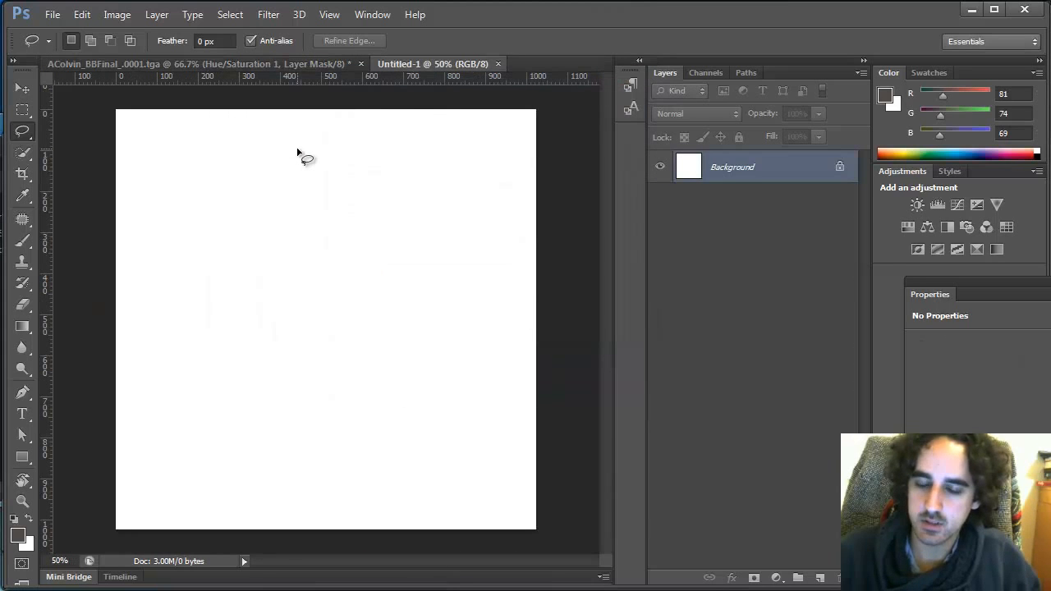
# Colorize the background orange with Hue/Saturation at Hue 25 and Saturation 25
pyautogui.hotkey('ctrl', 'u')
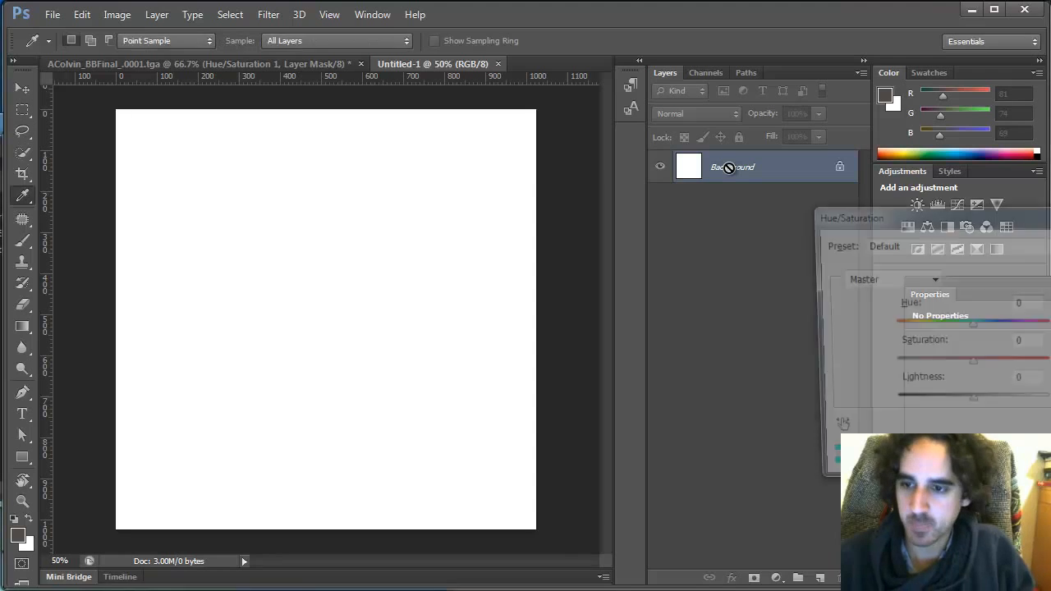
pyautogui.moveTo(970, 404); pyautogui.dragTo(954, 404)
pyautogui.click(1049, 439)
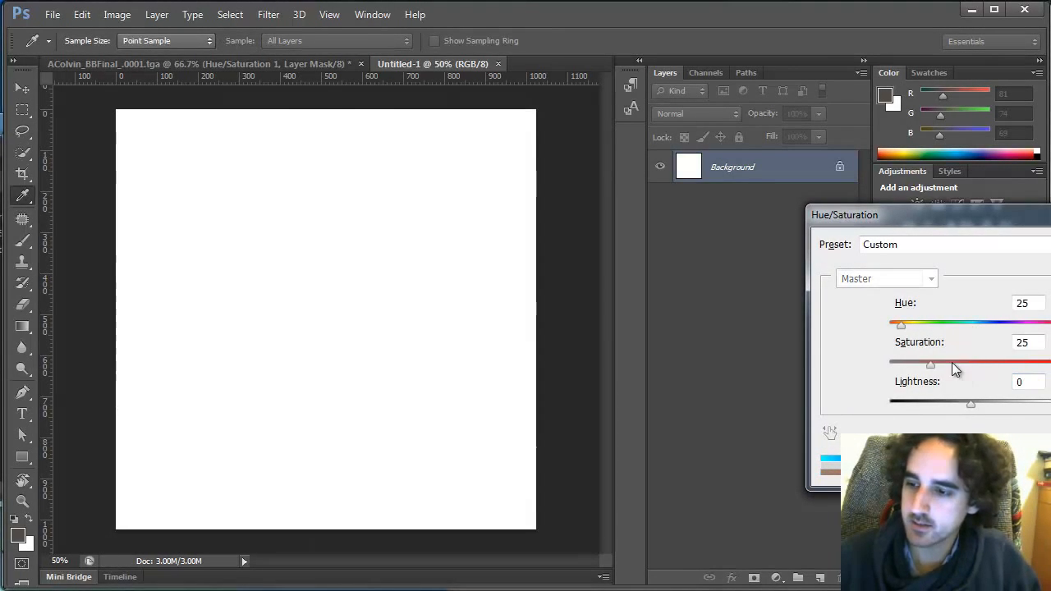
pyautogui.moveTo(931, 365); pyautogui.dragTo(997, 365)
pyautogui.moveTo(971, 405); pyautogui.dragTo(945, 403)
pyautogui.press('Return')
# Fill a rectangular strip along the bottom edge of Layer 1 with black and deselect
pyautogui.press('l')
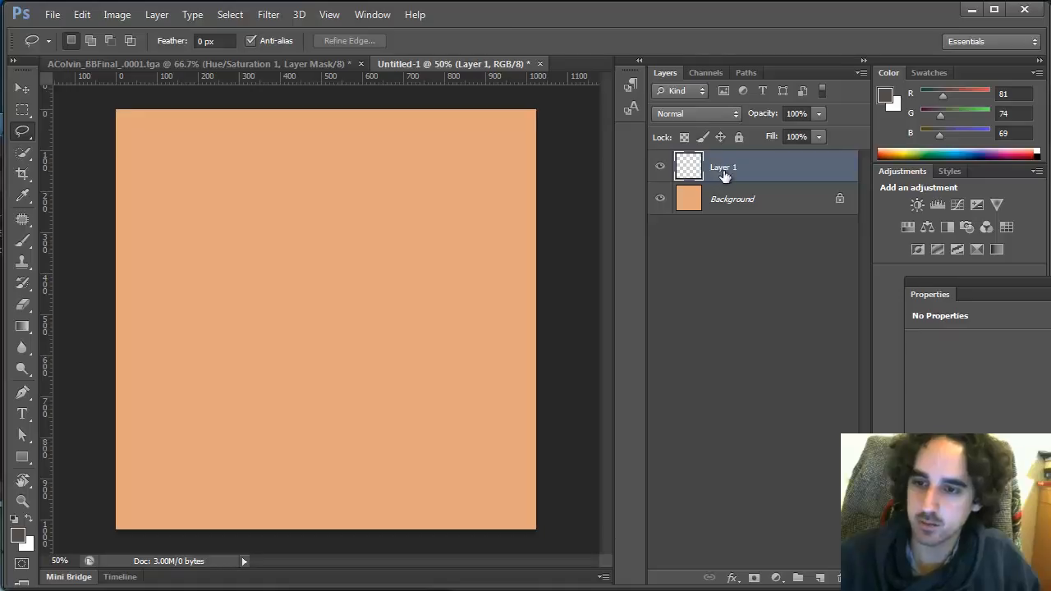
pyautogui.press('m')
pyautogui.moveTo(97, 491); pyautogui.dragTo(531, 514)
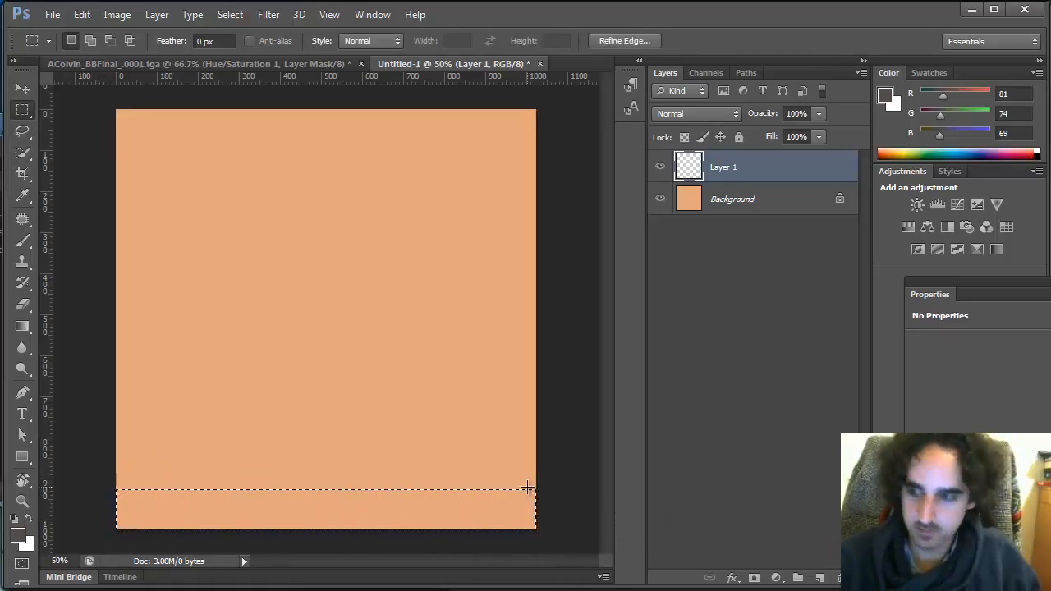
pyautogui.hotkey('shift', 'BackSpace')
pyautogui.press('Return')
pyautogui.hotkey('ctrl', 'd')
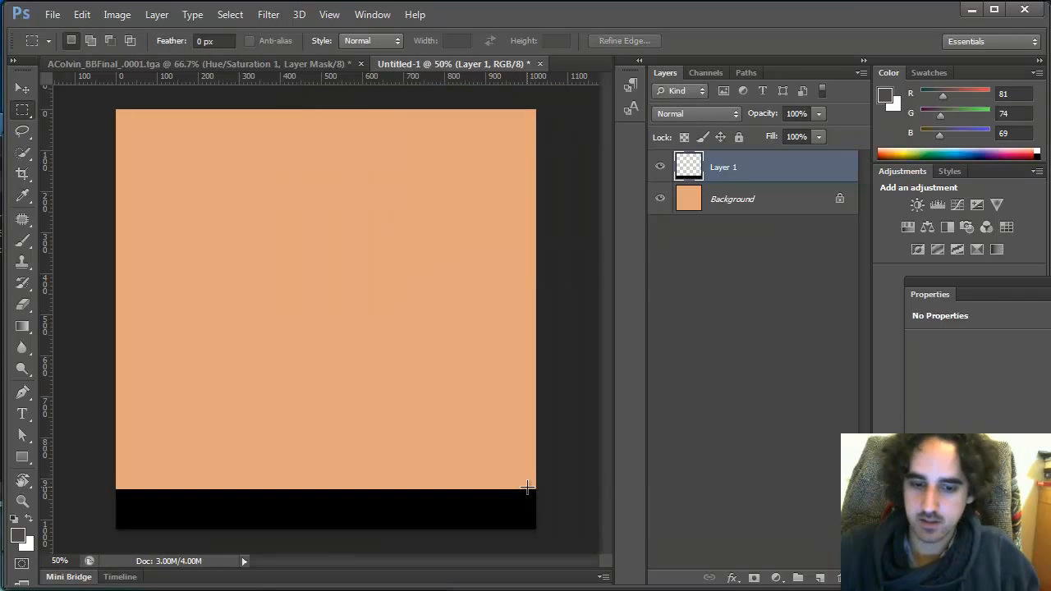
# Duplicate the black strip layer, move the copy up above the original, and rotate it slightly
pyautogui.hotkey('ctrl', 'j')
pyautogui.press('b')
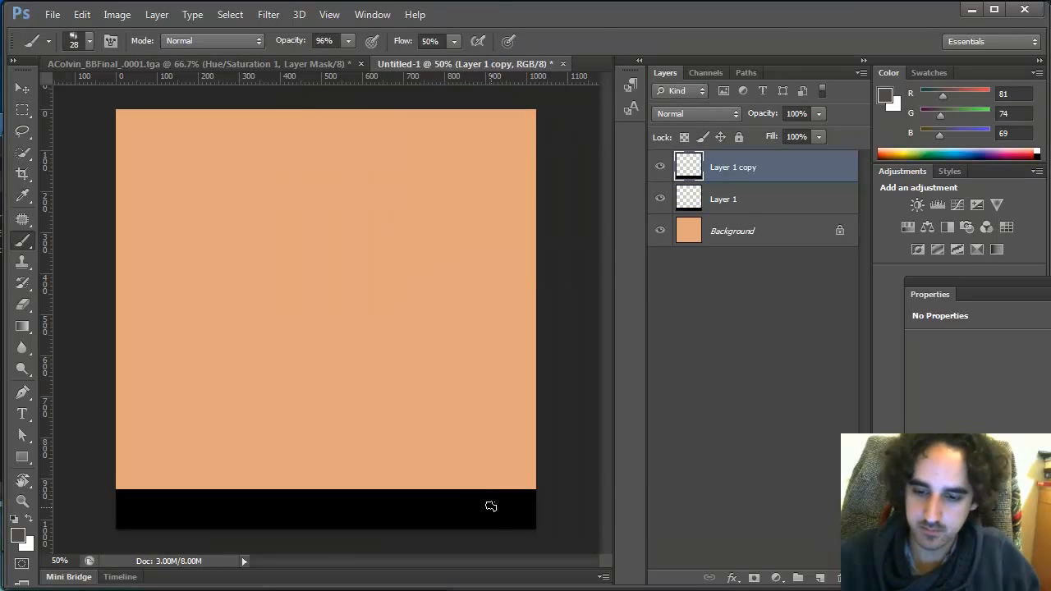
pyautogui.press('v')
pyautogui.moveTo(488, 518); pyautogui.dragTo(500, 440)
pyautogui.hotkey('ctrl', 't')
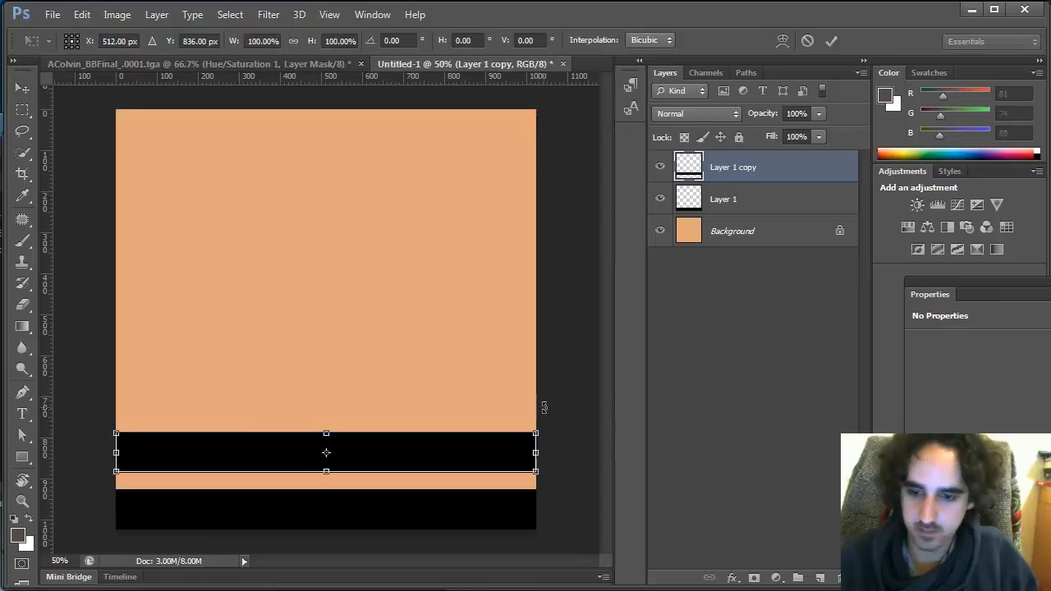
pyautogui.moveTo(567, 399); pyautogui.dragTo(569, 380)
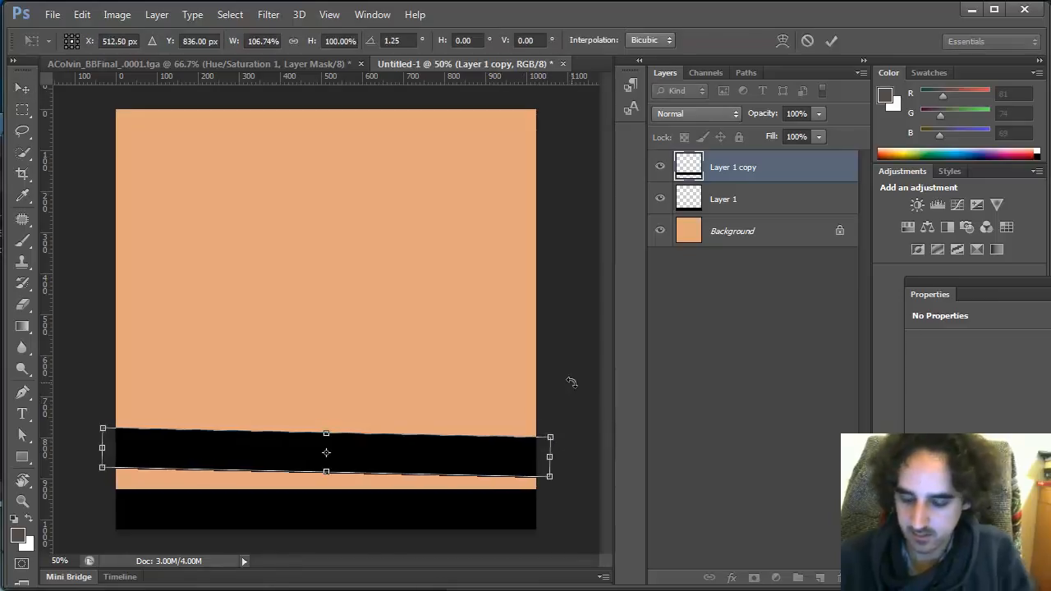
pyautogui.press('Return')
# Adjust the copied strip's tilt again and nudge it down so a thin orange gap remains between strips
pyautogui.moveTo(509, 458); pyautogui.dragTo(517, 457)
pyautogui.hotkey('ctrl', 't')
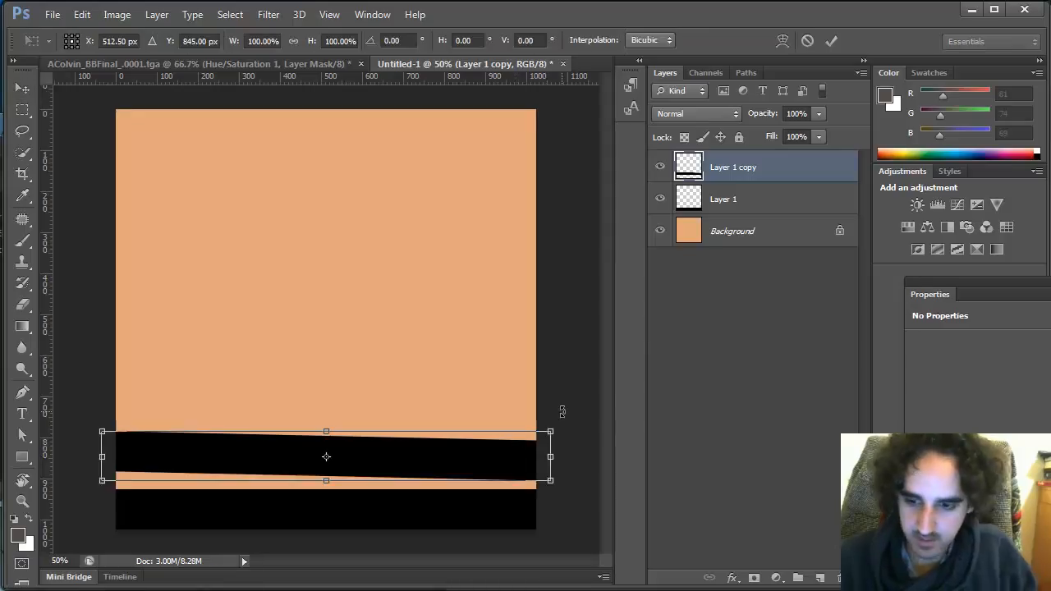
pyautogui.moveTo(561, 411); pyautogui.dragTo(555, 390)
pyautogui.press('Return')
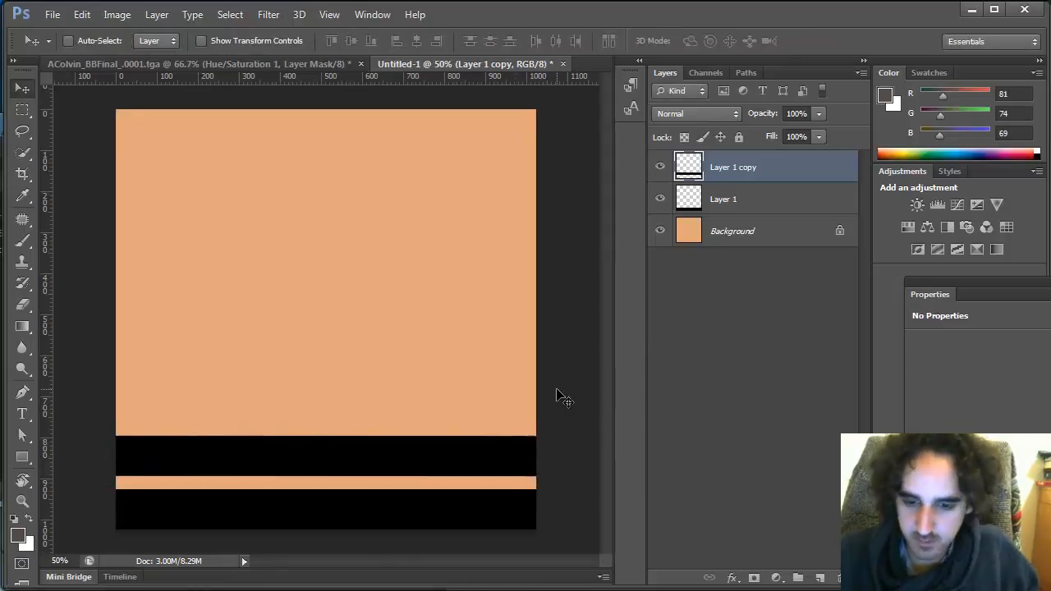
pyautogui.hotkey('shift', 'Down')
pyautogui.hotkey('shift', 'Down')
pyautogui.hotkey('shift', 'Down')
pyautogui.hotkey('shift', 'Up')
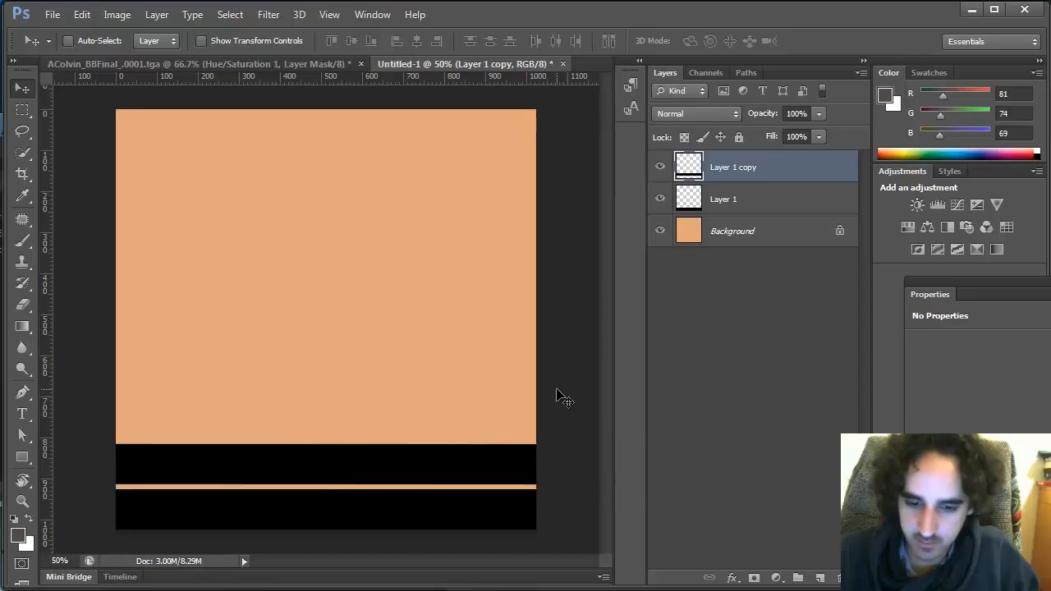
pyautogui.hotkey('ctrl', 't')
pyautogui.moveTo(576, 400); pyautogui.dragTo(580, 383)
pyautogui.press('Return')
# Merge both strip layers, duplicate the merged strips and move the copy up onto the middle of the canvas
pyautogui.keyDown('shift'); pyautogui.click(776, 195); pyautogui.keyUp('shift')
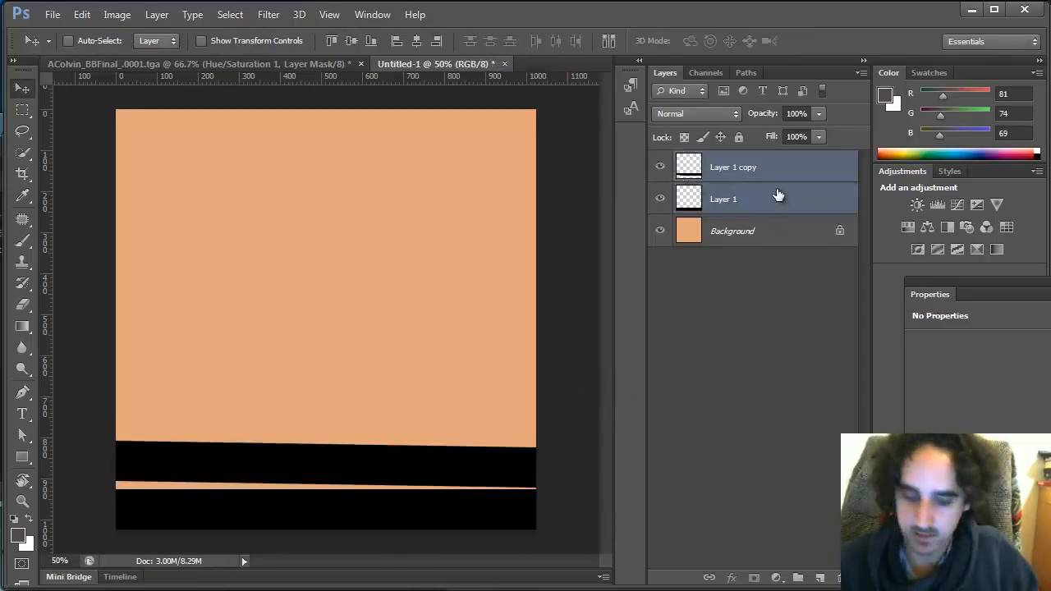
pyautogui.hotkey('ctrl', 'e')
pyautogui.hotkey('ctrl', 'j')
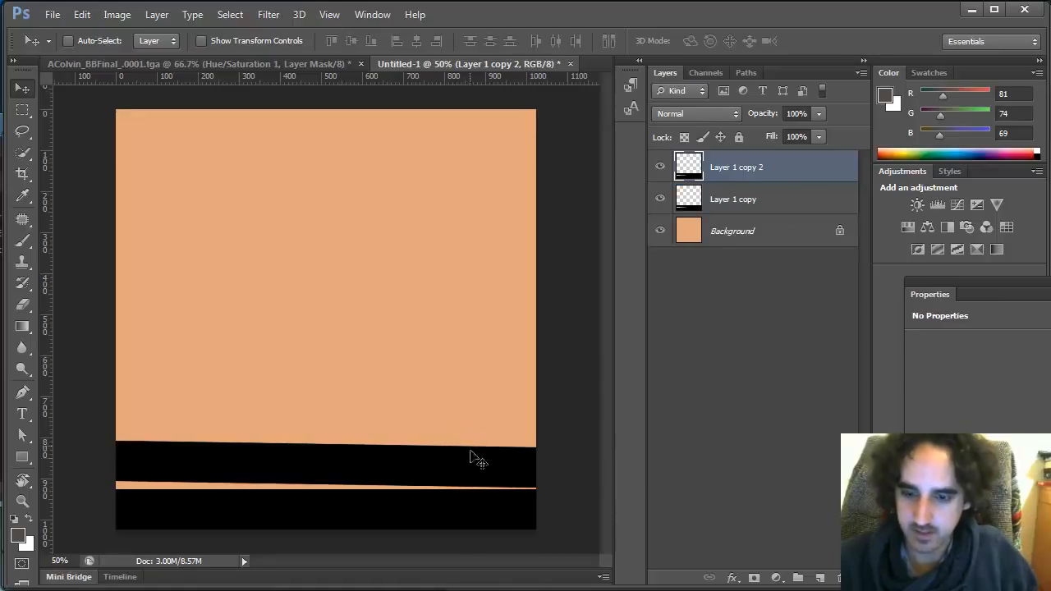
pyautogui.moveTo(476, 465); pyautogui.dragTo(478, 353)
# Rotate the middle copy slightly, nudge it up, stretch it a little wider and merge it down
pyautogui.hotkey('ctrl', 't')
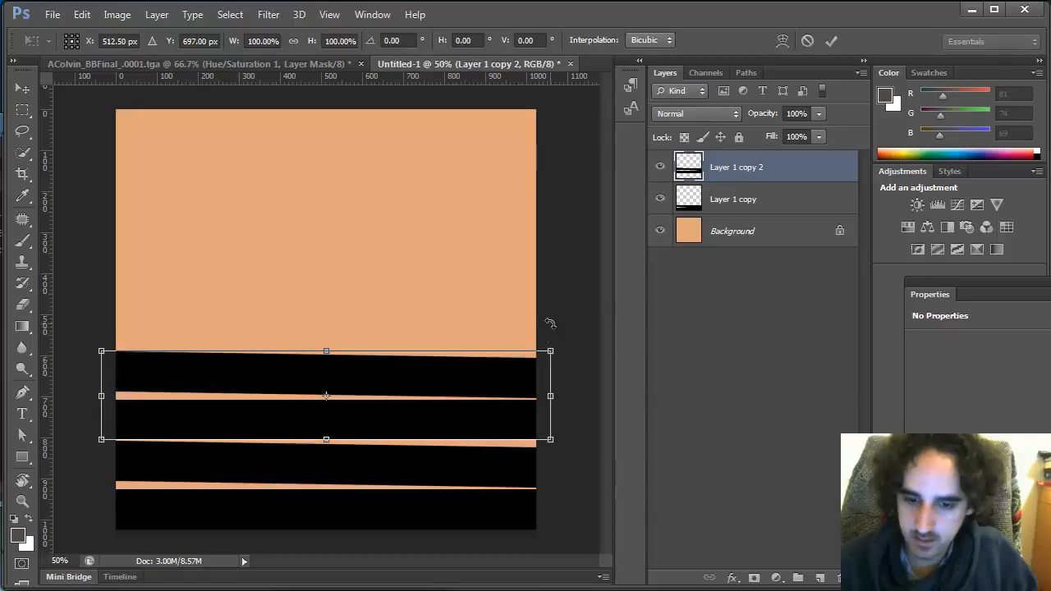
pyautogui.moveTo(550, 322); pyautogui.dragTo(548, 320)
pyautogui.press('Return')
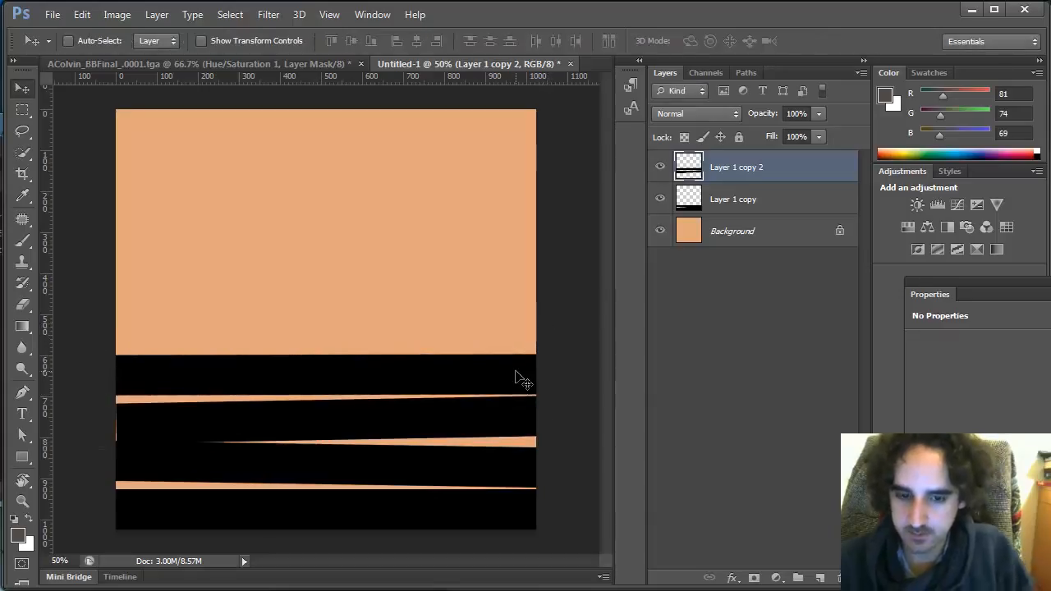
pyautogui.press('Up')
pyautogui.press('Up')
pyautogui.press('Up')
pyautogui.press('Up')
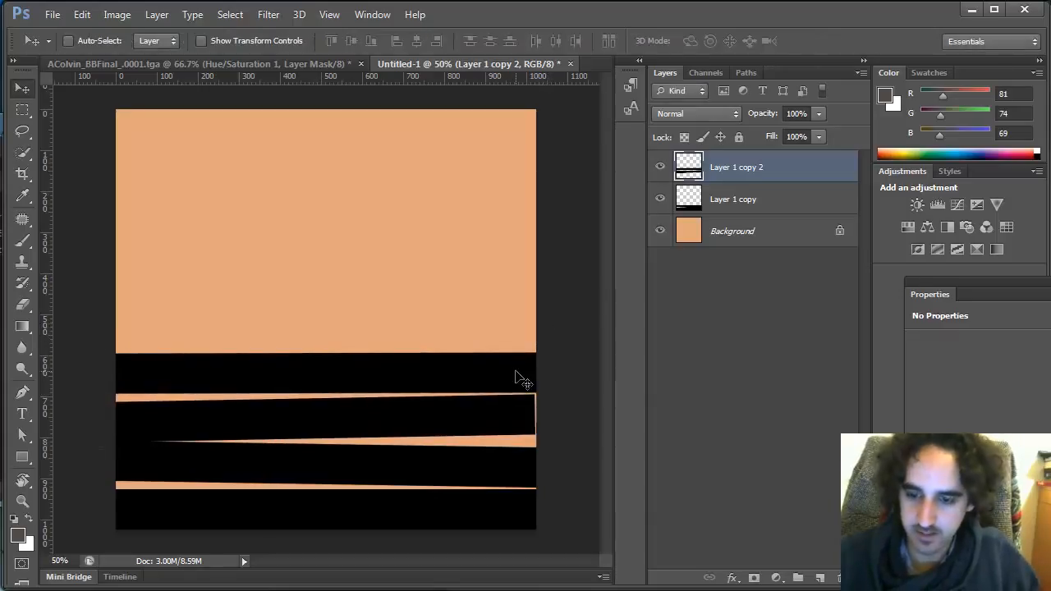
pyautogui.hotkey('ctrl', 't')
pyautogui.moveTo(550, 393); pyautogui.dragTo(557, 384)
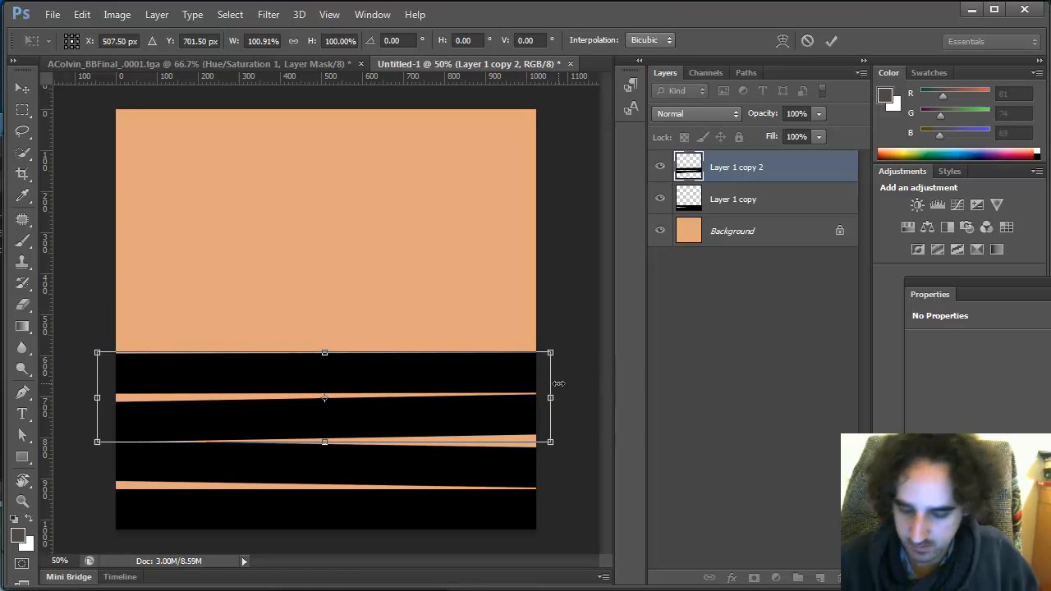
pyautogui.press('Return')
pyautogui.hotkey('ctrl', 'e')
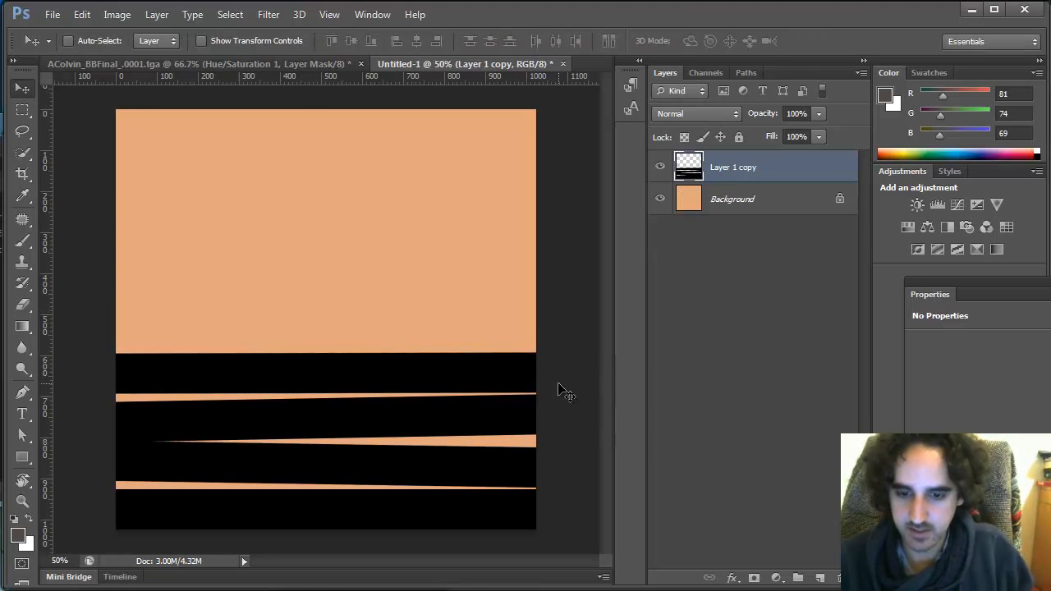
# Duplicate the stripes again, move the copy into the upper half, rotate it slightly and merge it down
pyautogui.hotkey('ctrl', 'j')
pyautogui.moveTo(471, 382); pyautogui.dragTo(479, 194)
pyautogui.press('Up')
pyautogui.press('Up')
pyautogui.press('Up')
pyautogui.press('Up')
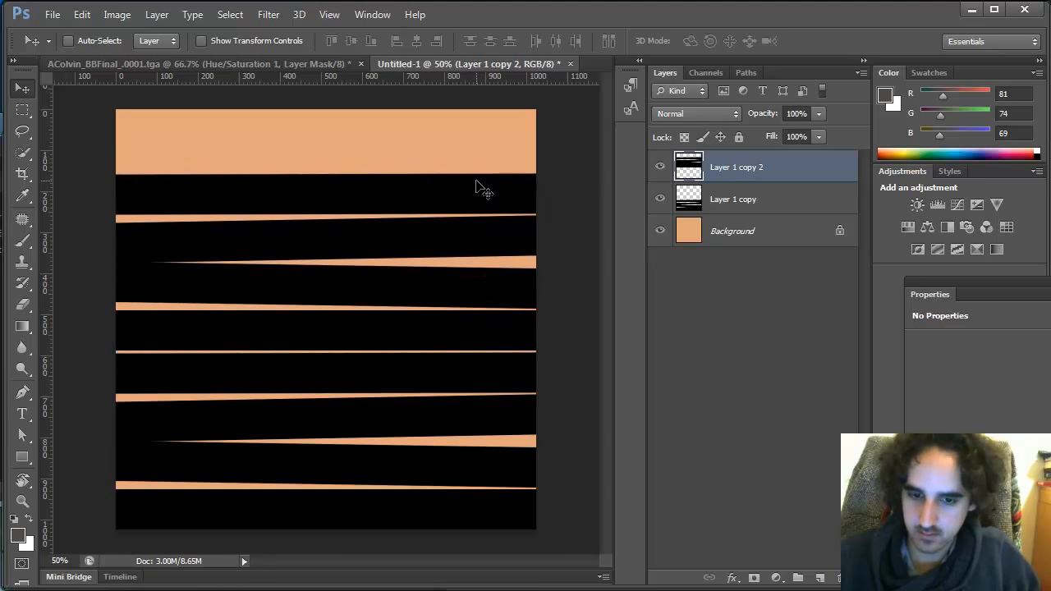
pyautogui.hotkey('ctrl', 't')
pyautogui.moveTo(582, 186); pyautogui.dragTo(588, 182)
pyautogui.press('Return')
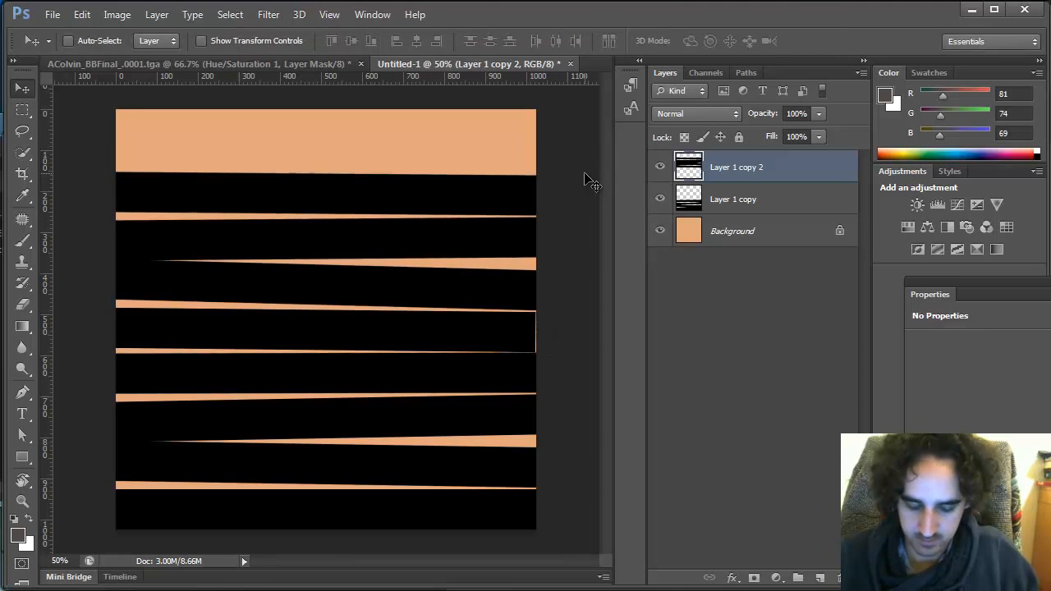
pyautogui.hotkey('ctrl', 't')
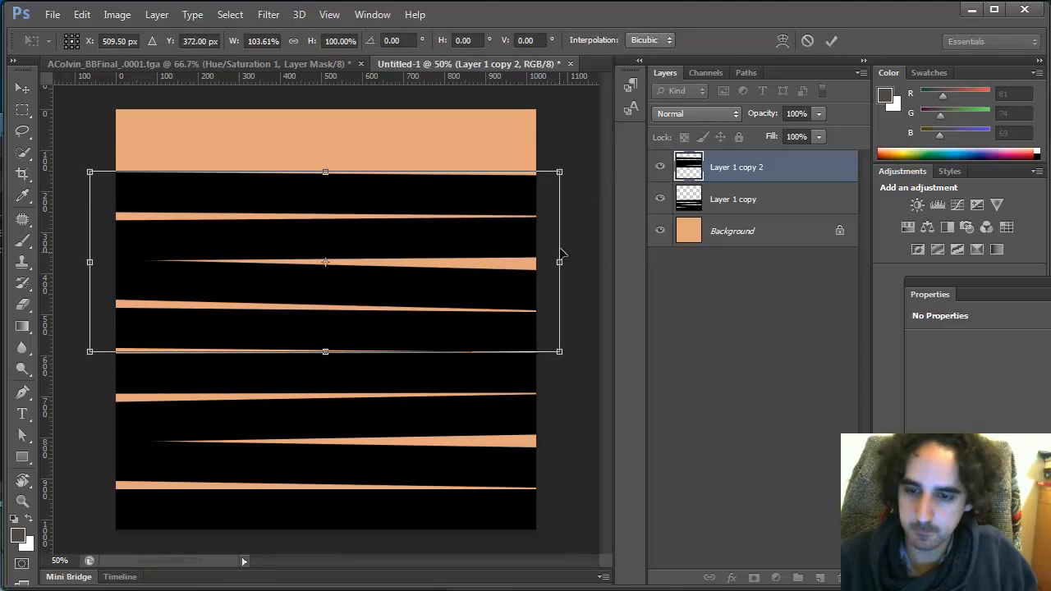
pyautogui.press('Return')
pyautogui.hotkey('ctrl', 'e')
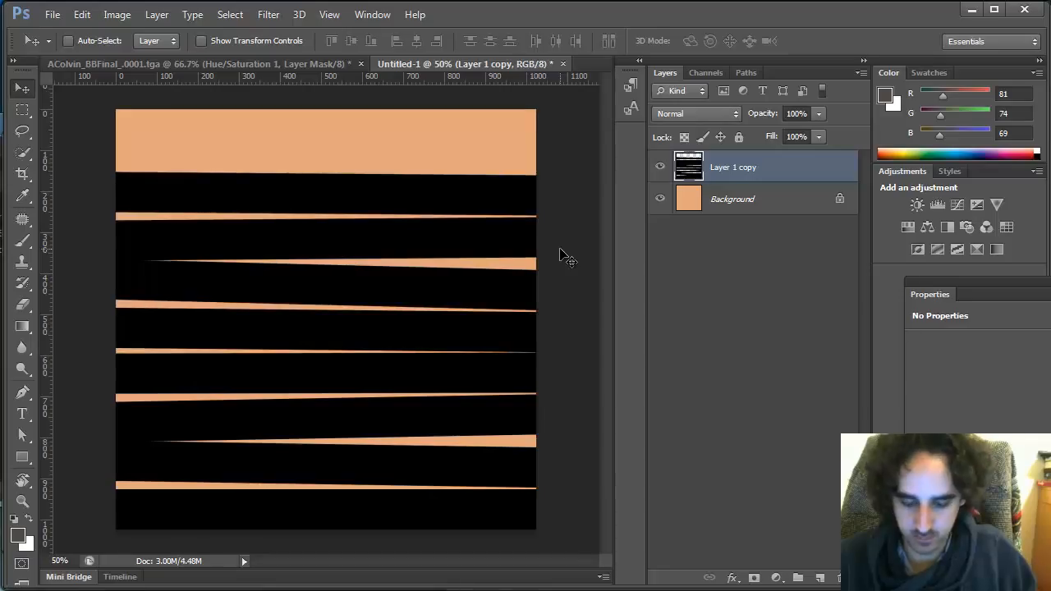
# Duplicate the stripes once more, move the copy to the top edge and rotate it slightly
pyautogui.hotkey('ctrl', 'j')
pyautogui.moveTo(505, 515); pyautogui.dragTo(513, 144)
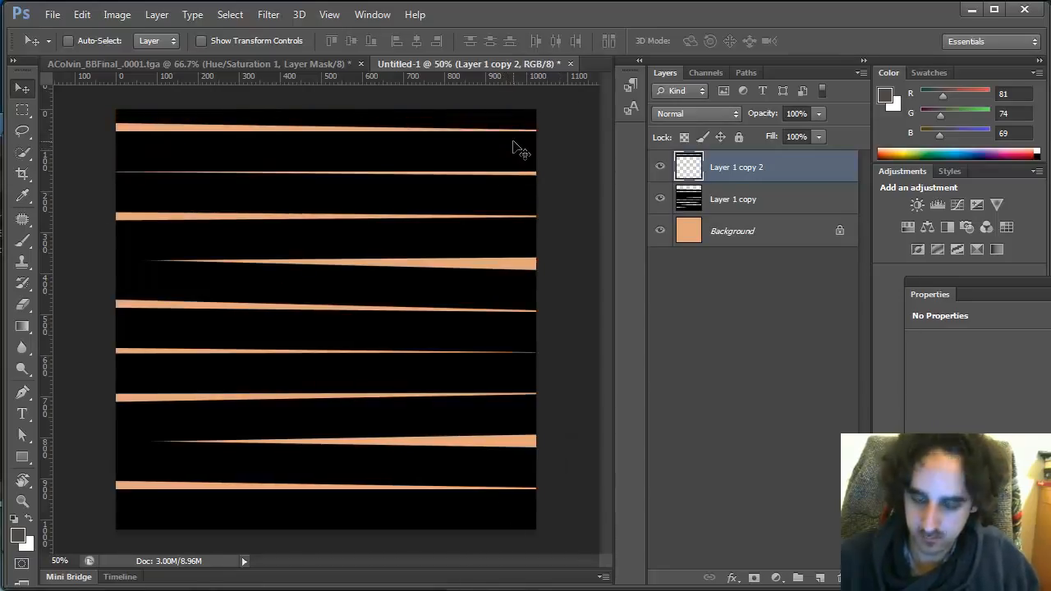
pyautogui.hotkey('ctrl', 't')
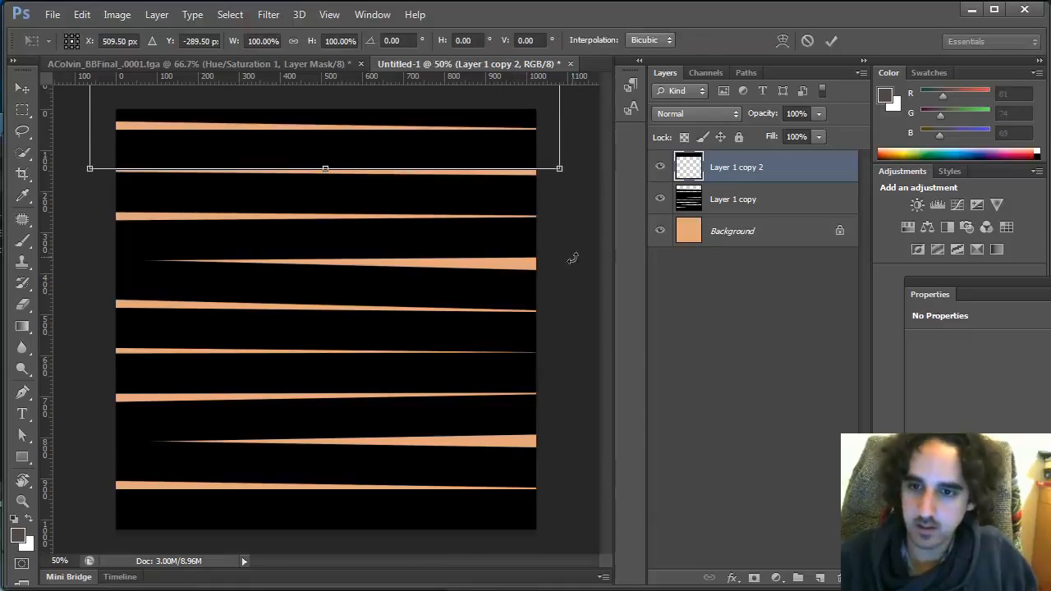
pyautogui.moveTo(570, 254); pyautogui.dragTo(577, 255)
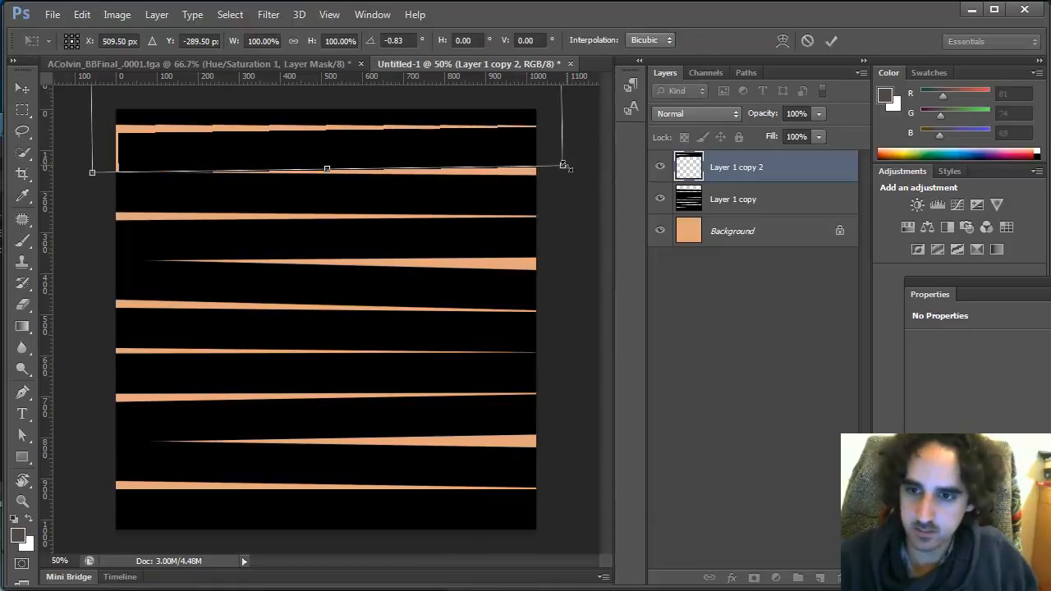
pyautogui.press('Return')
# Stretch the top copy to cover the canvas's top edge and merge it into the stripes layer
pyautogui.press('z')
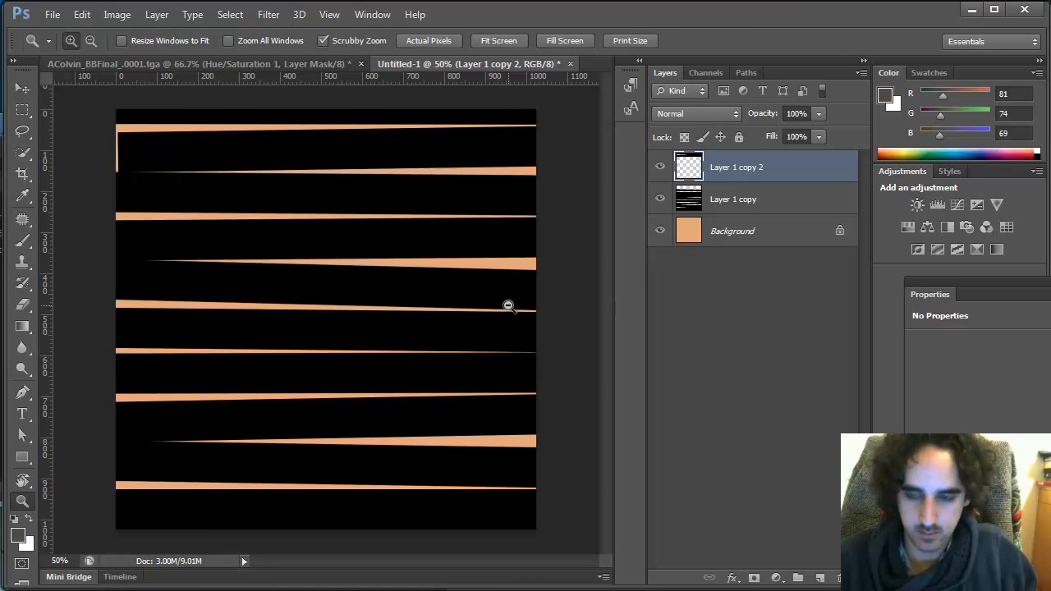
pyautogui.keyDown('alt'); pyautogui.click(507, 300); pyautogui.keyUp('alt')
pyautogui.keyDown('alt'); pyautogui.click(507, 288); pyautogui.keyUp('alt')
pyautogui.hotkey('ctrl', 't')
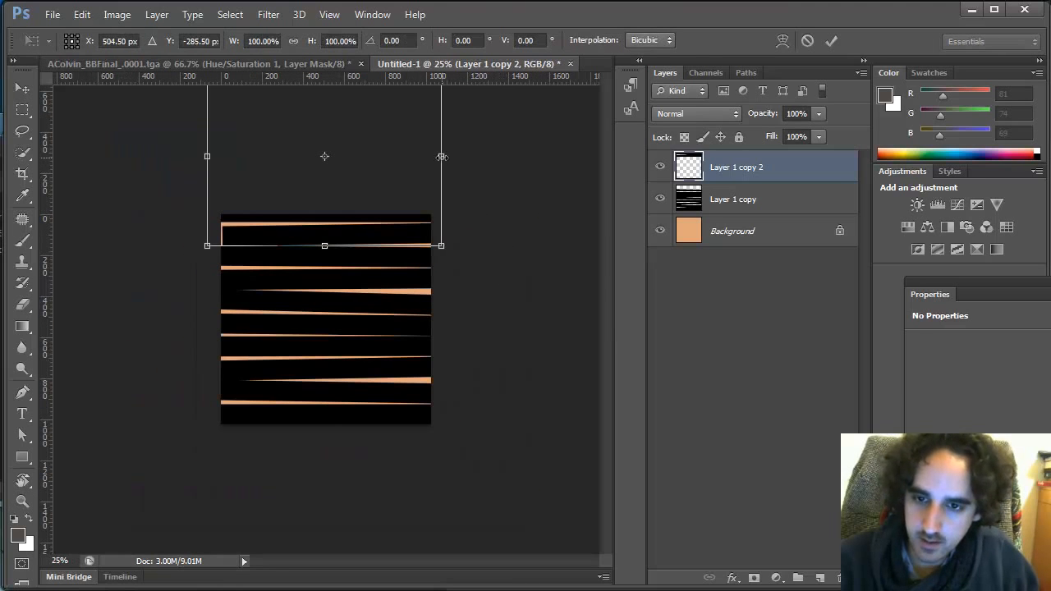
pyautogui.keyDown('alt'); pyautogui.moveTo(442, 156); pyautogui.dragTo(454, 156); pyautogui.keyUp('alt')
pyautogui.press('Return')
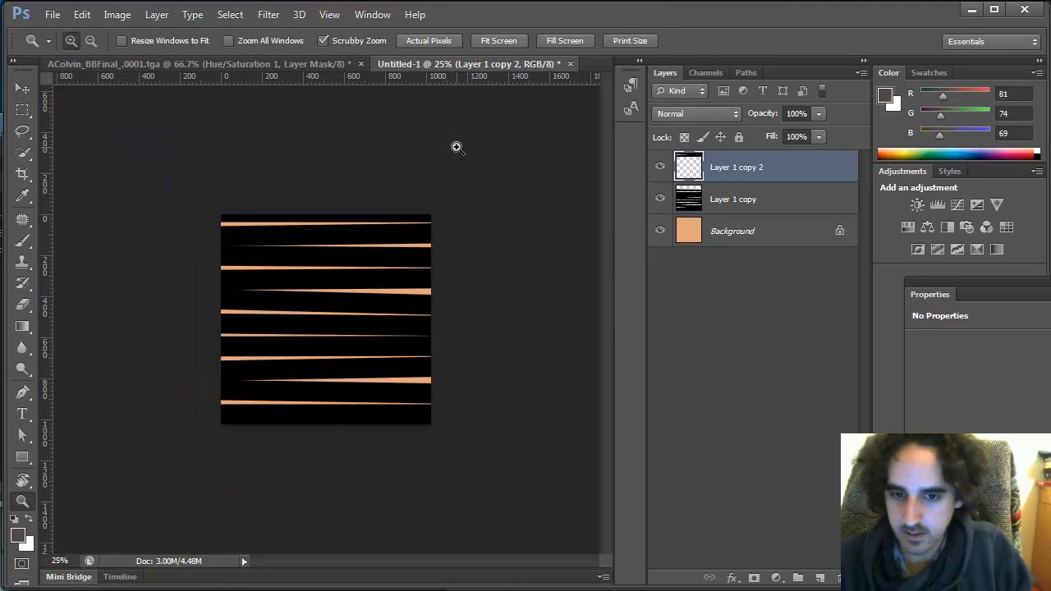
pyautogui.click(363, 329)
pyautogui.hotkey('ctrl', 'e')
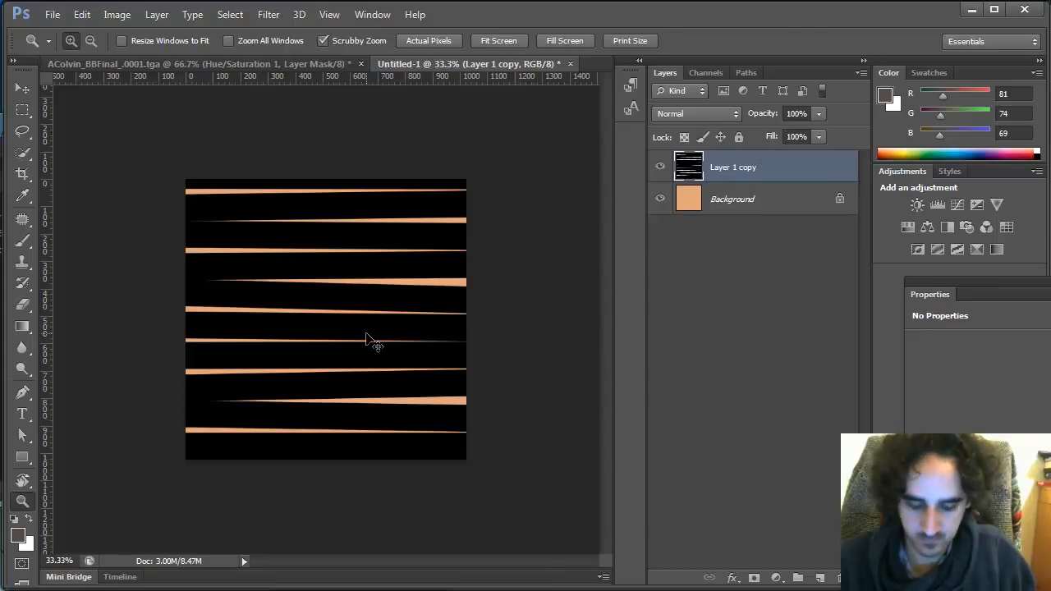
# Scale the stripes layer vertically to about 58.5% height so the planks fit inside the canvas
pyautogui.hotkey('ctrl', 't')
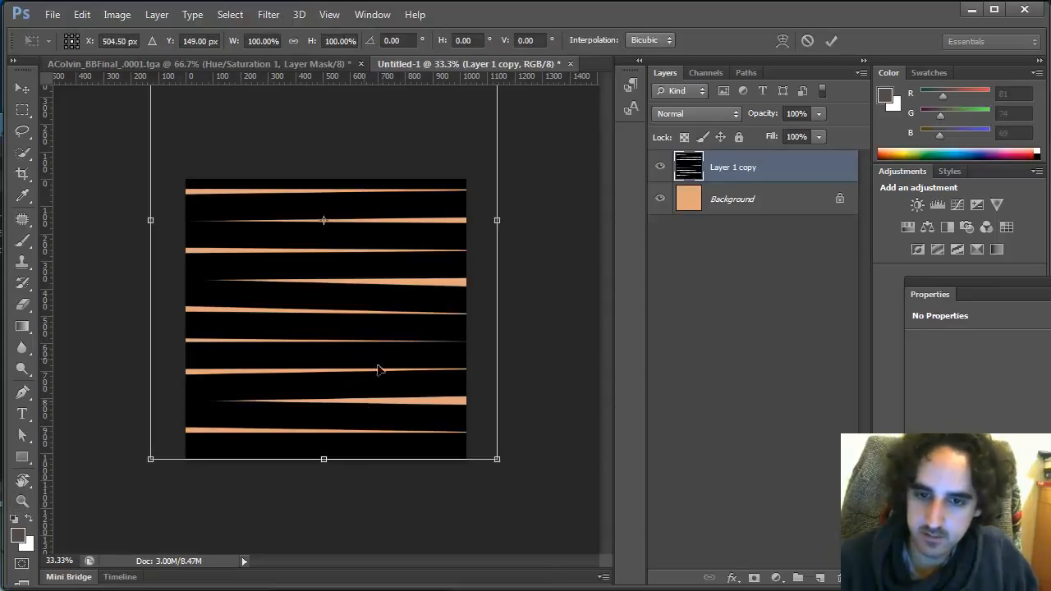
pyautogui.press('Return')
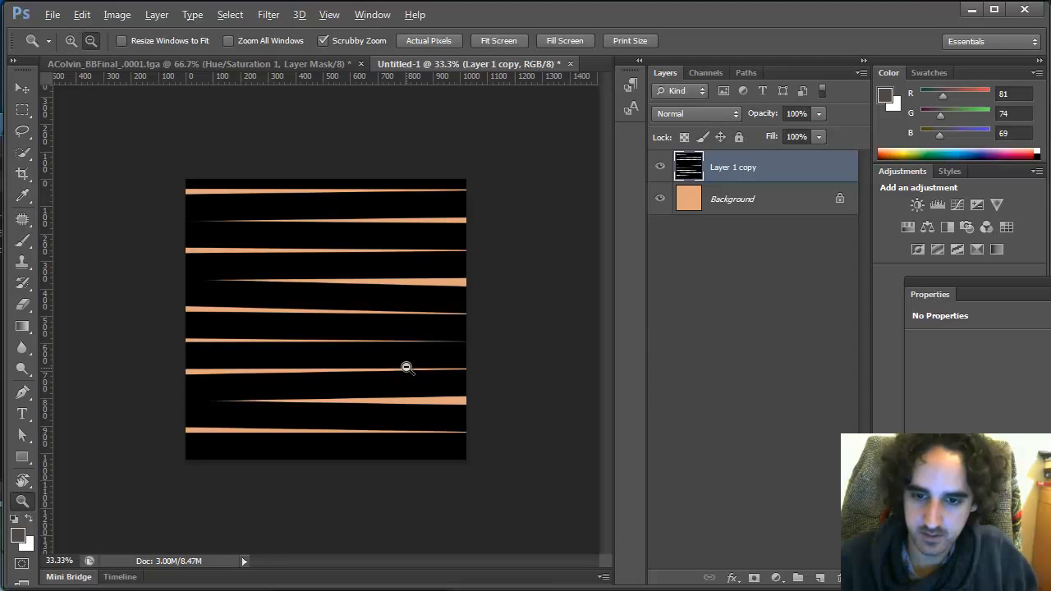
pyautogui.keyDown('alt'); pyautogui.click(406, 367); pyautogui.keyUp('alt')
pyautogui.keyDown('alt'); pyautogui.click(389, 283); pyautogui.keyUp('alt')
pyautogui.hotkey('ctrl', 't')
pyautogui.moveTo(325, 149); pyautogui.dragTo(325, 248)
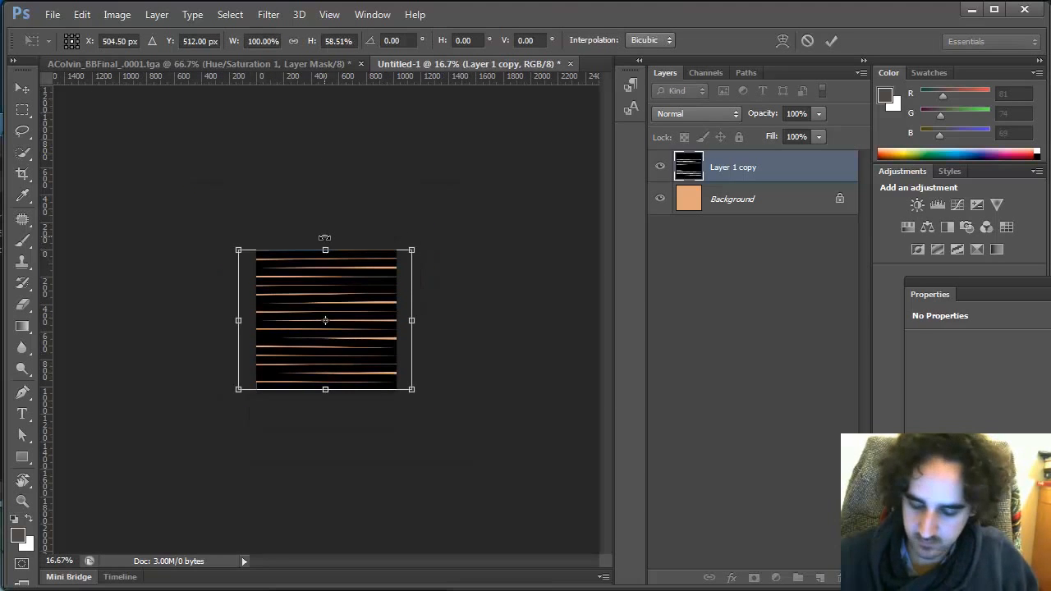
pyautogui.press('Return')
pyautogui.click(328, 239)
pyautogui.click(328, 239)
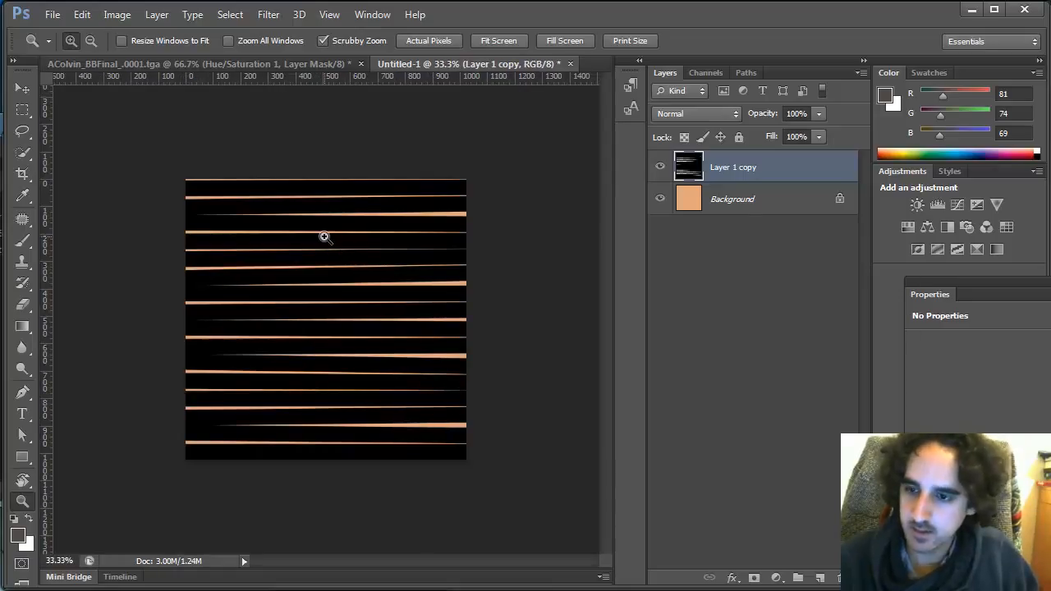
# Darken the orange background with Hue/Saturation at Lightness -86
pyautogui.click(700, 196)
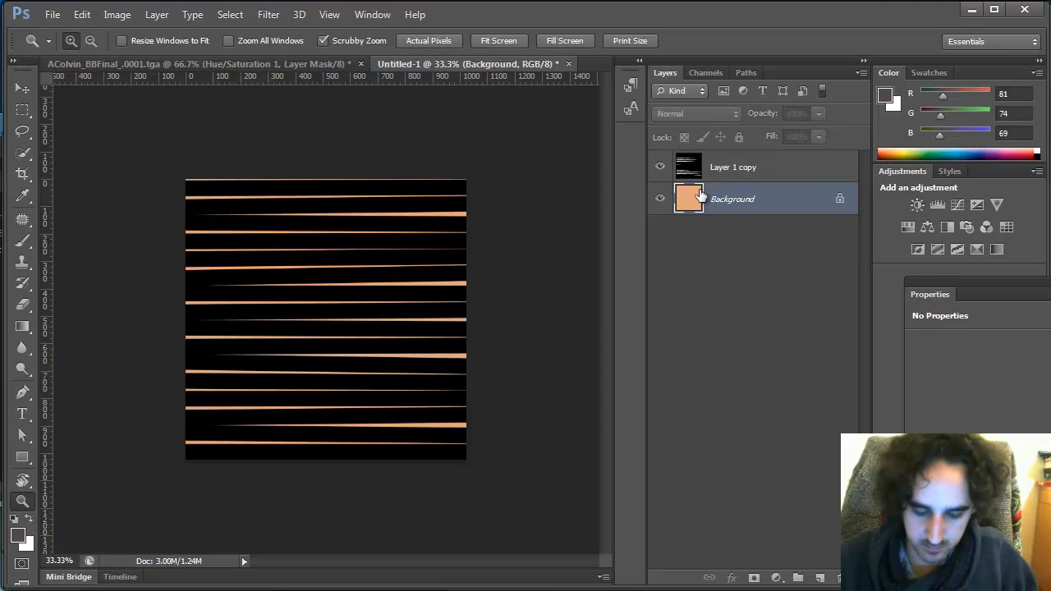
pyautogui.hotkey('ctrl', 'u')
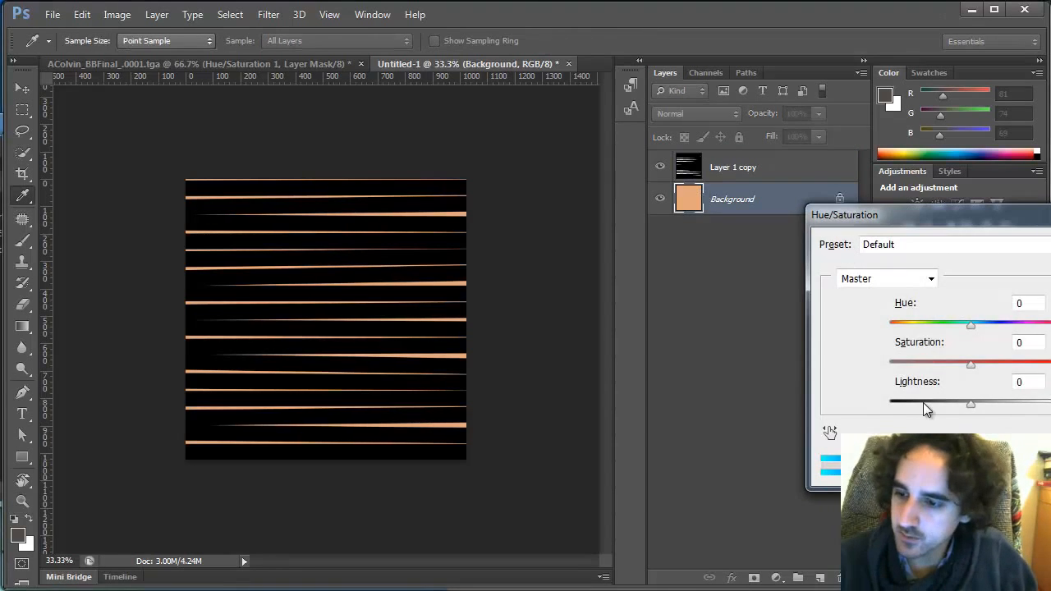
pyautogui.moveTo(923, 403); pyautogui.dragTo(902, 404)
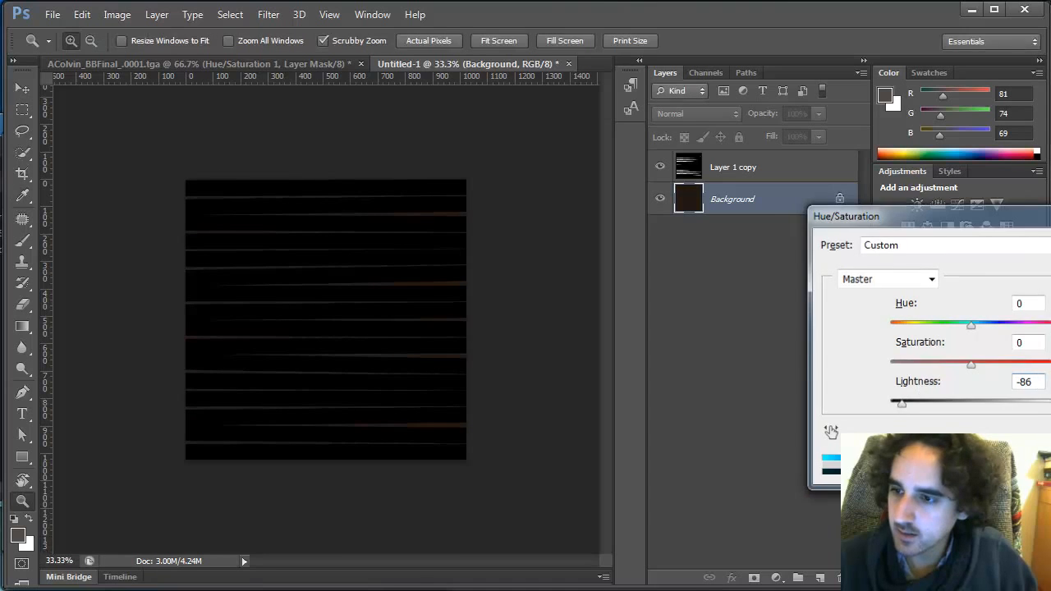
pyautogui.press('Return')
# Invert the stripes layer to white and colorize it with Hue/Saturation at Hue 25, Saturation 39, Lightness -66
pyautogui.click(733, 168)
pyautogui.hotkey('ctrl', 'i')
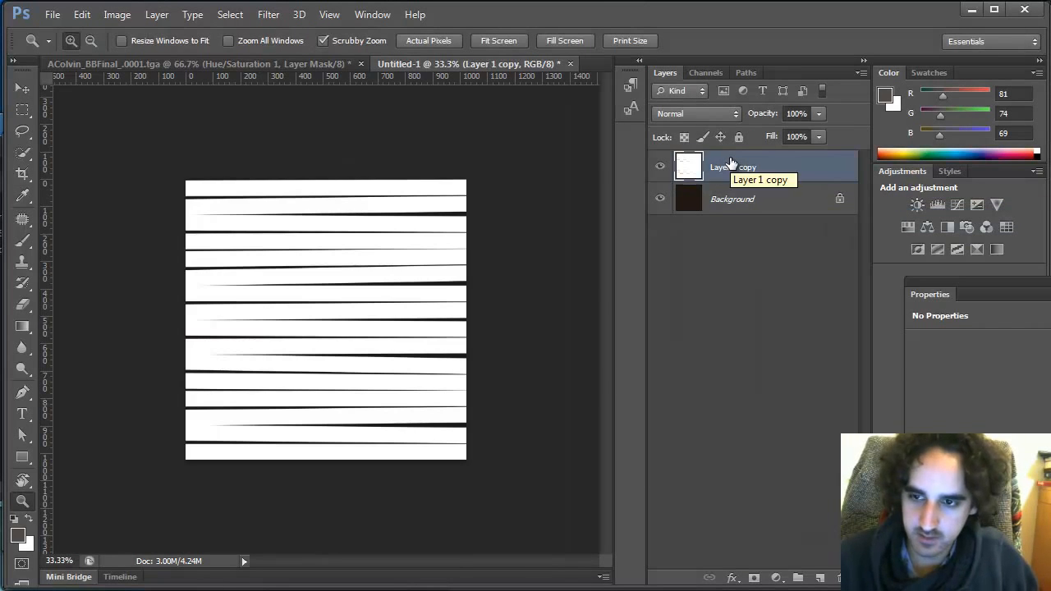
pyautogui.hotkey('ctrl', 'u')
pyautogui.click(1038, 407)
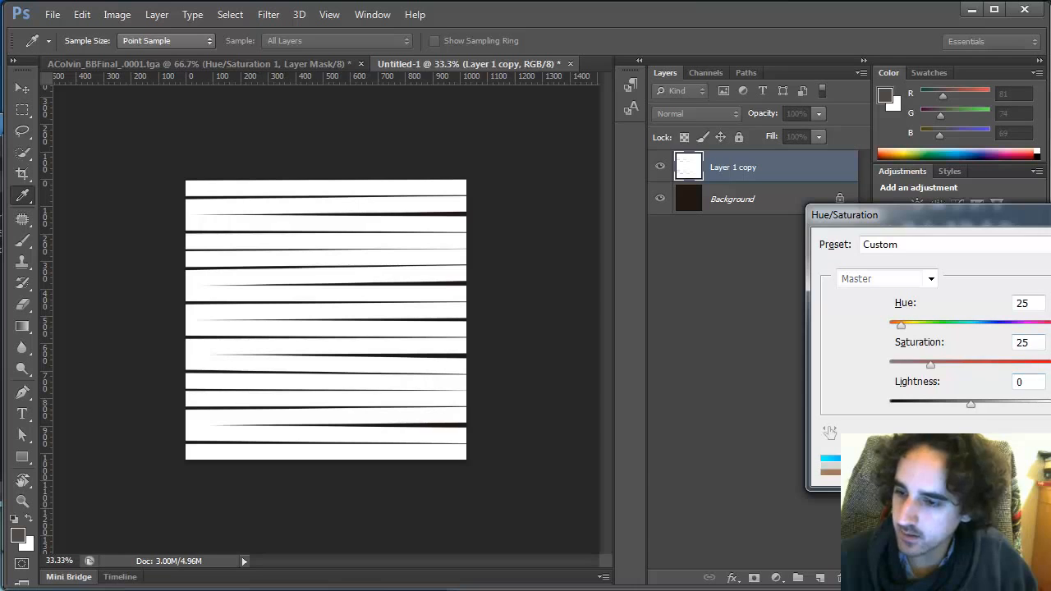
pyautogui.moveTo(970, 404); pyautogui.dragTo(909, 409)
pyautogui.click(914, 325)
pyautogui.moveTo(907, 326); pyautogui.dragTo(905, 326)
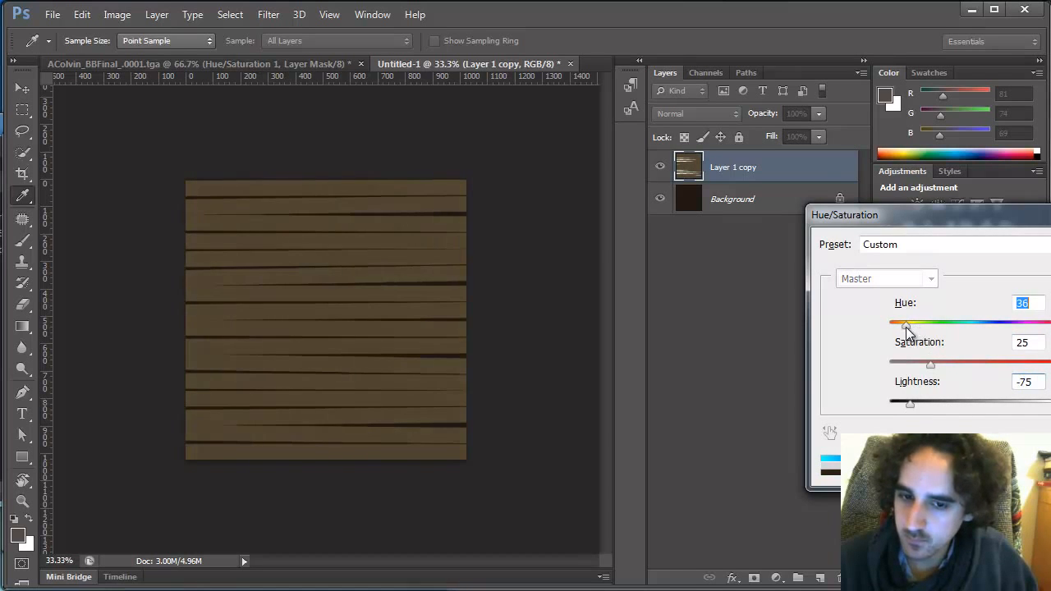
pyautogui.moveTo(930, 364); pyautogui.dragTo(953, 365)
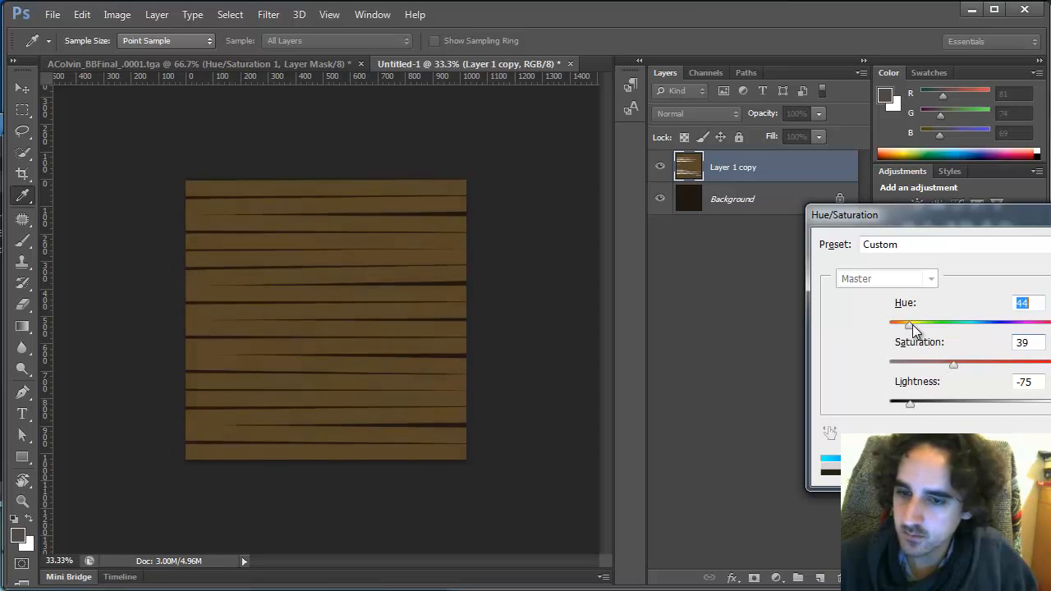
pyautogui.moveTo(910, 404); pyautogui.dragTo(917, 403)
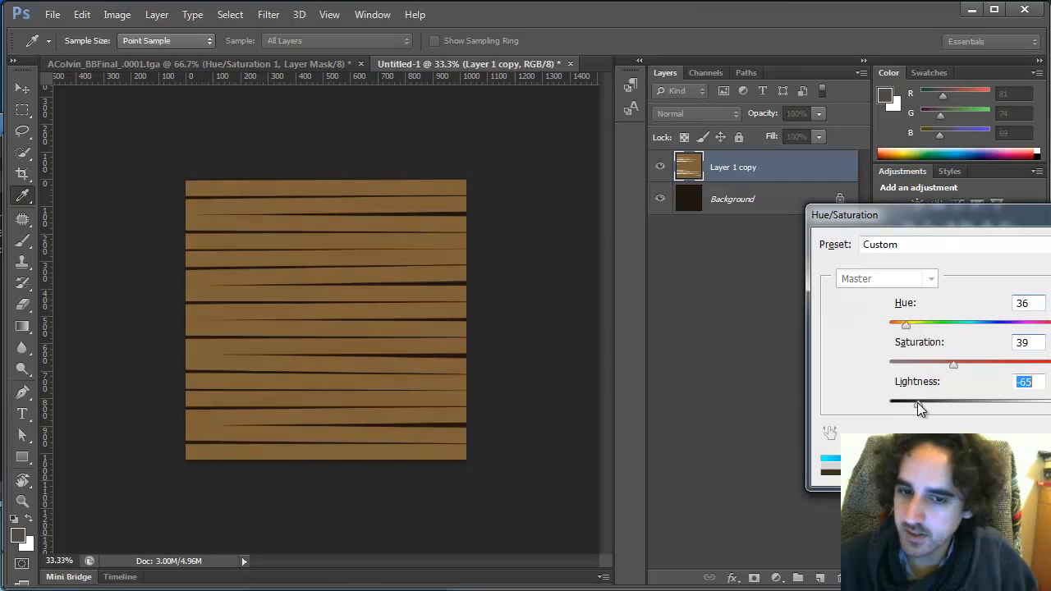
pyautogui.moveTo(904, 325); pyautogui.dragTo(901, 325)
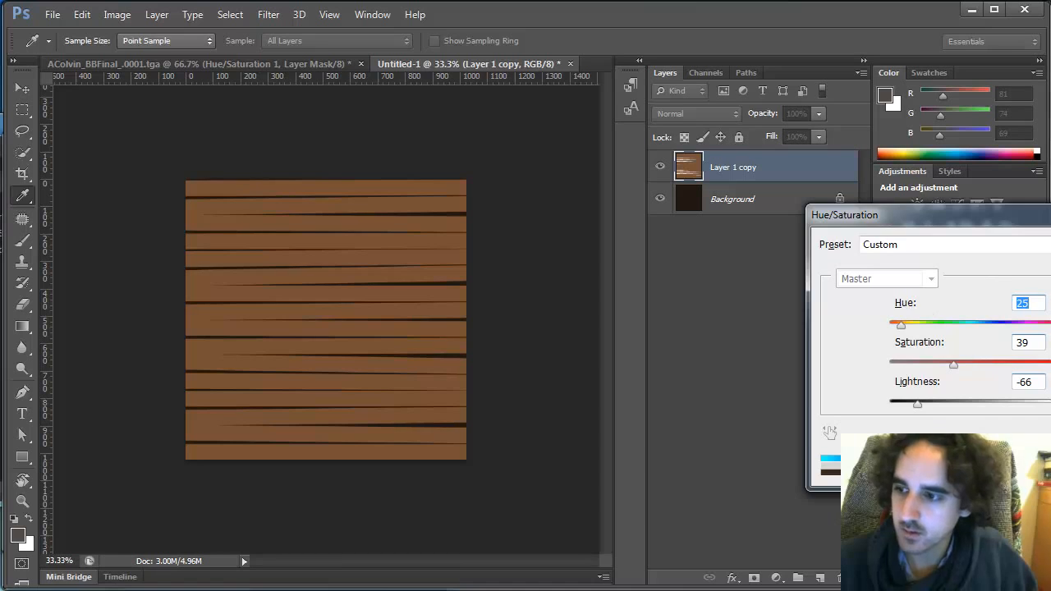
pyautogui.press('Return')
pyautogui.press('z')
pyautogui.click(419, 415)
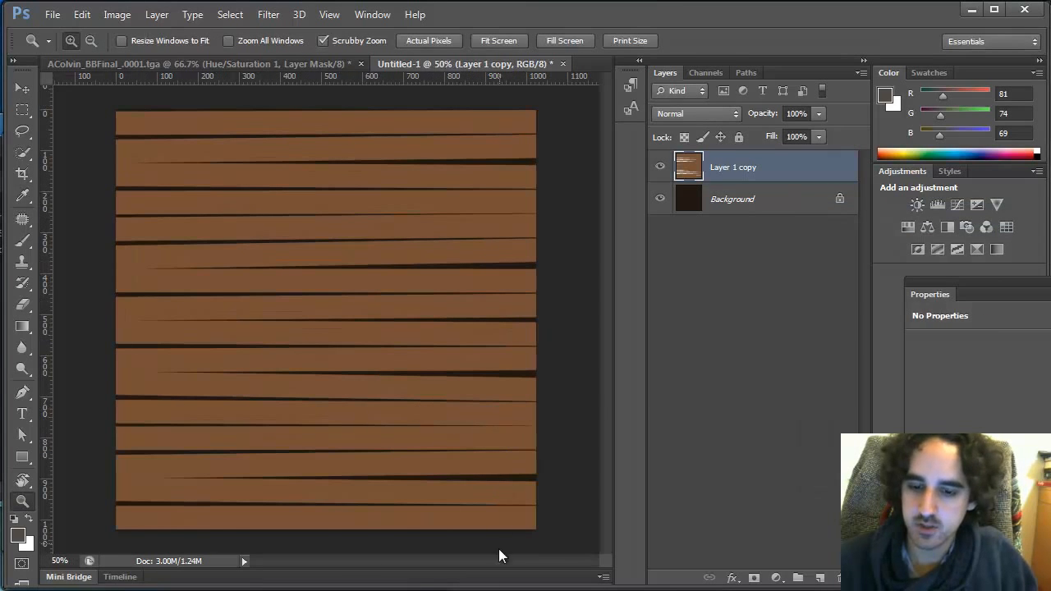
pyautogui.click(490, 589)
pyautogui.click(490, 589)
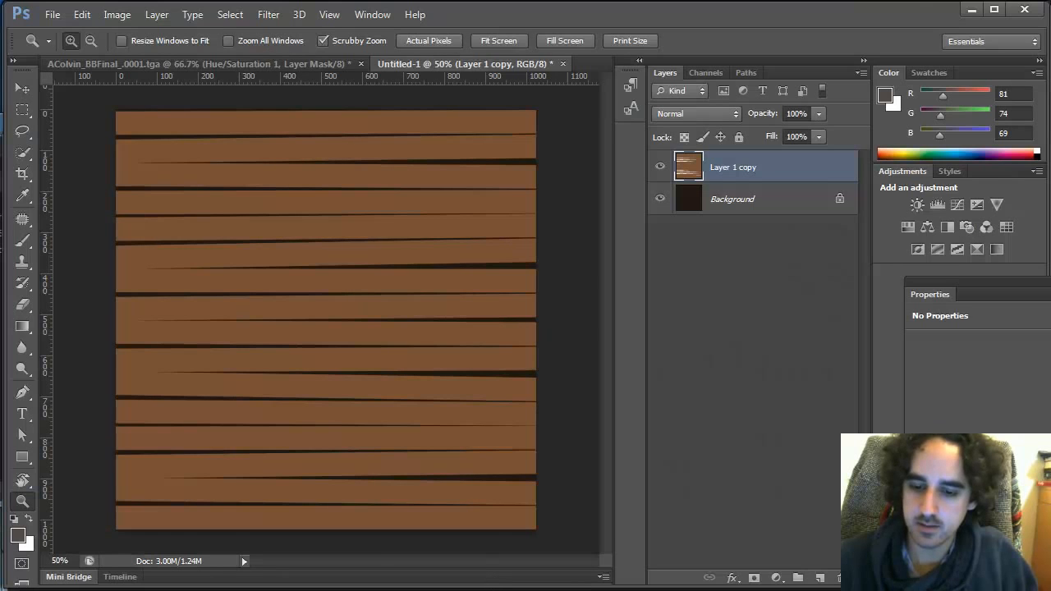
pyautogui.click(496, 587)
pyautogui.moveTo(502, 590); pyautogui.dragTo(503, 584)
pyautogui.hotkey('alt', 'Tab')
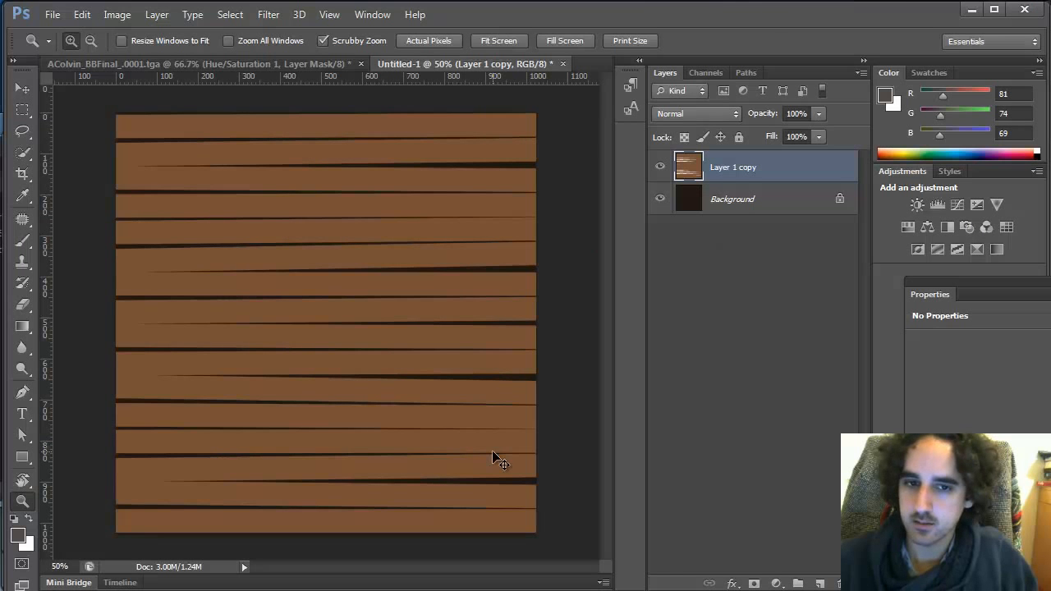
# Save the document as wooden_bump.psd in the sourceimages folder, replacing the existing file
pyautogui.hotkey('ctrl', 's')
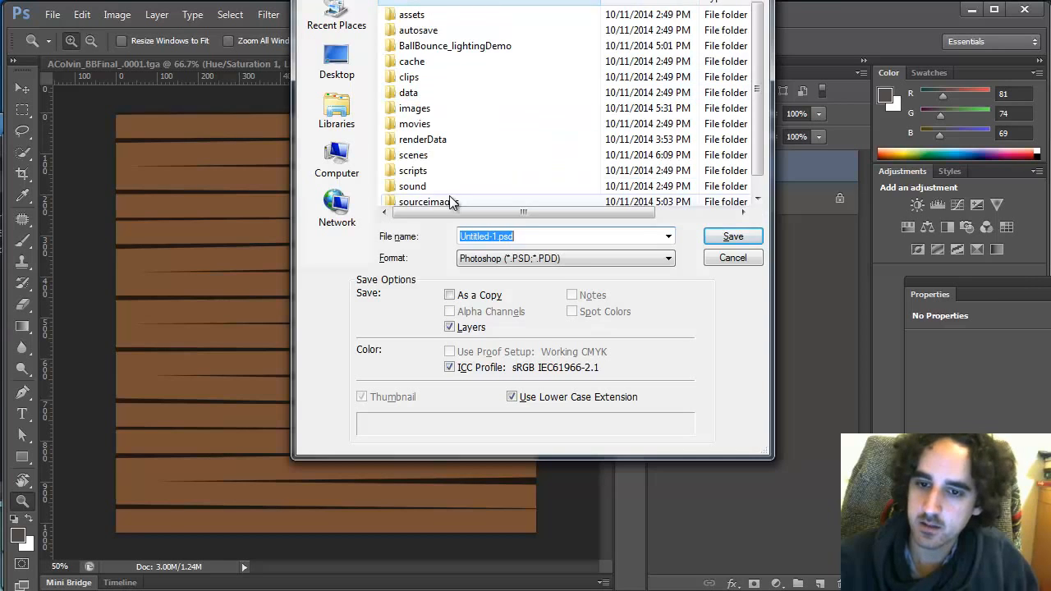
pyautogui.doubleClick(448, 201)
pyautogui.click(516, 168)
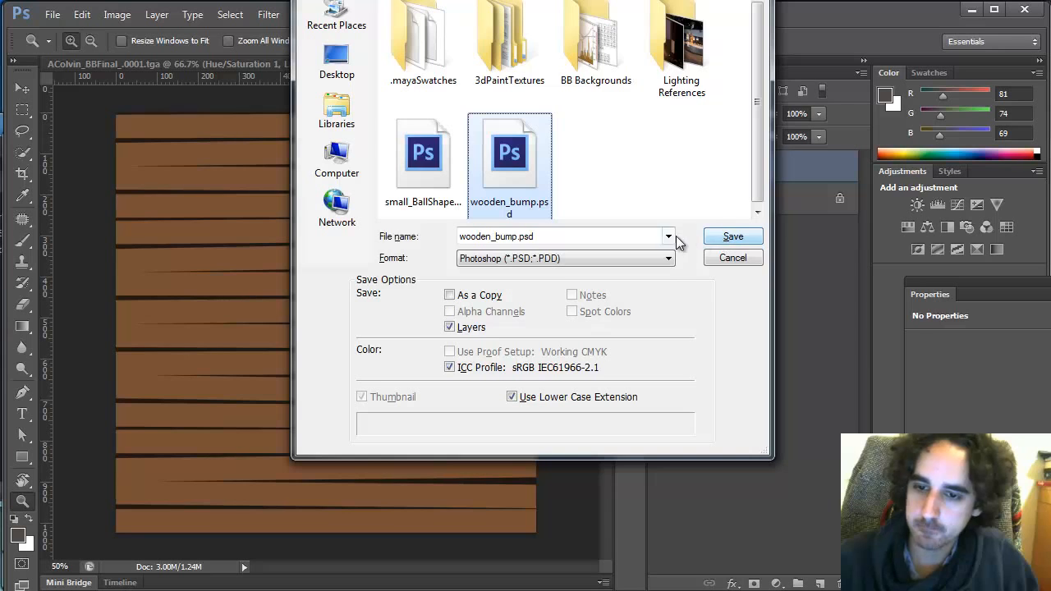
pyautogui.click(718, 238)
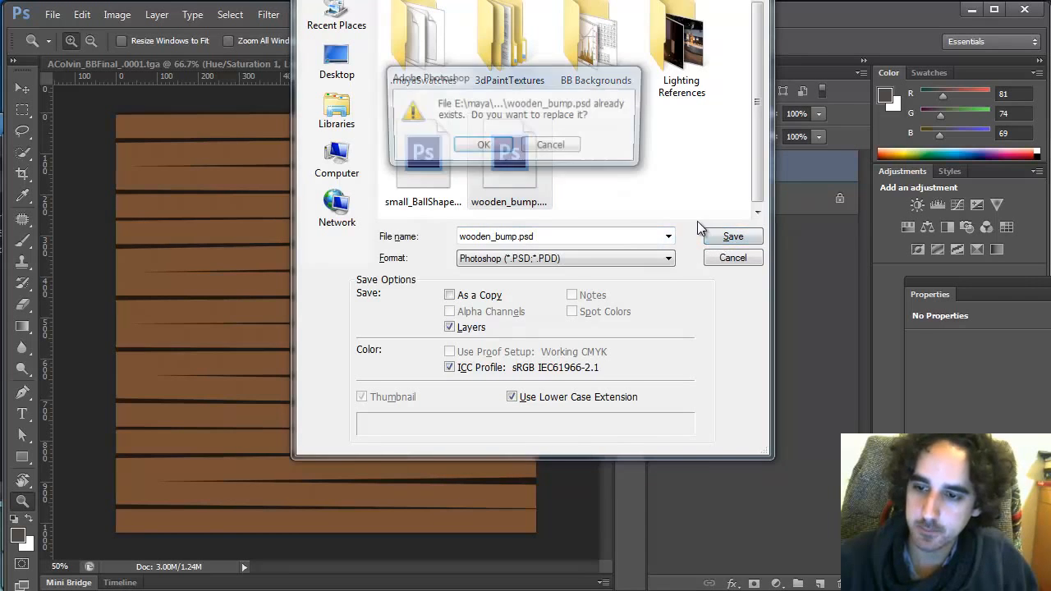
pyautogui.click(491, 144)
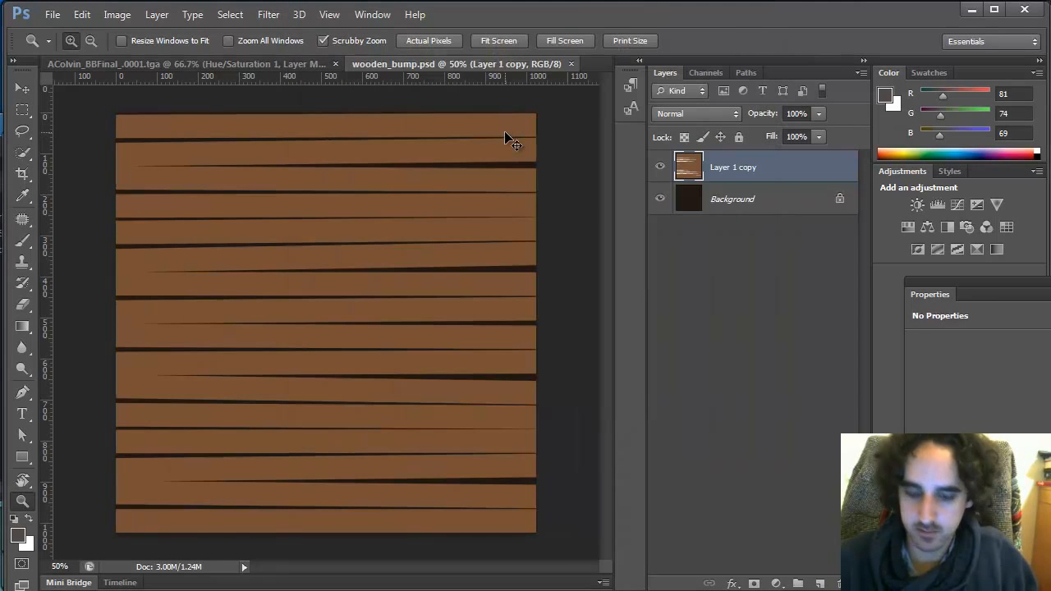
# Export the texture as a quality 90 JPEG over wood_floor_color.jpg in sourceimages using Save for Web
pyautogui.hotkey('ctrl', 'alt', 'shift', 's')
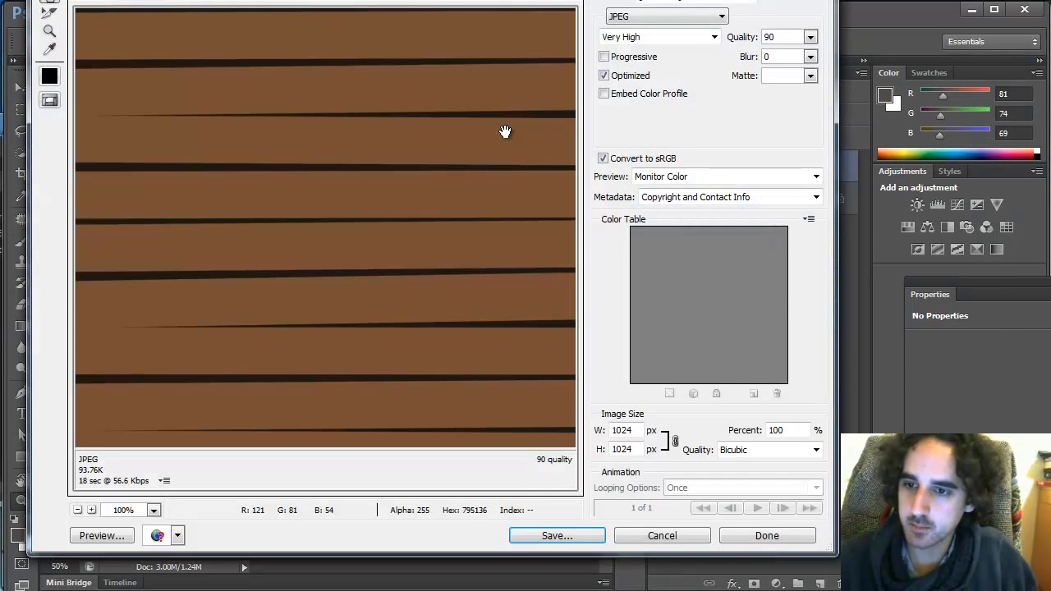
pyautogui.click(577, 534)
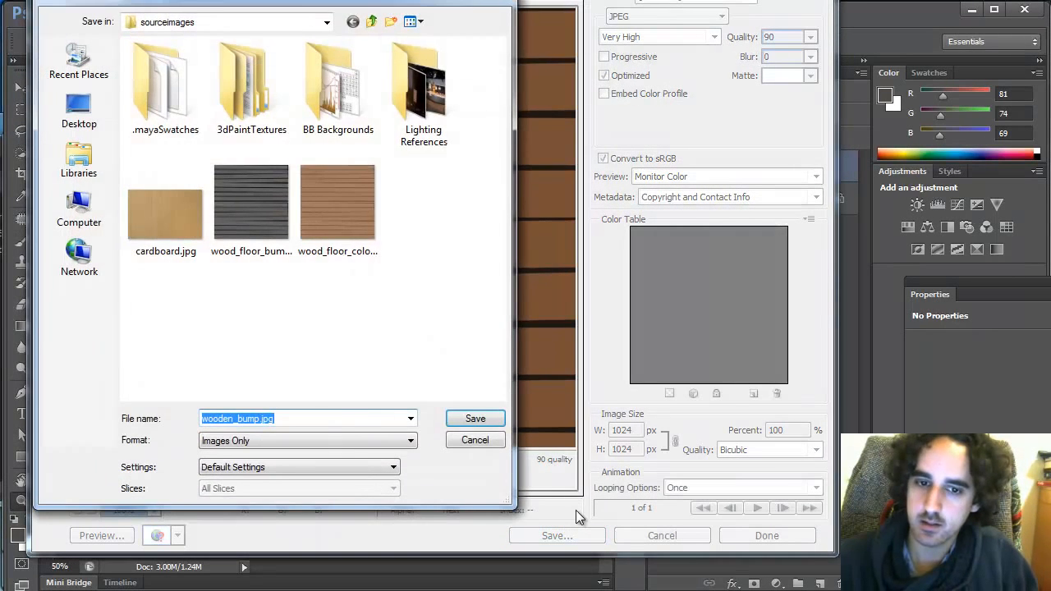
pyautogui.click(370, 218)
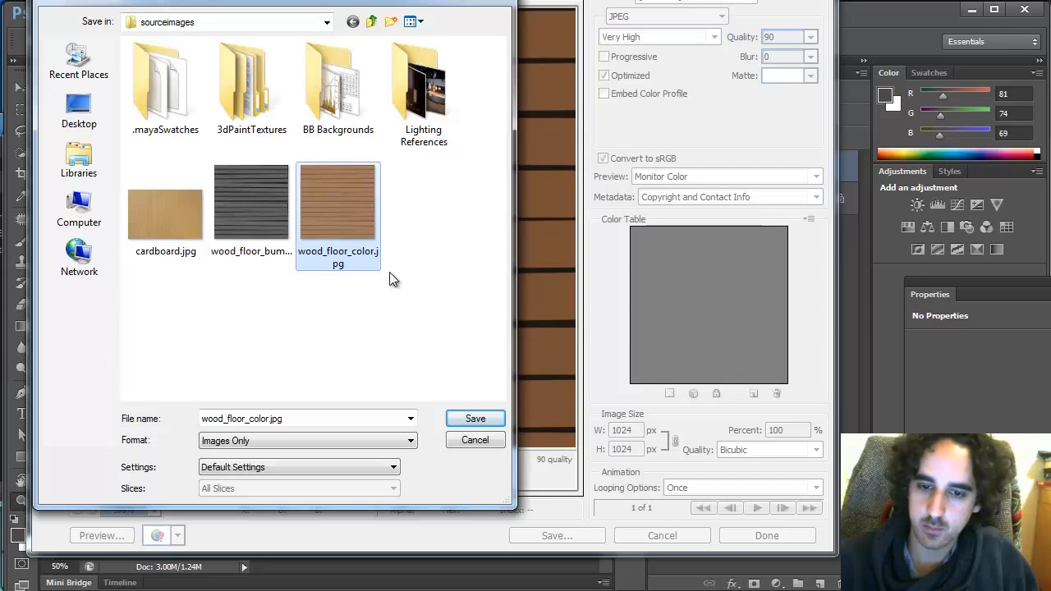
pyautogui.click(478, 416)
pyautogui.click(542, 295)
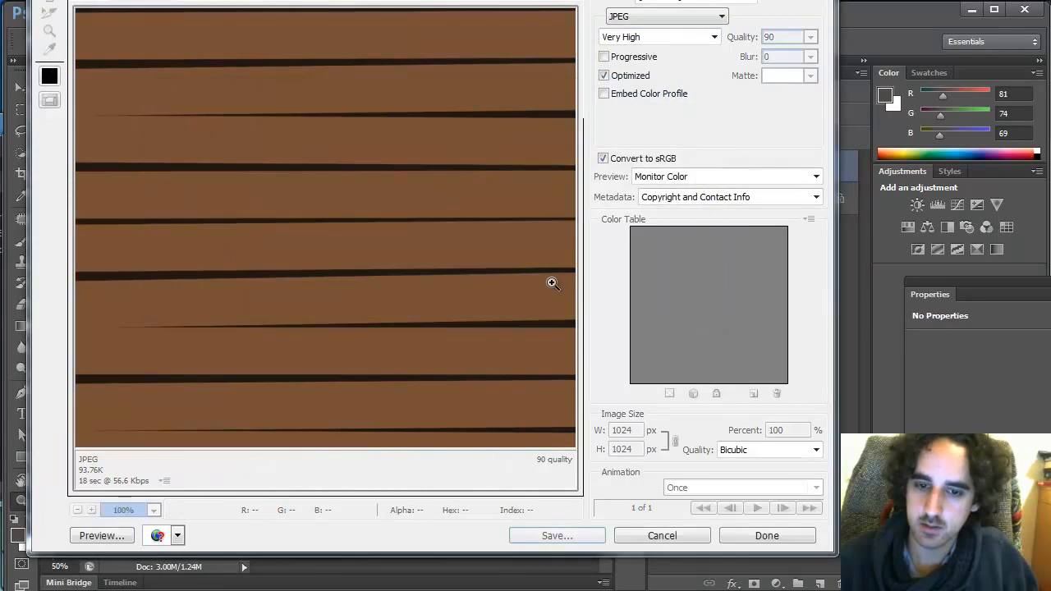
# Switch to Maya and re-render the scene in the Render View with the new wood texture
pyautogui.hotkey('alt', 'Tab')
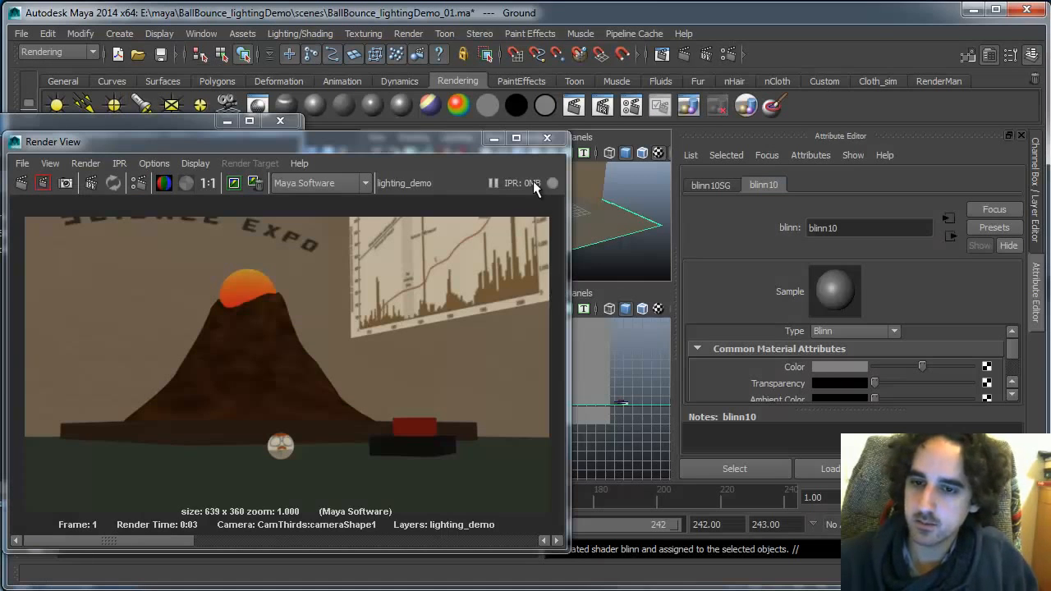
pyautogui.click(21, 183)
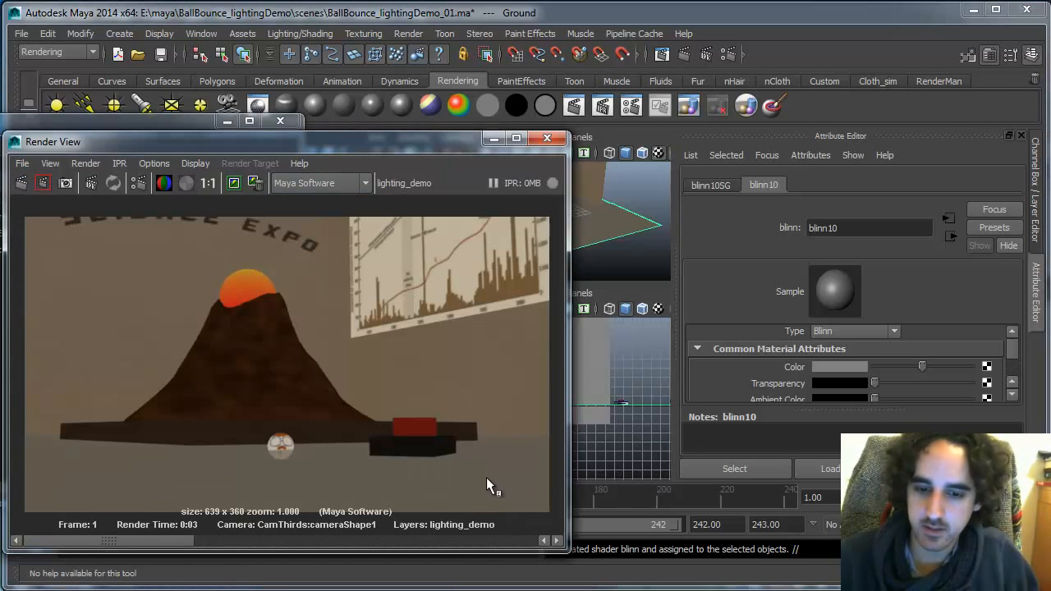
pyautogui.click(234, 183)
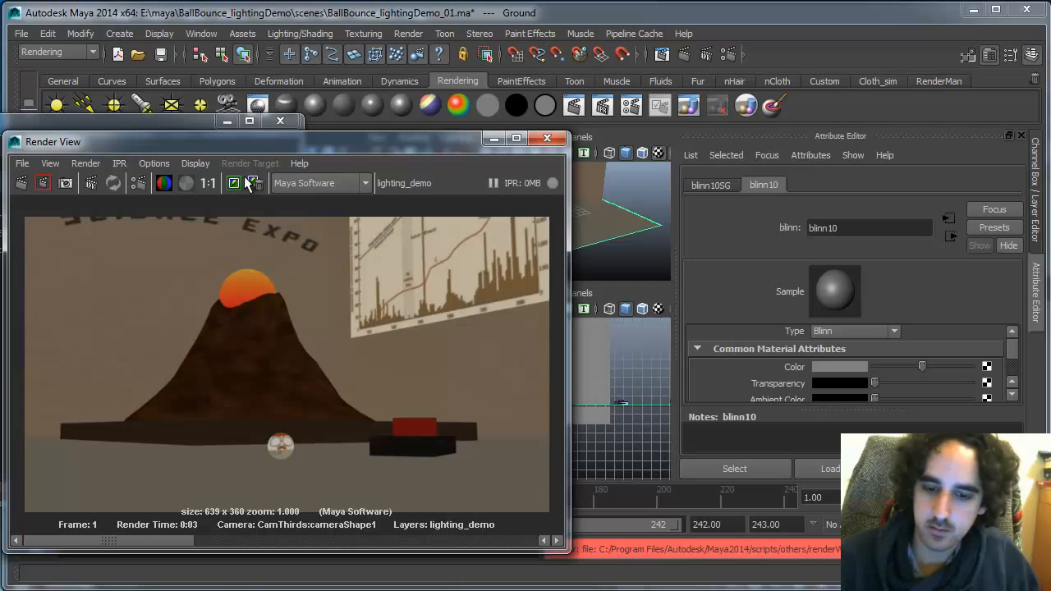
# In Render Settings for Maya Software, enable Raytracing and set reflections, refractions and shadows to 3
pyautogui.moveTo(1013, 355); pyautogui.dragTo(1016, 363)
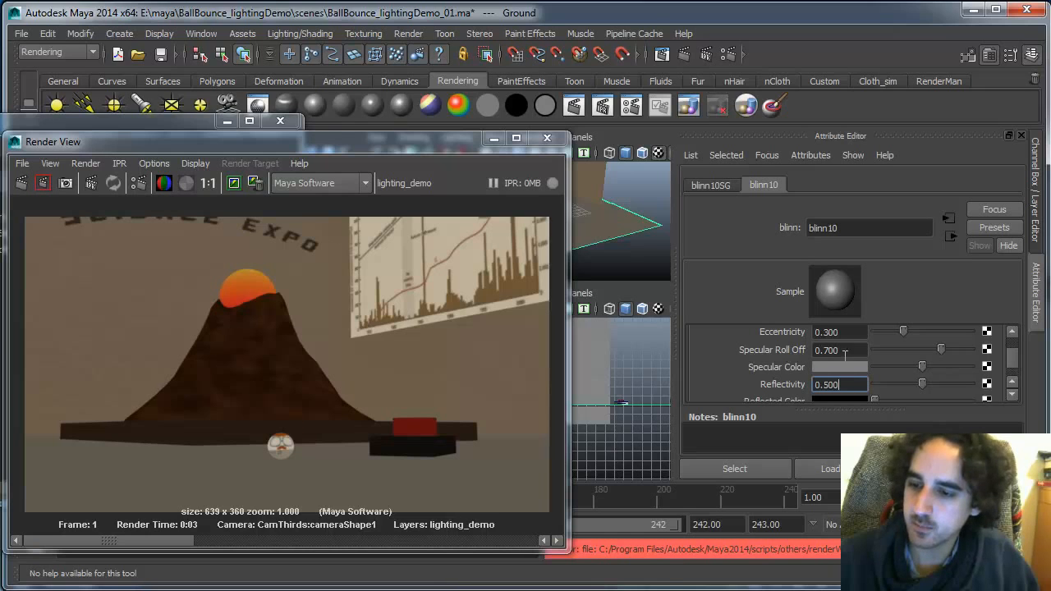
pyautogui.click(728, 54)
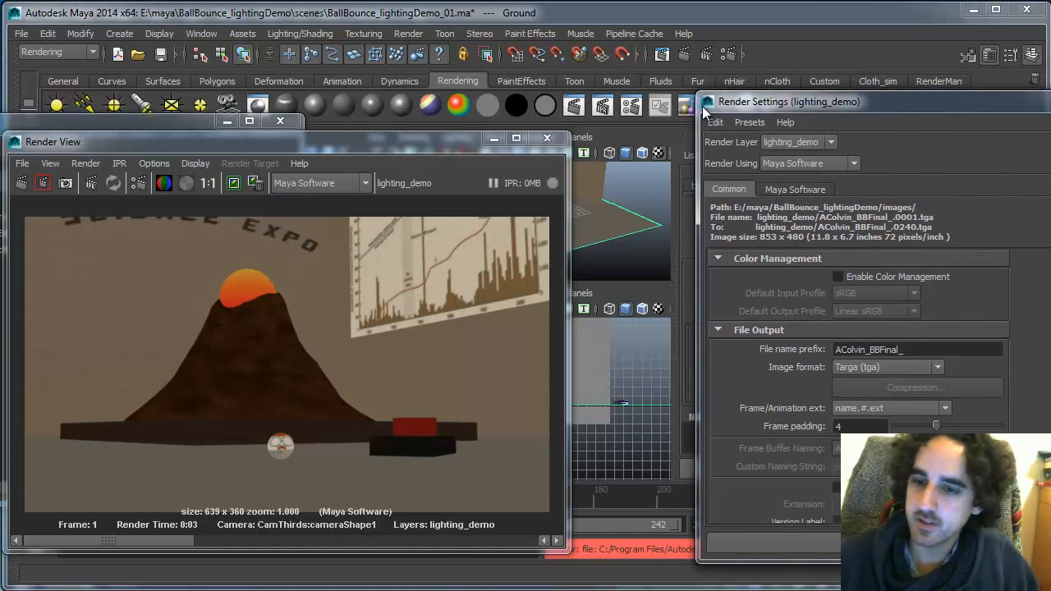
pyautogui.moveTo(702, 106); pyautogui.dragTo(344, 100)
pyautogui.click(455, 182)
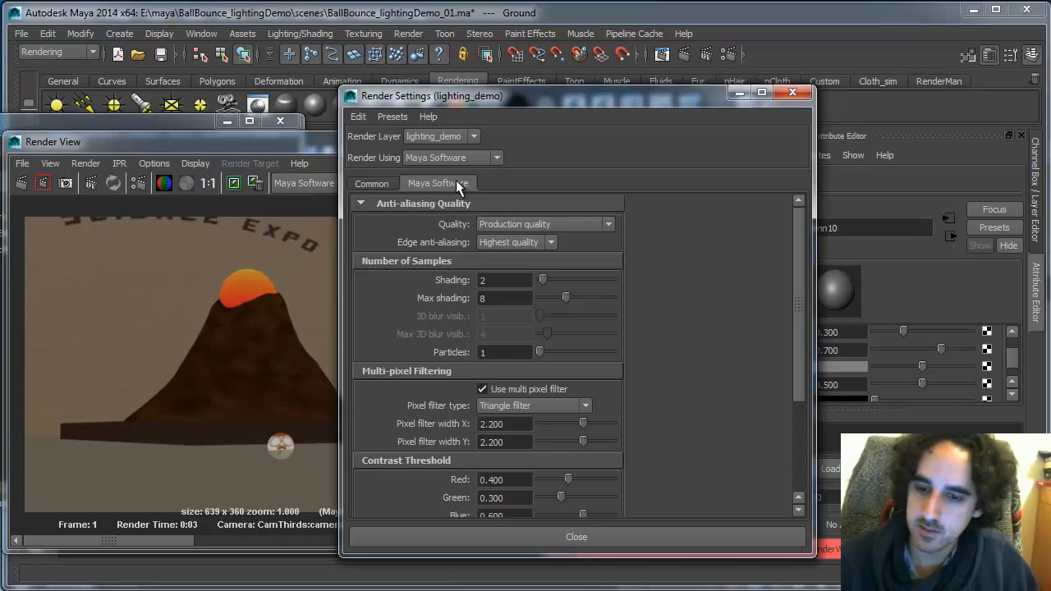
pyautogui.moveTo(800, 312); pyautogui.dragTo(793, 406)
pyautogui.click(480, 425)
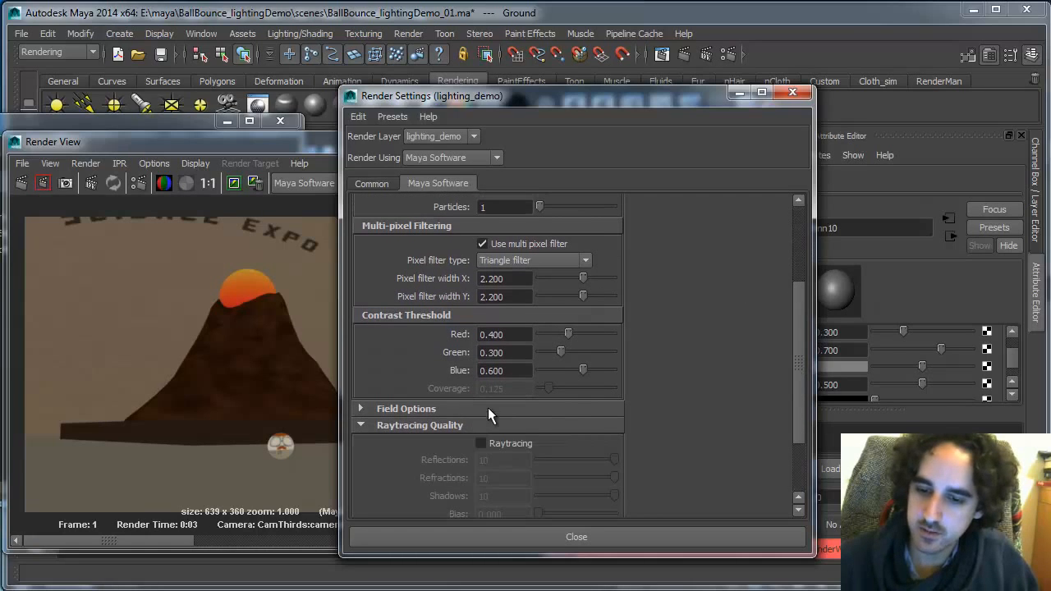
pyautogui.click(482, 443)
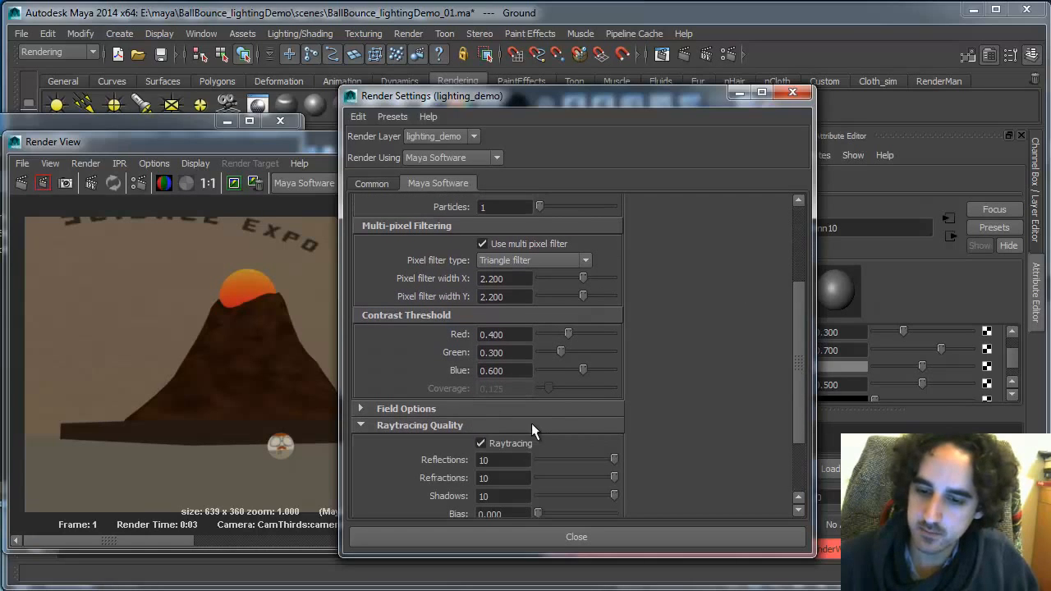
pyautogui.click(505, 479)
pyautogui.write('3')
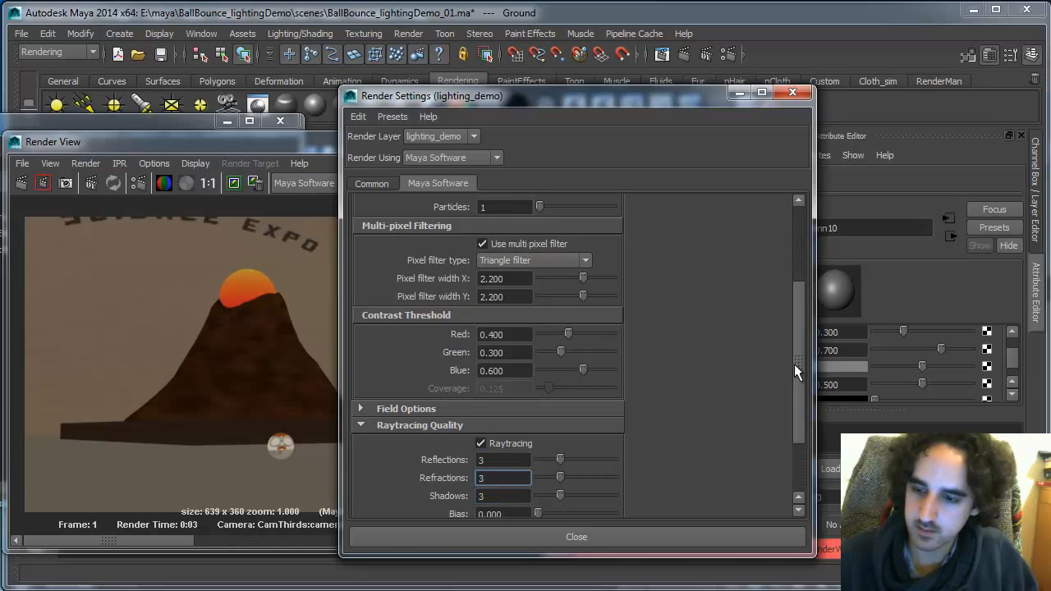
# Check the Motion Blur settings, move the Render Settings window aside and re-render the scene
pyautogui.moveTo(794, 364); pyautogui.dragTo(798, 413)
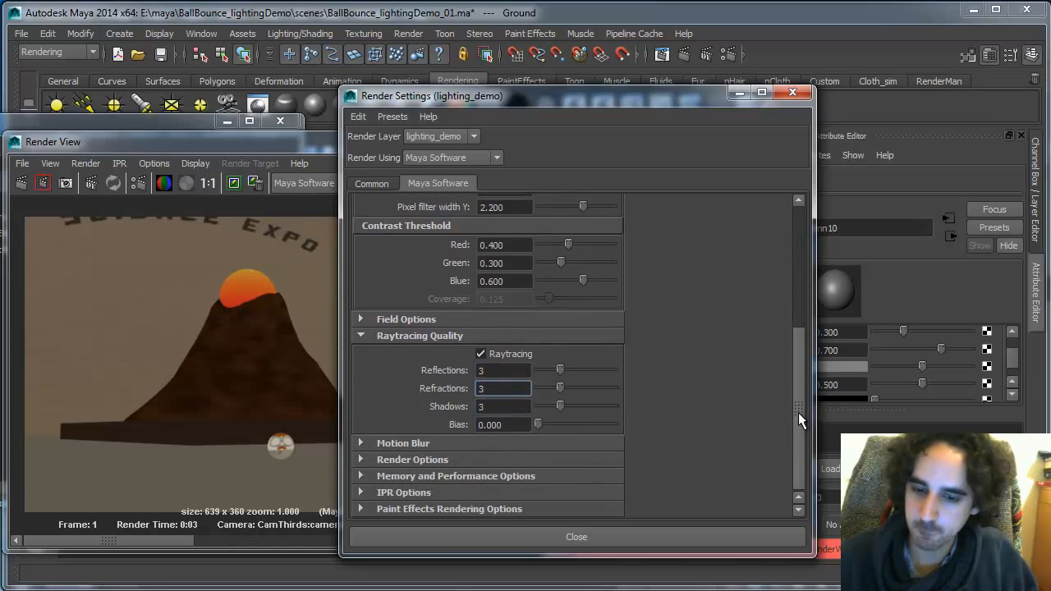
pyautogui.click(409, 442)
pyautogui.moveTo(798, 339); pyautogui.dragTo(792, 421)
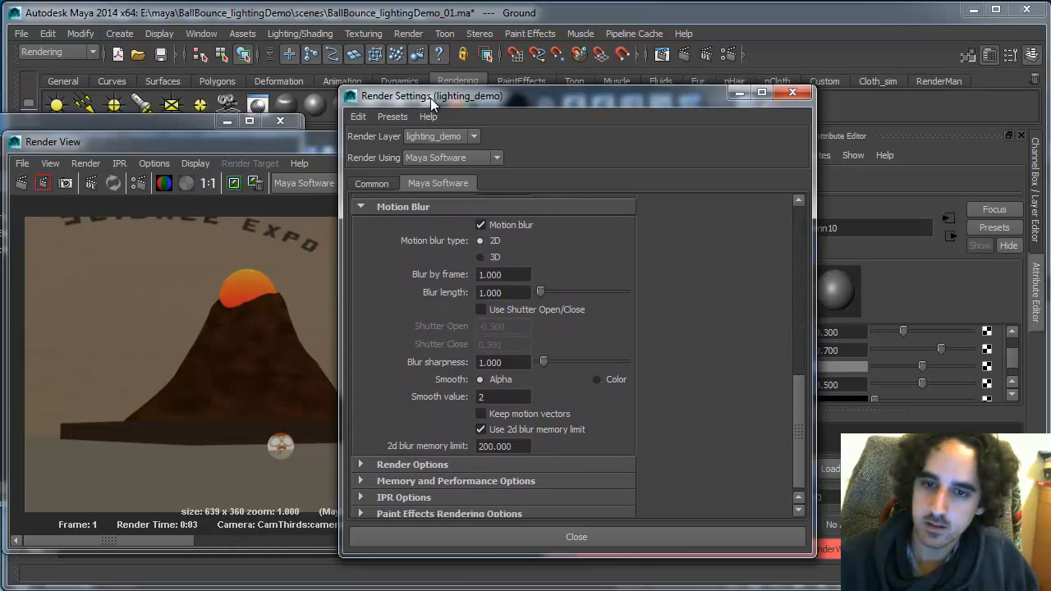
pyautogui.moveTo(430, 98); pyautogui.dragTo(900, 139)
pyautogui.click(23, 183)
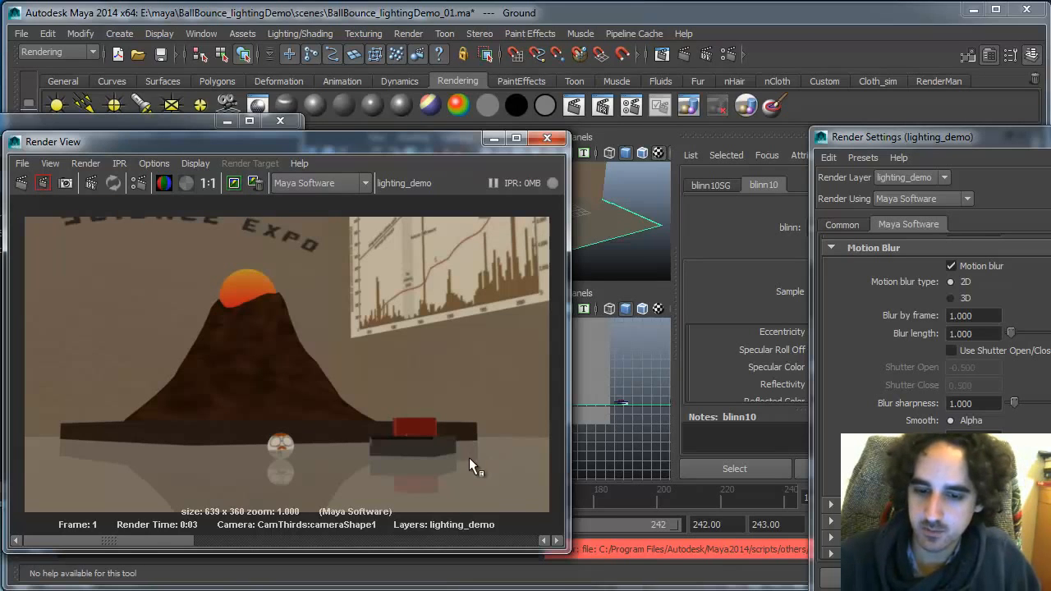
# Compare the new render with the composited reference image in Photoshop
pyautogui.hotkey('alt', 'Tab')
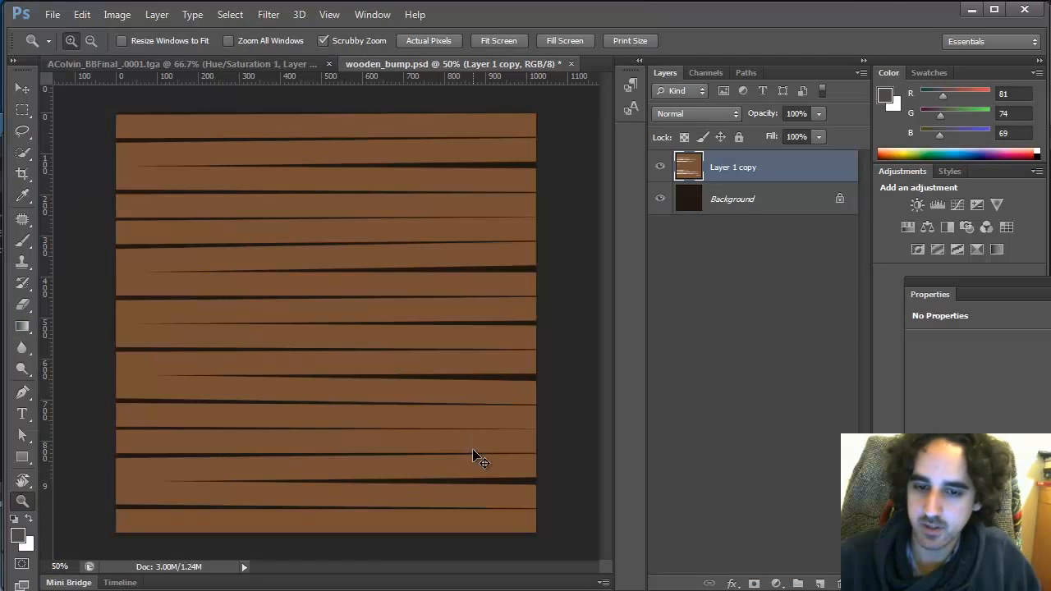
pyautogui.hotkey('ctrl', 'Tab')
pyautogui.hotkey('alt', 'Tab')
pyautogui.hotkey('alt', 'Tab')
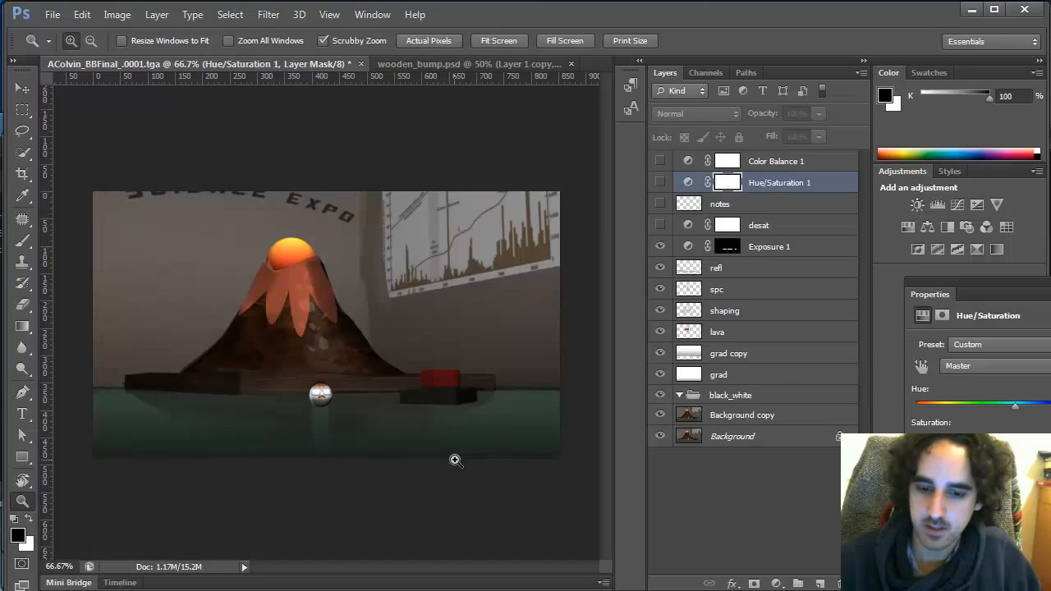
pyautogui.hotkey('alt', 'Tab')
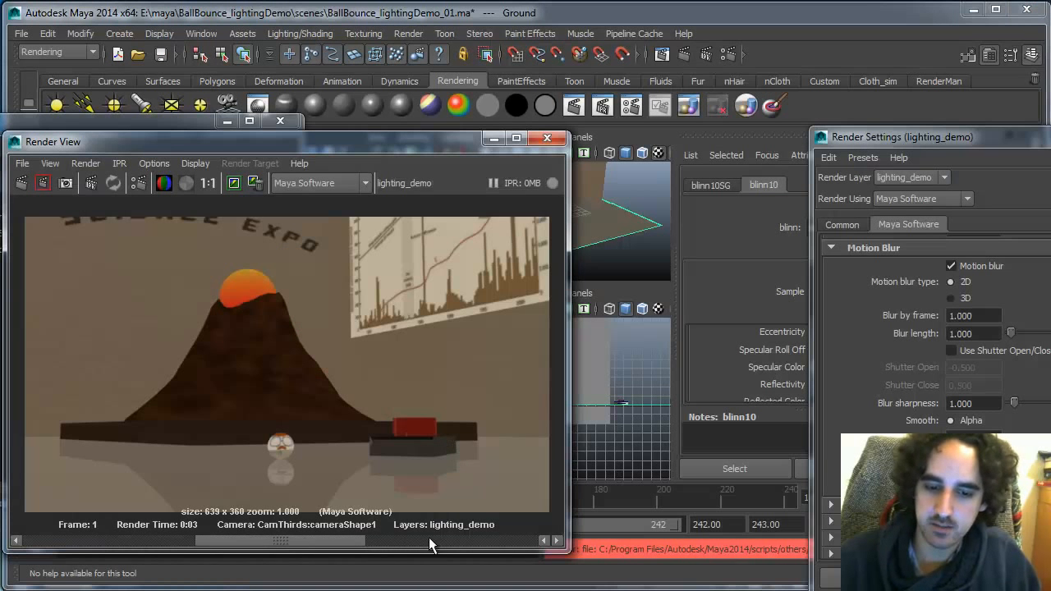
pyautogui.moveTo(358, 539); pyautogui.dragTo(186, 530)
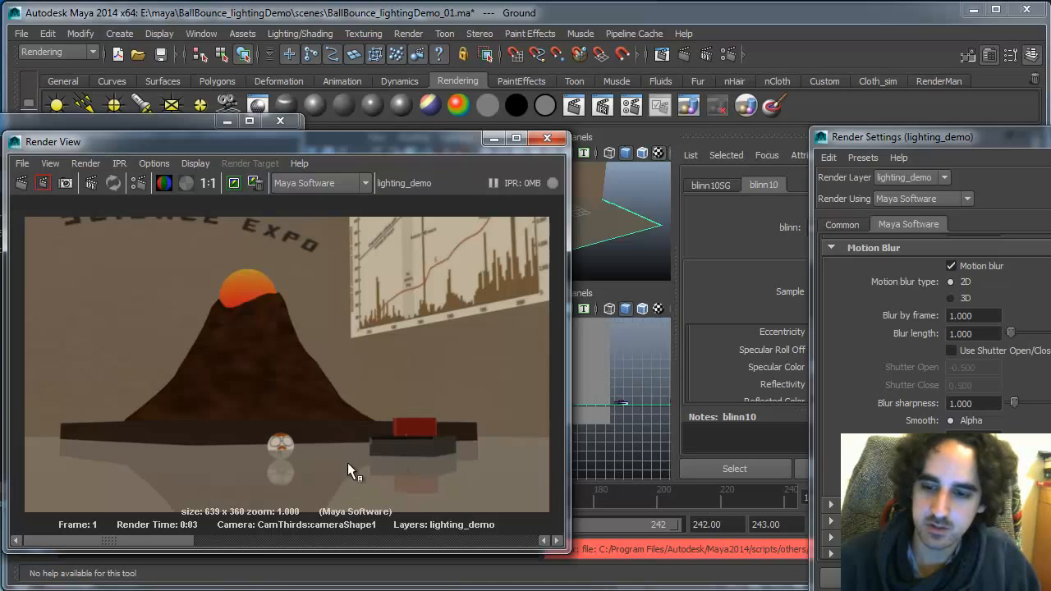
pyautogui.moveTo(453, 142); pyautogui.dragTo(281, 112)
pyautogui.click(594, 233)
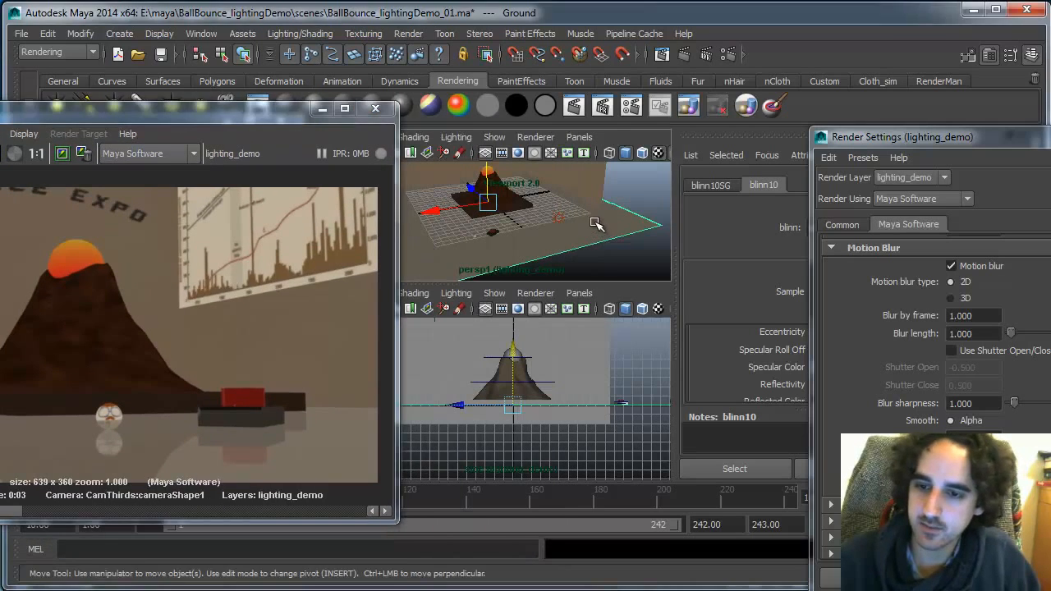
pyautogui.moveTo(595, 233); pyautogui.dragTo(589, 461, button='right')
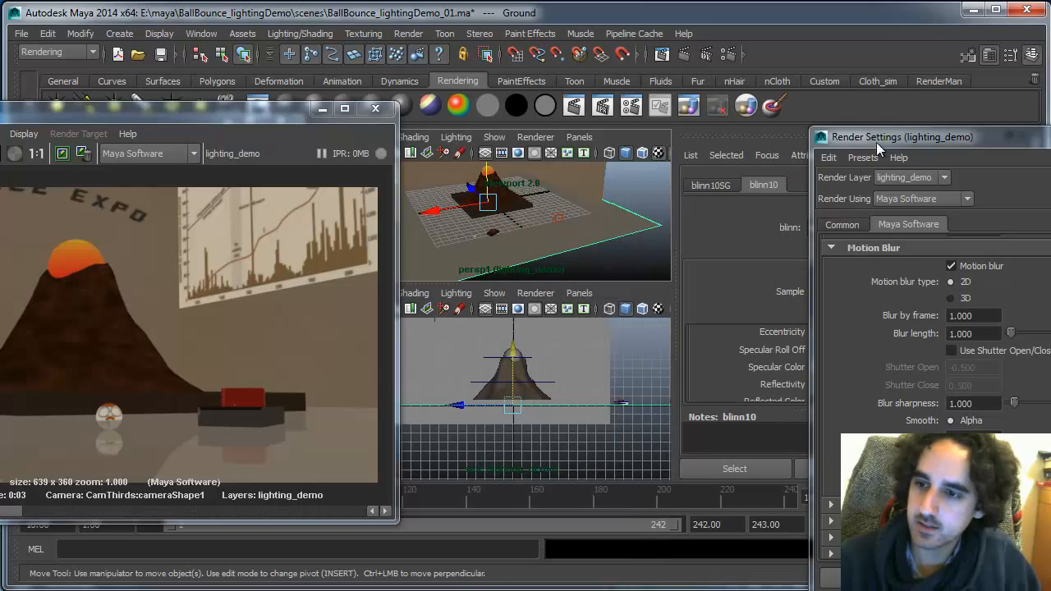
# Map the wood_floor_color.jpg image as a File texture onto the blinn10 material's Color
pyautogui.moveTo(876, 142); pyautogui.dragTo(1034, 431)
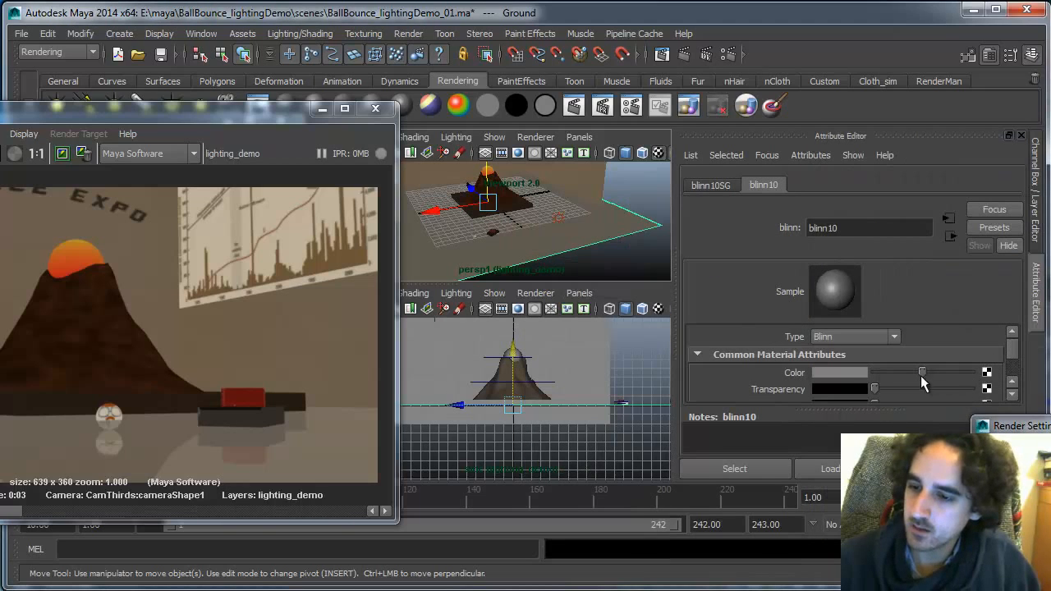
pyautogui.click(987, 373)
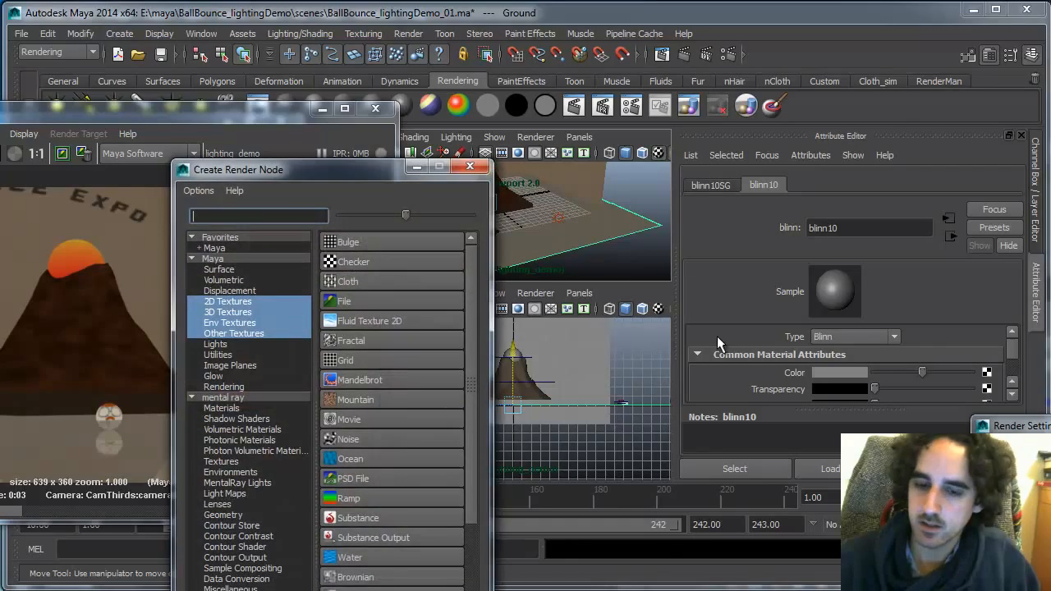
pyautogui.click(384, 296)
pyautogui.click(993, 347)
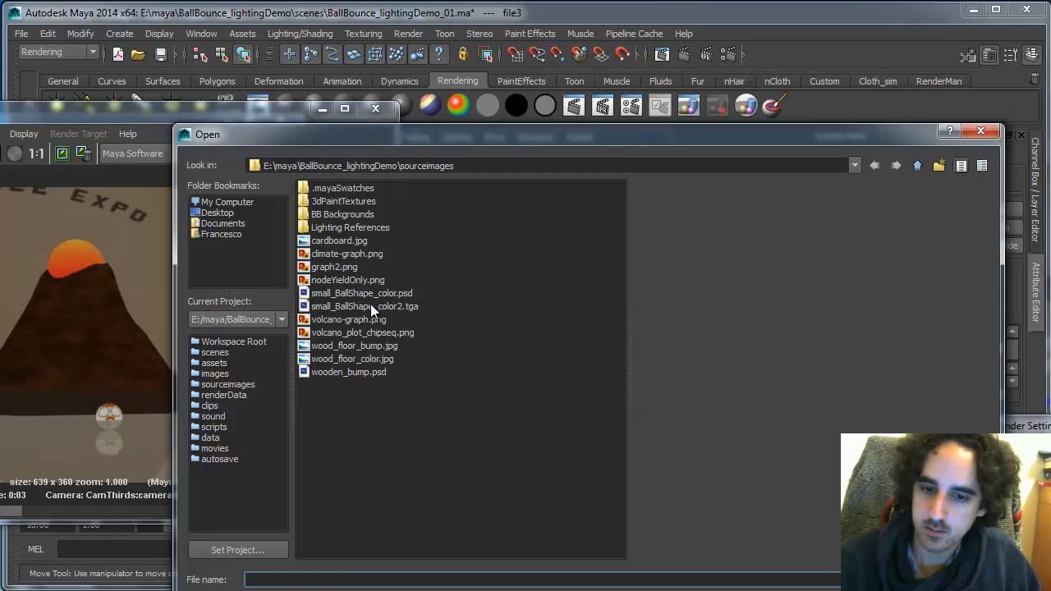
pyautogui.click(382, 354)
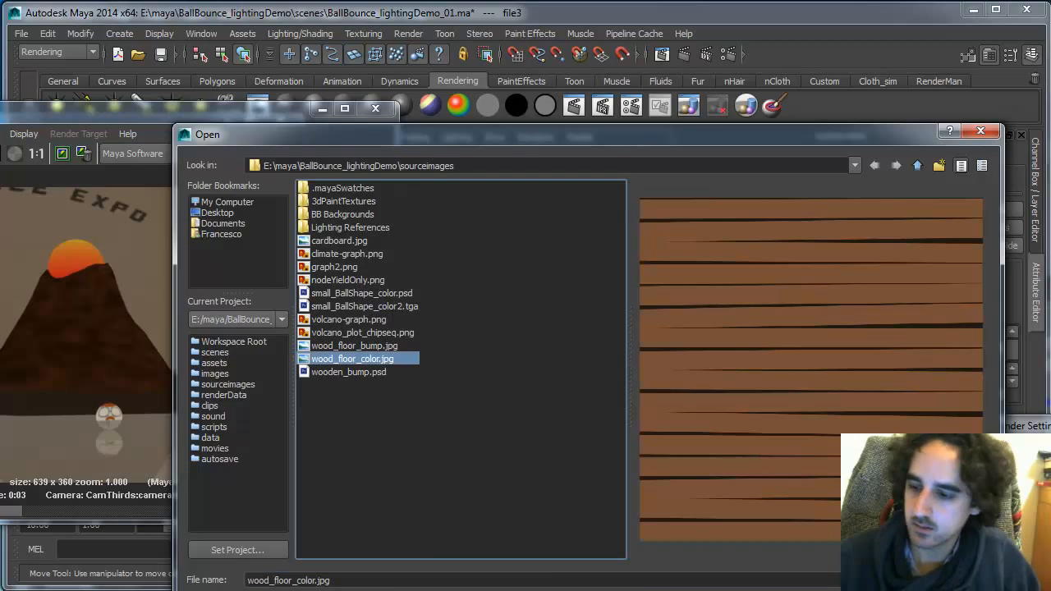
pyautogui.click(957, 579)
# Re-render the scene in the Render View with the new wood color texture
pyautogui.moveTo(287, 112); pyautogui.dragTo(473, 105)
pyautogui.click(36, 144)
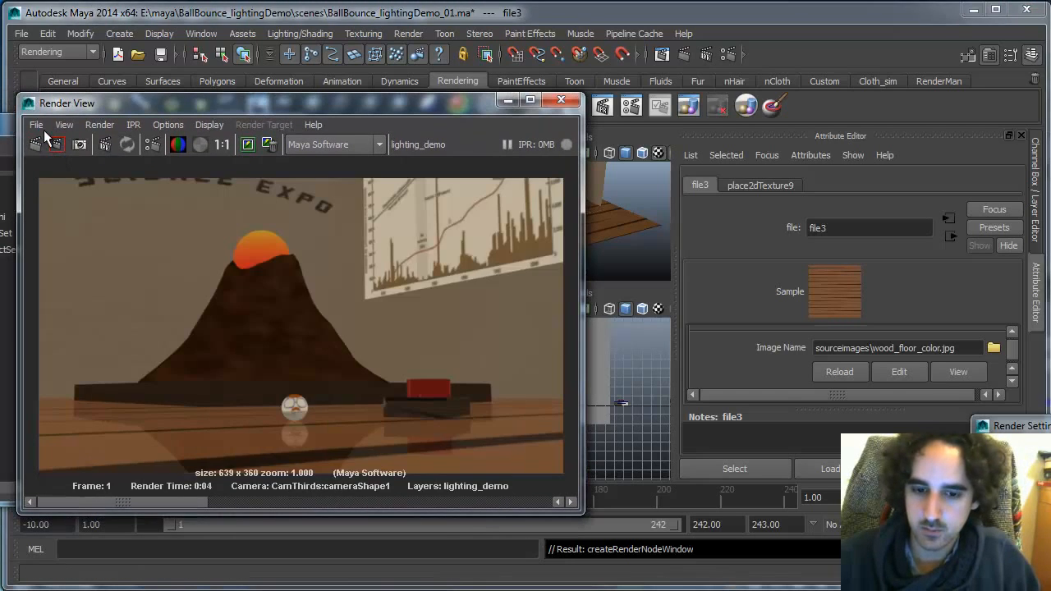
pyautogui.click(247, 145)
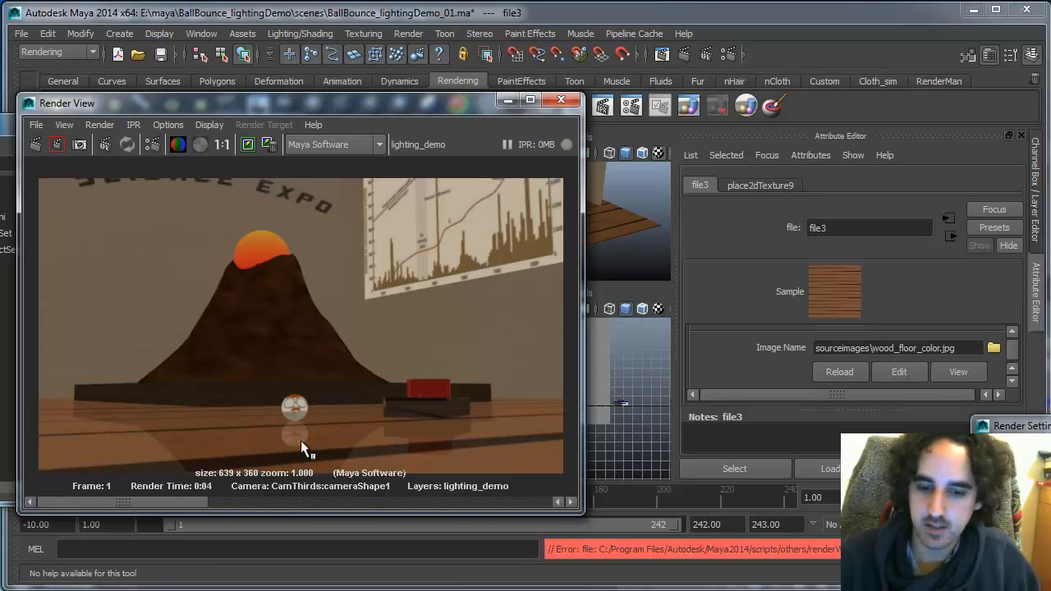
# Move the Render View windows aside and show all object types in the first viewport
pyautogui.moveTo(466, 98); pyautogui.dragTo(227, 264)
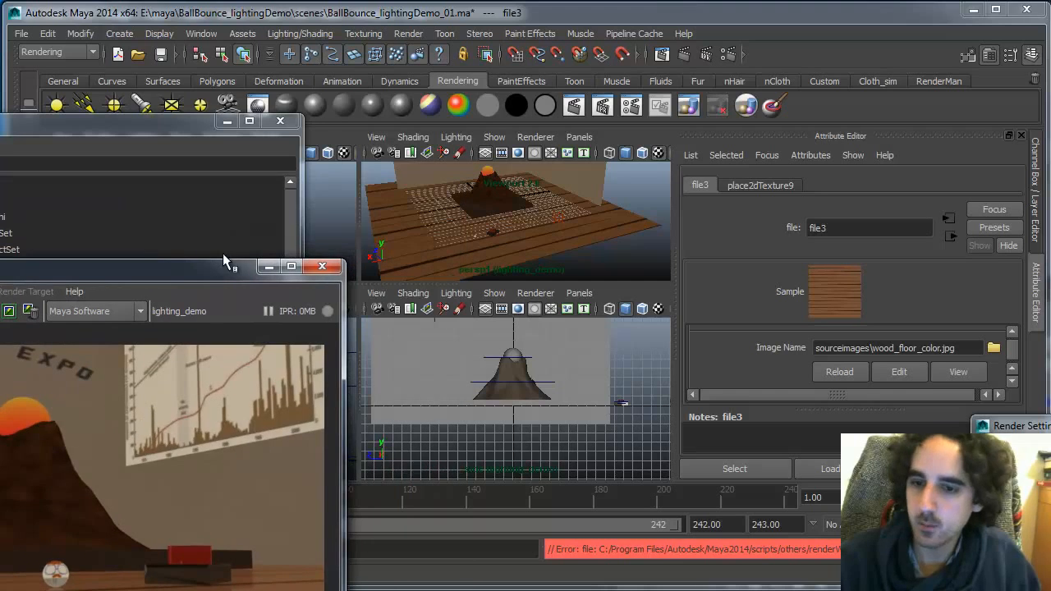
pyautogui.moveTo(218, 120); pyautogui.dragTo(177, 297)
pyautogui.click(264, 138)
pyautogui.moveTo(183, 143)
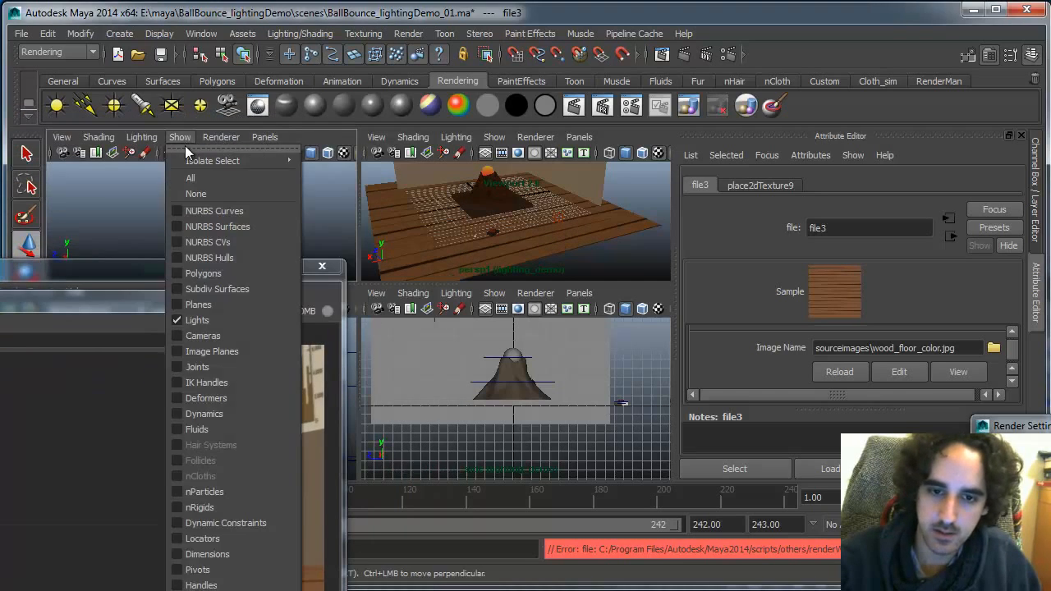
pyautogui.moveTo(247, 161)
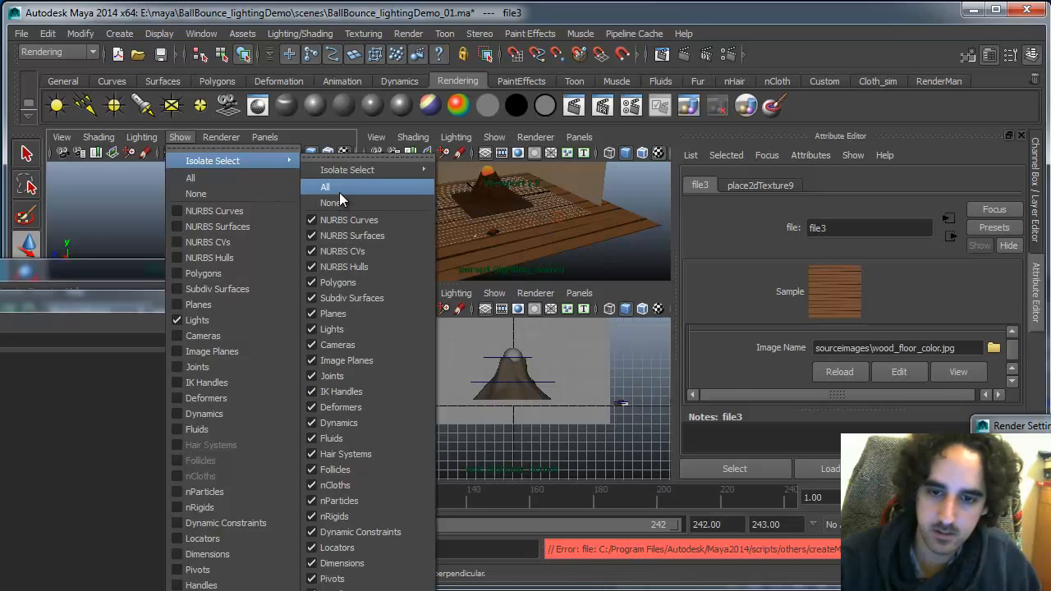
pyautogui.click(339, 190)
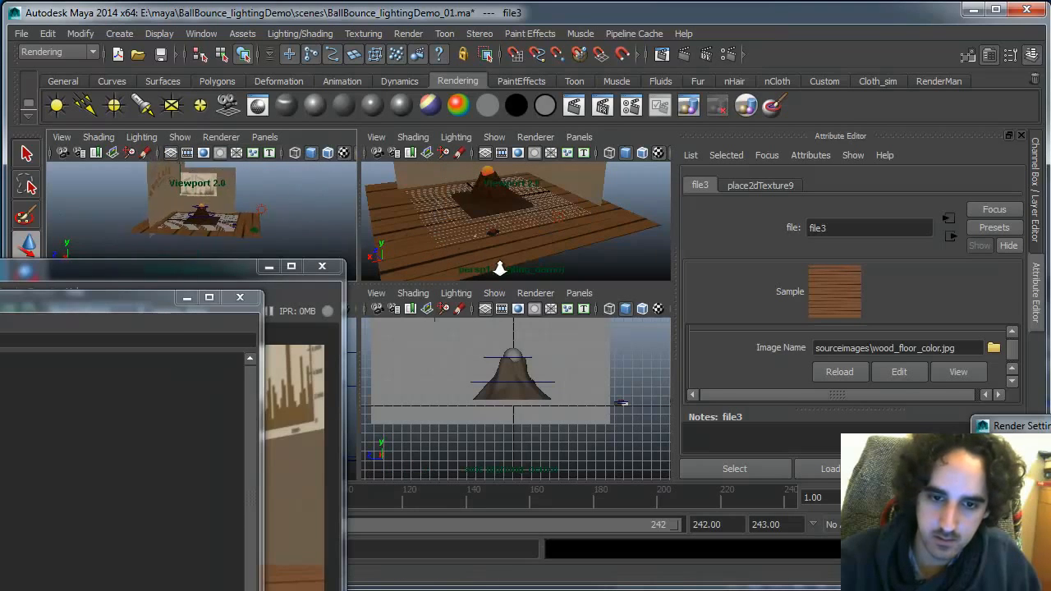
# Set one viewport to look through CamThirds:cameraShape1 and another viewport to the persp1 camera
pyautogui.click(264, 137)
pyautogui.moveTo(287, 151)
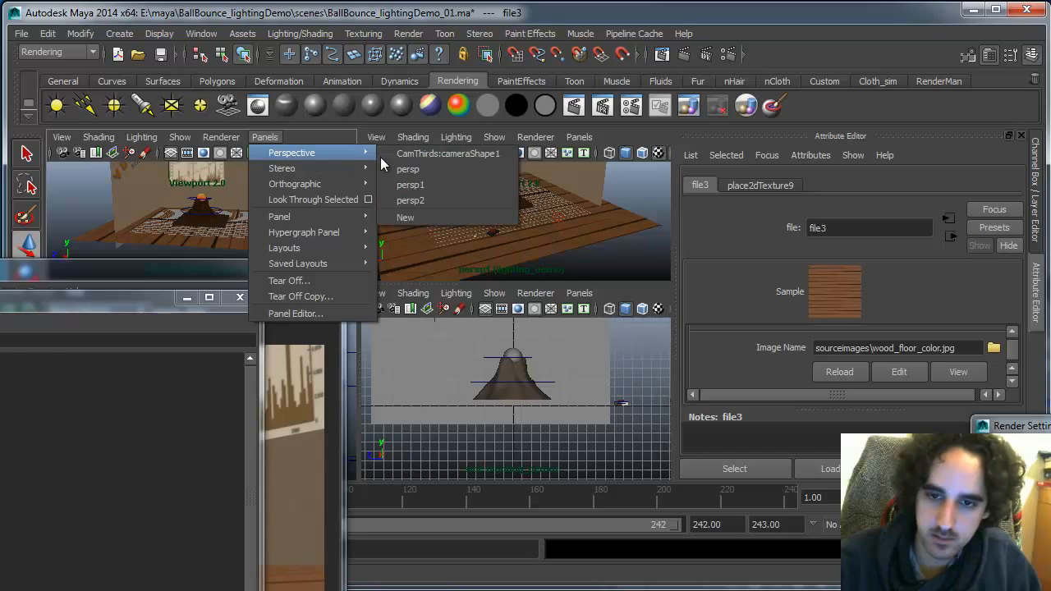
pyautogui.click(427, 156)
pyautogui.click(95, 152)
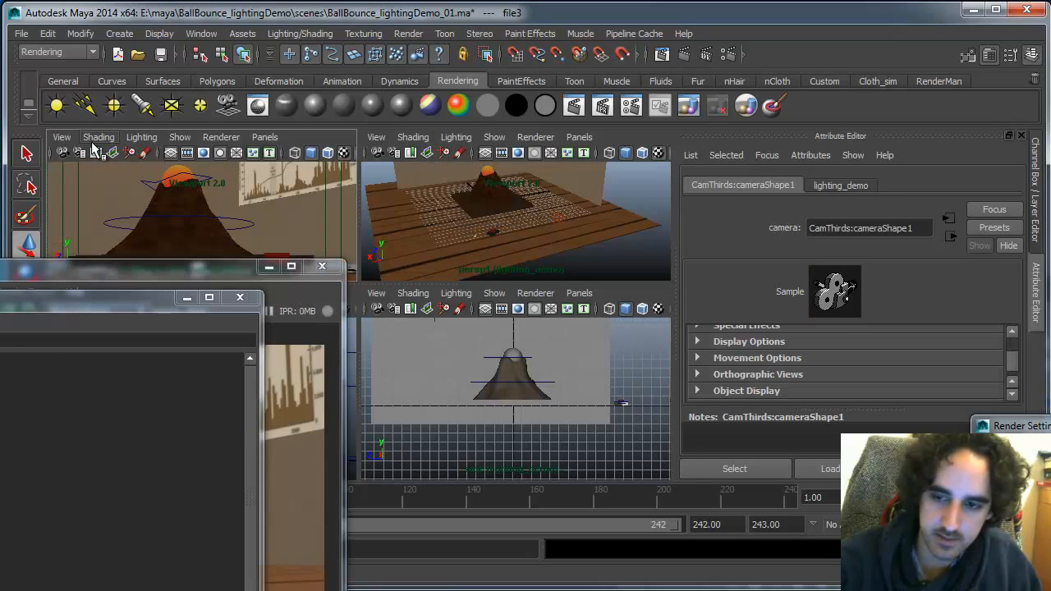
pyautogui.click(579, 293)
pyautogui.moveTo(632, 309)
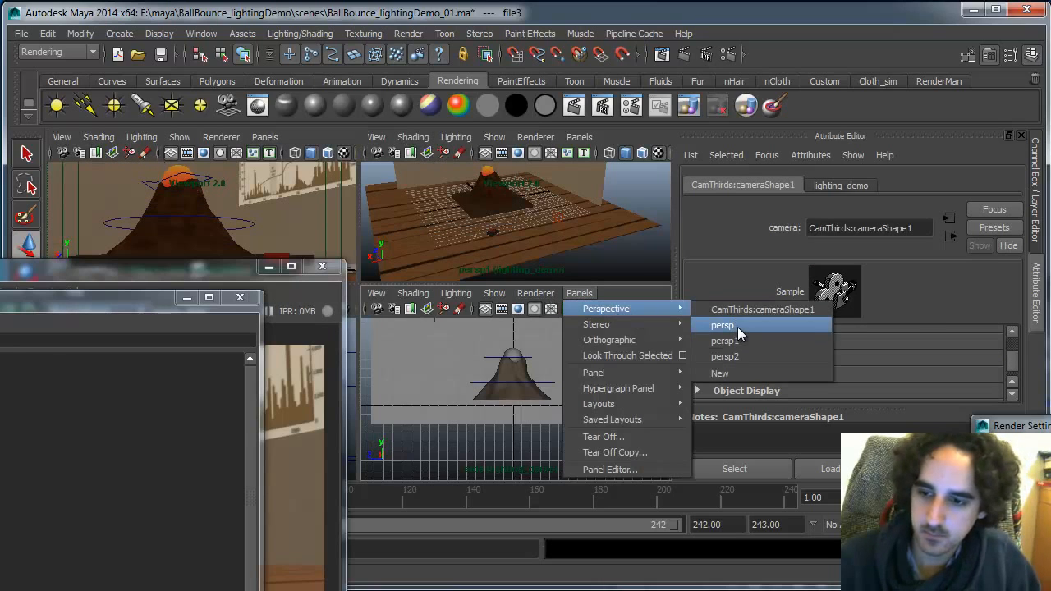
pyautogui.click(726, 340)
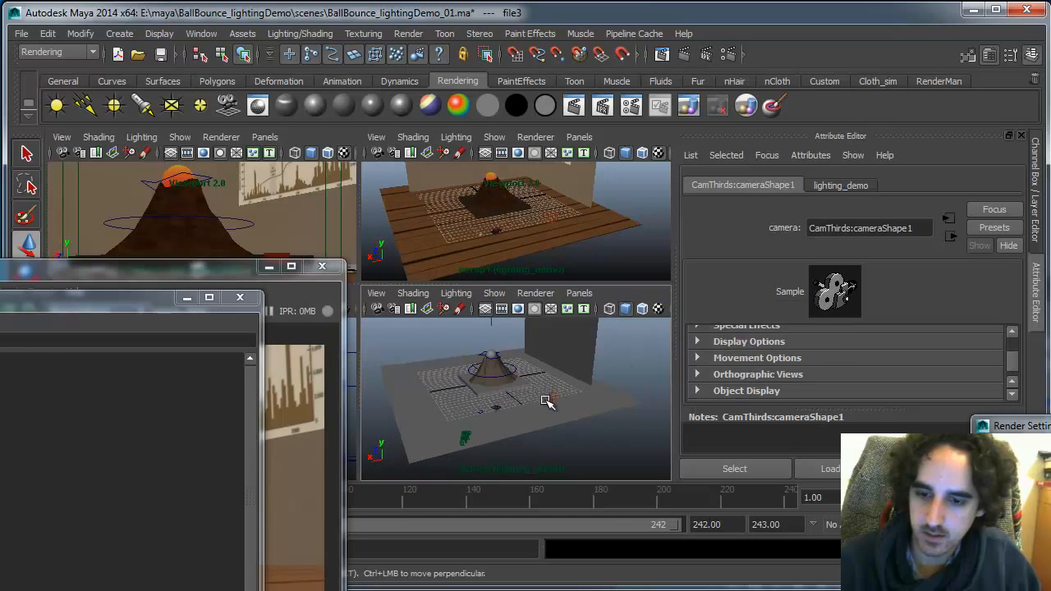
# Unhide all hidden objects in the scene
pyautogui.keyDown('alt'); pyautogui.moveTo(546, 400); pyautogui.dragTo(521, 394); pyautogui.keyUp('alt')
pyautogui.click(159, 32)
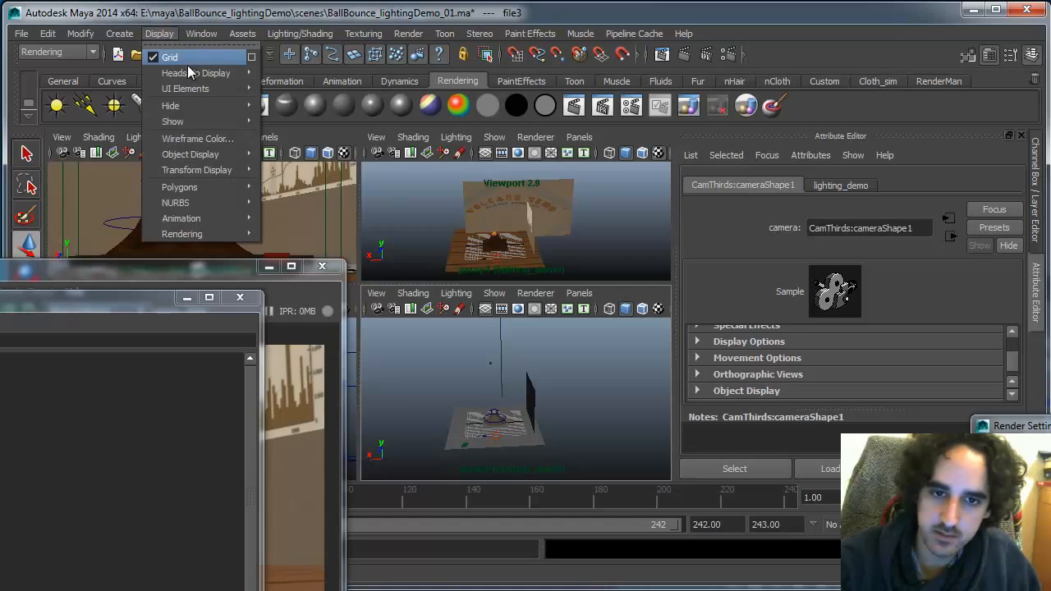
pyautogui.moveTo(209, 120)
pyautogui.click(300, 131)
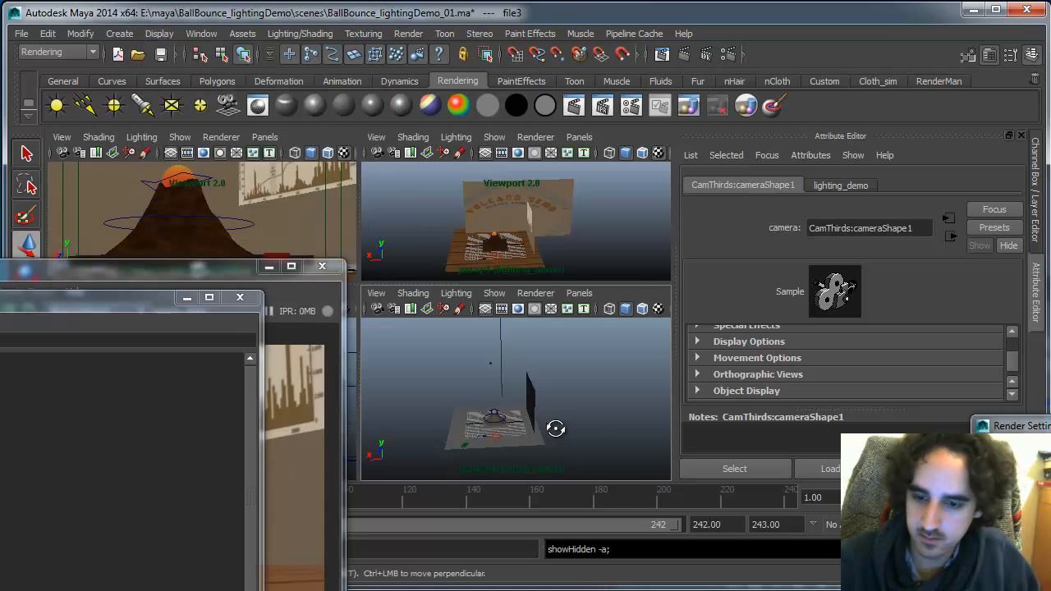
pyautogui.keyDown('alt'); pyautogui.moveTo(553, 429); pyautogui.dragTo(487, 407); pyautogui.keyUp('alt')
# Filter the Outliner's displayed object types to list the scene camera
pyautogui.click(494, 293)
pyautogui.click(495, 415)
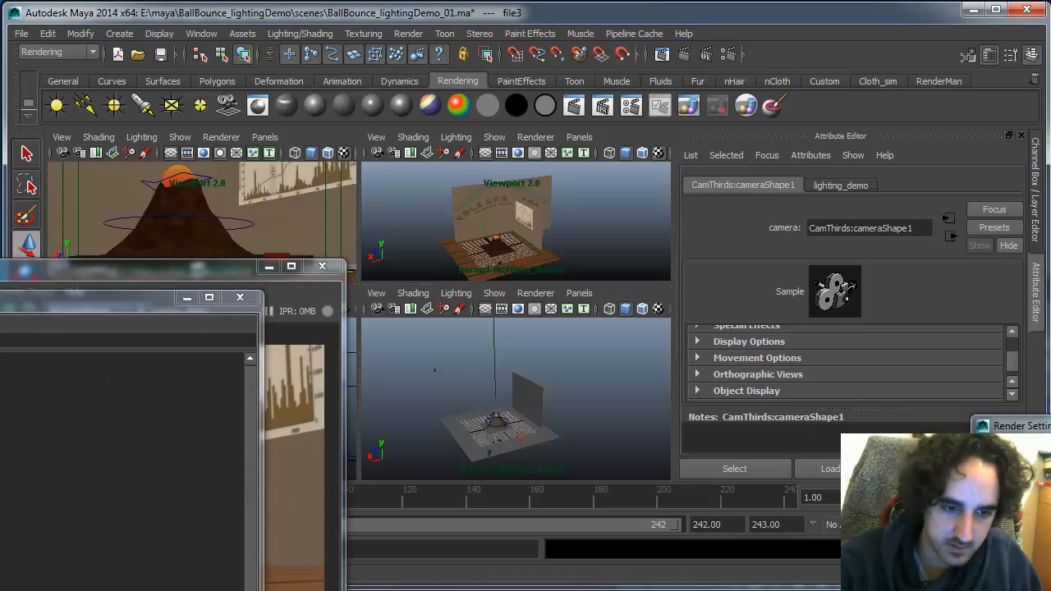
pyautogui.click(0, 321)
pyautogui.moveTo(17, 346)
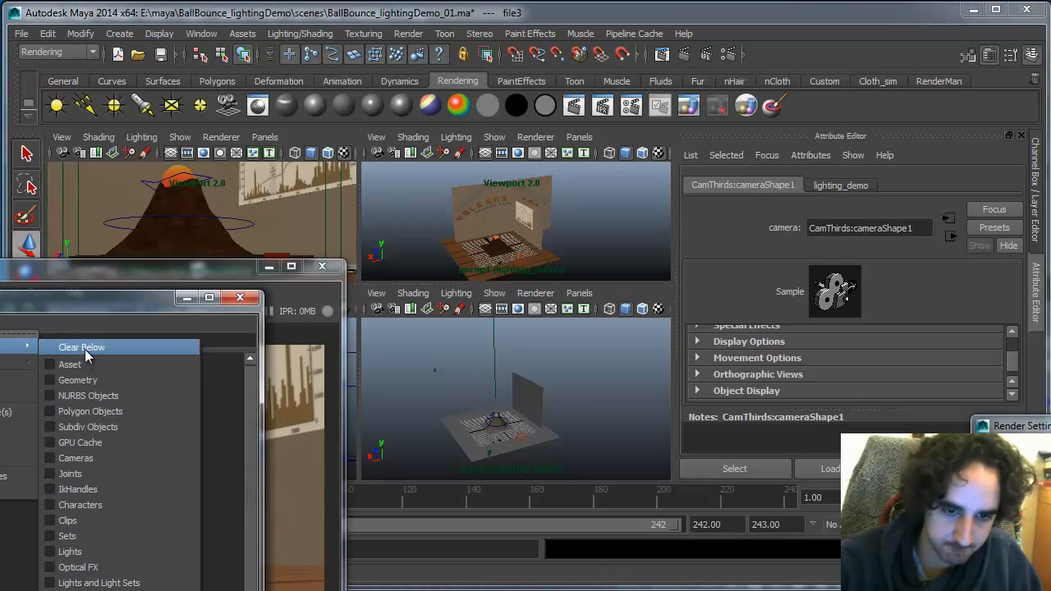
pyautogui.click(86, 350)
pyautogui.click(0, 321)
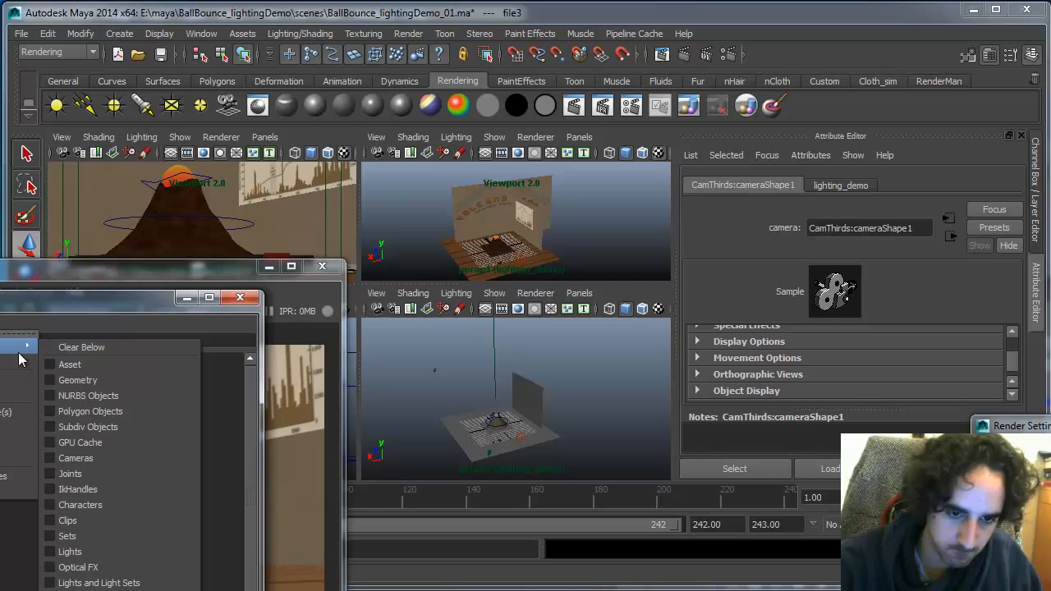
pyautogui.click(1, 396)
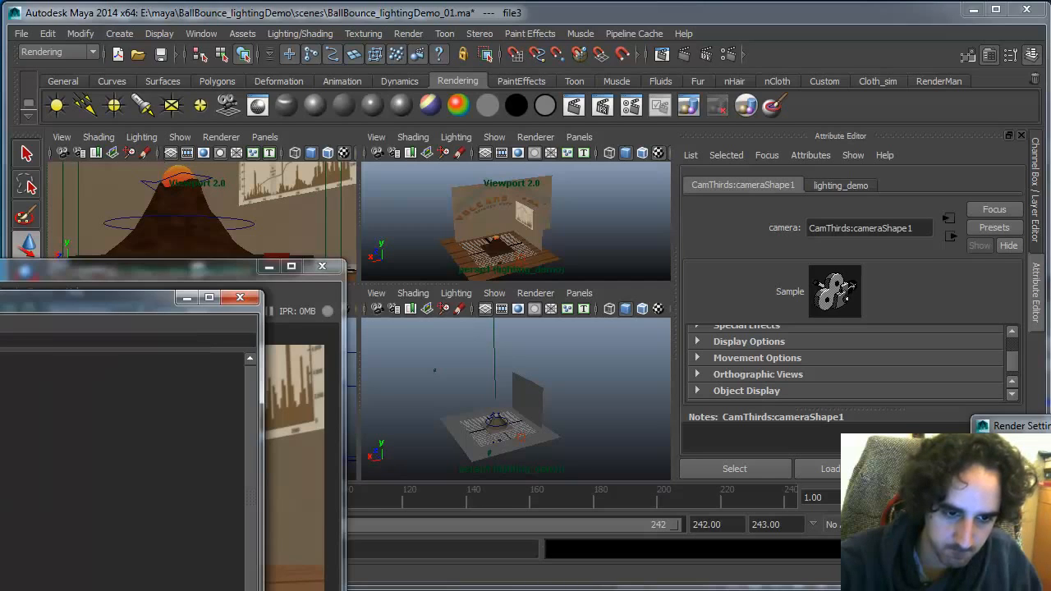
pyautogui.click(0, 321)
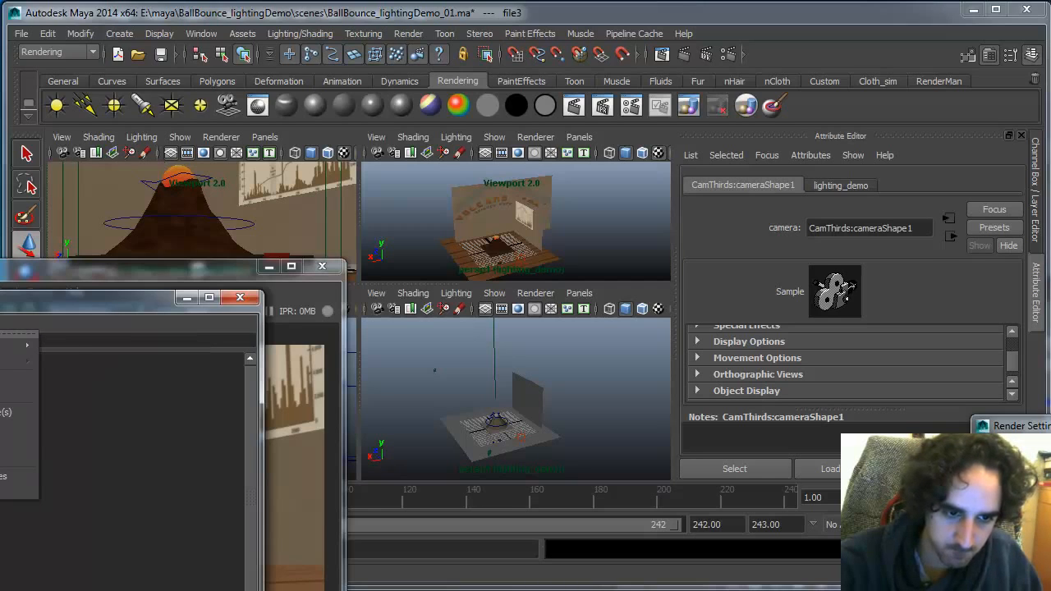
pyautogui.moveTo(16, 346)
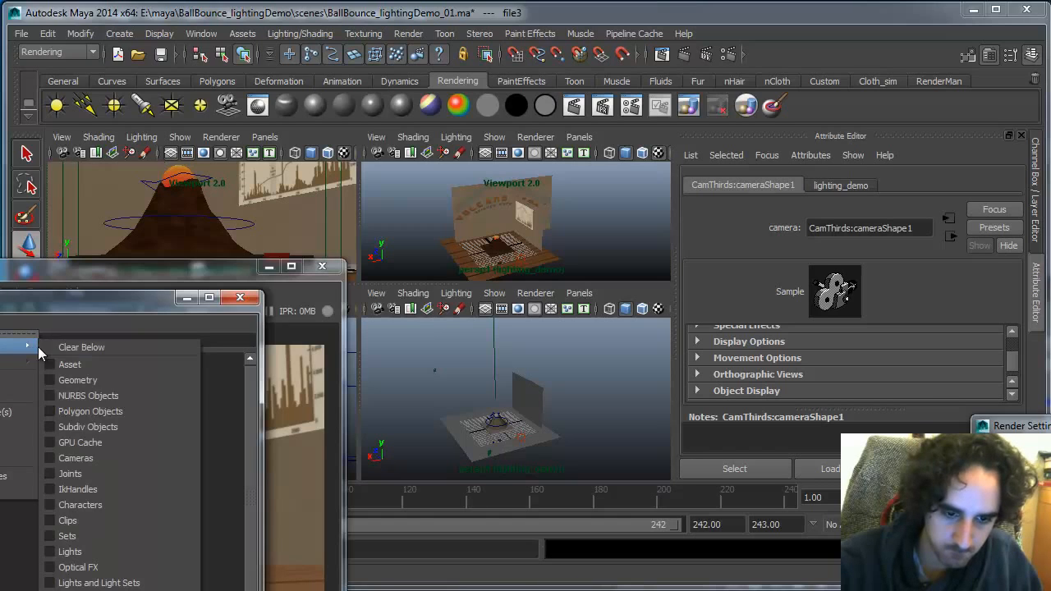
pyautogui.click(87, 412)
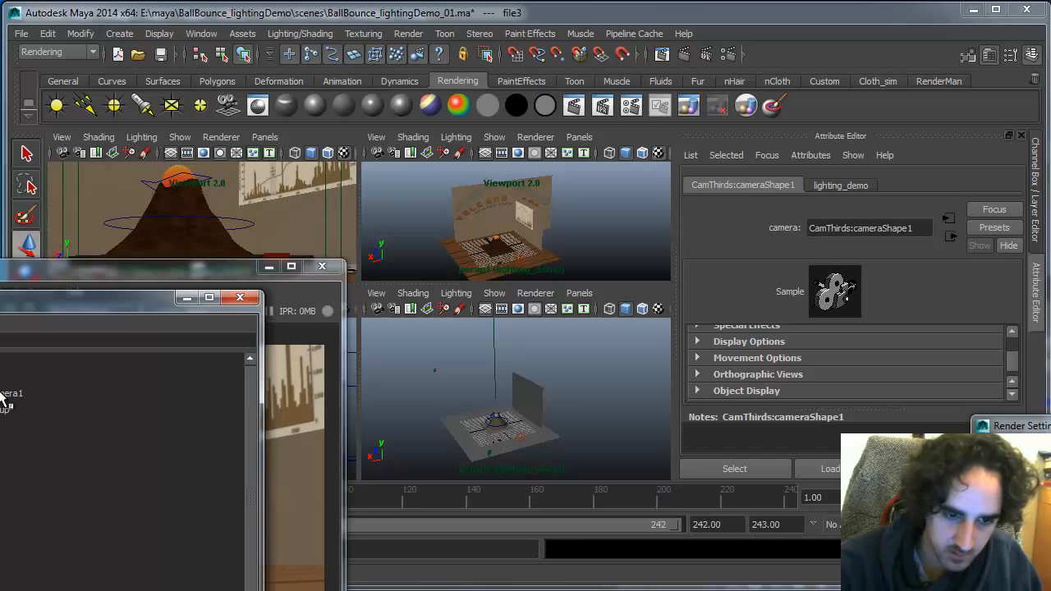
# Select CamThirds:camera1 in the Outliner and frame it in the persp1 viewport
pyautogui.click(8, 394)
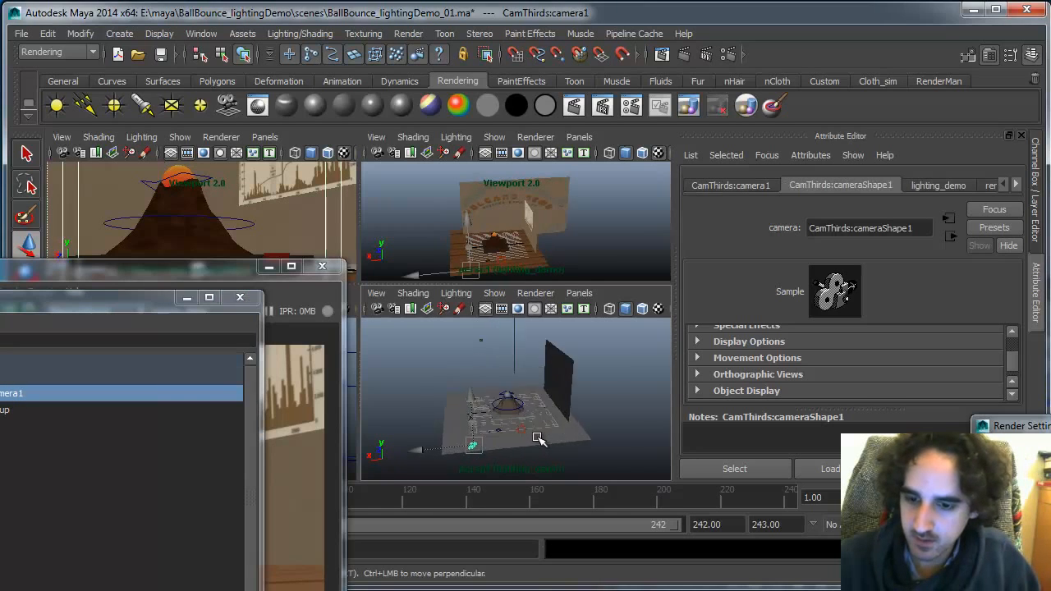
pyautogui.press('f')
pyautogui.keyDown('alt'); pyautogui.moveTo(540, 439); pyautogui.dragTo(588, 394); pyautogui.keyUp('alt')
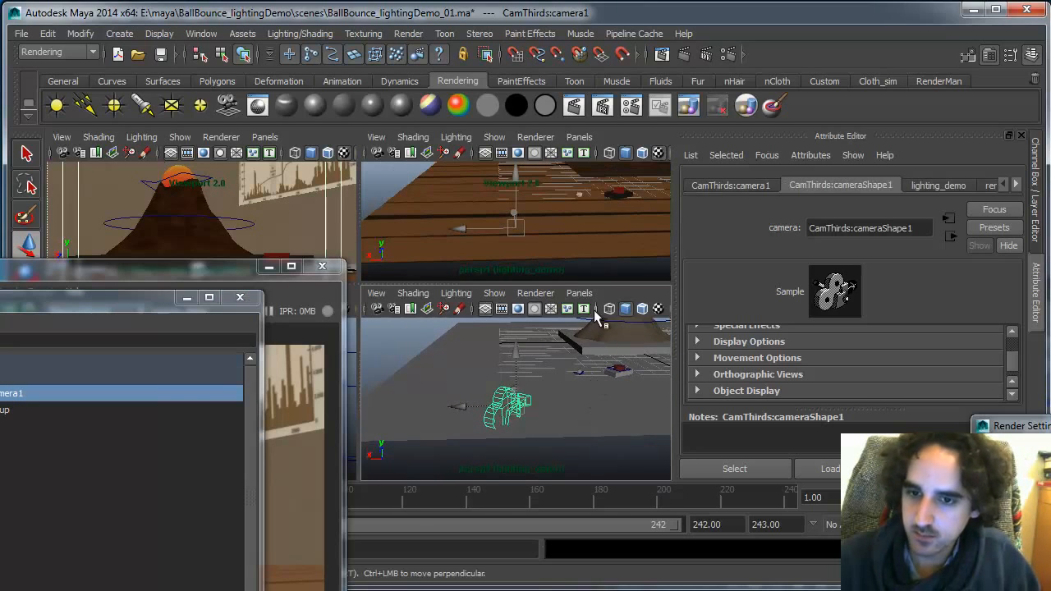
# Turn on camera display in the viewport's show options
pyautogui.click(494, 137)
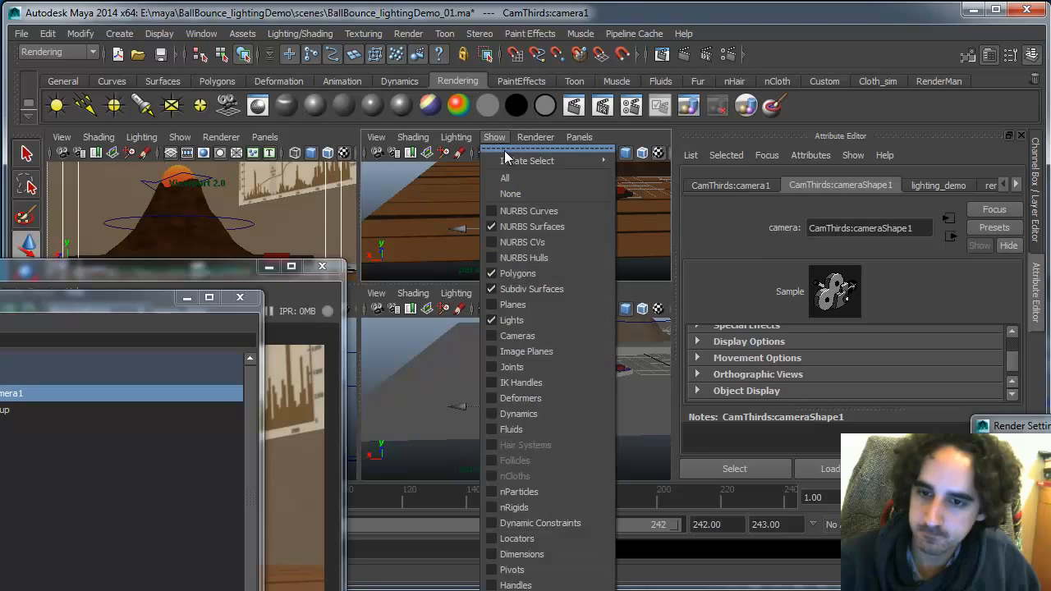
pyautogui.click(540, 339)
pyautogui.keyDown('alt'); pyautogui.moveTo(493, 247); pyautogui.dragTo(524, 250); pyautogui.keyUp('alt')
pyautogui.keyDown('alt'); pyautogui.moveTo(523, 250); pyautogui.dragTo(526, 202, button='right'); pyautogui.keyUp('alt')
pyautogui.keyDown('alt'); pyautogui.moveTo(526, 202); pyautogui.dragTo(594, 228); pyautogui.keyUp('alt')
pyautogui.keyDown('alt'); pyautogui.moveTo(593, 228); pyautogui.dragTo(528, 240, button='right'); pyautogui.keyUp('alt')
pyautogui.keyDown('alt'); pyautogui.moveTo(528, 240); pyautogui.dragTo(572, 243); pyautogui.keyUp('alt')
# Switch back and forth between Maya and Photoshop to examine the wooden_bump.psd plank texture
pyautogui.hotkey('alt', 'Tab')
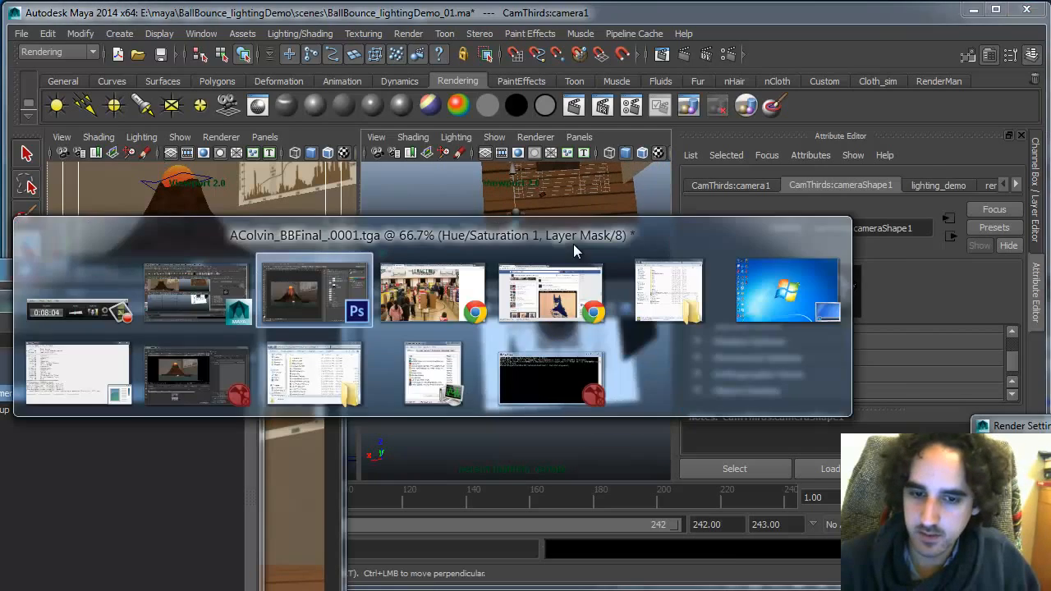
pyautogui.hotkey('ctrl', 'Tab')
pyautogui.hotkey('alt', 'Tab')
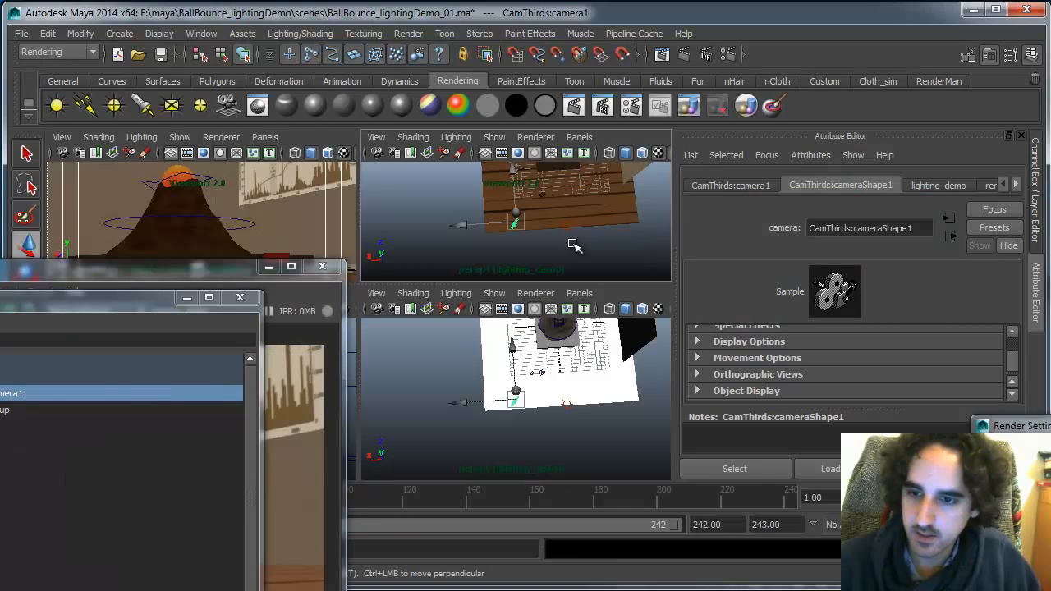
pyautogui.keyDown('alt'); pyautogui.moveTo(599, 244); pyautogui.dragTo(580, 258); pyautogui.keyUp('alt')
pyautogui.hotkey('alt', 'Tab')
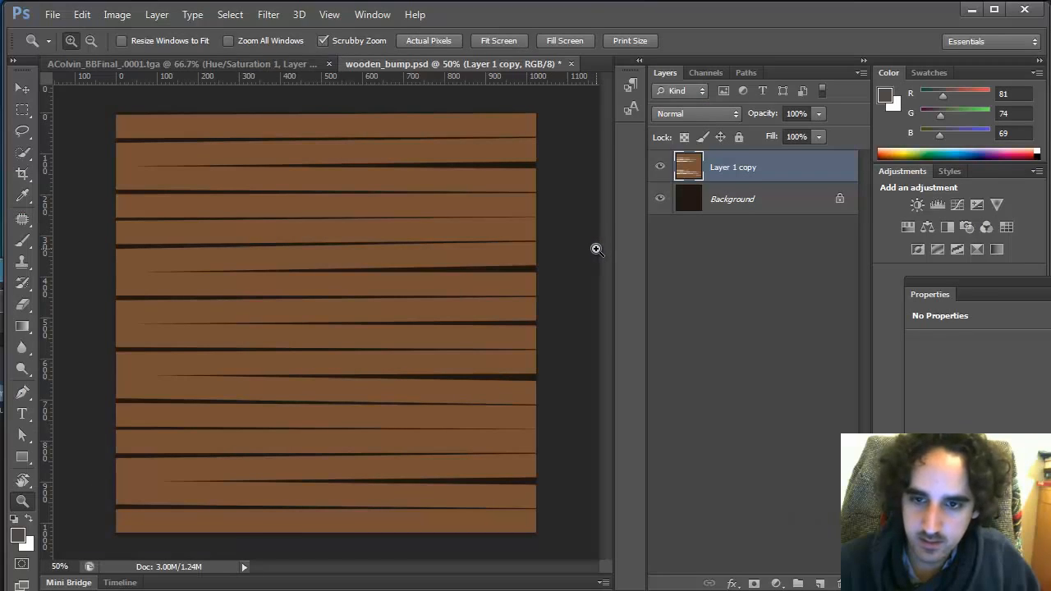
pyautogui.hotkey('alt', 'Tab')
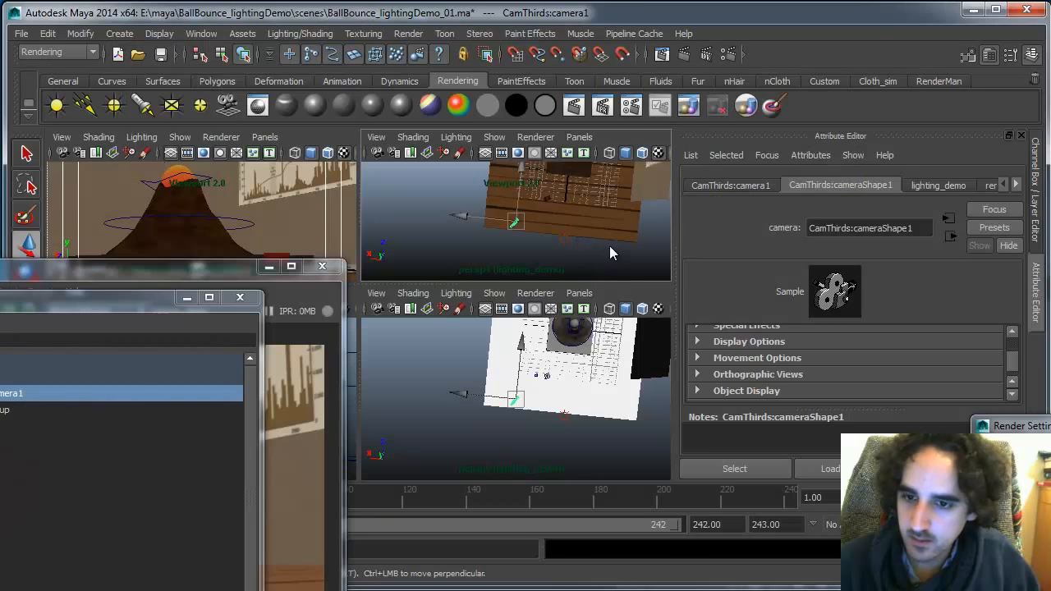
pyautogui.hotkey('alt', 'Tab')
pyautogui.hotkey('alt', 'Tab')
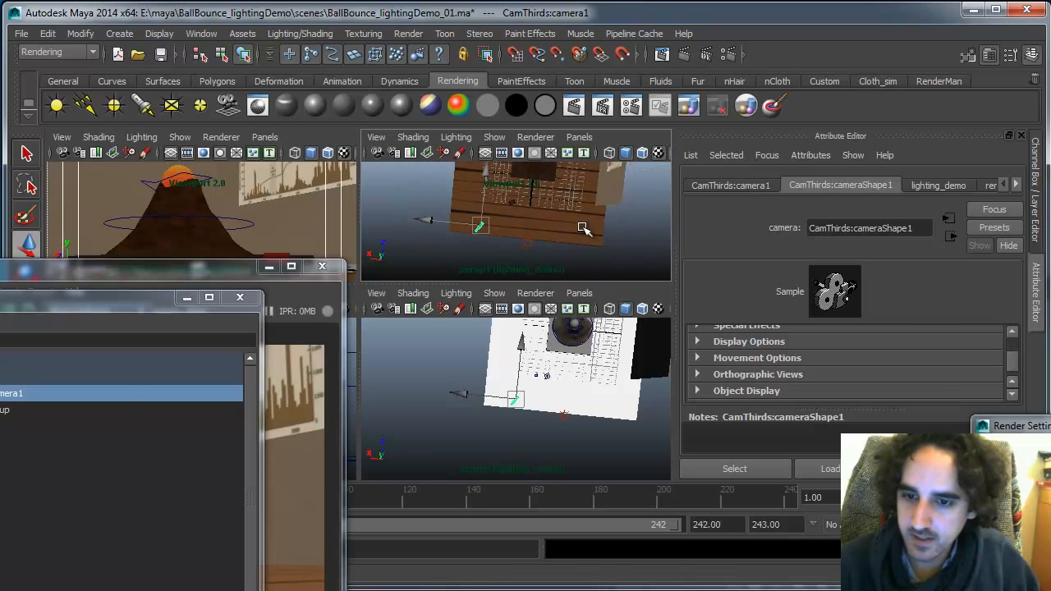
pyautogui.hotkey('alt', 'Tab')
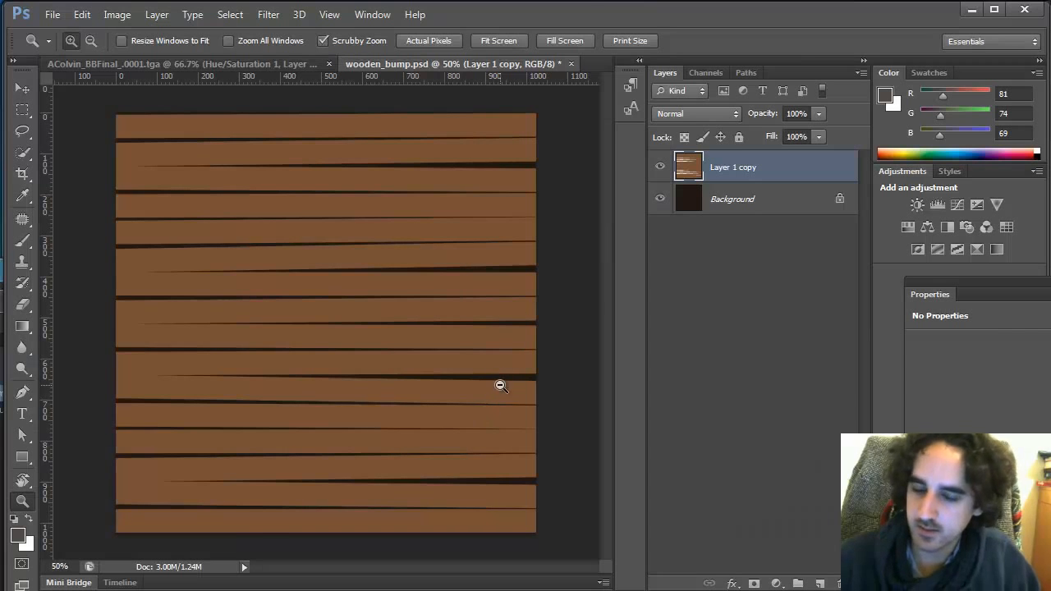
pyautogui.hotkey('alt', 'Tab')
pyautogui.hotkey('alt', 'Tab')
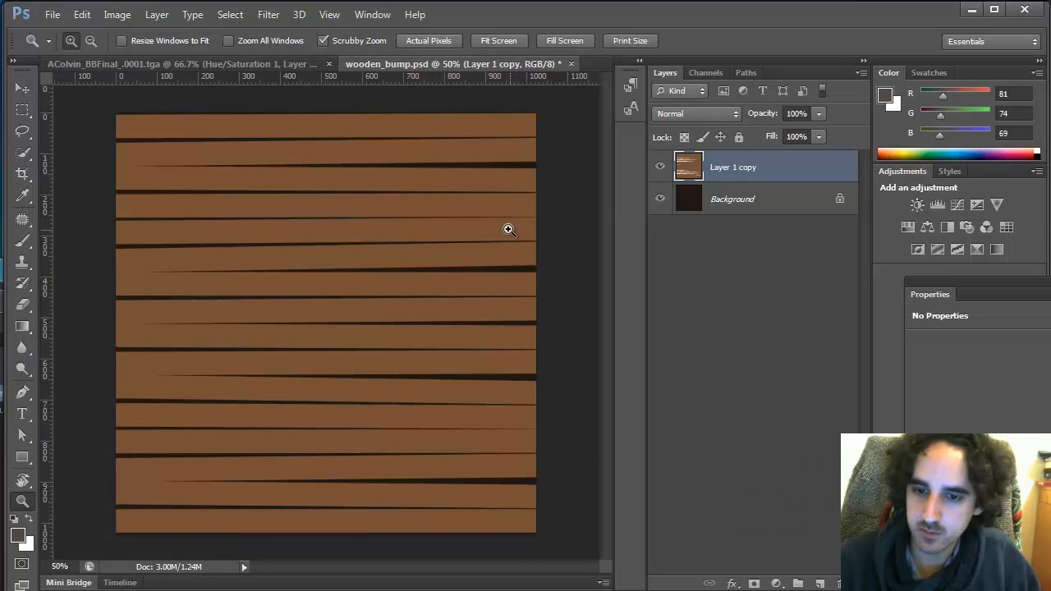
pyautogui.hotkey('alt', 'Tab')
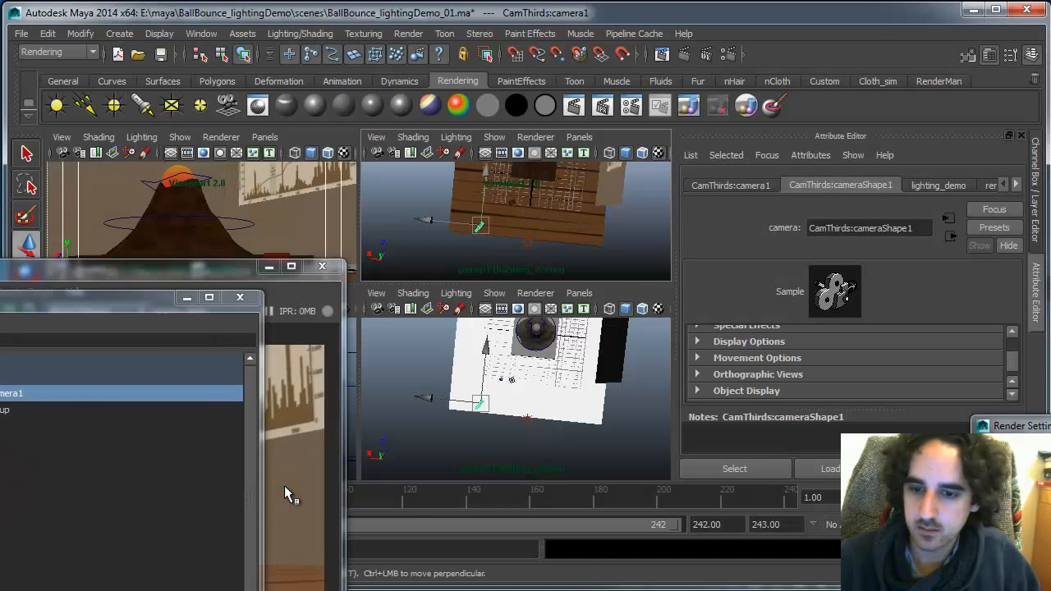
pyautogui.hotkey('alt', 'Tab')
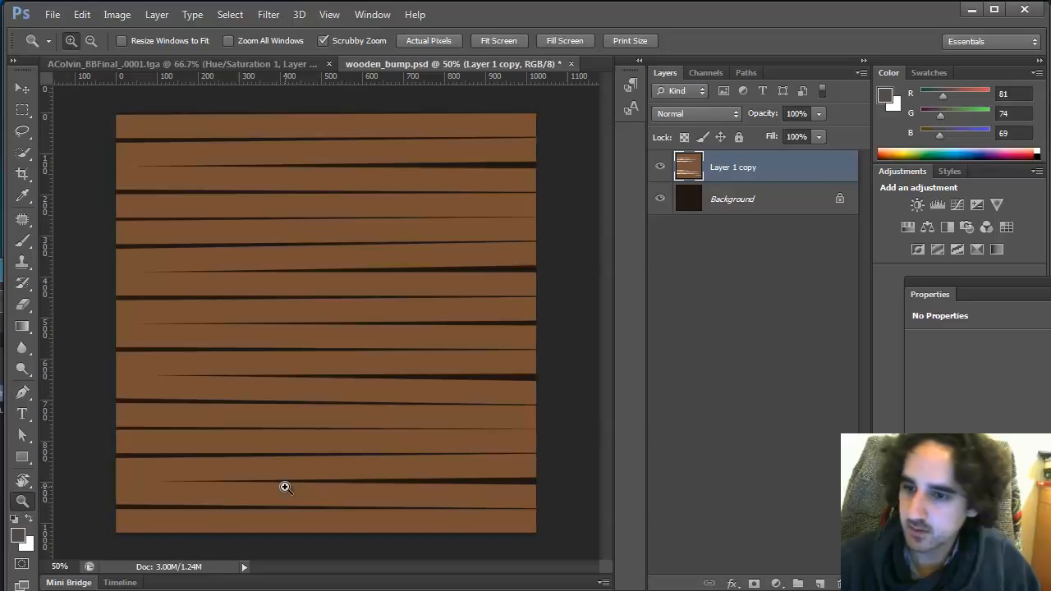
# Flatten the plank layers into the background
pyautogui.hotkey('ctrl', 'j')
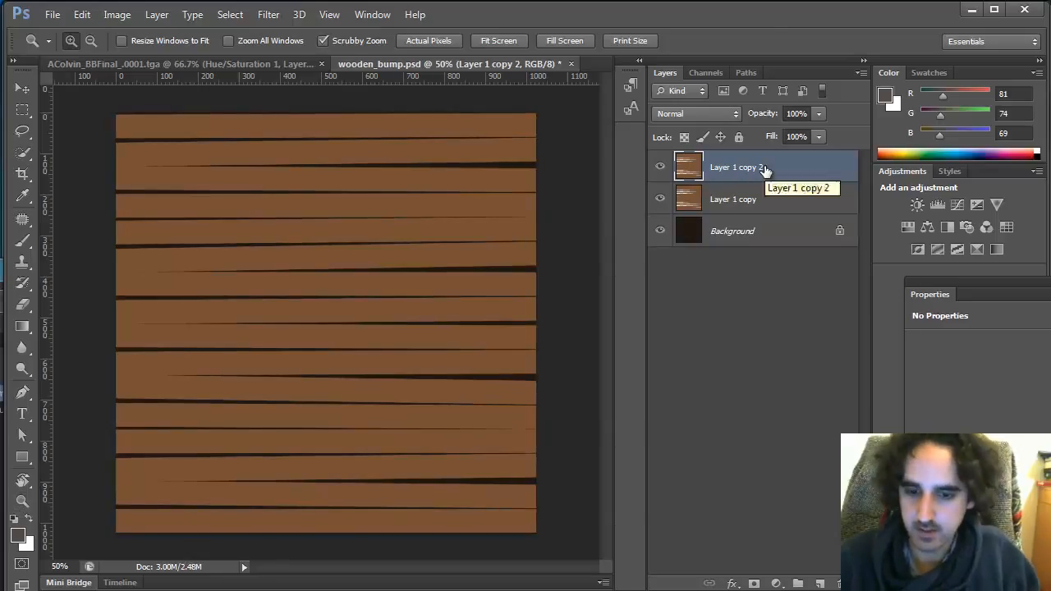
pyautogui.press('v')
pyautogui.press('Delete')
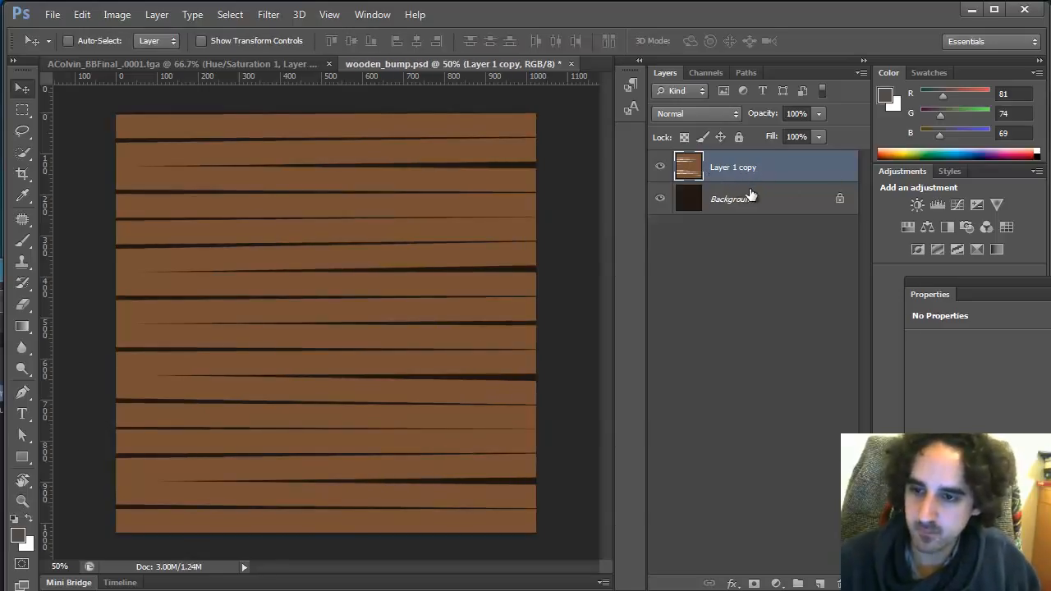
pyautogui.hotkey('ctrl', 'e')
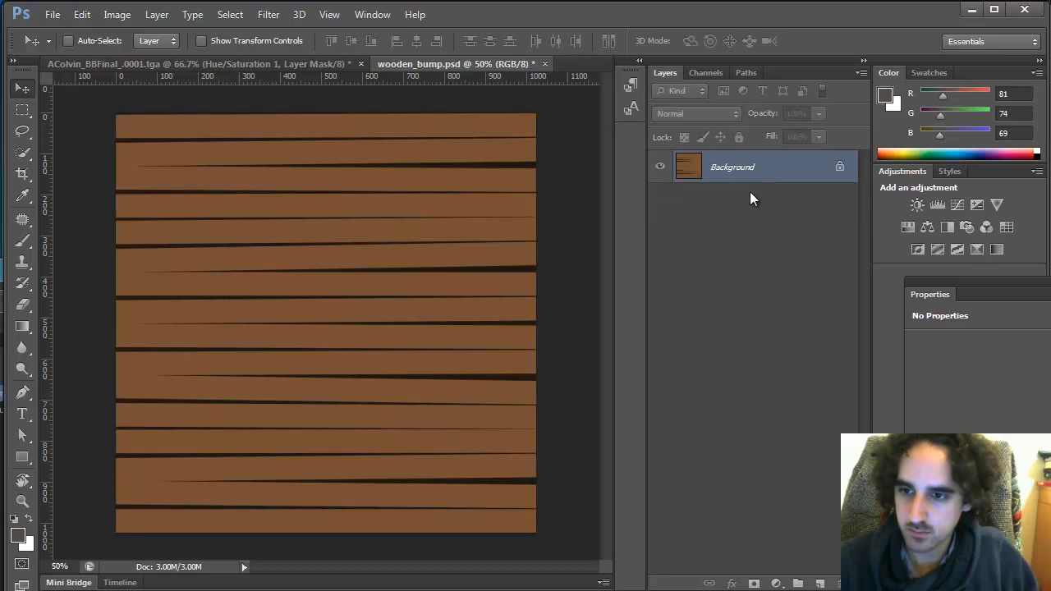
# Duplicate the plank background and slide the copy about 315 px to the right
pyautogui.hotkey('ctrl', 'j')
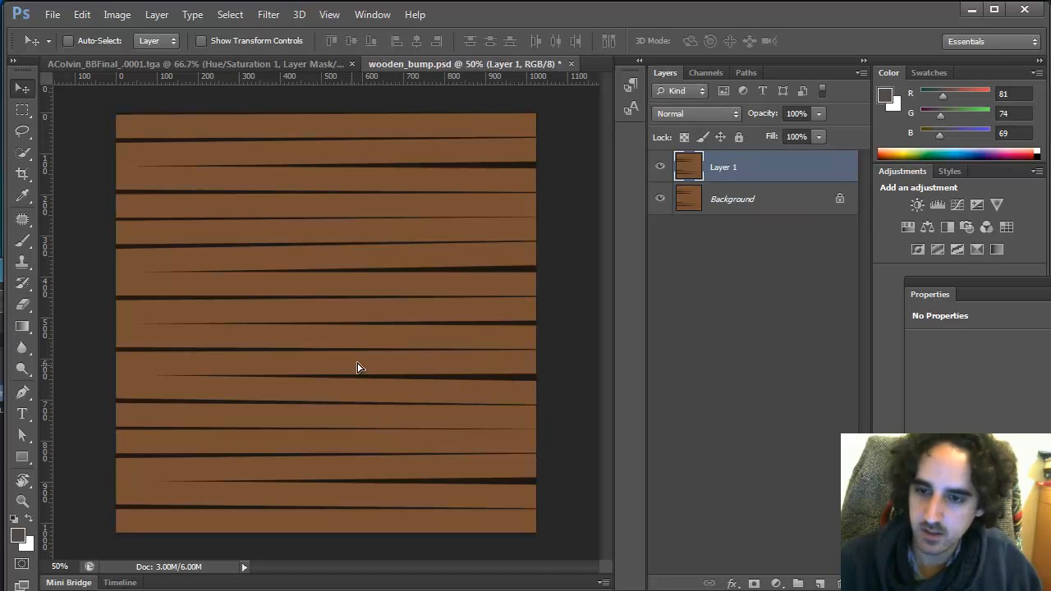
pyautogui.moveTo(356, 366); pyautogui.dragTo(549, 421)
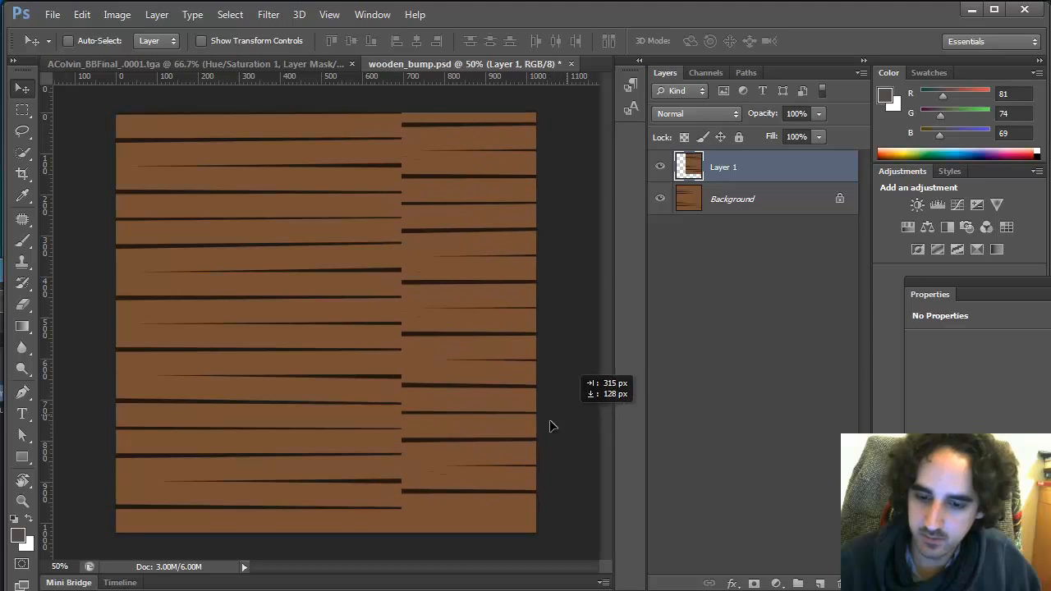
pyautogui.moveTo(493, 462); pyautogui.dragTo(518, 464)
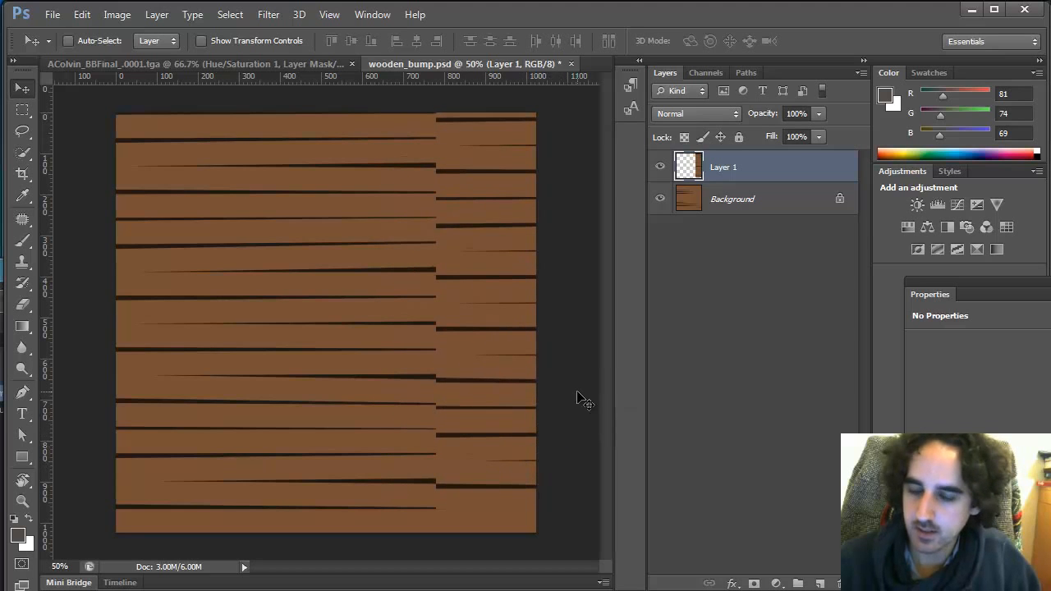
pyautogui.hotkey('ctrl', 'e')
# Fill a new layer with a vertical black-to-white gradient using the default colours
pyautogui.hotkey('alt', 'Tab')
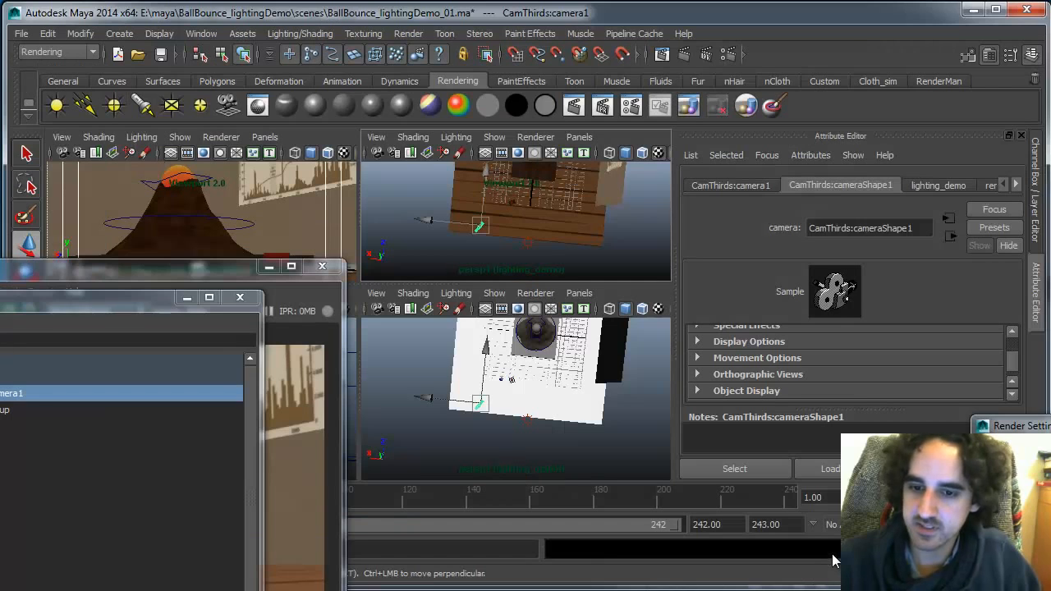
pyautogui.hotkey('alt', 'Tab')
pyautogui.click(820, 582)
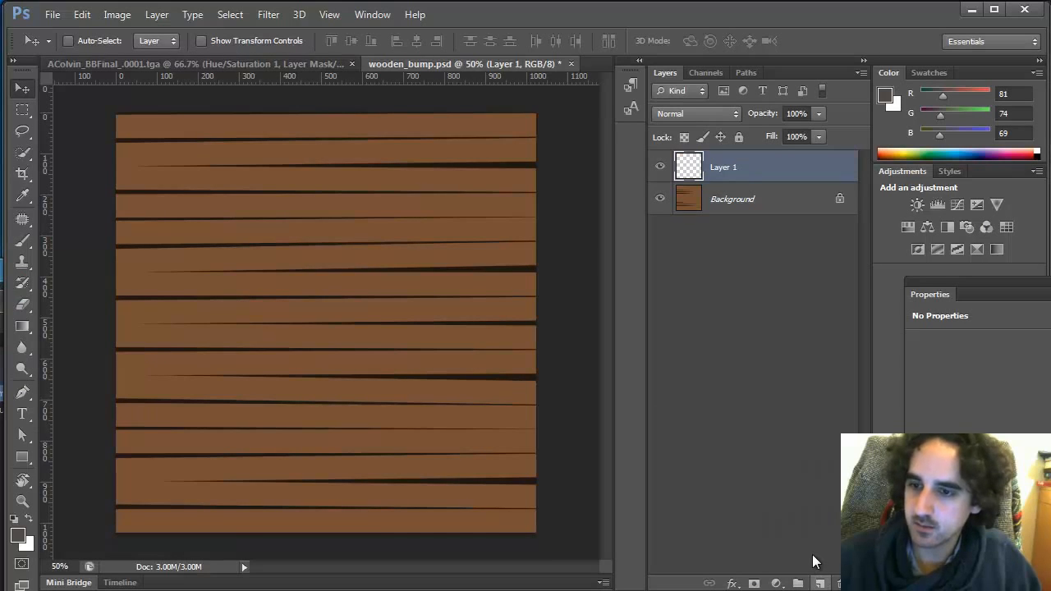
pyautogui.press('g')
pyautogui.press('d')
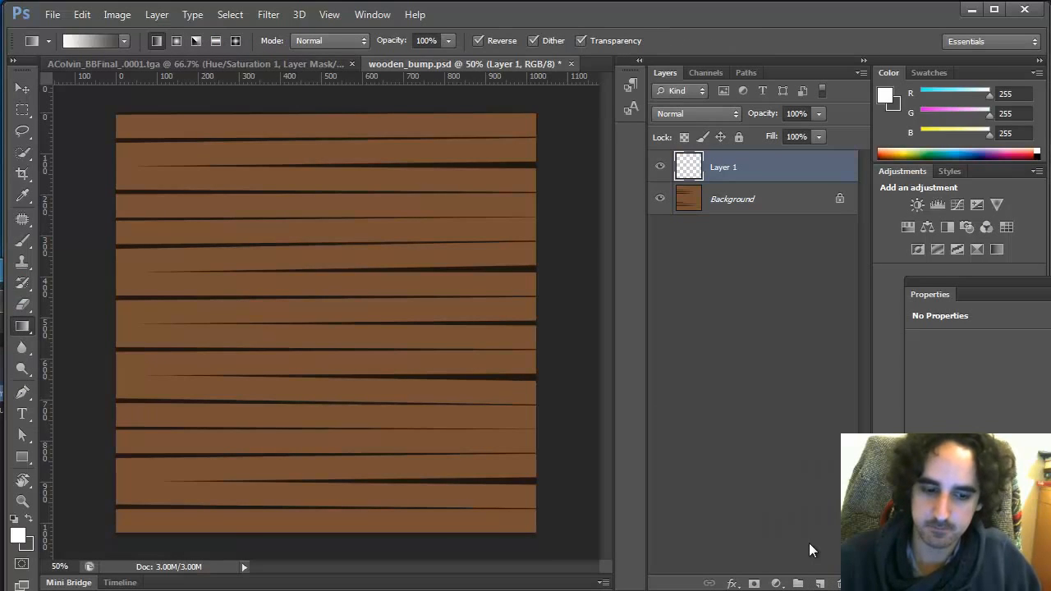
pyautogui.moveTo(375, 512); pyautogui.dragTo(389, 299)
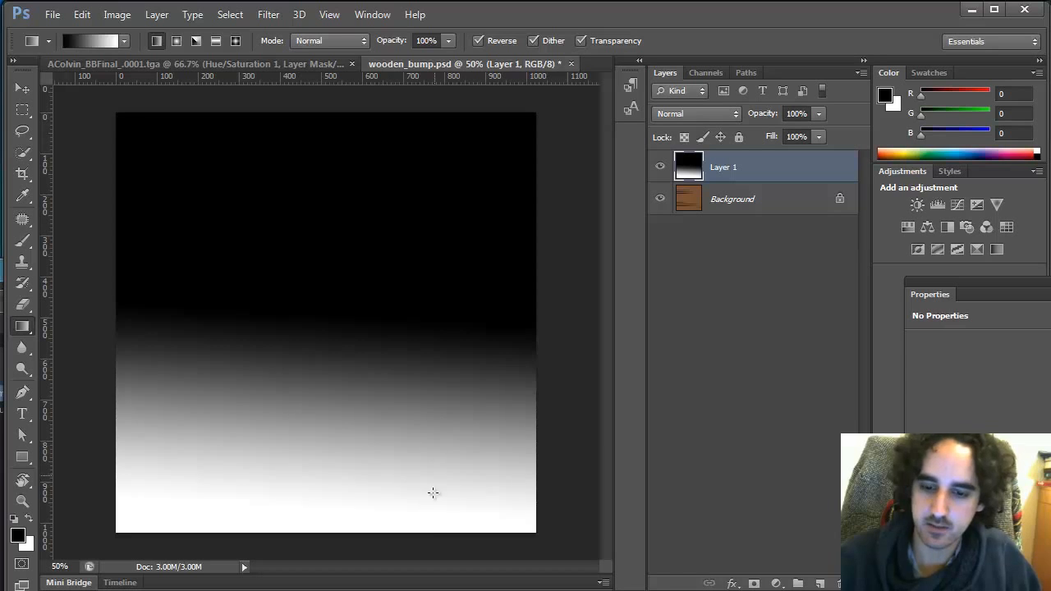
pyautogui.moveTo(436, 519); pyautogui.dragTo(434, 115)
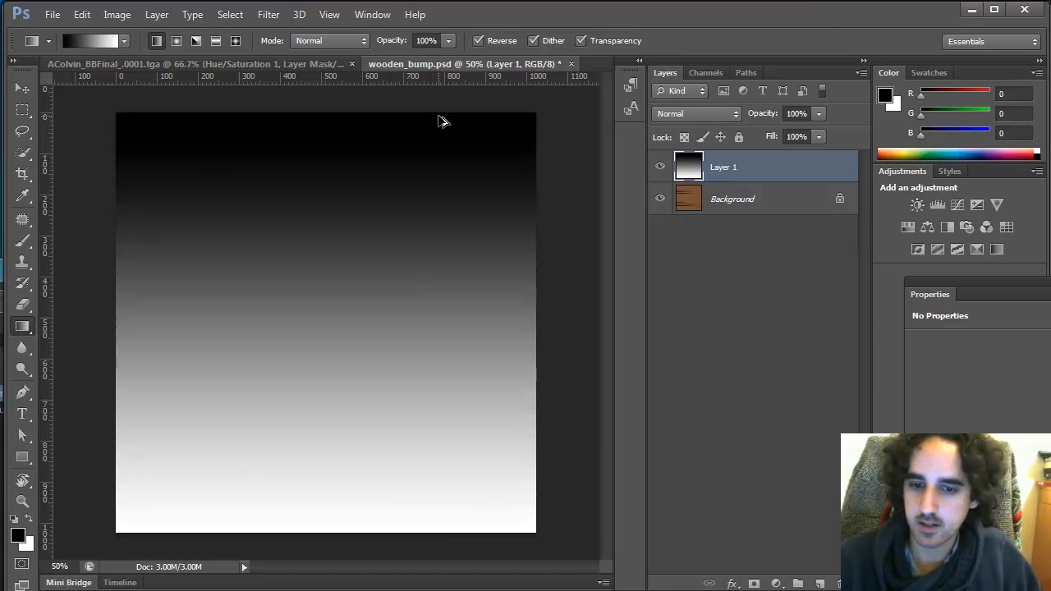
# Save for Web as a JPEG over wood_floor_color.jpg in the sourceimages folder
pyautogui.hotkey('ctrl', 'alt', 'shift', 's')
pyautogui.click(584, 535)
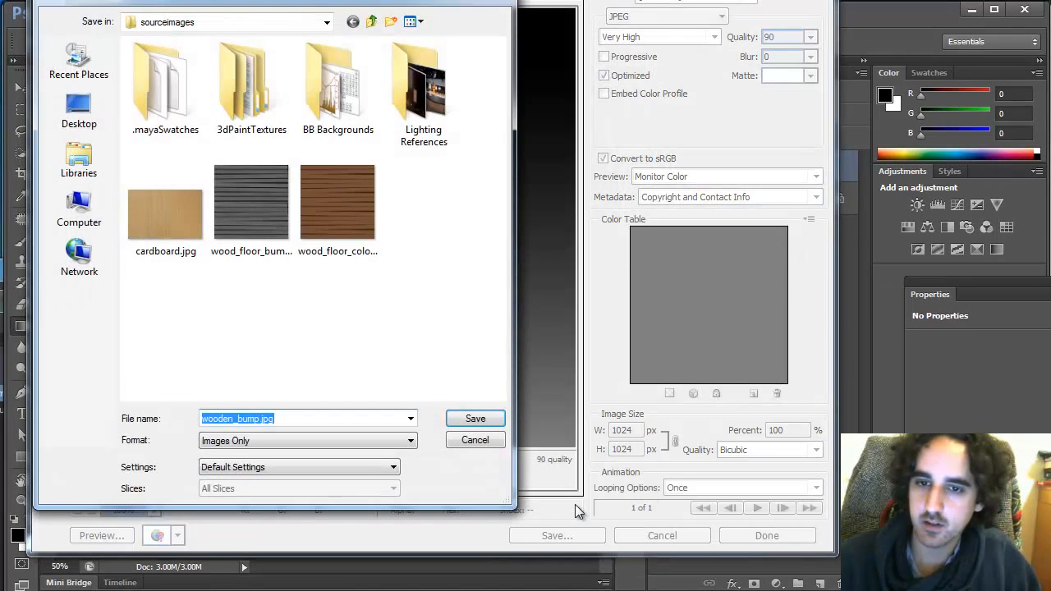
pyautogui.click(341, 214)
pyautogui.click(477, 420)
pyautogui.click(540, 290)
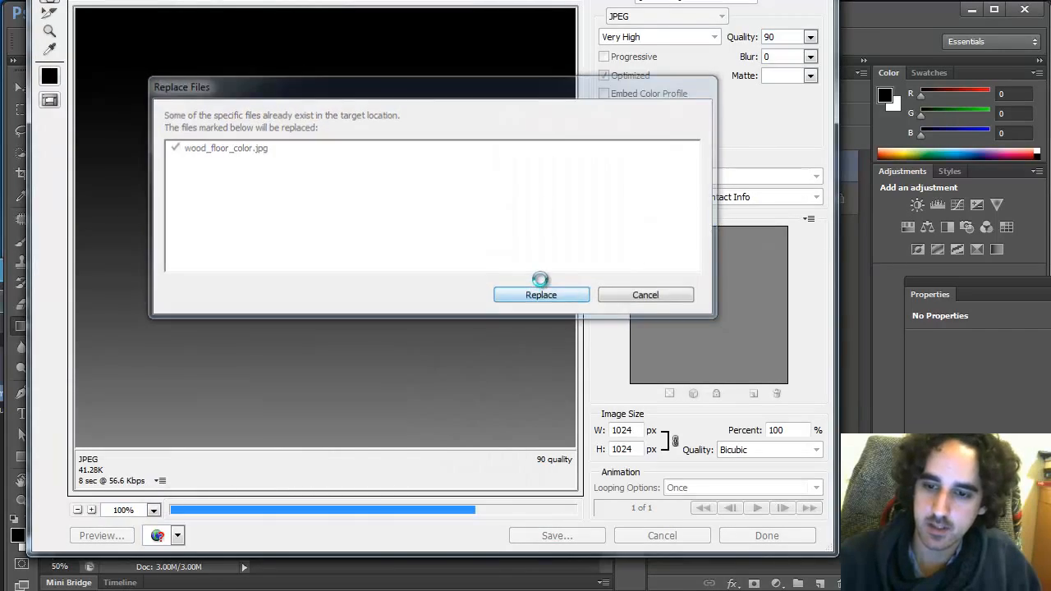
# Select the ground in Maya and open the file texture connected to its Blinn material's colour
pyautogui.hotkey('alt', 'Tab')
pyautogui.click(581, 227)
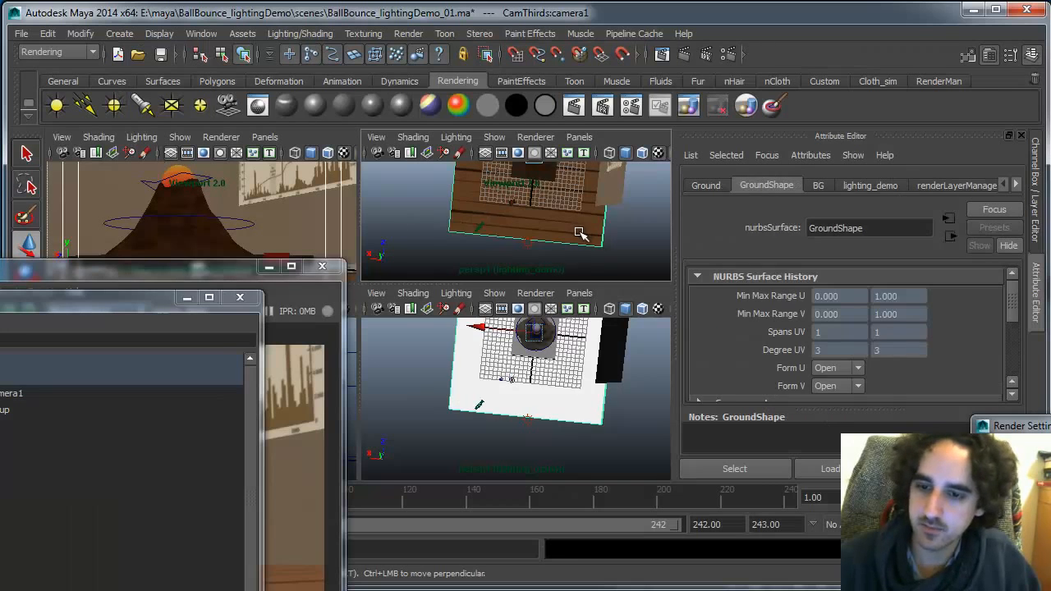
pyautogui.moveTo(580, 228); pyautogui.dragTo(560, 486, button='right')
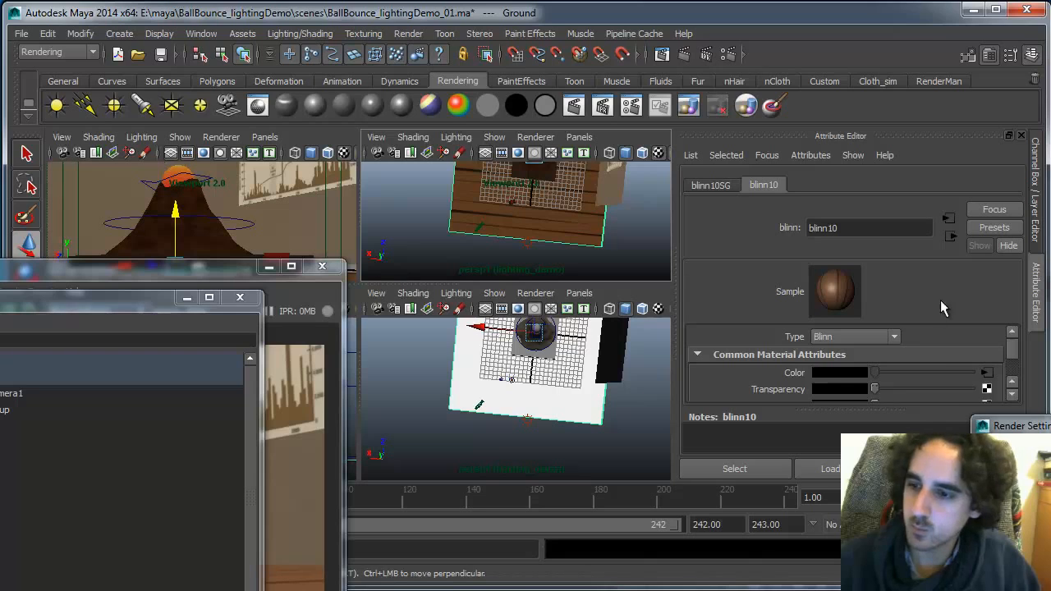
pyautogui.click(986, 372)
pyautogui.click(841, 372)
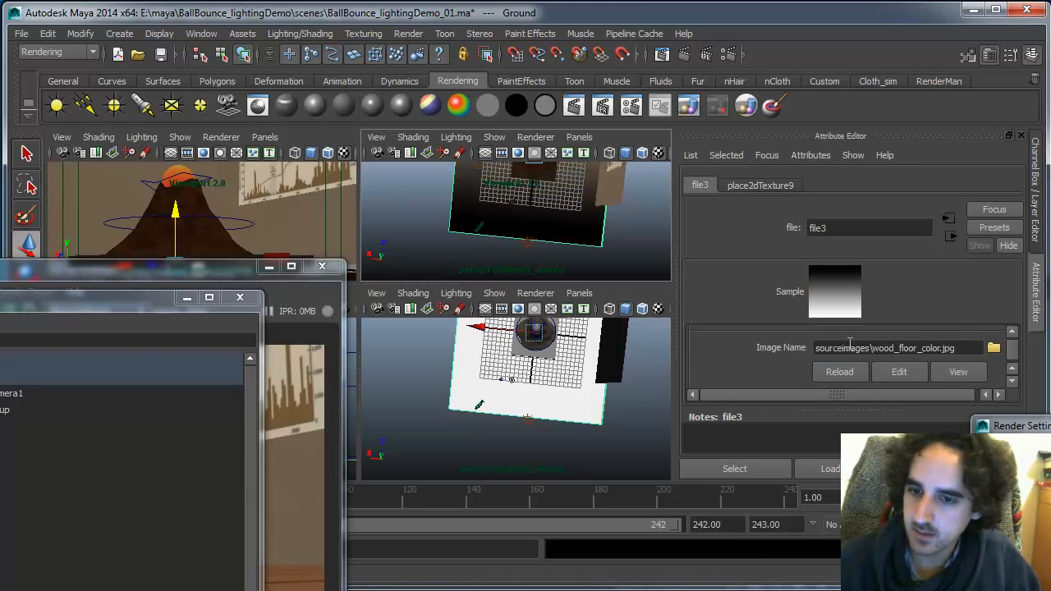
pyautogui.keyDown('alt'); pyautogui.moveTo(582, 211); pyautogui.dragTo(588, 167); pyautogui.keyUp('alt')
pyautogui.keyDown('alt'); pyautogui.moveTo(589, 215); pyautogui.dragTo(593, 198); pyautogui.keyUp('alt')
# Delete the gradient layer and duplicate the plank background layer
pyautogui.hotkey('alt', 'Tab')
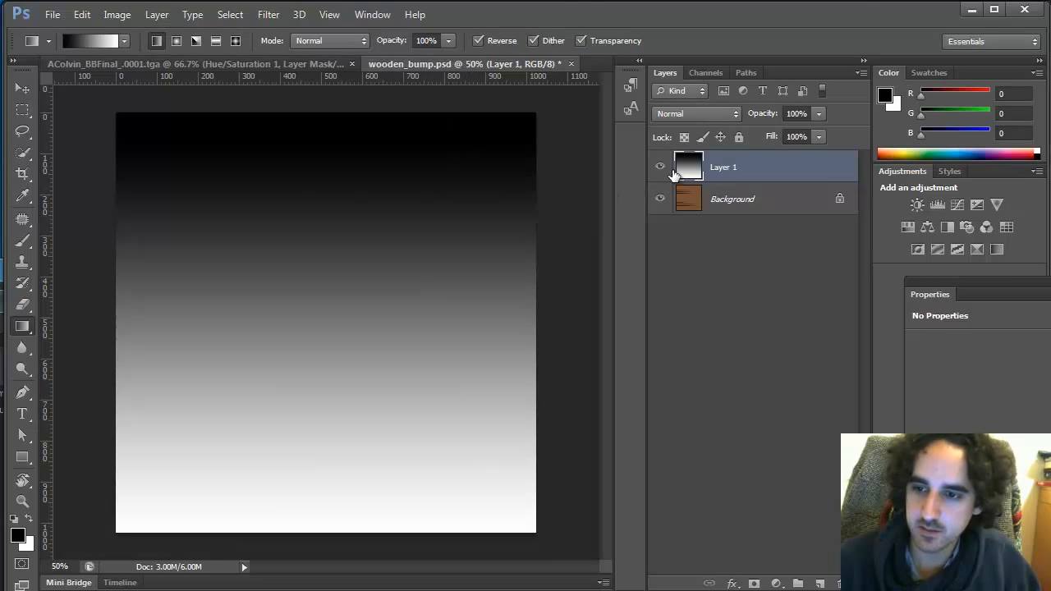
pyautogui.click(840, 584)
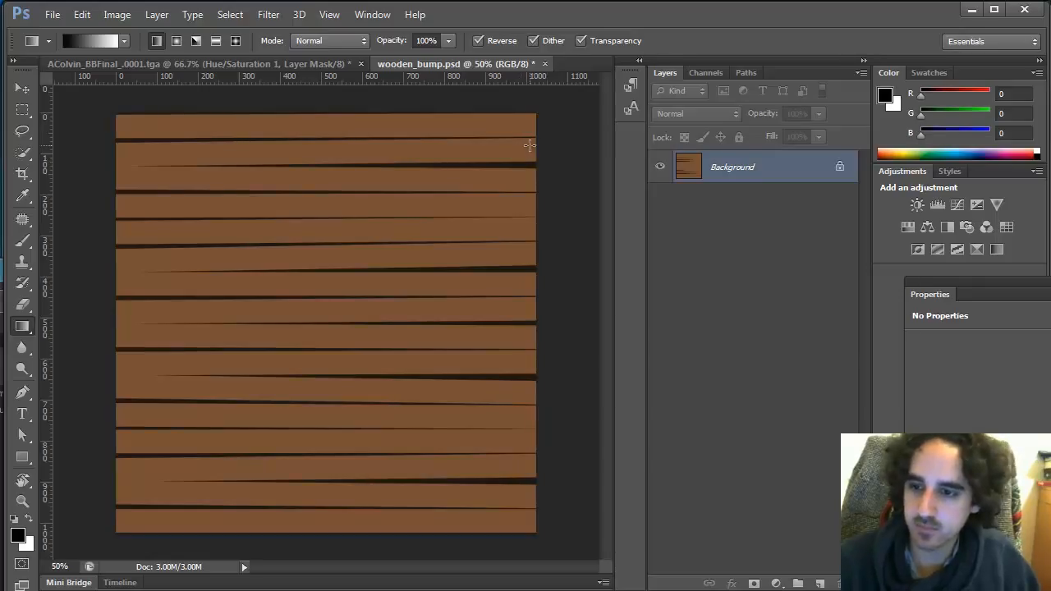
pyautogui.hotkey('ctrl', 'j')
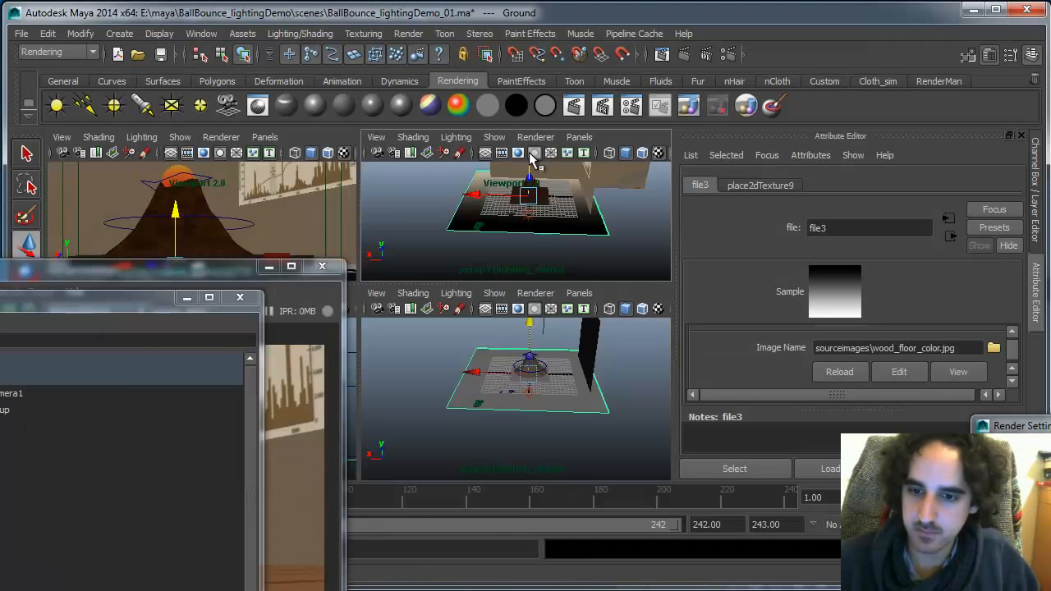
# Bring up the Render View window to examine the last render of the scene
pyautogui.moveTo(271, 244); pyautogui.dragTo(601, 77)
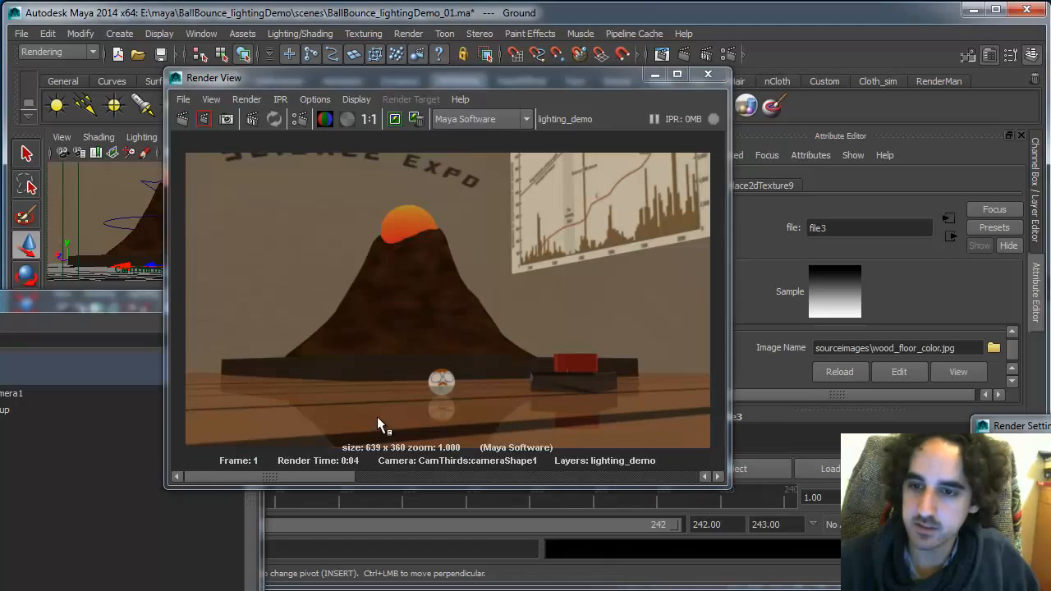
pyautogui.moveTo(608, 78); pyautogui.dragTo(312, 519)
pyautogui.hotkey('alt', 'Tab')
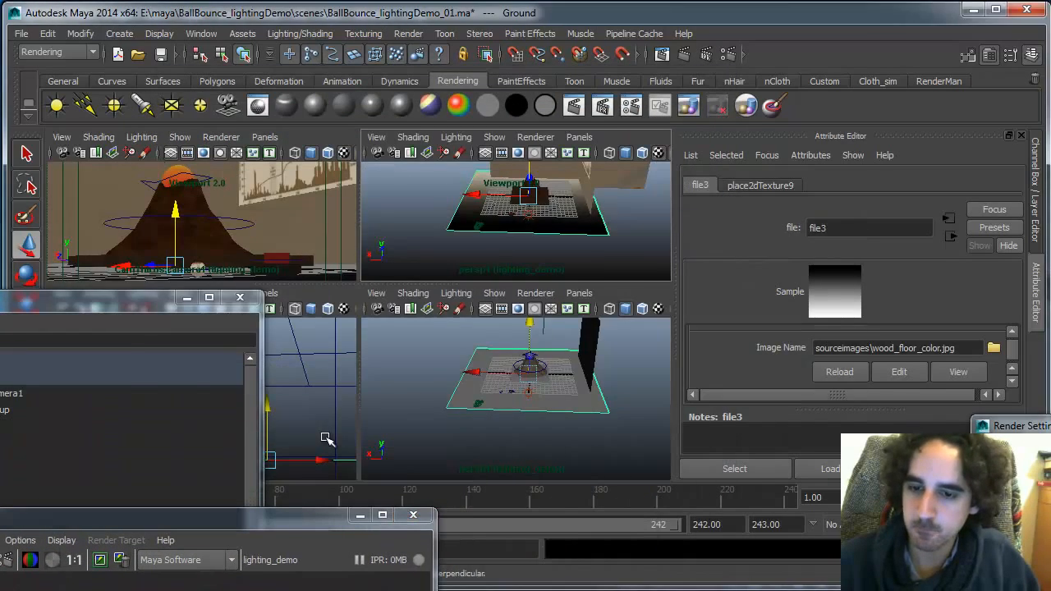
pyautogui.hotkey('alt', 'Tab')
pyautogui.hotkey('alt', 'Tab')
pyautogui.hotkey('alt', 'Tab')
pyautogui.hotkey('alt', 'Tab')
pyautogui.hotkey('alt', 'Tab')
pyautogui.hotkey('alt', 'Tab')
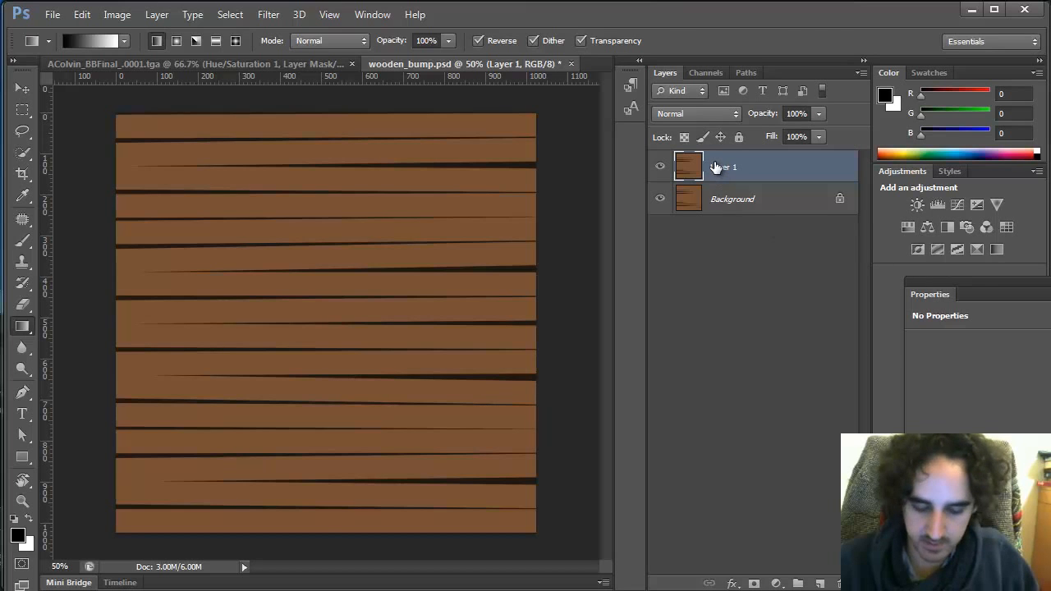
# Free-transform the plank copy to about 52% scale, tilt it slightly and place it at the upper right
pyautogui.hotkey('ctrl', 't')
pyautogui.moveTo(116, 532); pyautogui.dragTo(345, 357)
pyautogui.moveTo(555, 320); pyautogui.dragTo(594, 290)
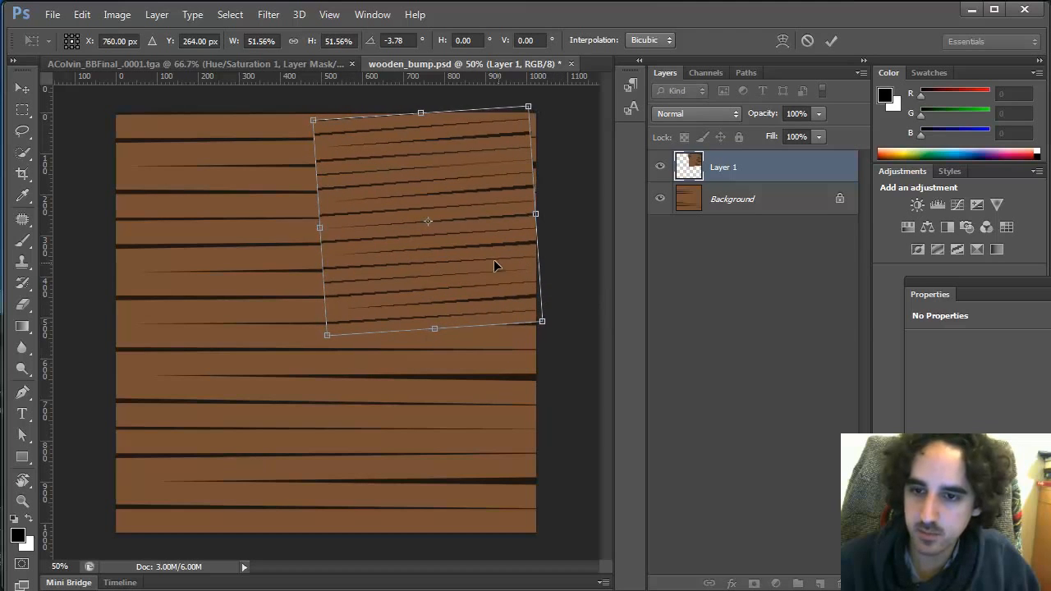
pyautogui.moveTo(495, 265); pyautogui.dragTo(508, 253)
pyautogui.moveTo(567, 328); pyautogui.dragTo(546, 347)
pyautogui.press('Return')
# Trim the plank copy to a thin sliver at the top-right edge by deleting everything outside a polygonal selection
pyautogui.press('z')
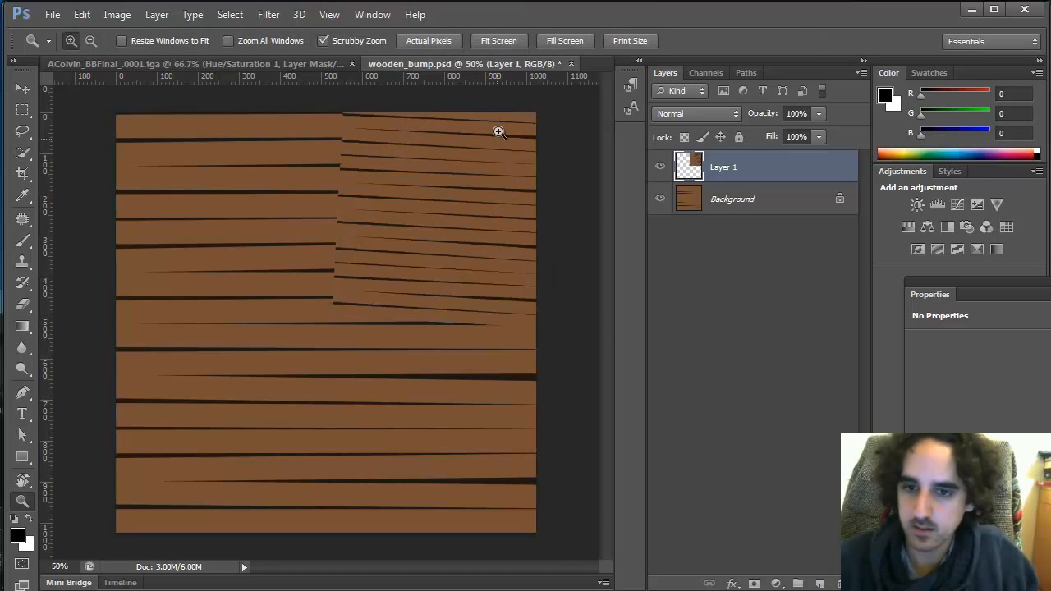
pyautogui.click(501, 133)
pyautogui.moveTo(502, 263); pyautogui.dragTo(499, 282)
pyautogui.press('l')
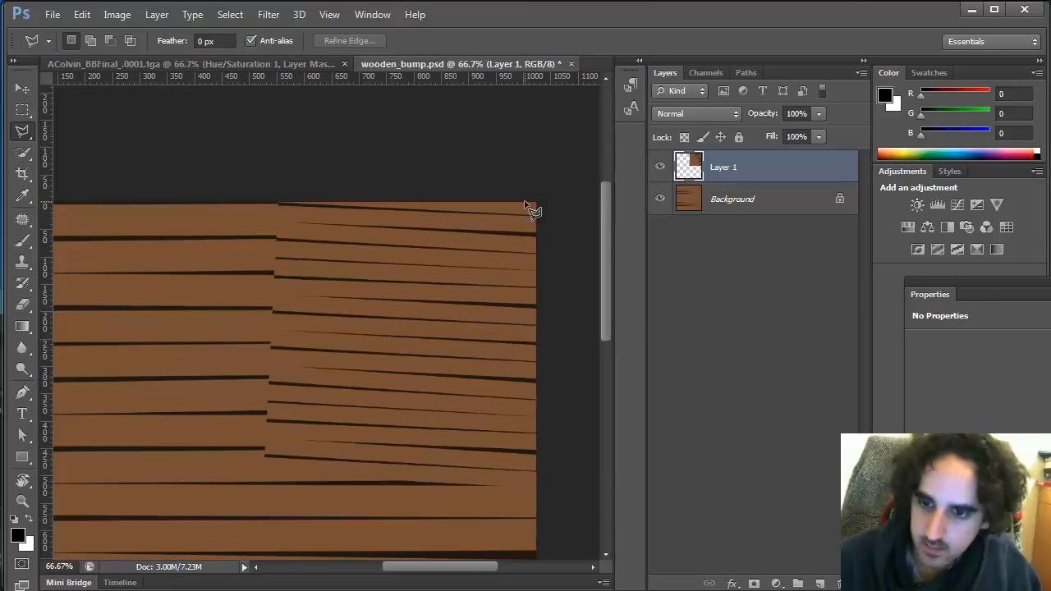
pyautogui.click(536, 234)
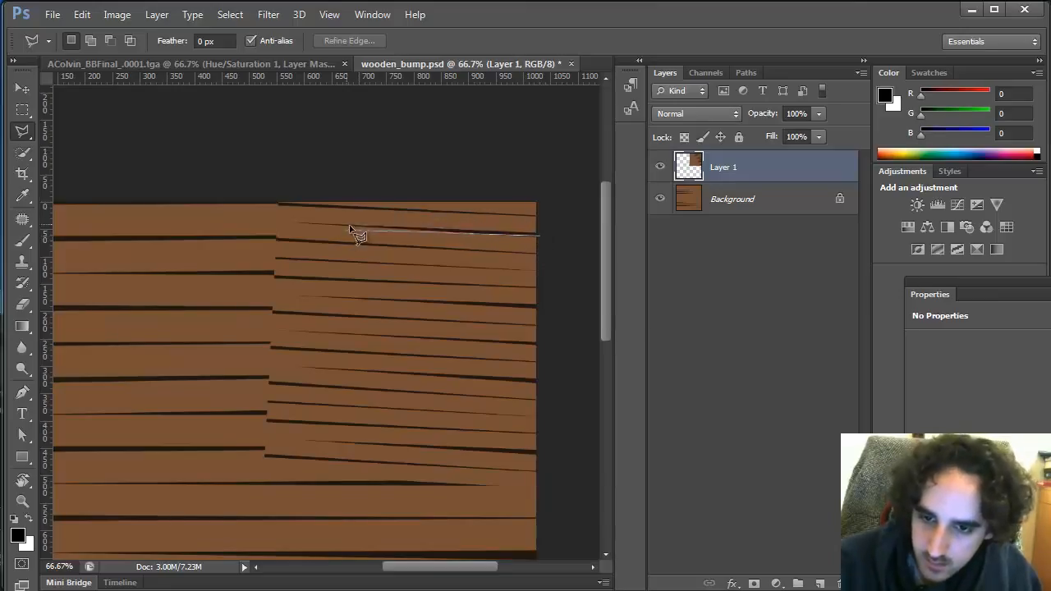
pyautogui.click(427, 229)
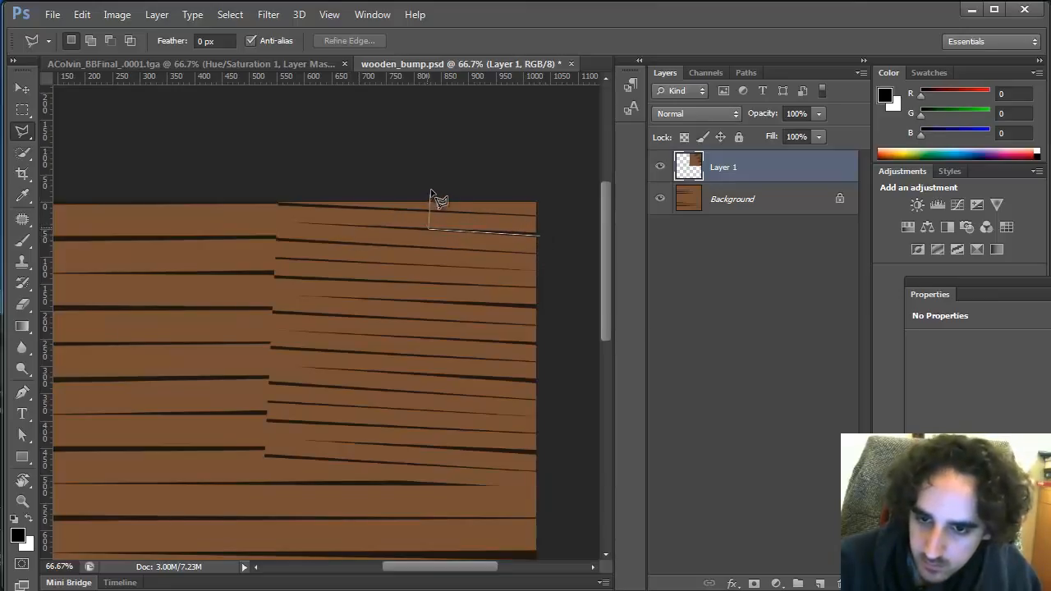
pyautogui.doubleClick(559, 186)
pyautogui.hotkey('ctrl', 'shift', 'i')
pyautogui.press('Delete')
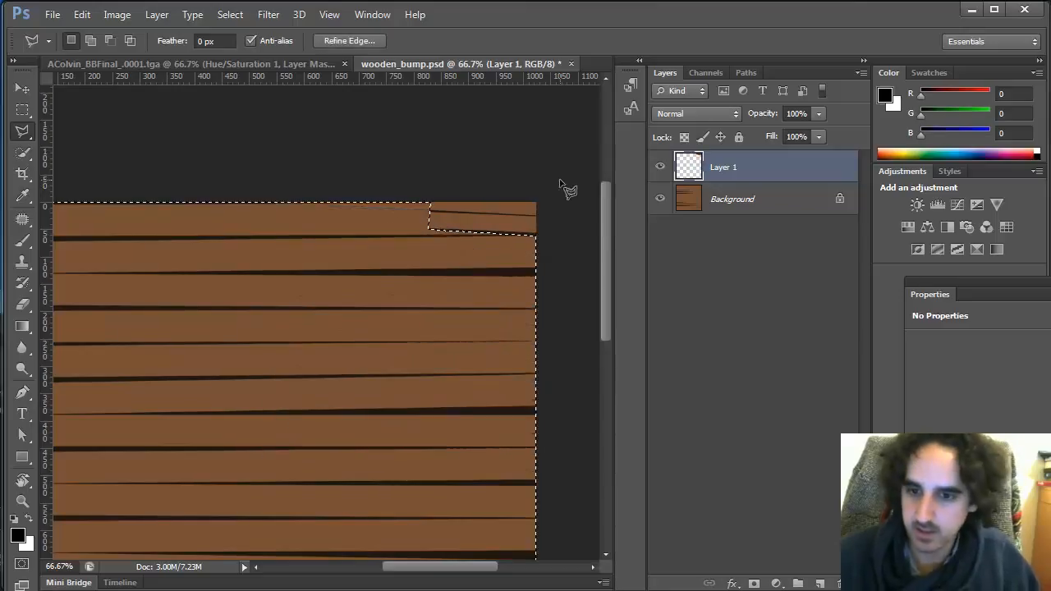
pyautogui.hotkey('ctrl', 'd')
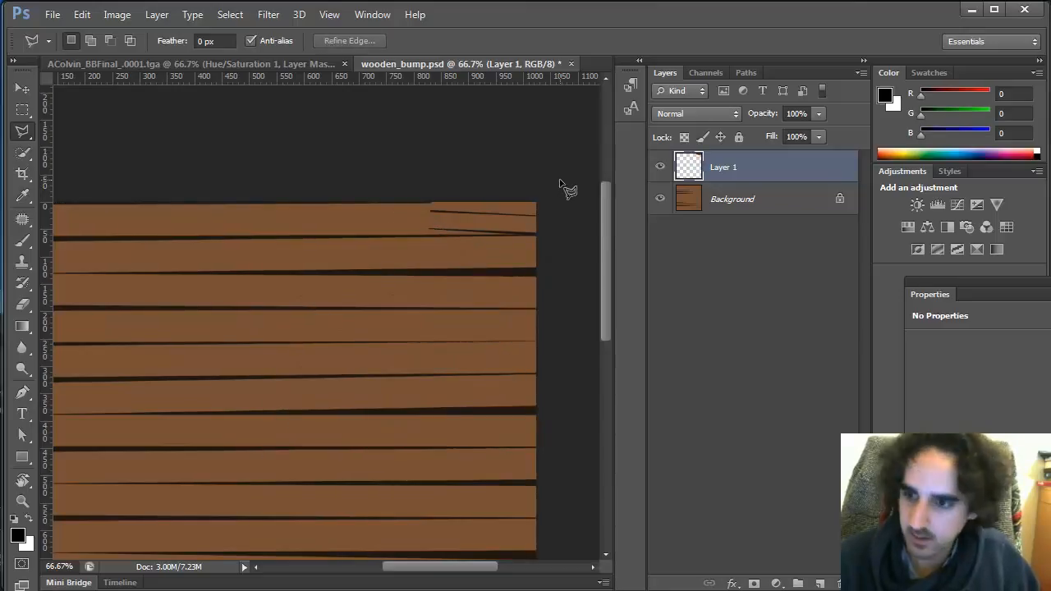
# Sample the dark seam colour from a plank gap
pyautogui.doubleClick(797, 162)
pyautogui.press('Escape')
pyautogui.press('z')
pyautogui.click(479, 209)
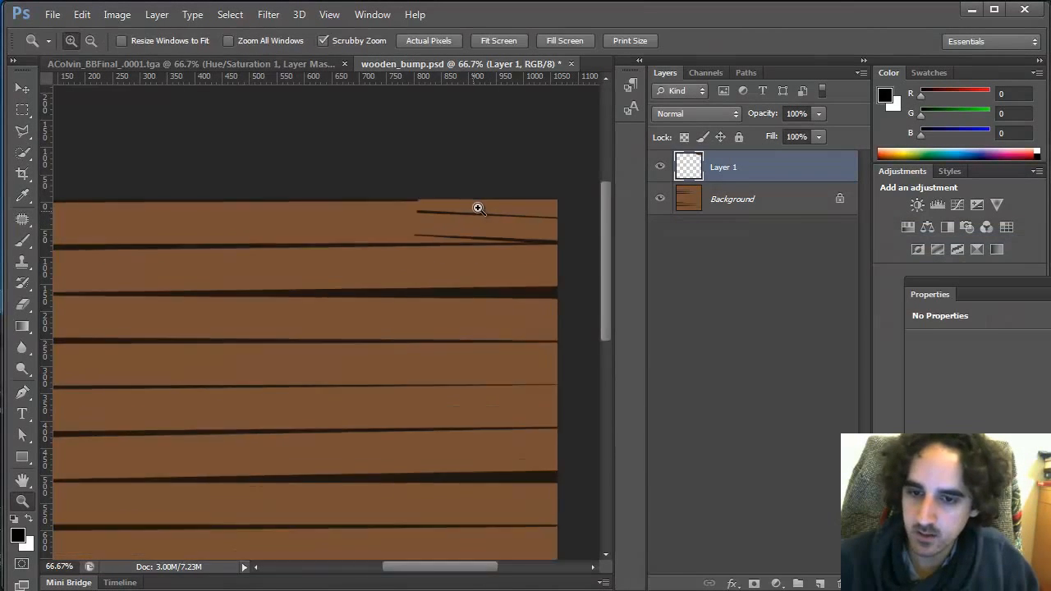
pyautogui.click(478, 208)
pyautogui.click(483, 197)
pyautogui.press('b')
pyautogui.keyDown('alt'); pyautogui.click(472, 394); pyautogui.keyUp('alt')
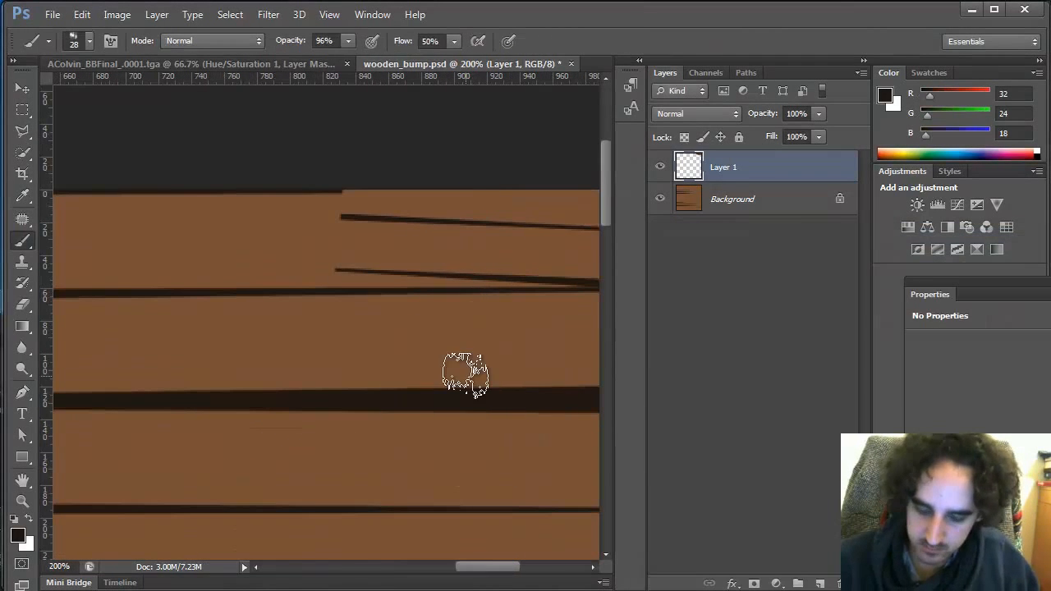
# Fill a thin polygonal wedge at the sliver's left end with the dark seam colour
pyautogui.press('l')
pyautogui.click(342, 217)
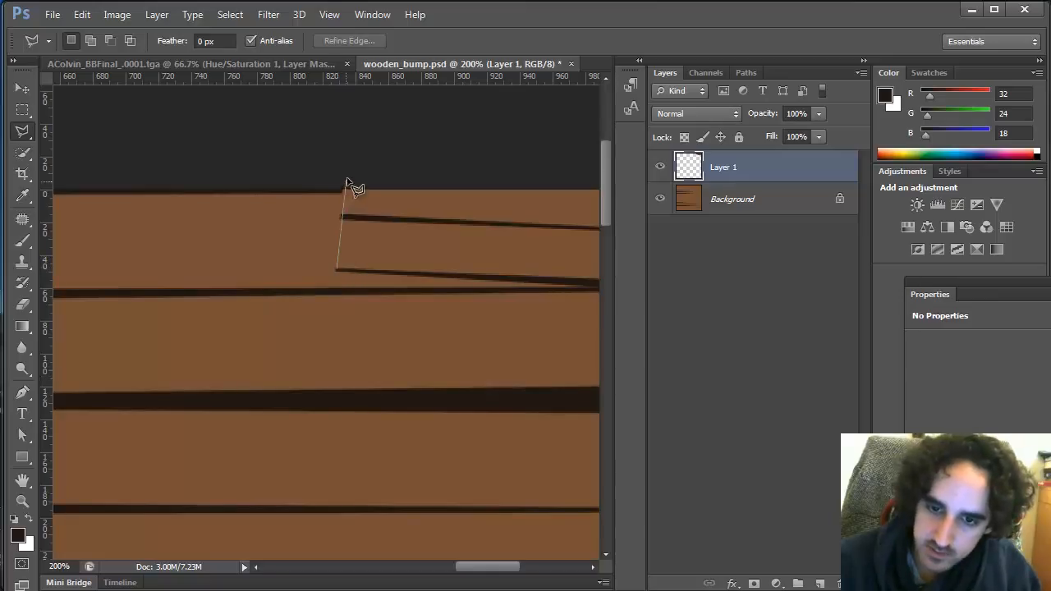
pyautogui.click(344, 181)
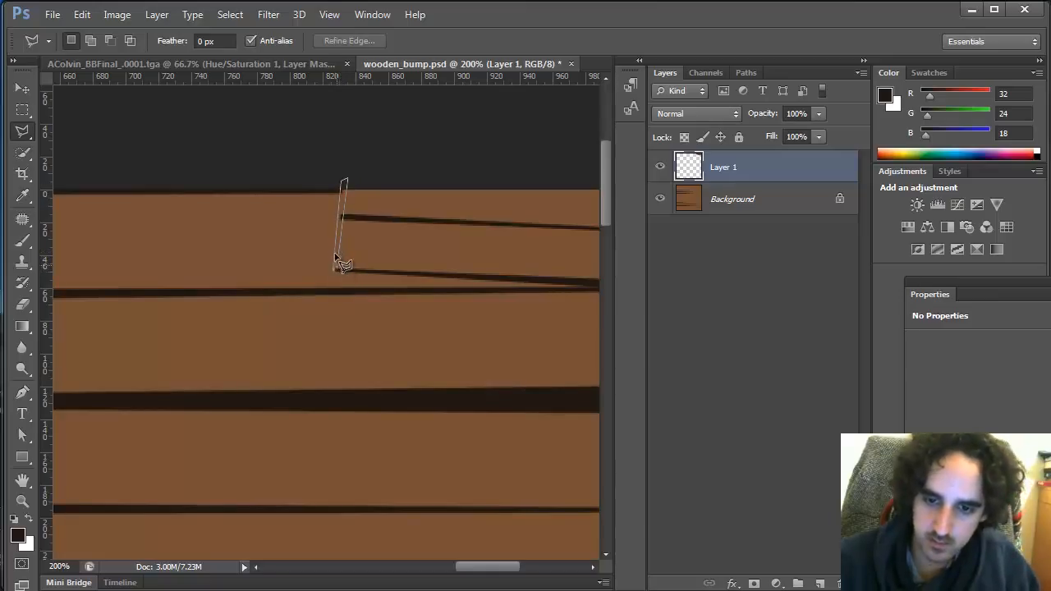
pyautogui.click(336, 264)
pyautogui.press('i')
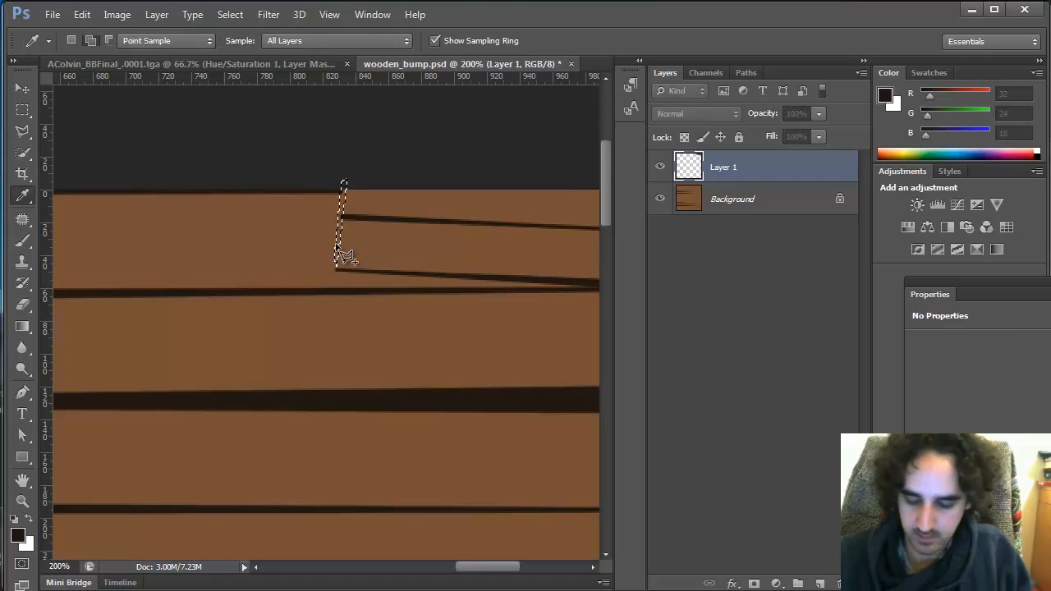
pyautogui.press('l')
pyautogui.hotkey('alt', 'BackSpace')
pyautogui.hotkey('ctrl', 'd')
pyautogui.keyDown('alt'); pyautogui.click(502, 299); pyautogui.keyUp('alt')
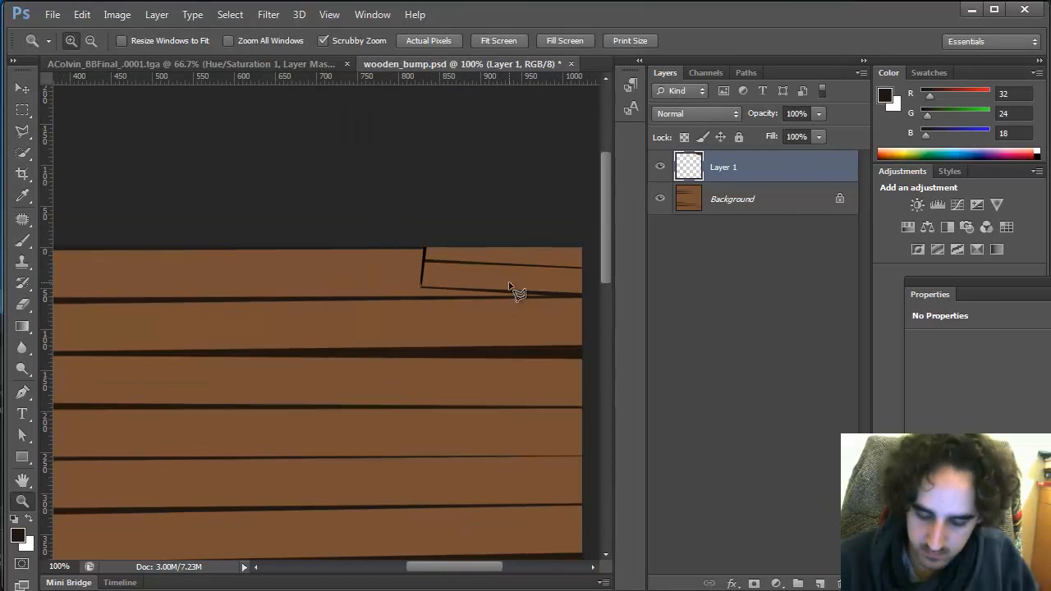
# Fill the wedge selection at the sliver's left end with black
pyautogui.doubleClick(423, 283)
pyautogui.hotkey('shift', 'BackSpace')
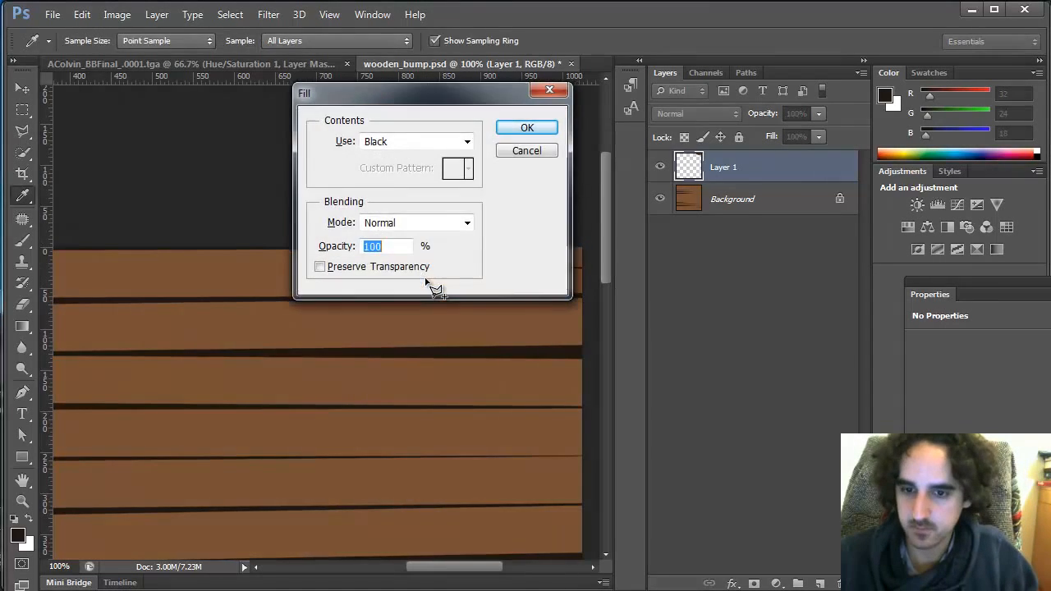
pyautogui.press('Return')
pyautogui.hotkey('ctrl', 'd')
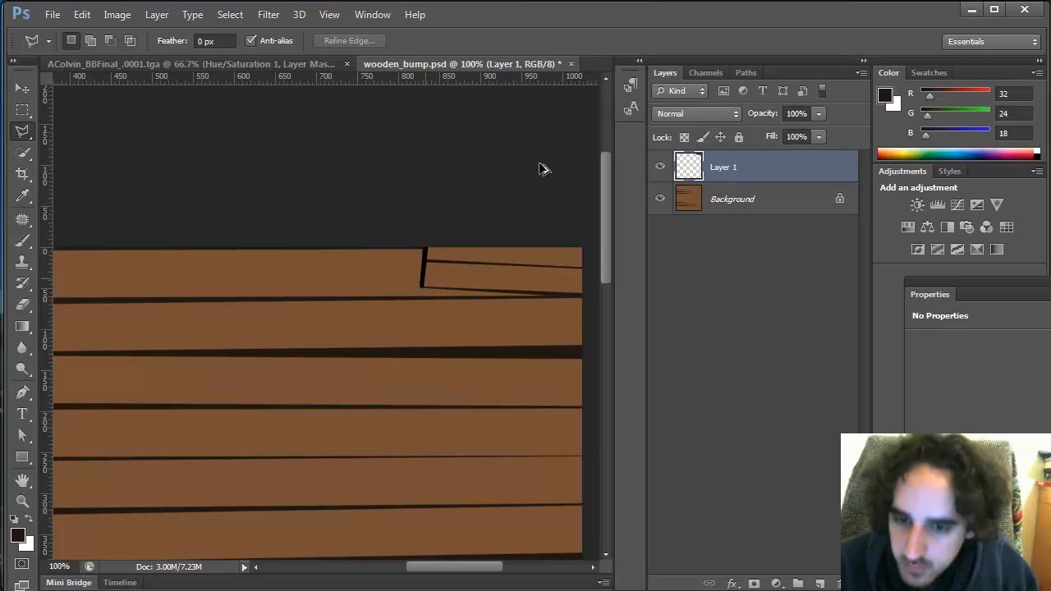
# Reselect the wedge and refill it with the foreground seam colour instead
pyautogui.hotkey('ctrl', 'shift', 'd')
pyautogui.hotkey('shift', 'BackSpace')
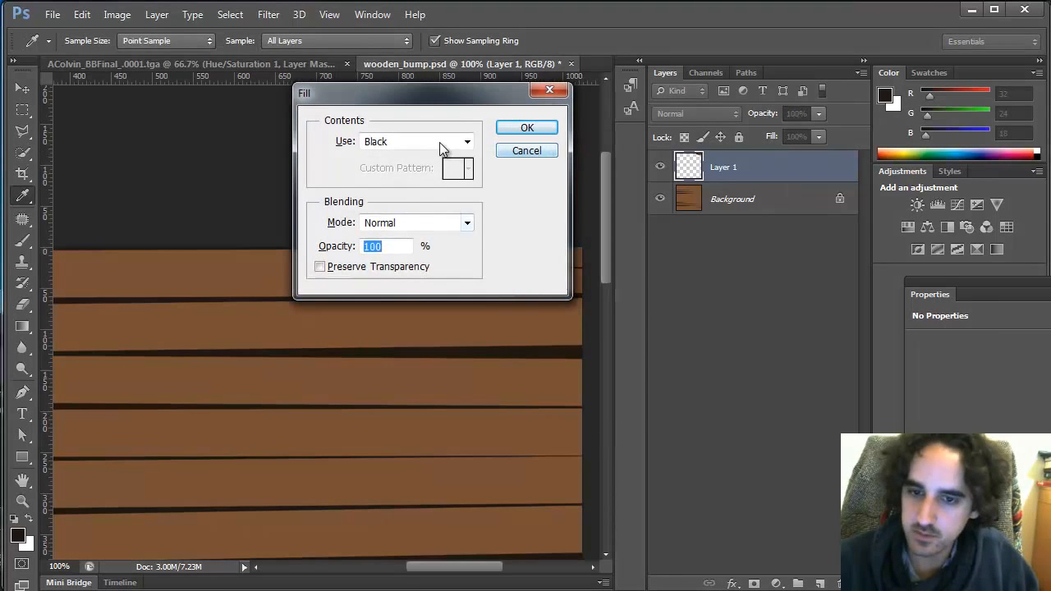
pyautogui.click(439, 142)
pyautogui.click(435, 160)
pyautogui.press('Return')
pyautogui.hotkey('ctrl', 'd')
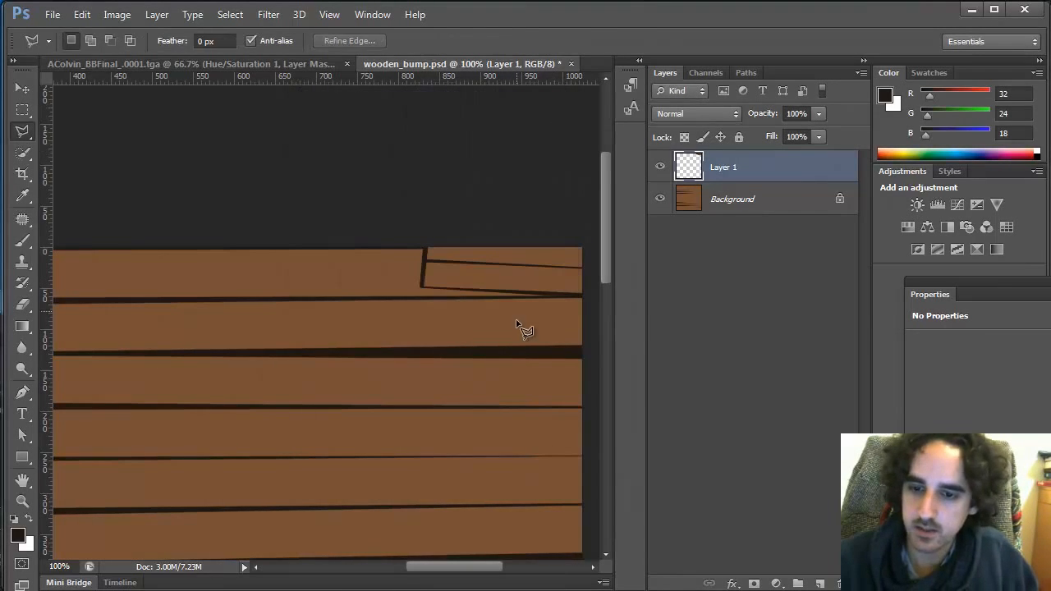
# Export the texture for web as JPEG, overwriting wood_floor_color.jpg in sourceimages
pyautogui.press('z')
pyautogui.keyDown('alt'); pyautogui.click(535, 306); pyautogui.keyUp('alt')
pyautogui.keyDown('alt'); pyautogui.click(536, 302); pyautogui.keyUp('alt')
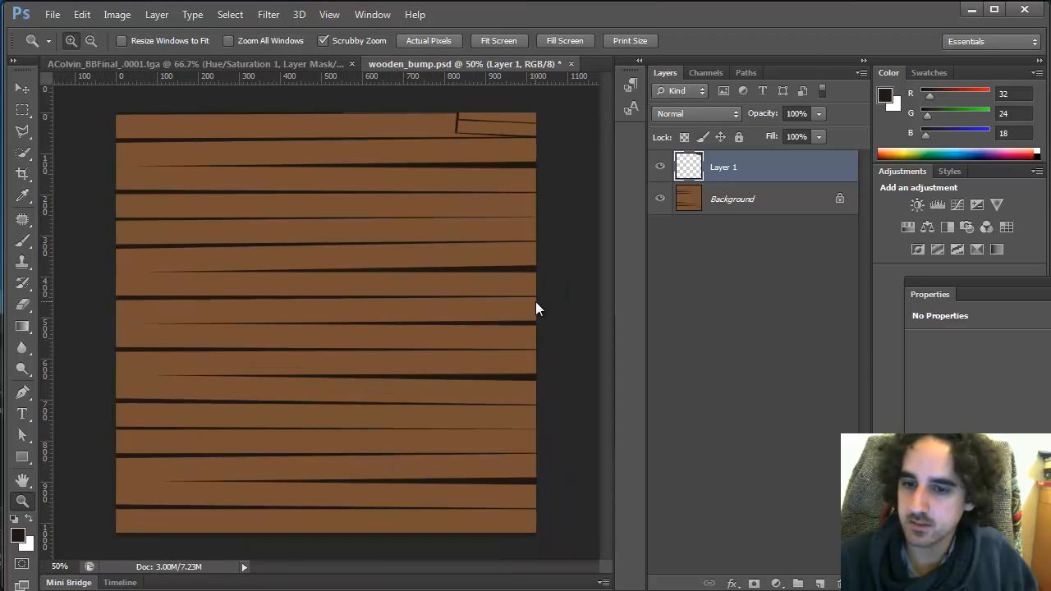
pyautogui.hotkey('ctrl', 'alt', 'shift', 's')
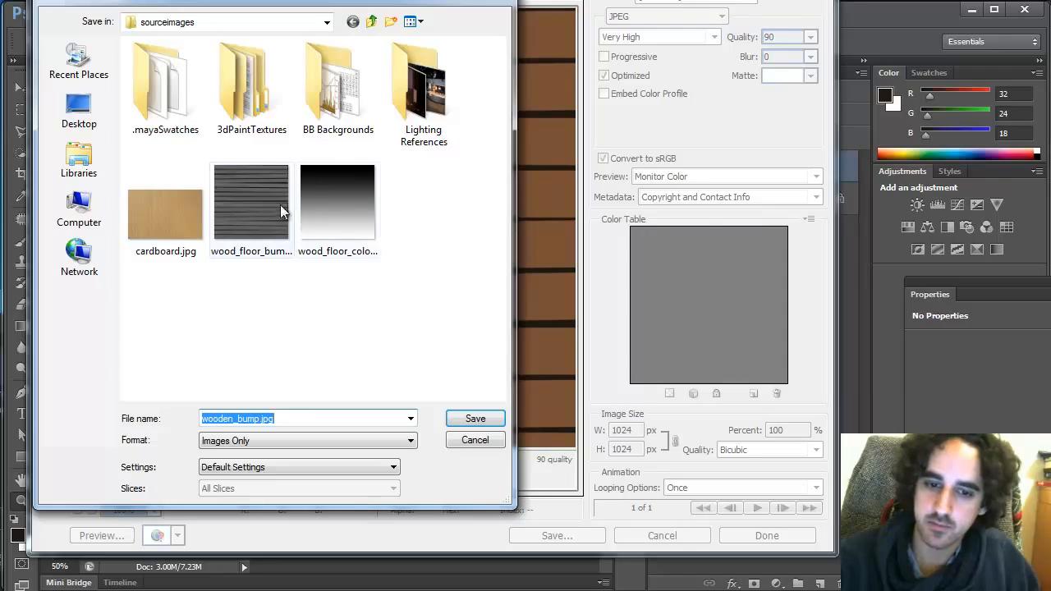
pyautogui.click(361, 225)
pyautogui.click(475, 419)
pyautogui.click(541, 295)
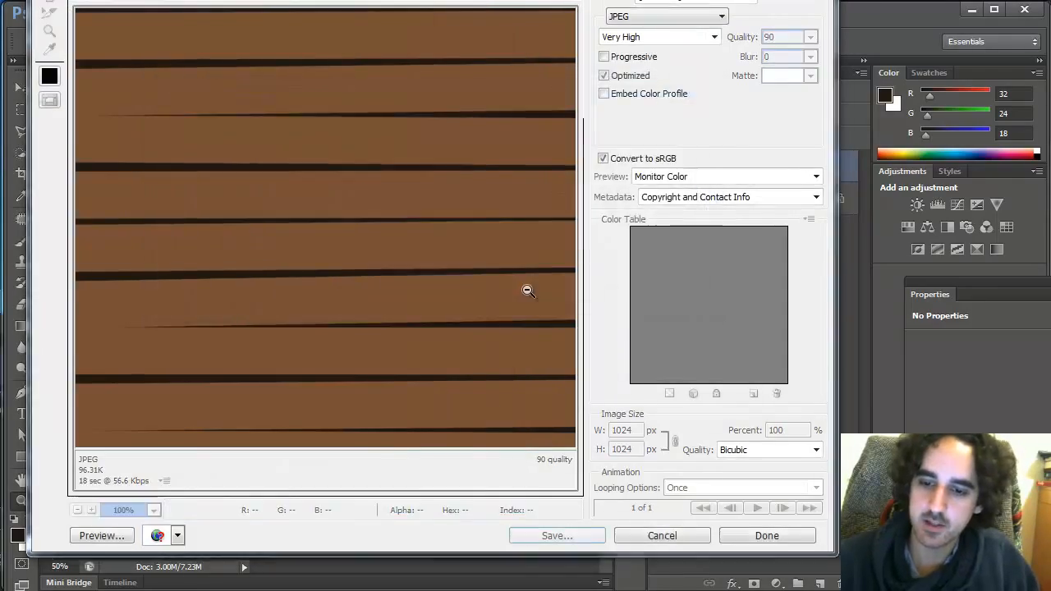
# Switch to Maya and re-render the scene in the Render View
pyautogui.hotkey('alt', 'Tab')
pyautogui.hotkey('alt', 'Tab')
pyautogui.hotkey('alt', 'Tab')
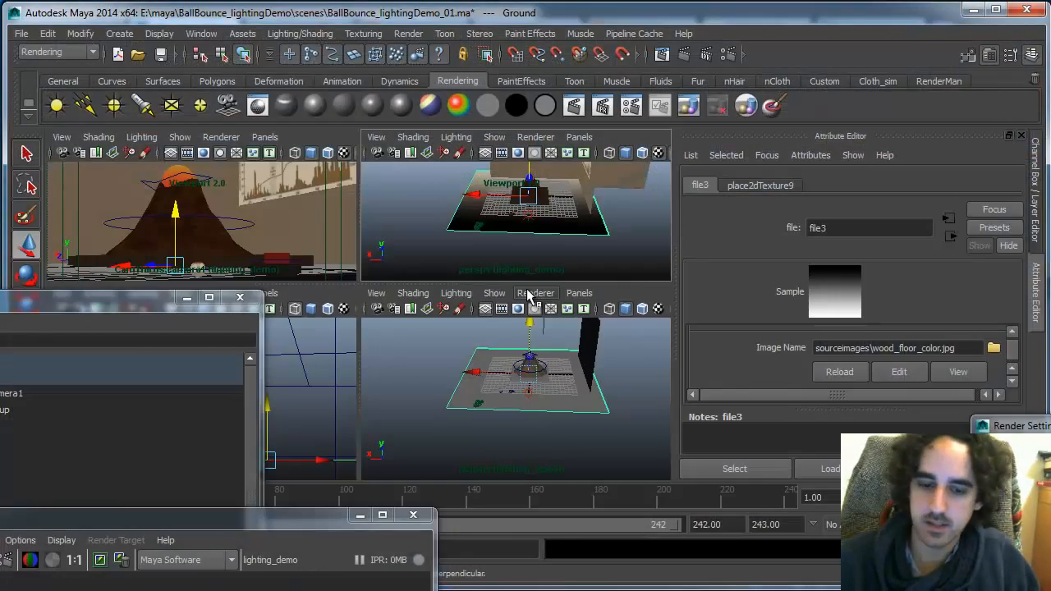
pyautogui.moveTo(146, 518); pyautogui.dragTo(391, 103)
pyautogui.click(134, 141)
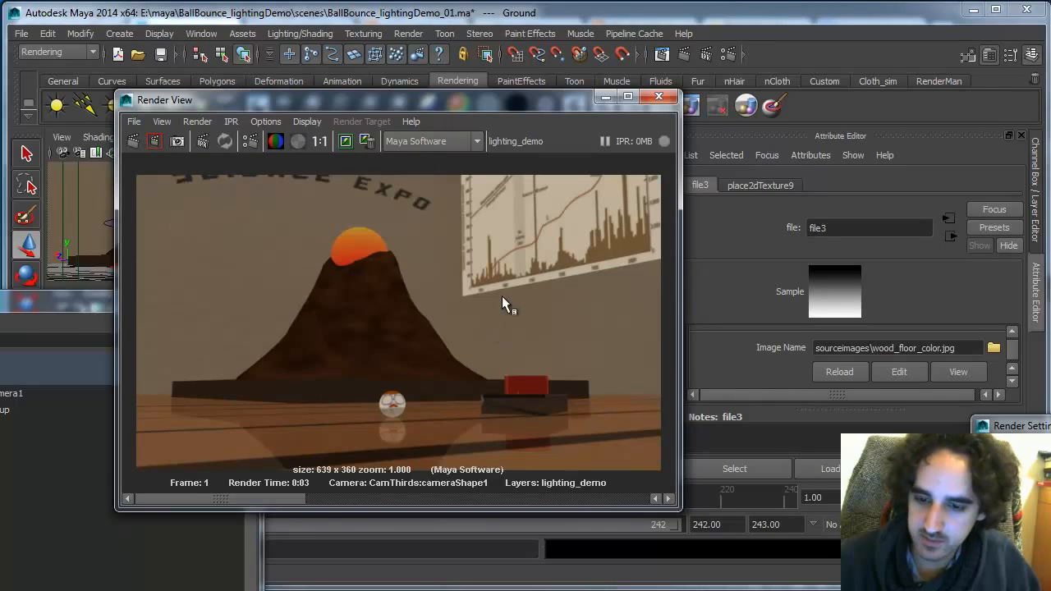
pyautogui.click(356, 143)
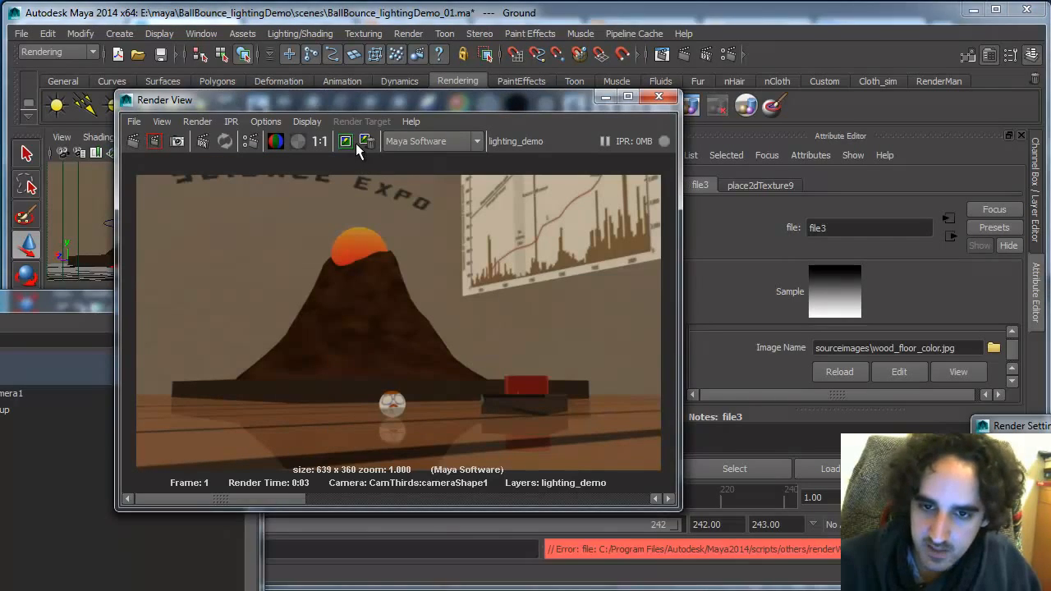
pyautogui.moveTo(284, 494); pyautogui.dragTo(168, 500)
# Switch back to Photoshop and move the plank sliver layer down onto the second board row
pyautogui.hotkey('alt', 'Tab')
pyautogui.hotkey('alt', 'Tab')
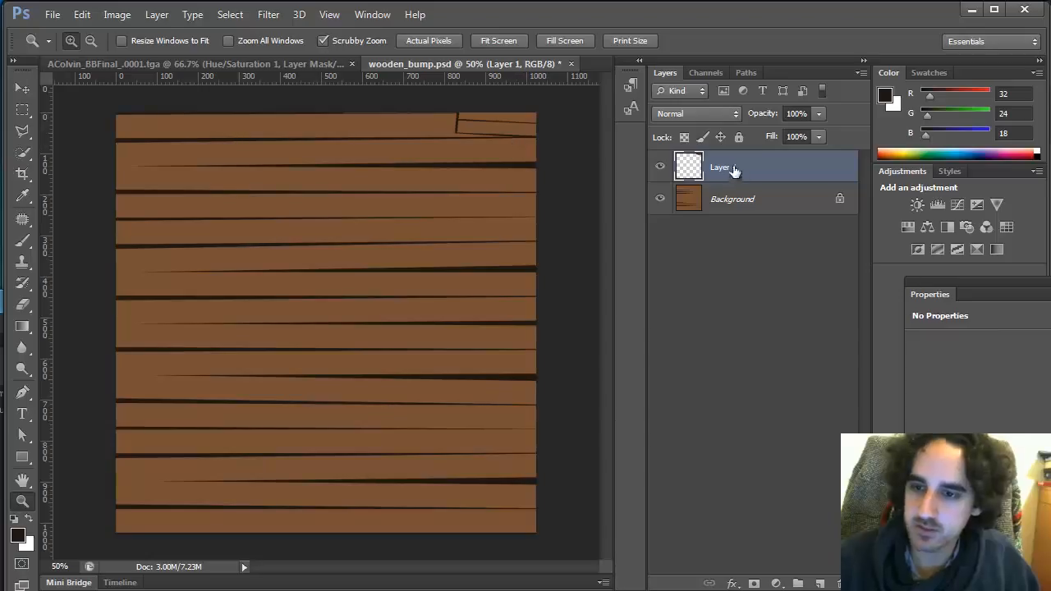
pyautogui.press('v')
pyautogui.moveTo(529, 115); pyautogui.dragTo(531, 144)
pyautogui.press('l')
pyautogui.click(459, 165)
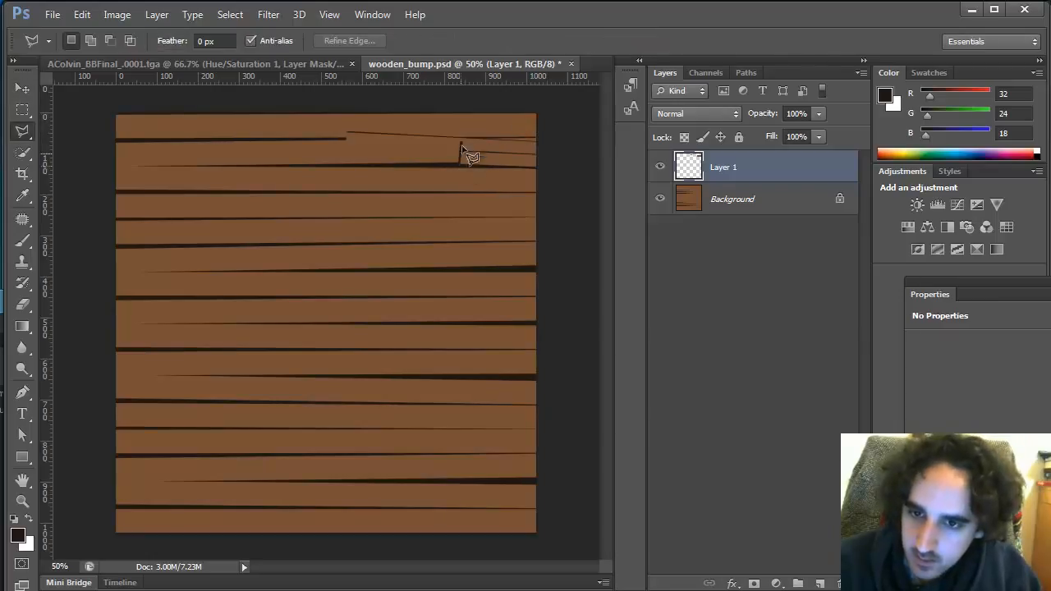
pyautogui.click(461, 142)
pyautogui.click(561, 145)
pyautogui.click(561, 114)
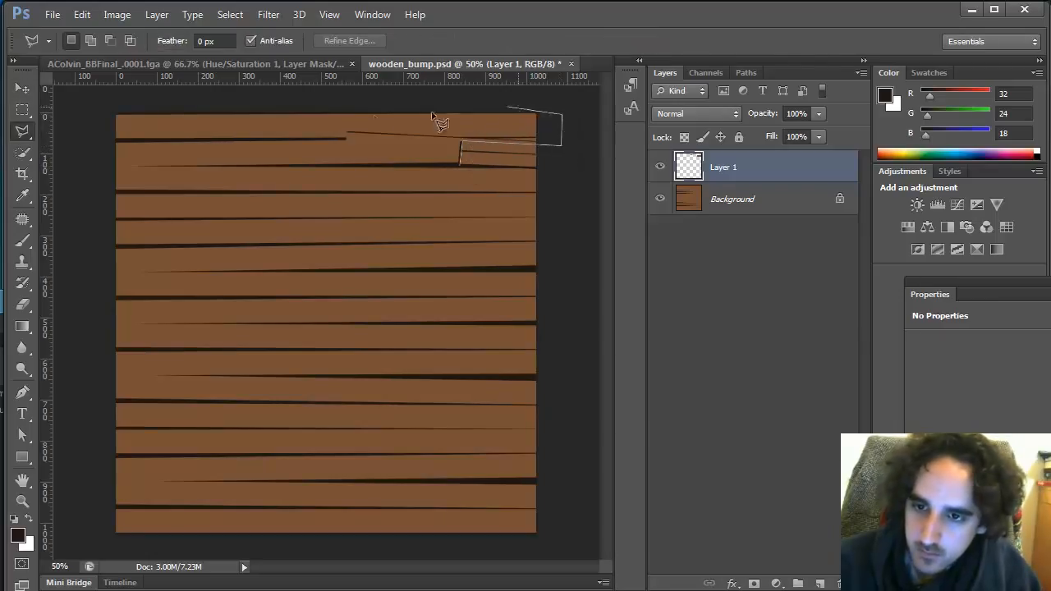
pyautogui.doubleClick(331, 107)
pyautogui.keyDown('shift'); pyautogui.click(327, 105); pyautogui.keyUp('shift')
pyautogui.click(327, 167)
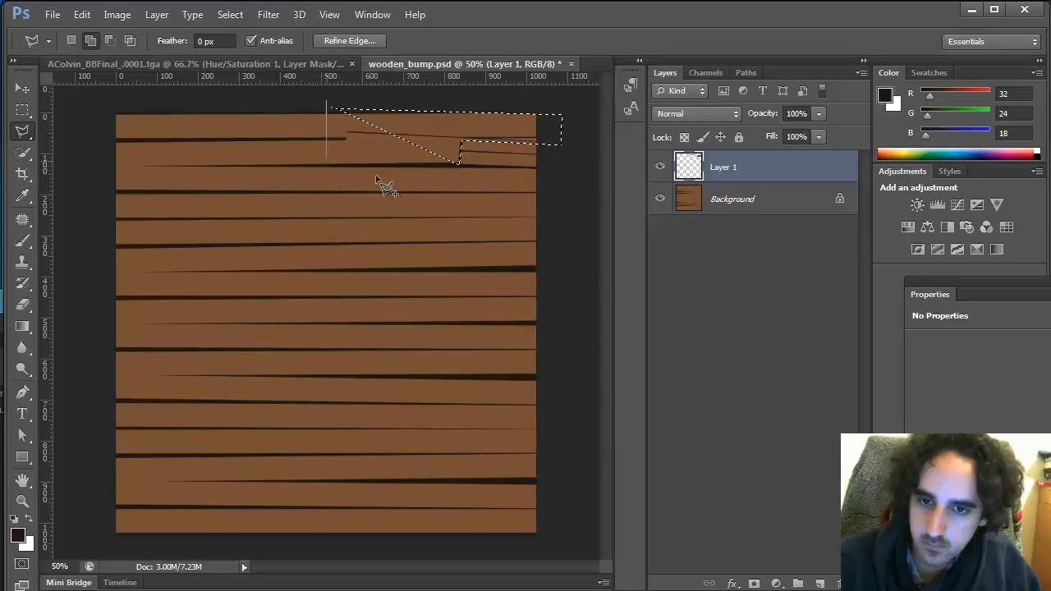
pyautogui.click(464, 184)
pyautogui.doubleClick(462, 104)
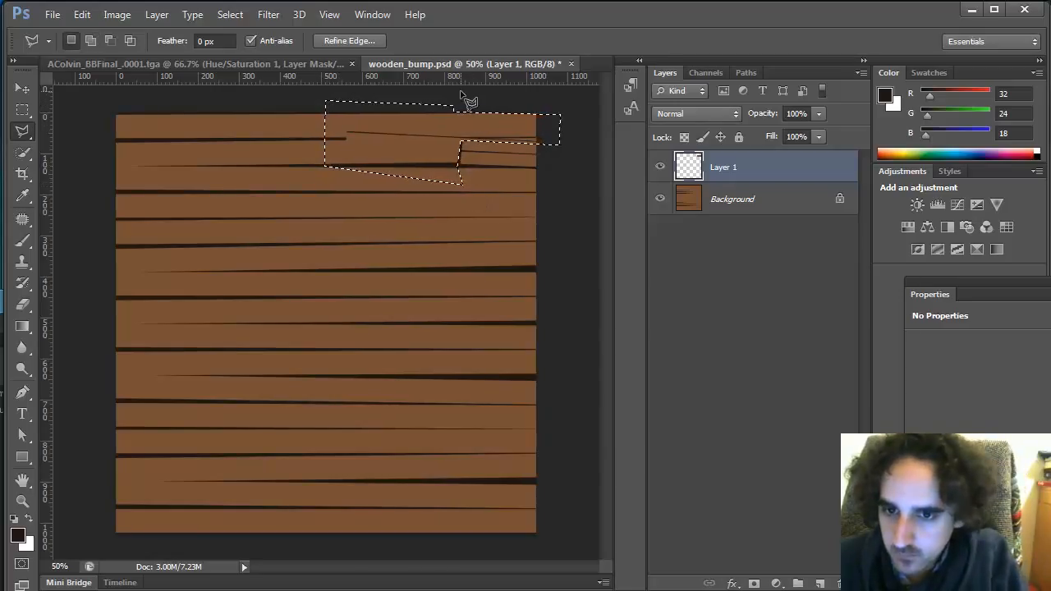
pyautogui.hotkey('ctrl', 'd')
# Fill a thin wedge at the moved sliver's left end with the dark seam colour
pyautogui.press('z')
pyautogui.click(504, 135)
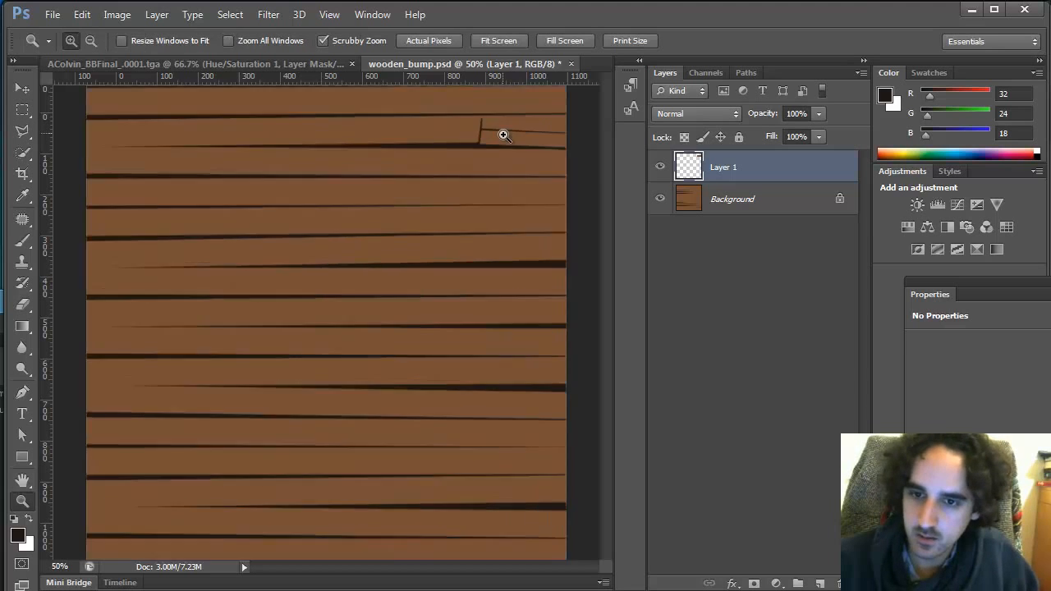
pyautogui.click(504, 135)
pyautogui.press('l')
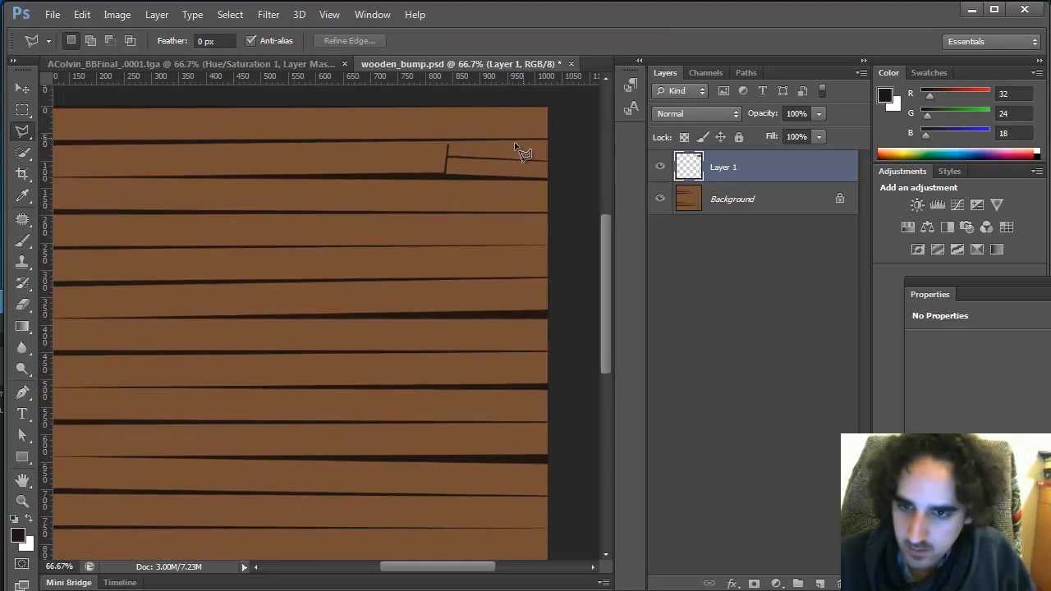
pyautogui.click(444, 174)
pyautogui.press('b')
pyautogui.press('alt')
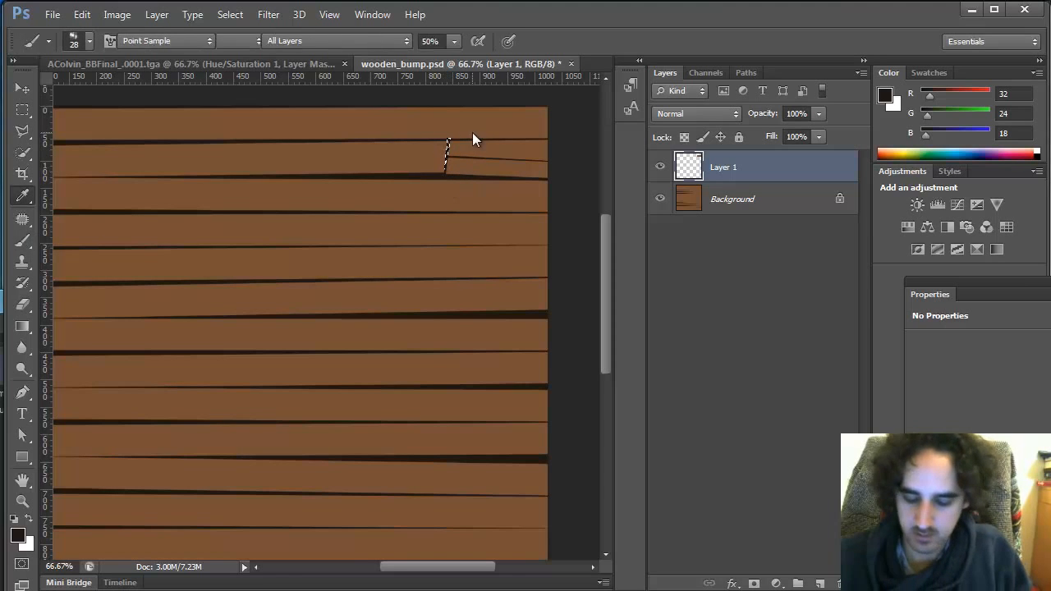
pyautogui.hotkey('alt', 'BackSpace')
pyautogui.hotkey('ctrl', 'd')
# Duplicate the sliver layer and move the copy down and left over the lower boards
pyautogui.hotkey('ctrl', 'j')
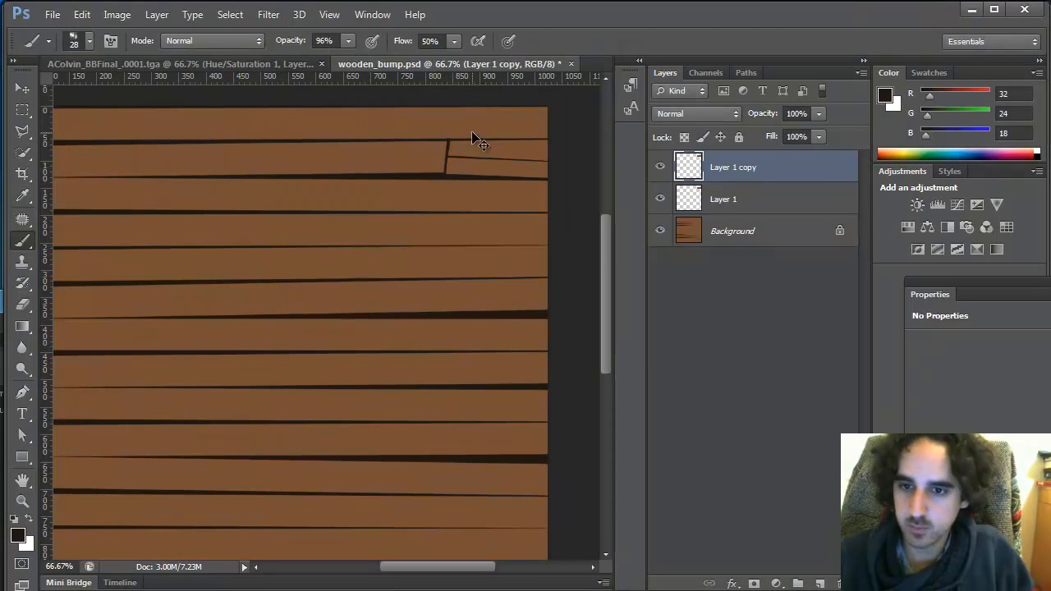
pyautogui.press('v')
pyautogui.moveTo(507, 172); pyautogui.dragTo(381, 243)
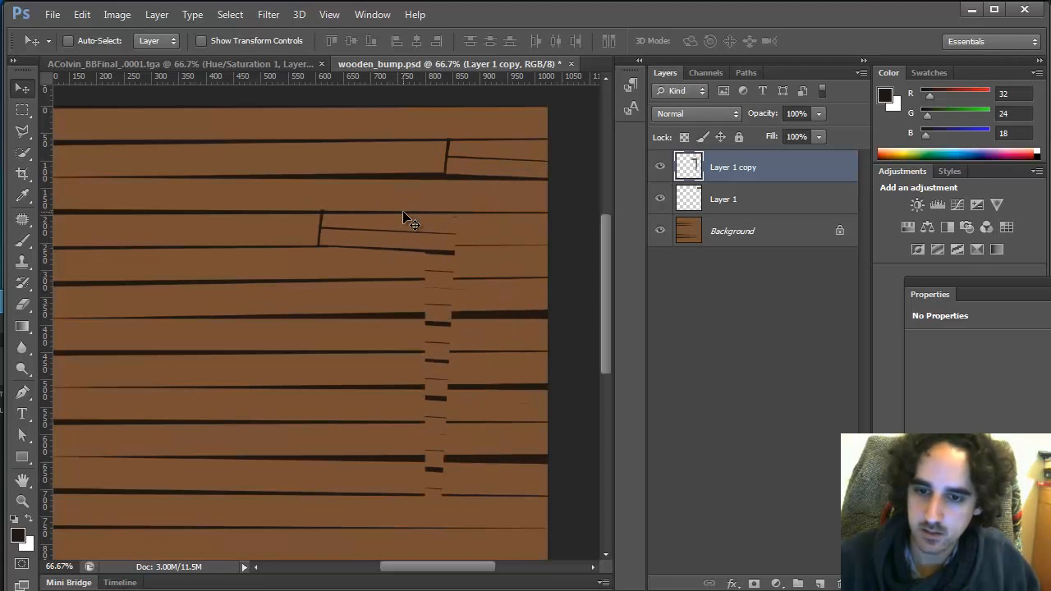
# Isolate the copied plank within a polygonal selection and apply a free transform to it
pyautogui.press('l')
pyautogui.click(318, 245)
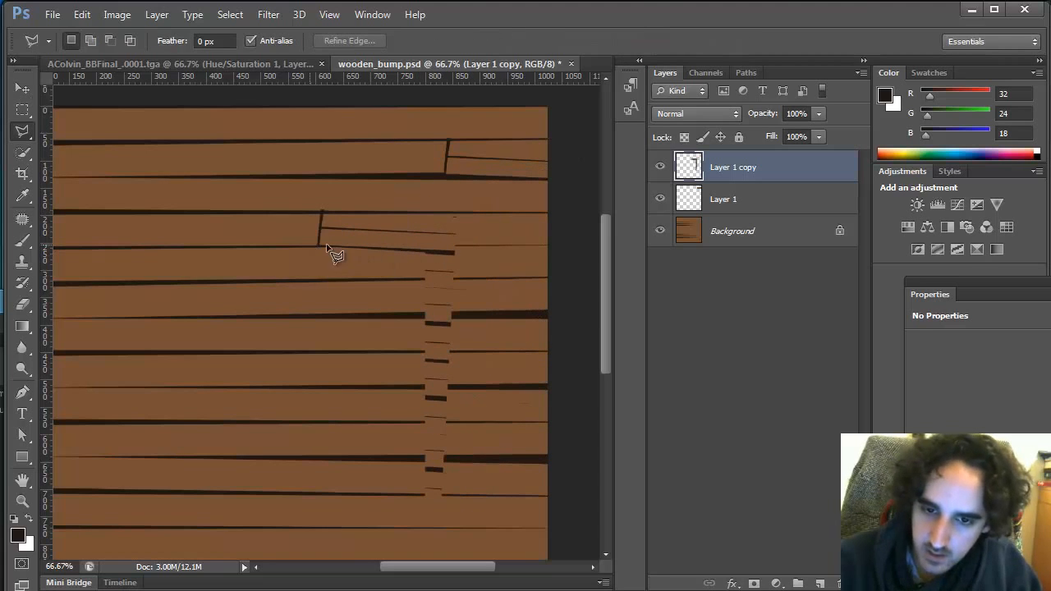
pyautogui.click(472, 255)
pyautogui.click(475, 211)
pyautogui.click(312, 198)
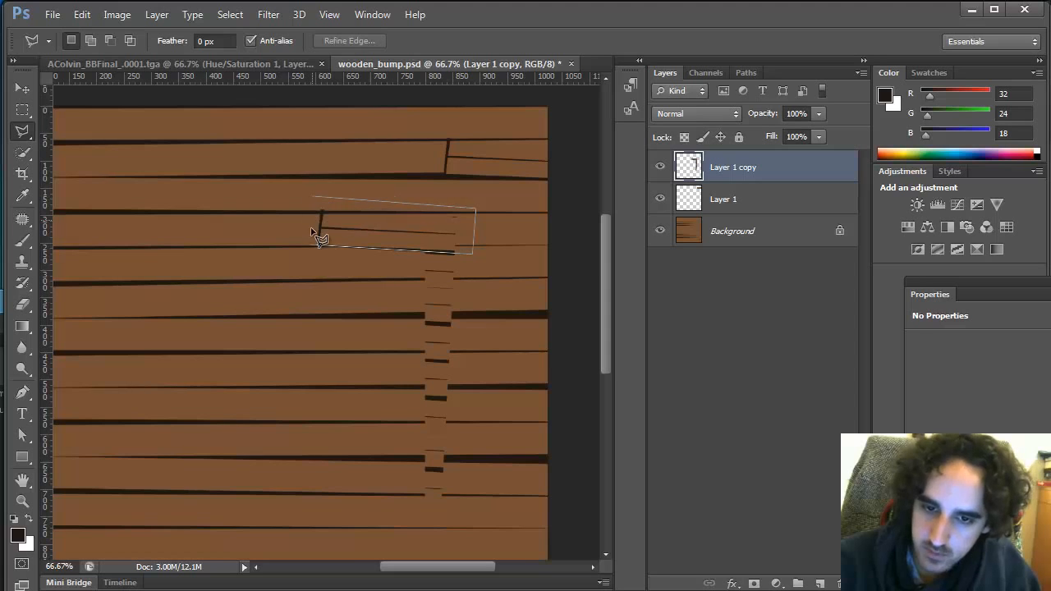
pyautogui.click(316, 244)
pyautogui.hotkey('ctrl', 't')
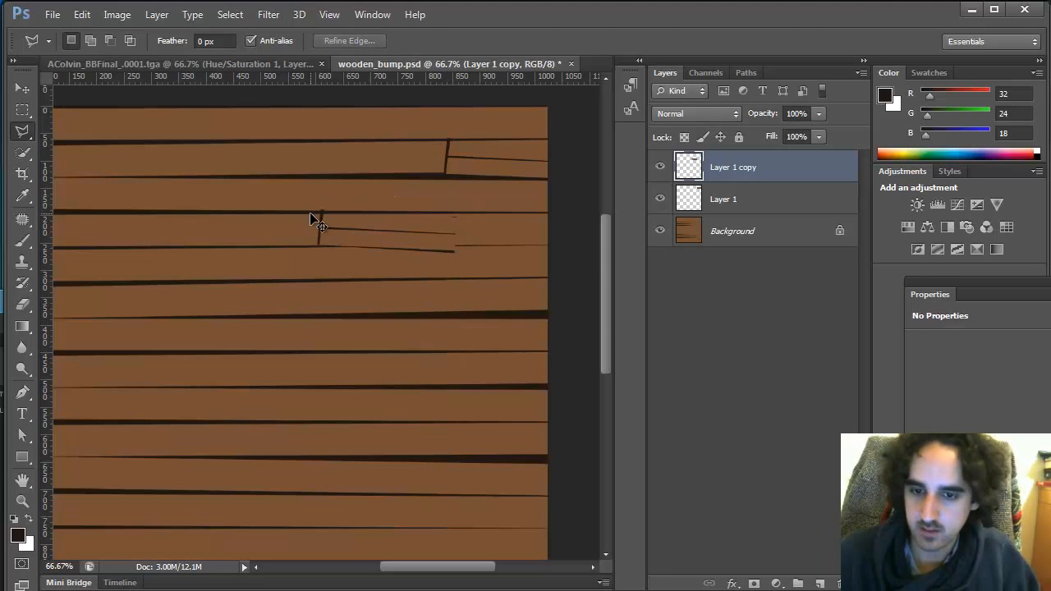
pyautogui.press('Return')
pyautogui.hotkey('ctrl', 'd')
# Free-transform the copied plank, rotating it to about 176° and placing it left of the first sliver on the second row
pyautogui.hotkey('alt', 'Tab')
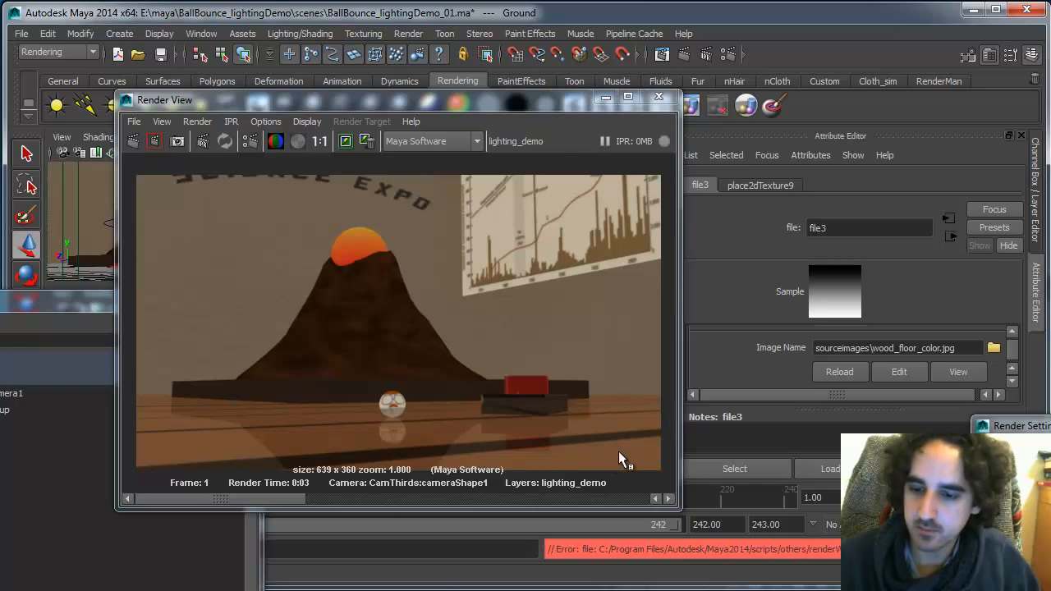
pyautogui.hotkey('alt', 'Tab')
pyautogui.hotkey('ctrl', 't')
pyautogui.moveTo(521, 346); pyautogui.dragTo(137, 146)
pyautogui.moveTo(417, 232); pyautogui.dragTo(373, 182)
pyautogui.moveTo(440, 172); pyautogui.dragTo(424, 193)
pyautogui.moveTo(387, 179); pyautogui.dragTo(390, 198)
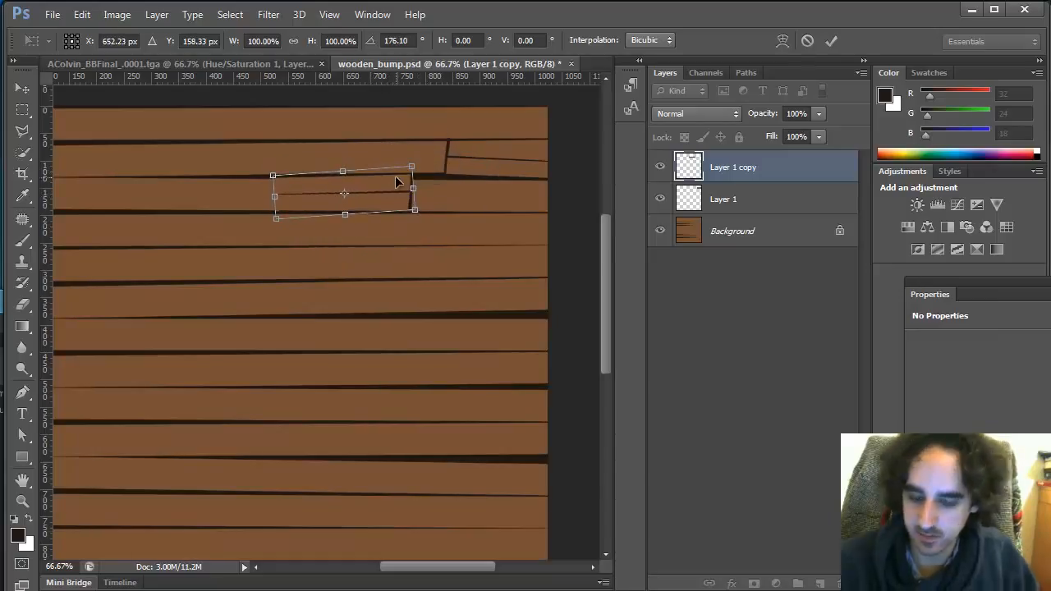
pyautogui.press('Return')
# Delete the copied plank's protruding left tip using a polygonal selection
pyautogui.press('v')
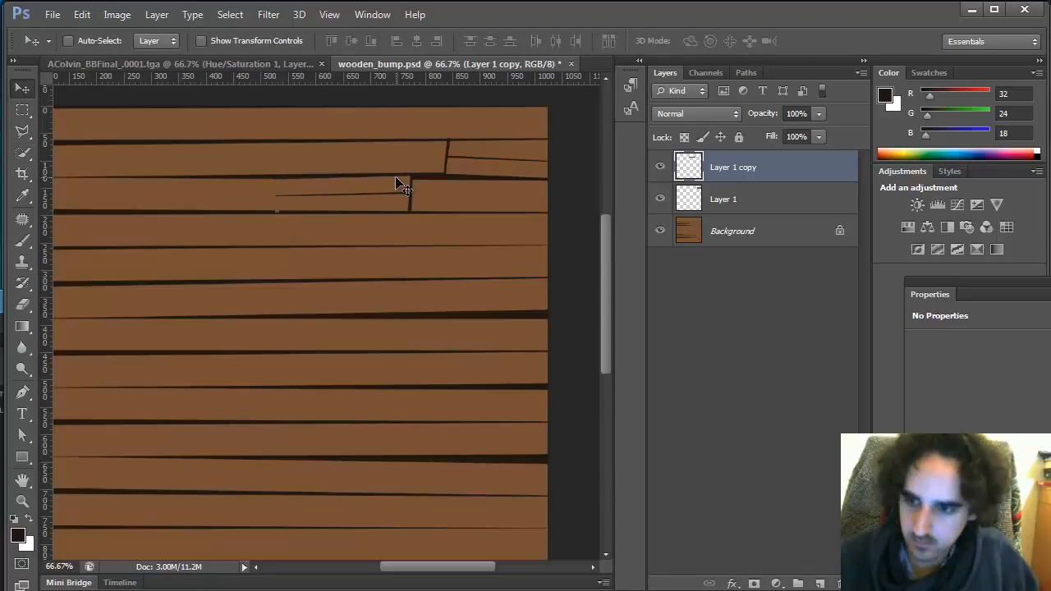
pyautogui.click(658, 170)
pyautogui.click(656, 159)
pyautogui.press('l')
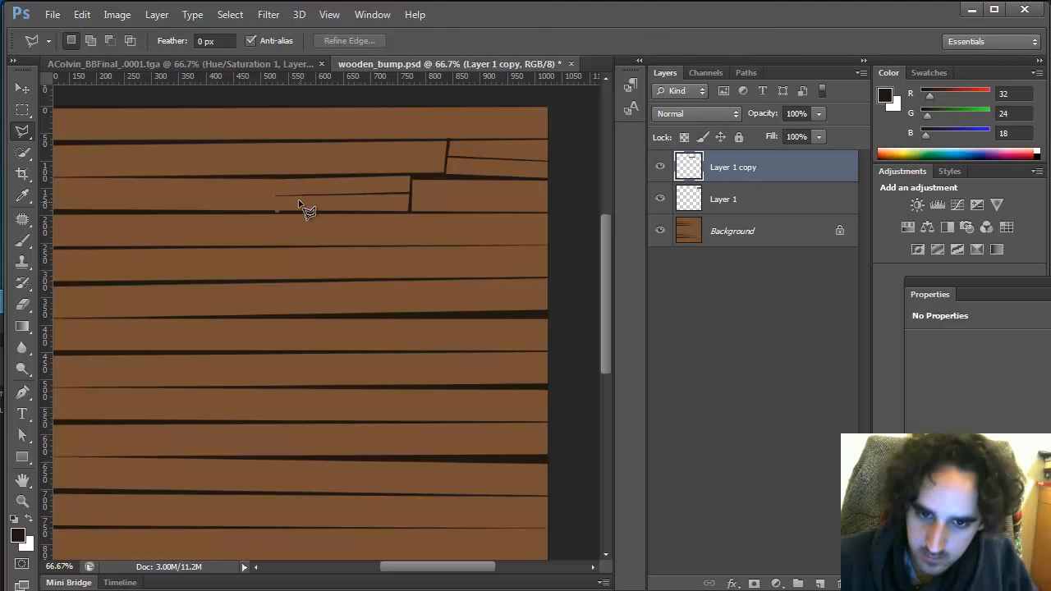
pyautogui.click(266, 201)
pyautogui.click(293, 210)
pyautogui.click(294, 226)
pyautogui.click(254, 221)
pyautogui.click(254, 214)
pyautogui.click(263, 201)
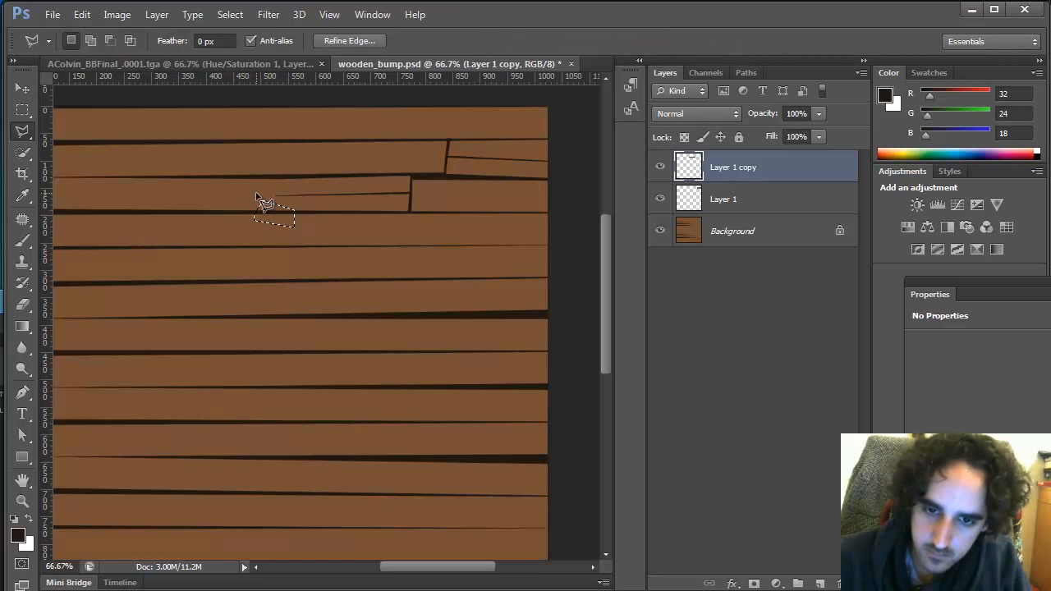
pyautogui.press('Delete')
pyautogui.hotkey('ctrl', 'd')
# Save the document and export it for web, overwriting wood_floor_color.jpg
pyautogui.hotkey('ctrl', 's')
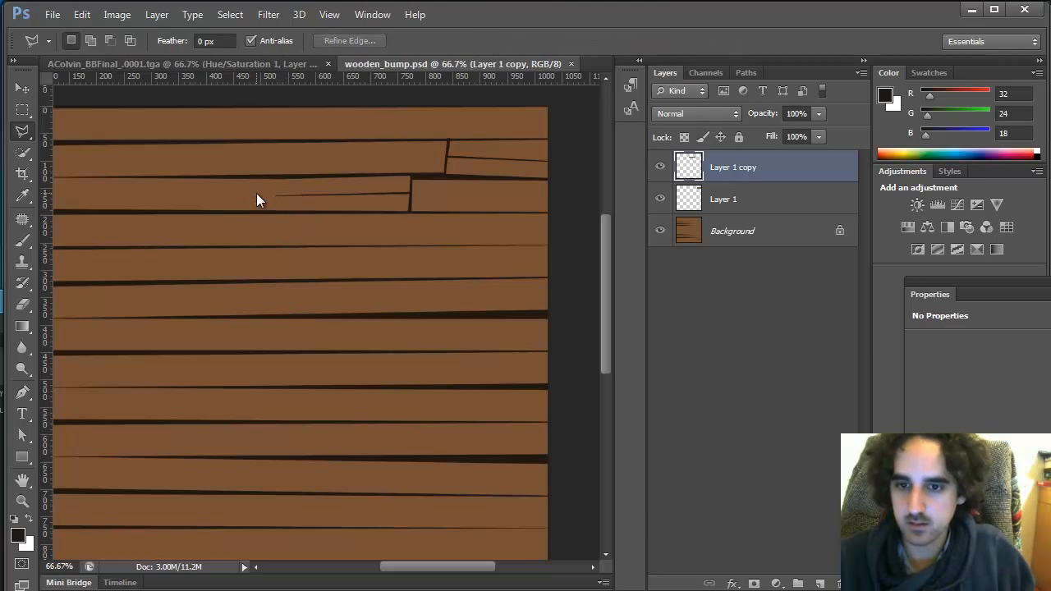
pyautogui.hotkey('ctrl', 'alt', 'shift', 's')
pyautogui.click(573, 534)
pyautogui.click(351, 217)
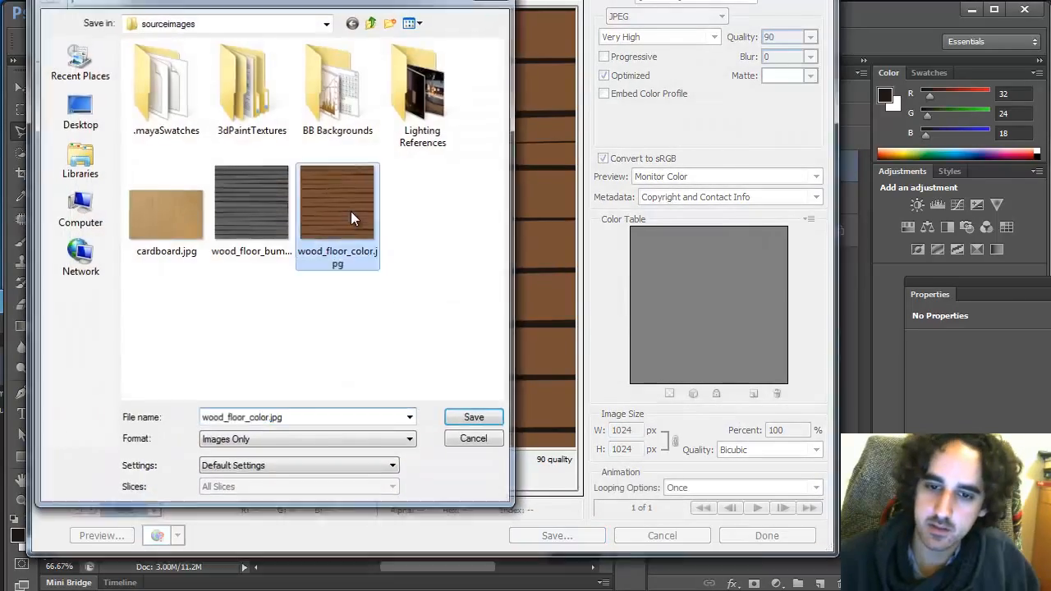
pyautogui.doubleClick(350, 217)
pyautogui.click(540, 291)
# Switch to Maya, reload the wood_floor_color.jpg file texture and re-render the scene
pyautogui.hotkey('alt', 'Tab')
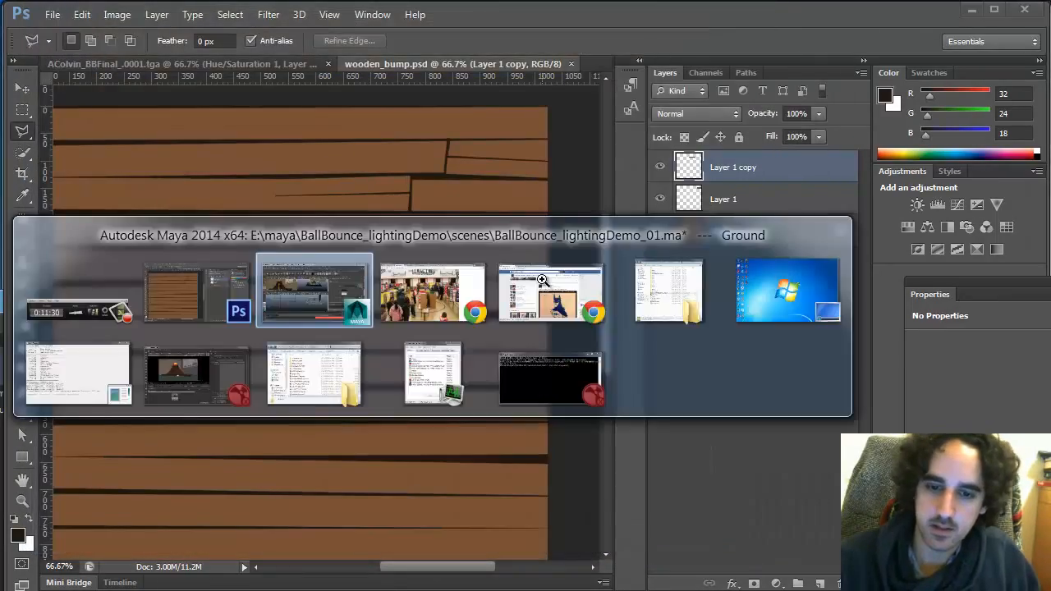
pyautogui.press('Tab')
pyautogui.hotkey('alt', 'Tab')
pyautogui.press('Tab')
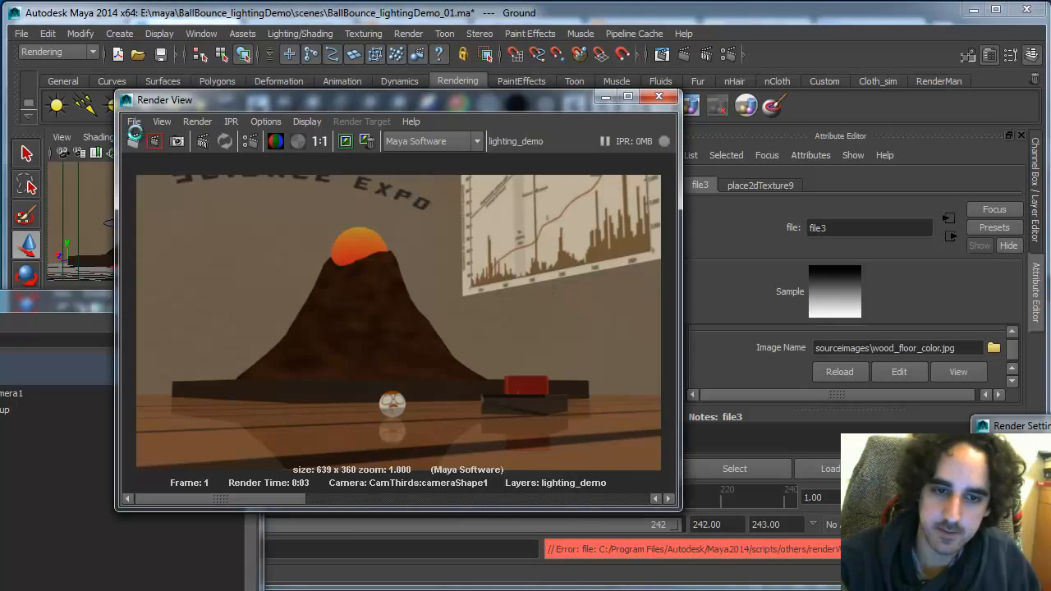
pyautogui.click(133, 137)
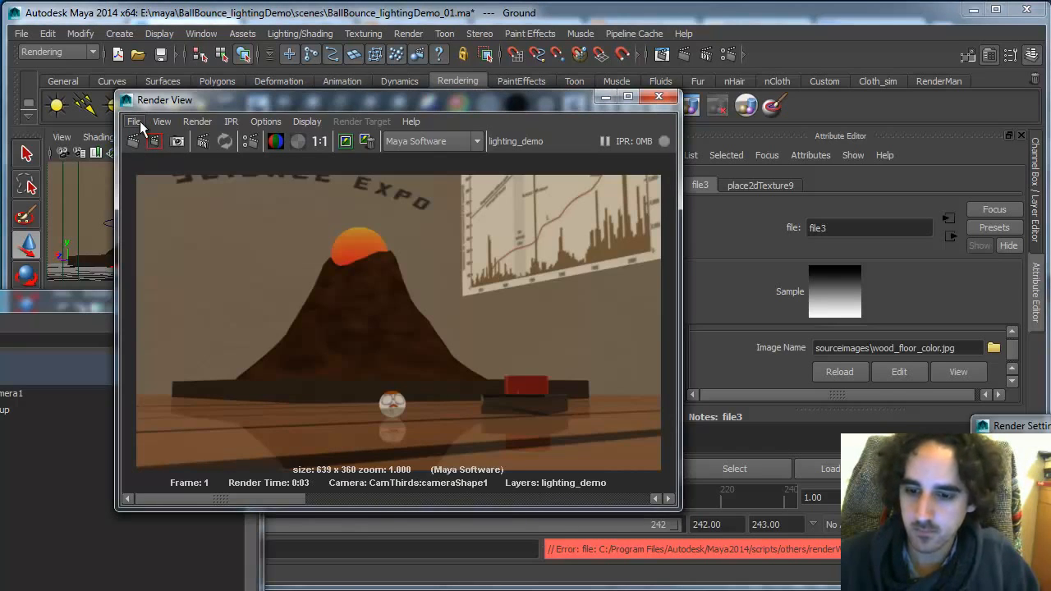
pyautogui.click(839, 371)
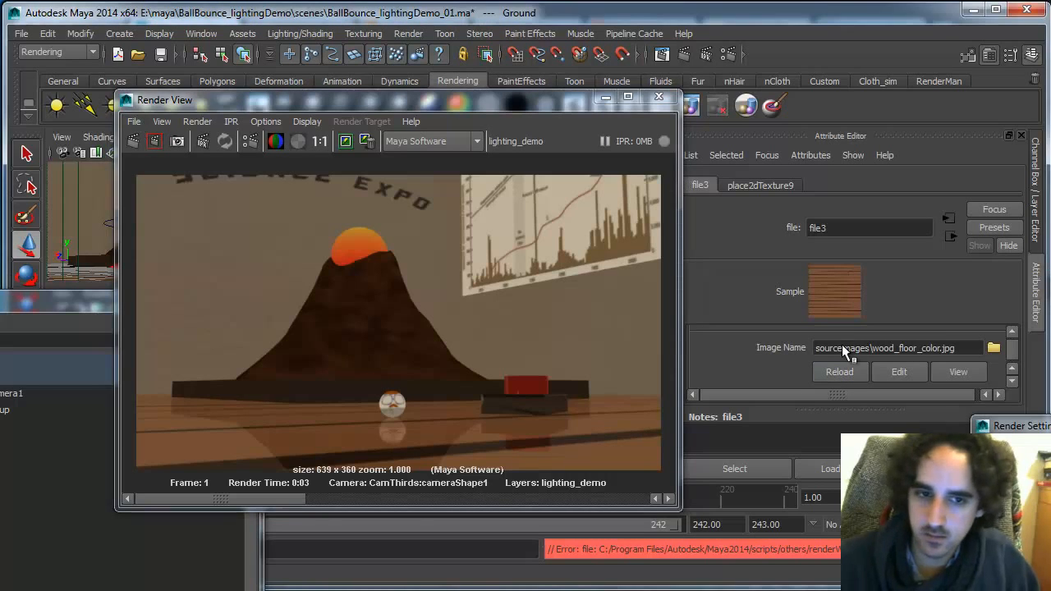
pyautogui.click(136, 141)
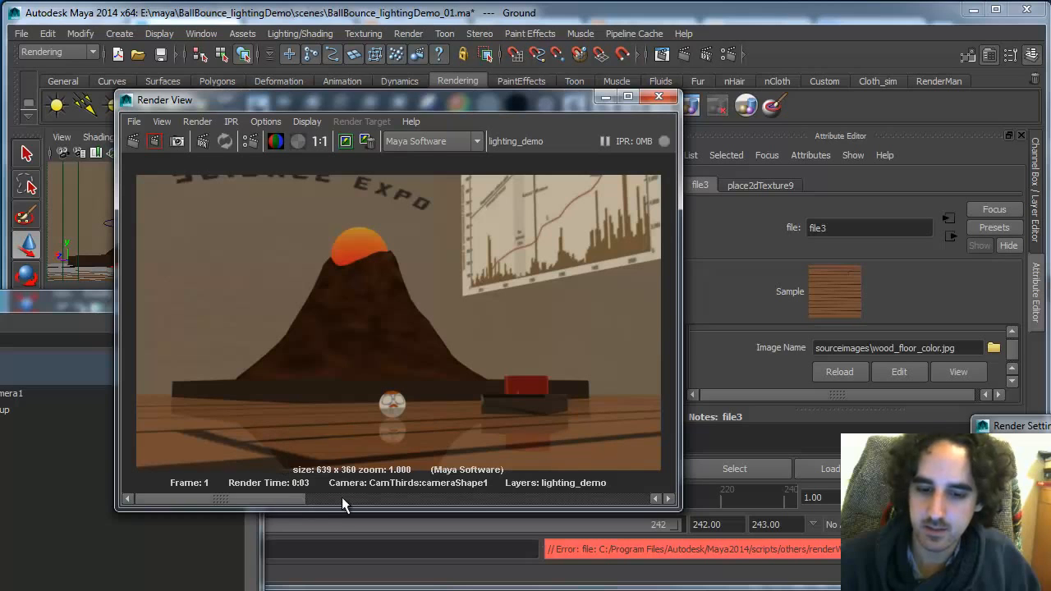
# Compare the Maya render against the plank texture in Photoshop, zooming into the broken planks
pyautogui.hotkey('alt', 'Tab')
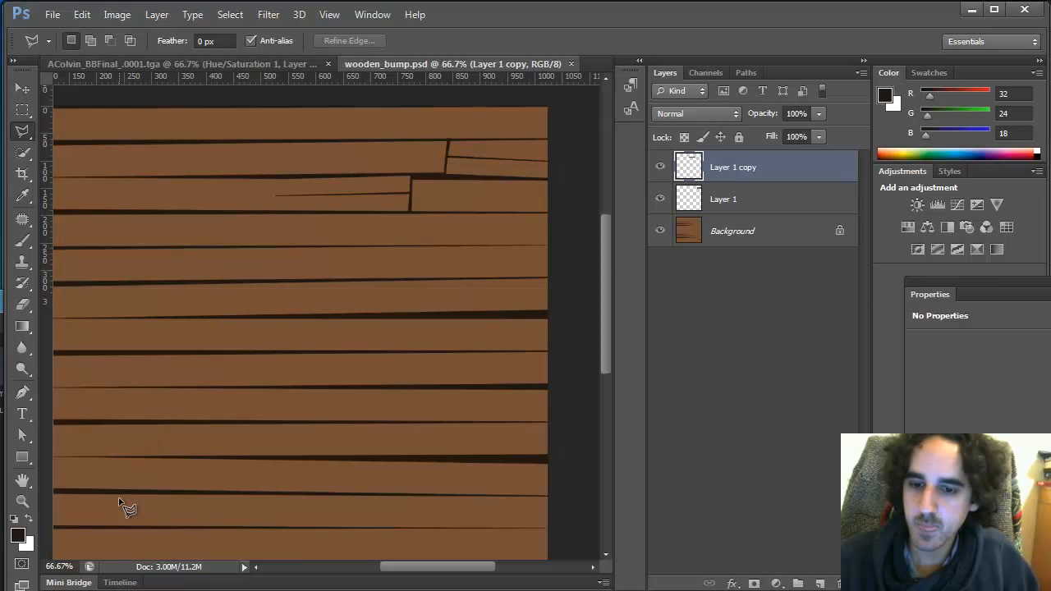
pyautogui.press('z')
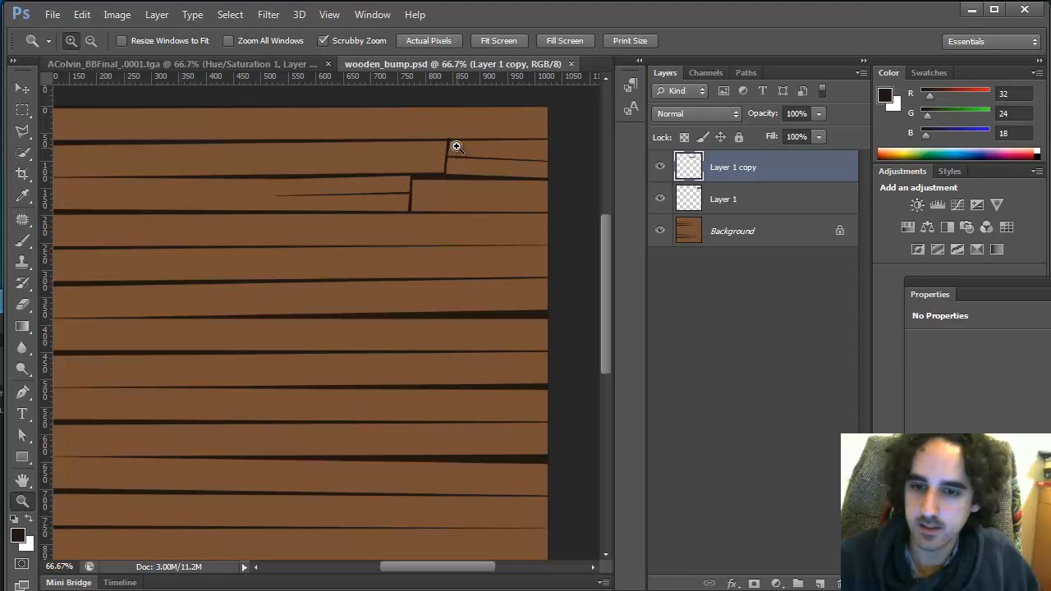
pyautogui.click(455, 142)
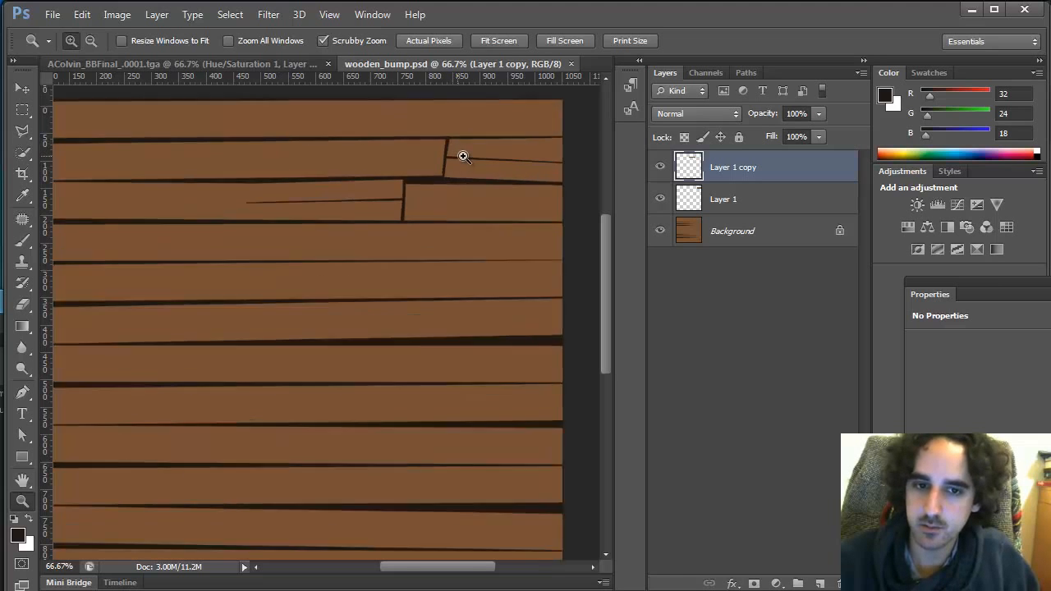
pyautogui.hotkey('alt', 'Tab')
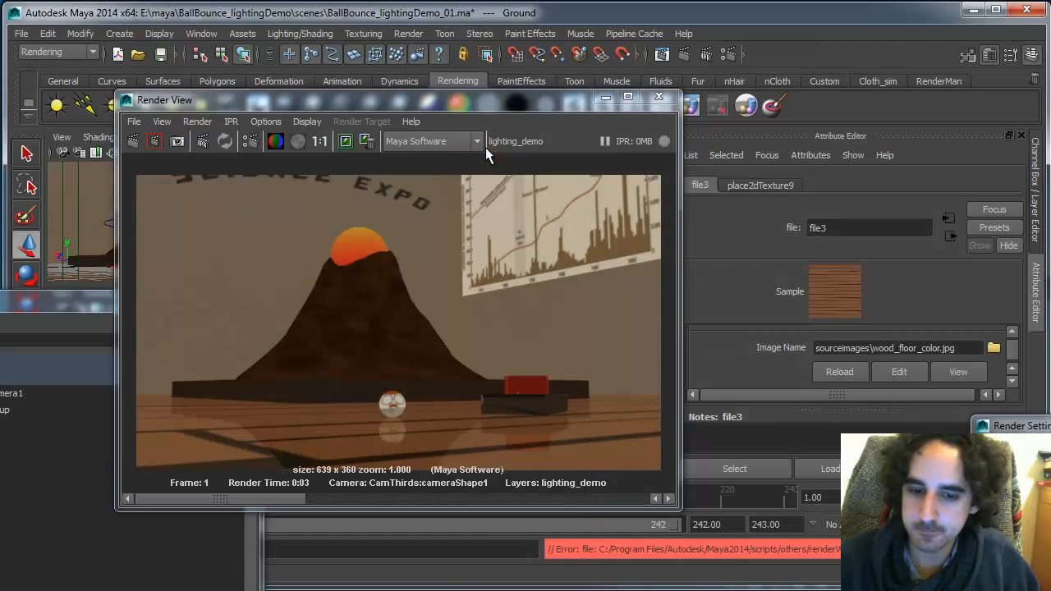
pyautogui.hotkey('alt', 'Tab')
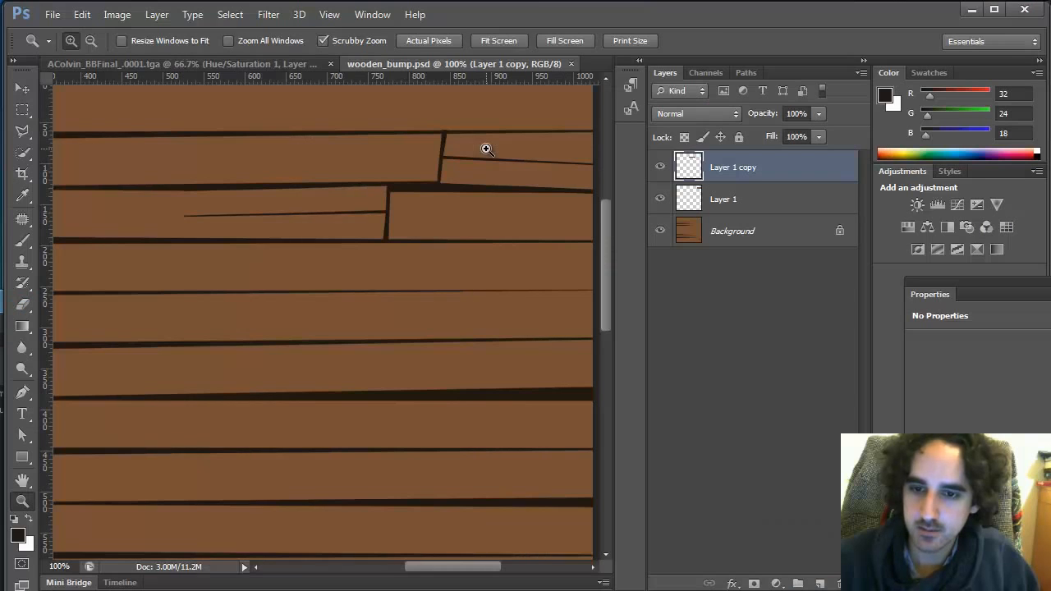
pyautogui.hotkey('alt', 'Tab')
pyautogui.hotkey('alt', 'Tab')
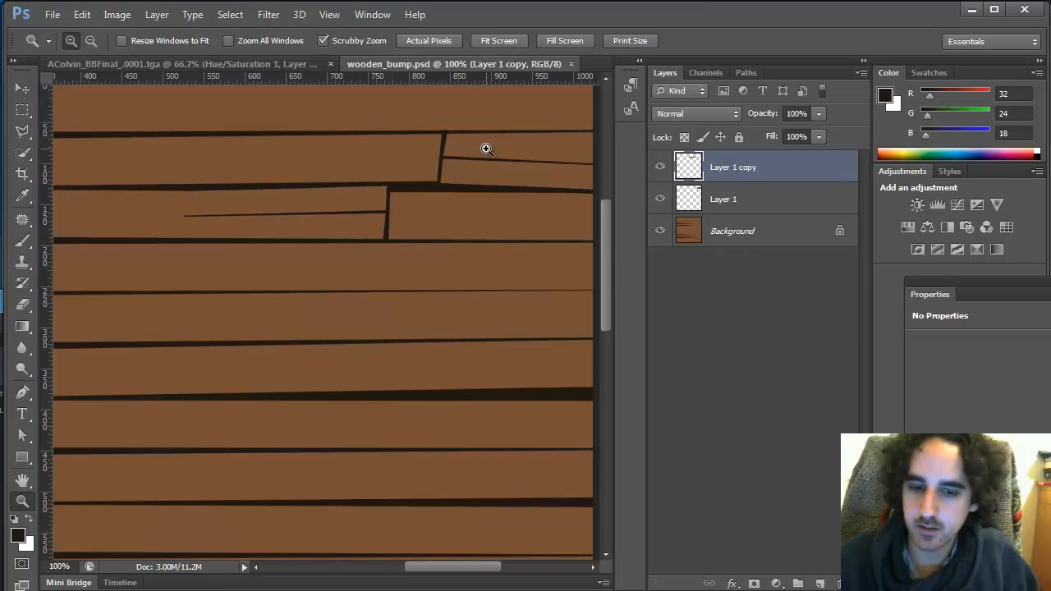
pyautogui.keyDown('alt'); pyautogui.click(495, 234); pyautogui.keyUp('alt')
pyautogui.hotkey('alt', 'Tab')
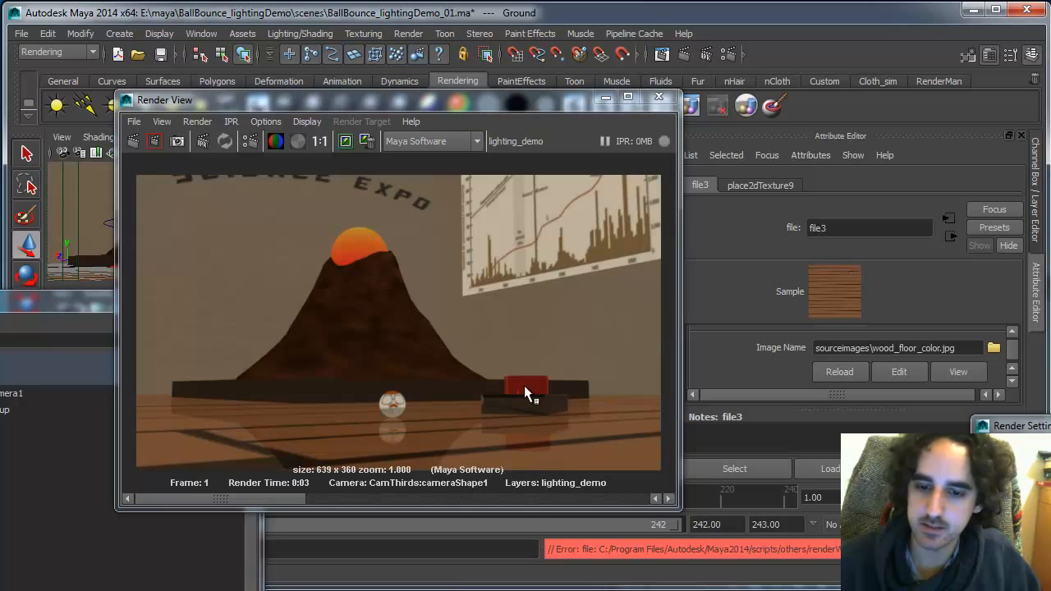
# Enable Depth of Field on the CamThirds camera shape and re-render the frame
pyautogui.moveTo(494, 109); pyautogui.dragTo(434, 206)
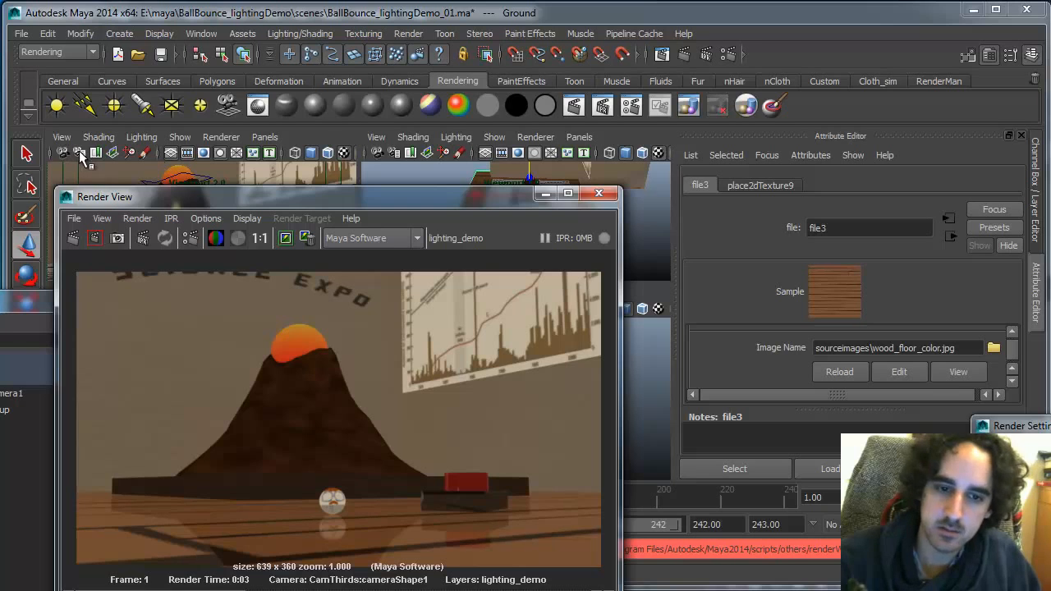
pyautogui.moveTo(195, 197); pyautogui.dragTo(219, 391)
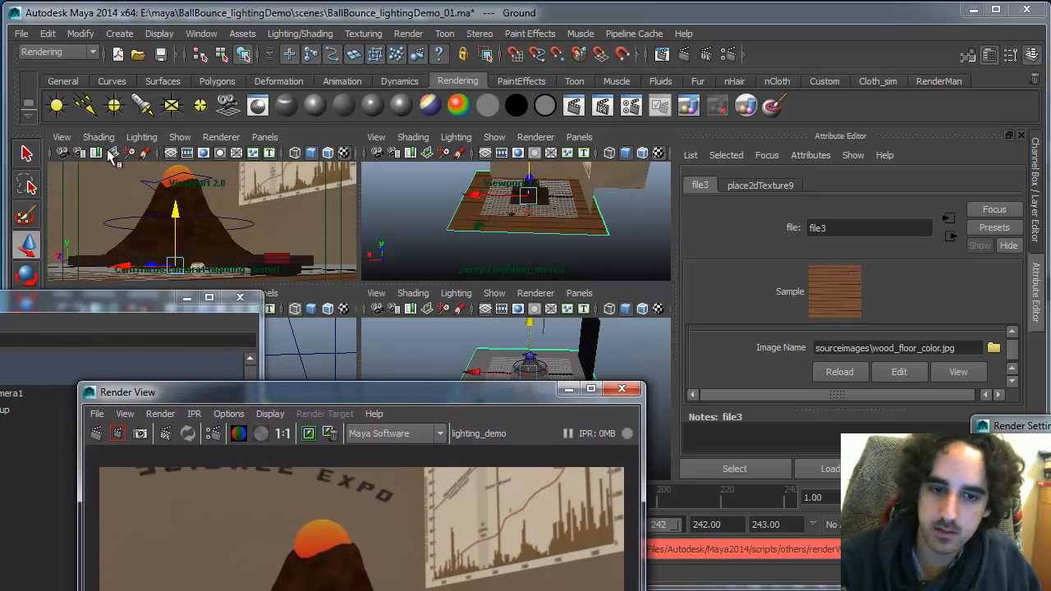
pyautogui.click(79, 154)
pyautogui.moveTo(378, 389); pyautogui.dragTo(275, 340)
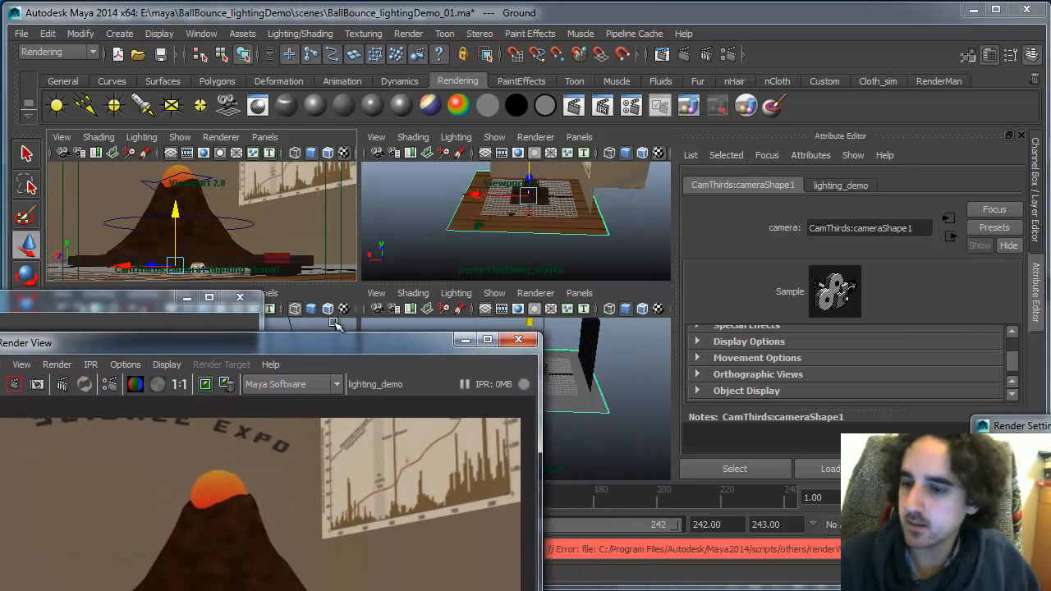
pyautogui.moveTo(1011, 362); pyautogui.dragTo(1013, 357)
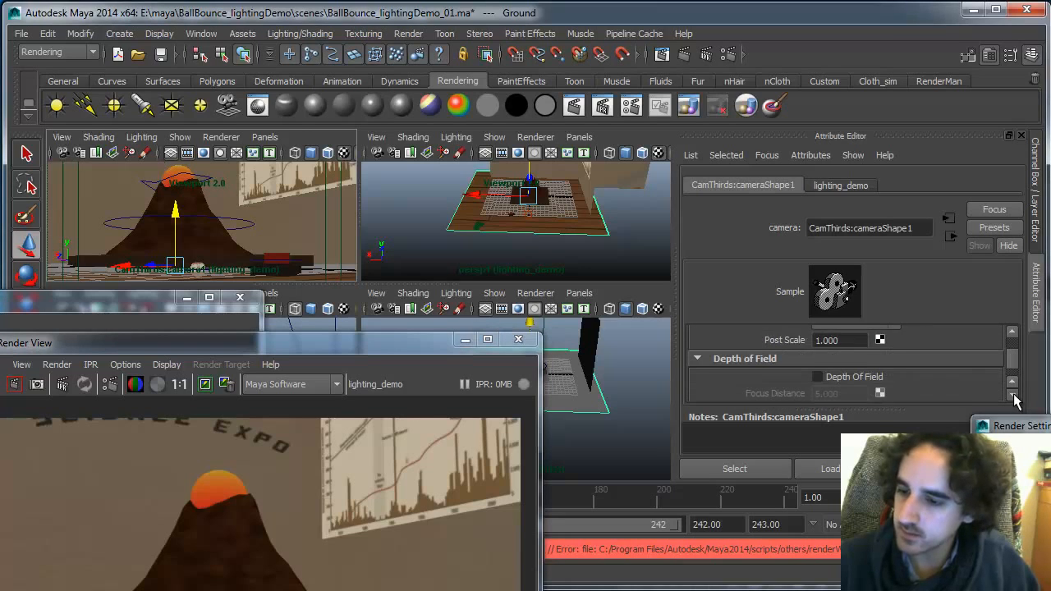
pyautogui.click(768, 392)
pyautogui.click(867, 360)
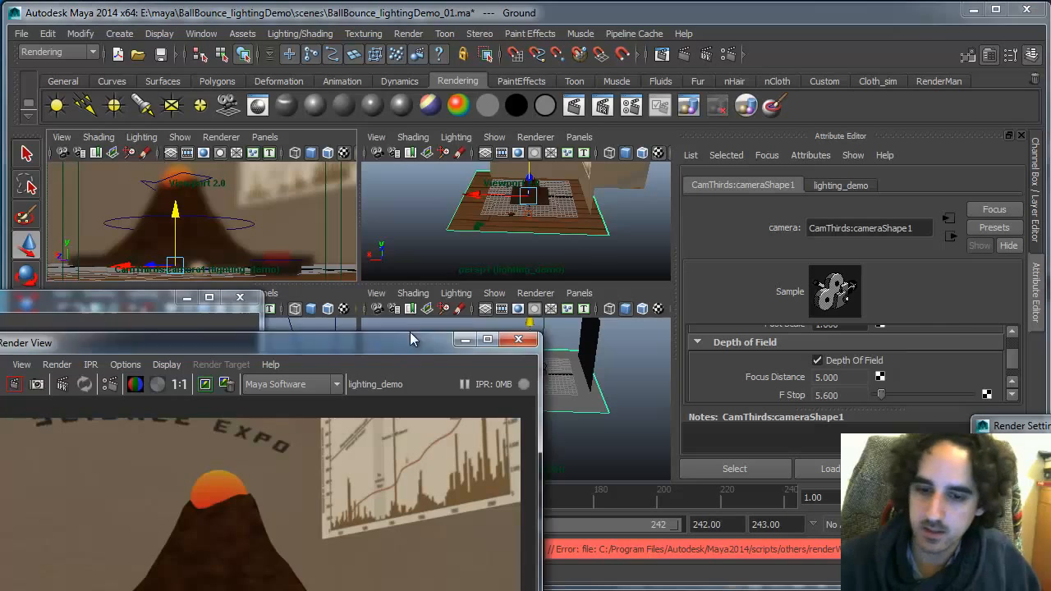
pyautogui.moveTo(369, 344); pyautogui.dragTo(414, 103)
pyautogui.click(40, 142)
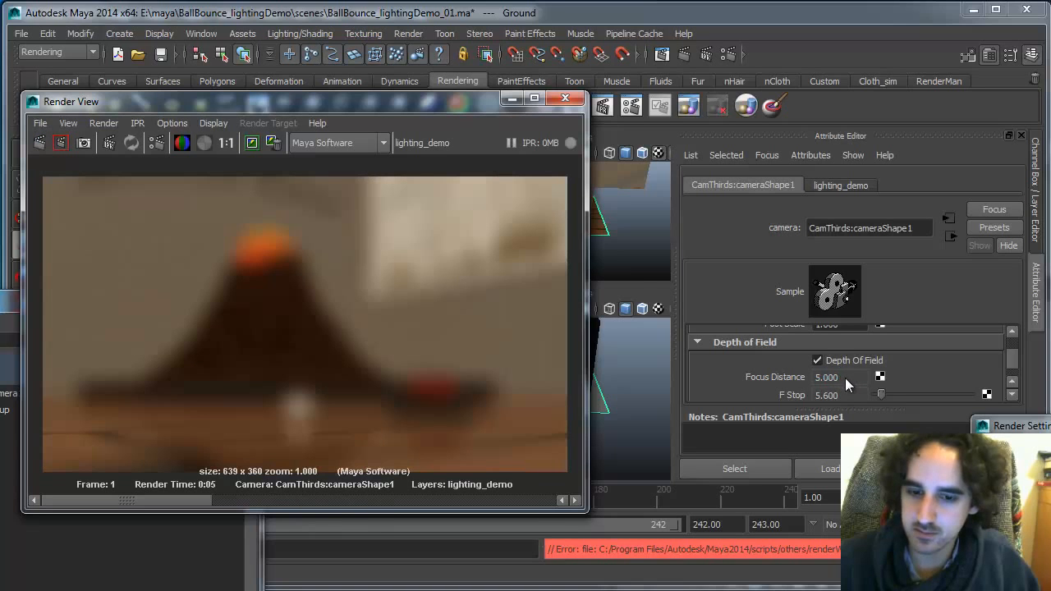
# Turn on the Object Details heads-up display with the ball selected to read its distance from the camera
pyautogui.moveTo(436, 106); pyautogui.dragTo(438, 458)
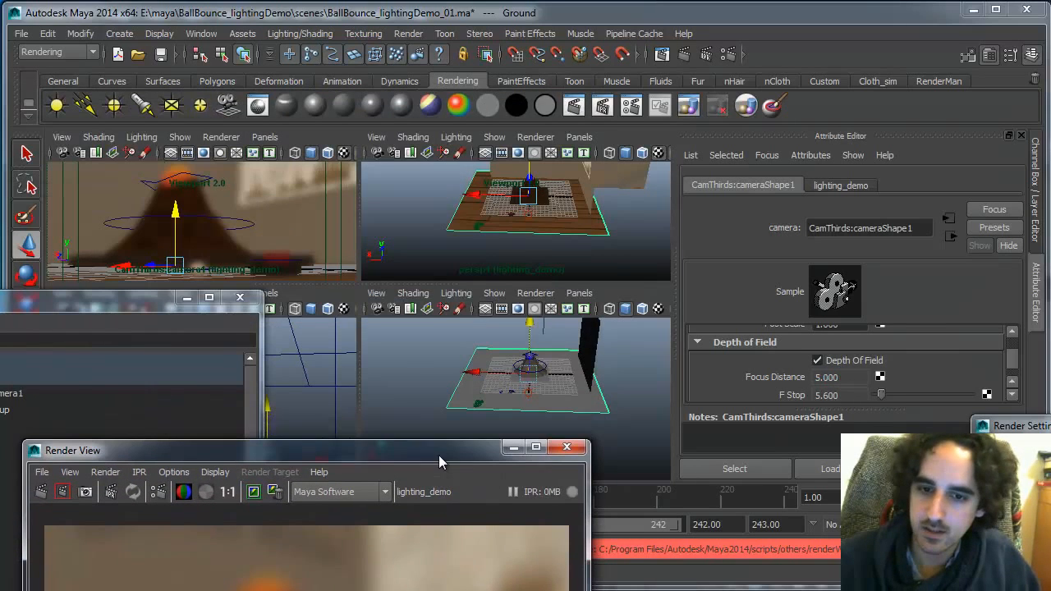
pyautogui.click(201, 269)
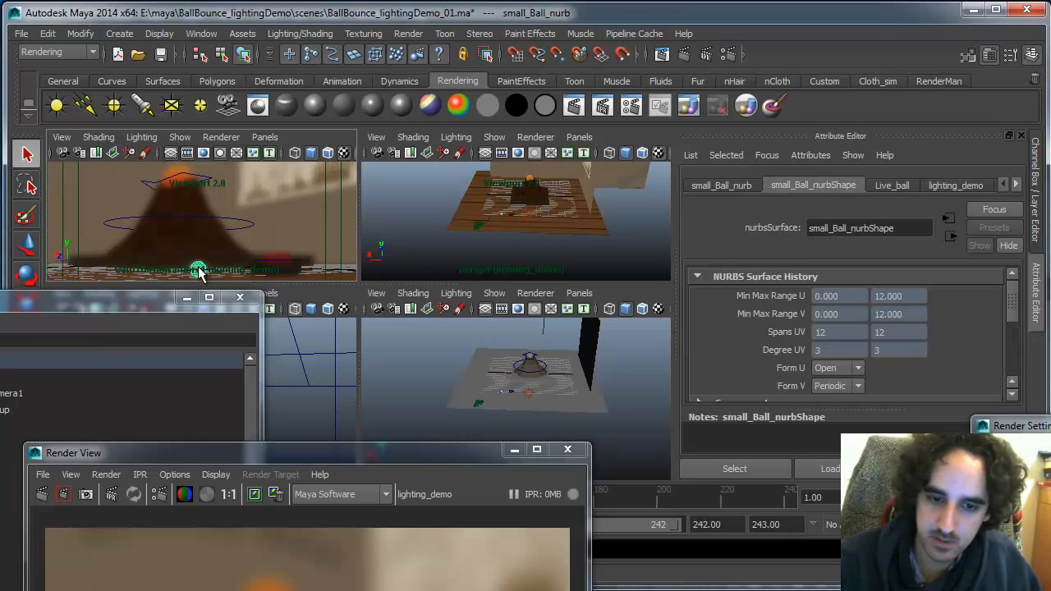
pyautogui.click(188, 191)
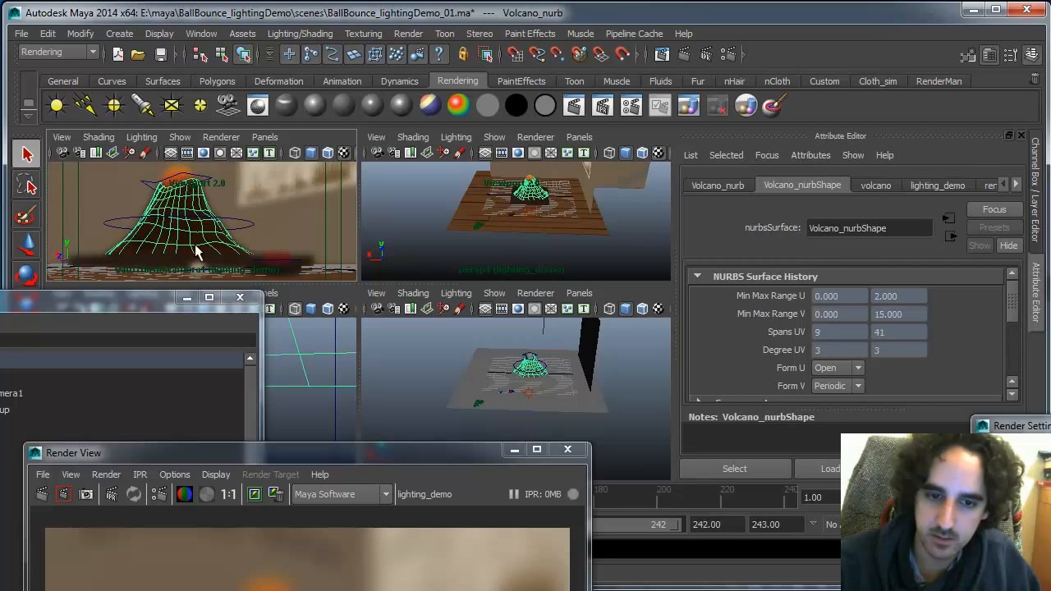
pyautogui.click(197, 271)
pyautogui.click(180, 137)
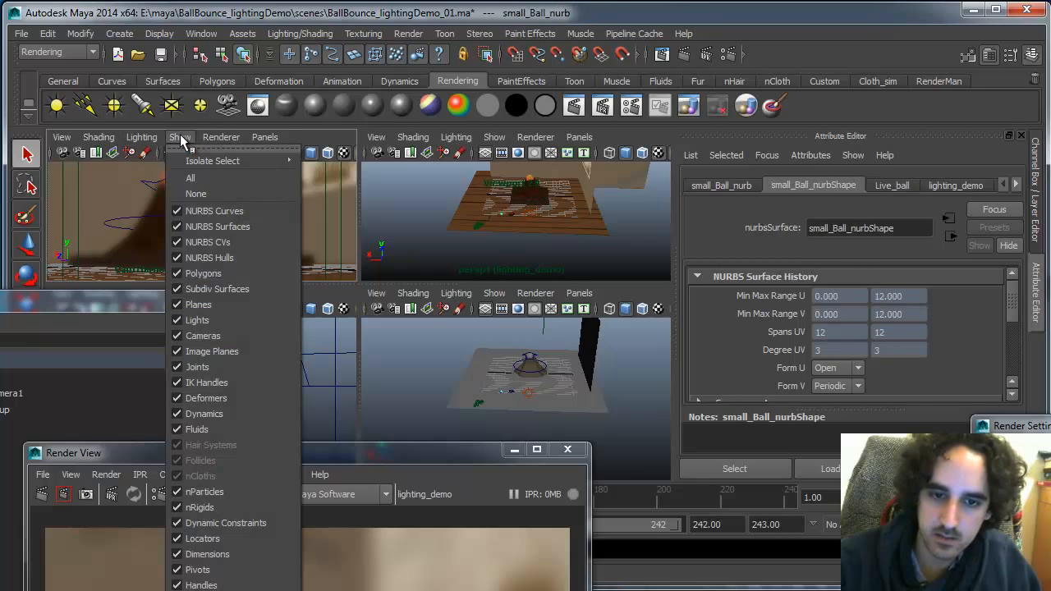
pyautogui.click(168, 34)
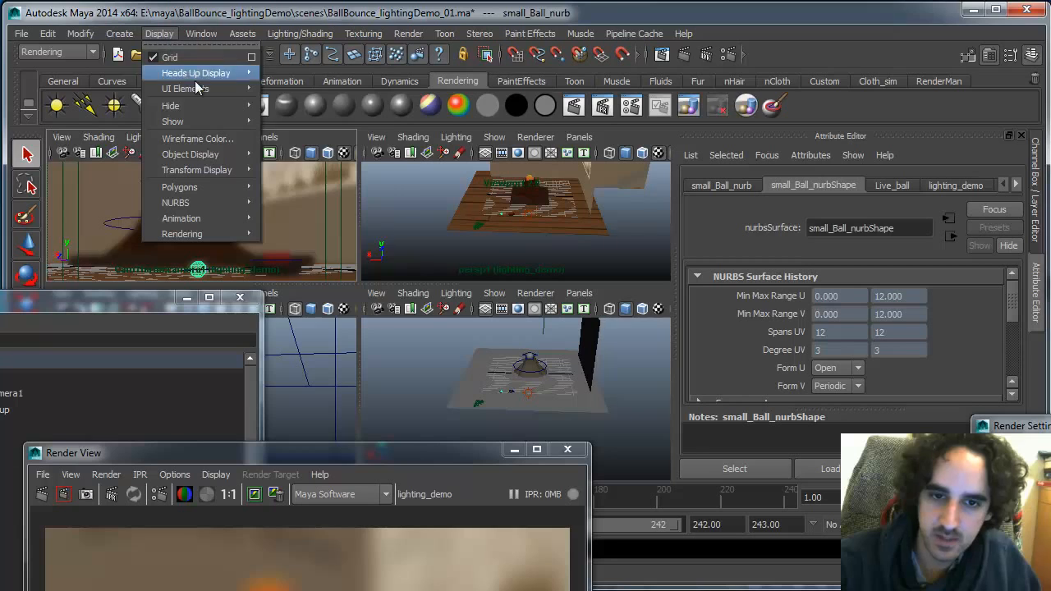
pyautogui.moveTo(215, 89)
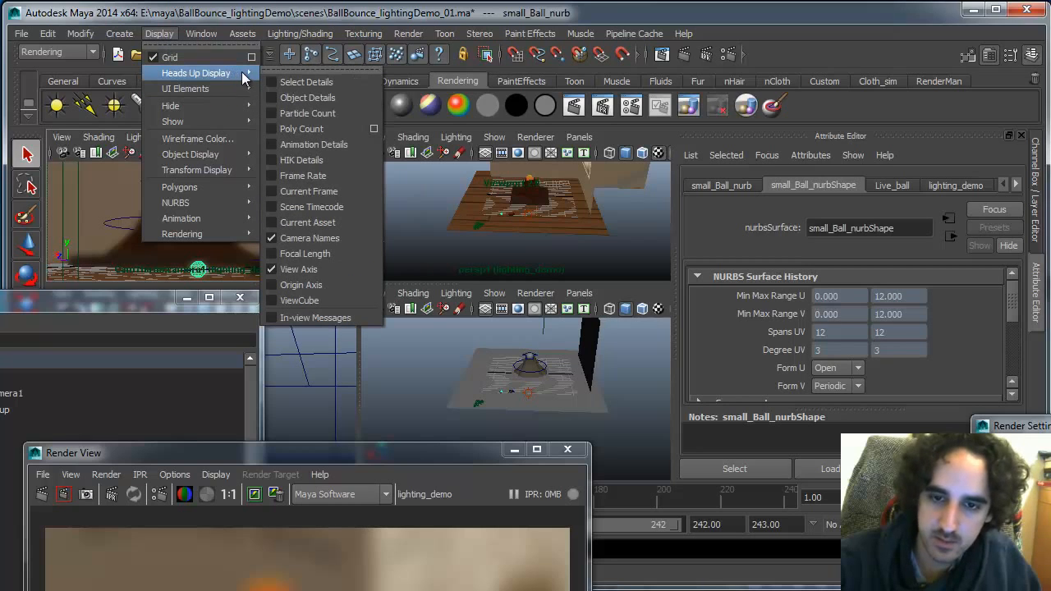
pyautogui.click(331, 99)
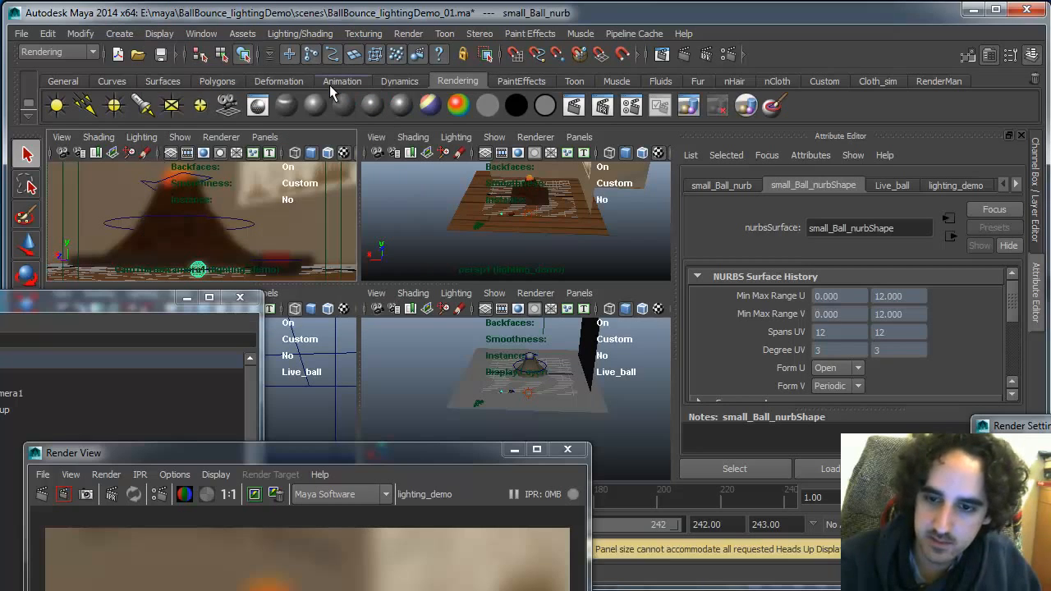
pyautogui.press('space')
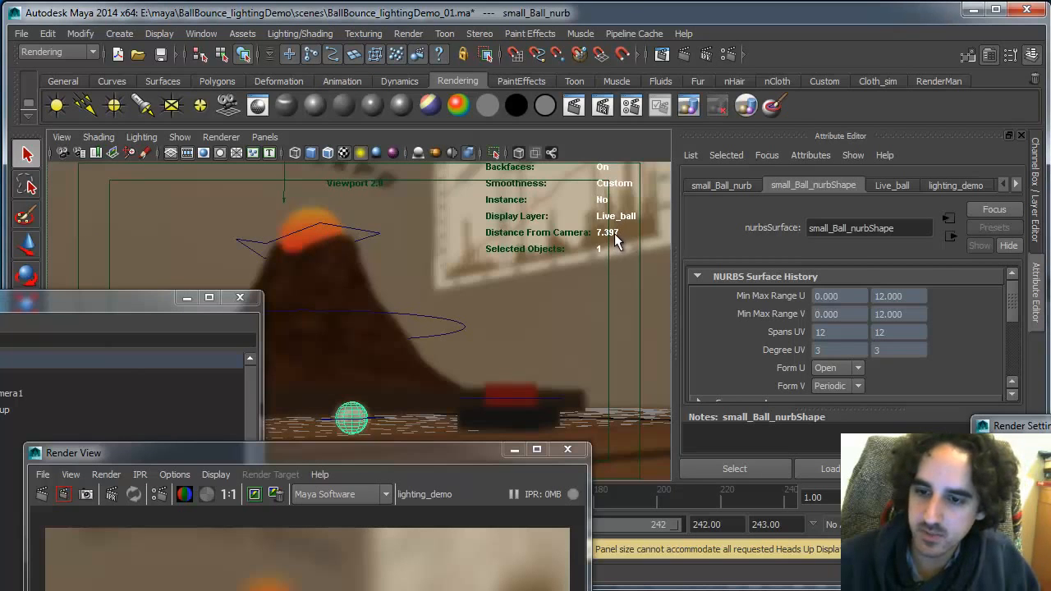
pyautogui.press('space')
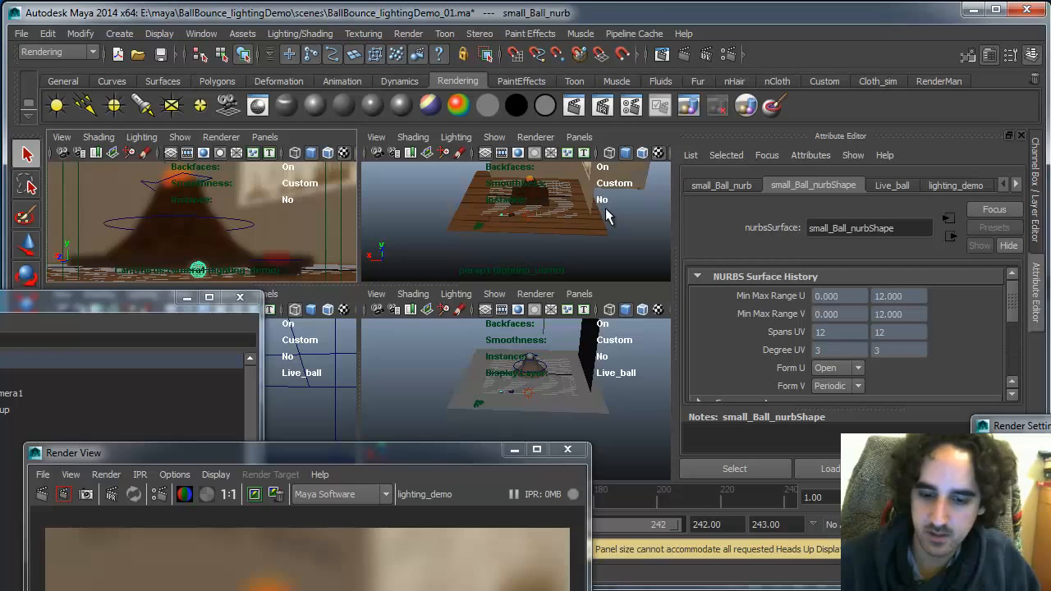
# Select the CamThirds camera and set its Focus Distance to 7.3
pyautogui.click(14, 394)
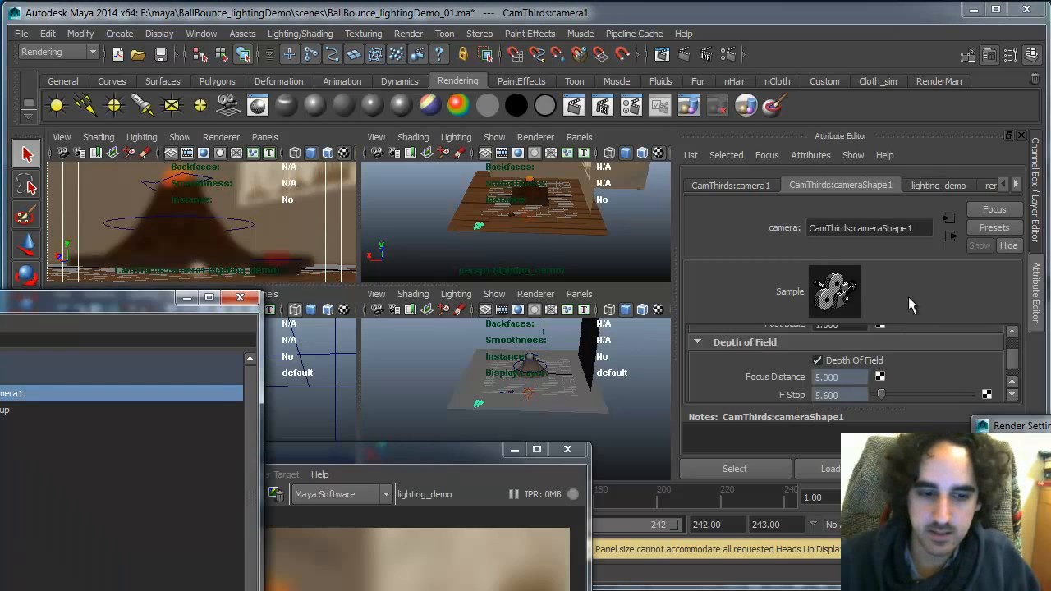
pyautogui.click(1013, 395)
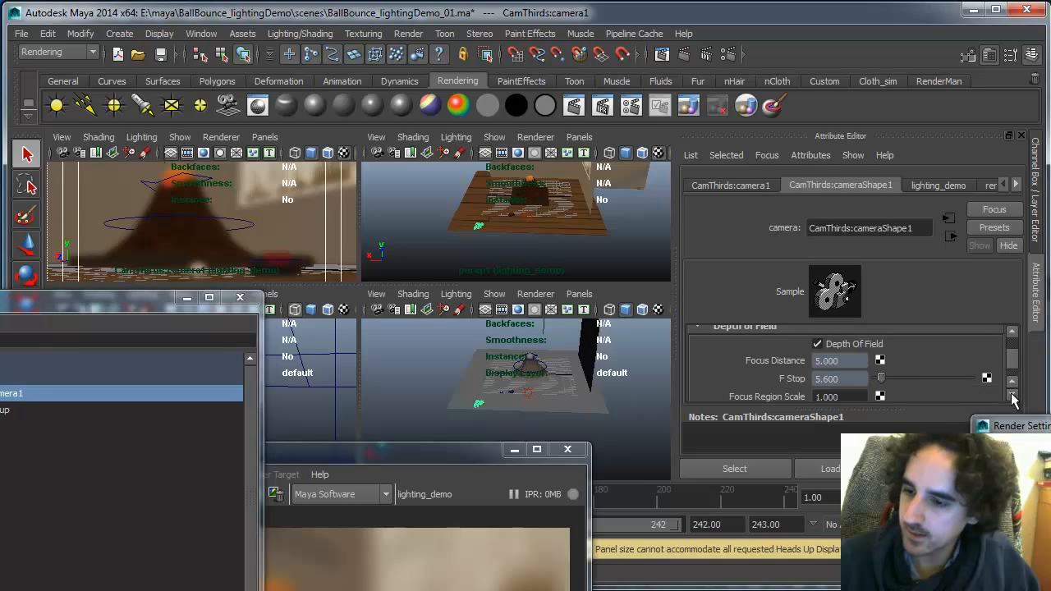
pyautogui.rightClick(811, 366)
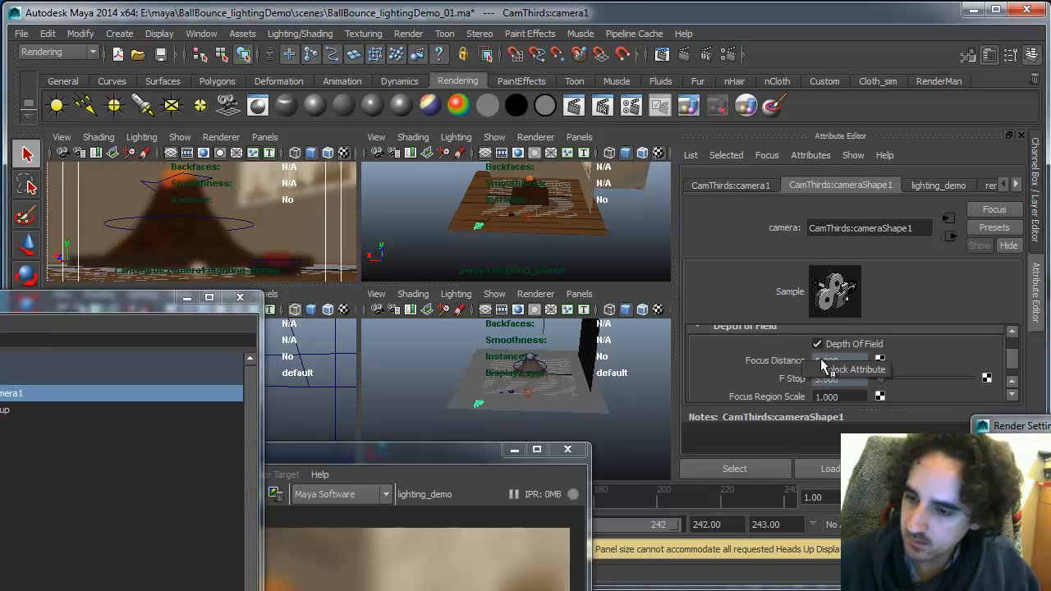
pyautogui.click(821, 370)
pyautogui.click(829, 361)
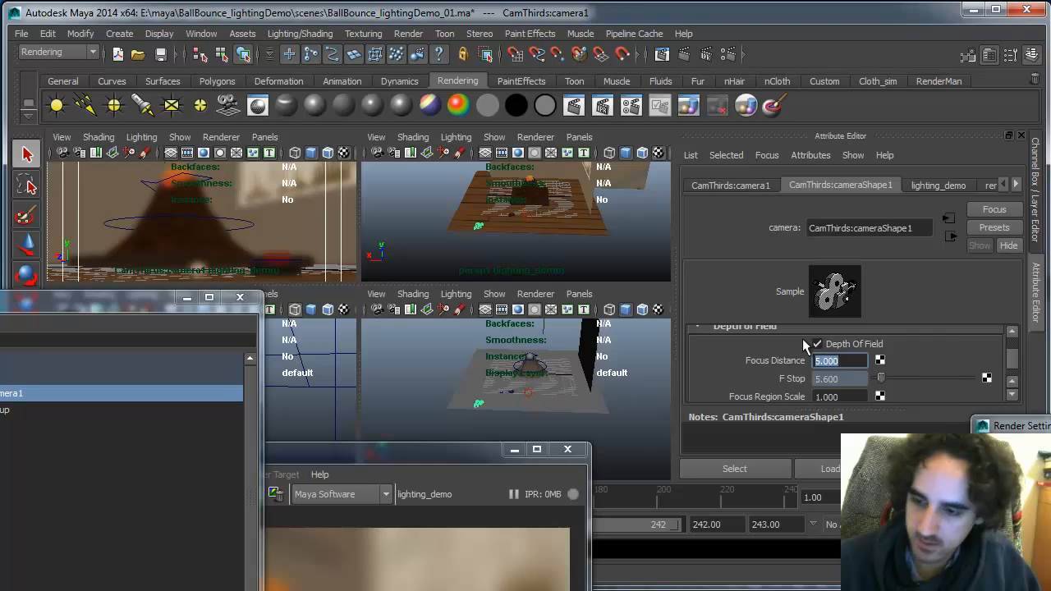
pyautogui.write('7')
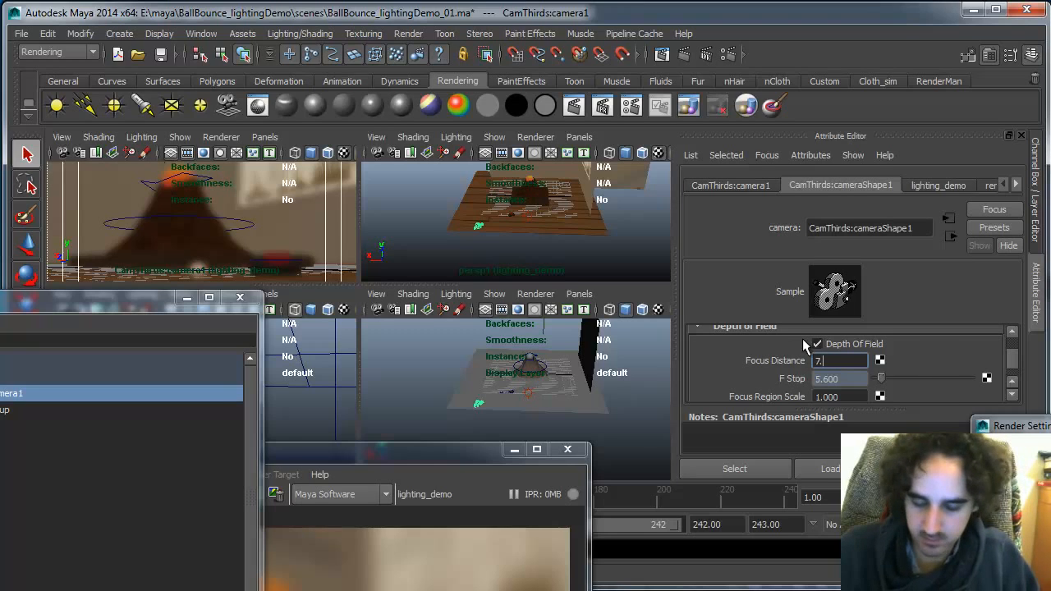
# Set the camera's F Stop to 16 and re-render the frame
pyautogui.click(1012, 394)
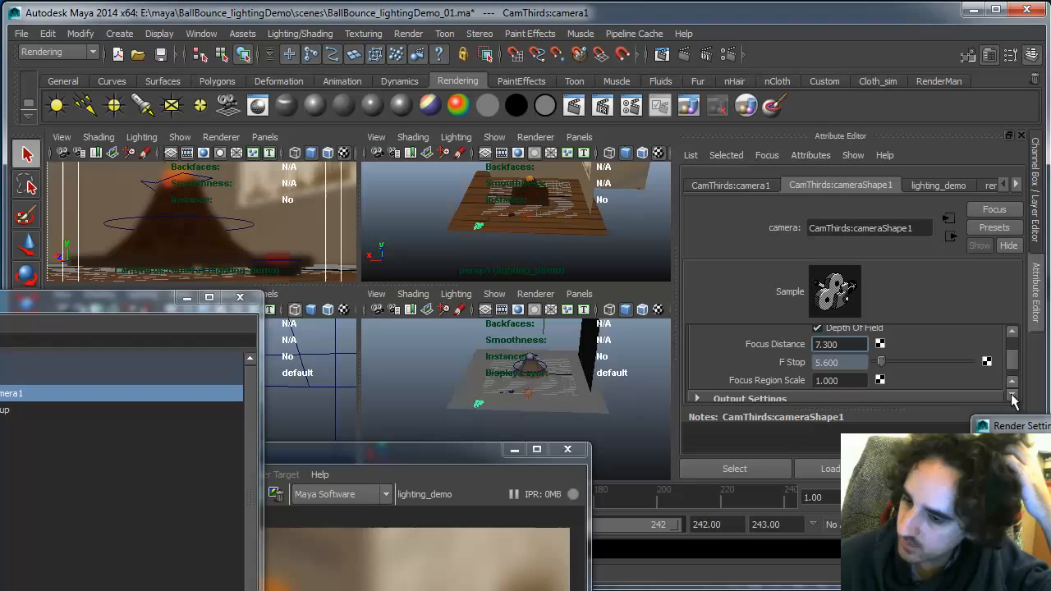
pyautogui.click(815, 362)
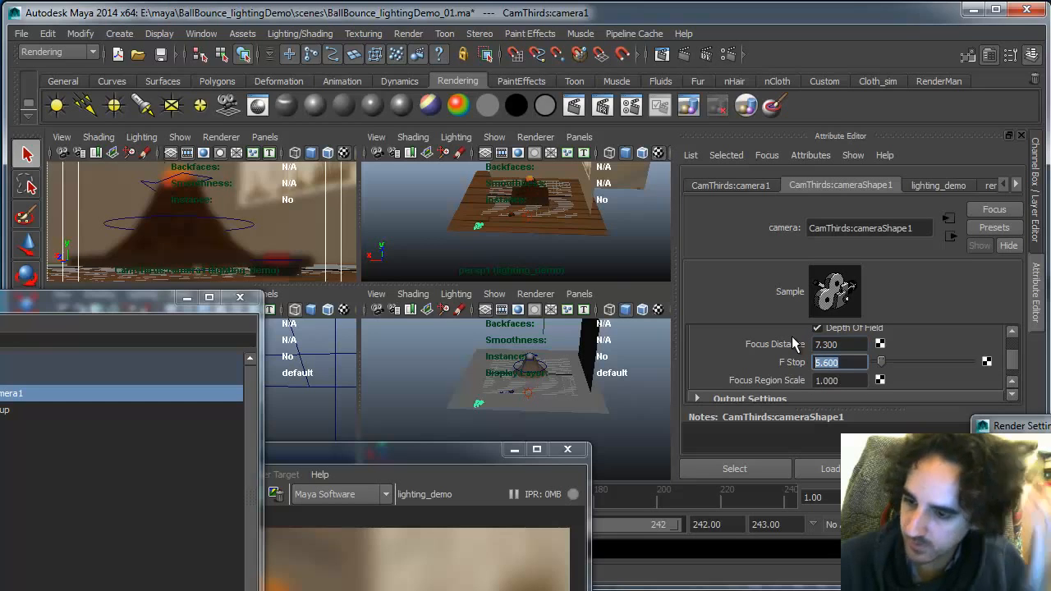
pyautogui.write('16')
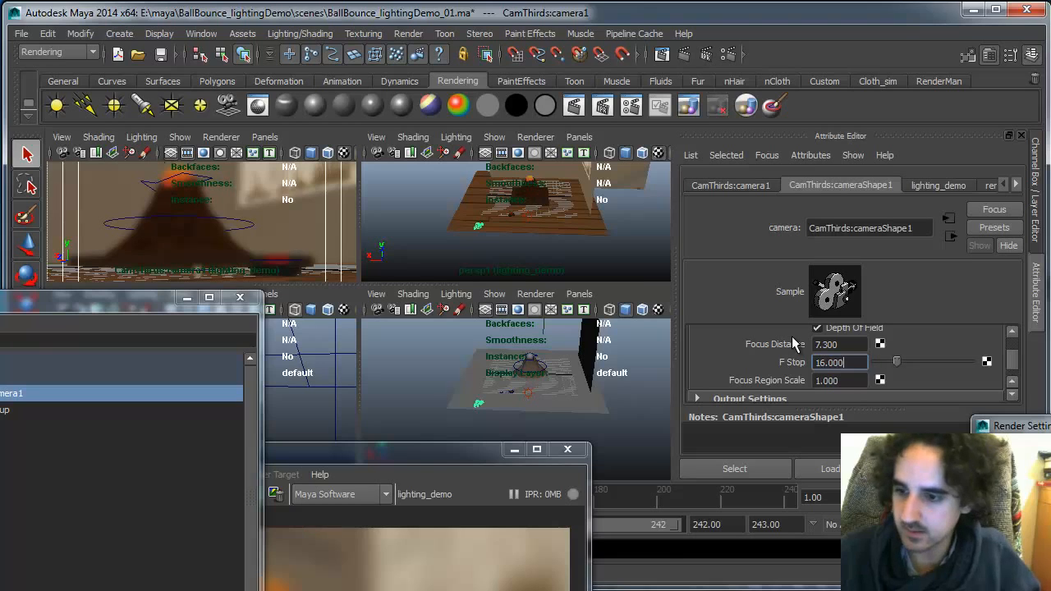
pyautogui.moveTo(462, 455); pyautogui.dragTo(548, 173)
pyautogui.moveTo(550, 131); pyautogui.dragTo(541, 125)
pyautogui.click(120, 161)
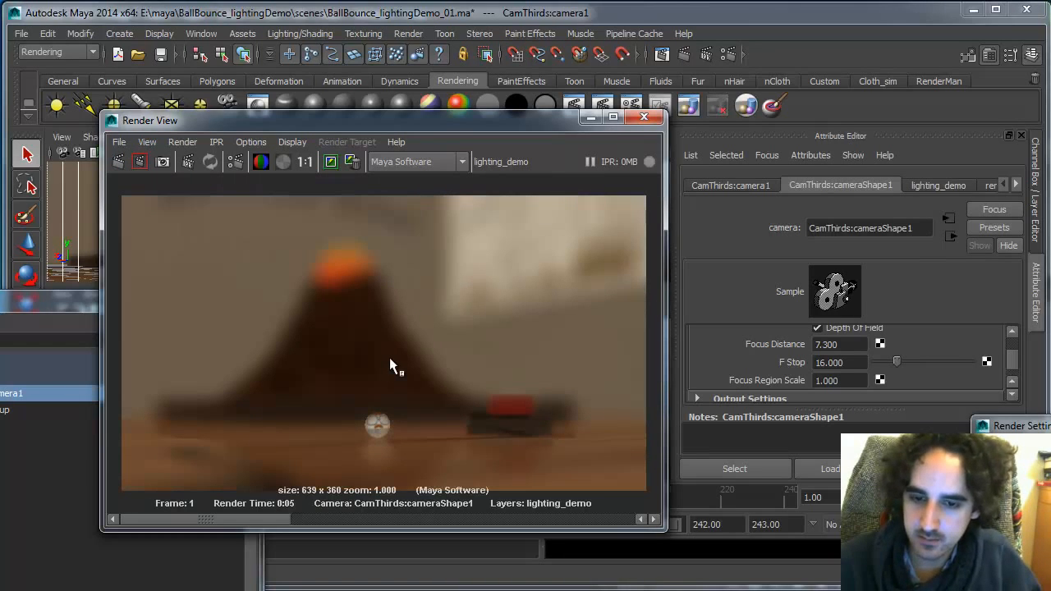
# Set the F Stop to 32 and keep the re-rendered image in the Render View
pyautogui.click(830, 362)
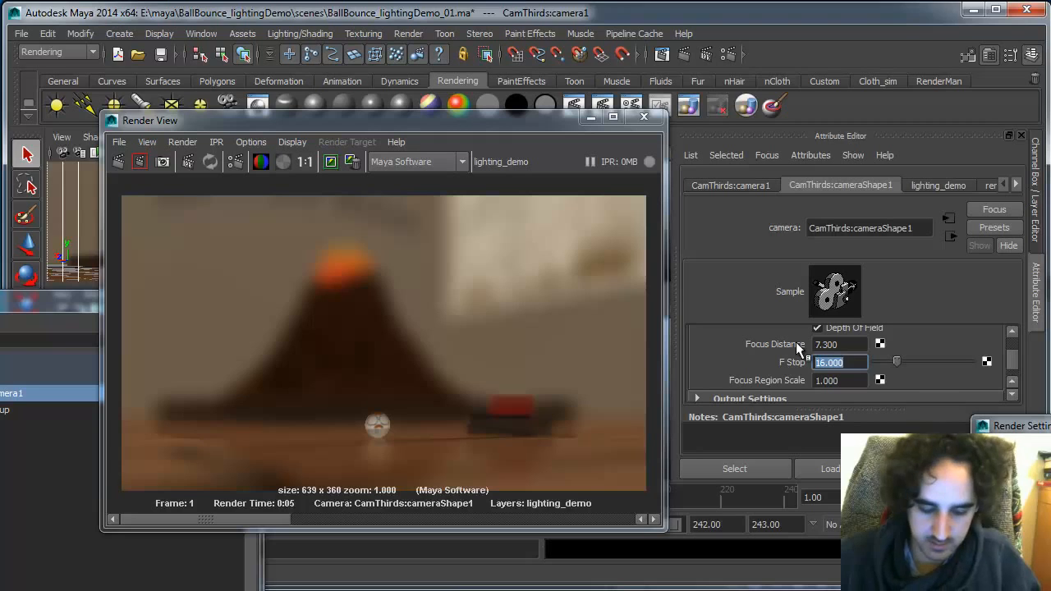
pyautogui.write('32')
pyautogui.press('Return')
pyautogui.click(331, 162)
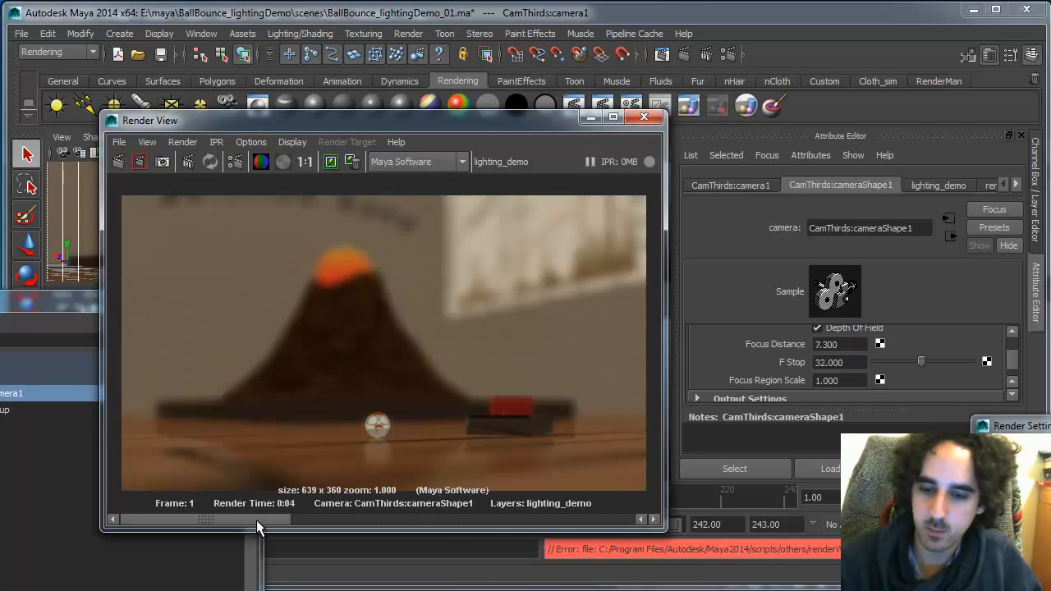
# Compare the stored renders and set the camera's F Stop to 64
pyautogui.moveTo(256, 519); pyautogui.dragTo(401, 521)
pyautogui.moveTo(550, 509); pyautogui.dragTo(260, 506)
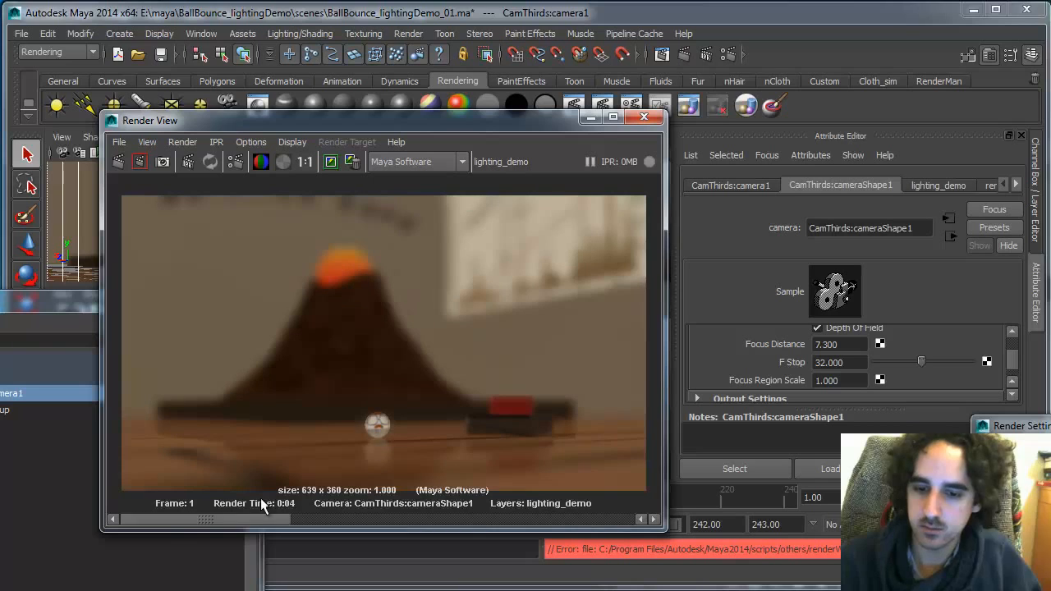
pyautogui.moveTo(846, 363); pyautogui.dragTo(801, 351)
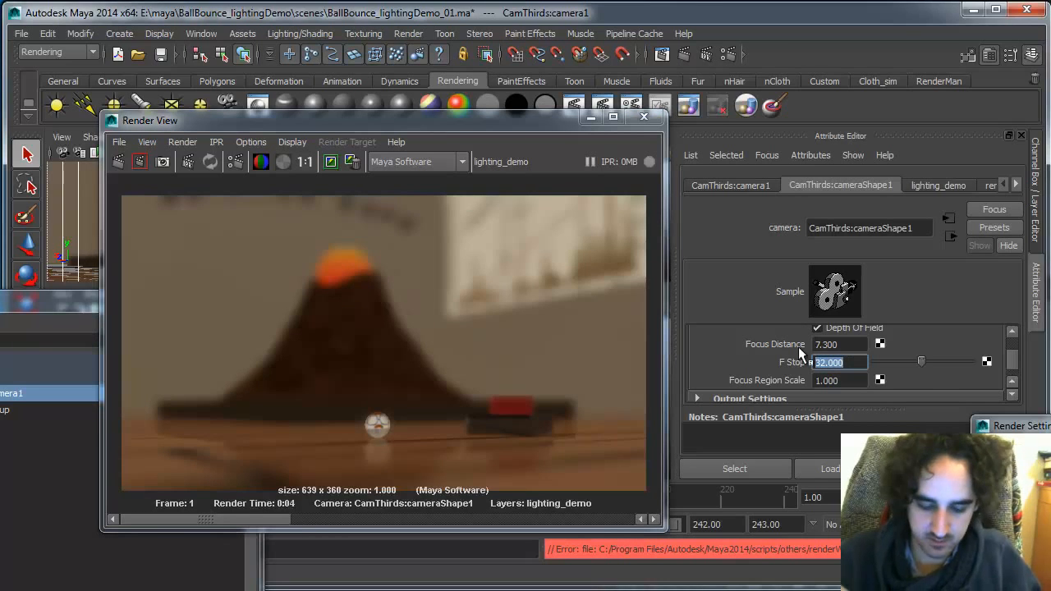
pyautogui.write('64')
pyautogui.press('Return')
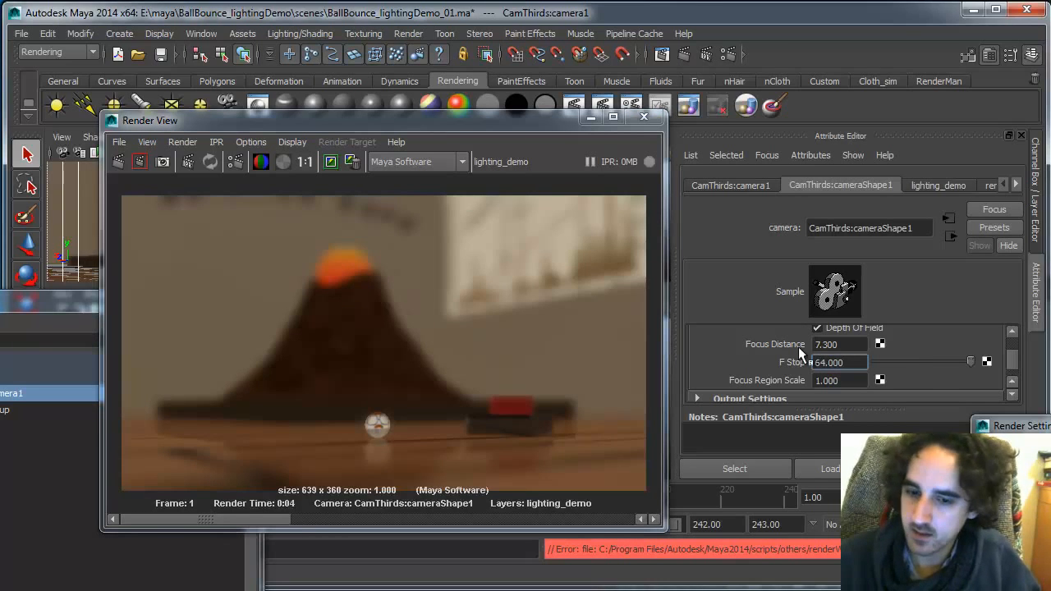
# Set the camera's Focus Region Scale to 3 and re-render the frame
pyautogui.click(842, 345)
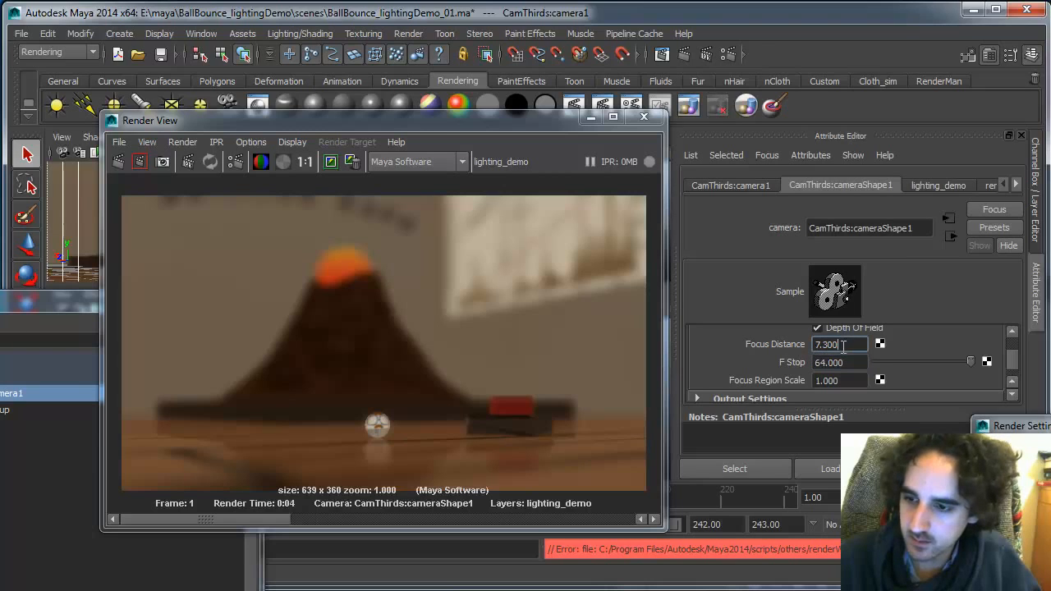
pyautogui.moveTo(848, 380); pyautogui.dragTo(833, 356)
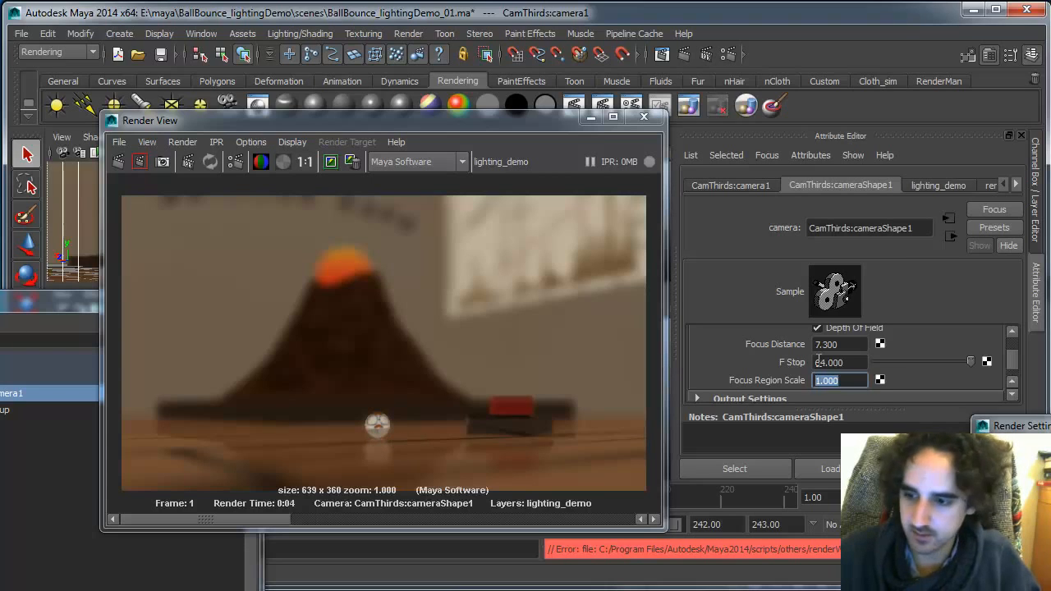
pyautogui.write('3')
pyautogui.click(119, 161)
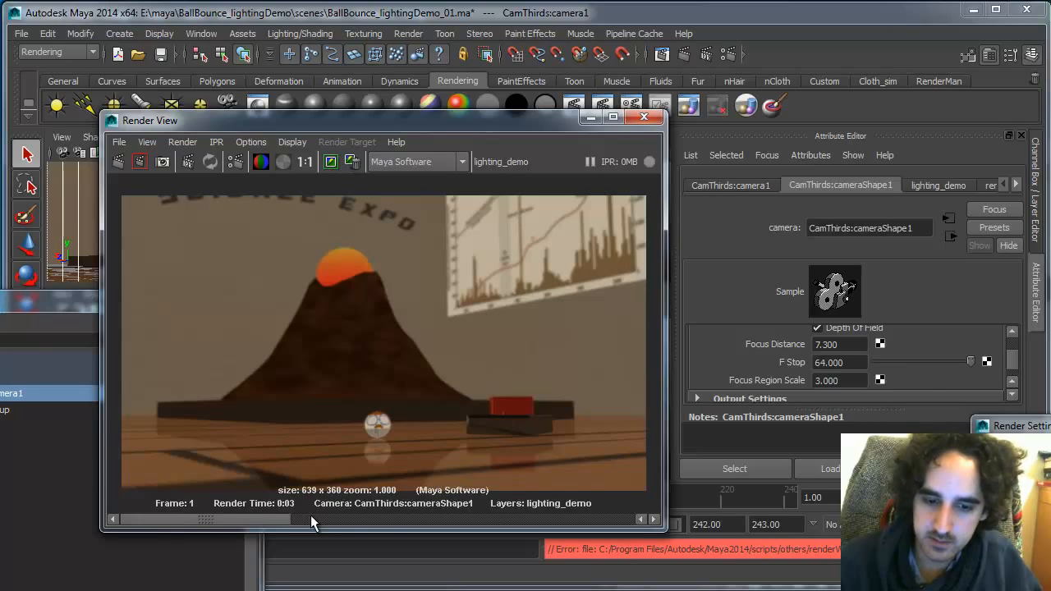
# Keep the current render, turn off the camera's Depth Of Field, and render the frame for comparison
pyautogui.moveTo(311, 517); pyautogui.dragTo(563, 520)
pyautogui.click(354, 163)
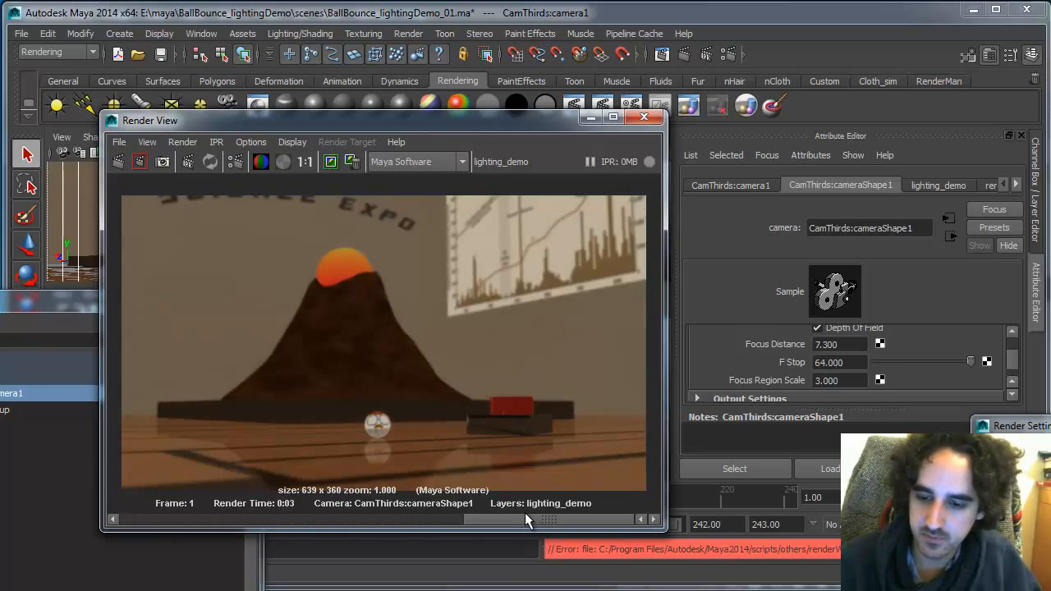
pyautogui.click(860, 325)
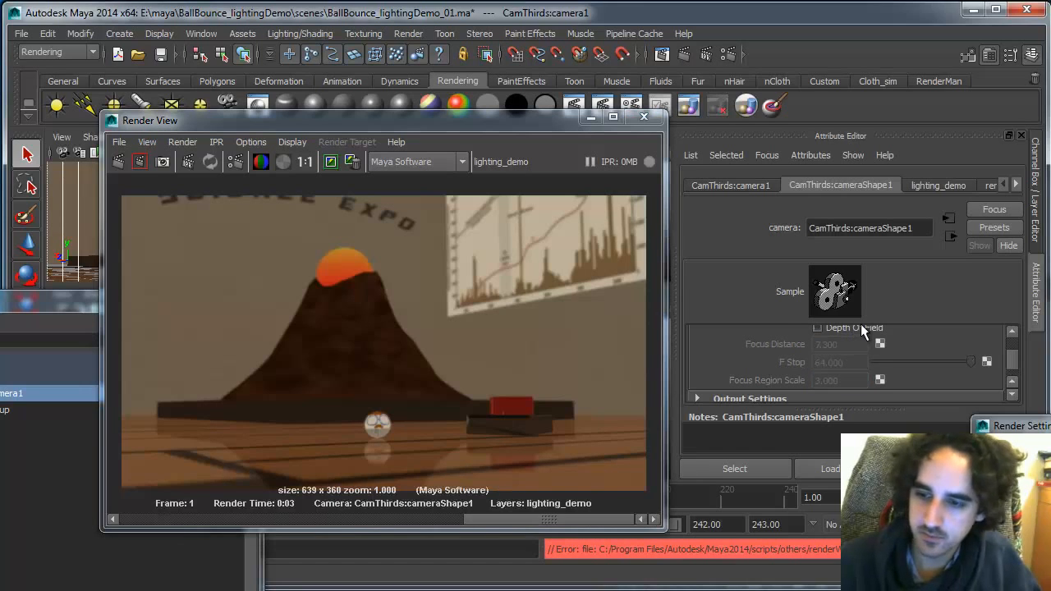
pyautogui.click(120, 160)
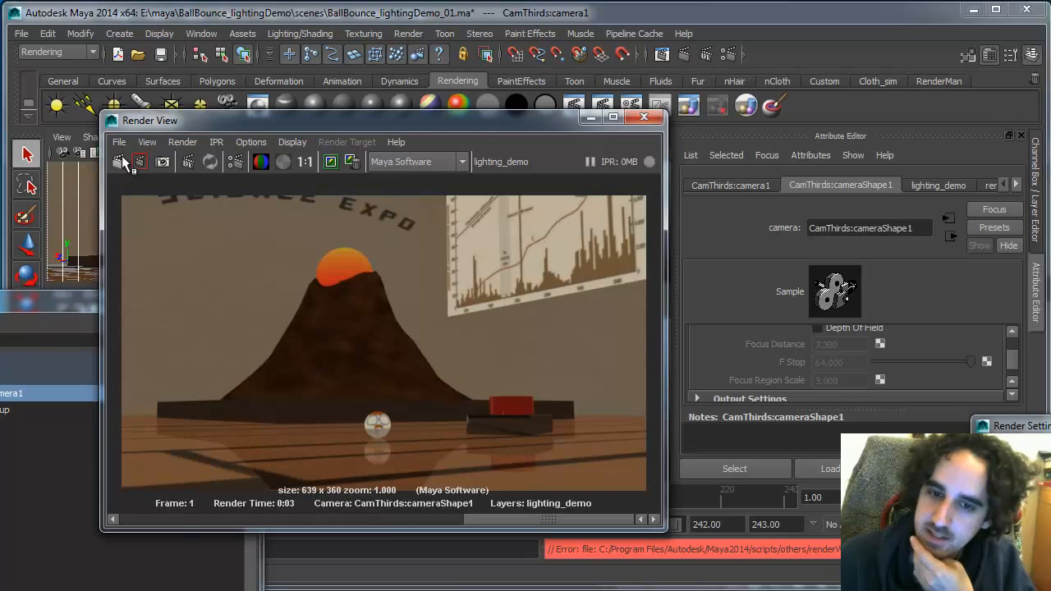
# Turn Depth Of Field back on, re-render the frame, and compare it with the stored render
pyautogui.click(817, 327)
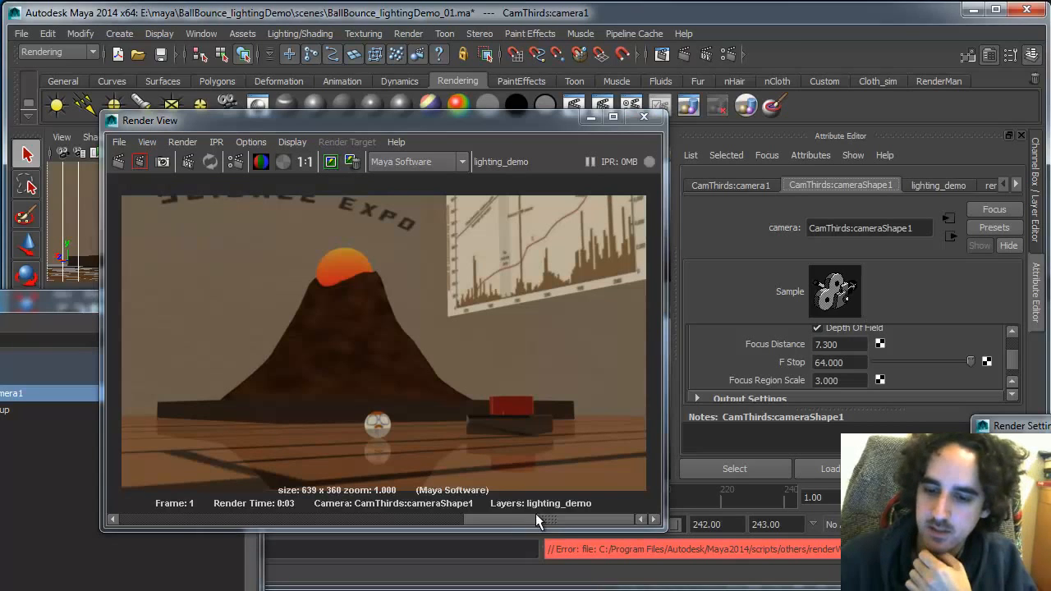
pyautogui.moveTo(536, 513); pyautogui.dragTo(144, 505)
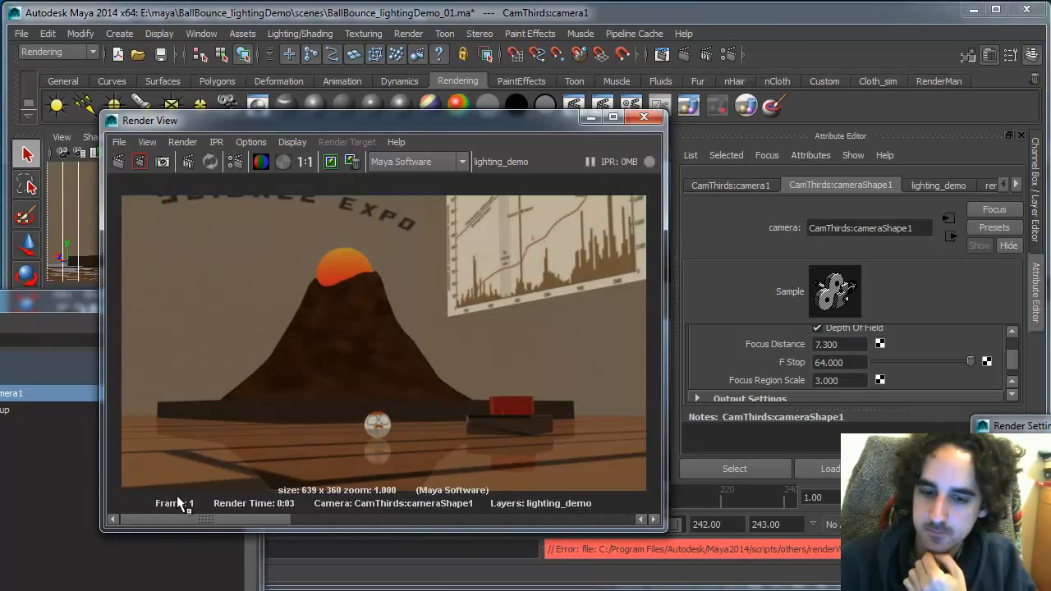
pyautogui.click(118, 160)
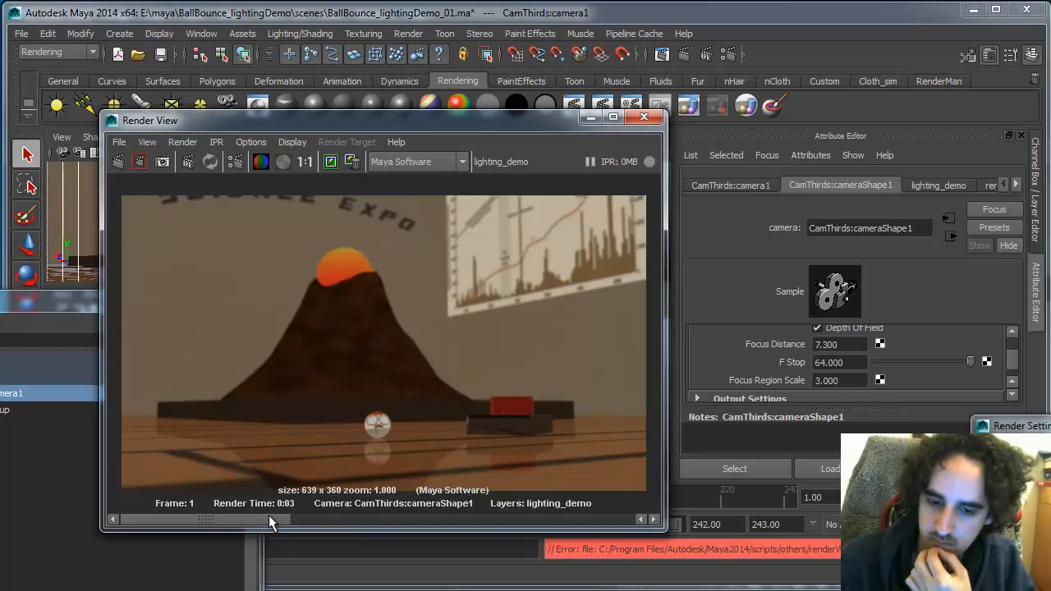
pyautogui.moveTo(268, 515); pyautogui.dragTo(601, 531)
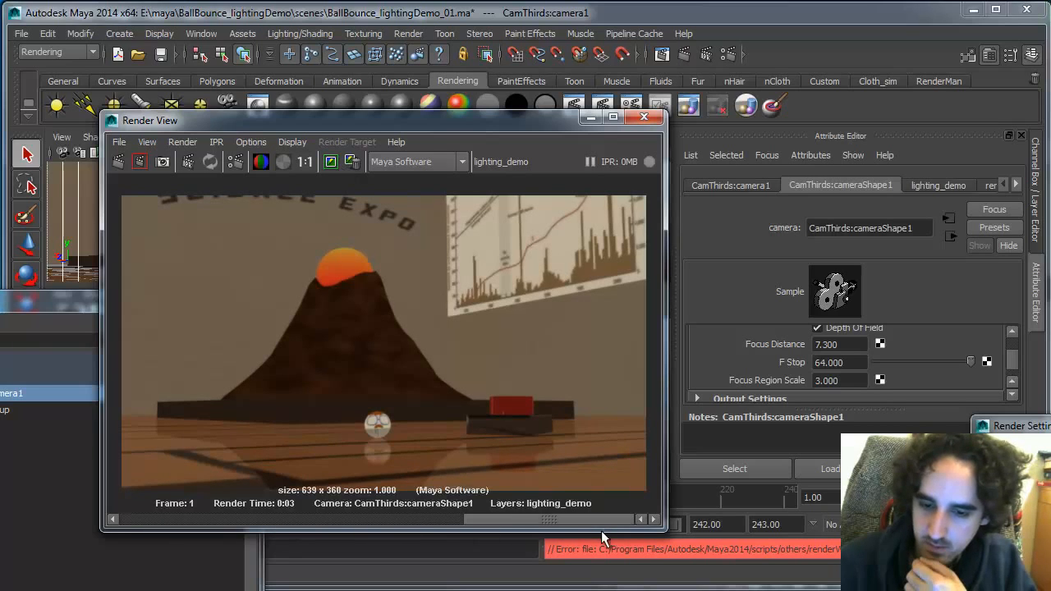
pyautogui.moveTo(528, 528); pyautogui.dragTo(174, 519)
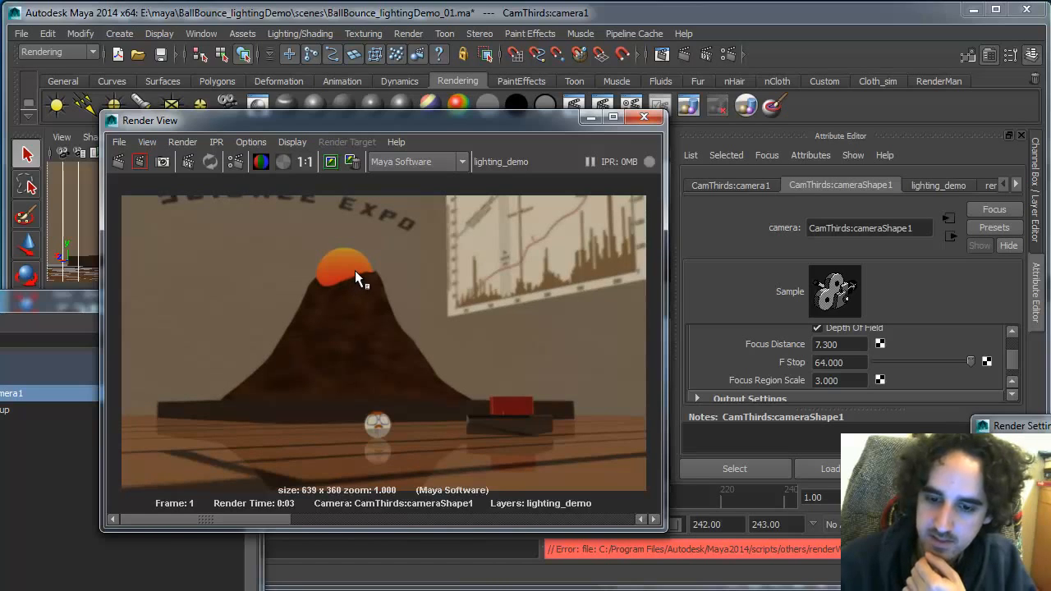
pyautogui.click(848, 345)
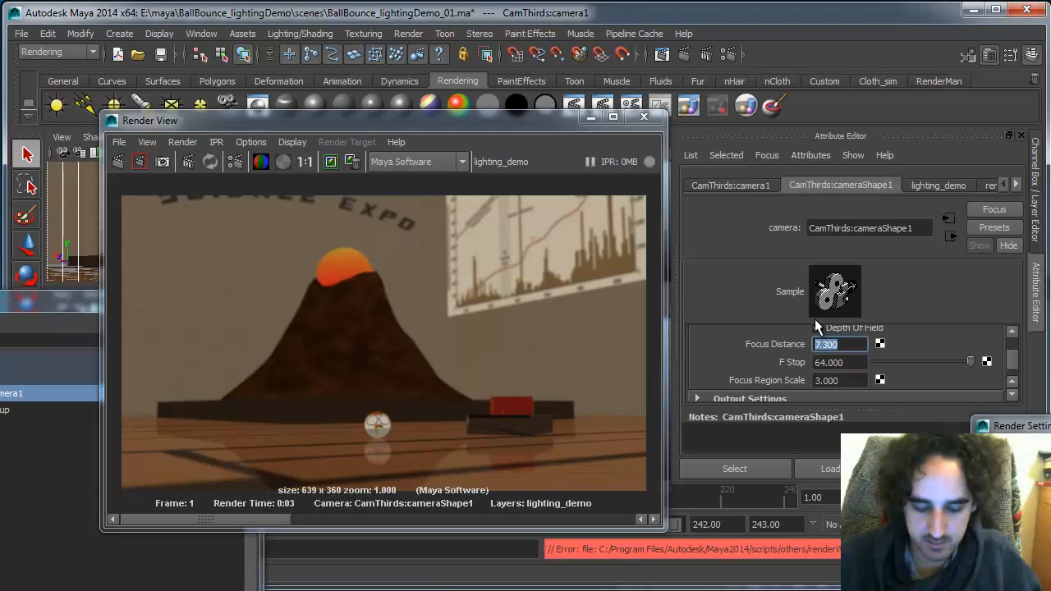
pyautogui.moveTo(428, 127); pyautogui.dragTo(366, 356)
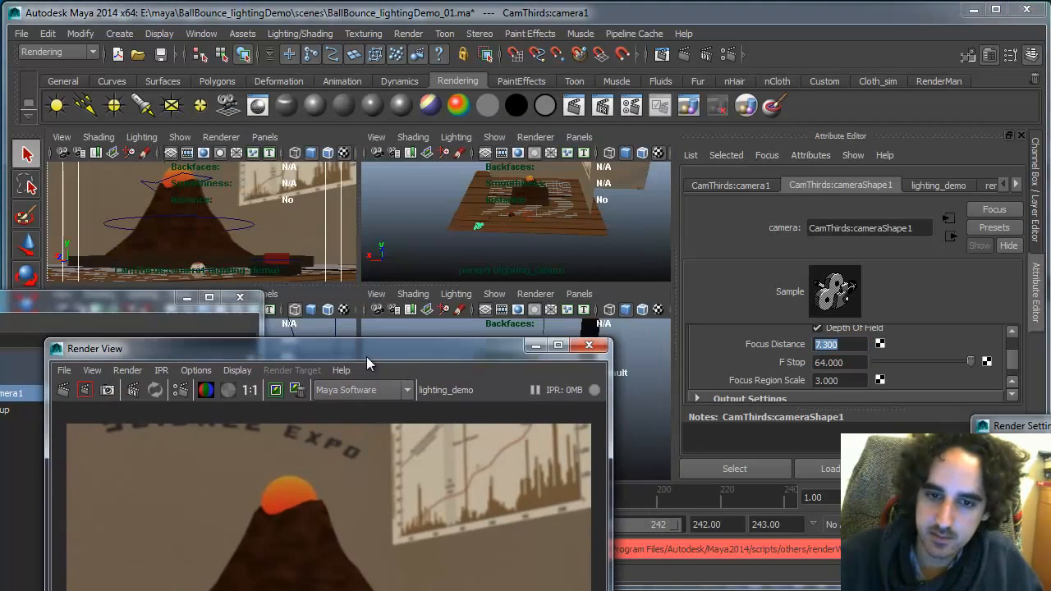
pyautogui.click(175, 176)
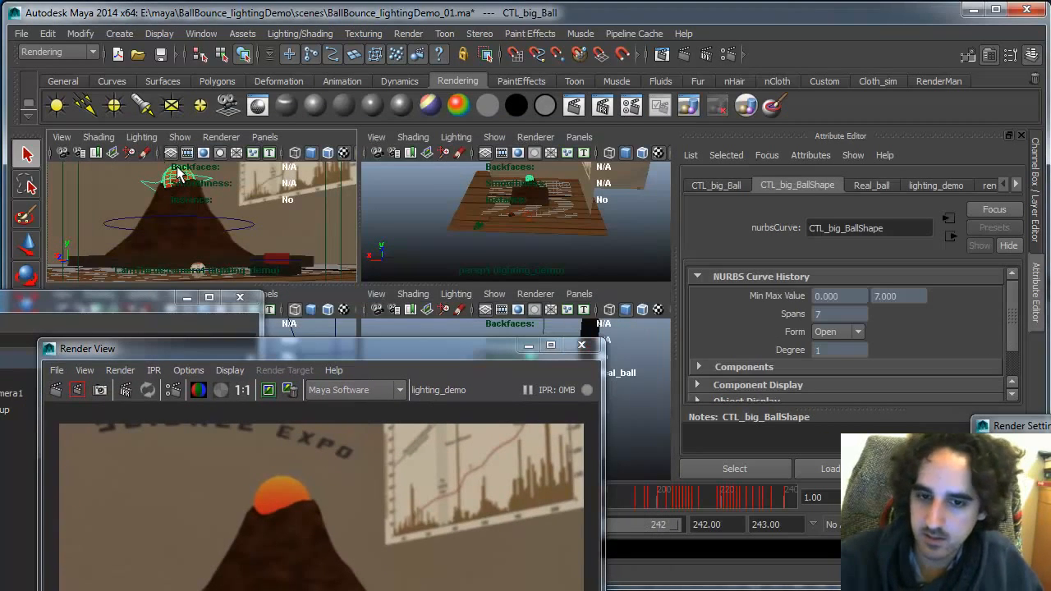
pyautogui.press('space')
pyautogui.press('space')
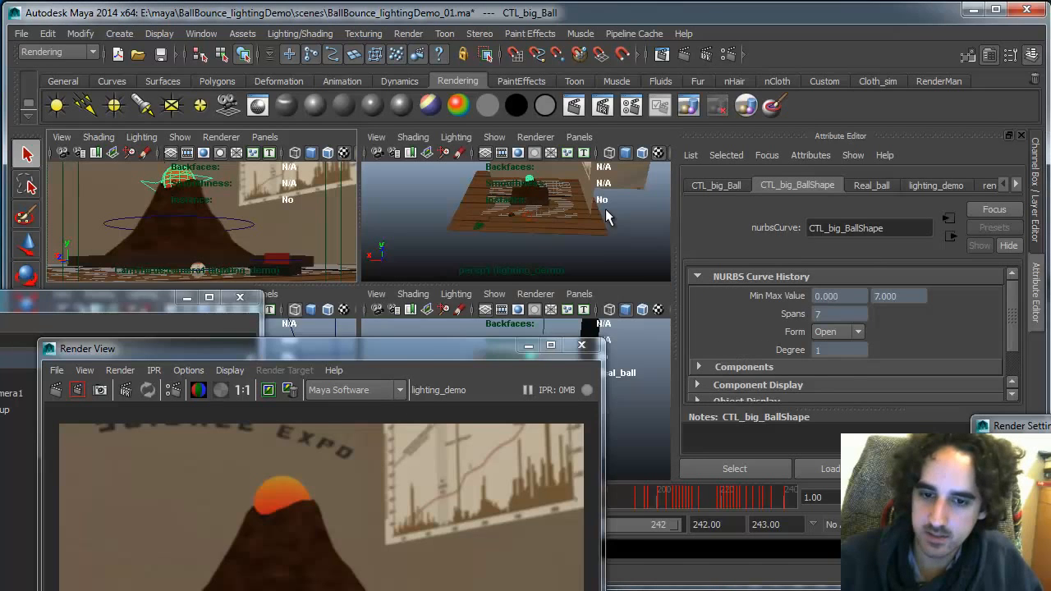
pyautogui.moveTo(398, 344); pyautogui.dragTo(434, 302)
pyautogui.click(8, 393)
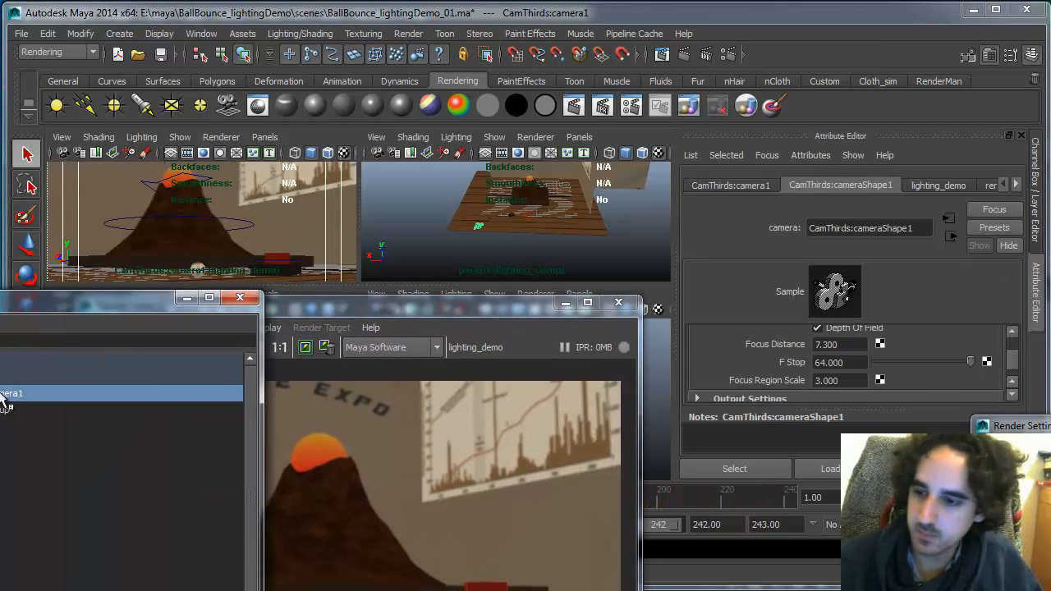
# Set the camera's Focus Distance to 20 and re-render the frame
pyautogui.click(854, 344)
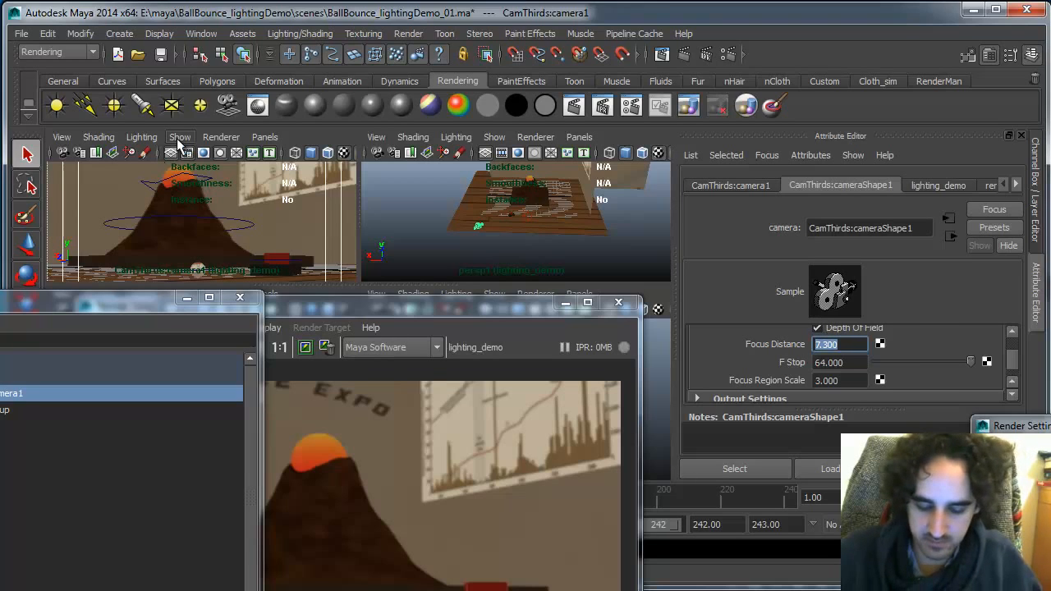
pyautogui.write('20')
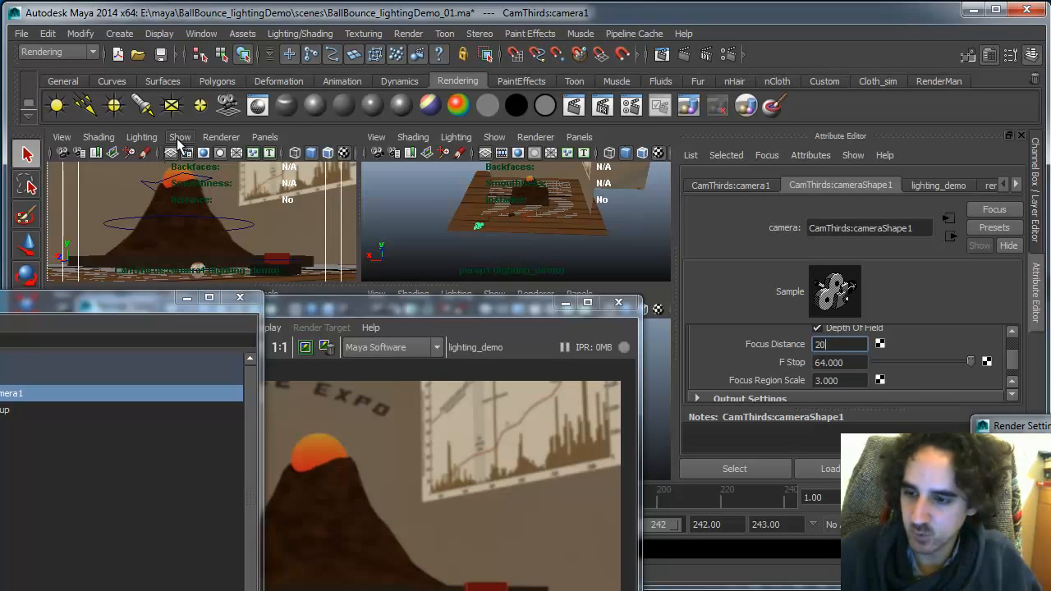
pyautogui.press('Return')
pyautogui.moveTo(345, 304); pyautogui.dragTo(353, 206)
pyautogui.click(121, 247)
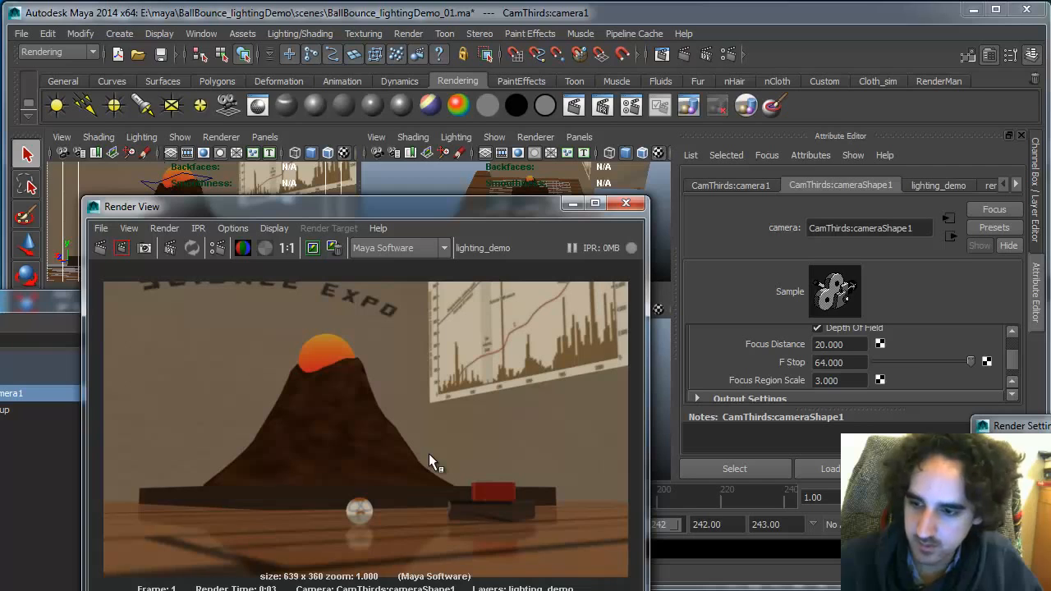
# Set the camera's Focus Distance to 15 and re-render the frame
pyautogui.click(854, 345)
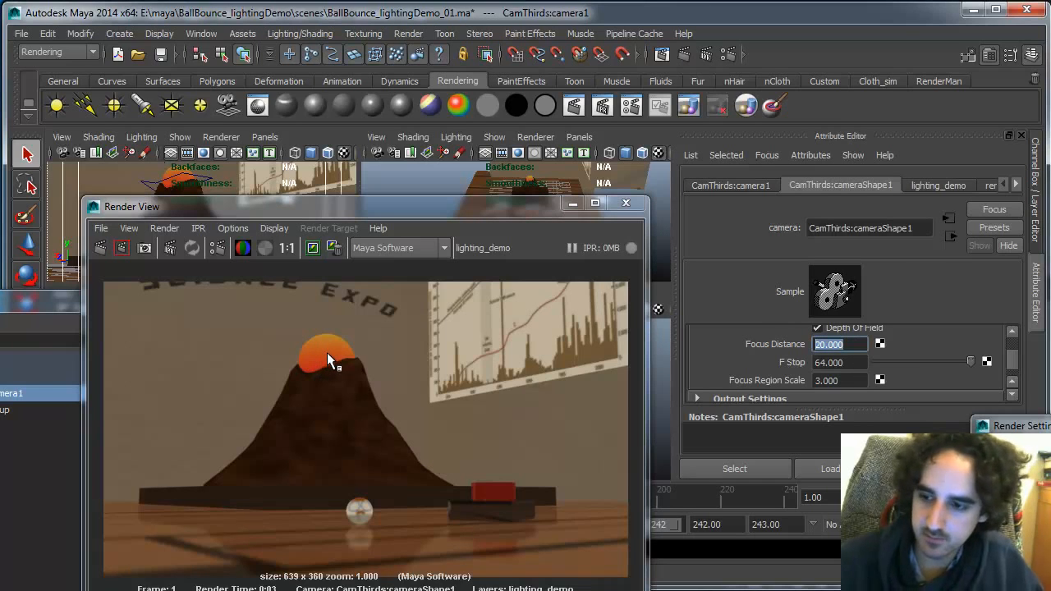
pyautogui.write('15')
pyautogui.press('Return')
pyautogui.click(99, 247)
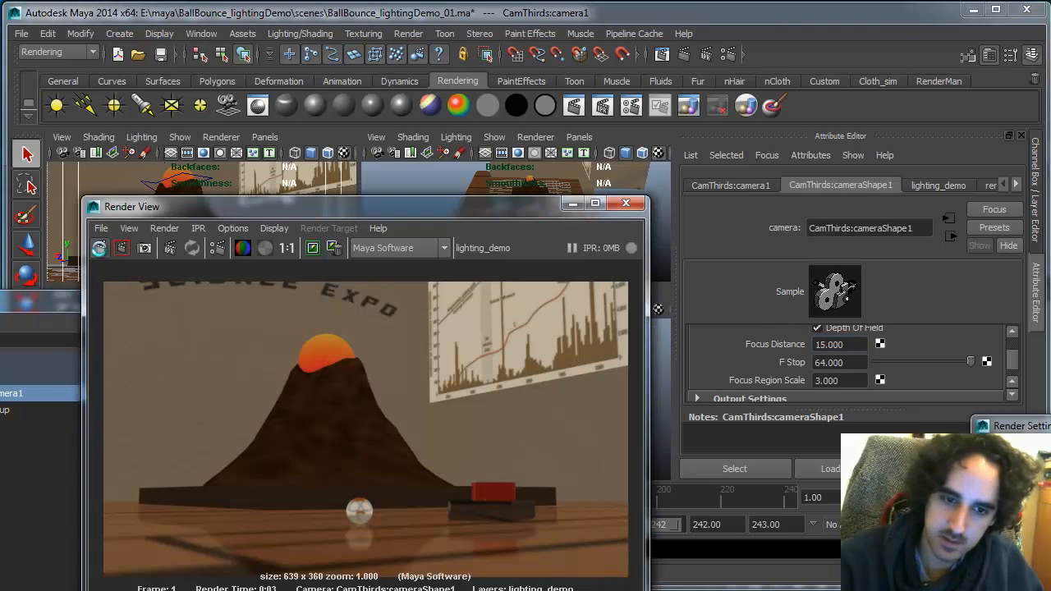
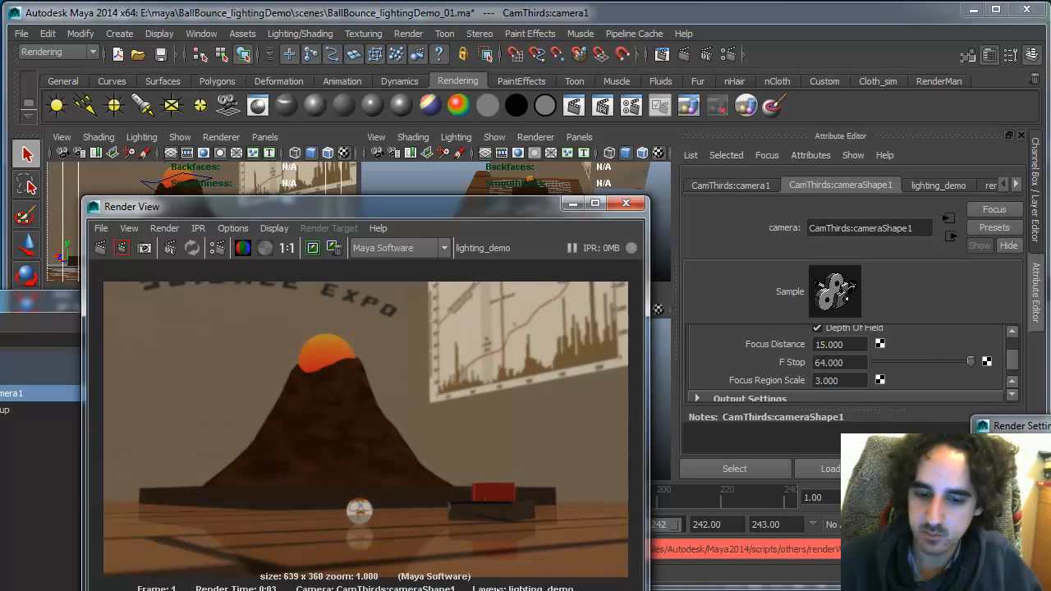
# Set the camera's F Stop to 32 and re-render the frame
pyautogui.click(845, 362)
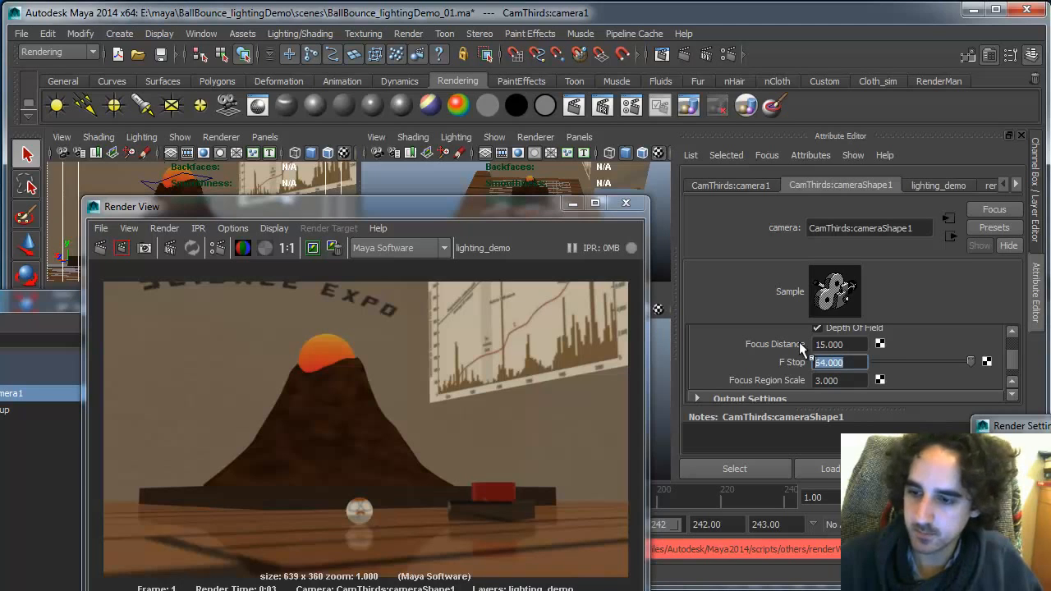
pyautogui.write('32')
pyautogui.press('Return')
pyautogui.click(98, 247)
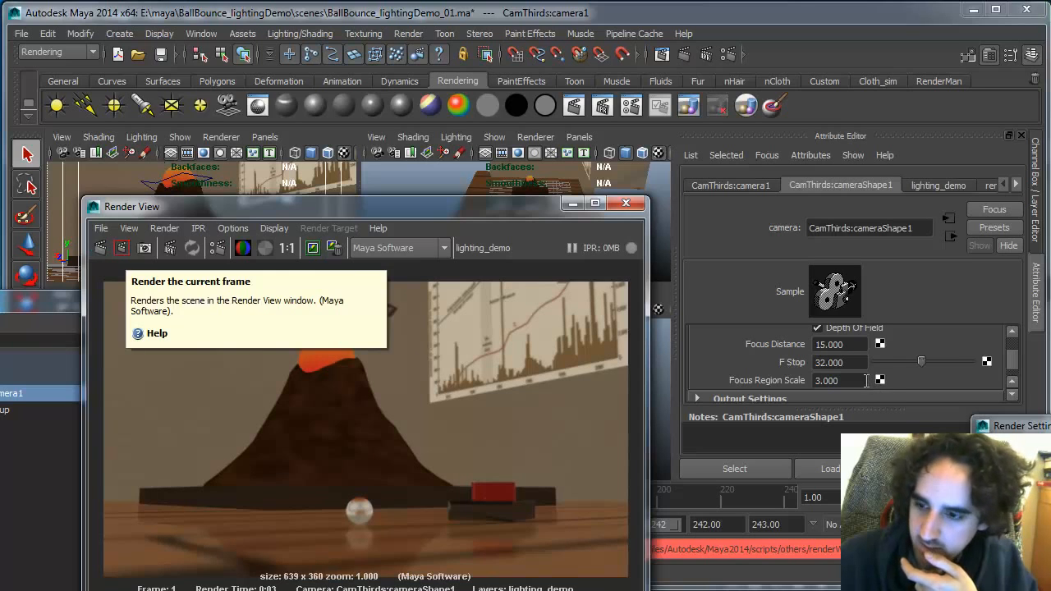
# Set the camera's Focus Region Scale to 4 and re-render the frame
pyautogui.click(829, 380)
pyautogui.write('4')
pyautogui.press('Return')
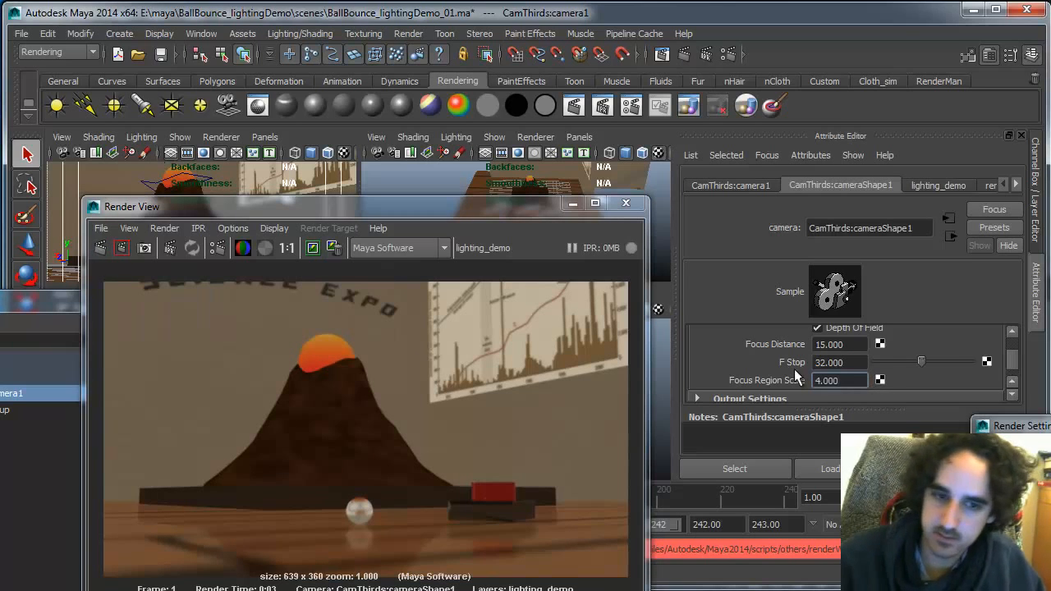
pyautogui.click(100, 247)
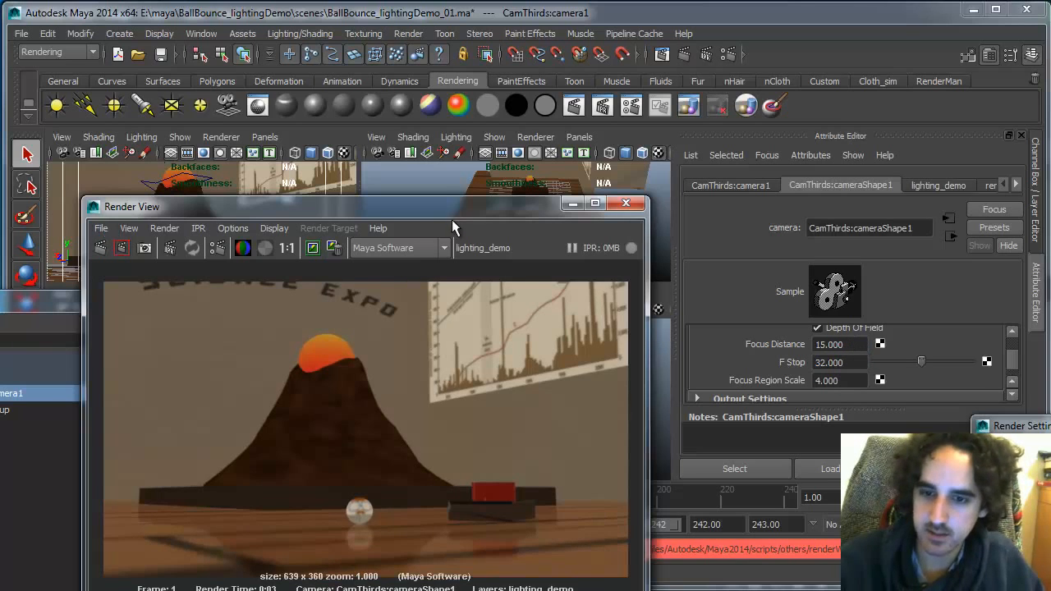
# Set the camera's Focus Region Scale to 5 and re-render the frame
pyautogui.moveTo(453, 212); pyautogui.dragTo(464, 195)
pyautogui.click(817, 381)
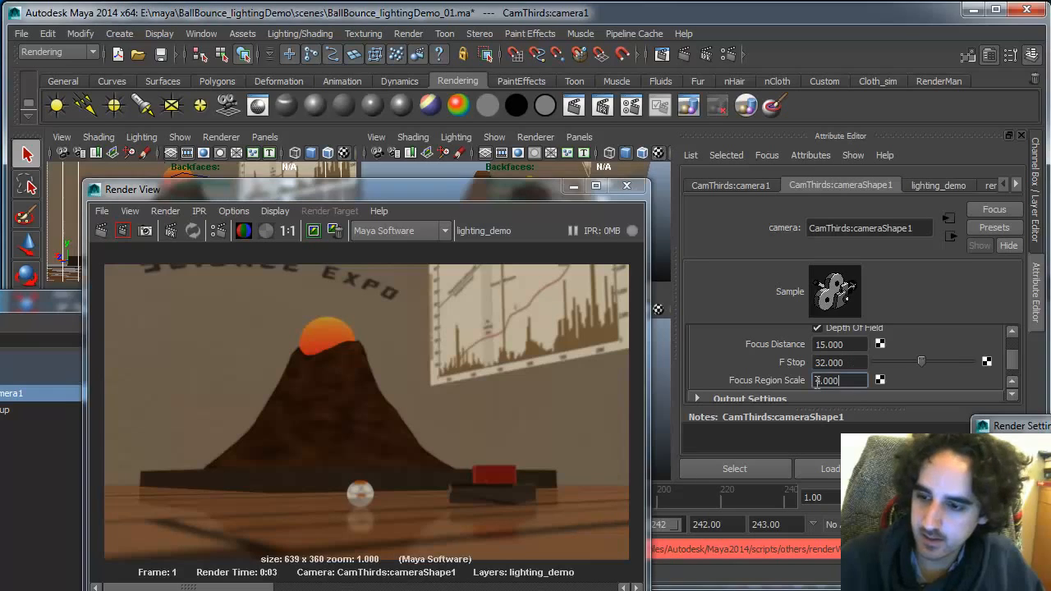
pyautogui.doubleClick(816, 380)
pyautogui.write('5')
pyautogui.press('Return')
pyautogui.click(101, 230)
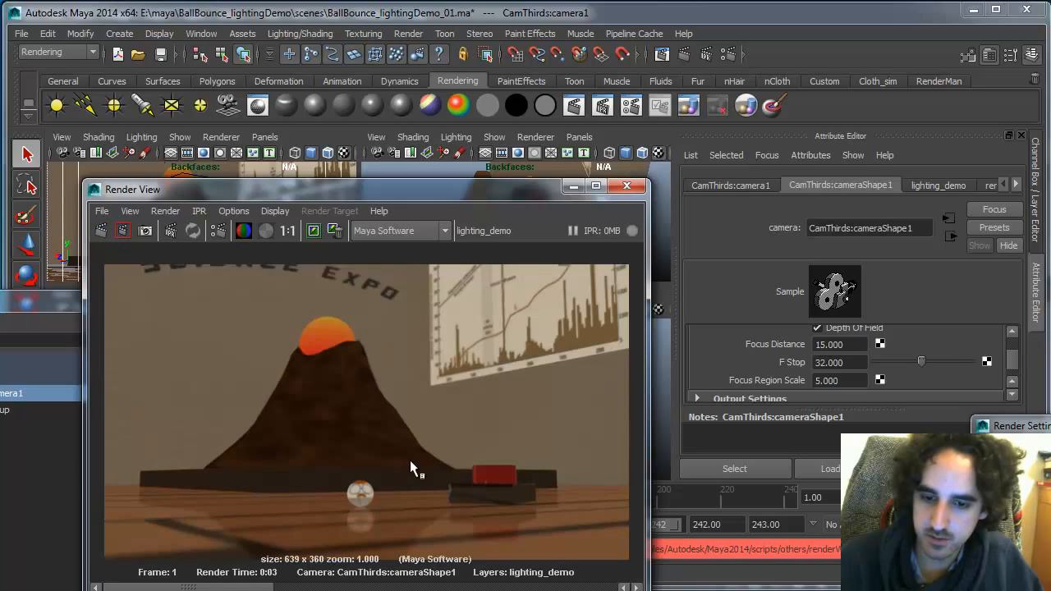
# Set the camera's F Stop to 48 and re-render the frame
pyautogui.doubleClick(854, 362)
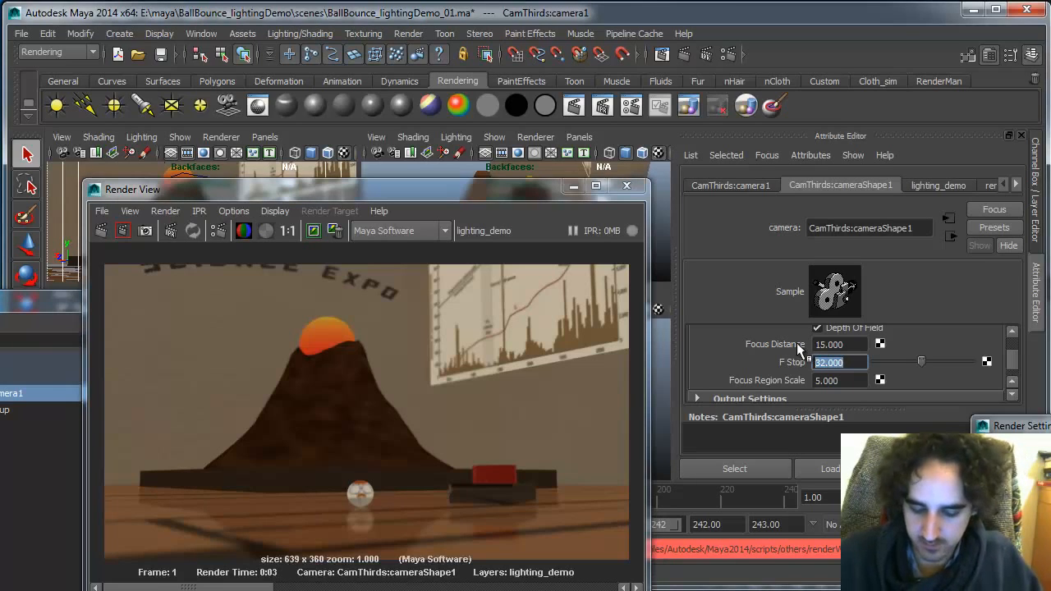
pyautogui.write('48')
pyautogui.press('Return')
pyautogui.click(105, 231)
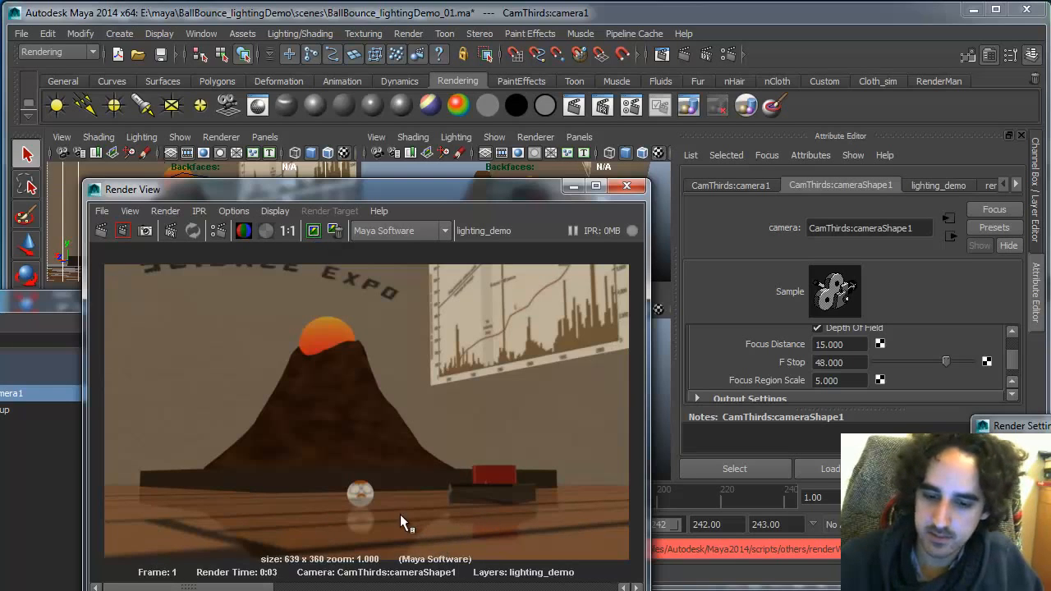
# Switch to Photoshop, duplicate the top crack layer of the wood texture, and move the copy down one plank
pyautogui.hotkey('alt', 'Tab')
pyautogui.keyDown('alt'); pyautogui.click(299, 467); pyautogui.keyUp('alt')
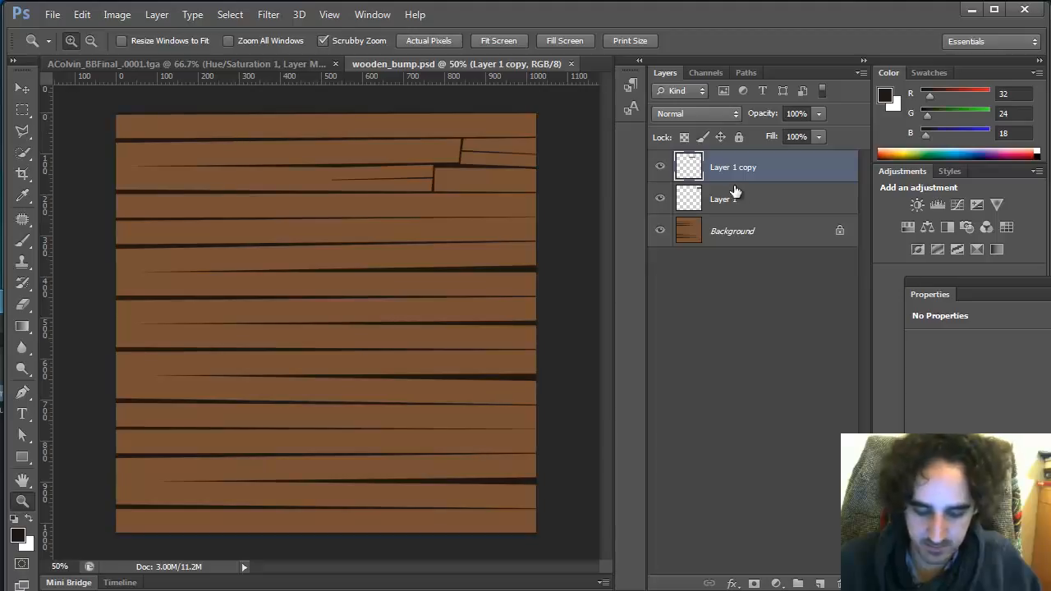
pyautogui.hotkey('ctrl', 'j')
pyautogui.press('v')
pyautogui.moveTo(421, 175); pyautogui.dragTo(410, 219)
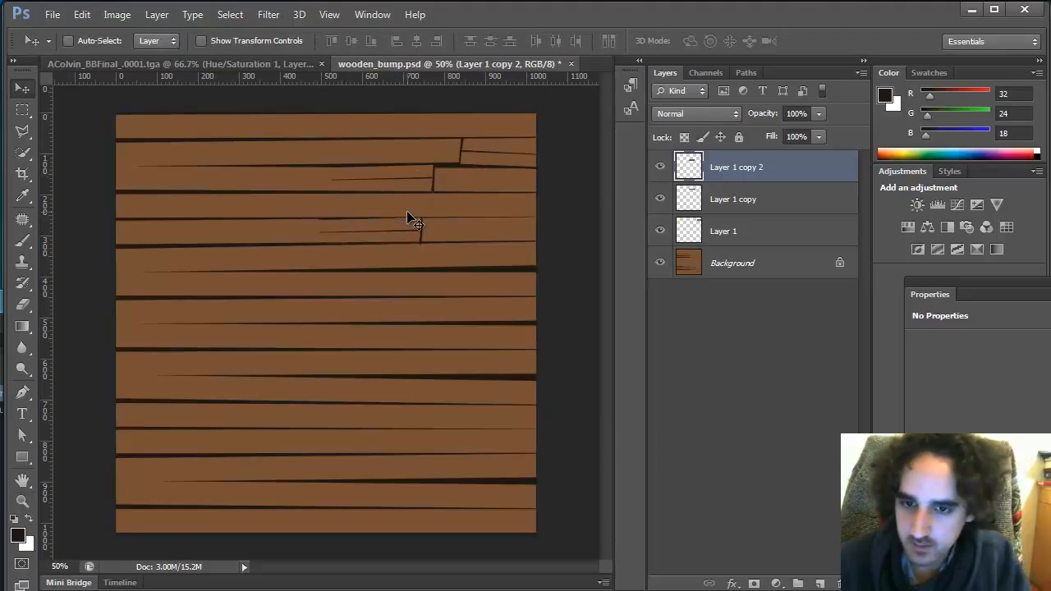
# Duplicate the crack layer again, then rotate and move the copy onto a lower plank with Free Transform
pyautogui.hotkey('ctrl', 'j')
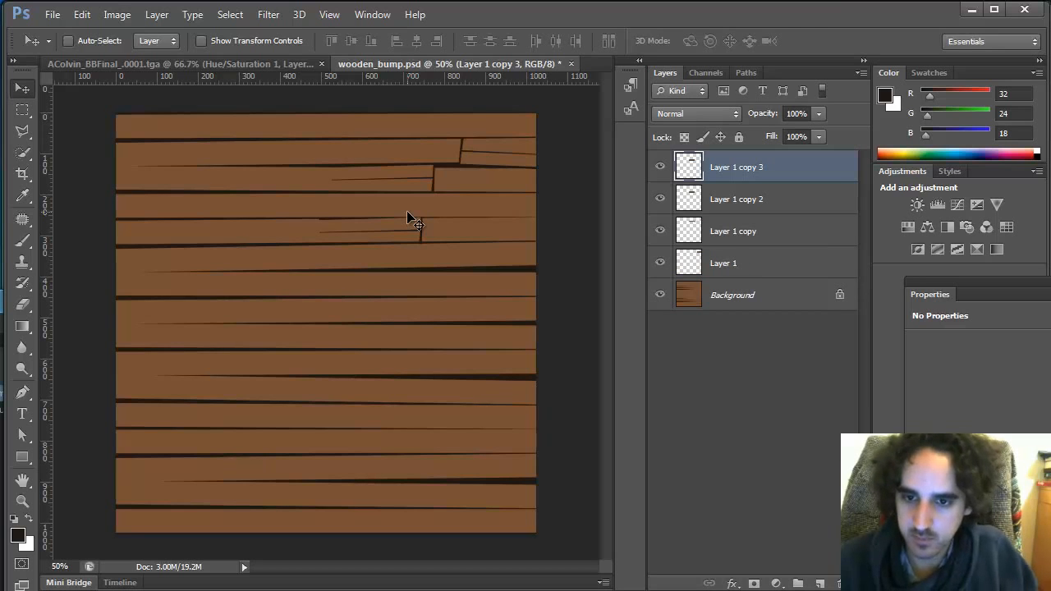
pyautogui.hotkey('ctrl', 't')
pyautogui.moveTo(553, 359); pyautogui.dragTo(92, 223)
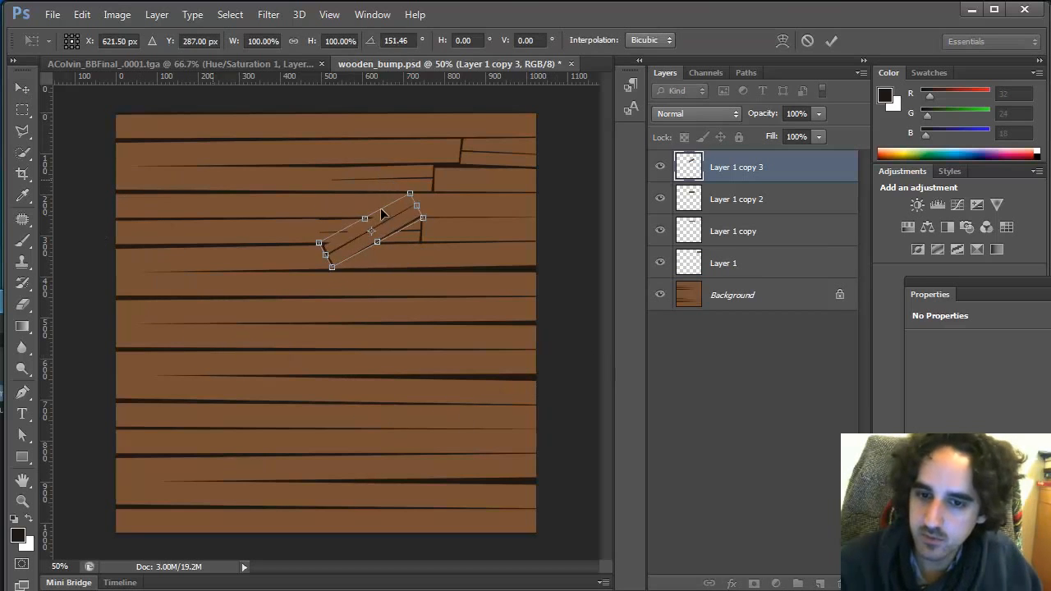
pyautogui.moveTo(395, 220); pyautogui.dragTo(555, 346)
pyautogui.press('Return')
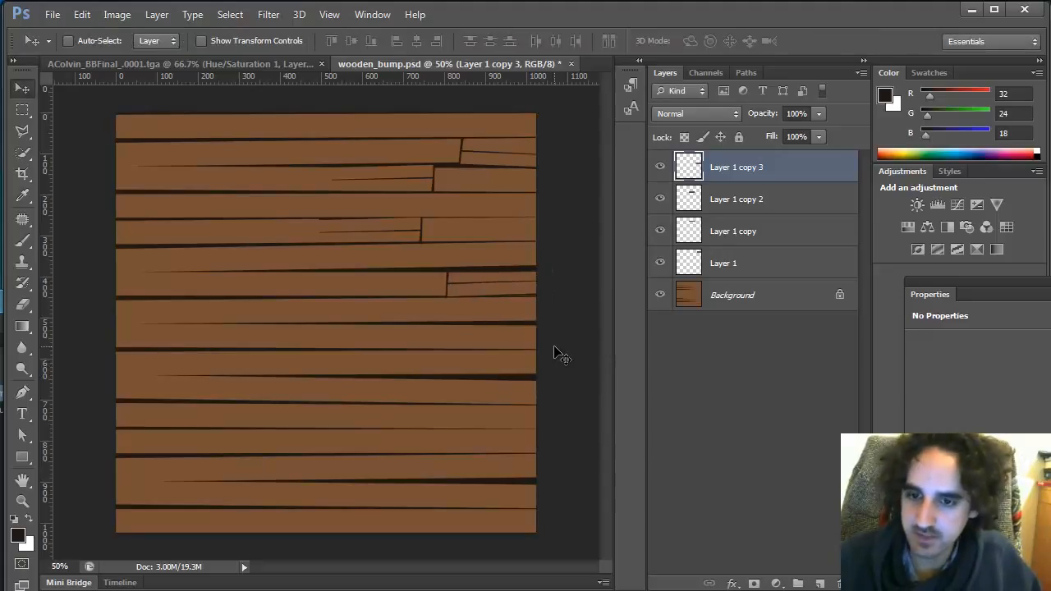
# Duplicate the four crack layers and move the copies down into the lower half of the texture
pyautogui.keyDown('shift'); pyautogui.click(749, 262); pyautogui.keyUp('shift')
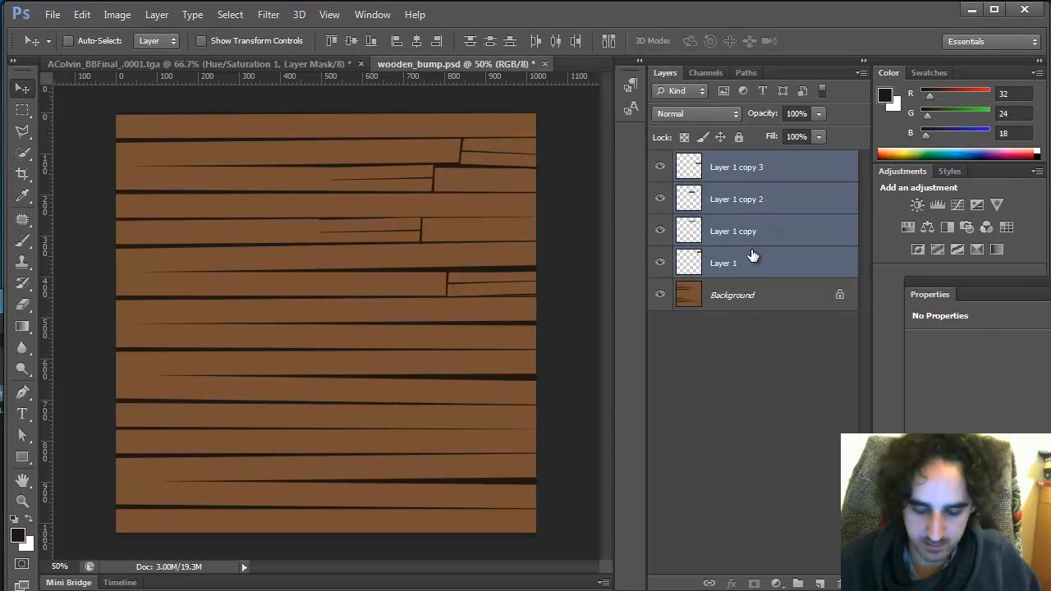
pyautogui.rightClick(838, 168)
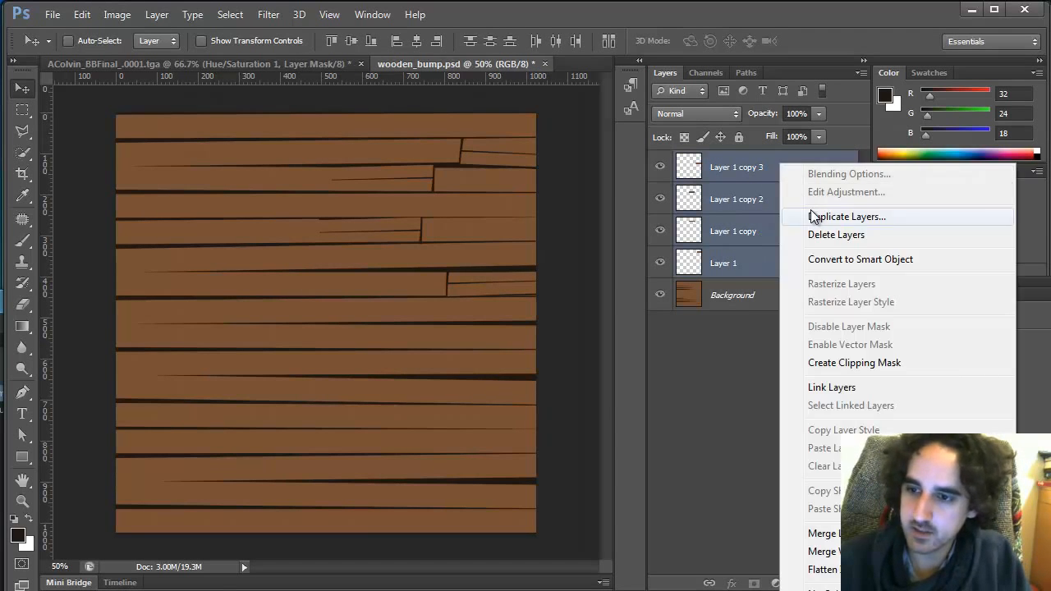
pyautogui.click(839, 210)
pyautogui.press('Return')
pyautogui.moveTo(548, 305); pyautogui.dragTo(515, 472)
pyautogui.press('Down')
pyautogui.press('Down')
pyautogui.press('Down')
pyautogui.press('Down')
pyautogui.press('Down')
pyautogui.press('Down')
pyautogui.press('Down')
pyautogui.press('Down')
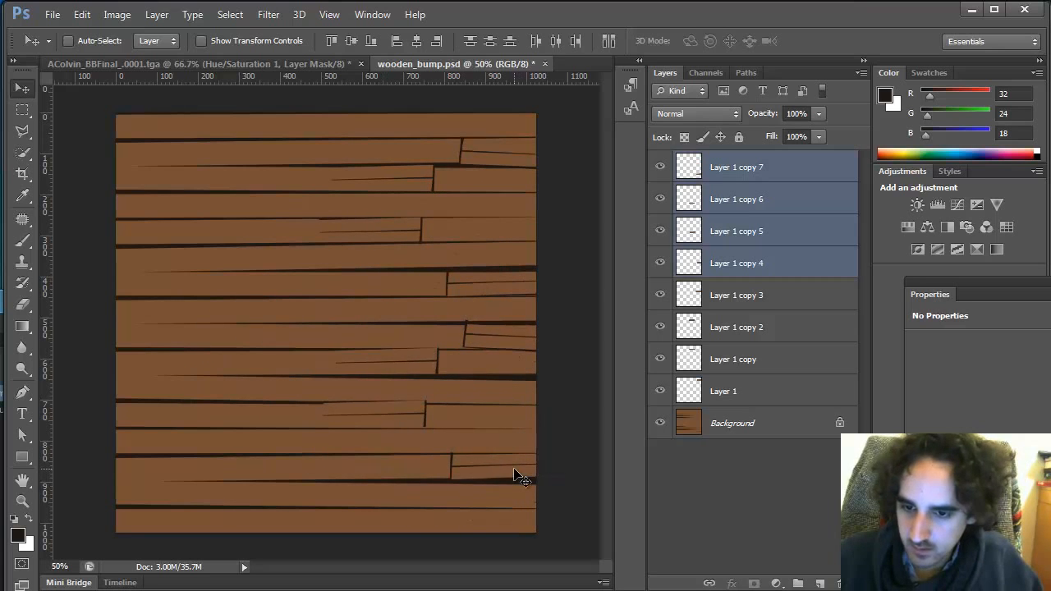
# Nudge the duplicated crack layers slightly upward with Free Transform
pyautogui.hotkey('ctrl', 't')
pyautogui.moveTo(575, 281); pyautogui.dragTo(581, 261)
pyautogui.press('Return')
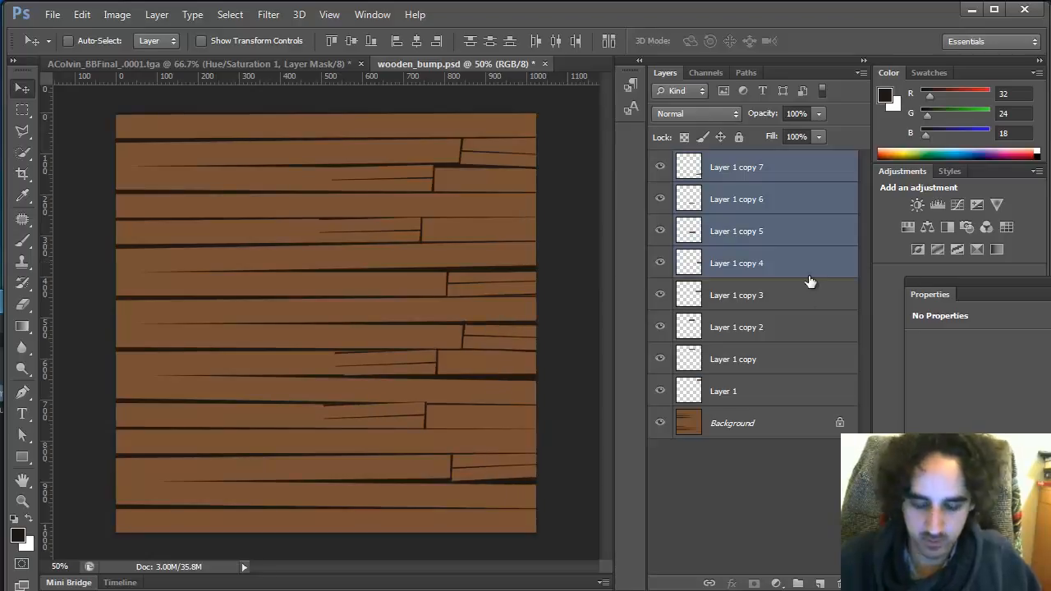
# Select Layer 1 copy 7, copy 5, copy 3 and Layer 1 copy and move them to the top of the layer stack
pyautogui.click(762, 167)
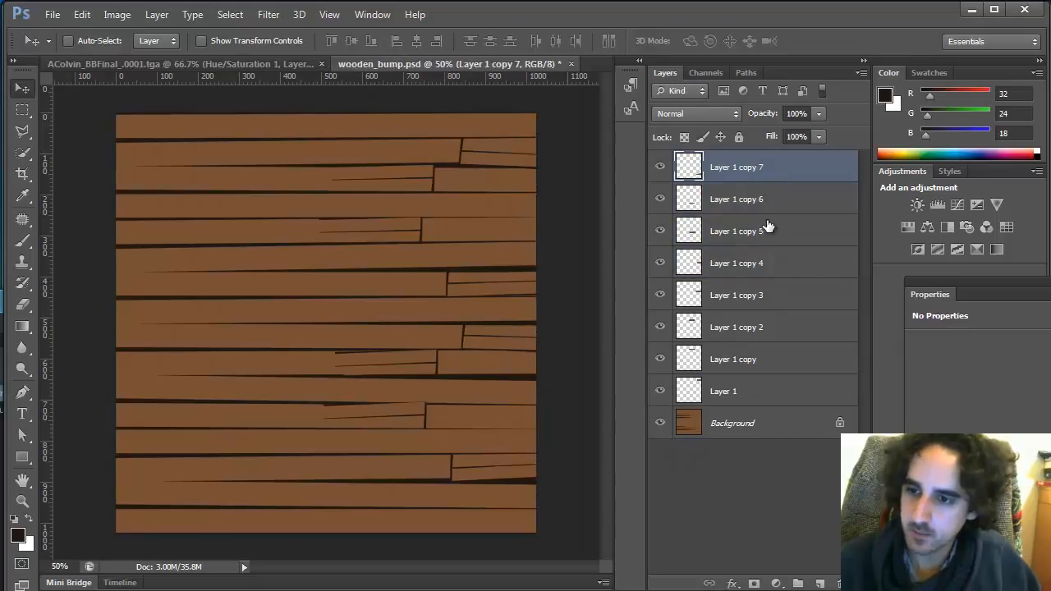
pyautogui.keyDown('ctrl'); pyautogui.click(768, 229); pyautogui.keyUp('ctrl')
pyautogui.keyDown('ctrl'); pyautogui.click(766, 296); pyautogui.keyUp('ctrl')
pyautogui.keyDown('ctrl'); pyautogui.click(781, 361); pyautogui.keyUp('ctrl')
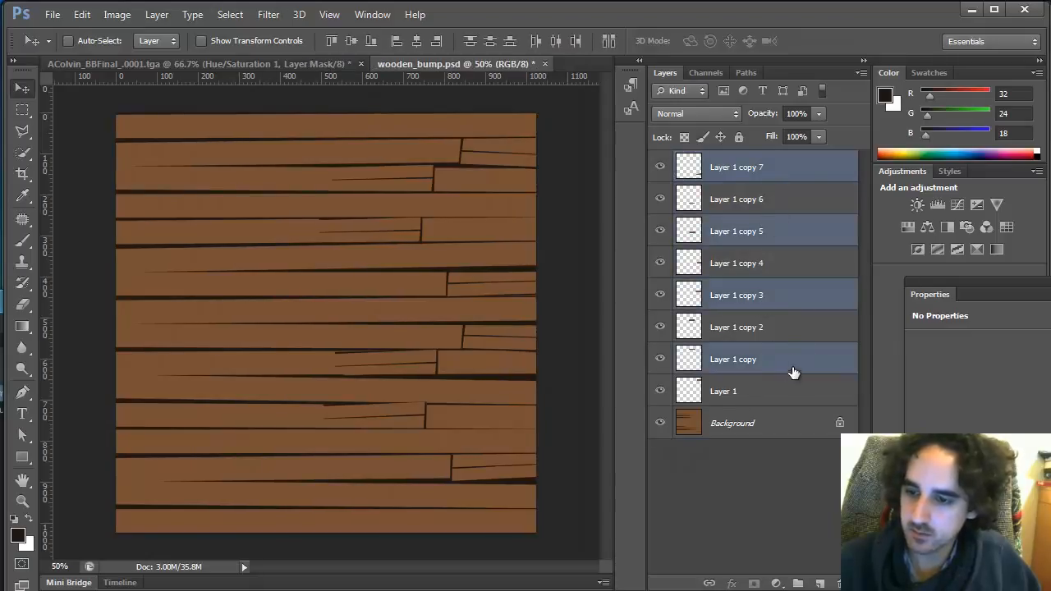
pyautogui.moveTo(779, 343); pyautogui.dragTo(800, 169)
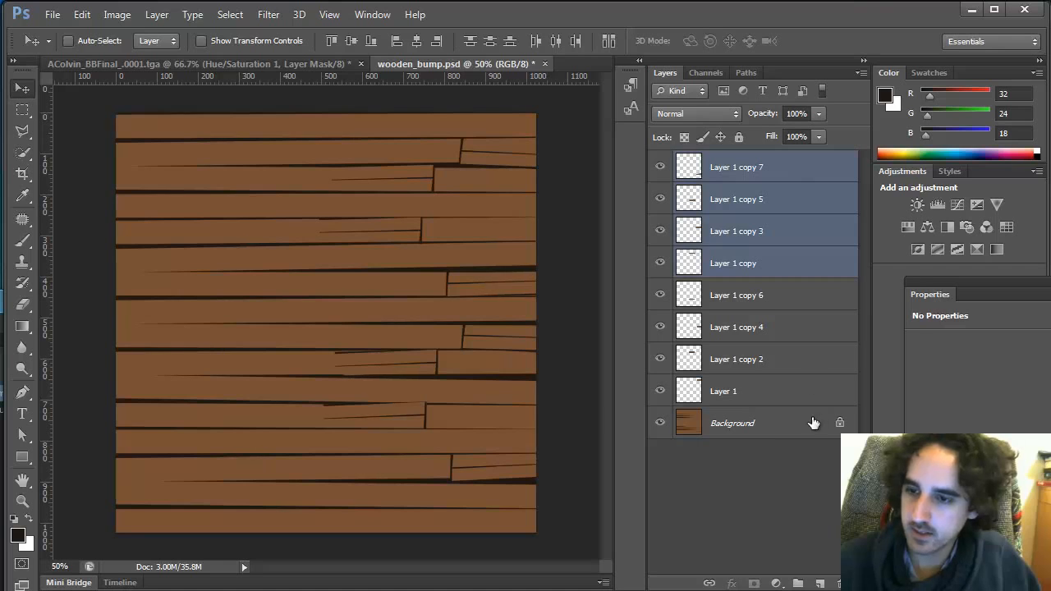
# Add an Exposure adjustment layer above Layer 1 copy 6 and lower its exposure slightly
pyautogui.click(797, 299)
pyautogui.click(775, 584)
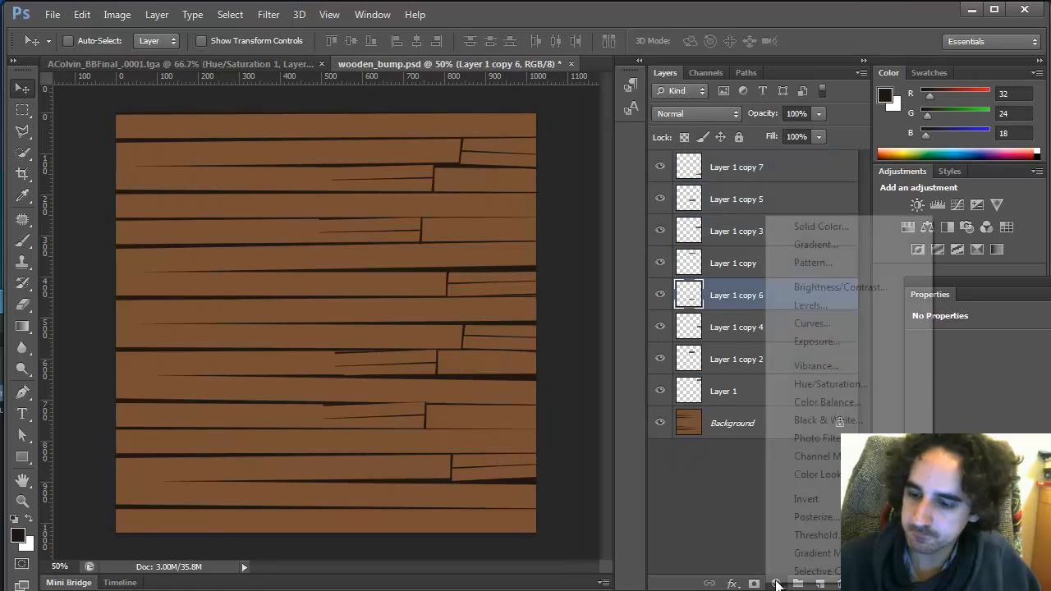
pyautogui.click(829, 342)
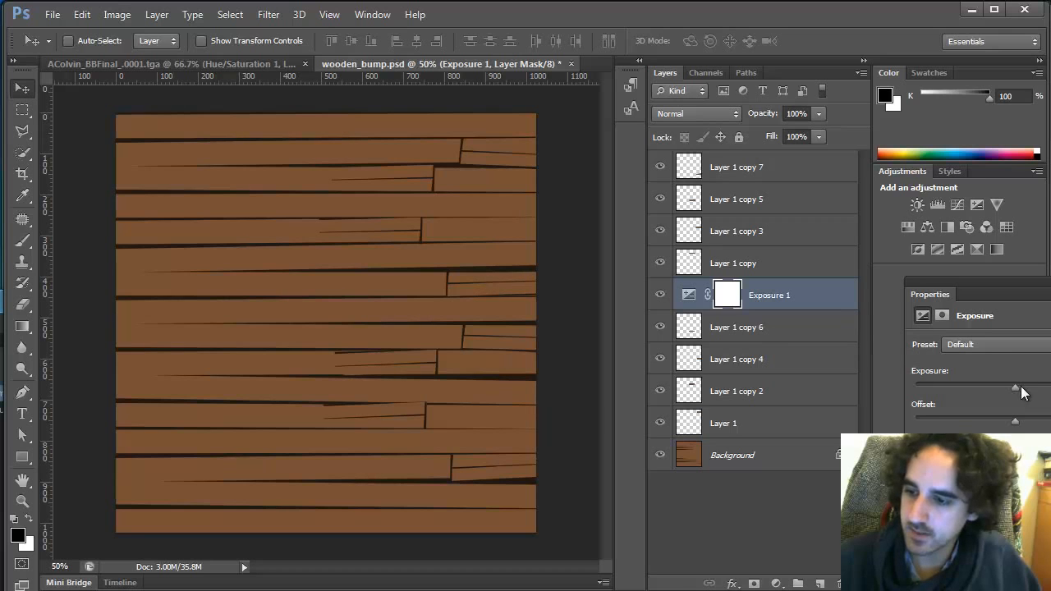
pyautogui.moveTo(1015, 387); pyautogui.dragTo(1010, 393)
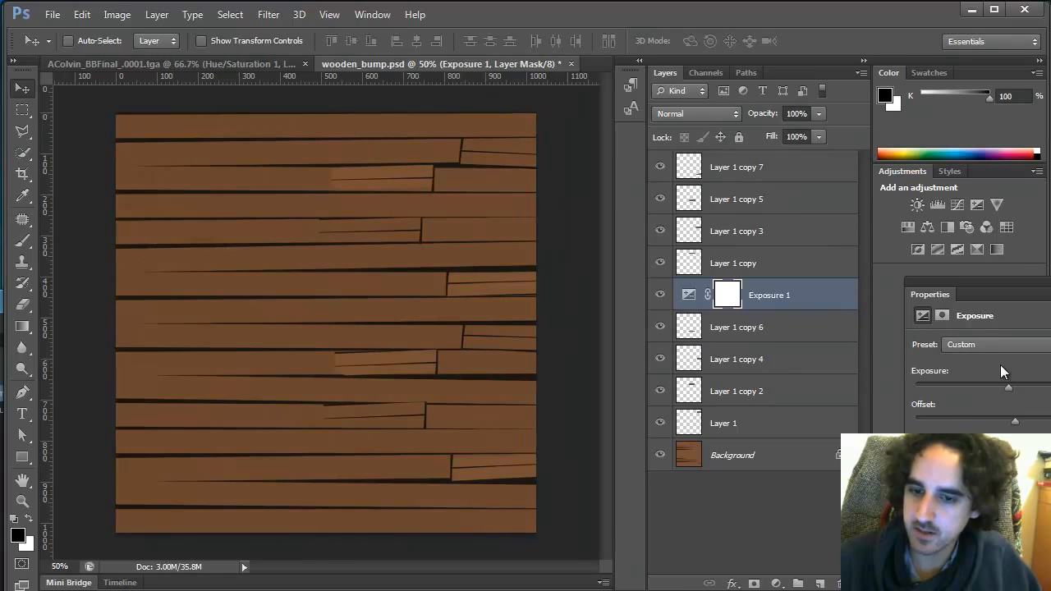
# Duplicate the Exposure adjustment, place the copy just above the Background, and raise its exposure slightly
pyautogui.click(768, 424)
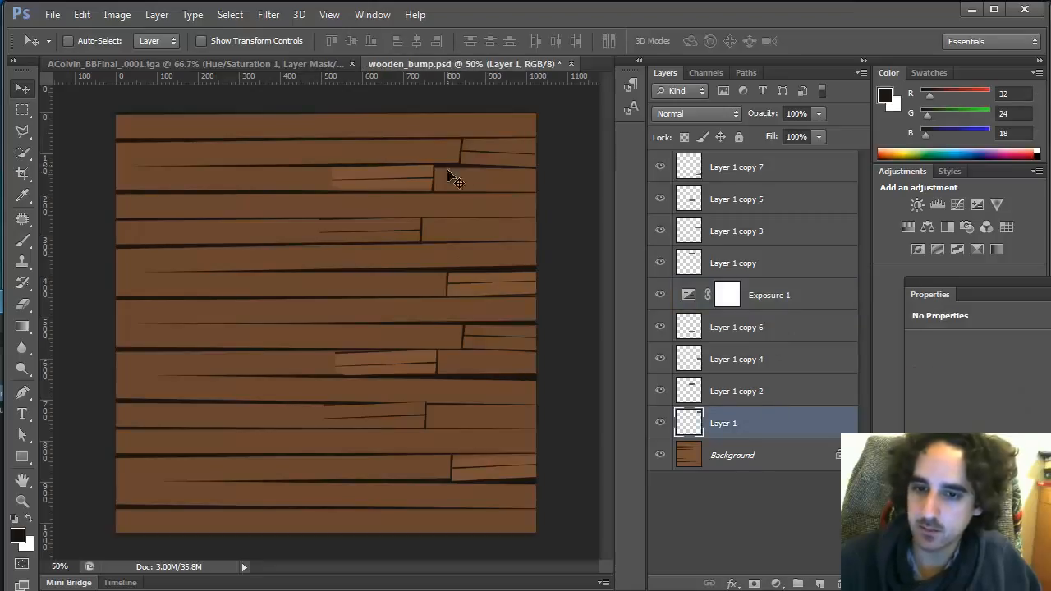
pyautogui.click(758, 458)
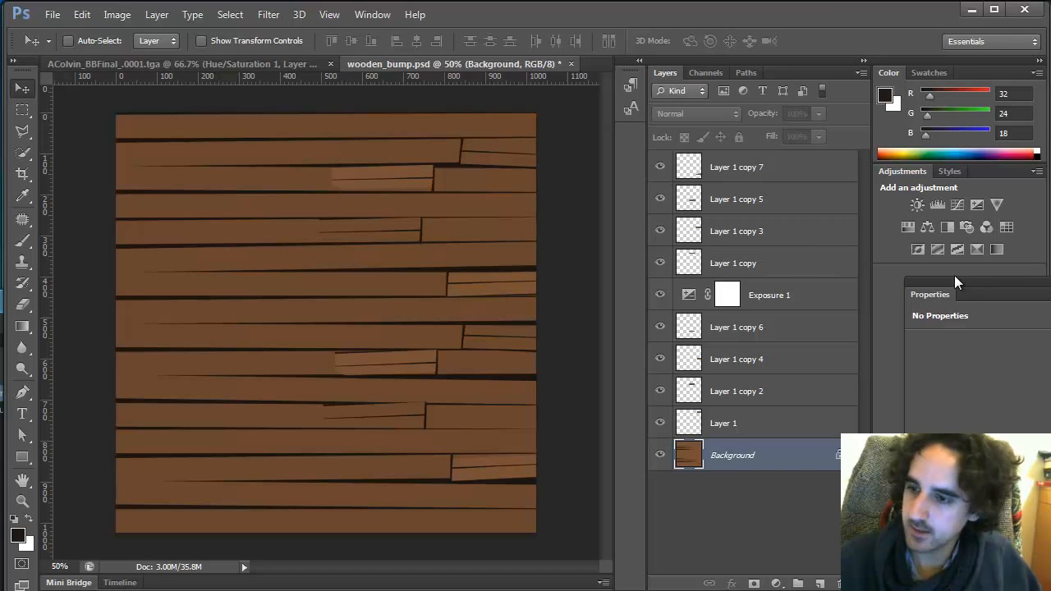
pyautogui.click(821, 294)
pyautogui.hotkey('ctrl', 'j')
pyautogui.moveTo(801, 294); pyautogui.dragTo(793, 456)
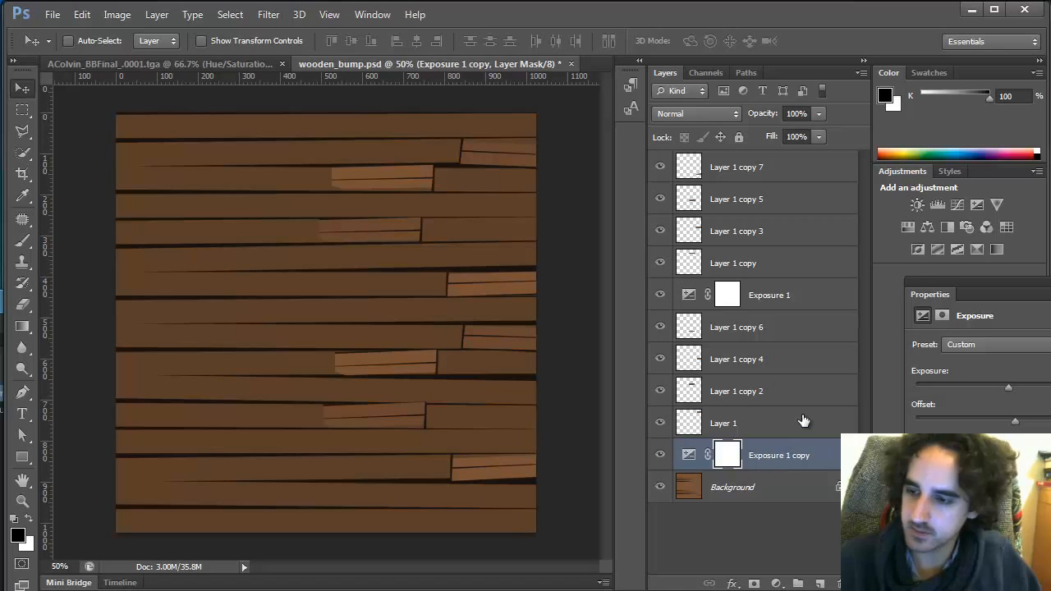
pyautogui.moveTo(1010, 385); pyautogui.dragTo(1023, 390)
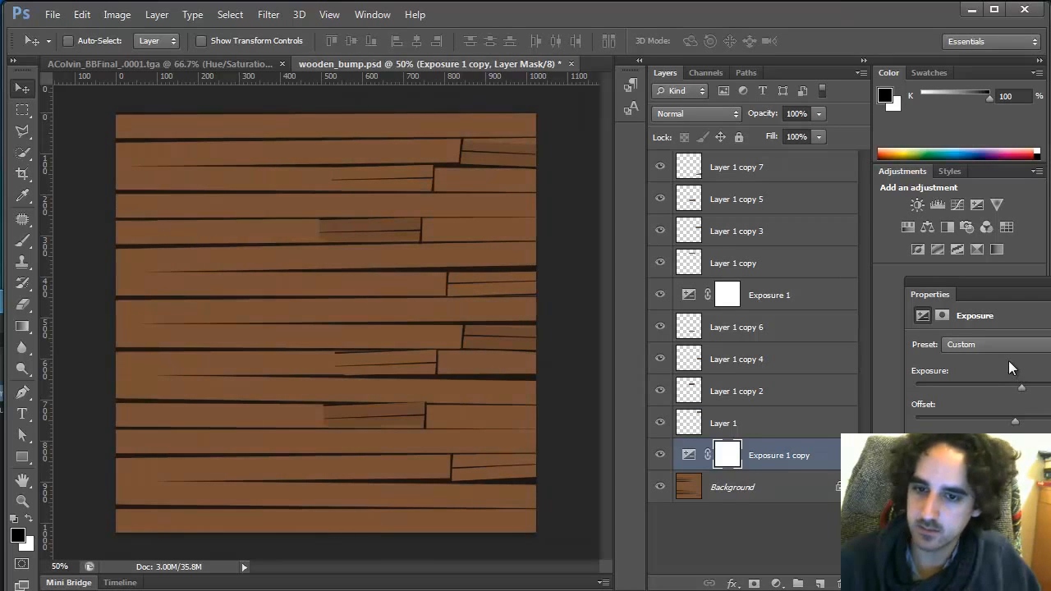
pyautogui.click(778, 464)
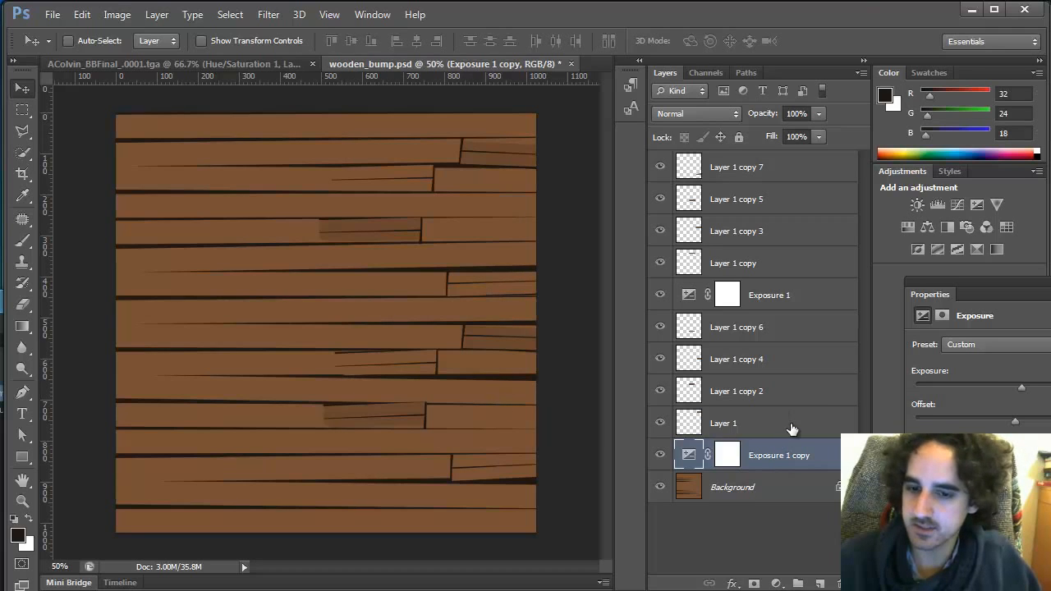
pyautogui.click(793, 432)
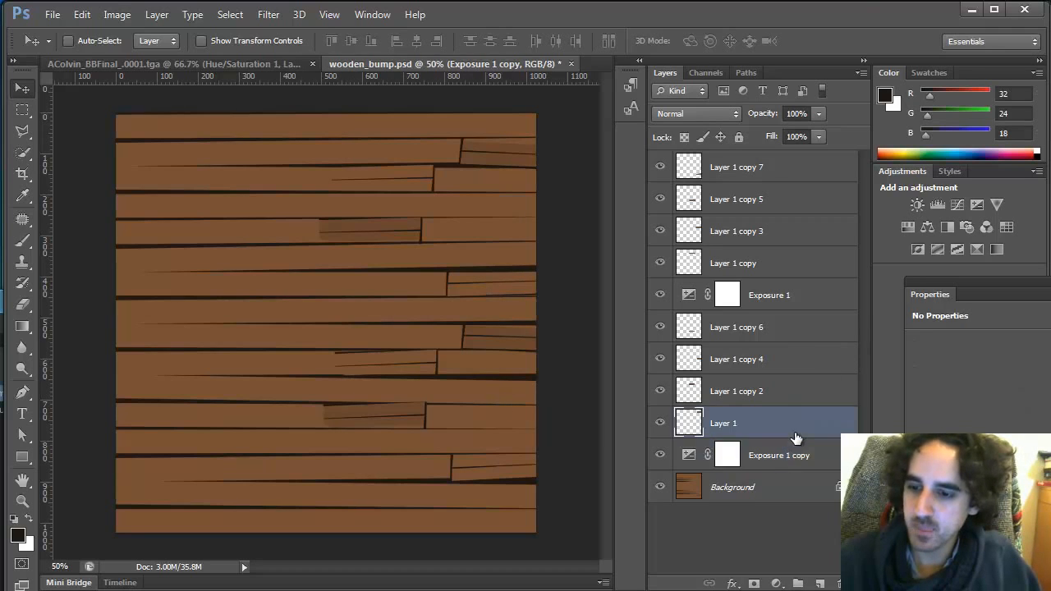
pyautogui.click(793, 458)
pyautogui.rightClick(759, 174)
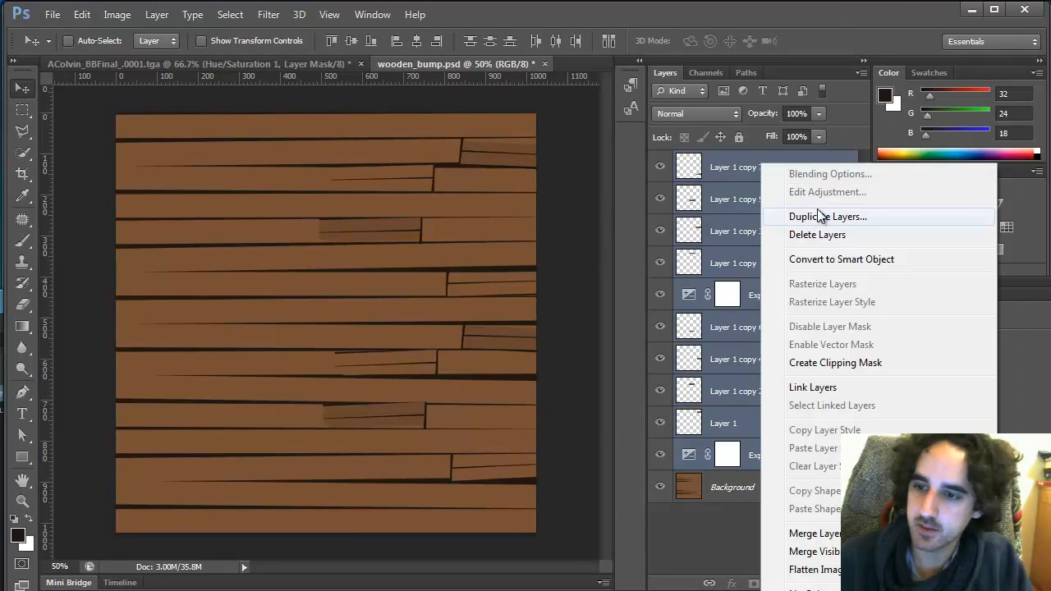
pyautogui.click(788, 213)
pyautogui.press('Return')
pyautogui.hotkey('ctrl', 'e')
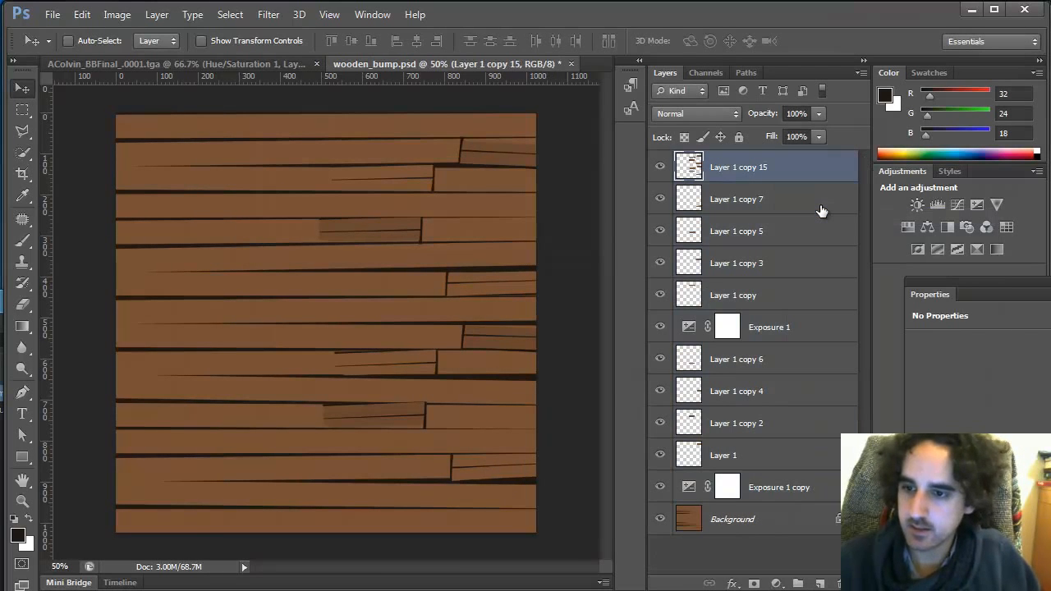
pyautogui.hotkey('ctrl', 'z')
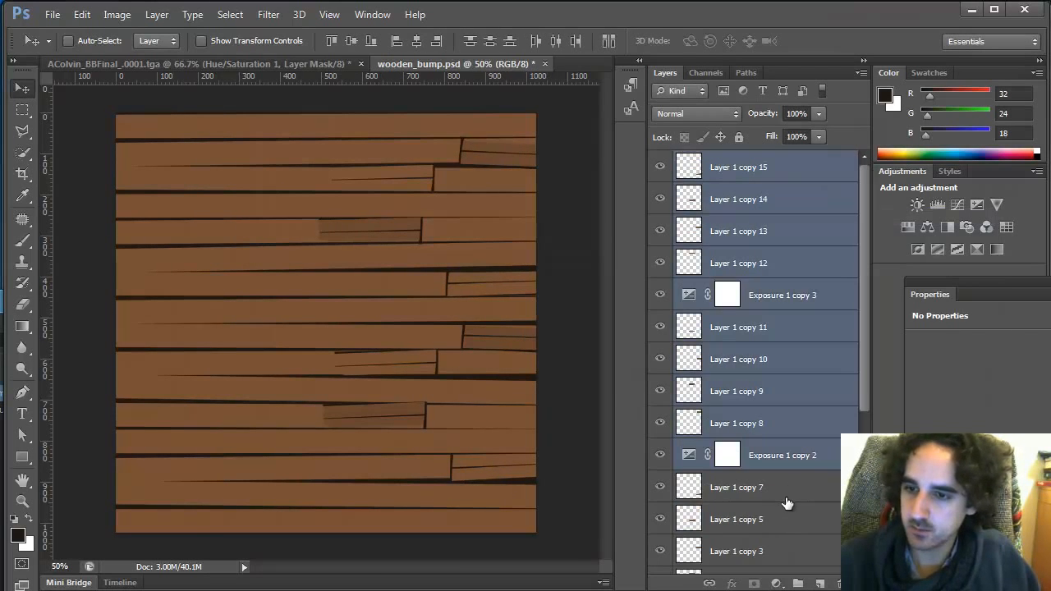
pyautogui.press('Delete')
pyautogui.click(763, 487)
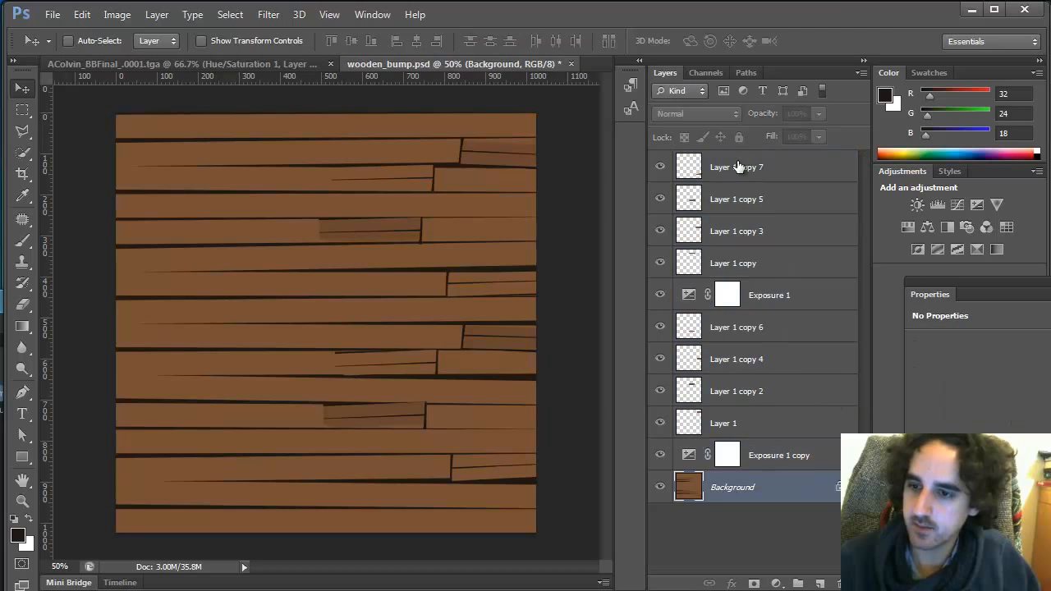
# Duplicate all layers including the Background and merge the copies into a single layer
pyautogui.keyDown('shift'); pyautogui.click(743, 168); pyautogui.keyUp('shift')
pyautogui.rightClick(747, 171)
pyautogui.click(801, 215)
pyautogui.press('Return')
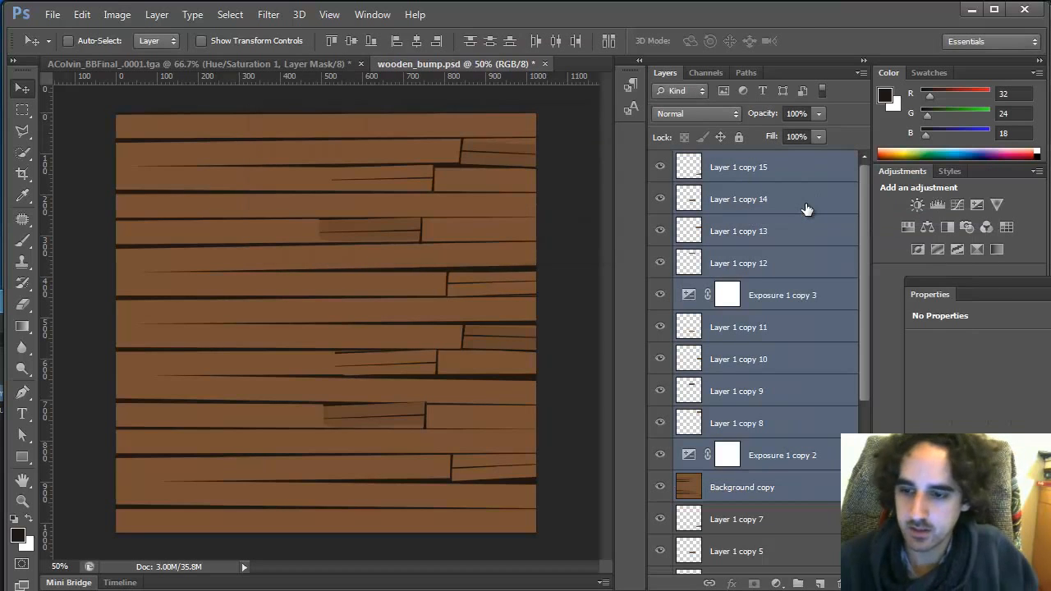
pyautogui.hotkey('ctrl', 'e')
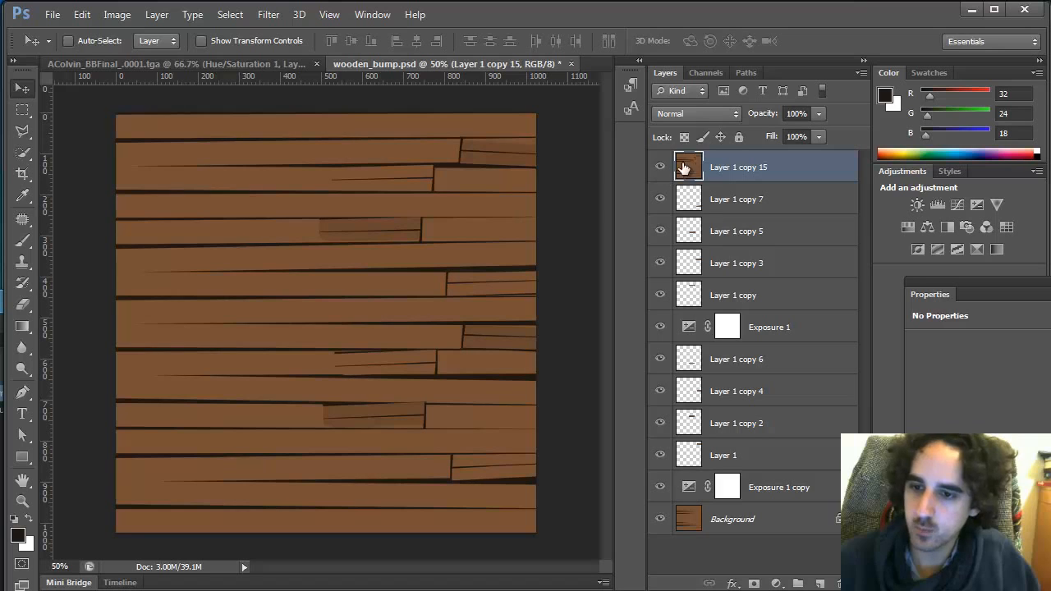
# Set the blend mode of Layer 1 copy 15 to Multiply
pyautogui.click(696, 114)
pyautogui.click(702, 188)
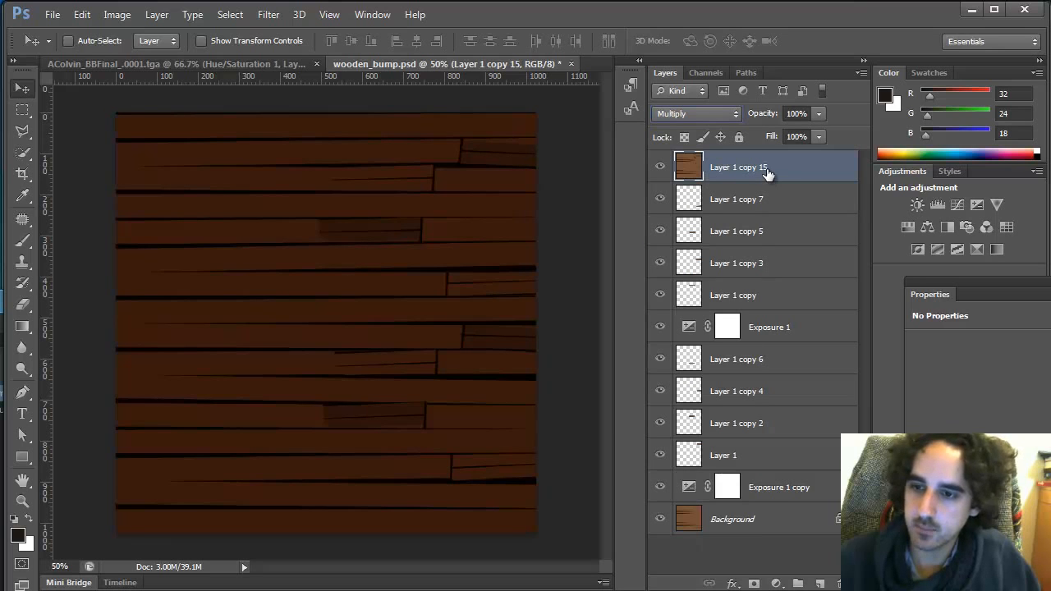
# Free-transform Layer 1 copy 15, scaling it to about 111% width and 113% height, nudge it vertically, and commit
pyautogui.hotkey('ctrl', 't')
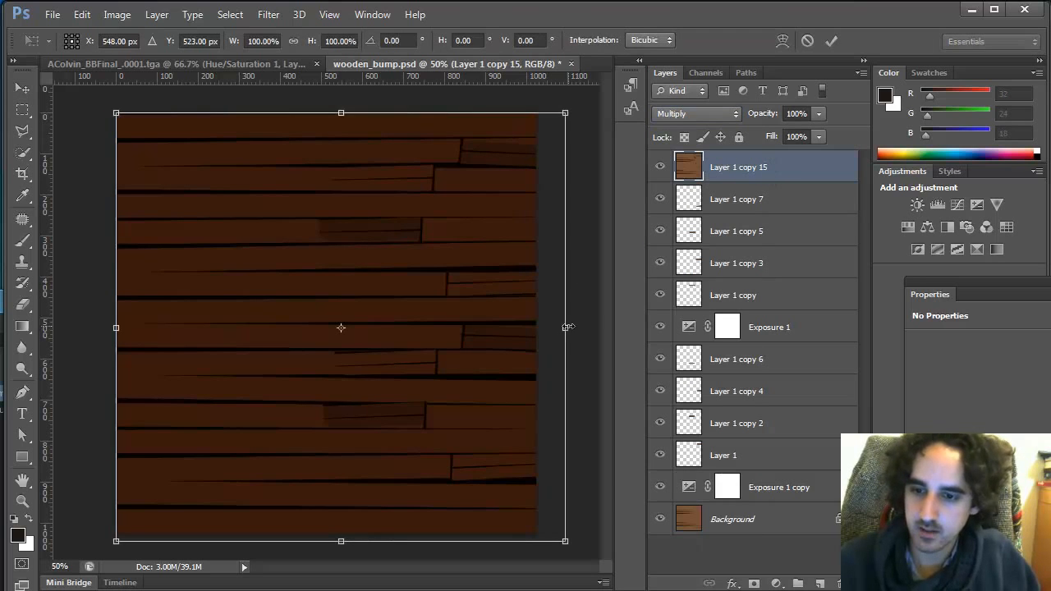
pyautogui.moveTo(566, 327); pyautogui.dragTo(590, 350)
pyautogui.moveTo(551, 420)
pyautogui.mouseDown()
pyautogui.moveTo(551, 403)
pyautogui.moveTo(554, 422)
pyautogui.mouseUp()
pyautogui.keyDown('alt'); pyautogui.moveTo(343, 110); pyautogui.dragTo(345, 86); pyautogui.keyUp('alt')
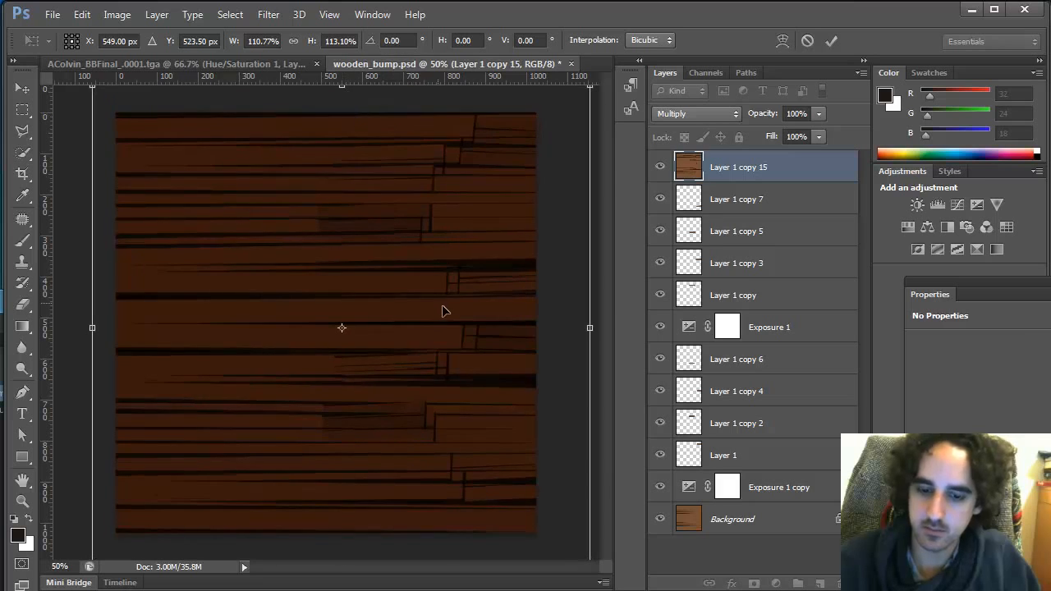
pyautogui.moveTo(442, 311); pyautogui.dragTo(439, 287)
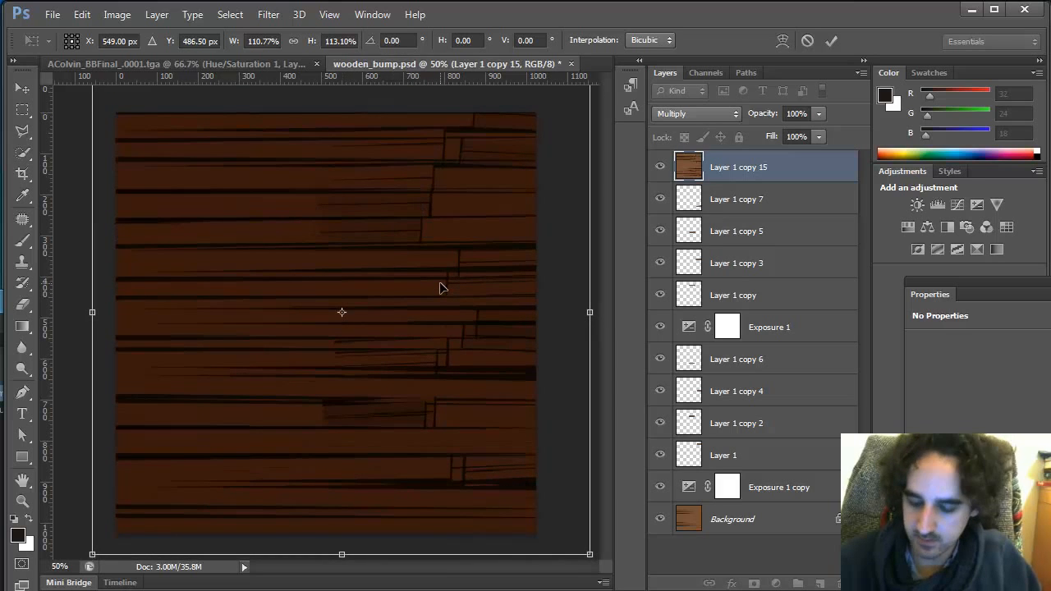
pyautogui.press('Down')
pyautogui.press('Down')
pyautogui.press('Down')
pyautogui.press('Down')
pyautogui.press('Down')
pyautogui.press('Down')
pyautogui.press('Down')
pyautogui.press('Down')
pyautogui.press('Down')
pyautogui.press('Down')
pyautogui.press('Down')
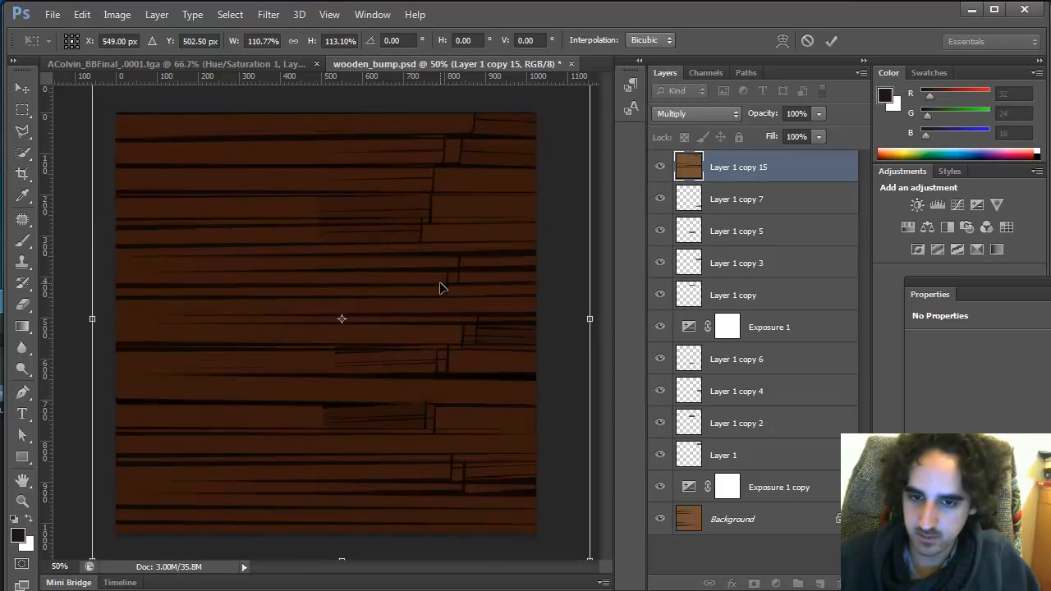
pyautogui.press('Up')
pyautogui.press('Up')
pyautogui.press('Up')
pyautogui.press('Up')
pyautogui.press('Up')
pyautogui.press('Up')
pyautogui.press('Up')
pyautogui.press('Up')
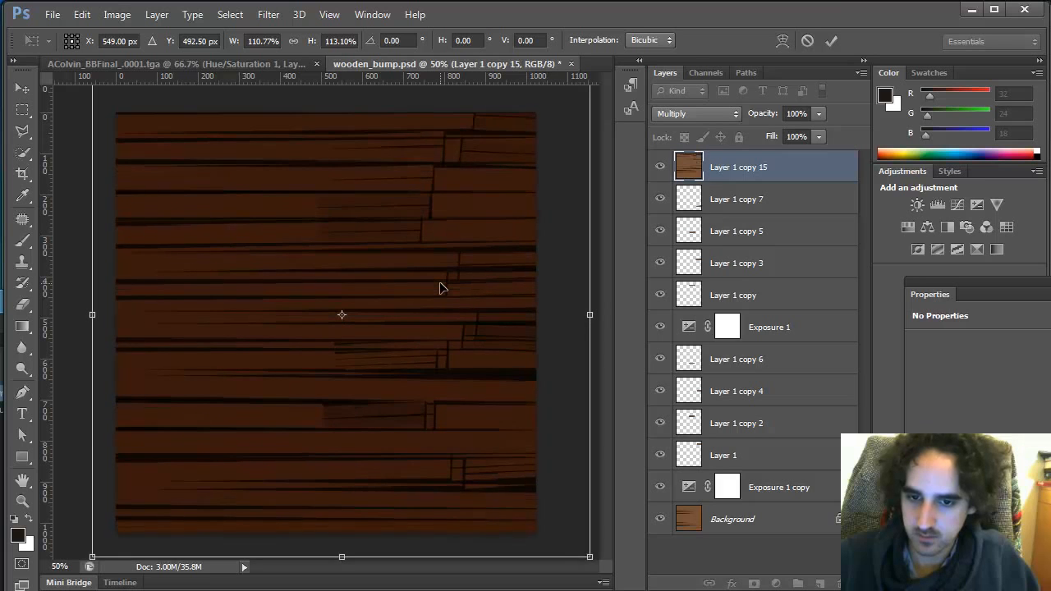
pyautogui.press('Return')
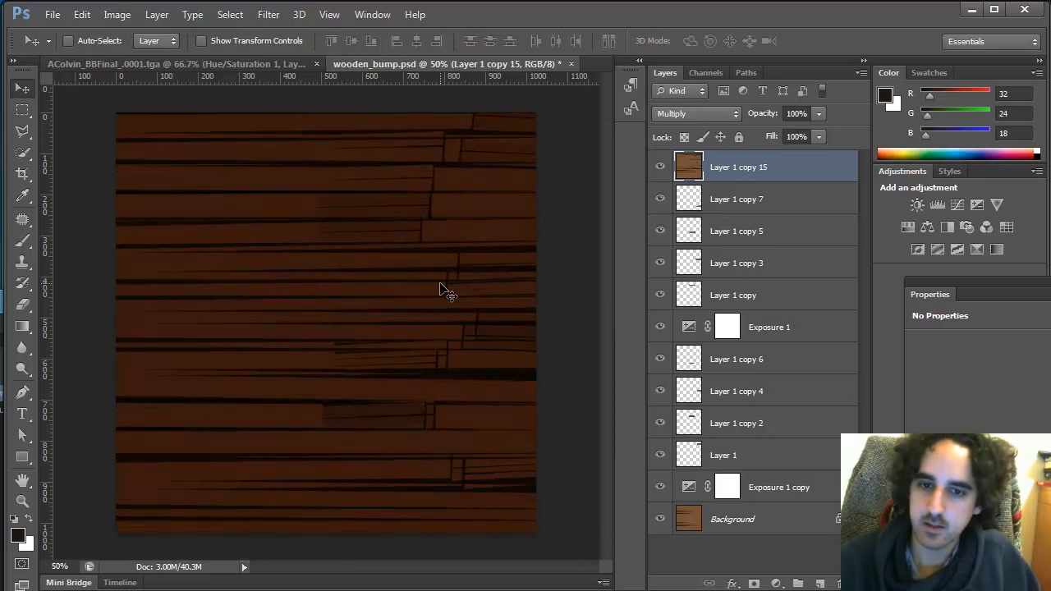
# Try a Motion Blur on the layer with 0° angle and 1375 pixels distance, then shift it on the canvas
pyautogui.click(267, 15)
pyautogui.moveTo(310, 179)
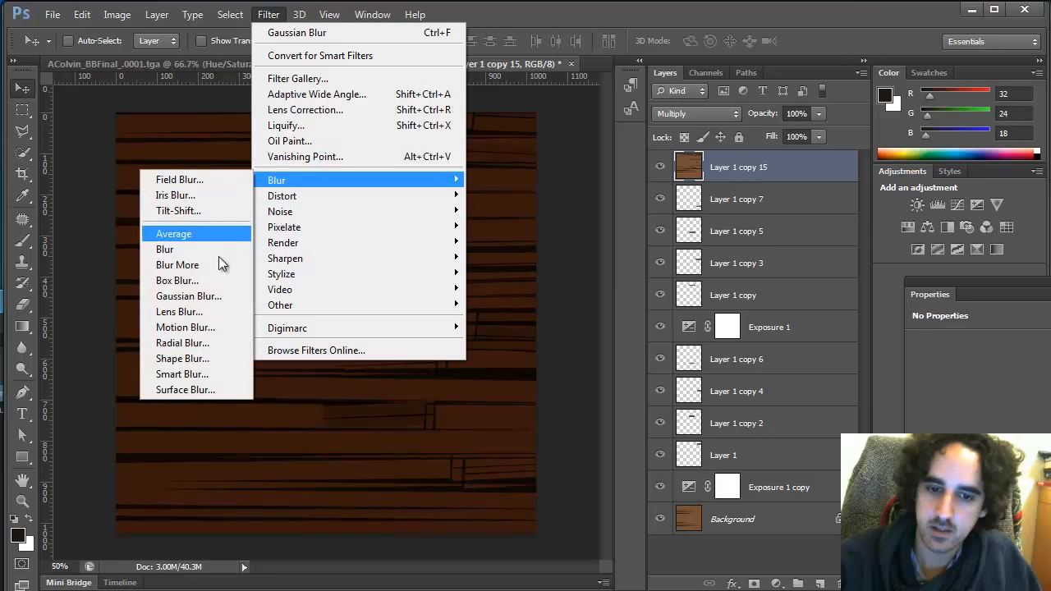
pyautogui.click(215, 326)
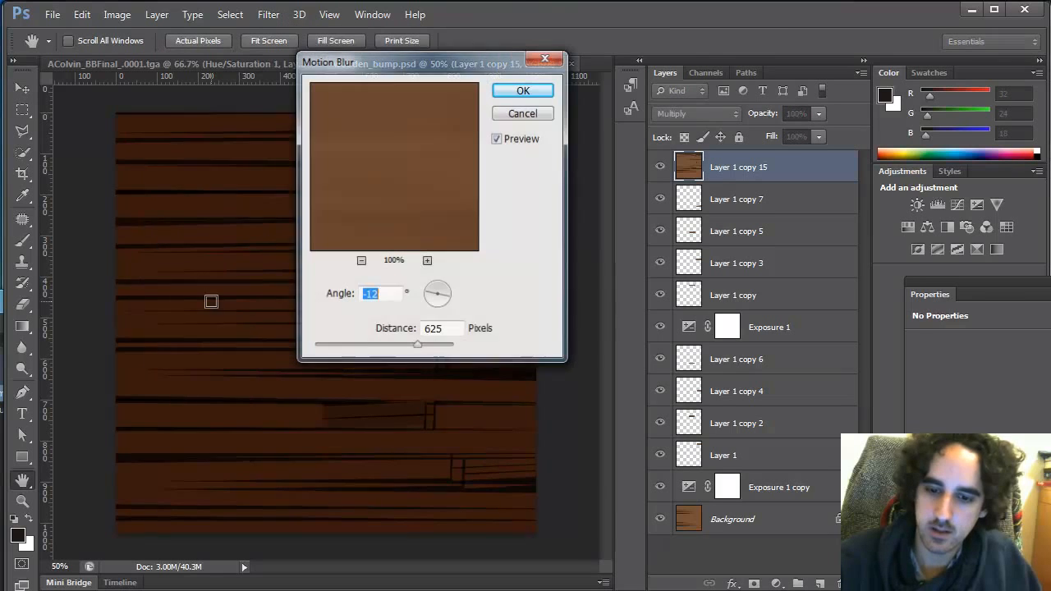
pyautogui.click(449, 295)
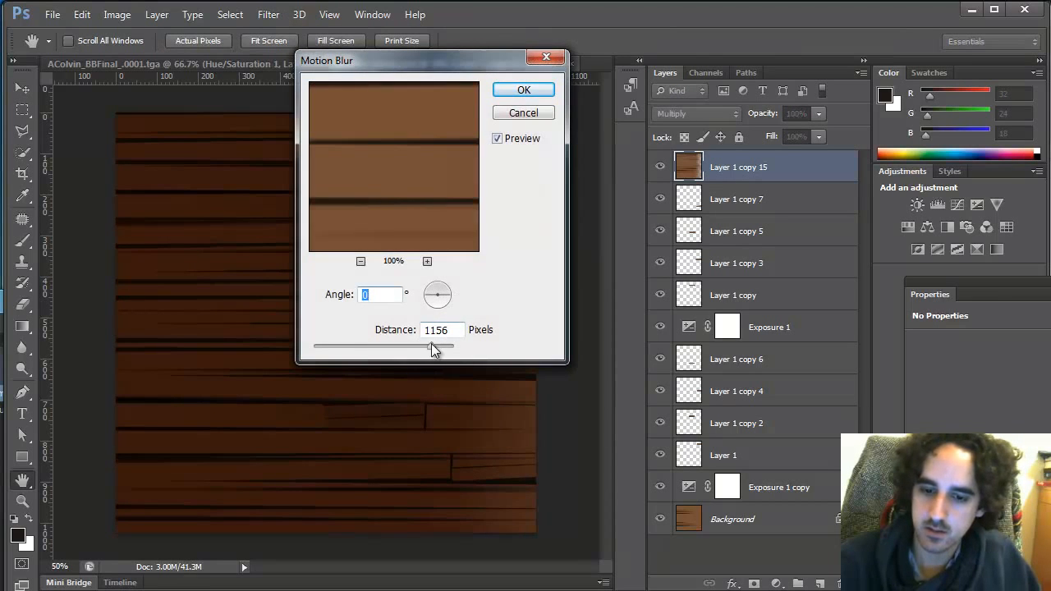
pyautogui.moveTo(431, 343); pyautogui.dragTo(436, 337)
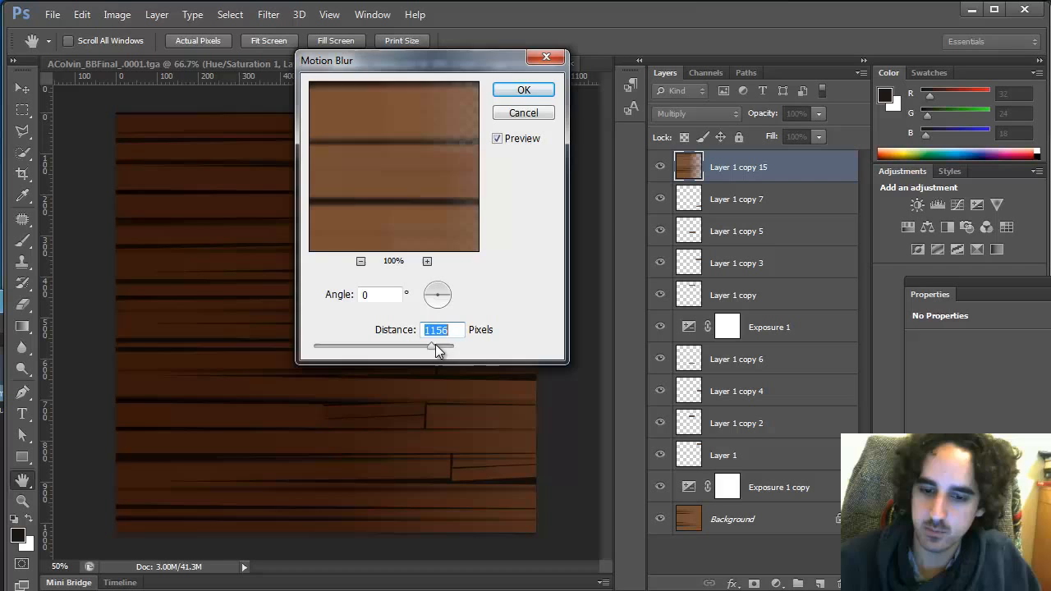
pyautogui.click(522, 88)
pyautogui.moveTo(336, 340); pyautogui.dragTo(438, 335)
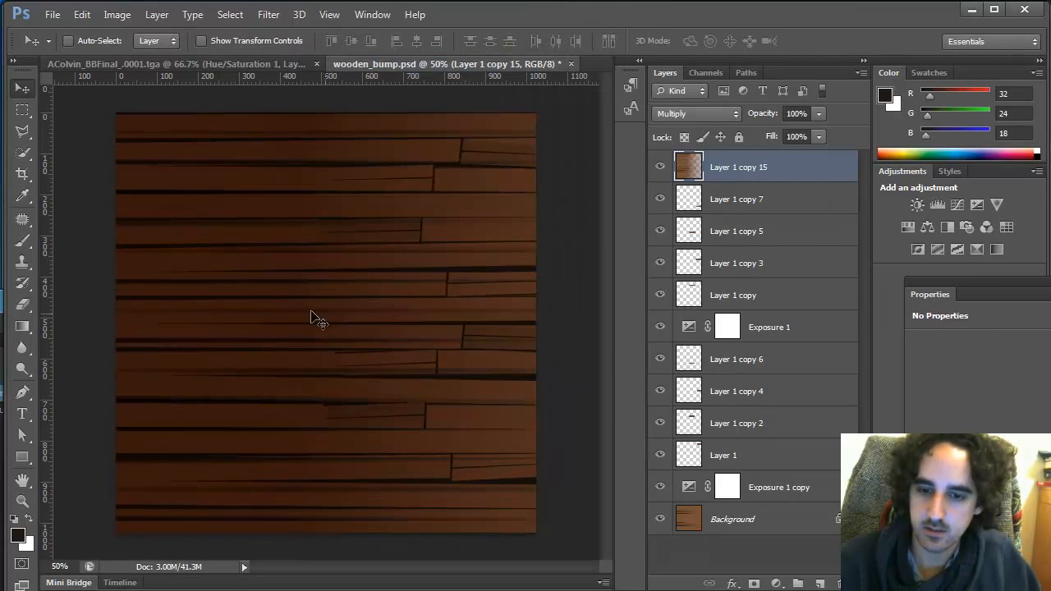
pyautogui.moveTo(285, 307)
pyautogui.mouseDown()
pyautogui.moveTo(396, 302)
pyautogui.moveTo(311, 313)
pyautogui.mouseUp()
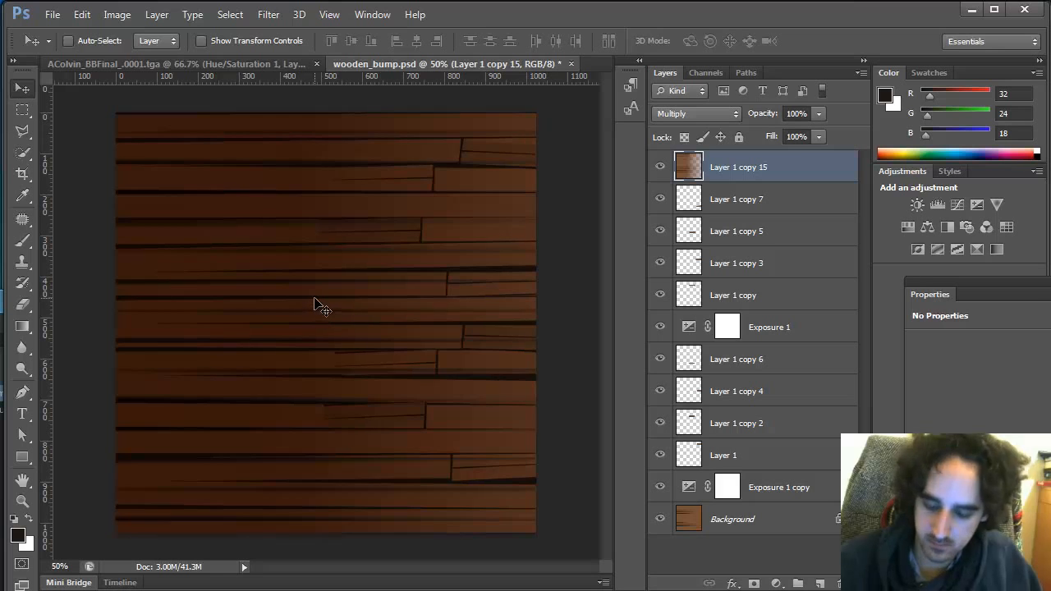
# Nudge the layer to the right, then undo the nudges and the motion blur
pyautogui.hotkey('shift', 'Right')
pyautogui.hotkey('shift', 'Right')
pyautogui.hotkey('shift', 'Right')
pyautogui.hotkey('shift', 'Right')
pyautogui.hotkey('shift', 'Right')
pyautogui.hotkey('shift', 'Right')
pyautogui.hotkey('shift', 'Right')
pyautogui.hotkey('shift', 'Right')
pyautogui.hotkey('shift', 'Right')
pyautogui.hotkey('shift', 'Right')
pyautogui.hotkey('shift', 'Right')
pyautogui.hotkey('shift', 'Right')
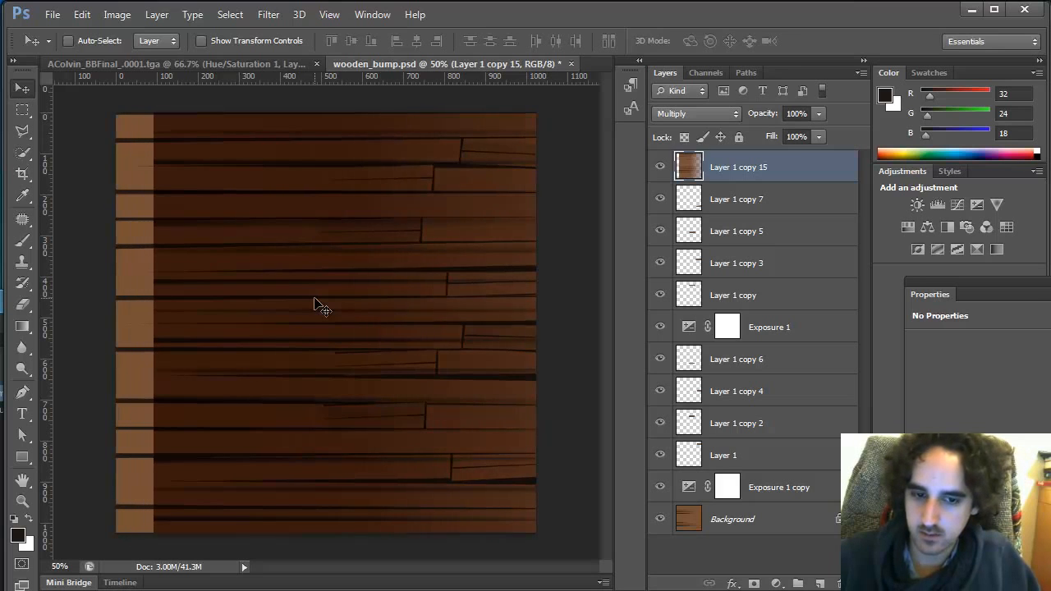
pyautogui.hotkey('ctrl', 'z')
pyautogui.hotkey('ctrl', 'alt', 'z')
pyautogui.hotkey('ctrl', 'alt', 'z')
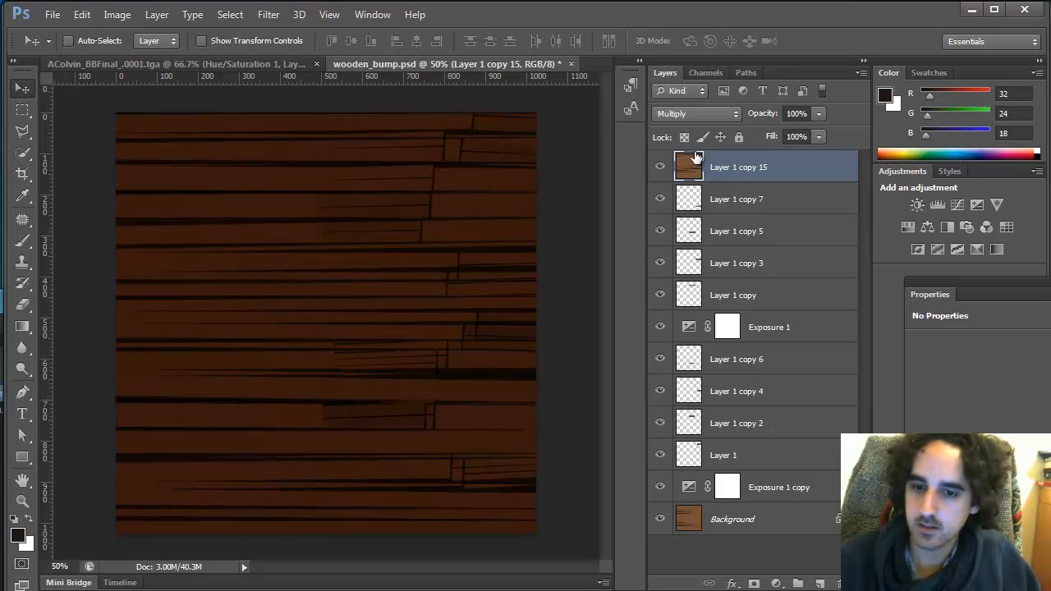
# Apply a Motion Blur to the layer with 0° angle and 158 pixels distance
pyautogui.click(230, 14)
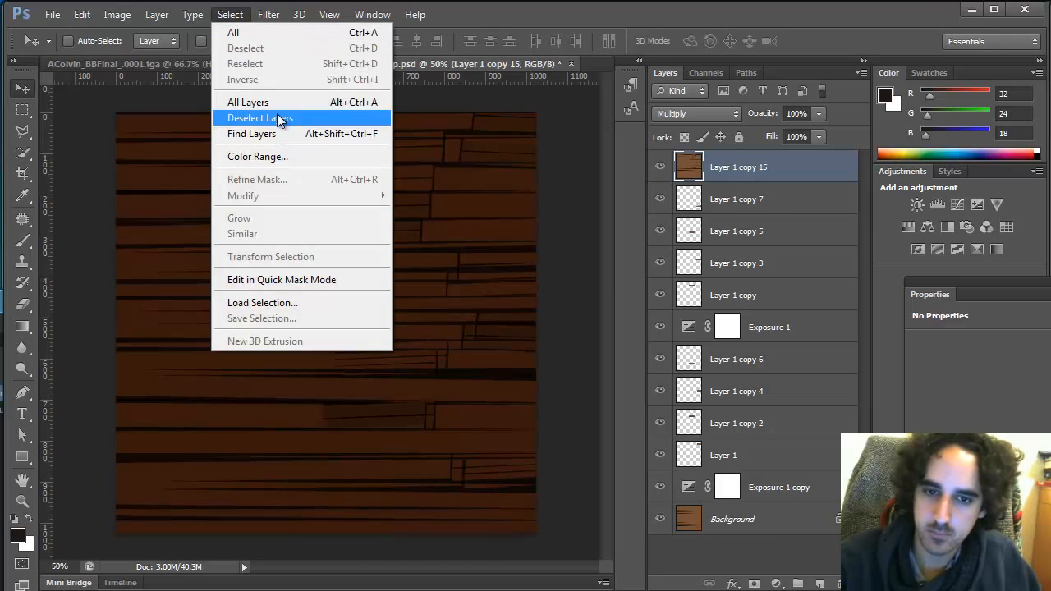
pyautogui.moveTo(269, 14)
pyautogui.moveTo(298, 181)
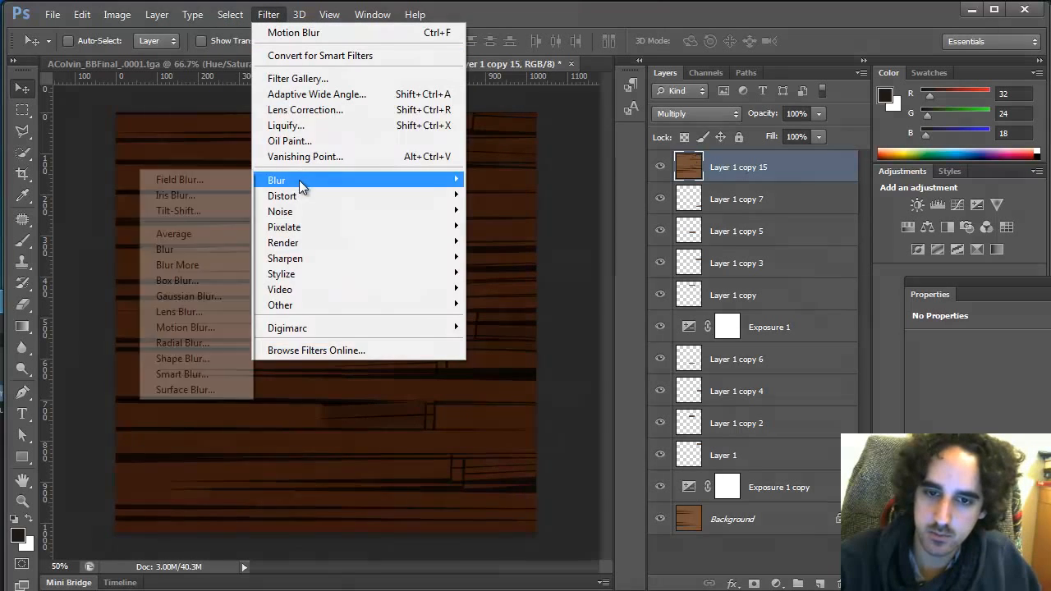
pyautogui.click(207, 320)
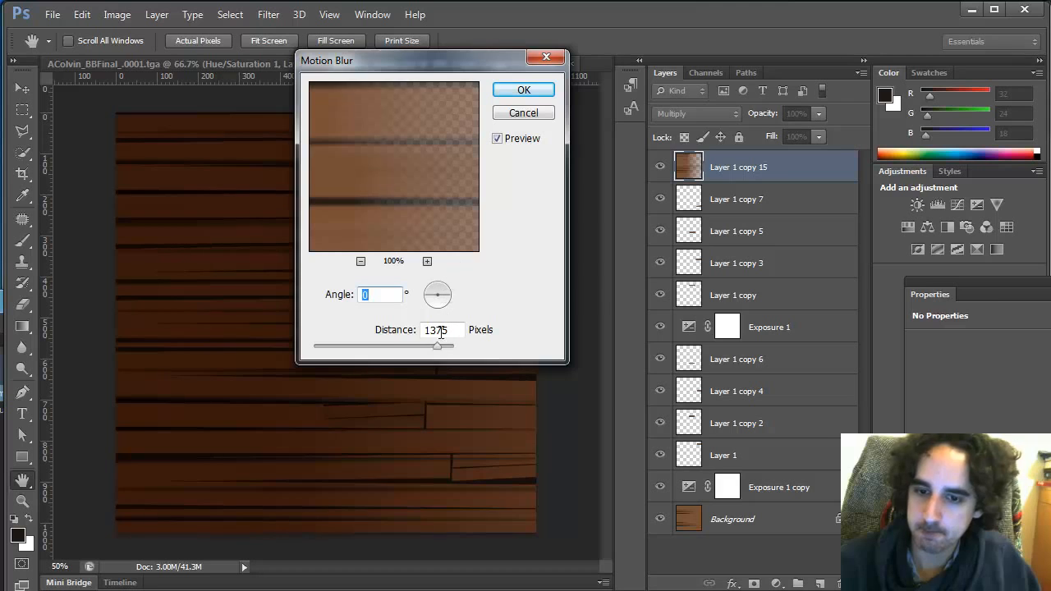
pyautogui.moveTo(437, 345); pyautogui.dragTo(346, 348)
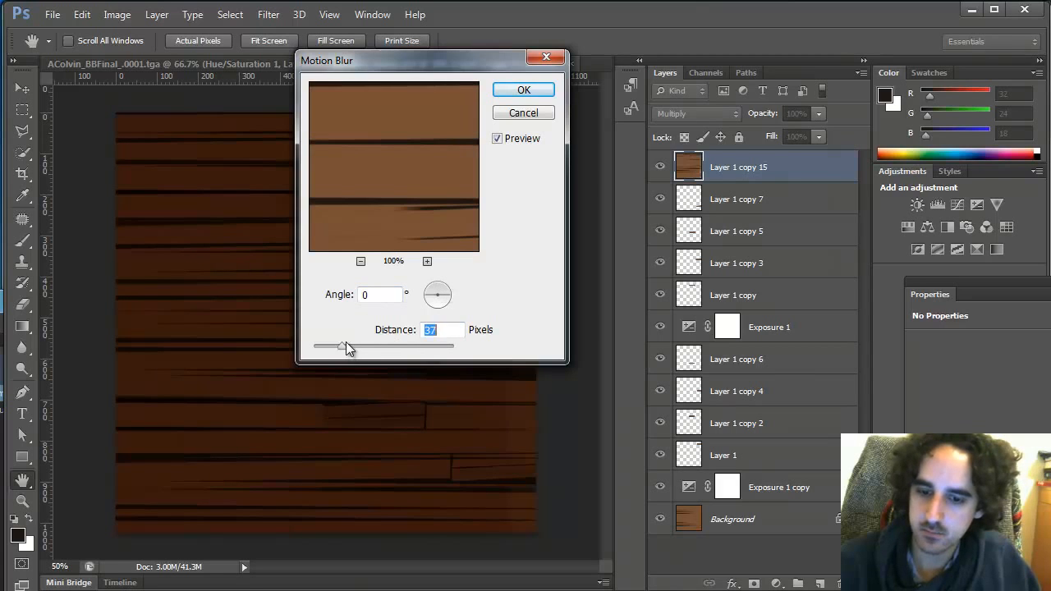
pyautogui.click(534, 90)
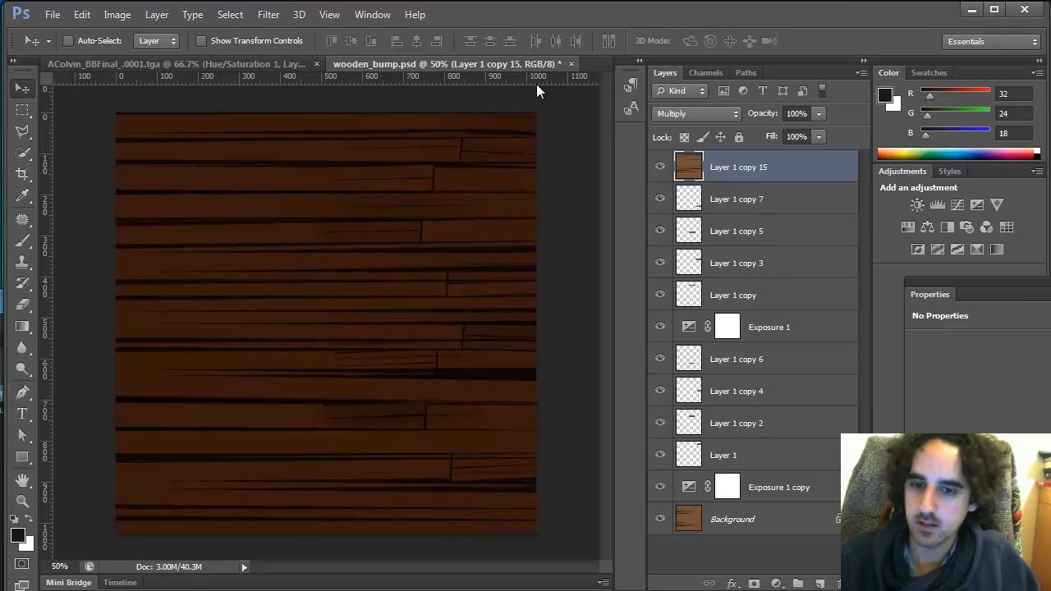
# Set the layer's blend mode to Overlay and toggle its visibility to compare
pyautogui.click(706, 113)
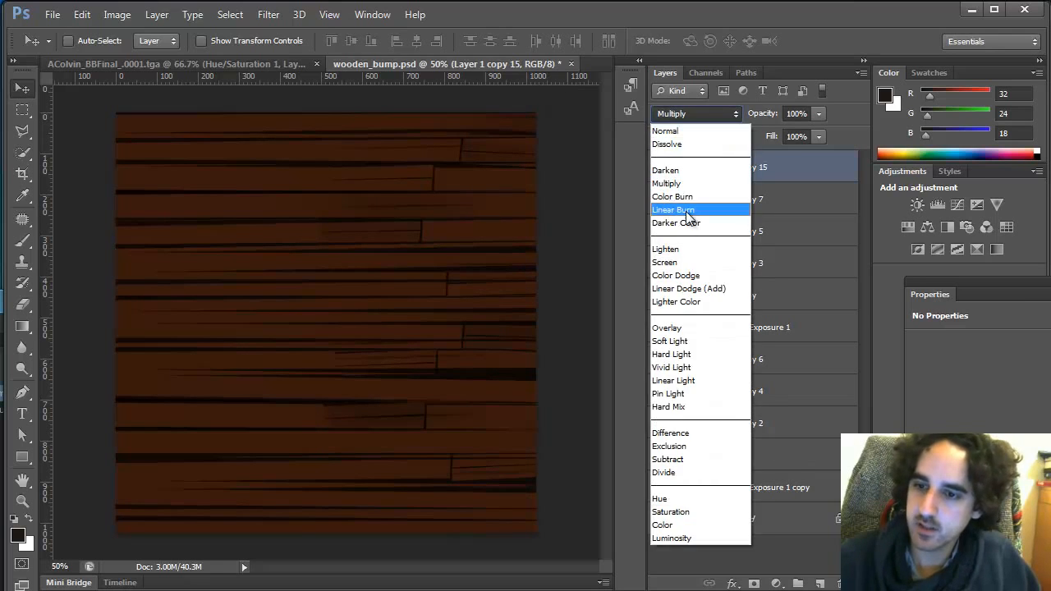
pyautogui.click(683, 327)
pyautogui.click(660, 167)
pyautogui.click(660, 167)
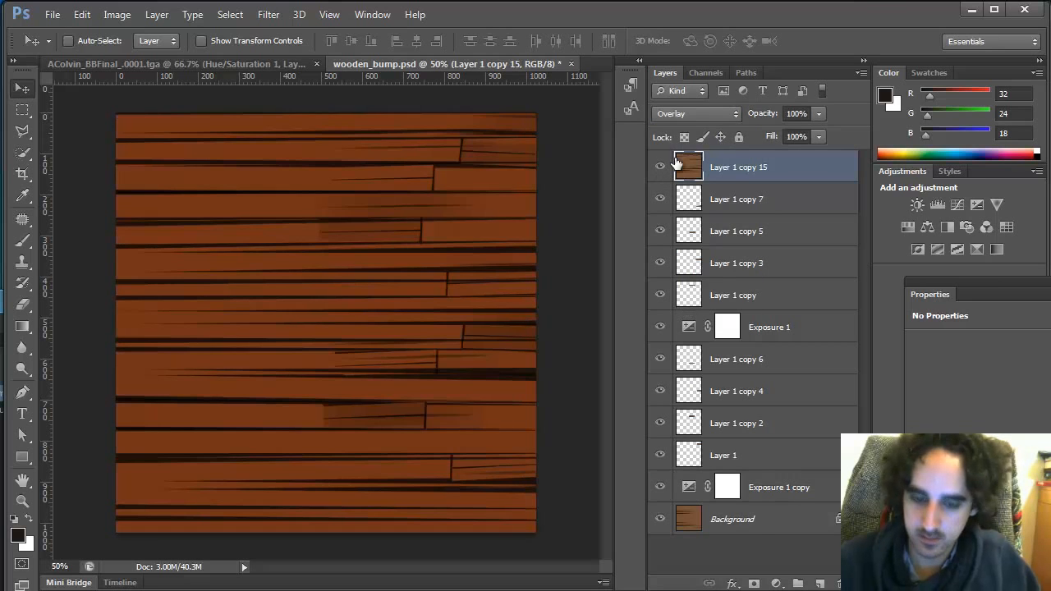
# Desaturate the layer with Hue/Saturation and toggle its visibility to compare
pyautogui.hotkey('ctrl', 'u')
pyautogui.moveTo(925, 367); pyautogui.dragTo(836, 369)
pyautogui.press('Return')
pyautogui.click(660, 168)
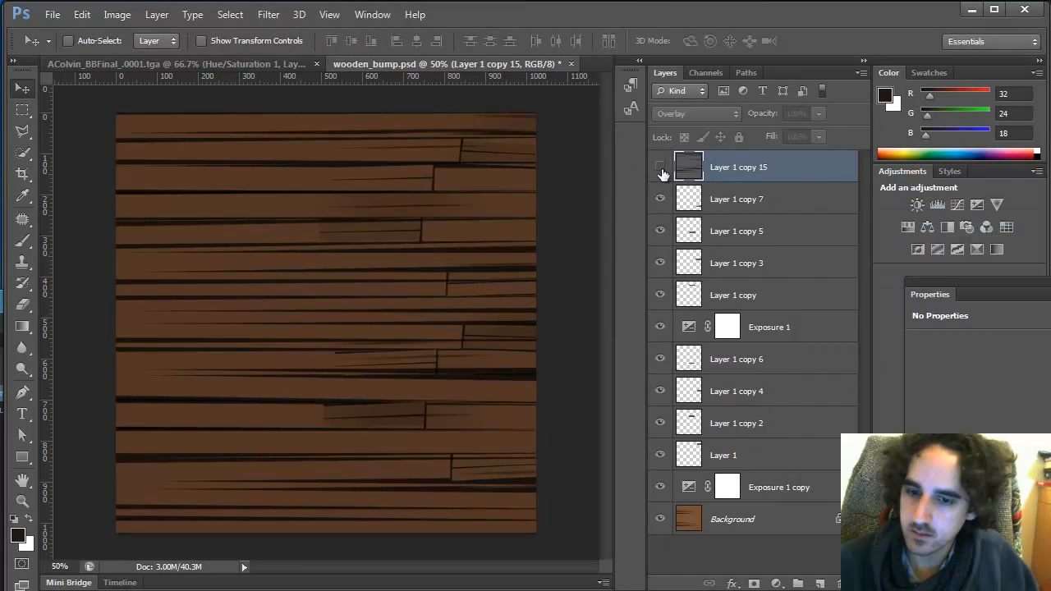
pyautogui.click(660, 167)
# Apply Levels to the layer with the output black level raised to 152
pyautogui.hotkey('ctrl', 'l')
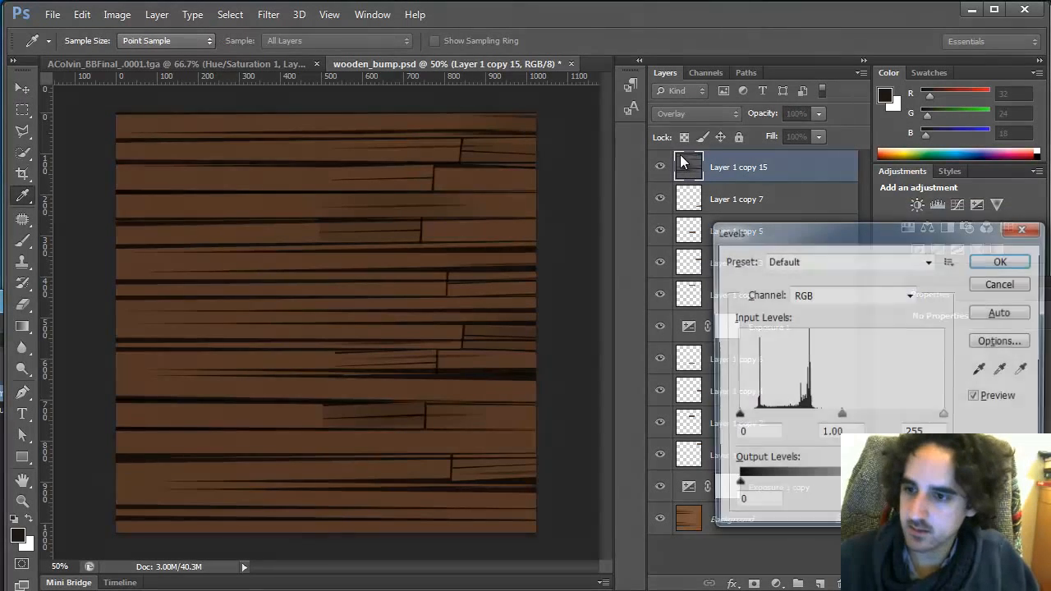
pyautogui.moveTo(736, 487); pyautogui.dragTo(857, 485)
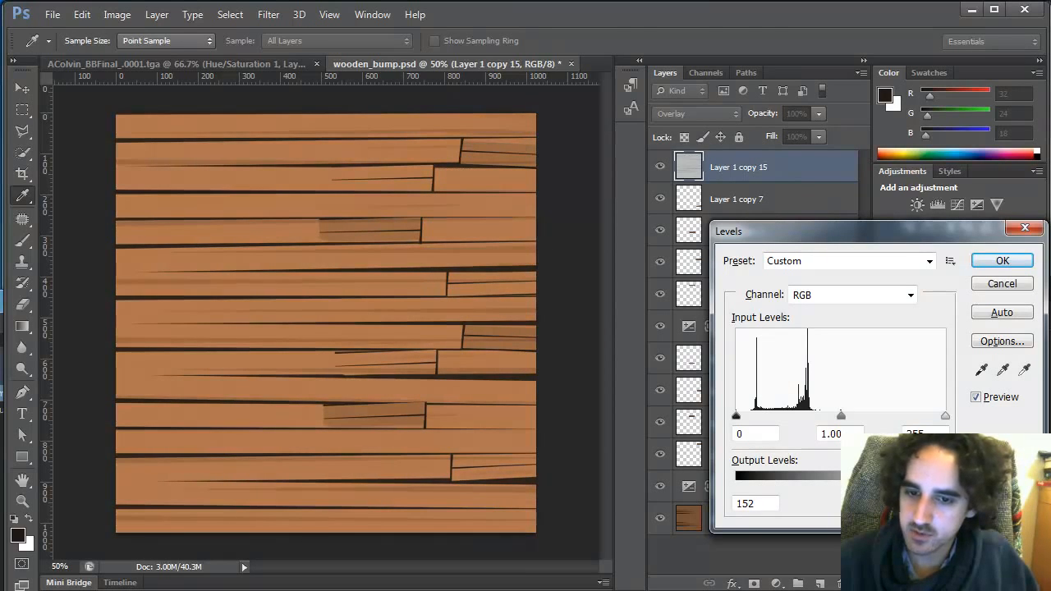
pyautogui.click(1013, 262)
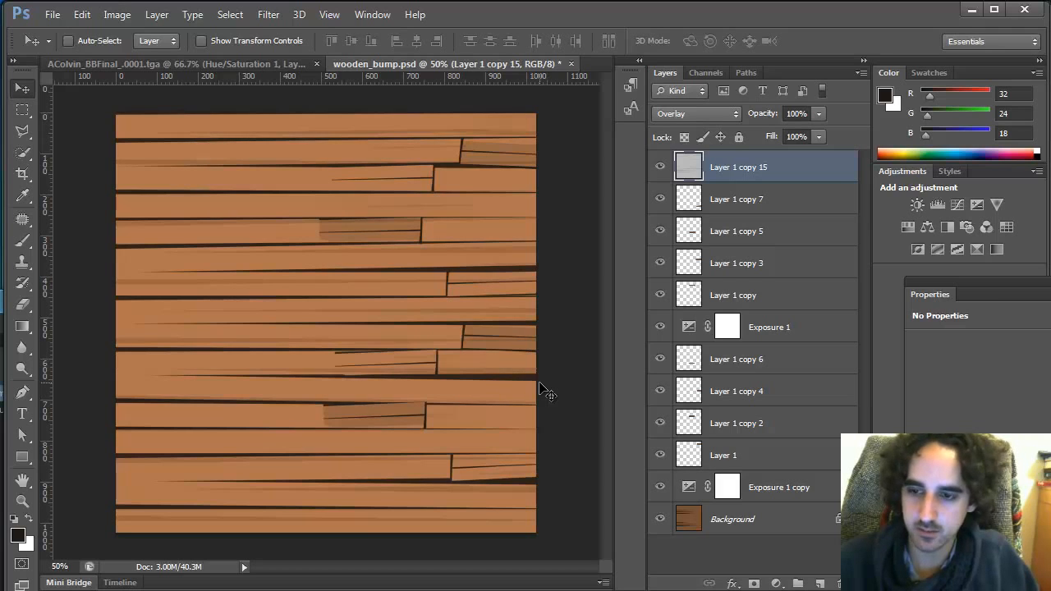
# Duplicate the overlay layer, set the copy's blend mode to Normal, and merge it down into Layer 1 copy 15
pyautogui.hotkey('ctrl', 'j')
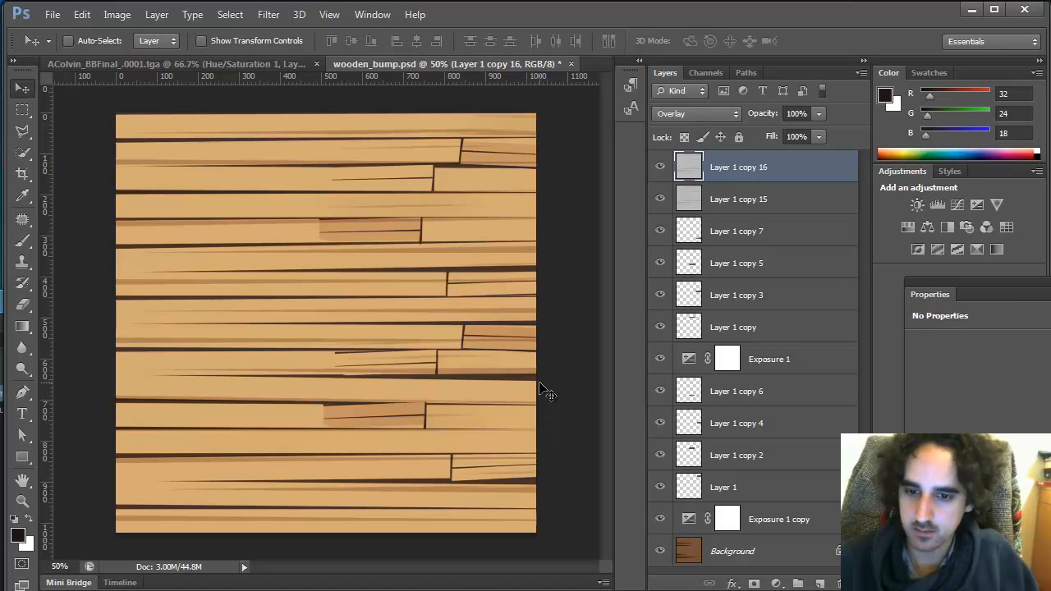
pyautogui.click(696, 114)
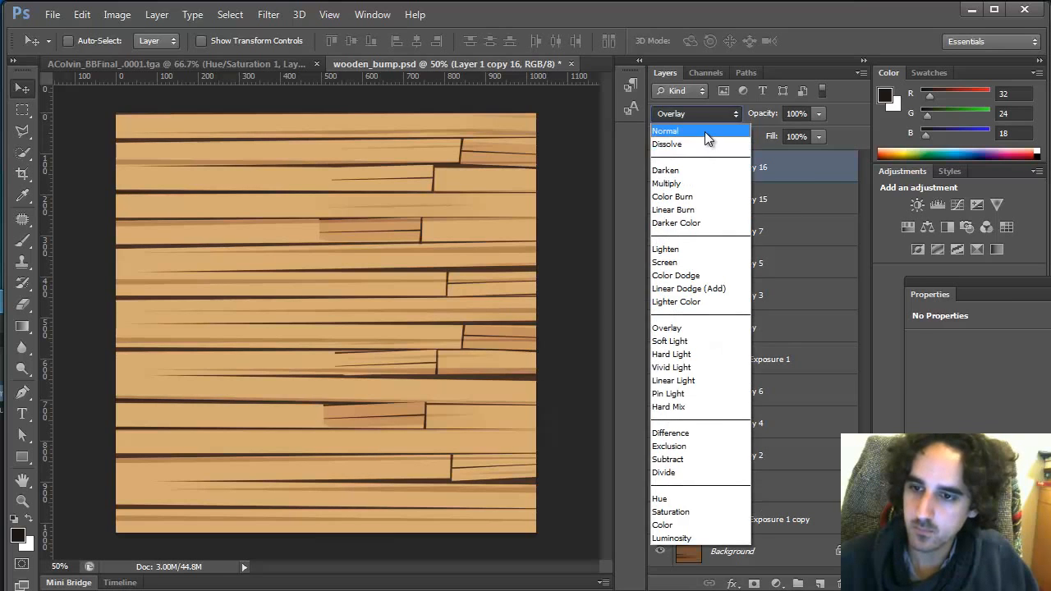
pyautogui.click(704, 132)
pyautogui.click(708, 116)
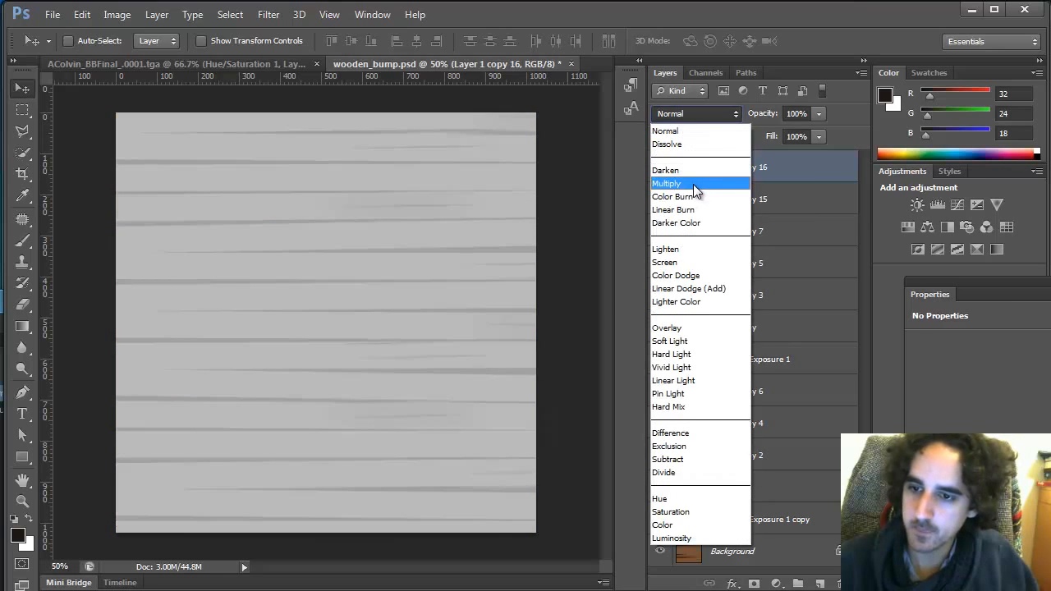
pyautogui.click(692, 179)
pyautogui.click(727, 197)
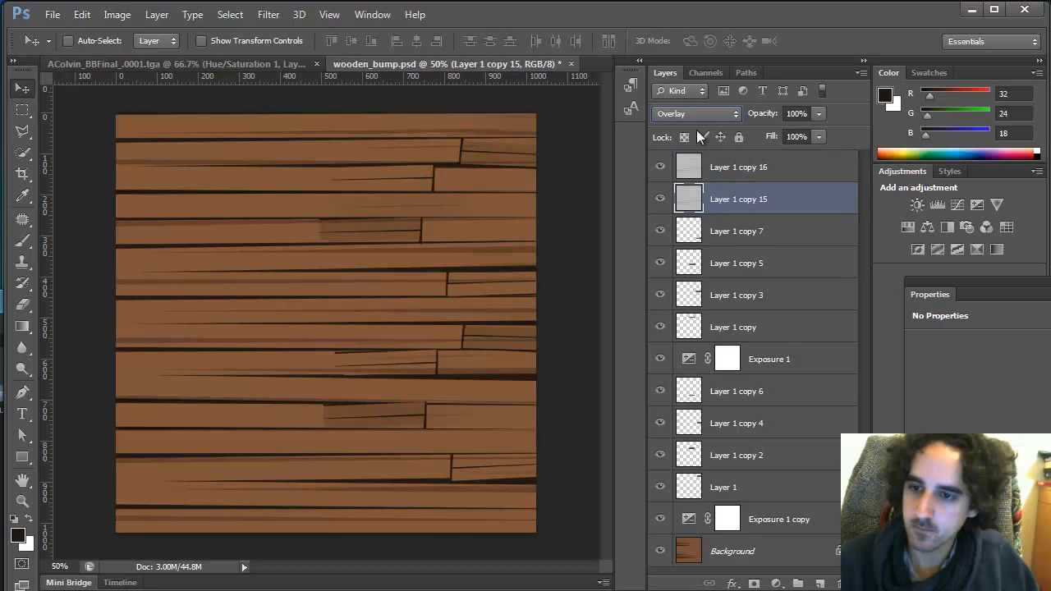
pyautogui.click(707, 167)
pyautogui.click(698, 113)
pyautogui.click(695, 129)
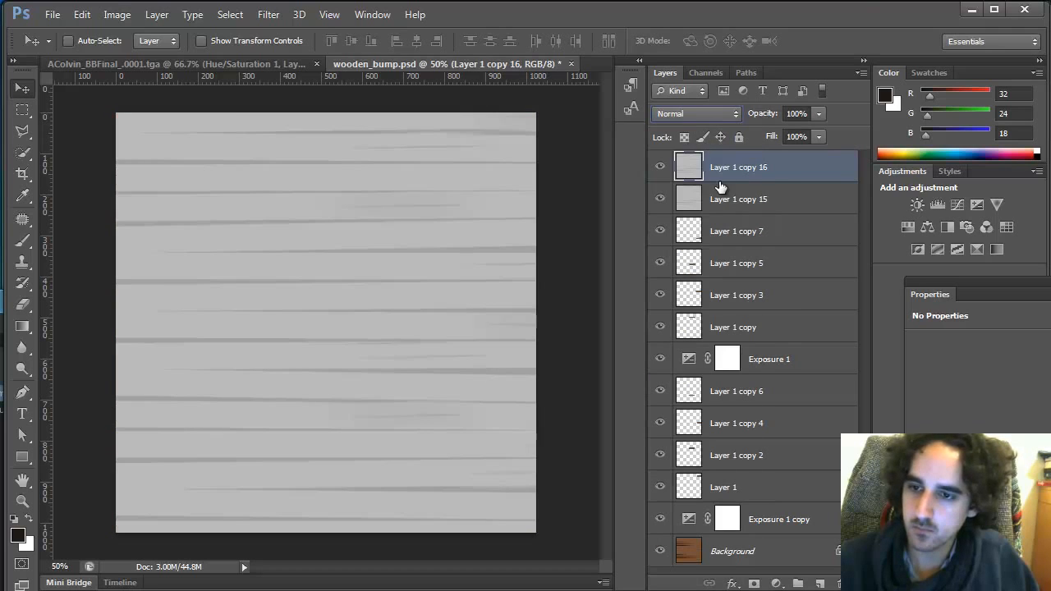
pyautogui.hotkey('ctrl', 'e')
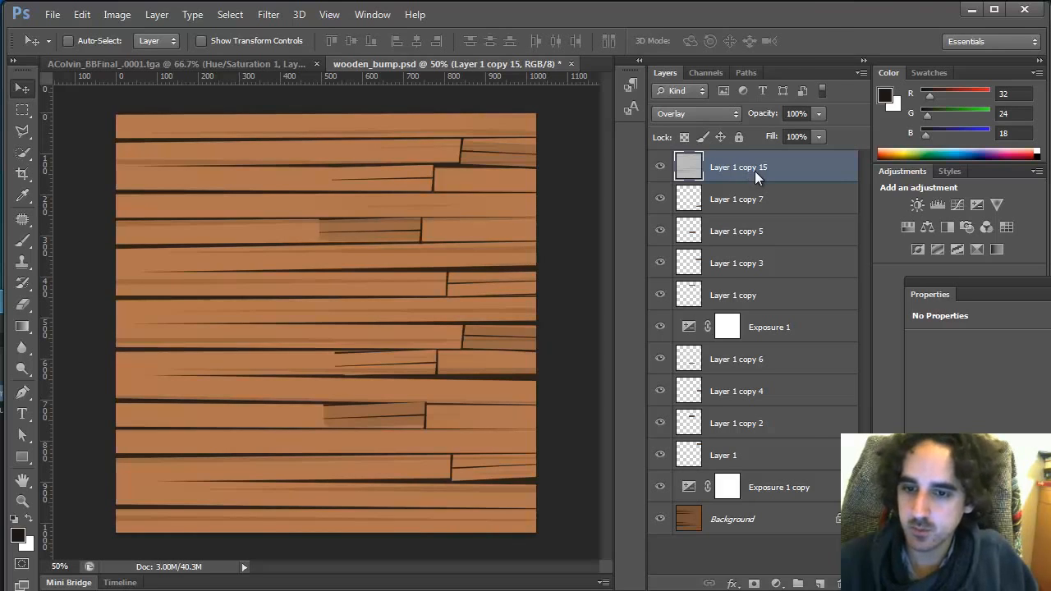
# Save for Web as a Very High quality JPEG, overwriting wood_floor_color.jpg in sourceimages, and switch back to Maya
pyautogui.hotkey('ctrl', 'alt', 'shift', 's')
pyautogui.click(575, 534)
pyautogui.click(338, 205)
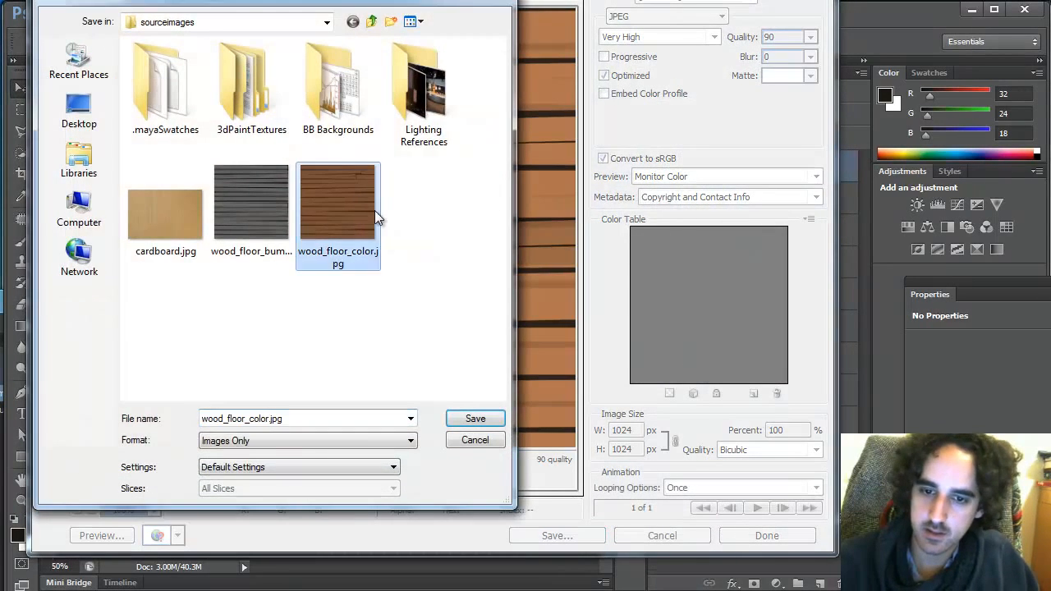
pyautogui.click(475, 419)
pyautogui.click(535, 296)
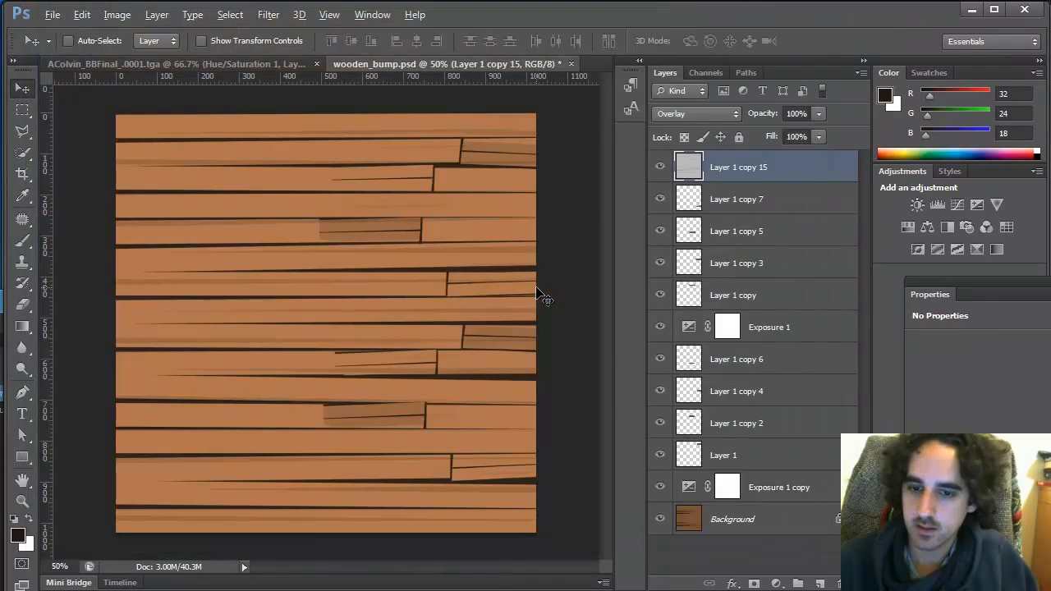
pyautogui.hotkey('alt', 'Tab')
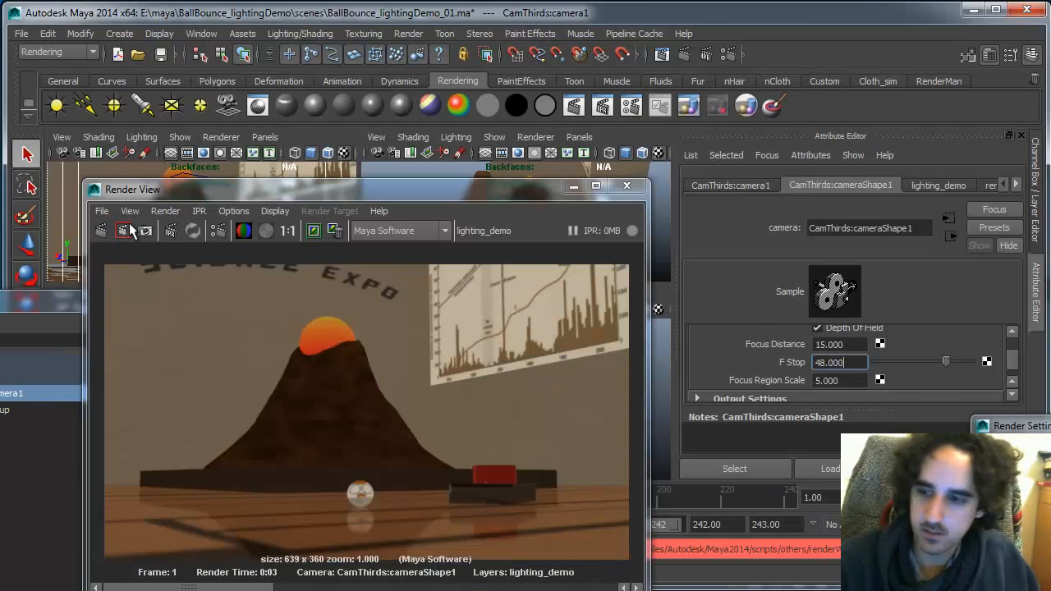
# Select the ground and reload its wood_floor_color.jpg file texture
pyautogui.moveTo(517, 189); pyautogui.dragTo(308, 150)
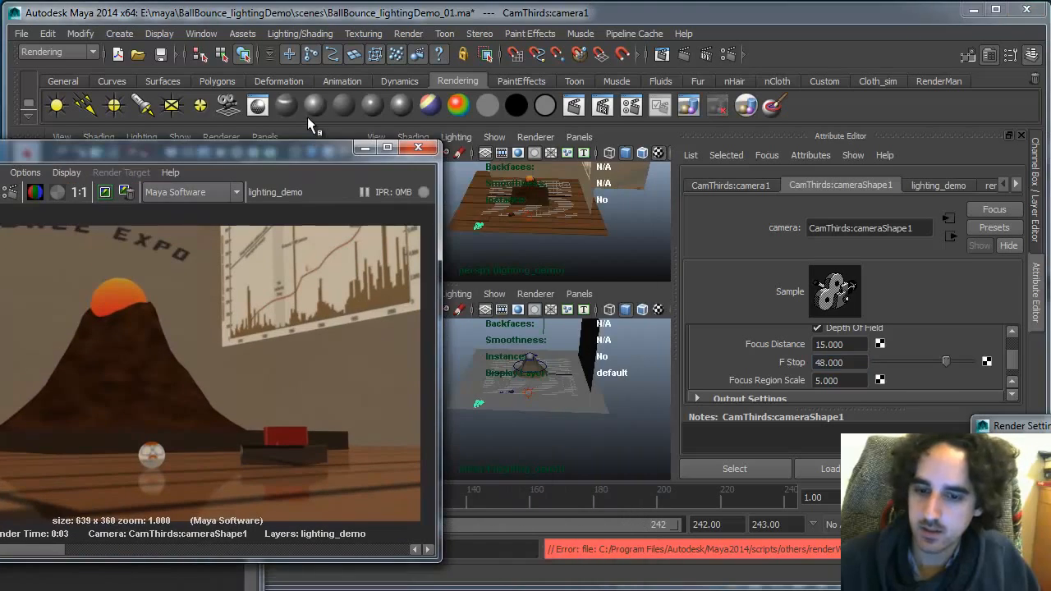
pyautogui.click(581, 222)
pyautogui.moveTo(581, 223); pyautogui.dragTo(593, 476, button='right')
pyautogui.click(989, 378)
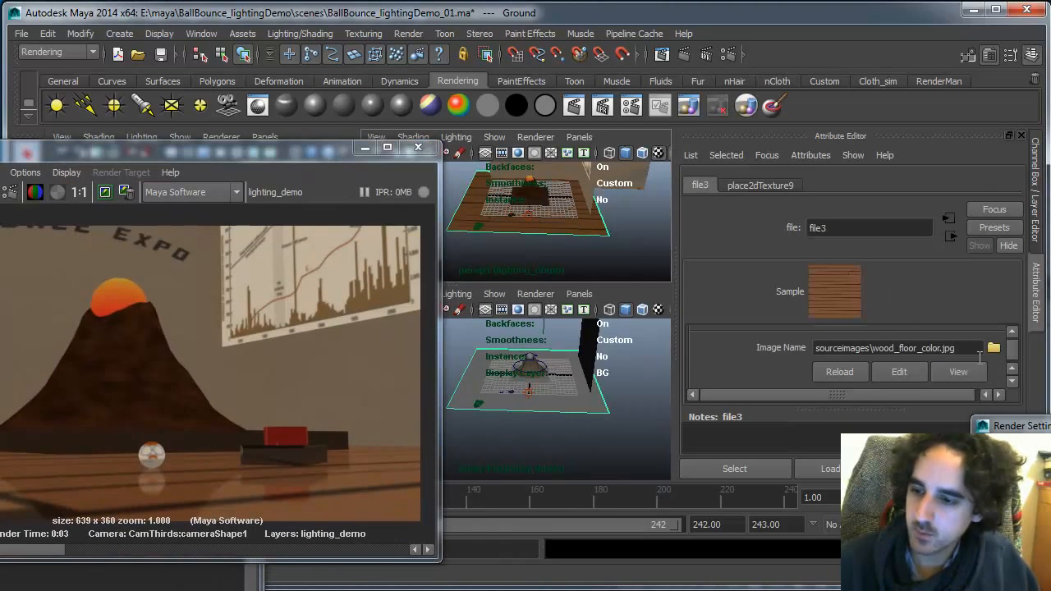
pyautogui.click(837, 373)
# Re-render the camera view and keep the rendered image for comparison
pyautogui.moveTo(294, 150); pyautogui.dragTo(515, 126)
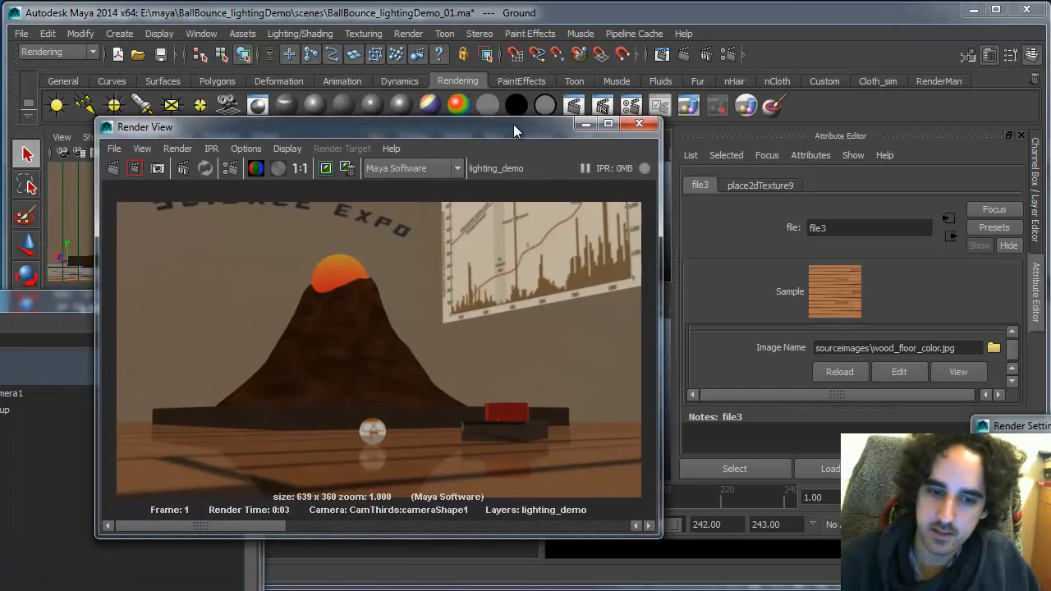
pyautogui.click(114, 169)
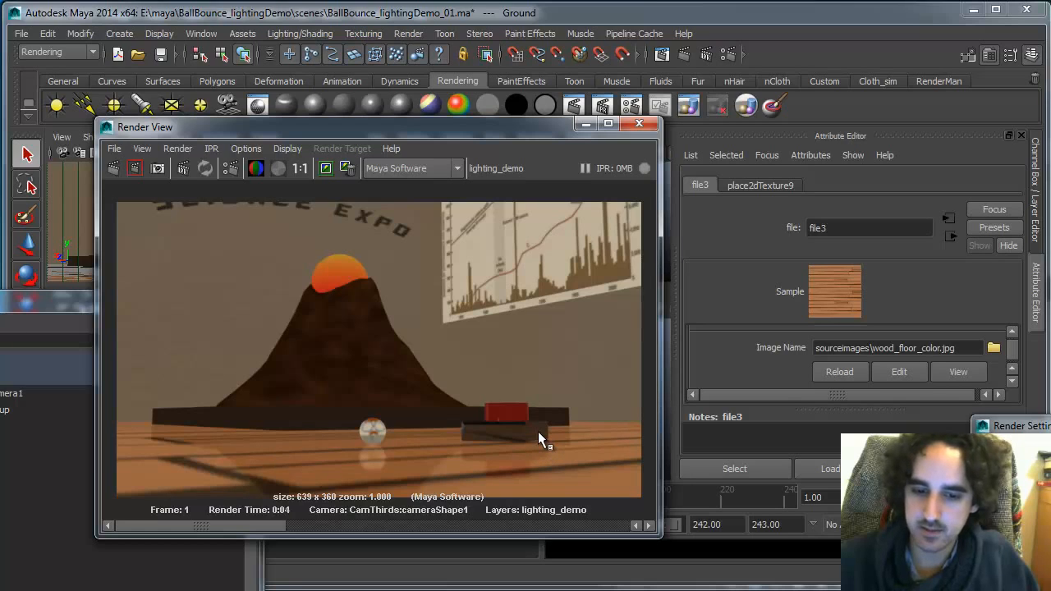
pyautogui.click(326, 169)
pyautogui.moveTo(230, 526)
pyautogui.mouseDown()
pyautogui.moveTo(540, 521)
pyautogui.moveTo(251, 523)
pyautogui.mouseUp()
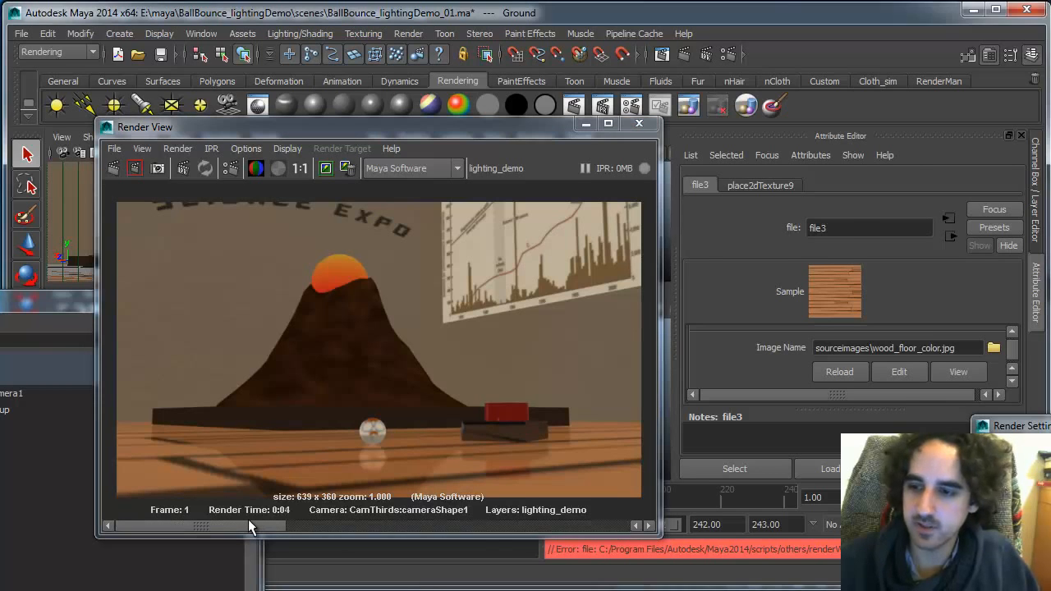
# Switch to Photoshop, toggle Layer 1 copy 15's visibility, and apply Levels to it with the output black level at 0
pyautogui.hotkey('alt', 'Tab')
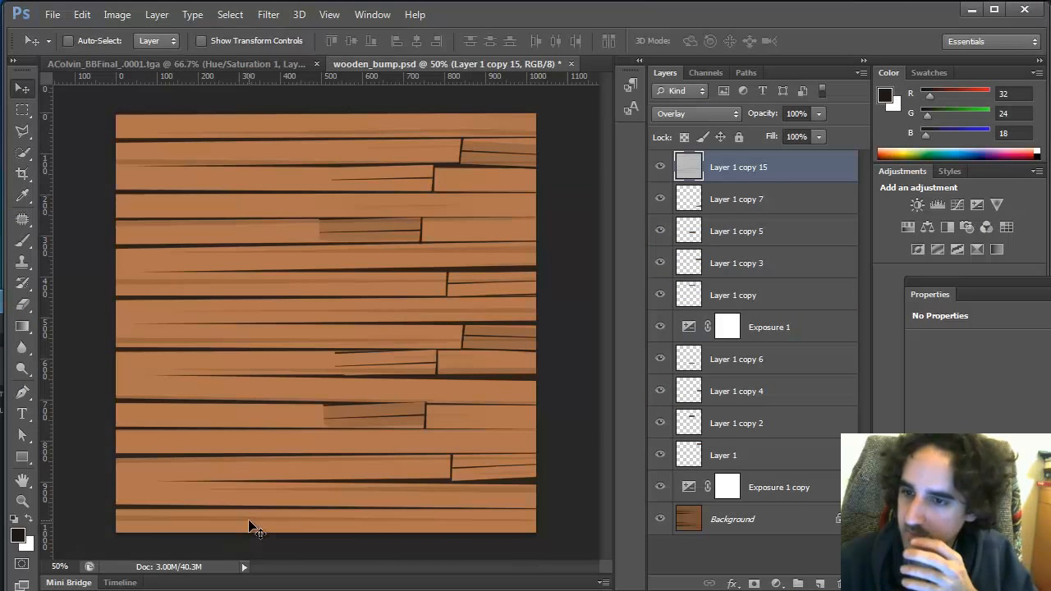
pyautogui.click(660, 167)
pyautogui.click(660, 168)
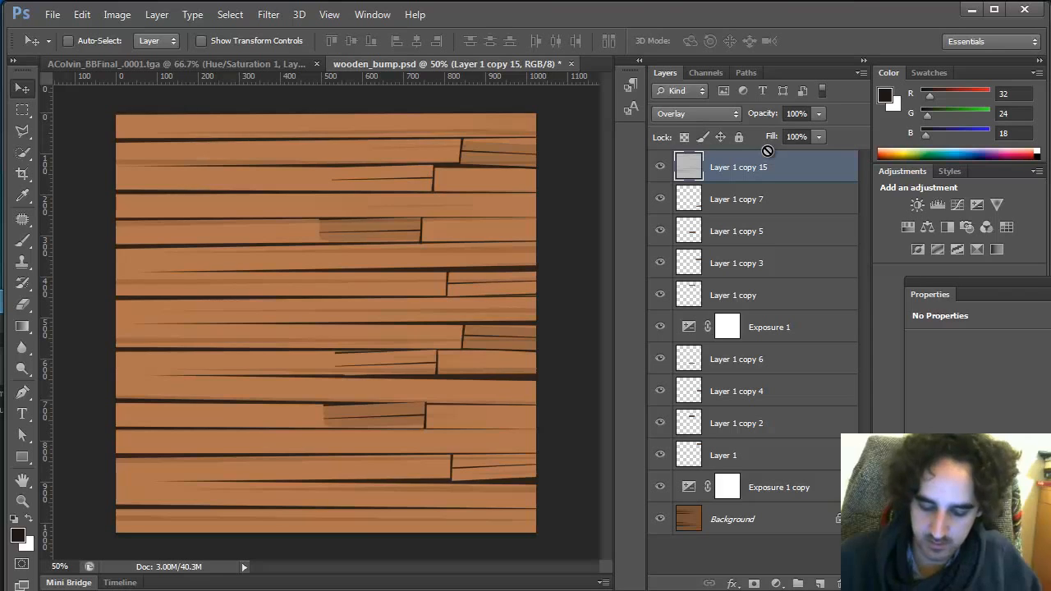
pyautogui.hotkey('ctrl', 'l')
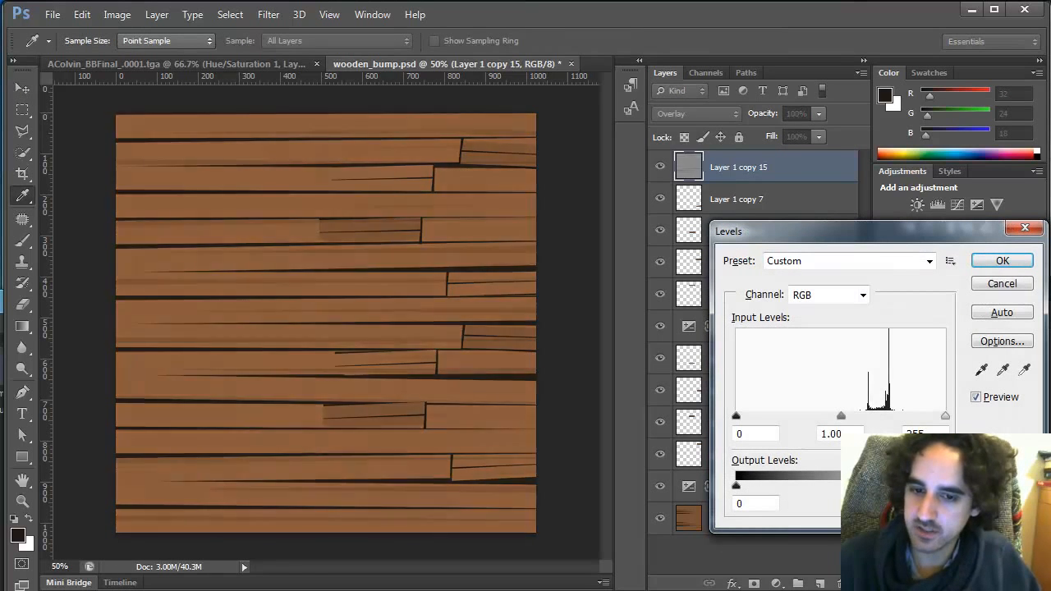
pyautogui.click(1015, 263)
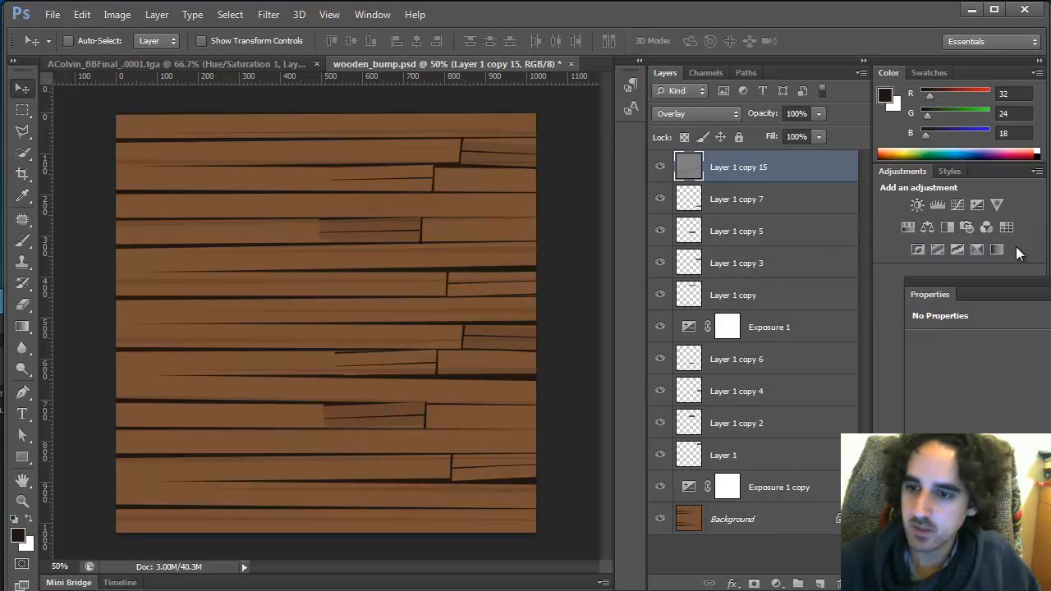
# Save for Web again, overwriting wood_floor_color.jpg in sourceimages
pyautogui.hotkey('alt', 'Tab')
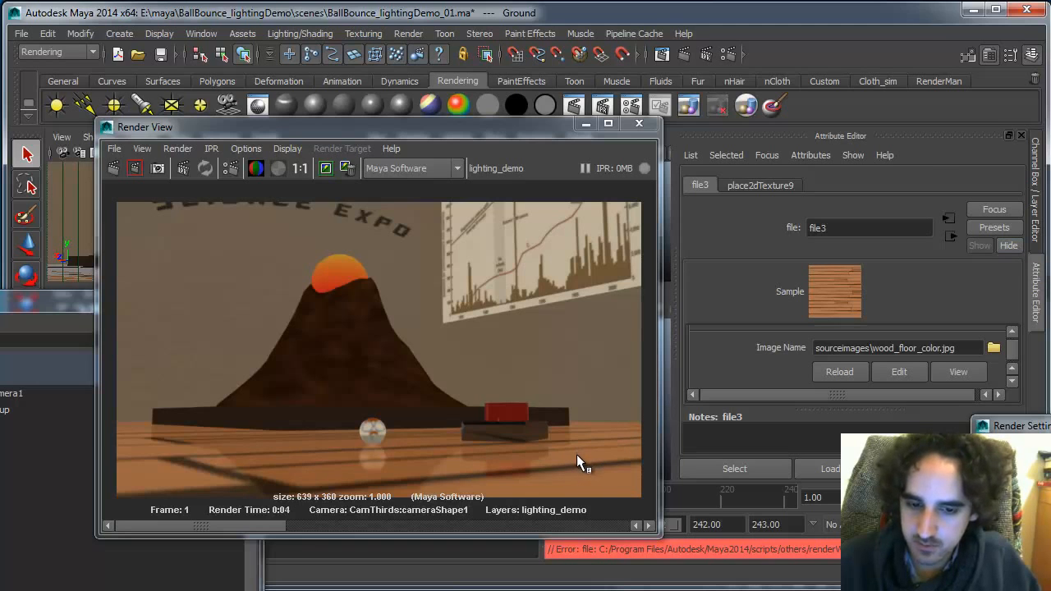
pyautogui.hotkey('alt', 'Tab')
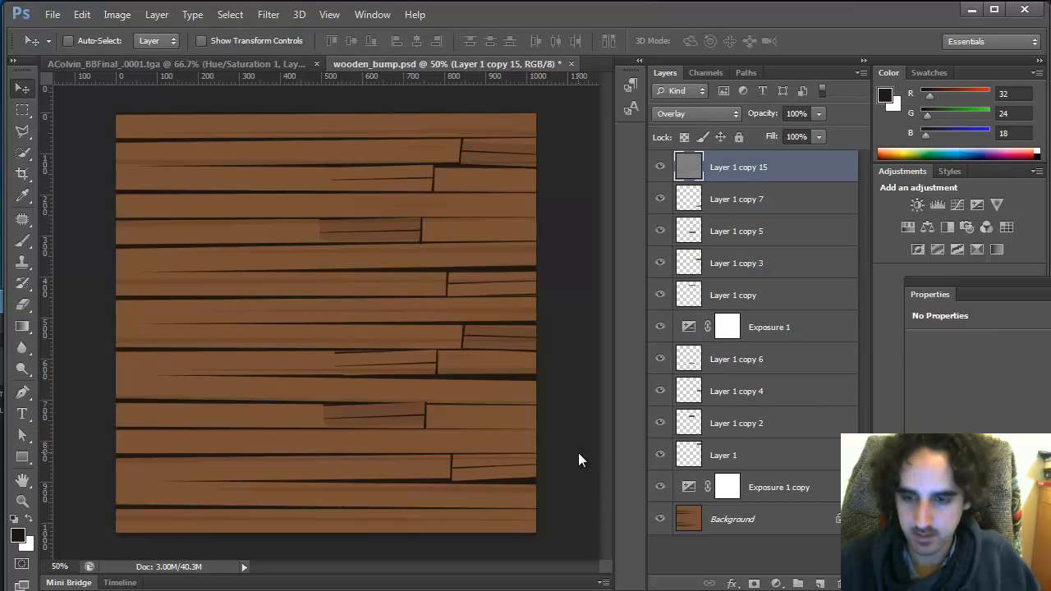
pyautogui.hotkey('ctrl', 'alt', 'shift', 's')
pyautogui.click(583, 532)
pyautogui.click(358, 220)
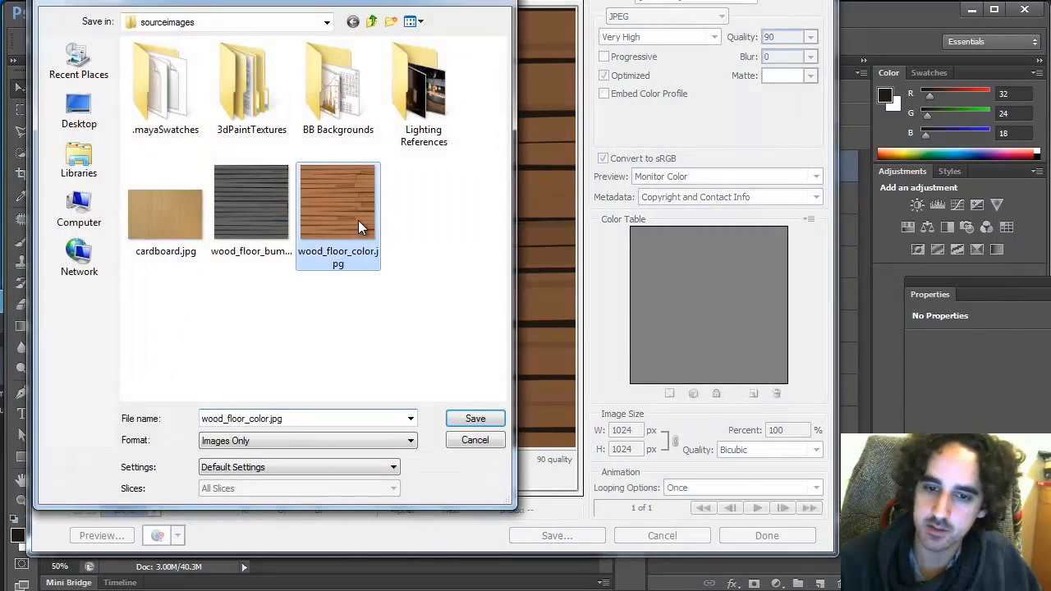
pyautogui.click(476, 417)
pyautogui.click(539, 294)
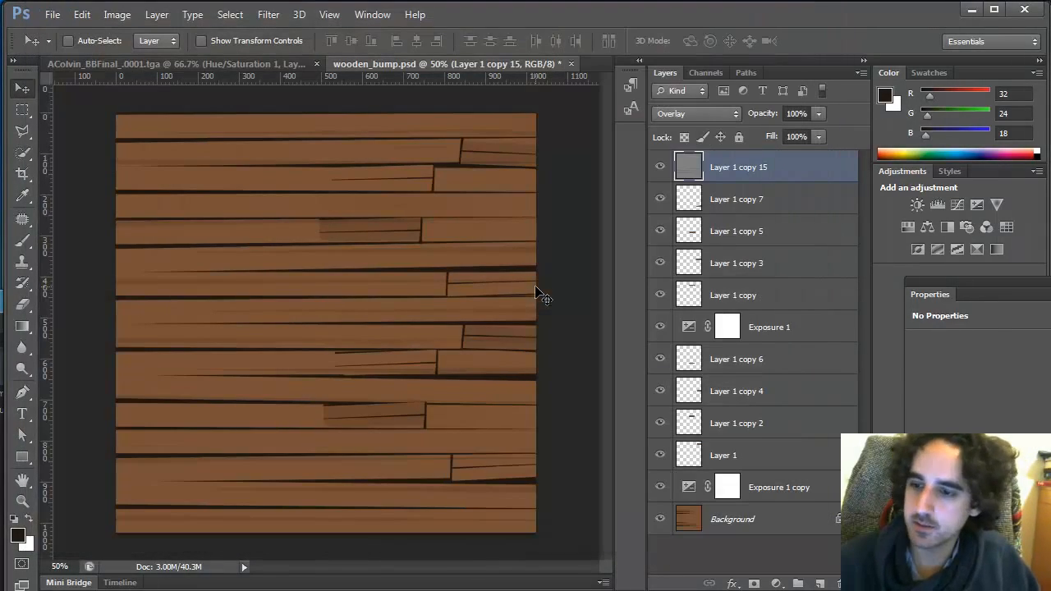
# Group all layers and convert the Background into Layer 0 inside the group
pyautogui.click(798, 583)
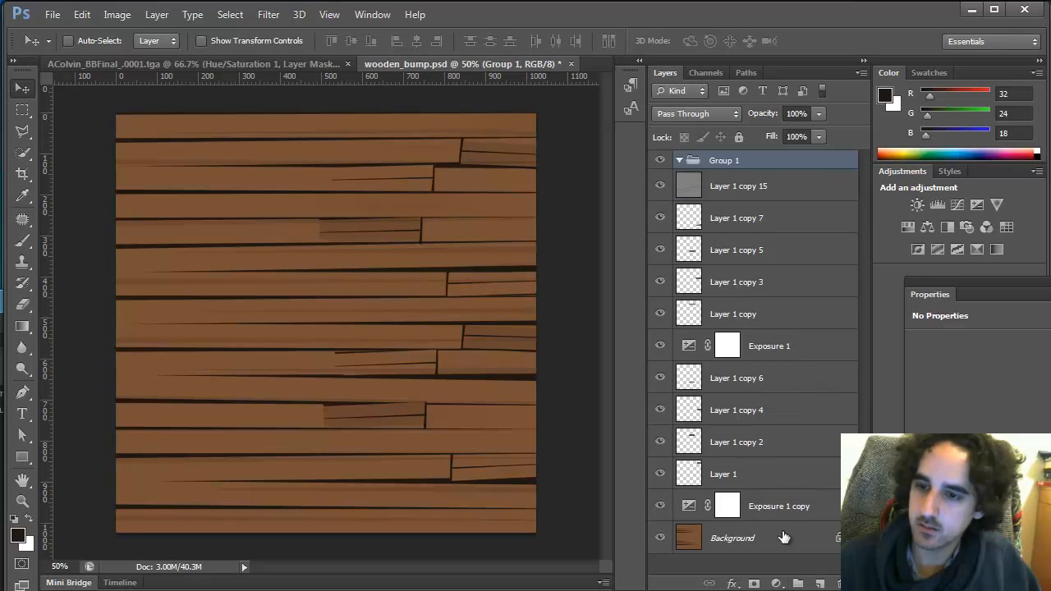
pyautogui.doubleClick(754, 541)
pyautogui.press('Return')
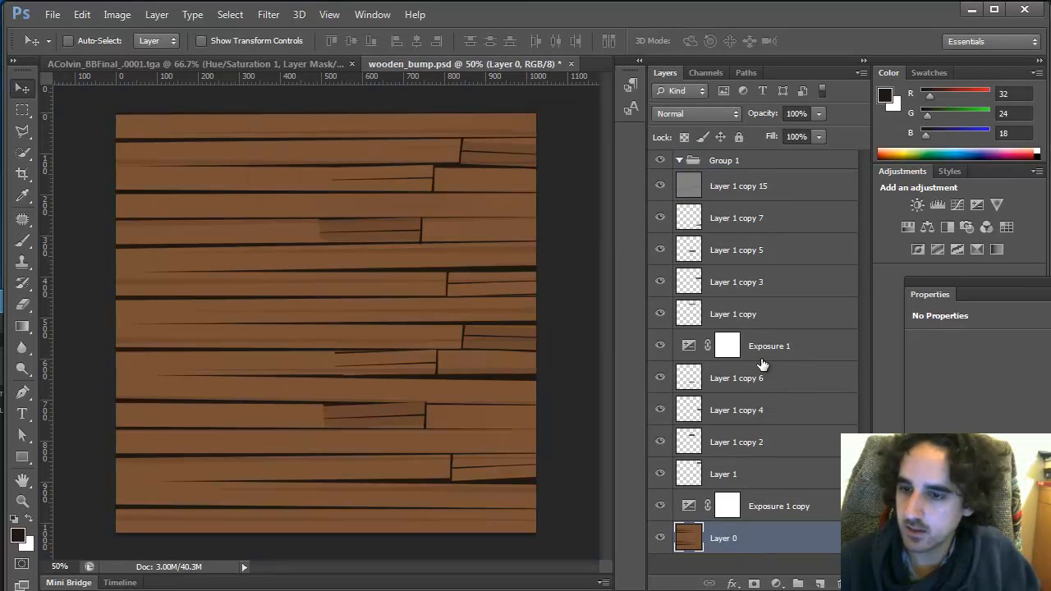
pyautogui.keyDown('shift'); pyautogui.moveTo(739, 188); pyautogui.dragTo(732, 171); pyautogui.keyUp('shift')
# Rename the group to color
pyautogui.doubleClick(735, 160)
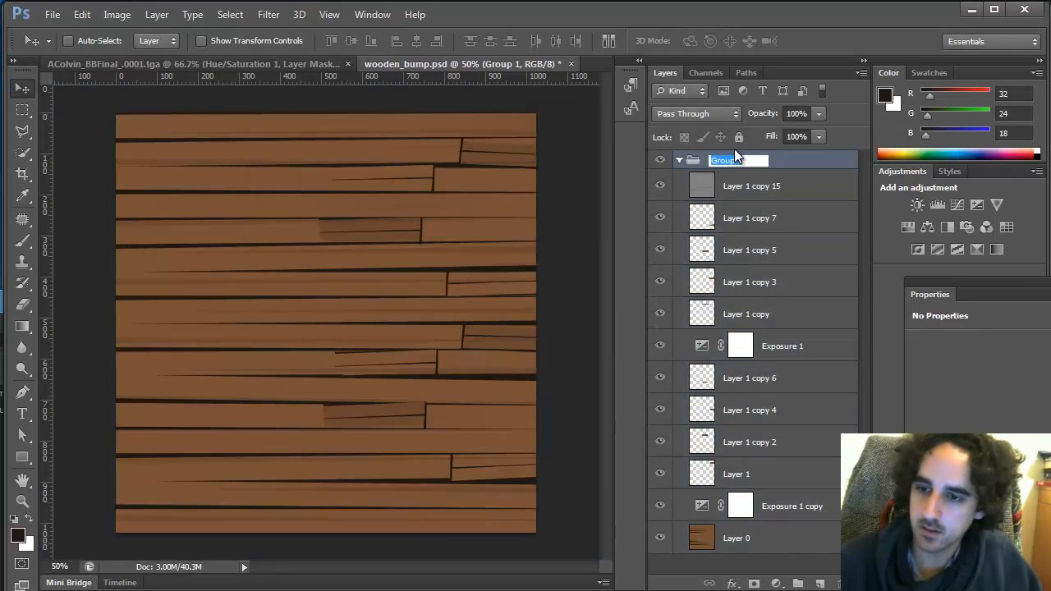
pyautogui.write('color')
pyautogui.press('Return')
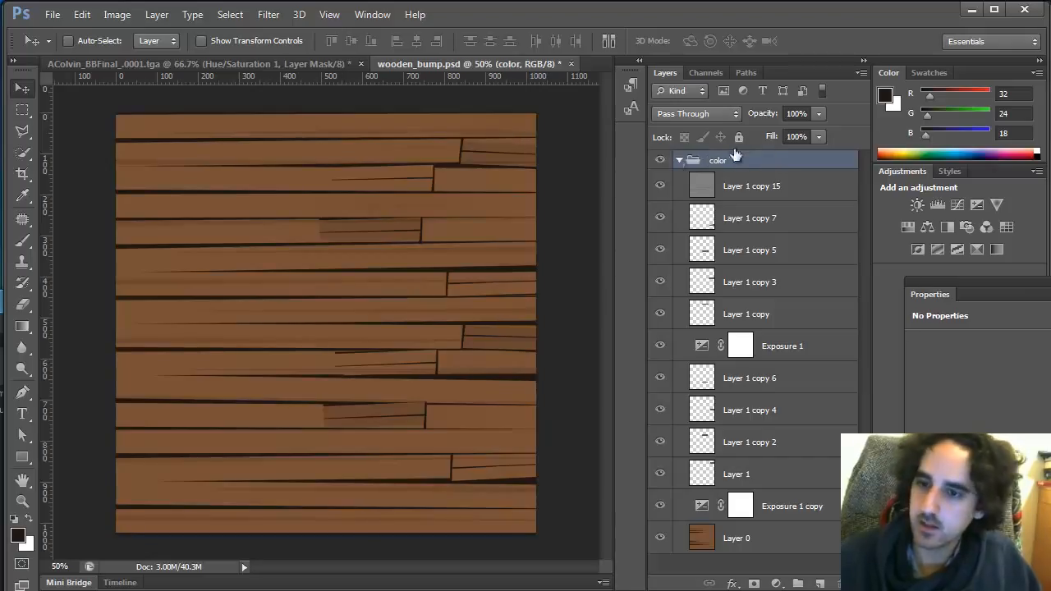
# Collapse the color group and create a new group named bump above it
pyautogui.click(678, 160)
pyautogui.click(797, 583)
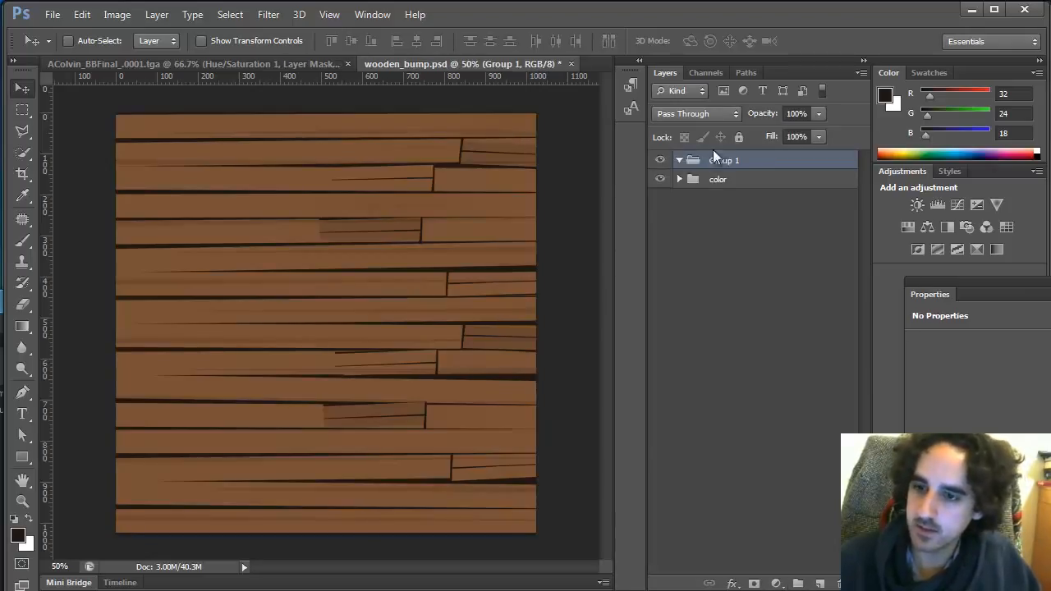
pyautogui.write('bump')
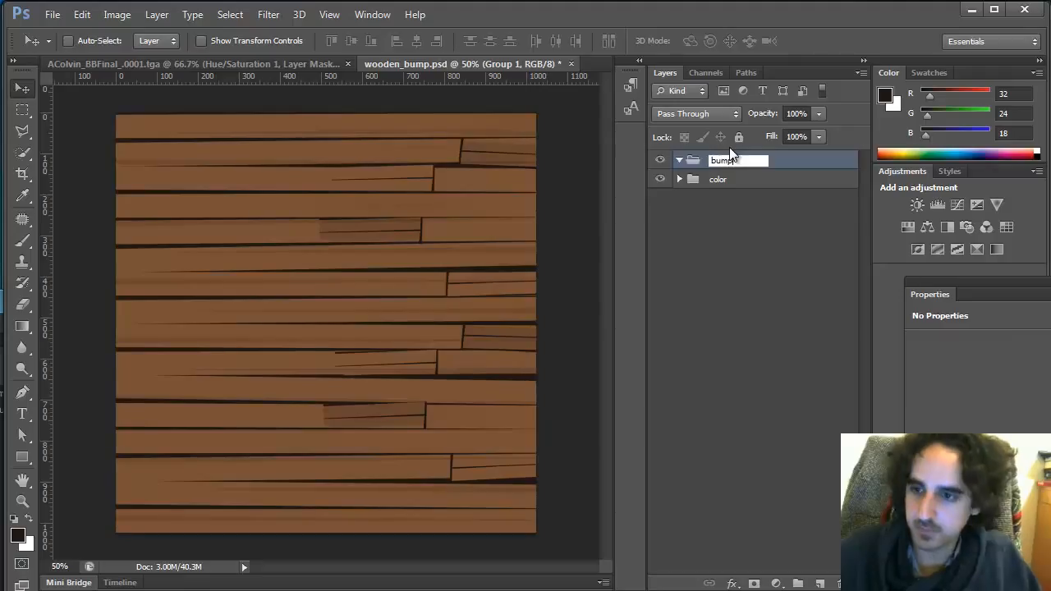
pyautogui.press('Return')
# Add an Exposure adjustment layer and a Hue/Saturation adjustment layer inside the bump group
pyautogui.click(776, 582)
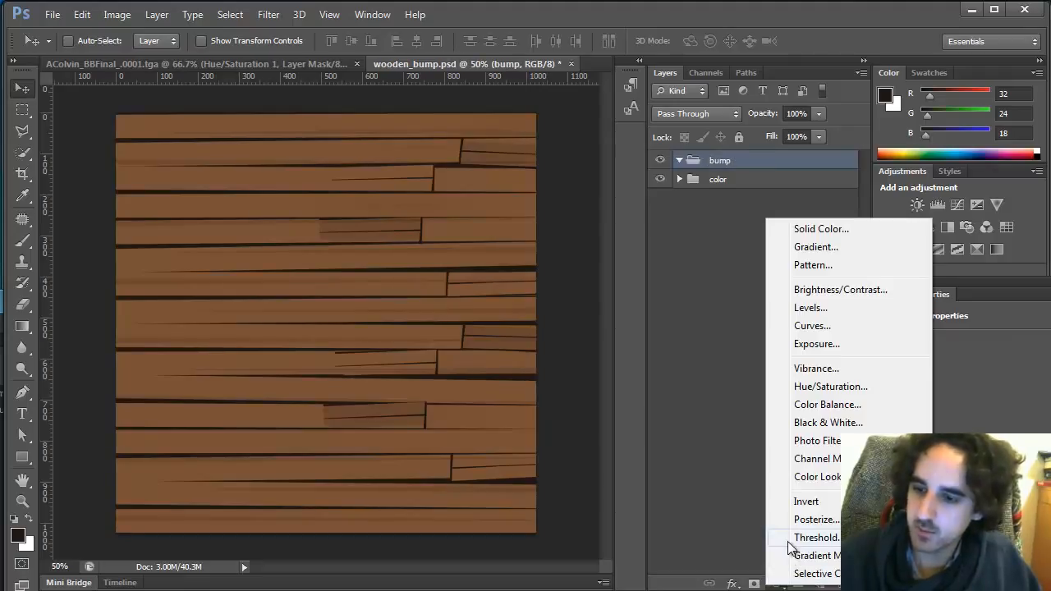
pyautogui.click(850, 345)
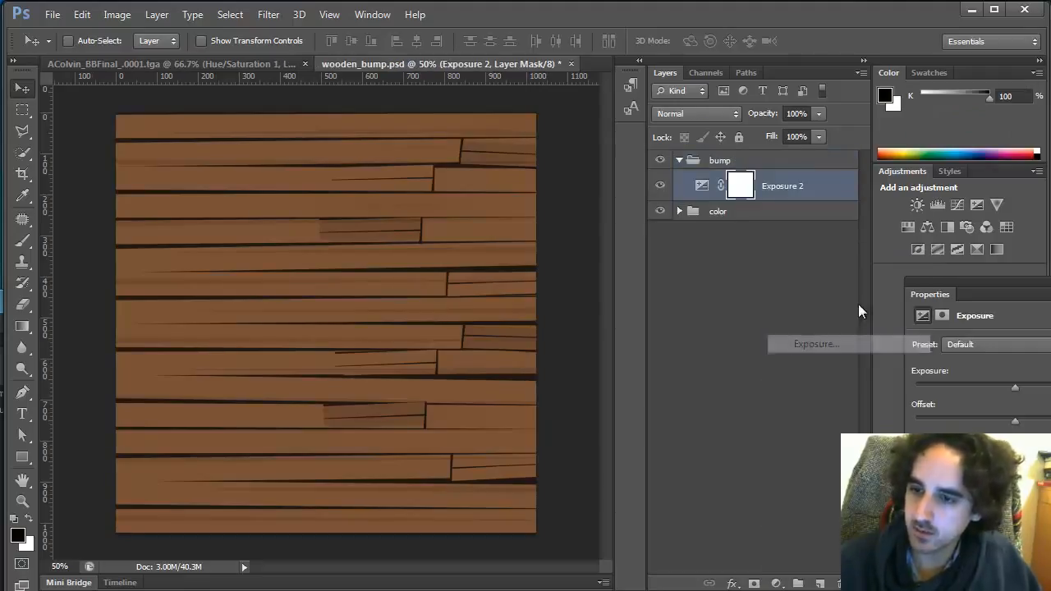
pyautogui.click(776, 582)
pyautogui.click(831, 382)
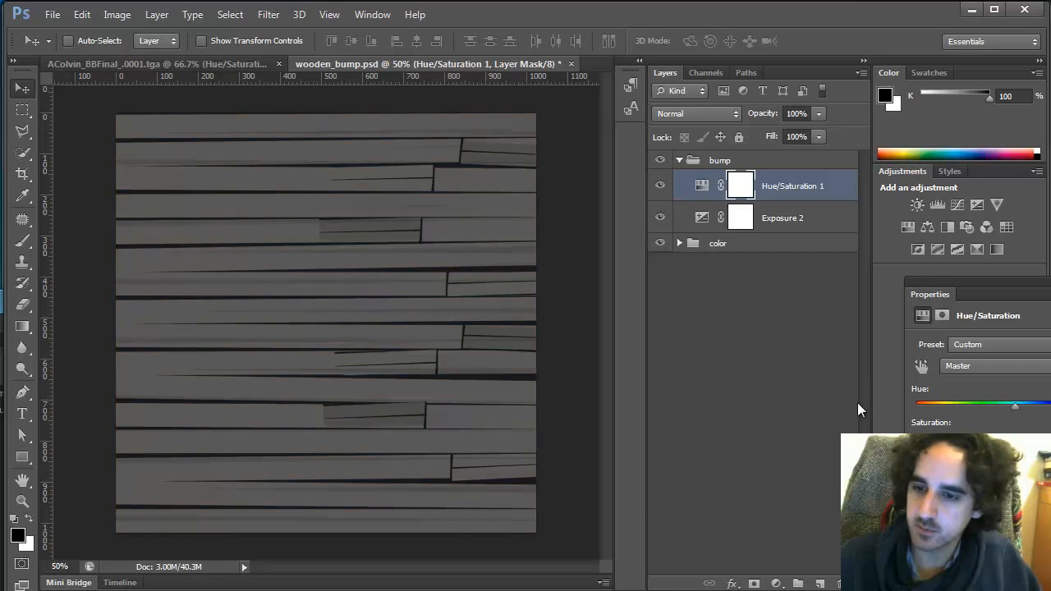
# Set Exposure 2 to an exposure of +2.59 and gamma correction of 0.66
pyautogui.click(781, 220)
pyautogui.moveTo(1028, 298); pyautogui.dragTo(834, 251)
pyautogui.moveTo(813, 426); pyautogui.dragTo(830, 426)
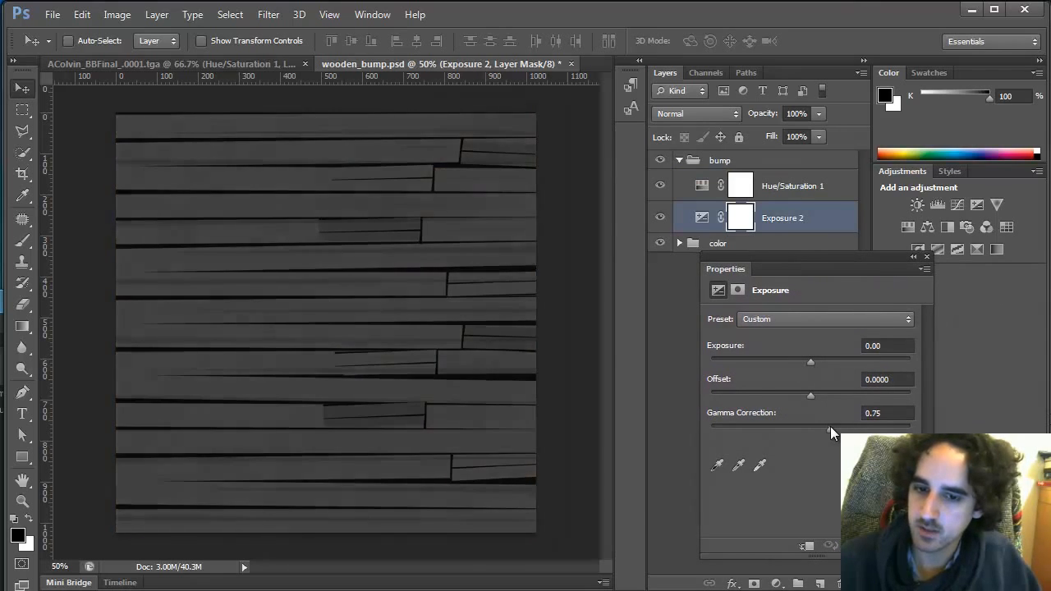
pyautogui.moveTo(819, 361); pyautogui.dragTo(849, 362)
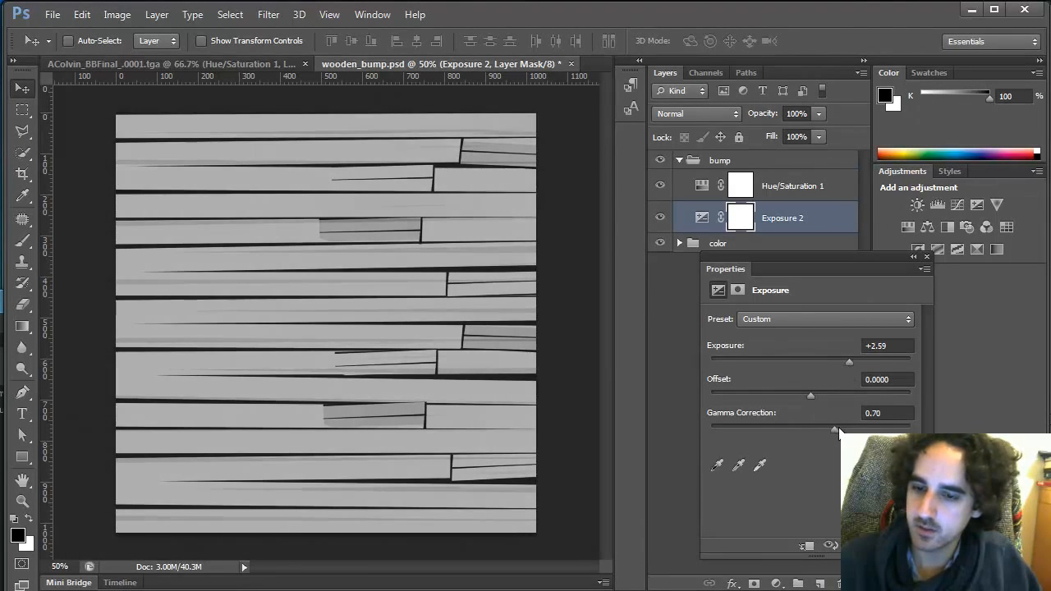
pyautogui.moveTo(834, 429); pyautogui.dragTo(838, 430)
pyautogui.moveTo(861, 256); pyautogui.dragTo(913, 270)
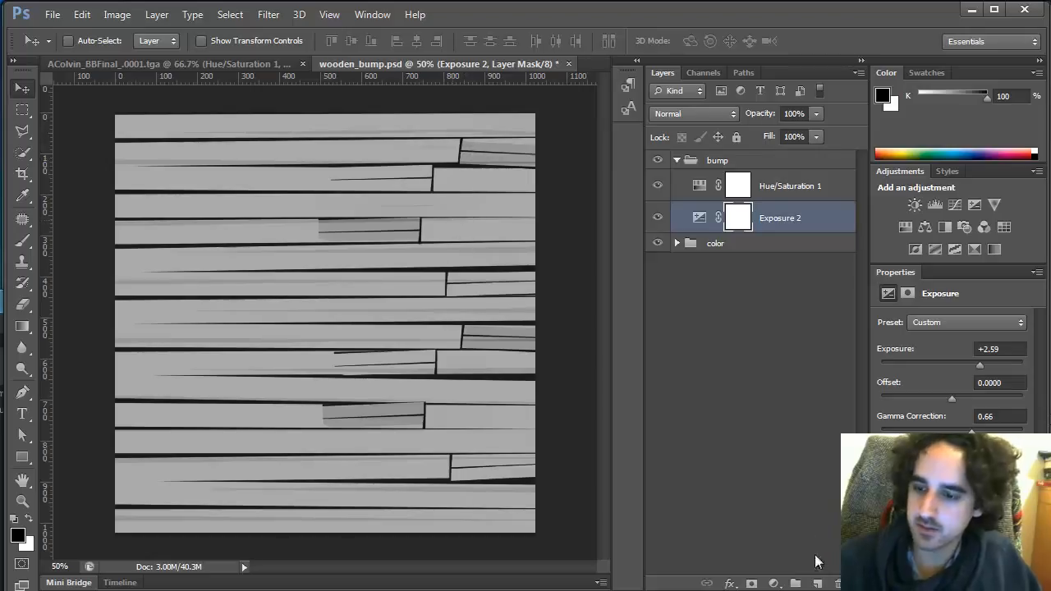
# Add a new layer at the top of the bump group and fill about a dozen small lasso-selected specks with the dark foreground colour
pyautogui.click(817, 583)
pyautogui.moveTo(718, 220); pyautogui.dragTo(728, 174)
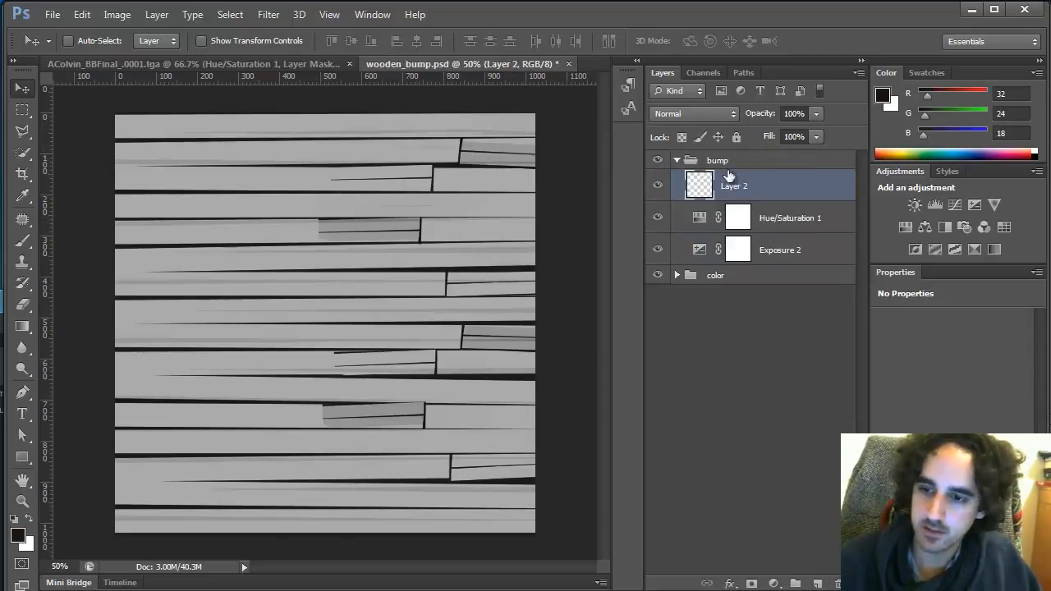
pyautogui.press('b')
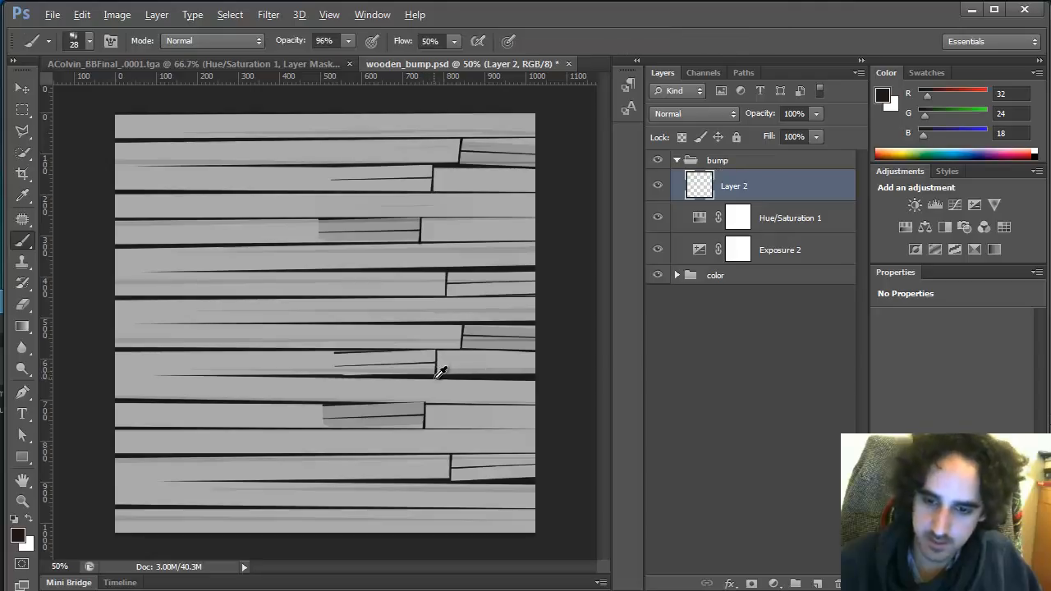
pyautogui.press('l')
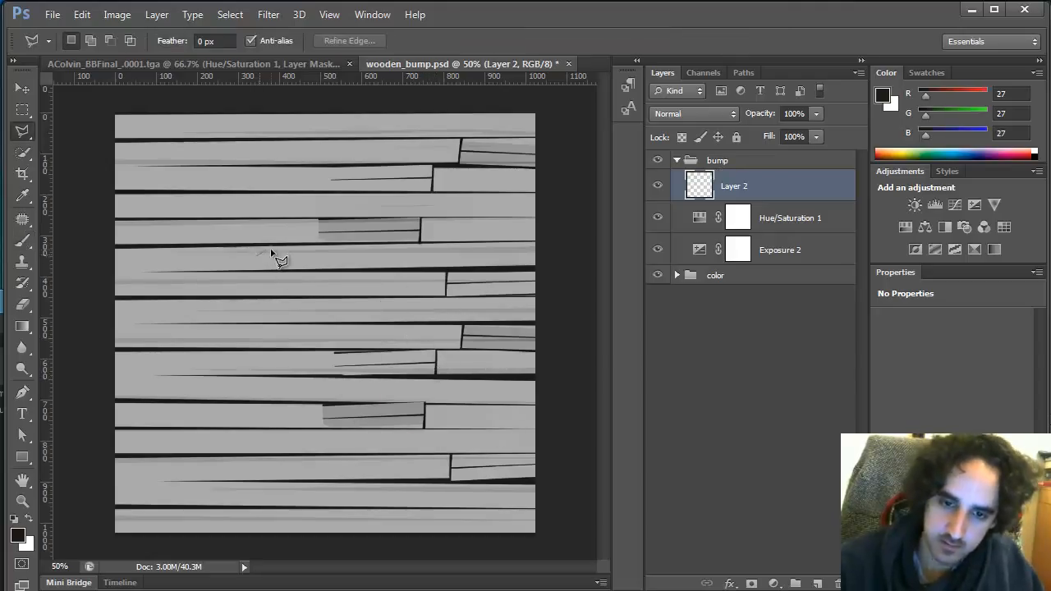
pyautogui.hotkey('shift', 'l')
pyautogui.hotkey('shift', 'l')
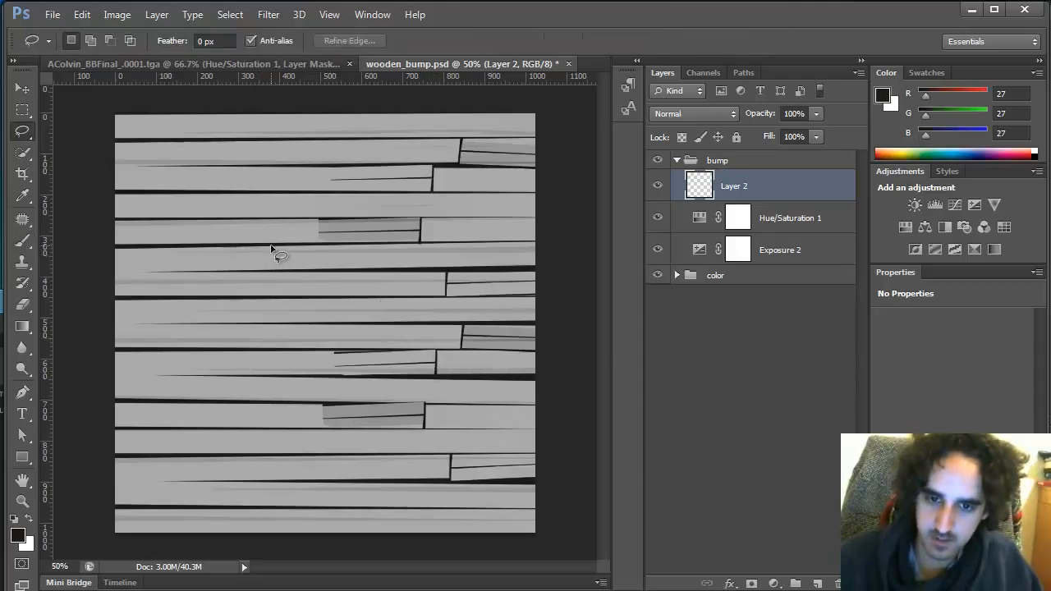
pyautogui.moveTo(235, 233); pyautogui.dragTo(237, 235)
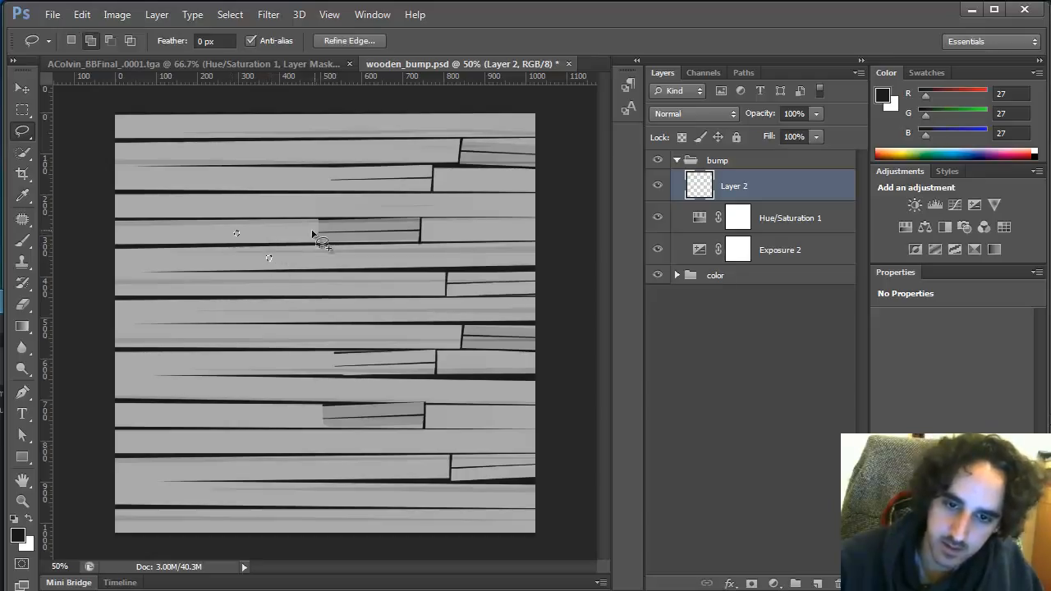
pyautogui.moveTo(305, 232); pyautogui.dragTo(307, 234)
pyautogui.moveTo(177, 206); pyautogui.dragTo(199, 175)
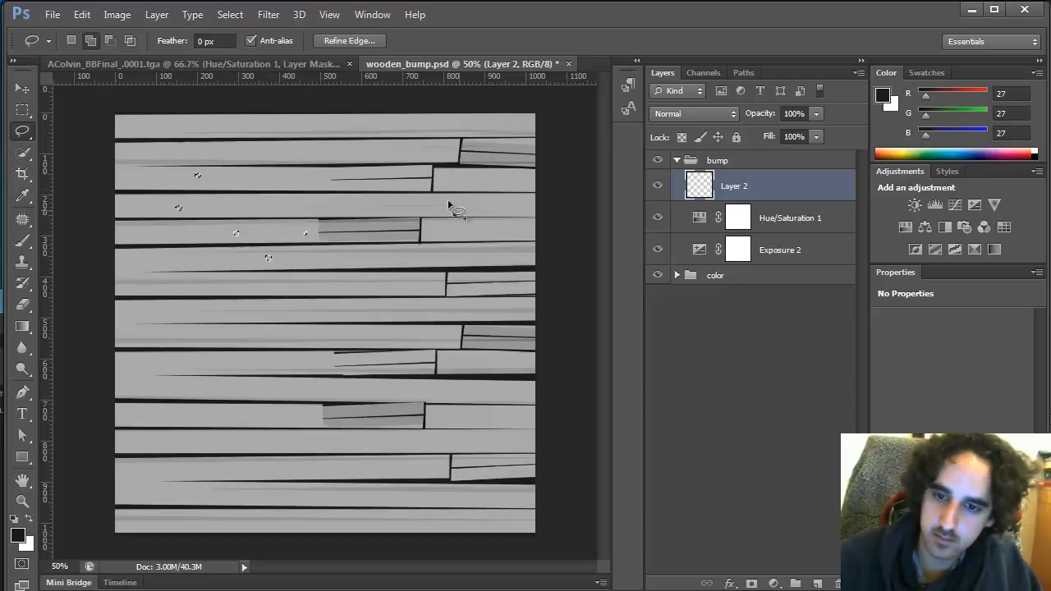
pyautogui.moveTo(278, 152); pyautogui.dragTo(323, 180)
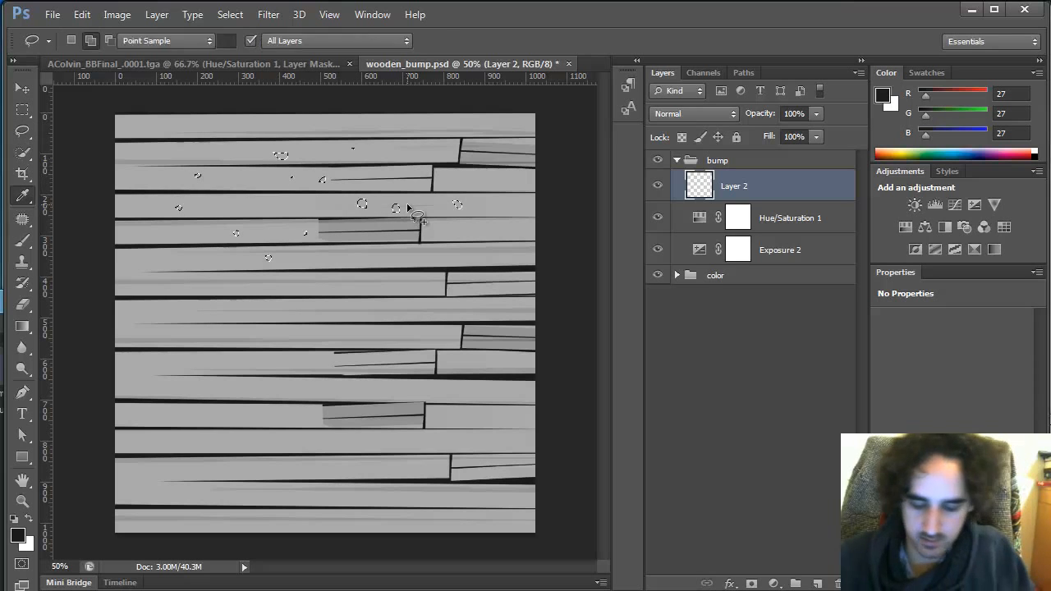
pyautogui.hotkey('alt', 'BackSpace')
pyautogui.hotkey('ctrl', 'd')
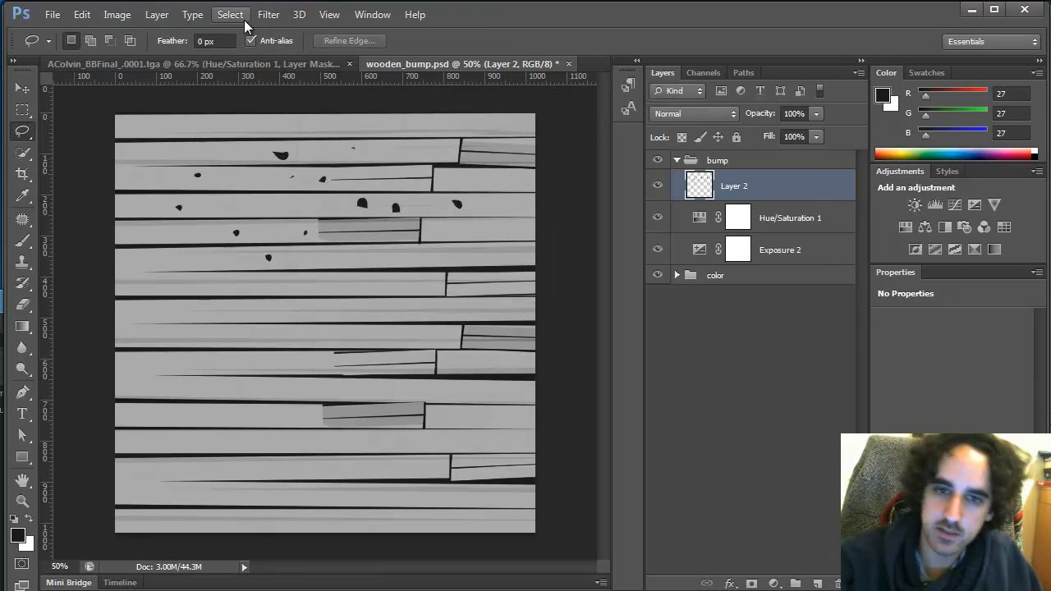
# Apply a Motion Blur to the specks layer with angle 0 and distance 119 pixels
pyautogui.click(269, 15)
pyautogui.moveTo(333, 184)
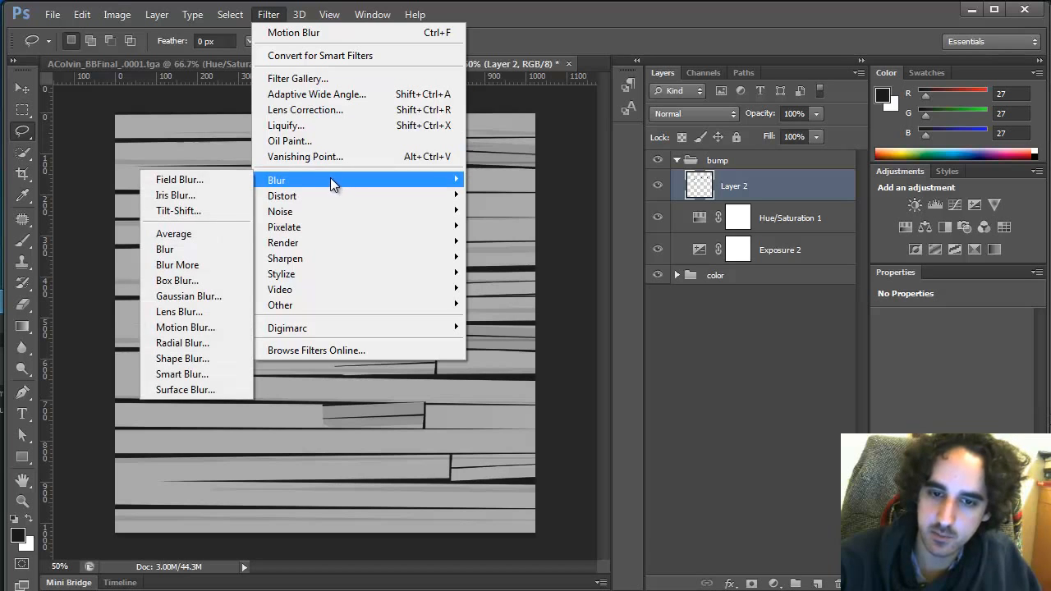
pyautogui.click(211, 326)
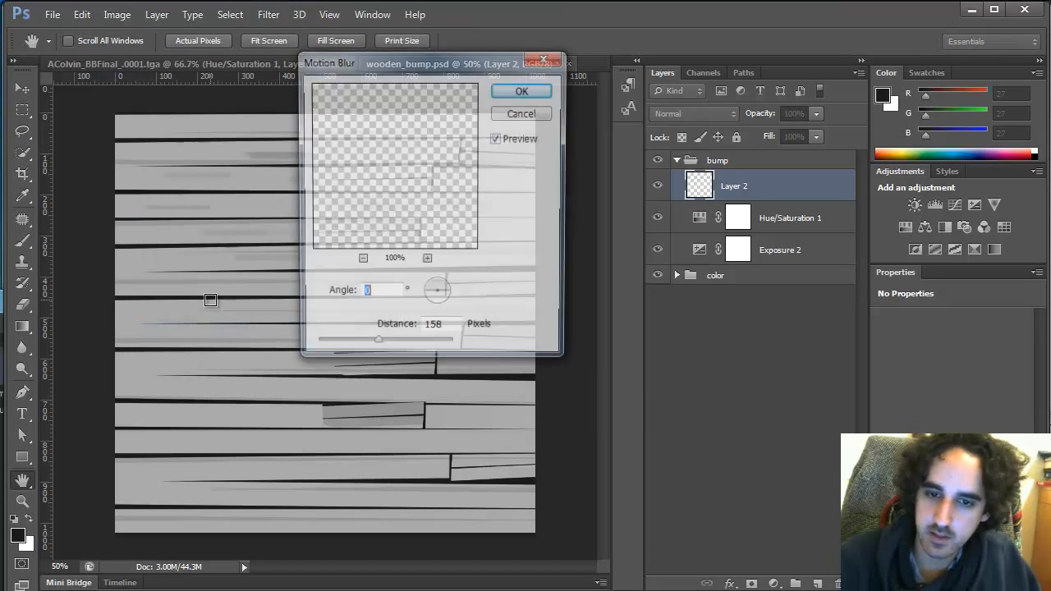
pyautogui.moveTo(527, 73); pyautogui.dragTo(602, 95)
pyautogui.click(542, 384)
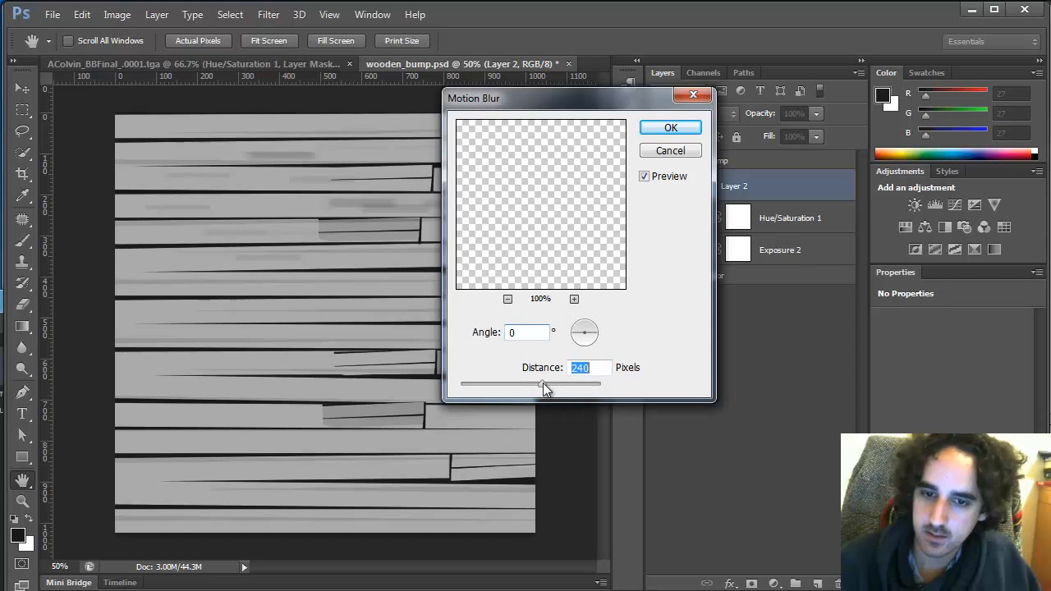
pyautogui.click(494, 385)
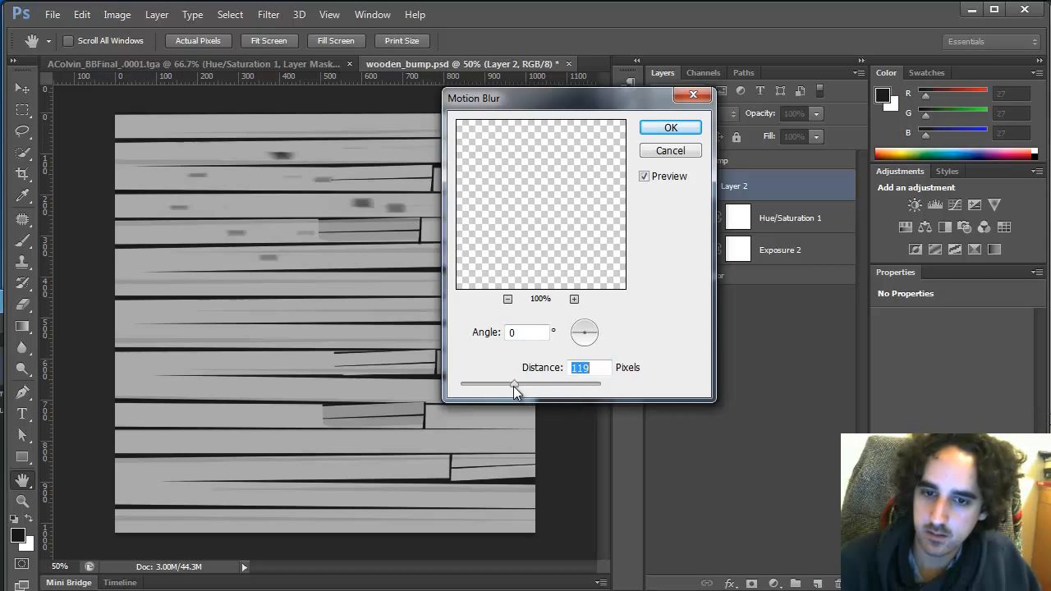
pyautogui.click(681, 125)
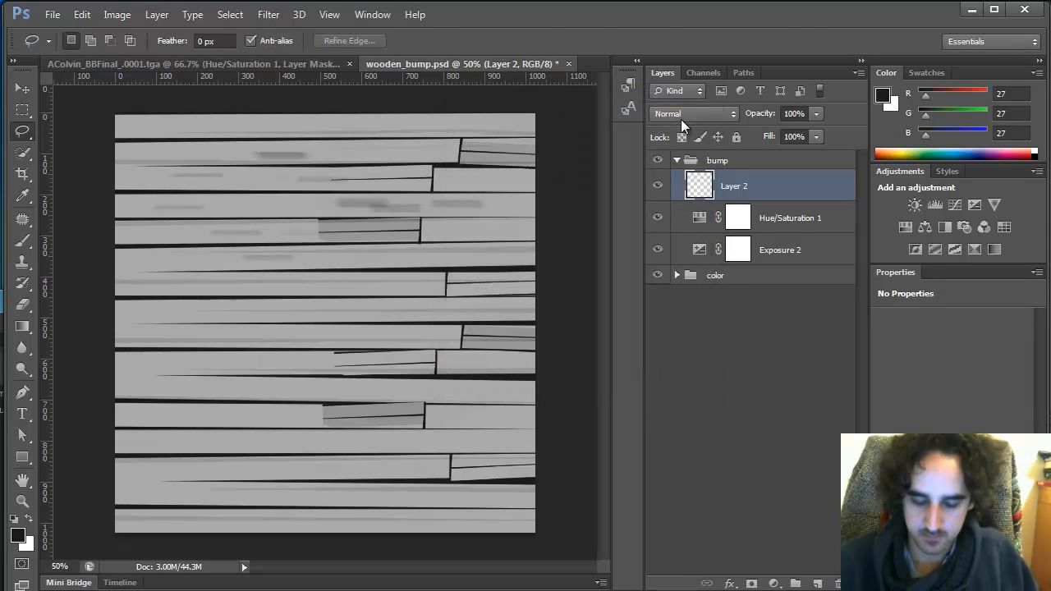
# Scale the blurred streak layer down vertically to about 45% of its height
pyautogui.hotkey('ctrl', 't')
pyautogui.keyDown('alt'); pyautogui.moveTo(320, 262); pyautogui.dragTo(325, 232); pyautogui.keyUp('alt')
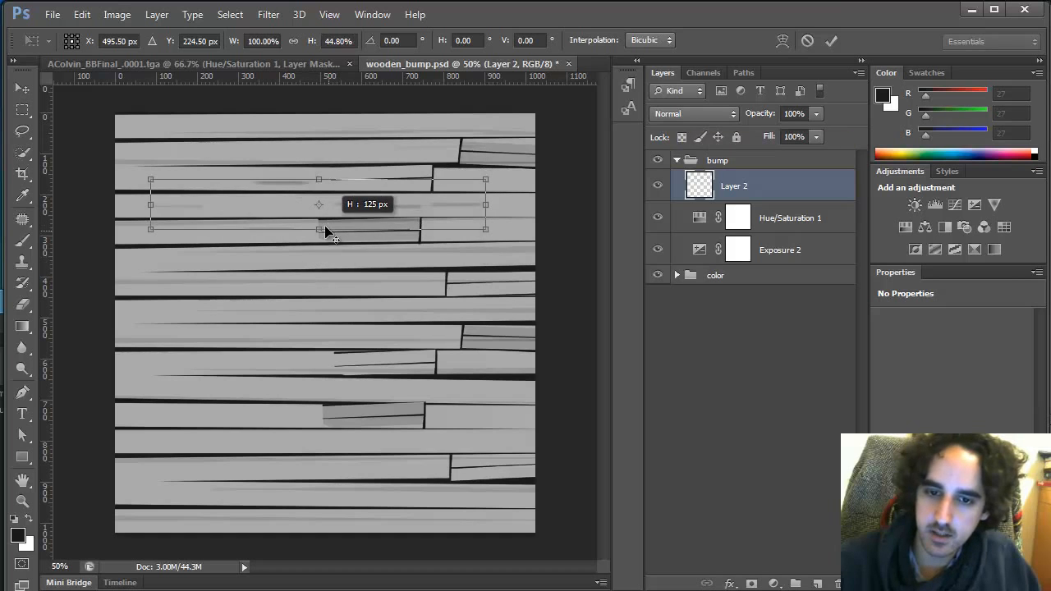
pyautogui.press('Return')
# Duplicate the streak layer and move the copy slightly lower on the planks
pyautogui.press('v')
pyautogui.moveTo(481, 185)
pyautogui.mouseDown()
pyautogui.moveTo(525, 145)
pyautogui.moveTo(435, 202)
pyautogui.moveTo(478, 227)
pyautogui.moveTo(485, 219)
pyautogui.mouseUp()
pyautogui.hotkey('ctrl', 't')
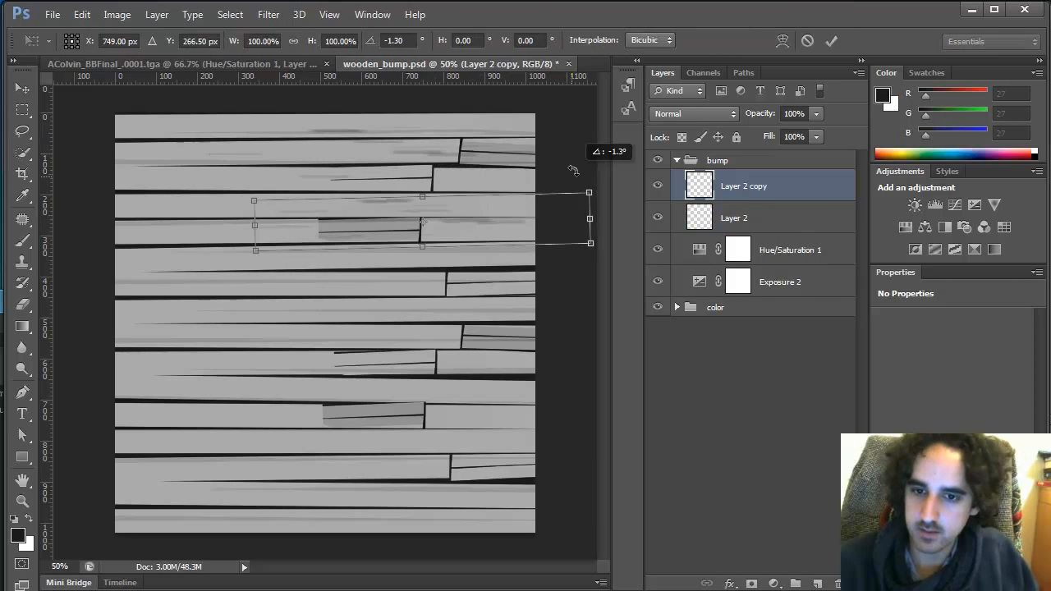
pyautogui.press('Escape')
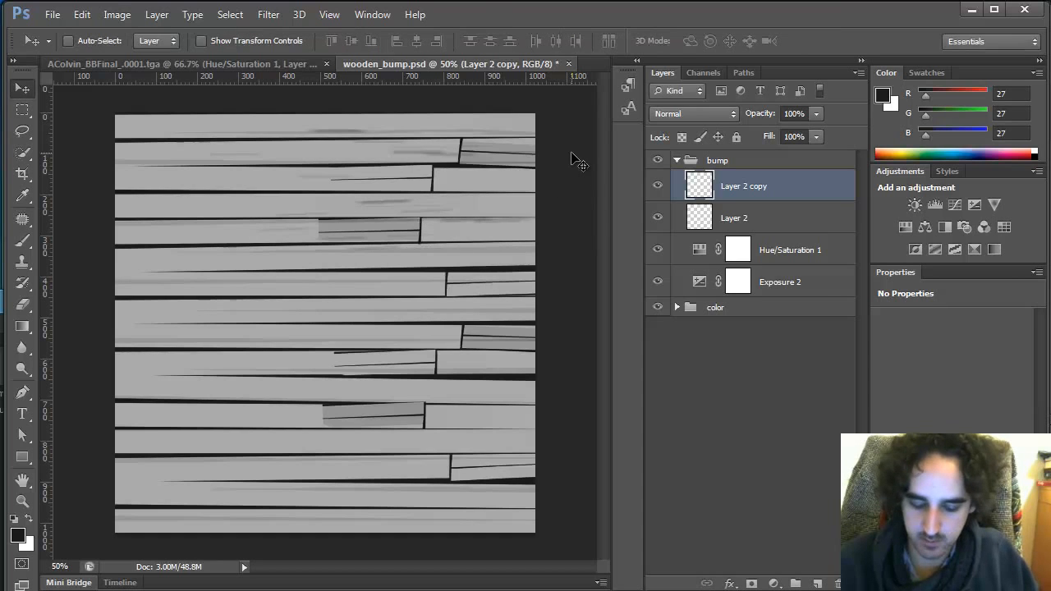
# Duplicate the streaks again, move the copy lower-left and rotate it about 4°, then merge the streak layers
pyautogui.hotkey('ctrl', 'j')
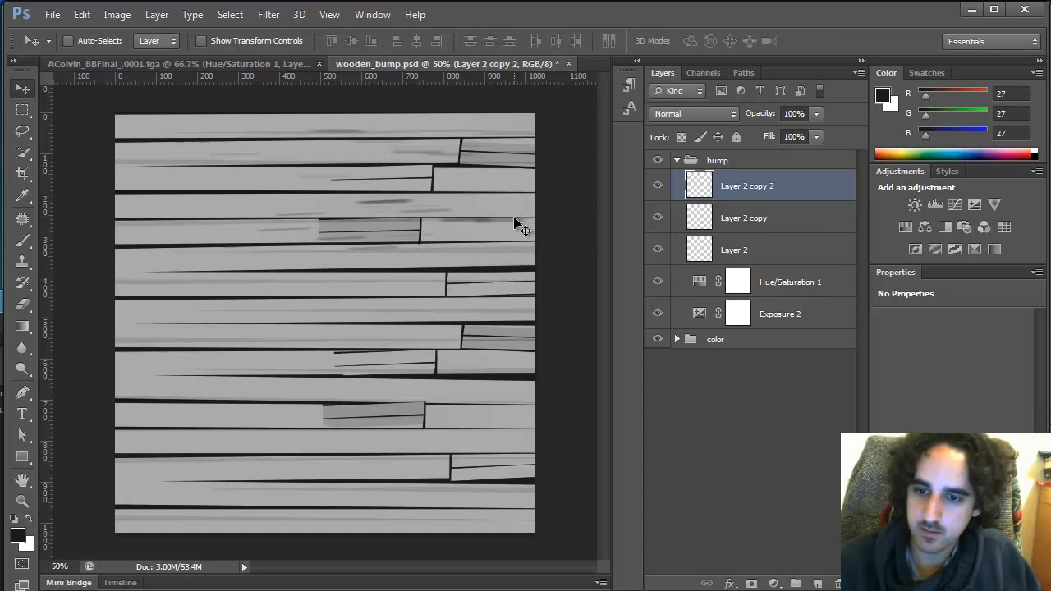
pyautogui.moveTo(517, 220); pyautogui.dragTo(362, 264)
pyautogui.hotkey('ctrl', 't')
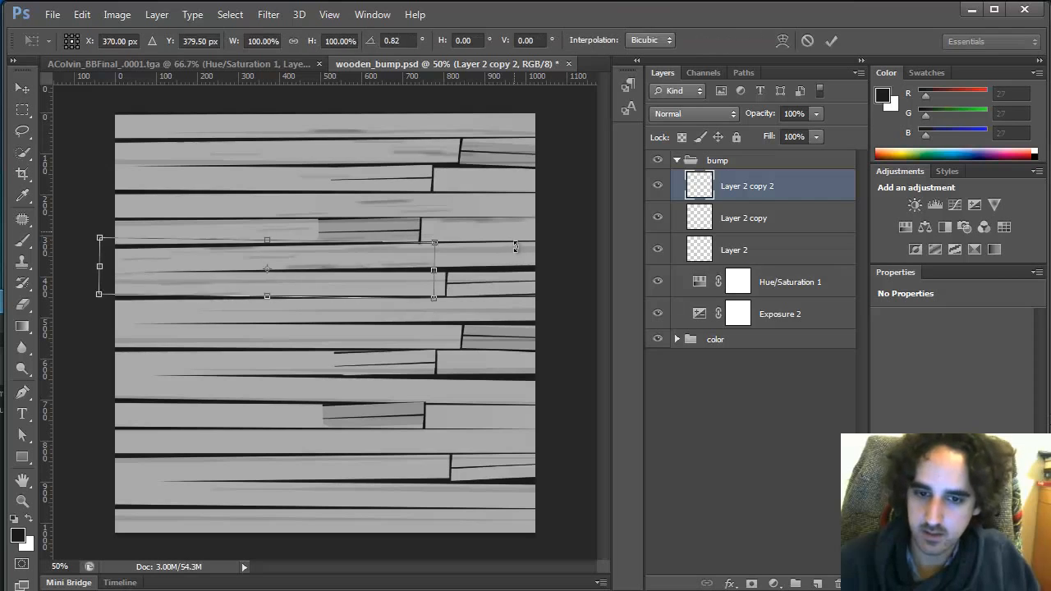
pyautogui.moveTo(546, 231); pyautogui.dragTo(469, 252)
pyautogui.moveTo(388, 267); pyautogui.dragTo(393, 279)
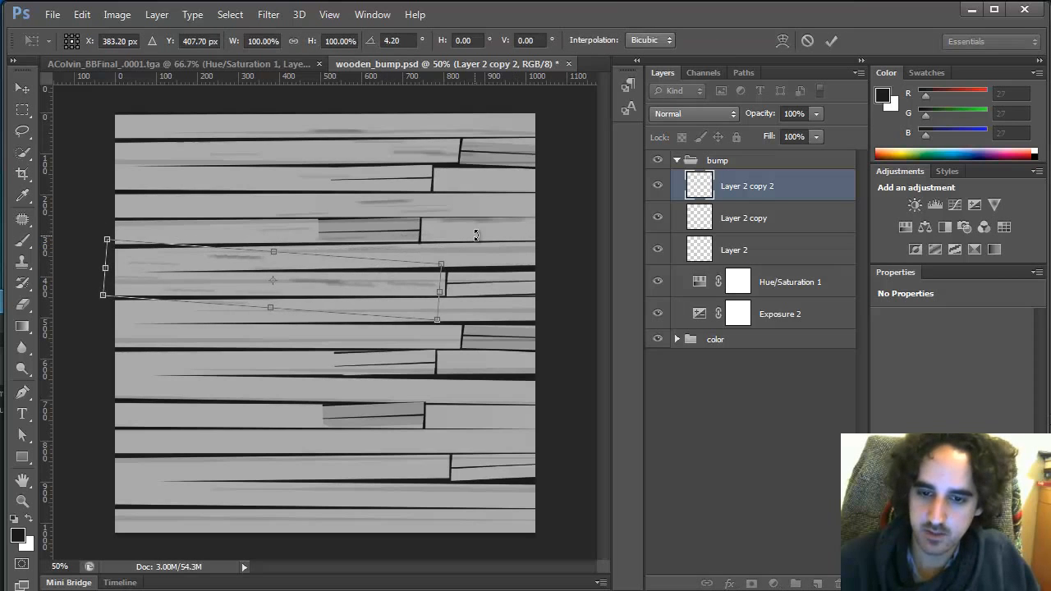
pyautogui.moveTo(476, 233); pyautogui.dragTo(466, 210)
pyautogui.press('Return')
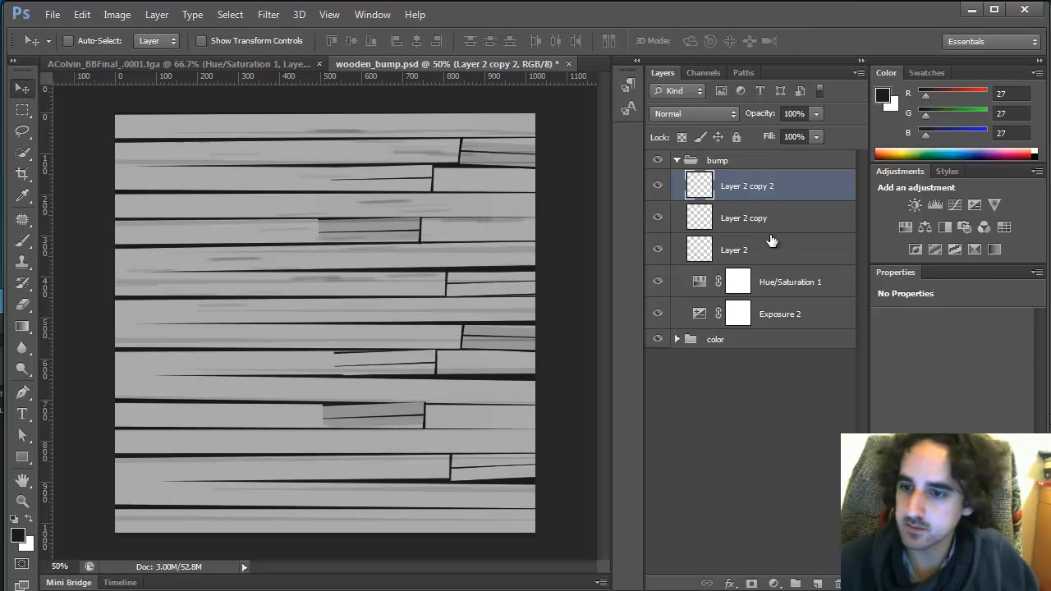
pyautogui.keyDown('shift'); pyautogui.click(775, 246); pyautogui.keyUp('shift')
pyautogui.hotkey('ctrl', 'e')
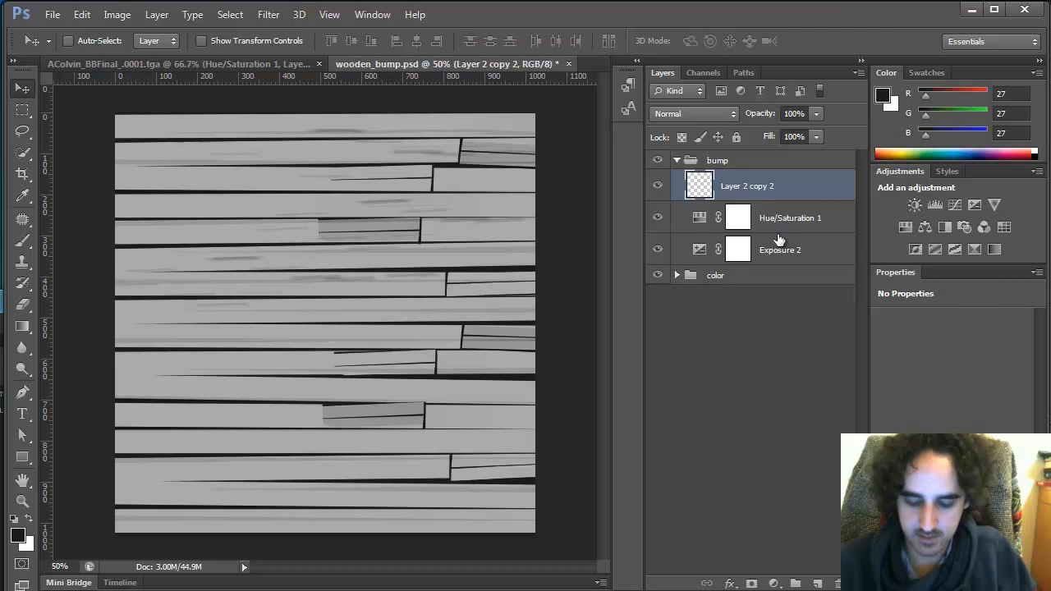
# Duplicate the merged streak layer and stretch the copy to about 216% width
pyautogui.hotkey('ctrl', 'j')
pyautogui.moveTo(418, 210); pyautogui.dragTo(504, 195)
pyautogui.hotkey('ctrl', 't')
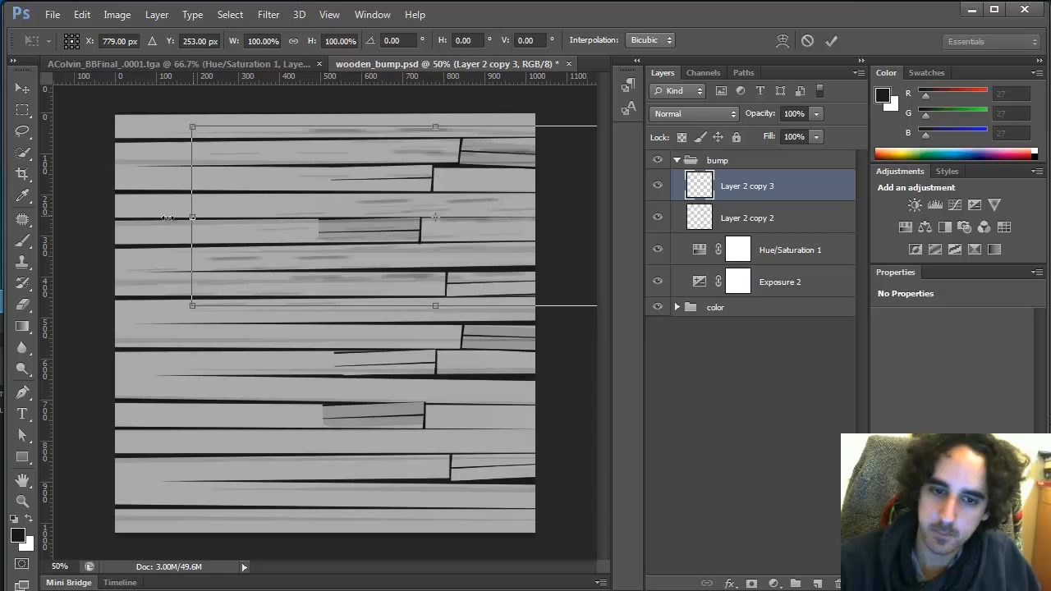
pyautogui.keyDown('alt'); pyautogui.moveTo(168, 218); pyautogui.dragTo(0, 219); pyautogui.keyUp('alt')
pyautogui.moveTo(534, 245); pyautogui.dragTo(352, 279)
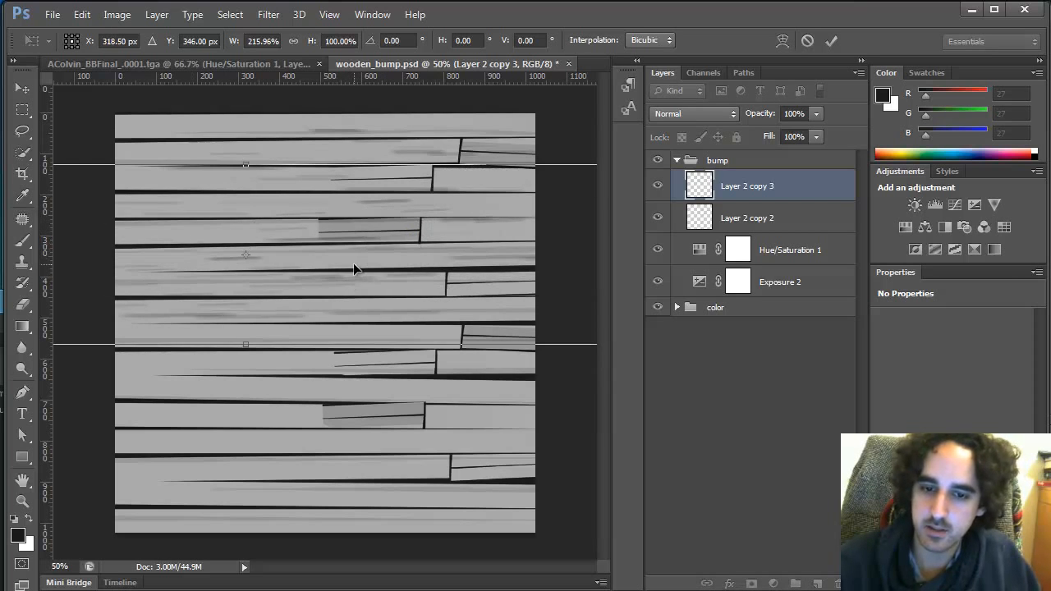
pyautogui.press('Return')
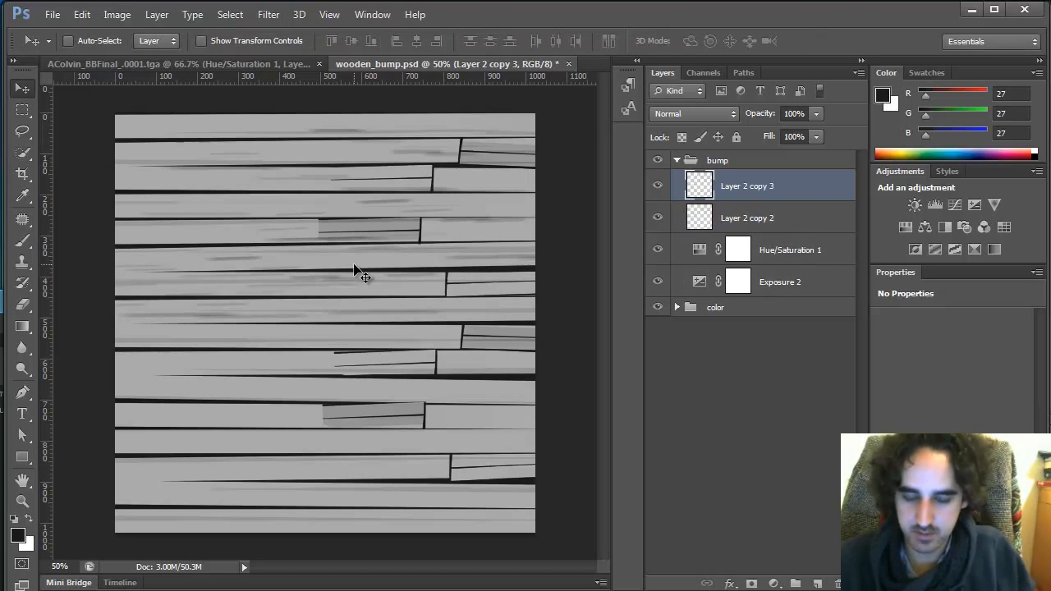
# Move the stretched copy lower, rescale it to about 178% width and rotate it about -3°
pyautogui.moveTo(382, 272); pyautogui.dragTo(18, 361)
pyautogui.hotkey('ctrl', 't')
pyautogui.moveTo(509, 406); pyautogui.dragTo(345, 265)
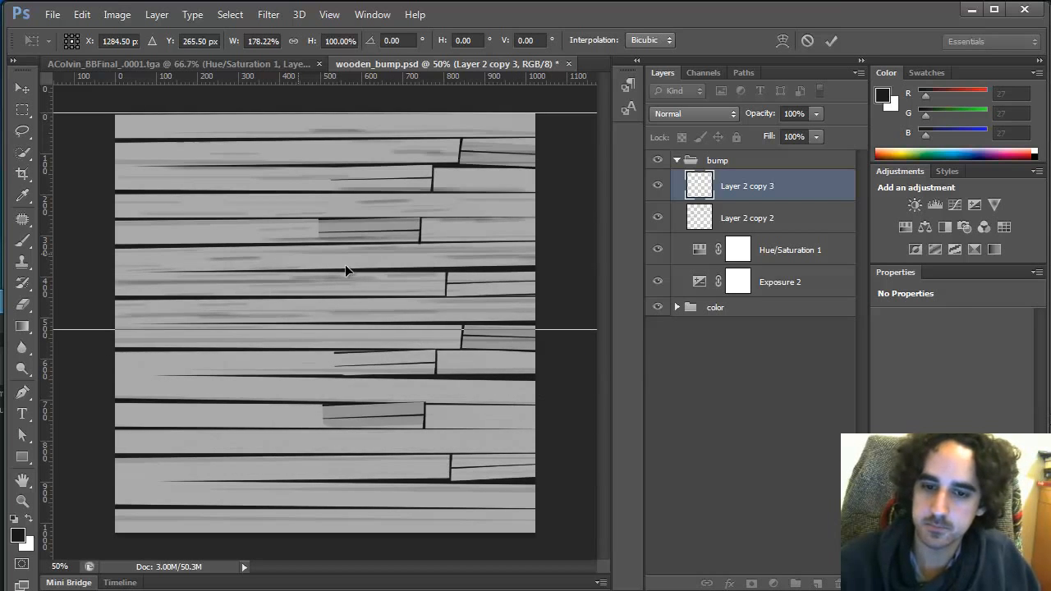
pyautogui.moveTo(486, 280); pyautogui.dragTo(486, 251)
pyautogui.moveTo(513, 398); pyautogui.dragTo(537, 382)
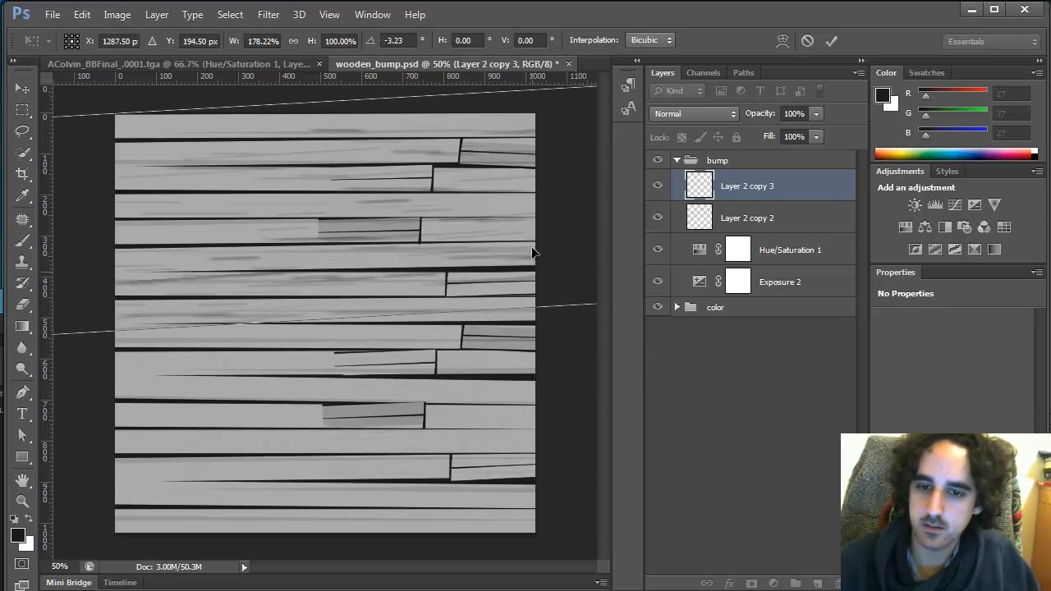
pyautogui.moveTo(531, 244)
pyautogui.mouseDown()
pyautogui.moveTo(536, 265)
pyautogui.moveTo(565, 261)
pyautogui.moveTo(551, 238)
pyautogui.mouseUp()
pyautogui.press('Return')
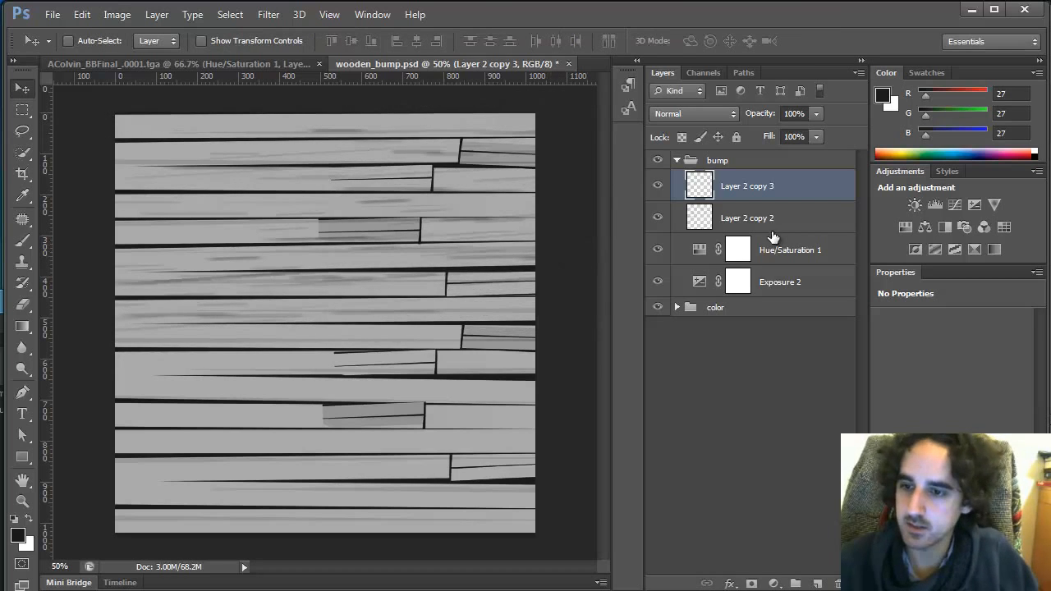
# Merge the streak layers, then copy the merged streaks and paste them as a new layer
pyautogui.keyDown('shift'); pyautogui.click(786, 215); pyautogui.keyUp('shift')
pyautogui.hotkey('ctrl', 'e')
pyautogui.hotkey('ctrl', 'a')
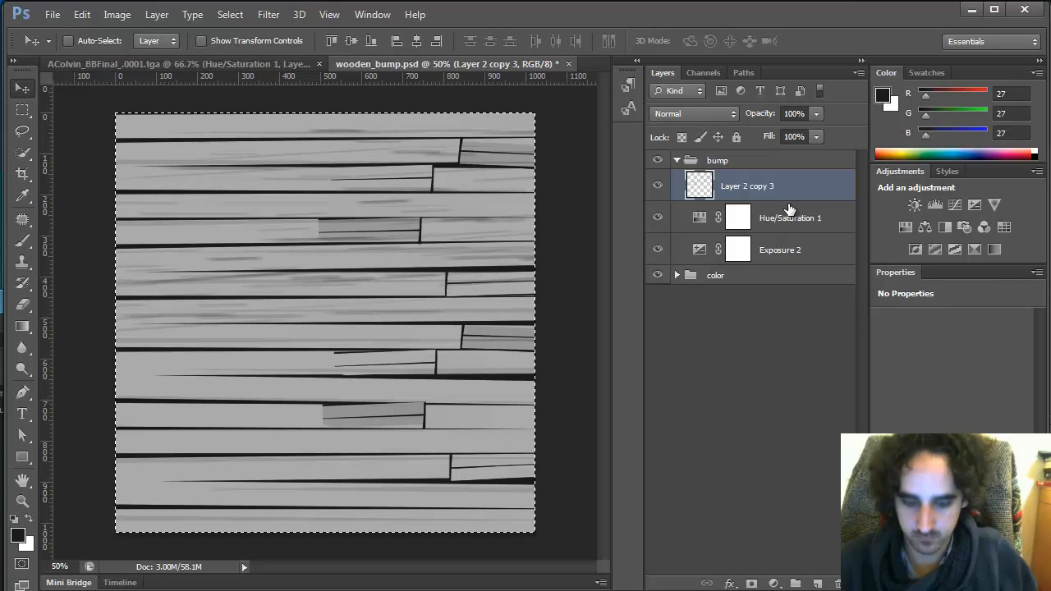
pyautogui.hotkey('ctrl', 'shift', 'c')
pyautogui.hotkey('ctrl', 'v')
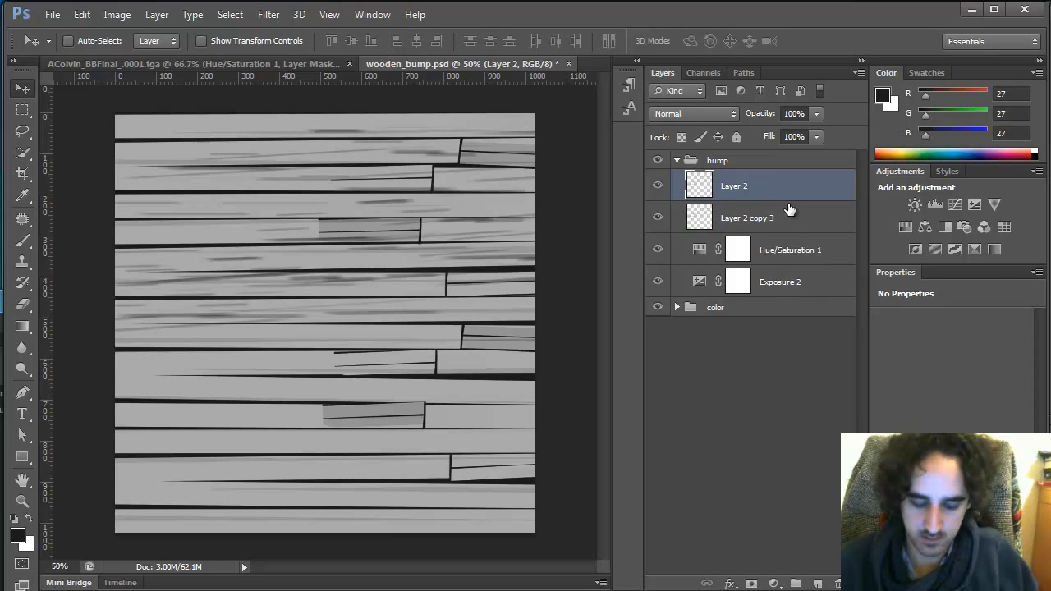
# Move the pasted streak layer further down, adjust its transform slightly, and merge it down
pyautogui.moveTo(479, 242); pyautogui.dragTo(497, 418)
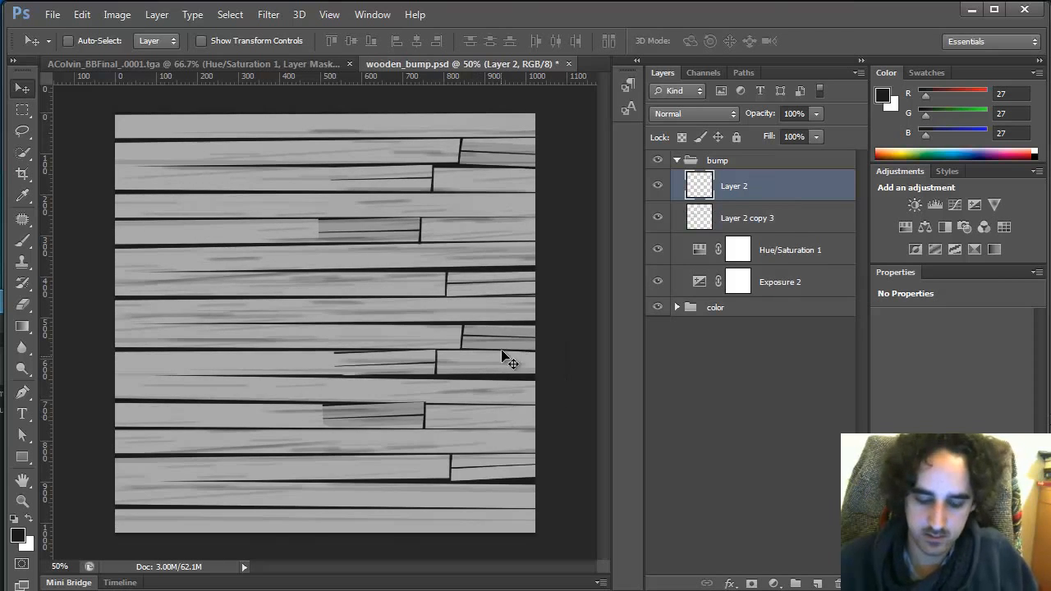
pyautogui.hotkey('ctrl', 't')
pyautogui.moveTo(524, 214); pyautogui.dragTo(535, 222)
pyautogui.moveTo(490, 394); pyautogui.dragTo(490, 424)
pyautogui.moveTo(528, 289); pyautogui.dragTo(525, 262)
pyautogui.press('Return')
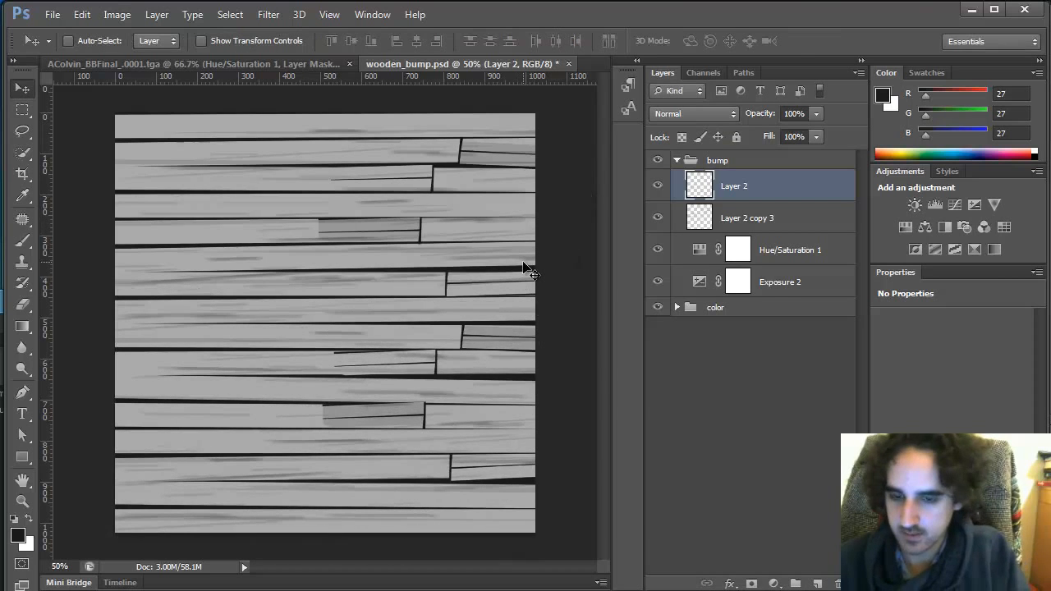
pyautogui.hotkey('ctrl', 'e')
# Duplicate the streak layer, shift the copy up, and flip it horizontally
pyautogui.hotkey('ctrl', 'j')
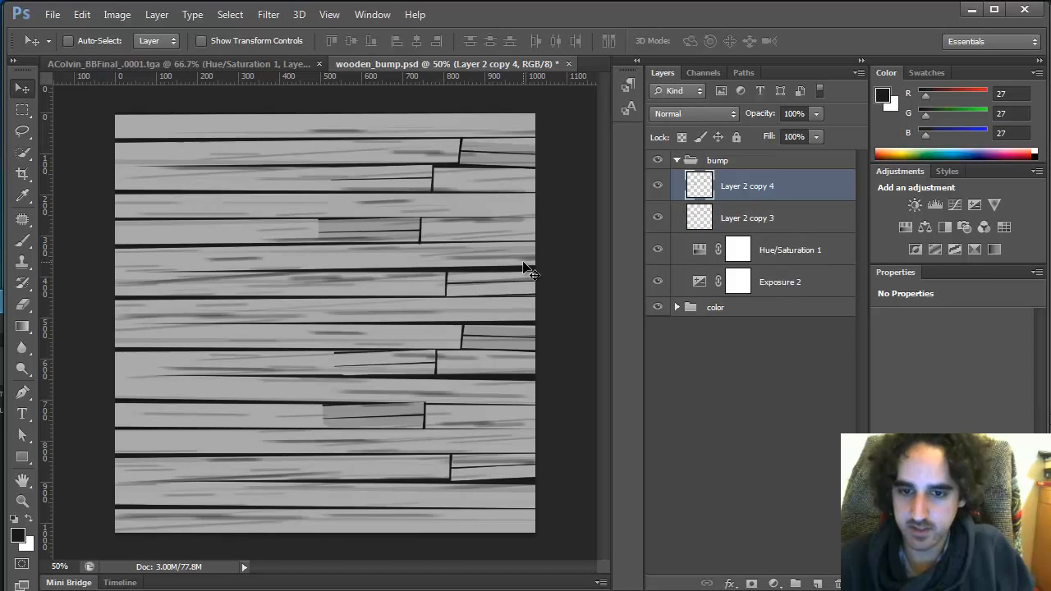
pyautogui.moveTo(509, 457); pyautogui.dragTo(508, 431)
pyautogui.press('m')
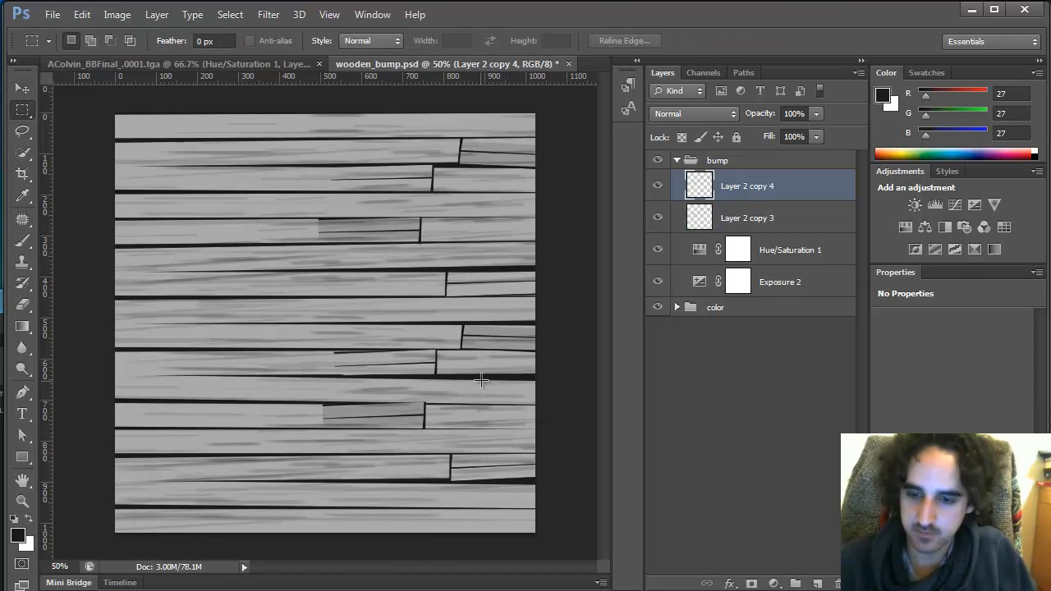
pyautogui.rightClick(482, 382)
pyautogui.click(558, 526)
pyautogui.rightClick(453, 400)
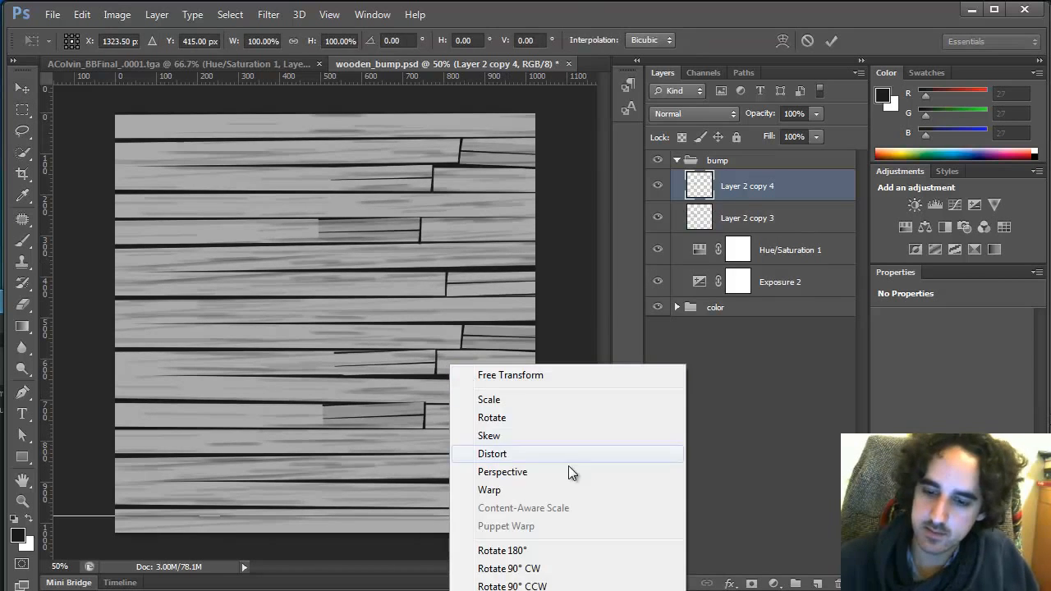
pyautogui.click(538, 588)
pyautogui.press('Return')
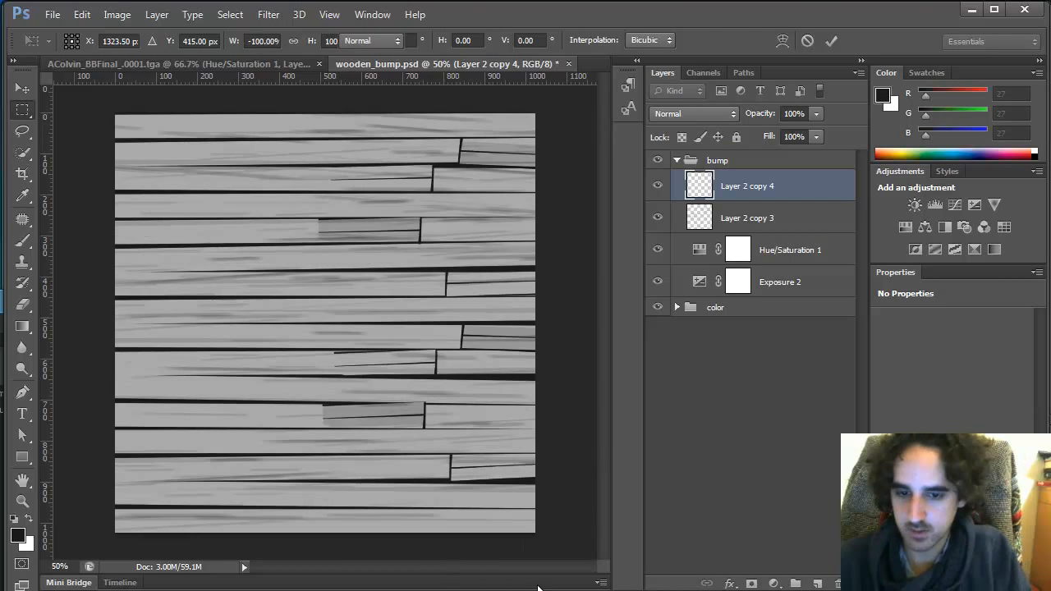
# Move the flipped streak copy upward and rotate it about -2.7°
pyautogui.press('v')
pyautogui.moveTo(369, 406); pyautogui.dragTo(382, 345)
pyautogui.hotkey('ctrl', 't')
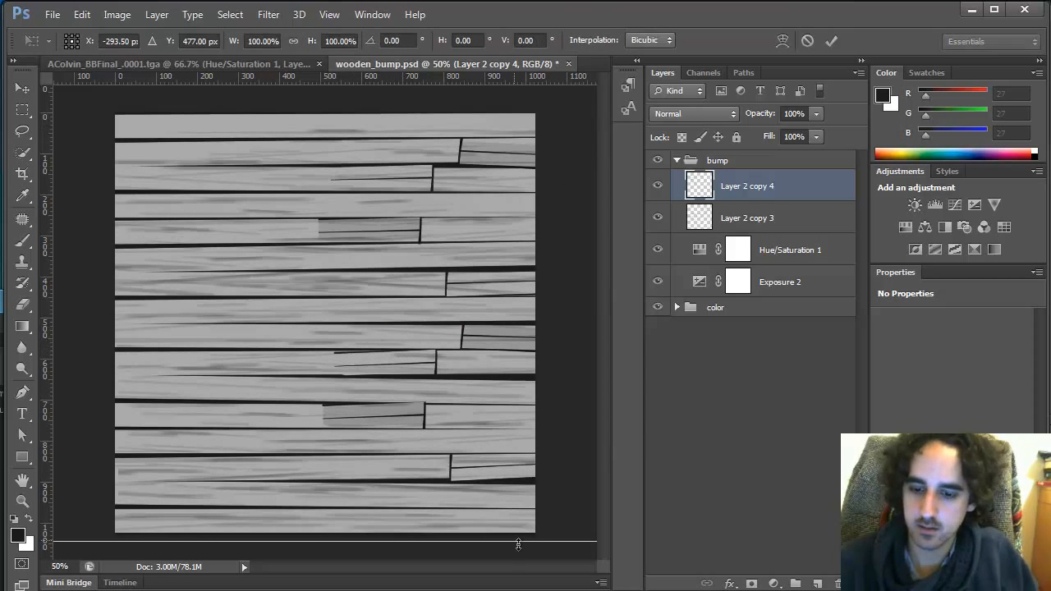
pyautogui.moveTo(534, 553); pyautogui.dragTo(557, 532)
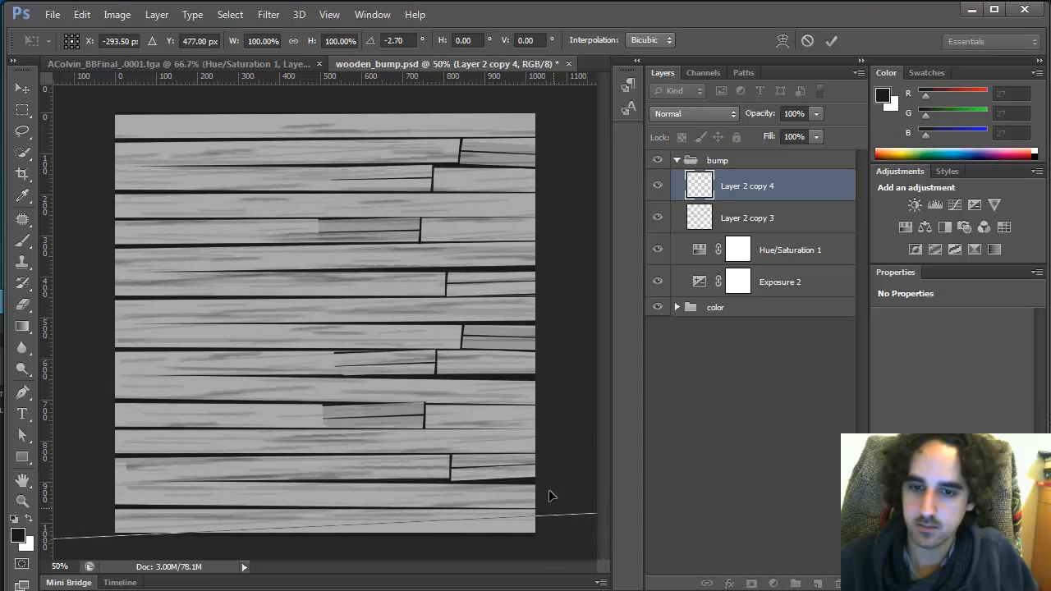
pyautogui.moveTo(526, 436); pyautogui.dragTo(462, 441)
pyautogui.press('Return')
# Set the flipped streak layer's opacity to 49% and merge it down
pyautogui.click(815, 114)
pyautogui.moveTo(815, 133); pyautogui.dragTo(774, 133)
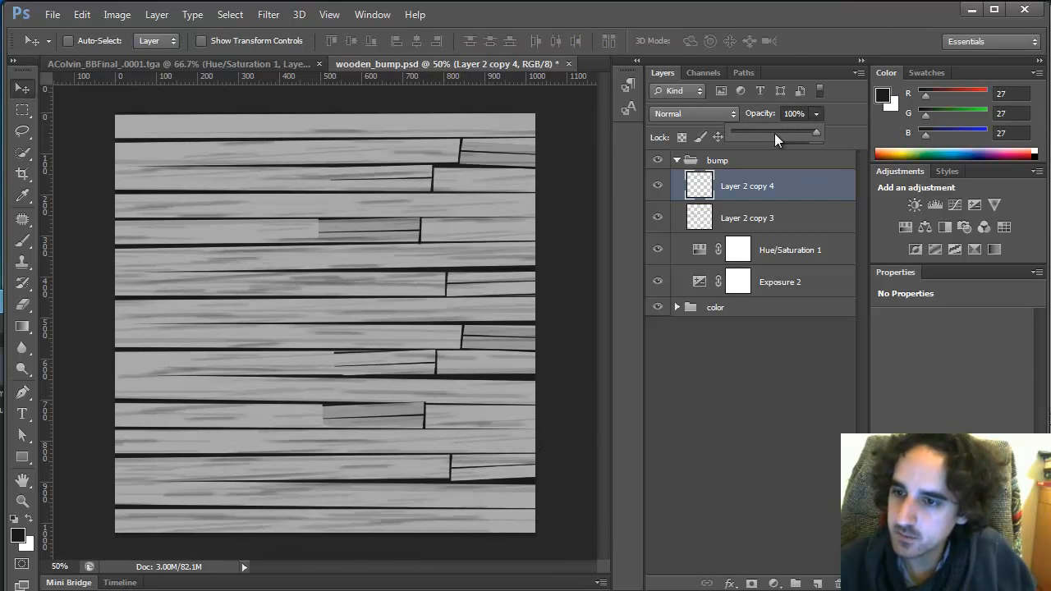
pyautogui.click(755, 346)
pyautogui.click(774, 193)
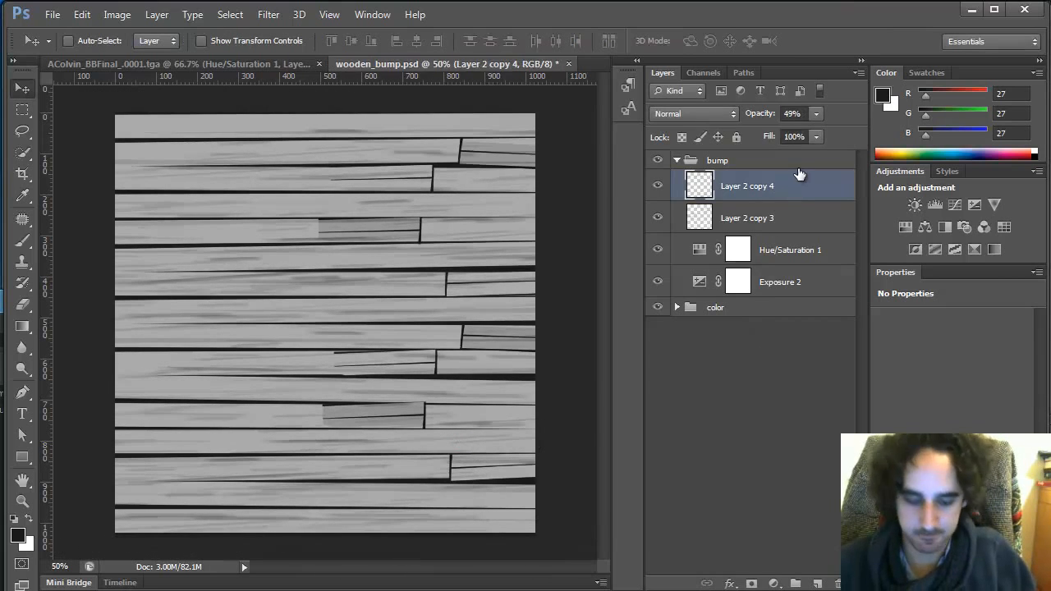
pyautogui.hotkey('ctrl', 'e')
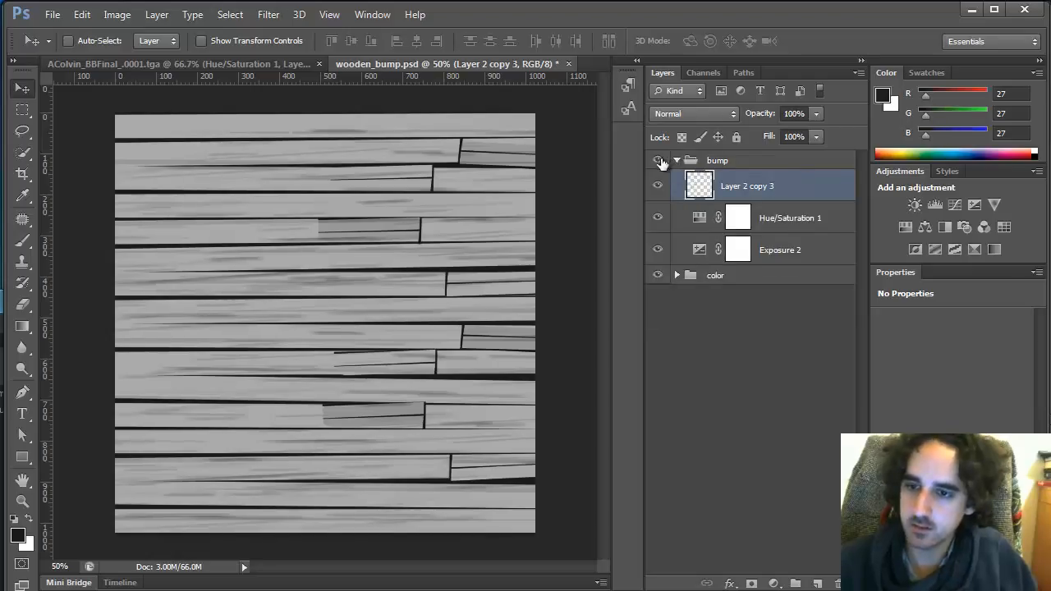
# Hide the bump group and move the merged streak layer into the color group
pyautogui.click(657, 160)
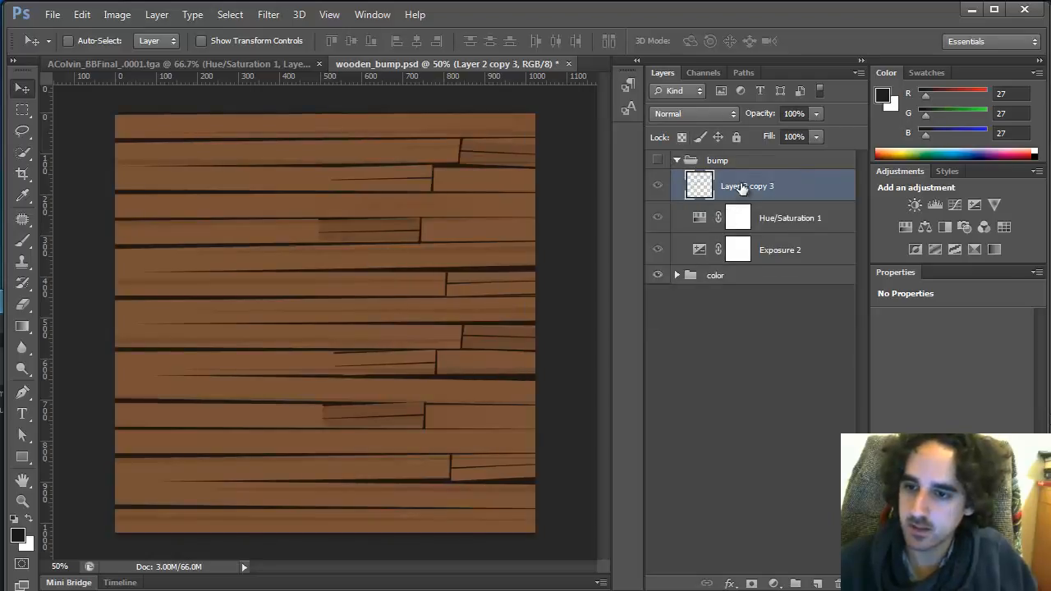
pyautogui.click(676, 275)
pyautogui.moveTo(743, 191); pyautogui.dragTo(745, 261)
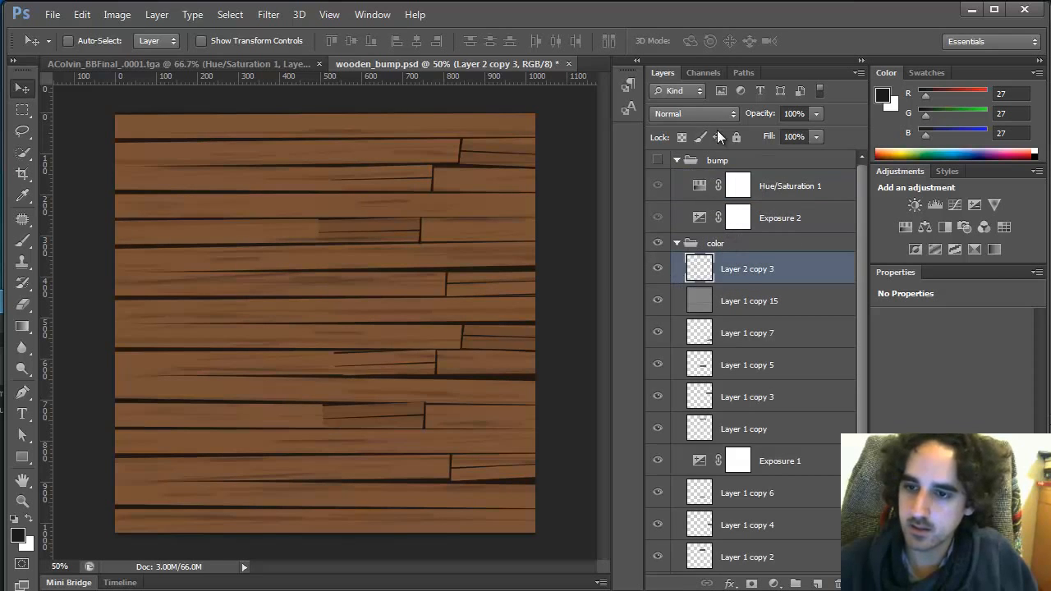
# Set the streak layer's blend mode to Multiply
pyautogui.click(698, 114)
pyautogui.click(695, 179)
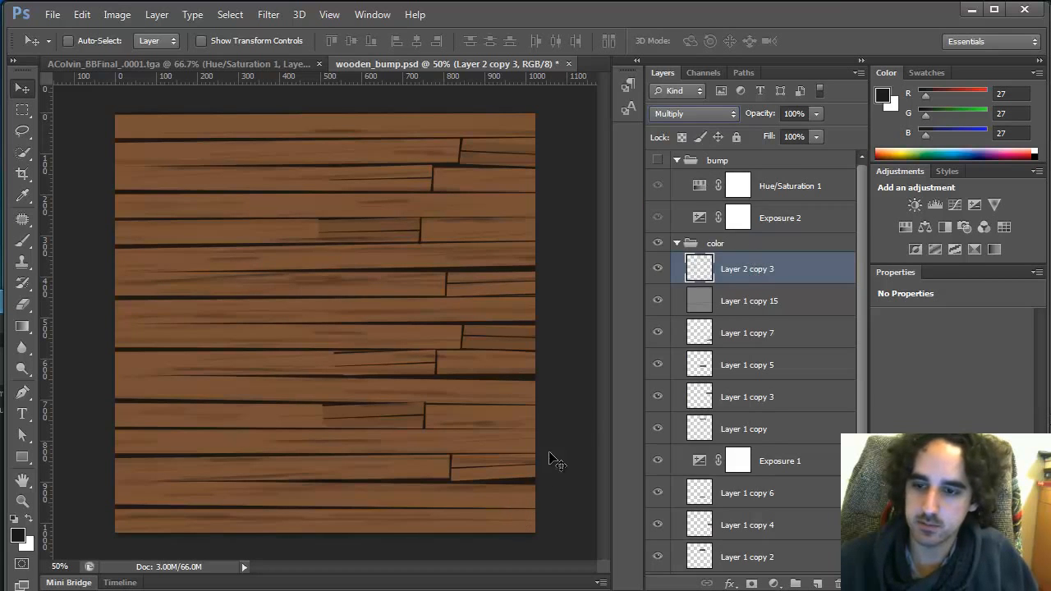
# Export the wood texture as a quality-90 JPEG, overwriting wood_floor_color.jpg in the sourceimages folder
pyautogui.hotkey('ctrl', 'alt', 'shift', 's')
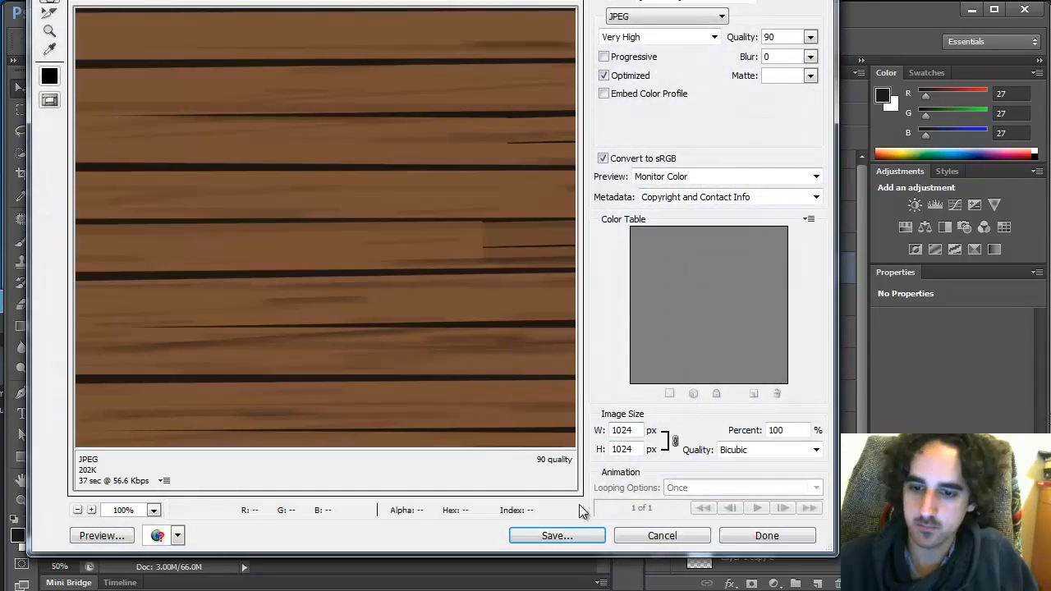
pyautogui.click(562, 532)
pyautogui.click(337, 202)
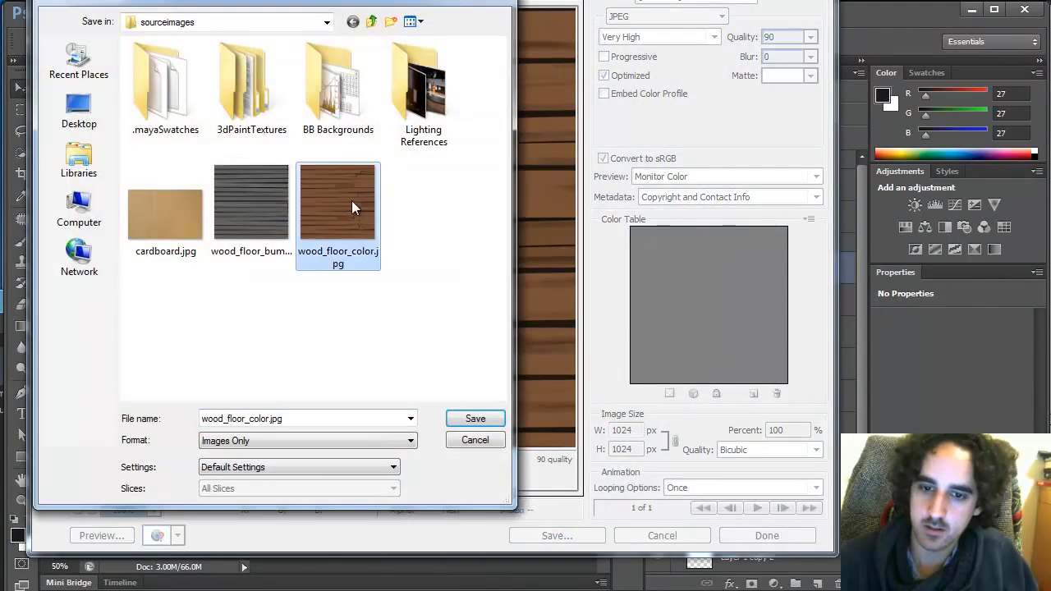
pyautogui.click(474, 419)
pyautogui.click(538, 296)
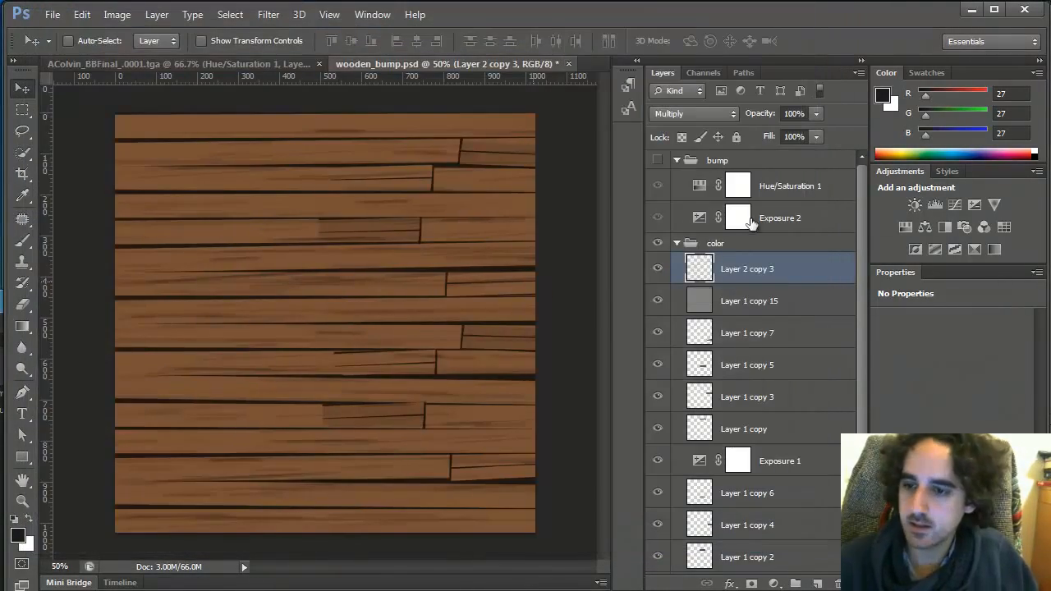
# Show the bump group and export the image as JPEG, replacing wood_floor_bump.jpg in sourceimages
pyautogui.click(658, 160)
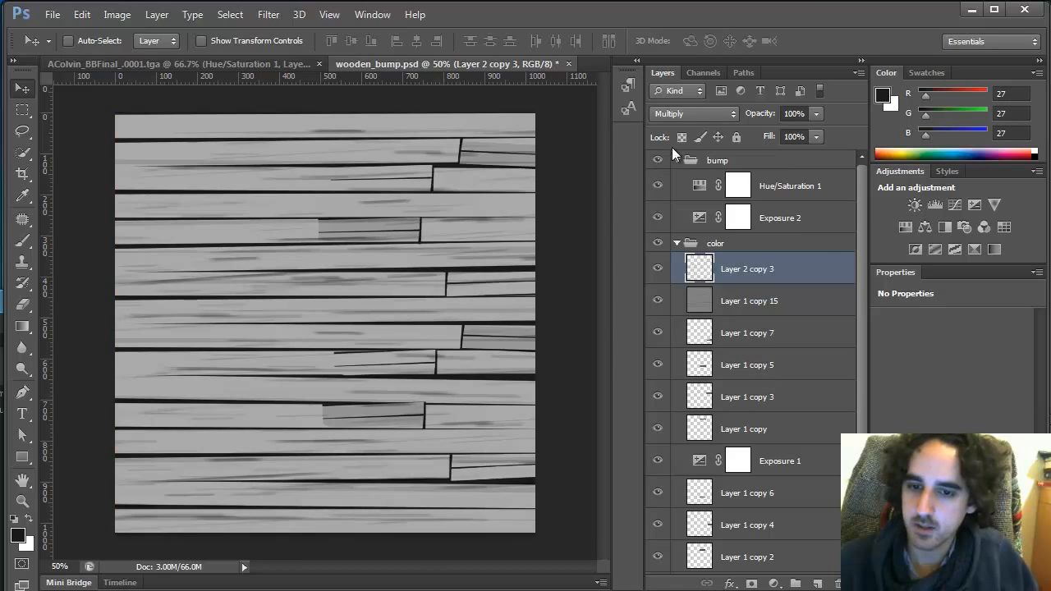
pyautogui.hotkey('ctrl', 'alt', 'shift', 's')
pyautogui.click(563, 534)
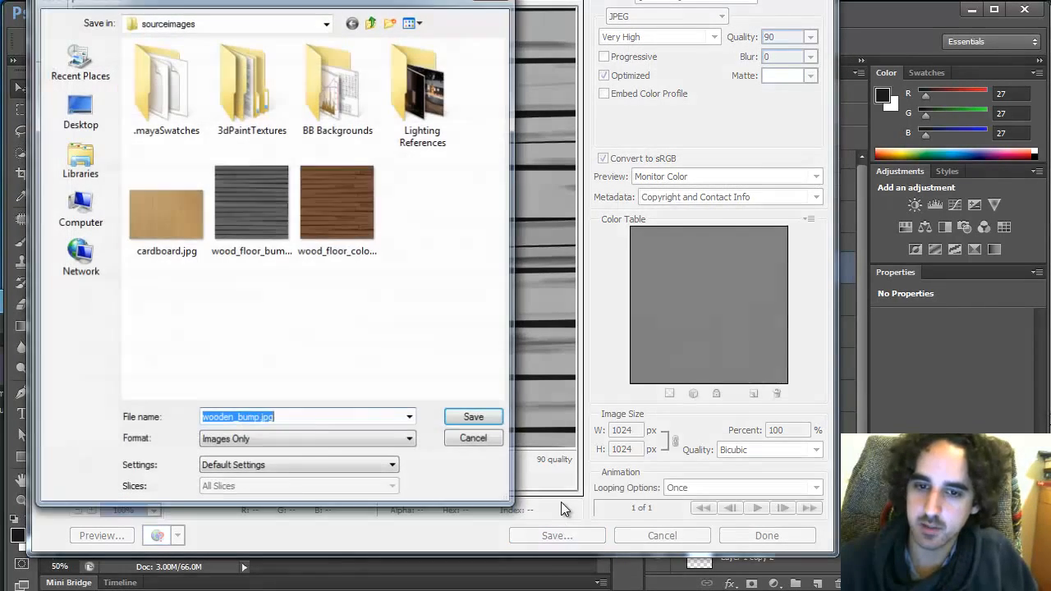
pyautogui.click(291, 202)
pyautogui.click(472, 419)
pyautogui.click(540, 292)
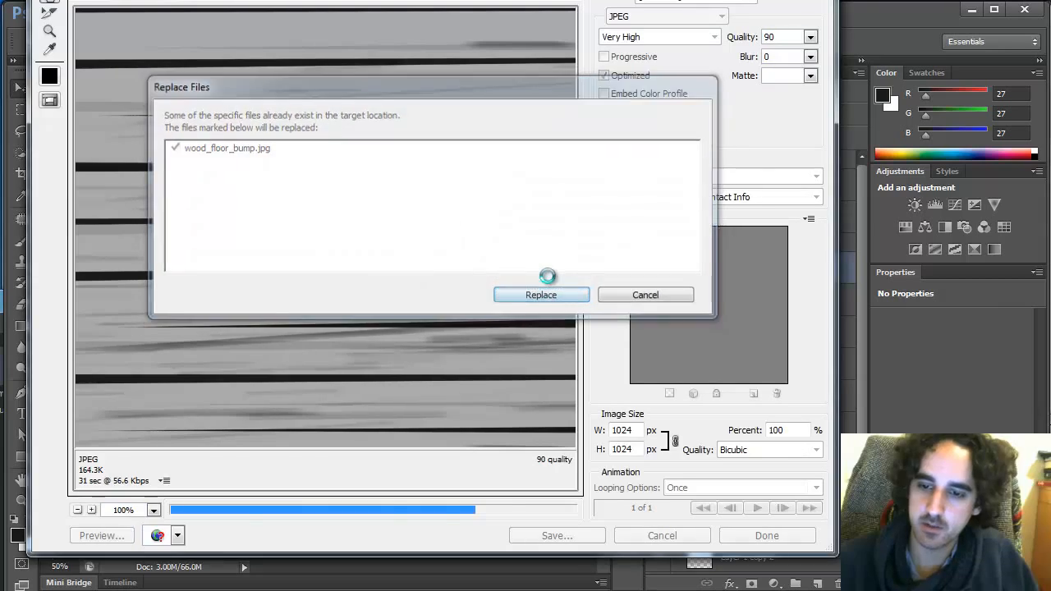
# Switch to Maya, reload the floor color texture, re-render the scene and compare it with the previous render
pyautogui.hotkey('alt', 'Tab')
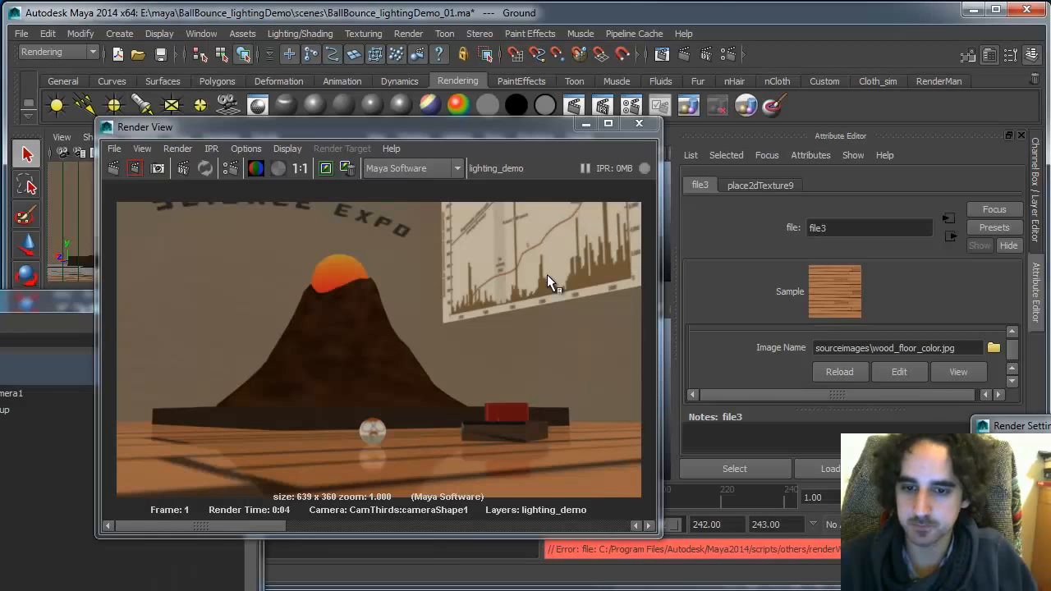
pyautogui.click(837, 371)
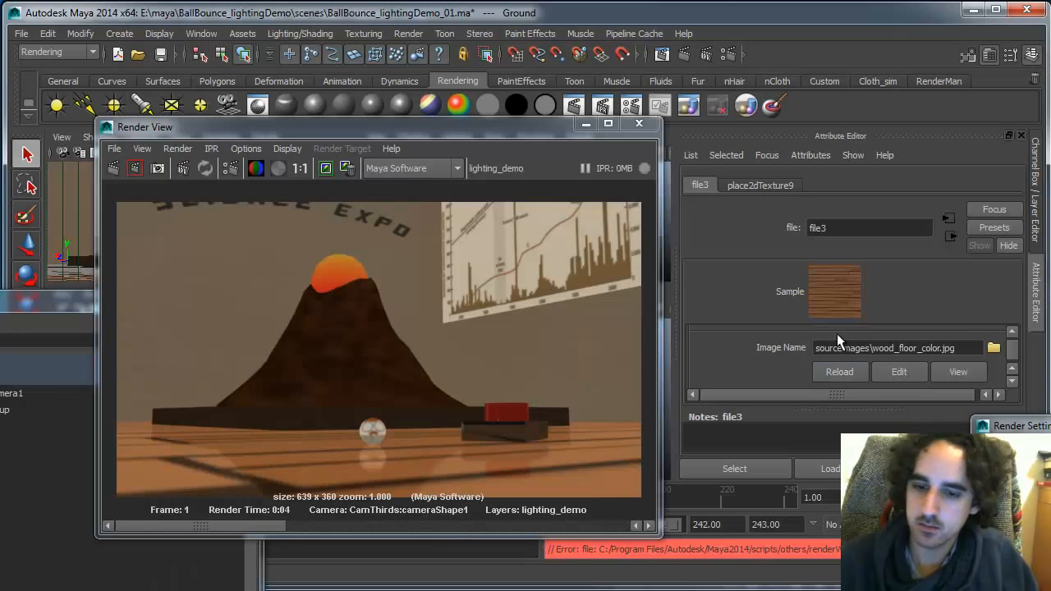
pyautogui.click(111, 168)
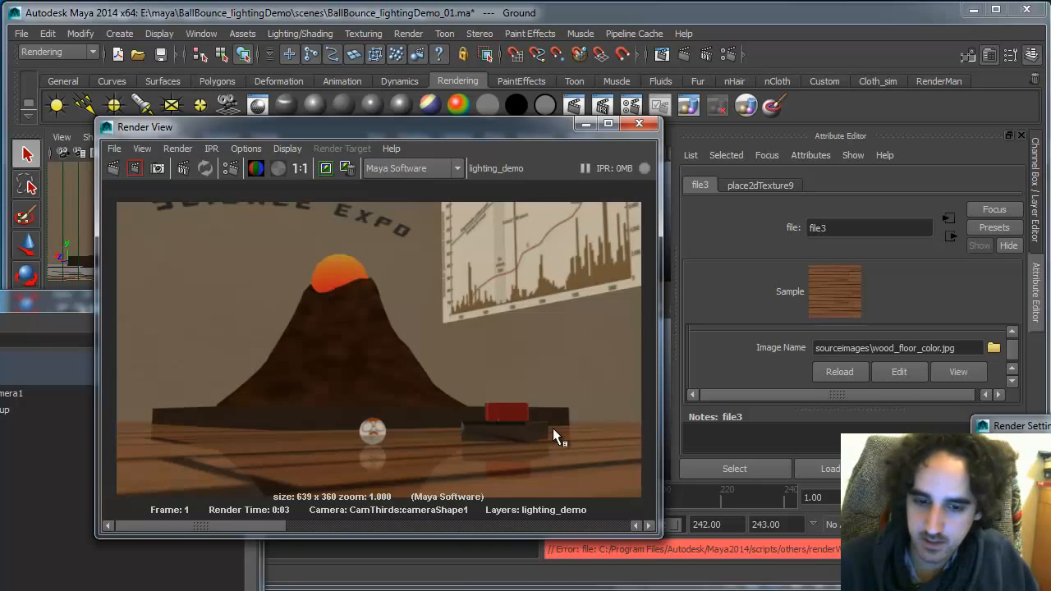
pyautogui.moveTo(424, 524); pyautogui.dragTo(604, 499)
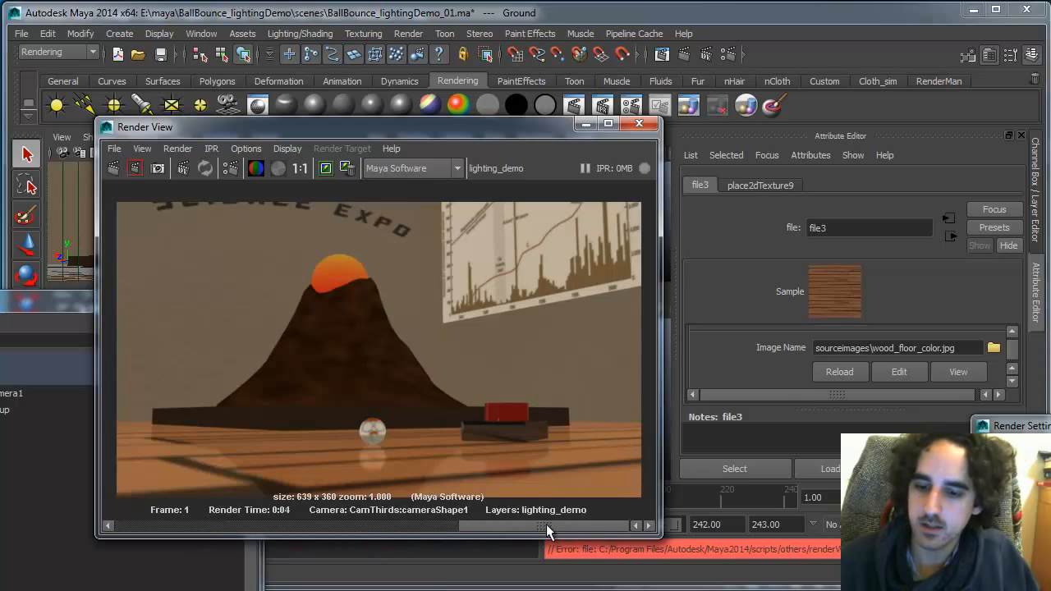
pyautogui.moveTo(546, 524); pyautogui.dragTo(72, 538)
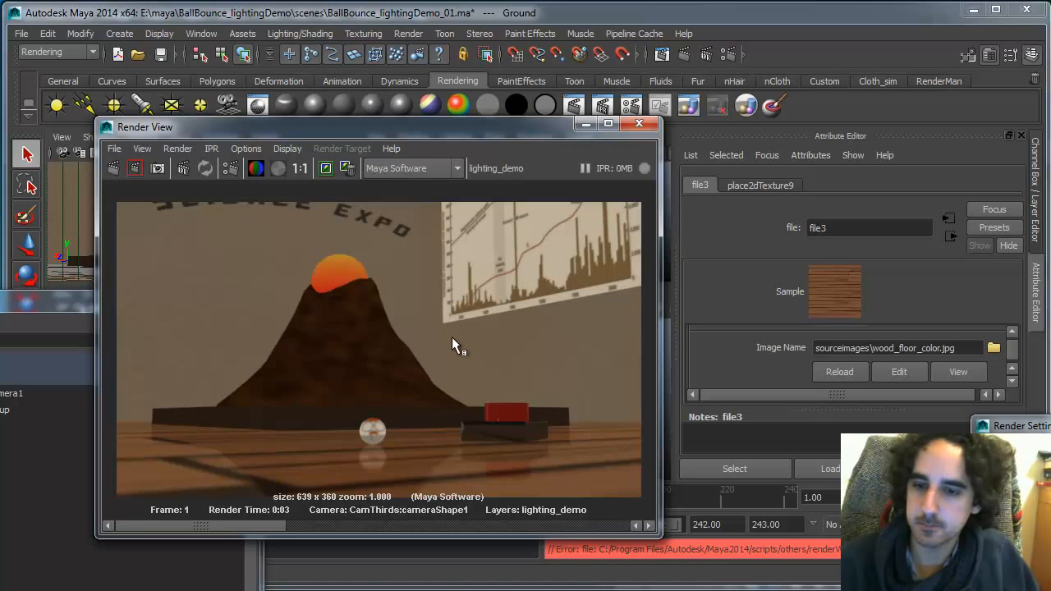
# Set the render camera's depth of field F Stop to 60
pyautogui.moveTo(454, 130); pyautogui.dragTo(354, 305)
pyautogui.click(80, 152)
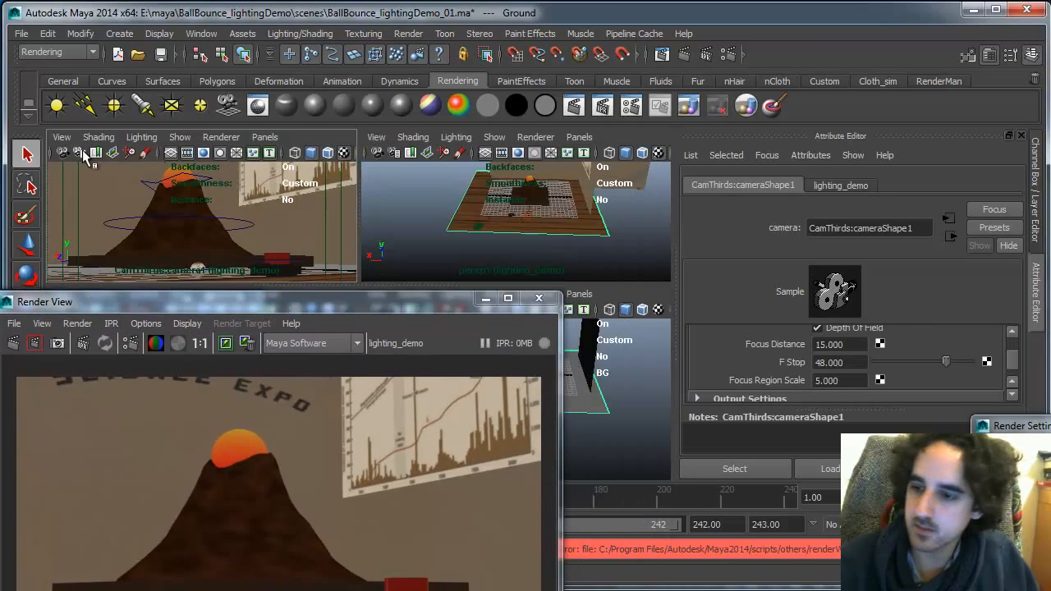
pyautogui.click(860, 362)
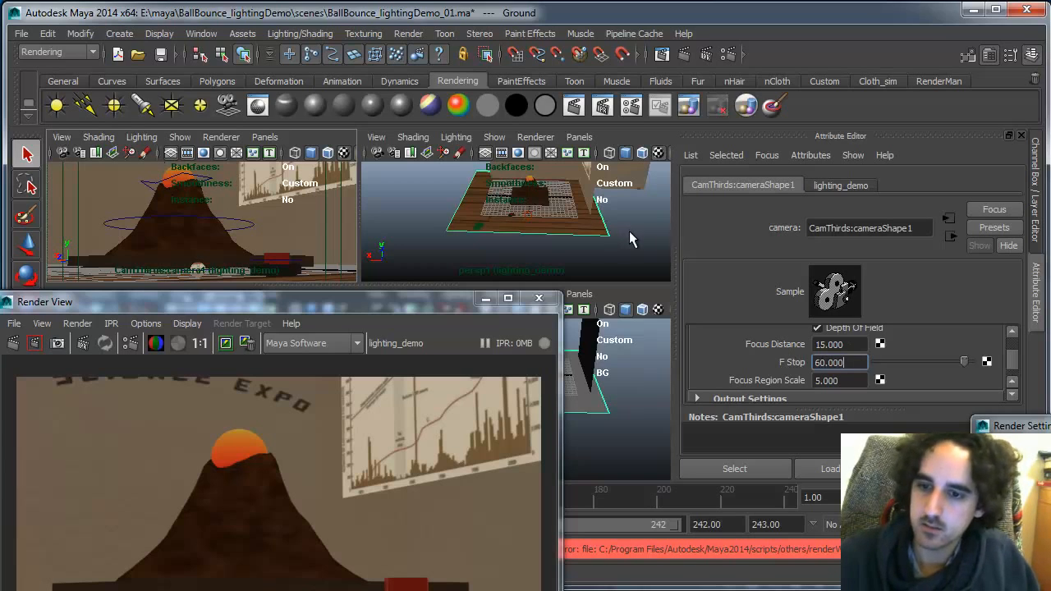
# Select the ground plane's blinn material and connect a File texture to its Bump Mapping
pyautogui.click(630, 238)
pyautogui.moveTo(581, 222); pyautogui.dragTo(585, 466, button='right')
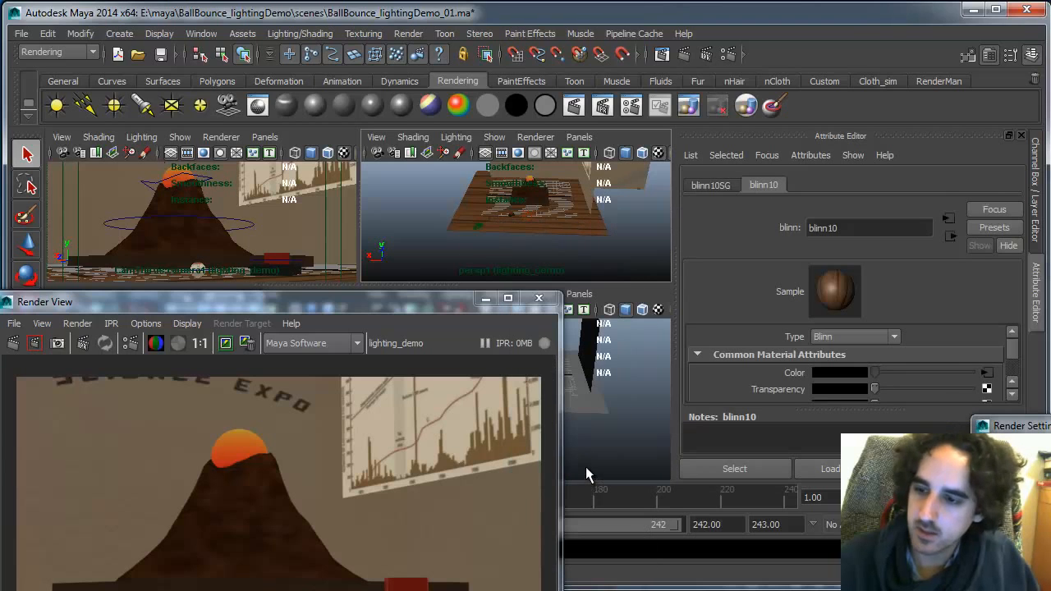
pyautogui.scroll(-4, 1014, 361)
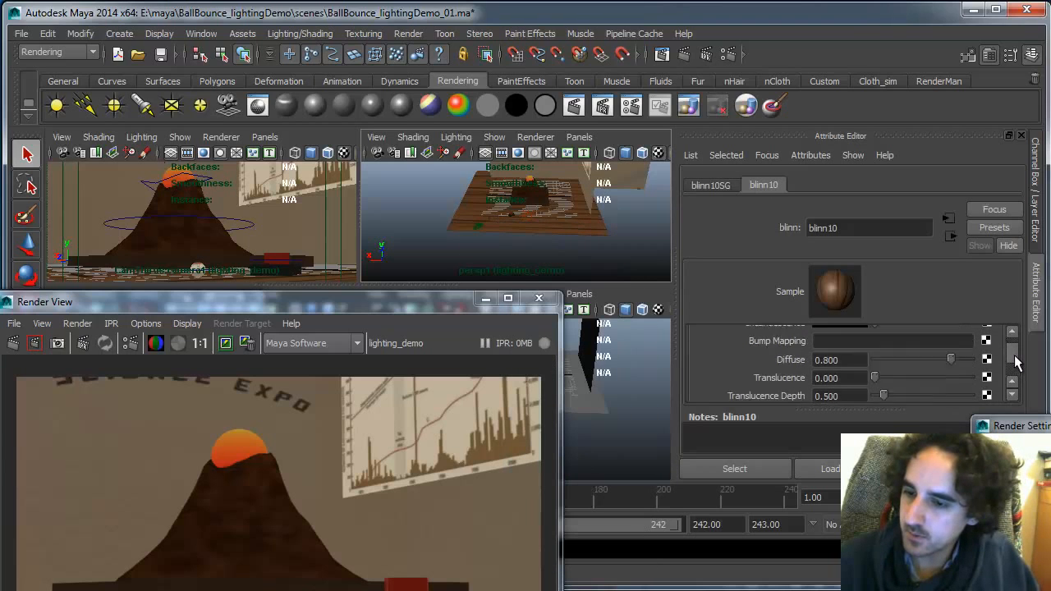
pyautogui.scroll(2, 1014, 361)
pyautogui.click(986, 380)
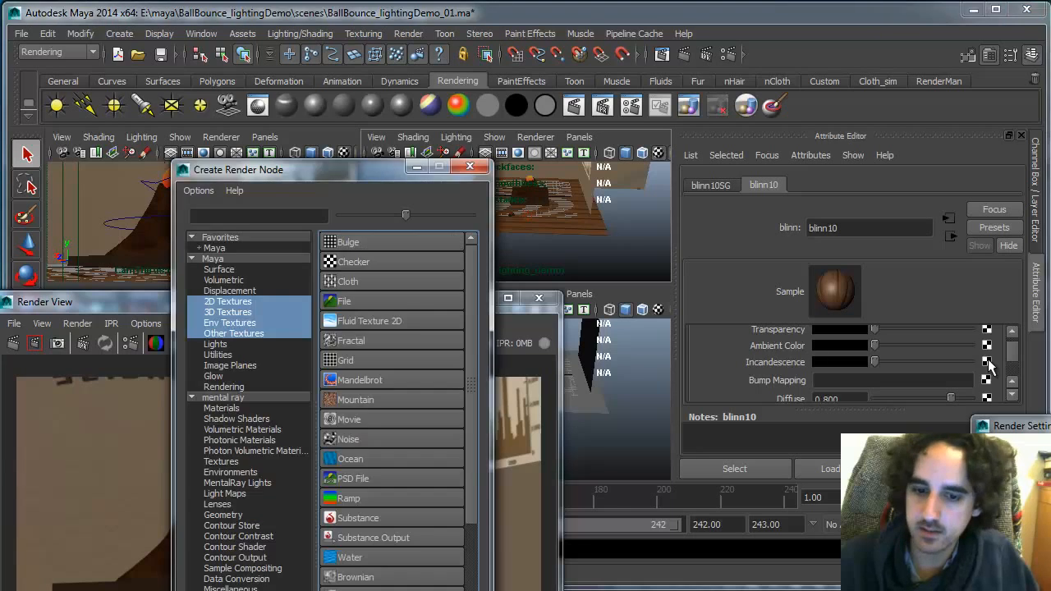
pyautogui.click(392, 306)
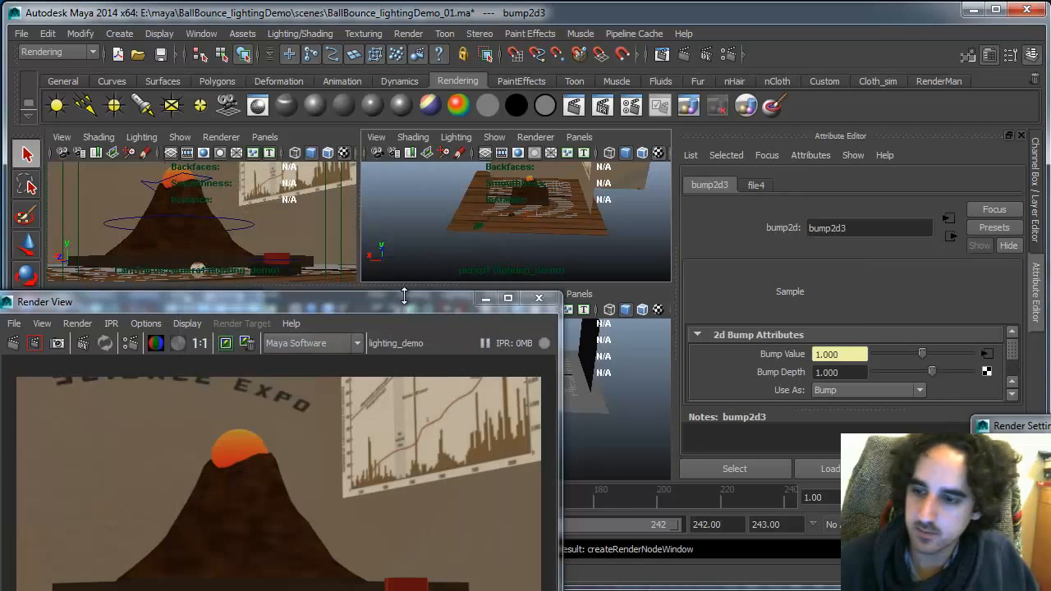
# Load wood_floor_bump.jpg from sourceimages as the bump file texture's image
pyautogui.click(986, 353)
pyautogui.click(993, 349)
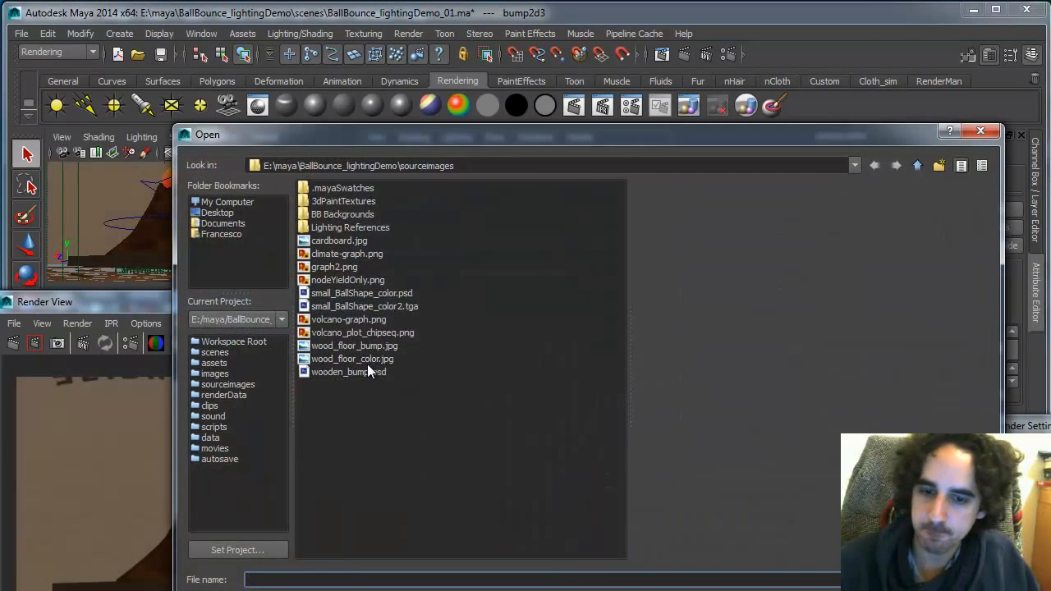
pyautogui.click(381, 359)
pyautogui.doubleClick(386, 345)
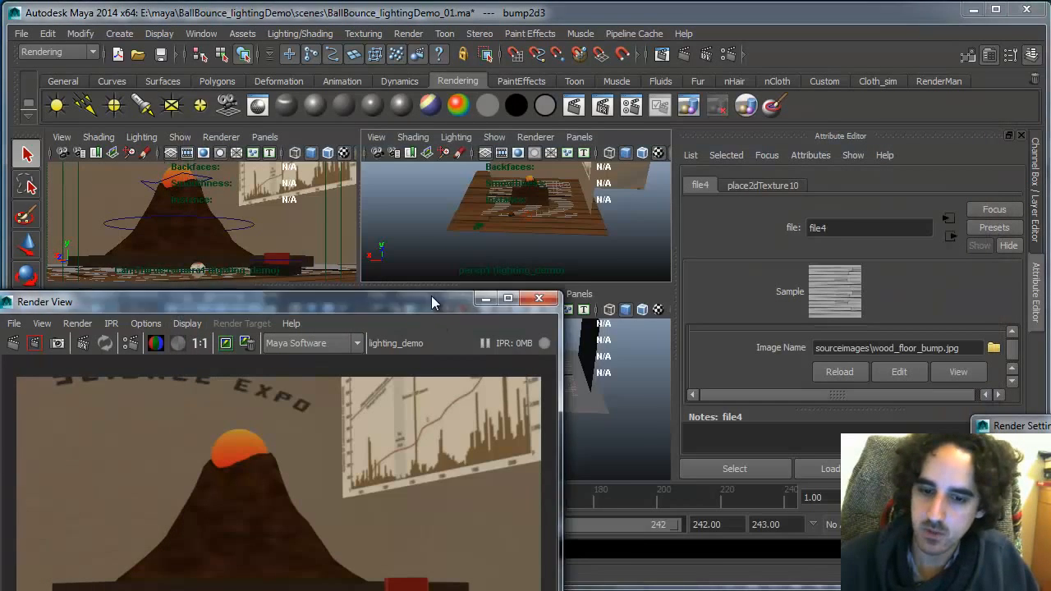
# Re-render the scene, keep the image and compare it with the earlier renders
pyautogui.moveTo(431, 297); pyautogui.dragTo(419, 108)
pyautogui.click(103, 144)
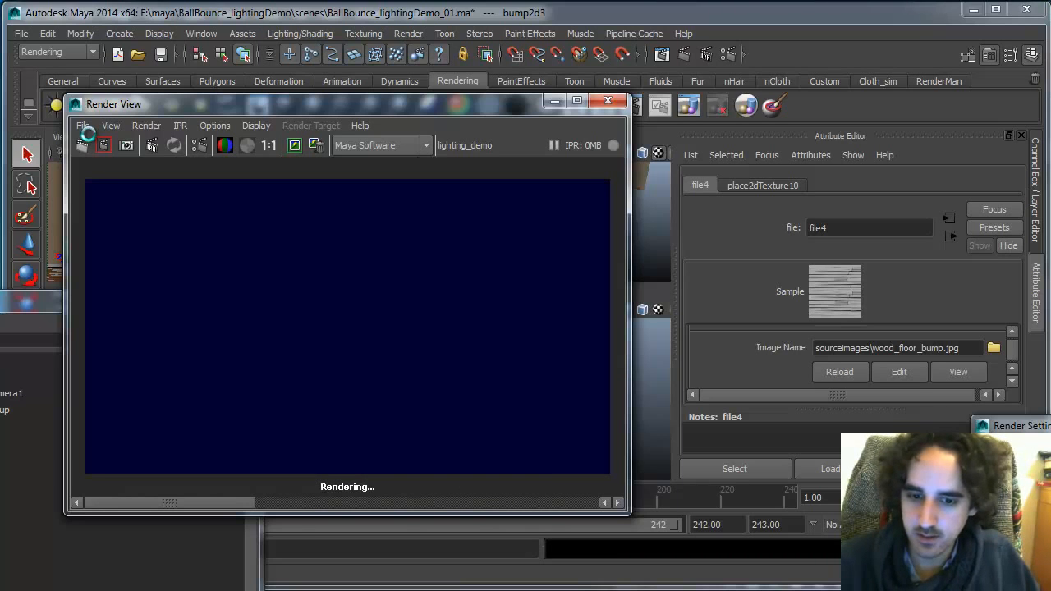
pyautogui.click(294, 146)
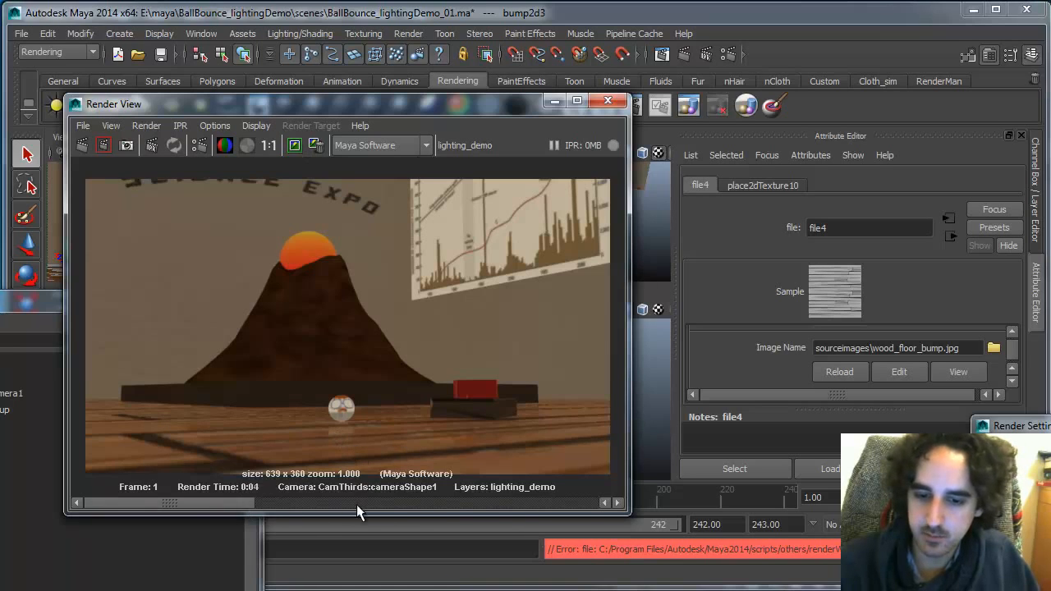
pyautogui.moveTo(356, 504); pyautogui.dragTo(532, 500)
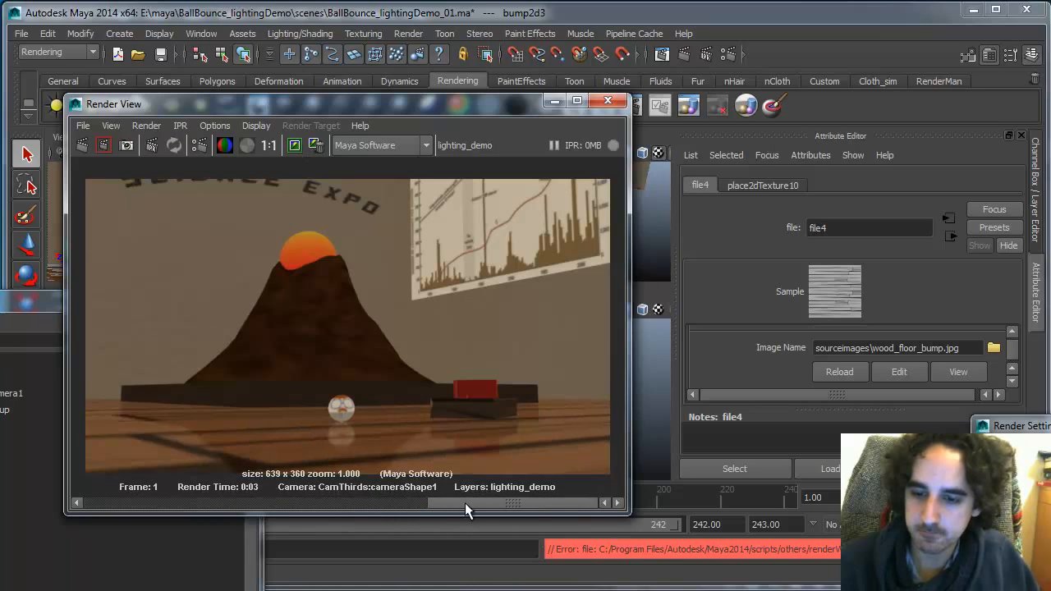
pyautogui.moveTo(464, 502); pyautogui.dragTo(293, 503)
pyautogui.moveTo(417, 507); pyautogui.dragTo(241, 491)
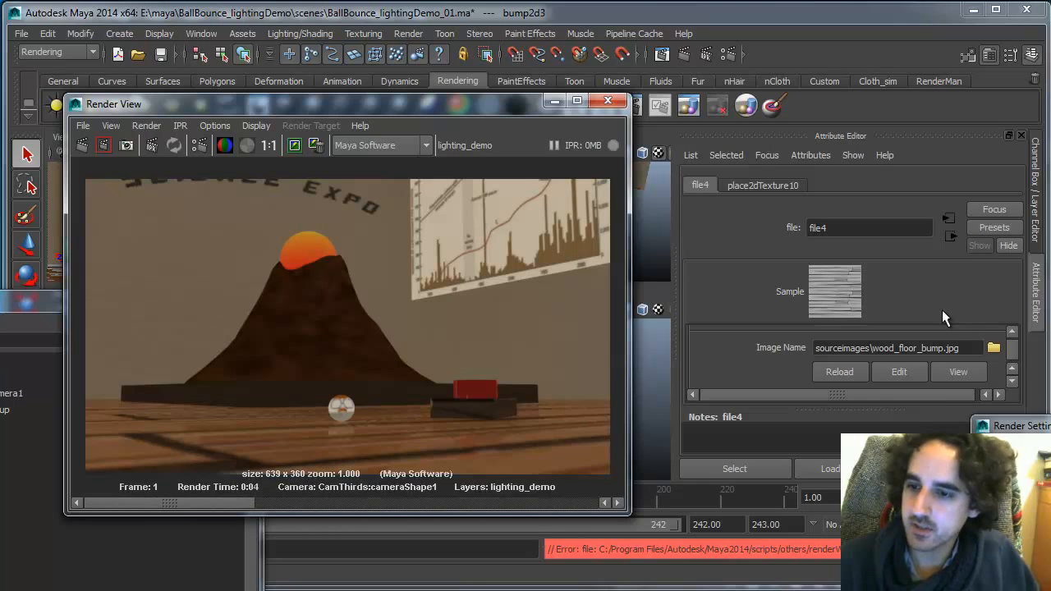
# Open the ground material's bump node and set its Bump Depth to 0.25
pyautogui.moveTo(538, 104); pyautogui.dragTo(328, 107)
pyautogui.click(579, 402)
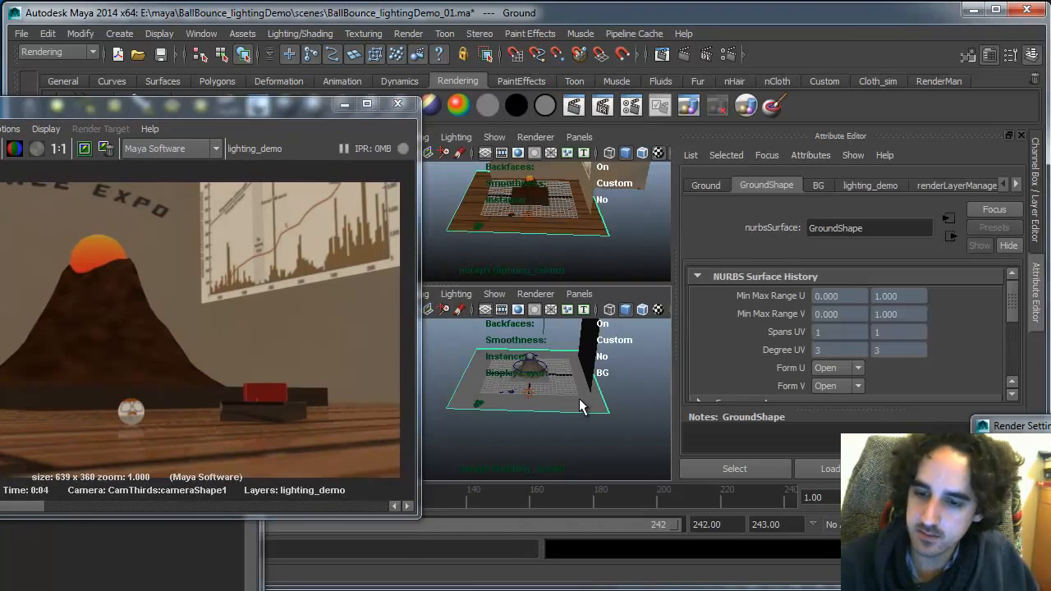
pyautogui.moveTo(579, 400); pyautogui.dragTo(577, 590, button='right')
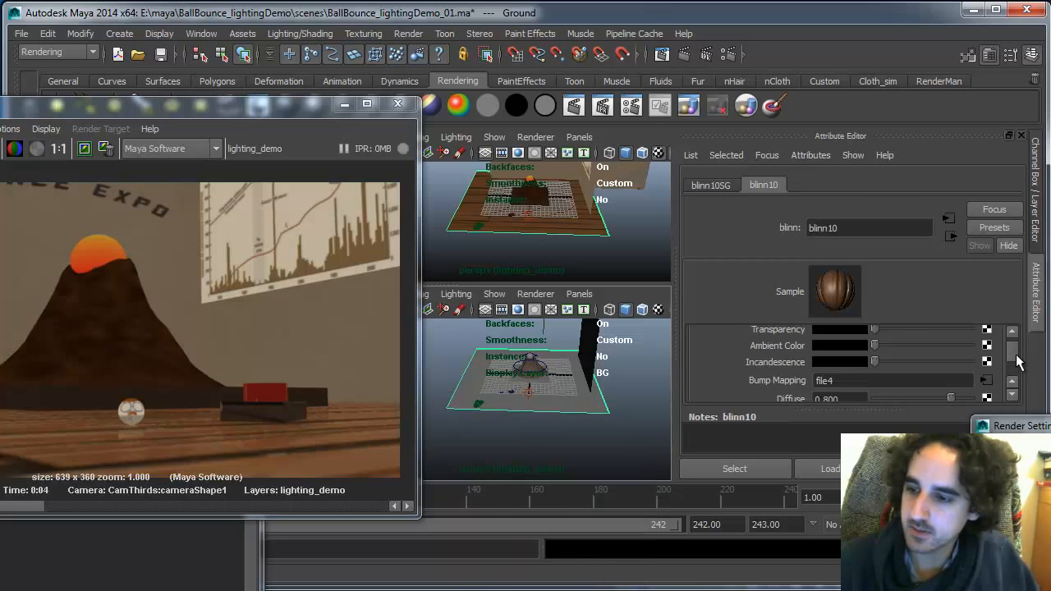
pyautogui.scroll(-2, 1011, 353)
pyautogui.scroll(4, 1011, 353)
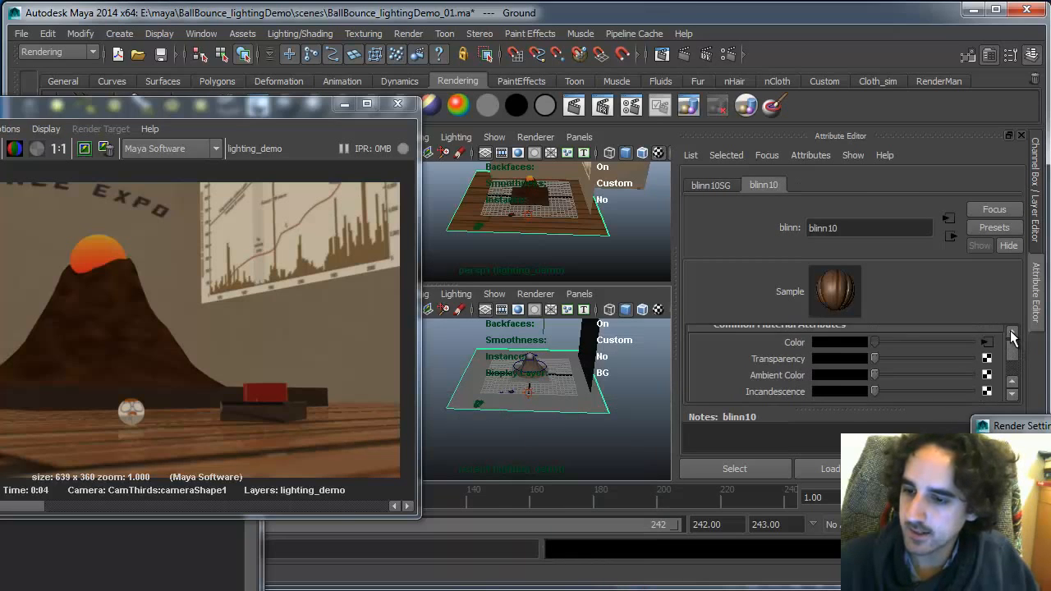
pyautogui.scroll(1, 1012, 345)
pyautogui.scroll(-4, 1011, 361)
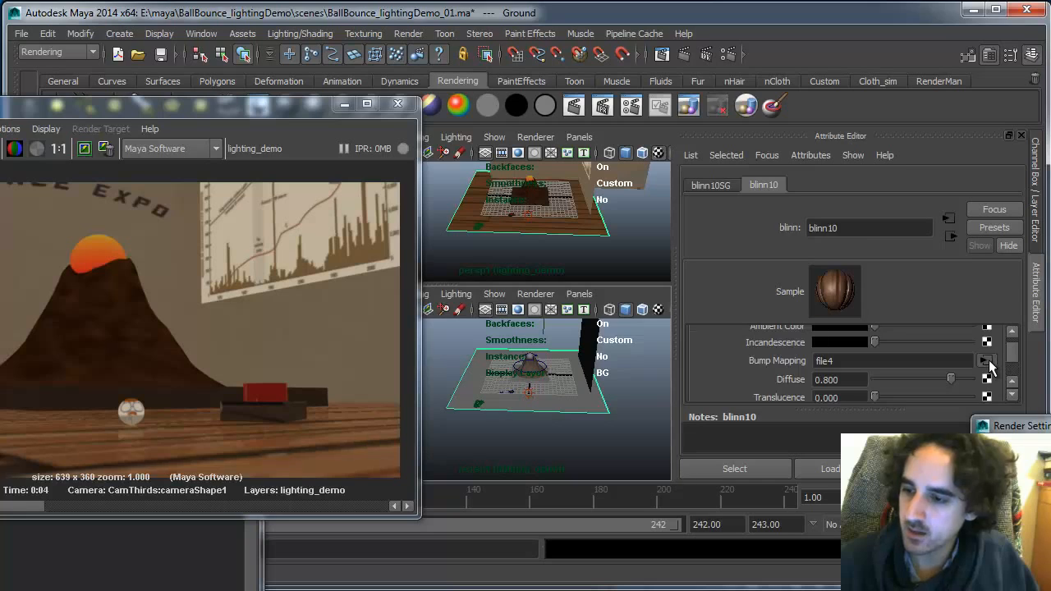
pyautogui.click(985, 362)
pyautogui.scroll(-8, 1012, 385)
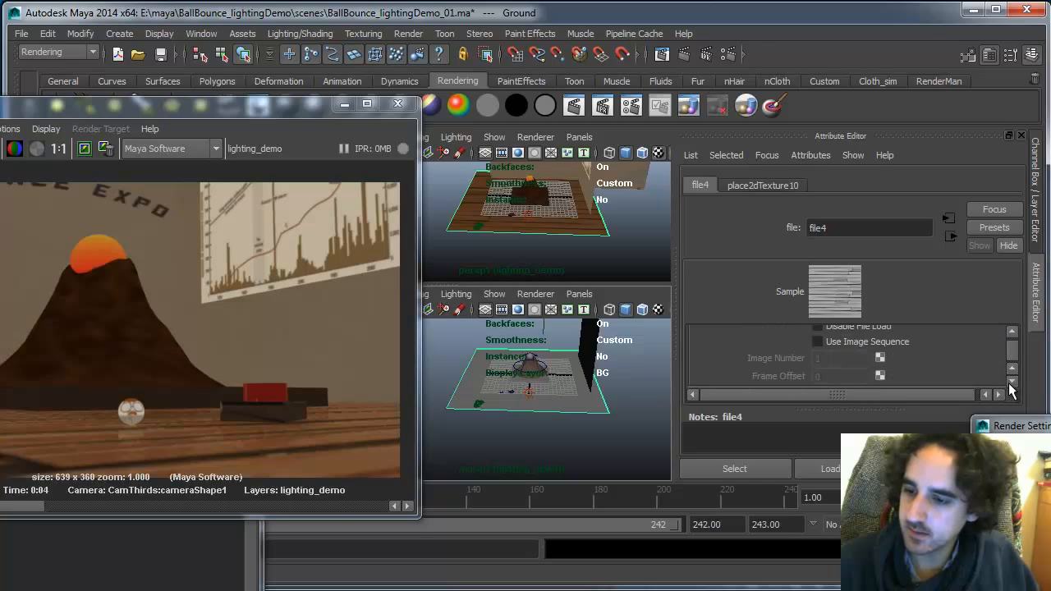
pyautogui.scroll(-1, 1009, 386)
pyautogui.scroll(10, 1012, 361)
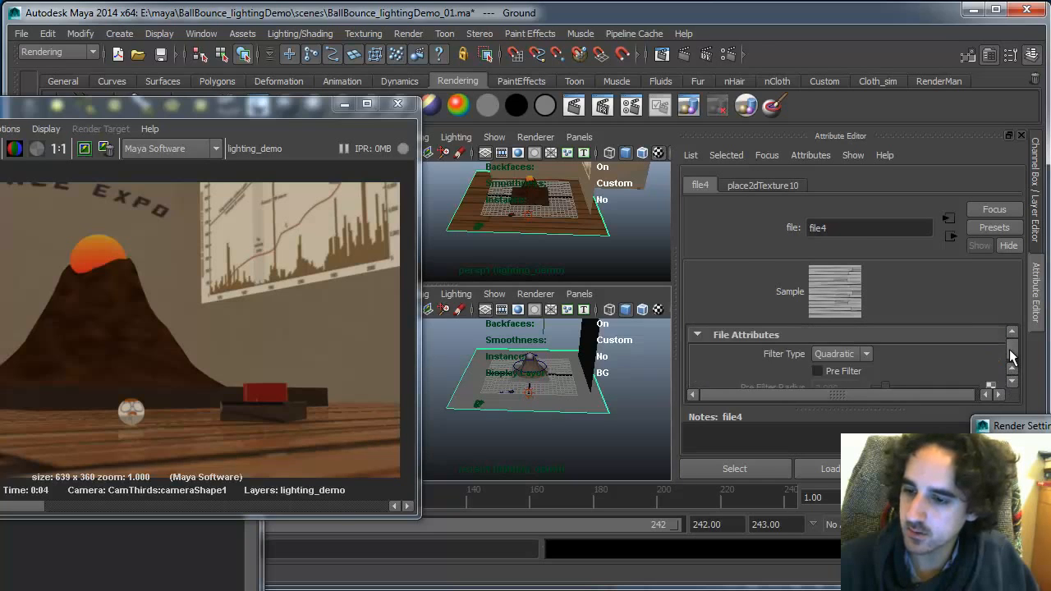
pyautogui.scroll(-3, 1012, 382)
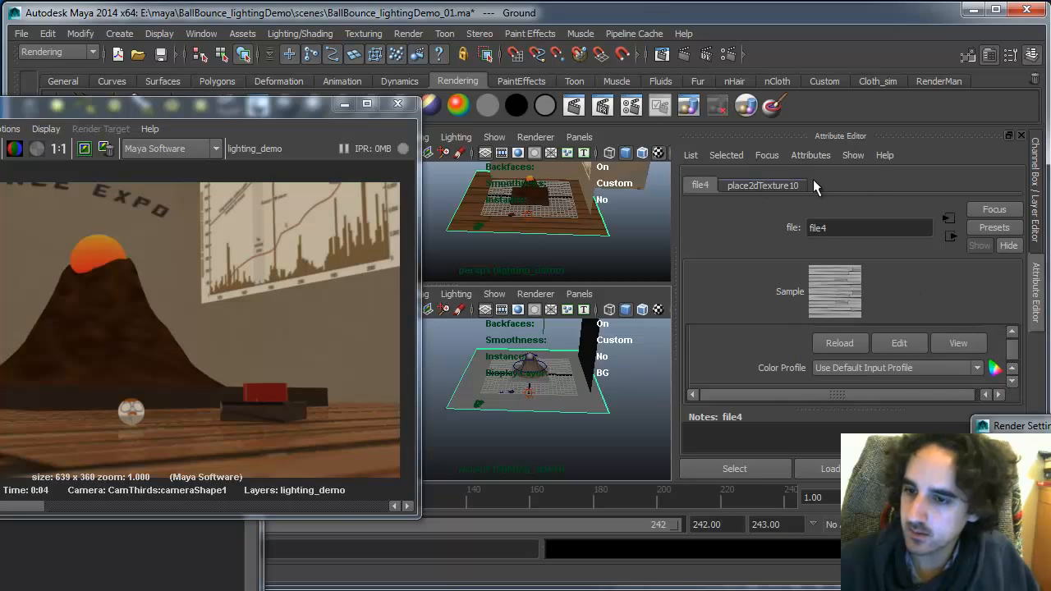
pyautogui.click(951, 236)
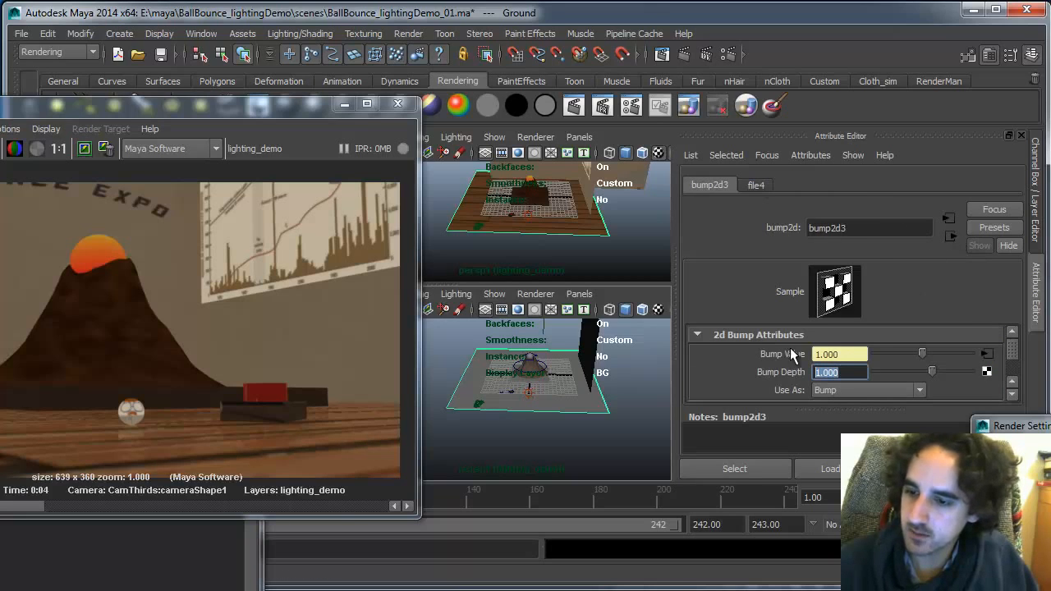
pyautogui.write('.25')
pyautogui.press('Return')
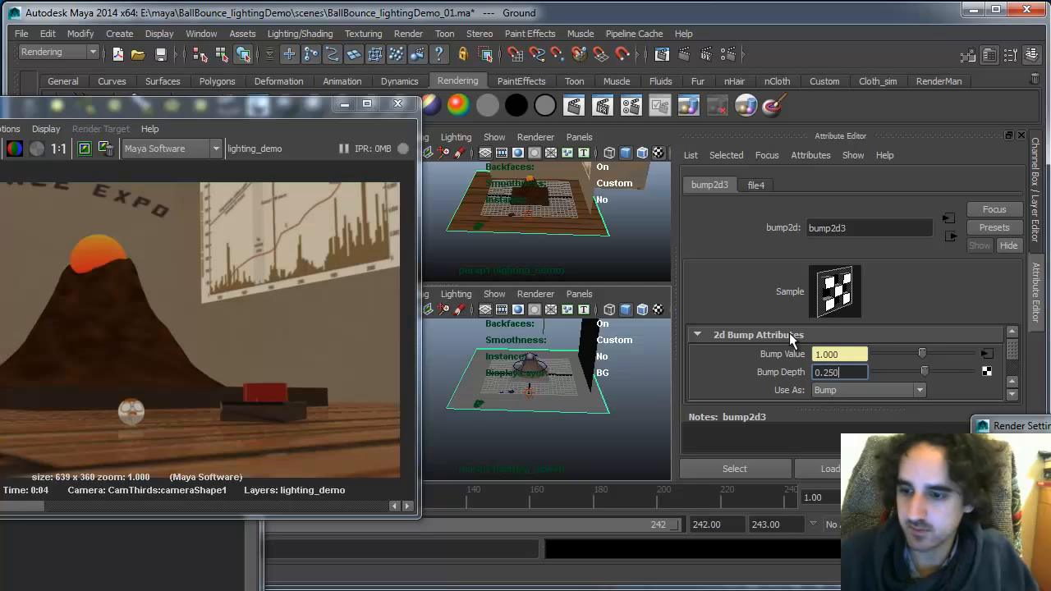
# Zoom into the render to inspect the floor bump around the ball, then reset to actual size
pyautogui.moveTo(325, 104); pyautogui.dragTo(425, 72)
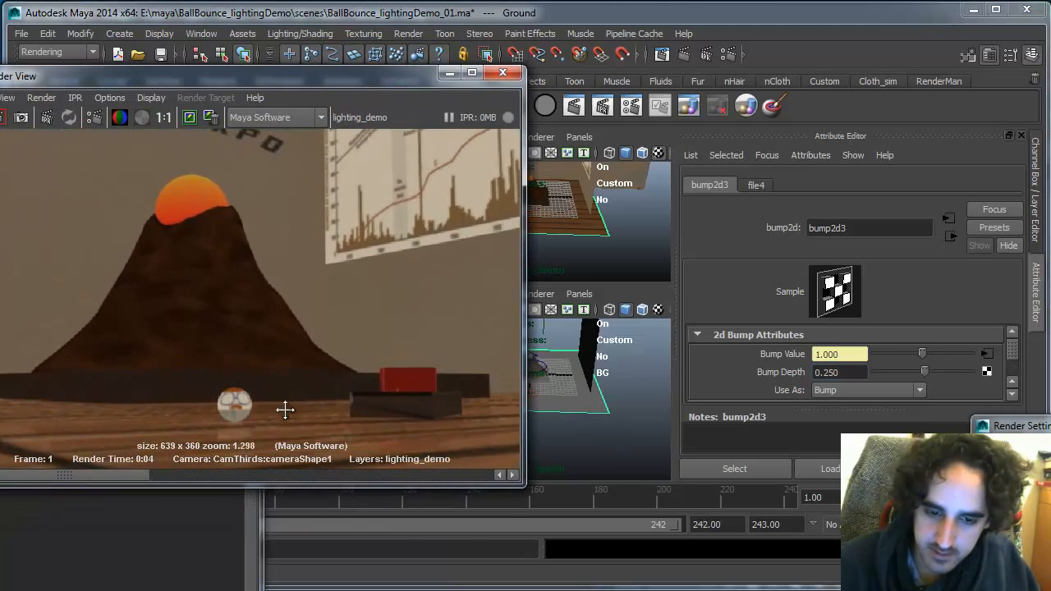
pyautogui.scroll(2, 284, 408)
pyautogui.keyDown('alt'); pyautogui.moveTo(284, 408); pyautogui.dragTo(346, 303, button='middle'); pyautogui.keyUp('alt')
pyautogui.scroll(1, 366, 322)
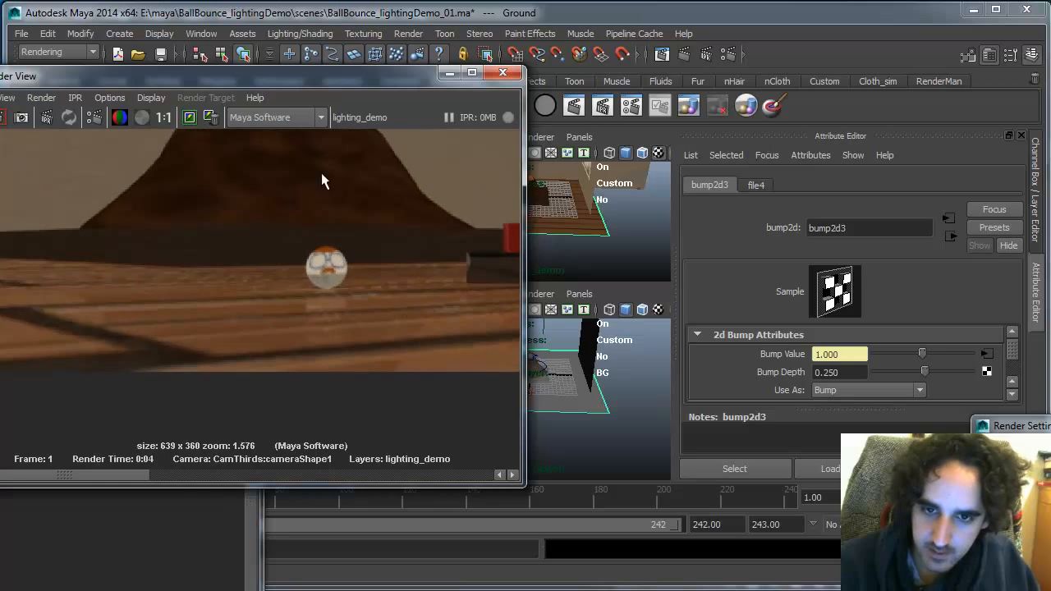
pyautogui.click(165, 117)
# Raise the anti-aliasing shading samples to 4 and max shading to 10 in Render Settings, then re-render
pyautogui.click(726, 54)
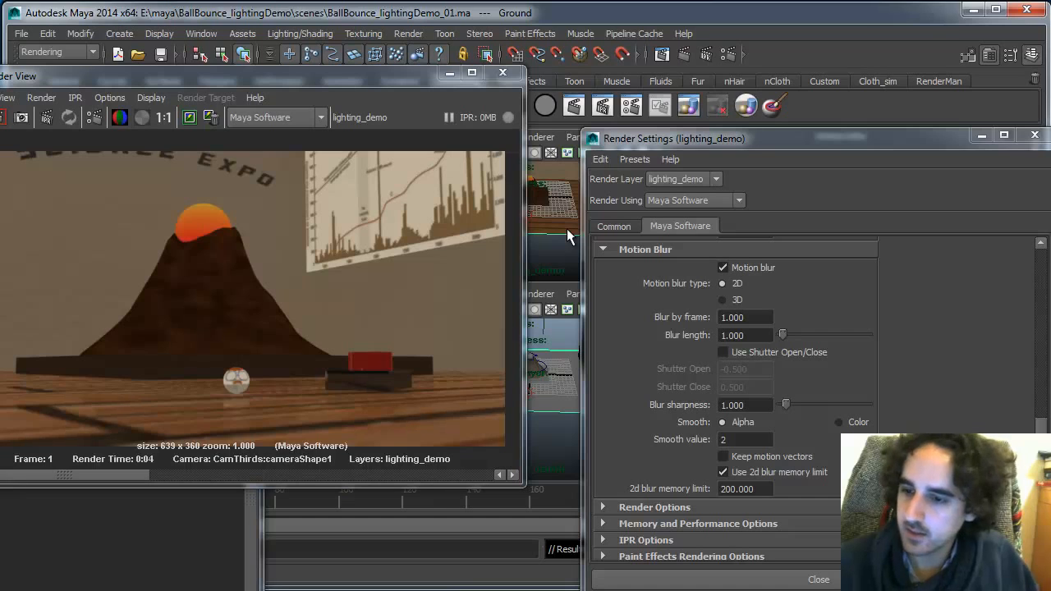
pyautogui.moveTo(1042, 452); pyautogui.dragTo(1042, 256)
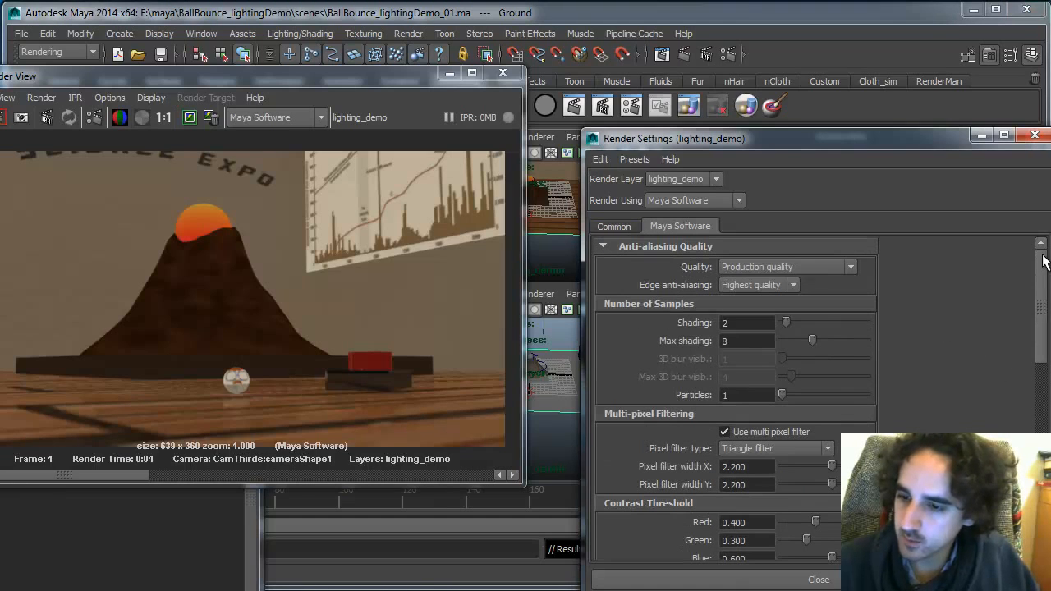
pyautogui.moveTo(785, 322); pyautogui.dragTo(825, 348)
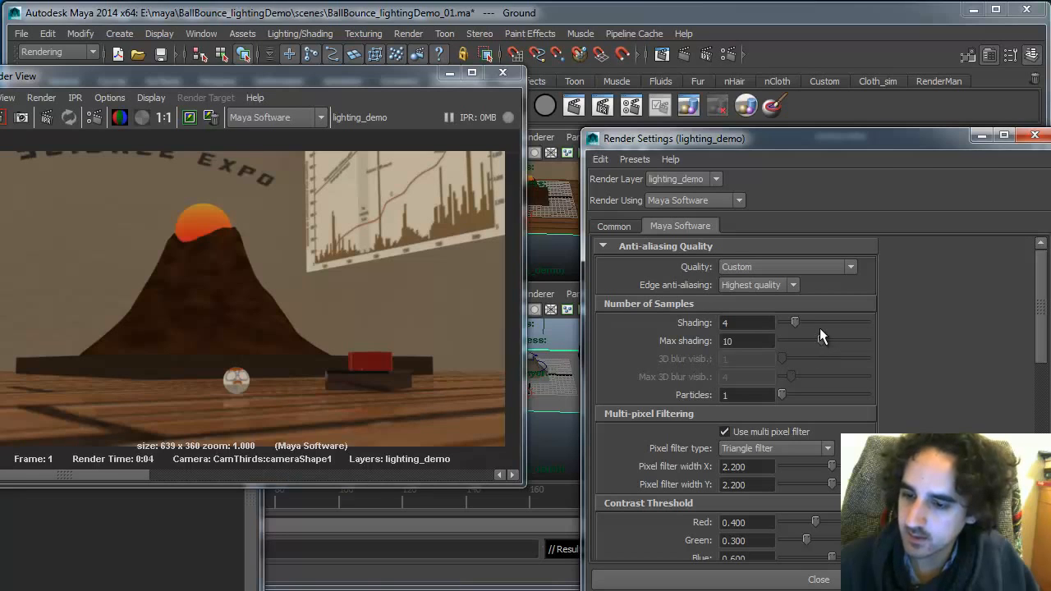
pyautogui.moveTo(1043, 306); pyautogui.dragTo(1030, 411)
pyautogui.click(0, 118)
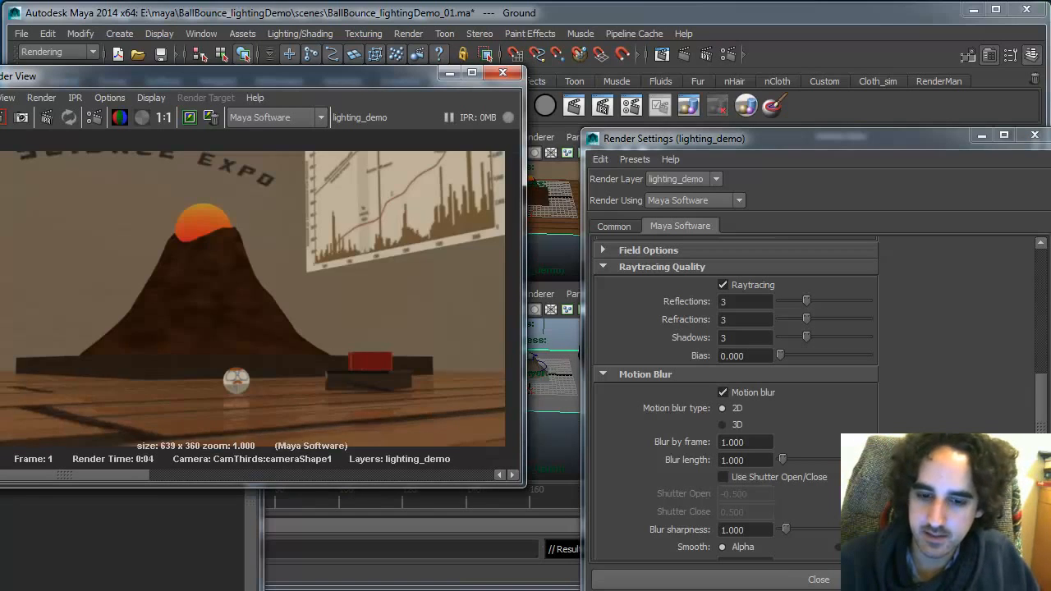
# Set the anti-aliasing shading samples to 6 and re-render the scene
pyautogui.moveTo(391, 72); pyautogui.dragTo(482, 52)
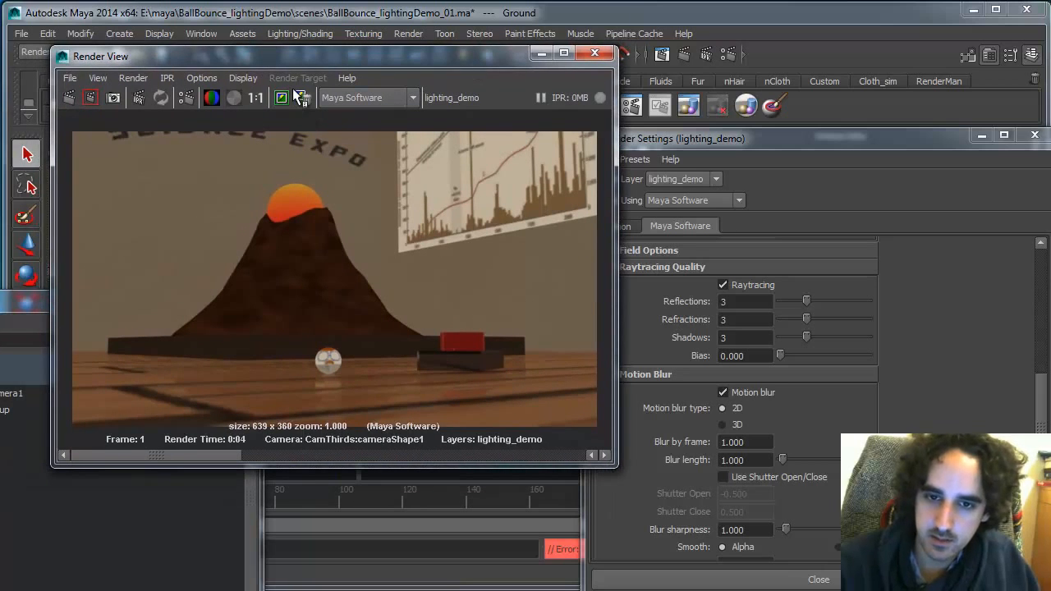
pyautogui.moveTo(211, 456); pyautogui.dragTo(171, 446)
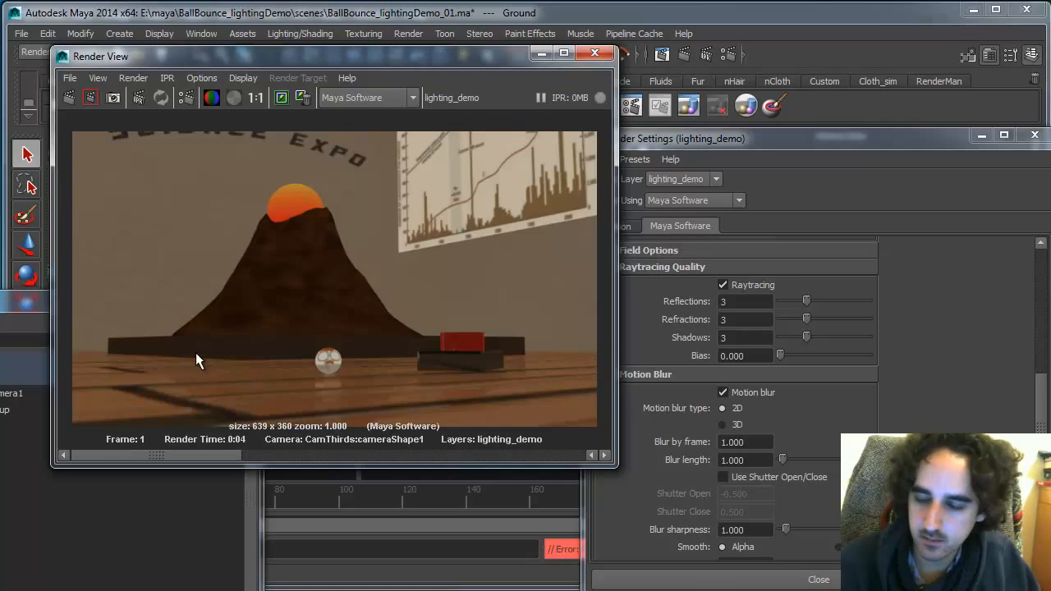
pyautogui.moveTo(1043, 418); pyautogui.dragTo(1030, 244)
pyautogui.doubleClick(756, 323)
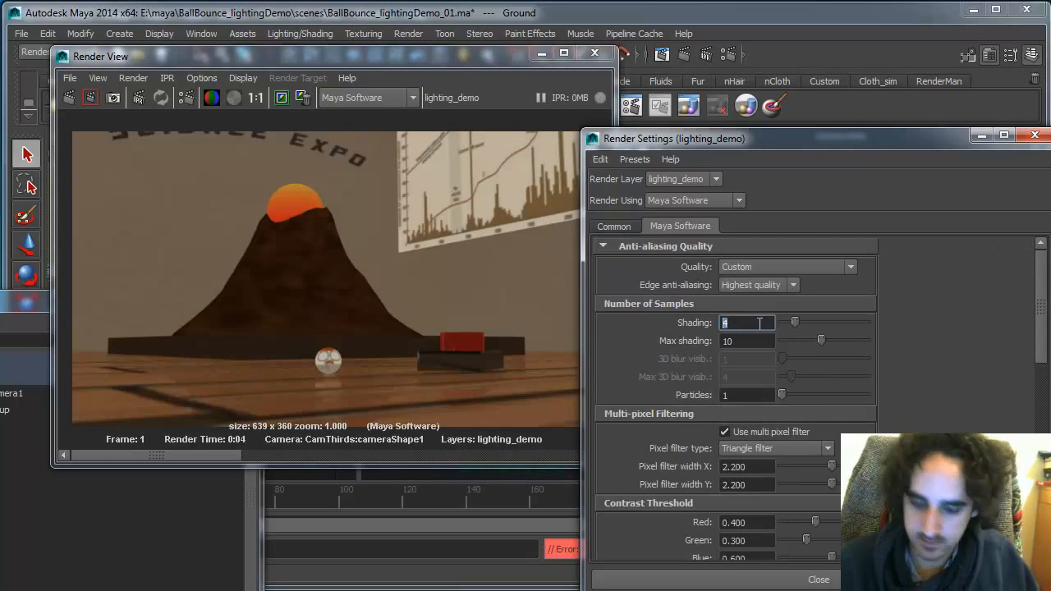
pyautogui.write('6')
pyautogui.click(71, 97)
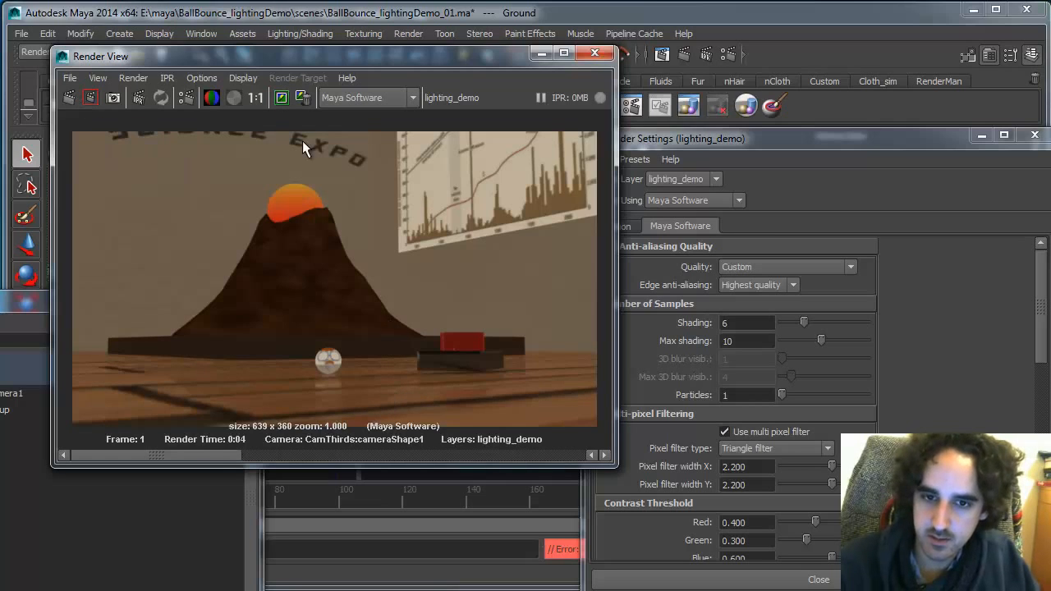
# Compare the new render with the composited reference image in Photoshop
pyautogui.moveTo(206, 450); pyautogui.dragTo(74, 450)
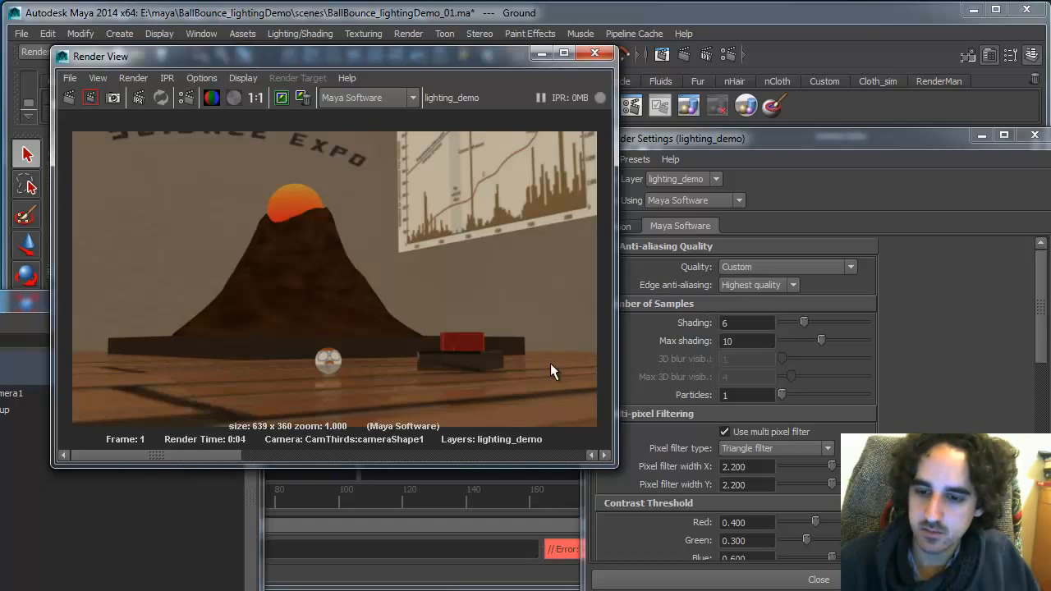
pyautogui.hotkey('alt', 'Tab')
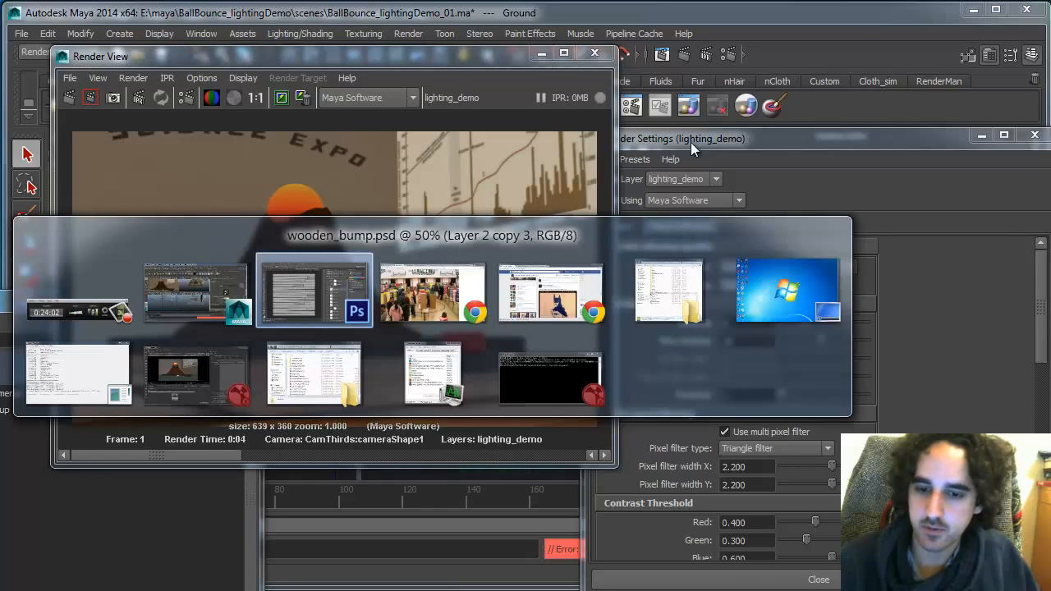
pyautogui.hotkey('ctrl', 'Tab')
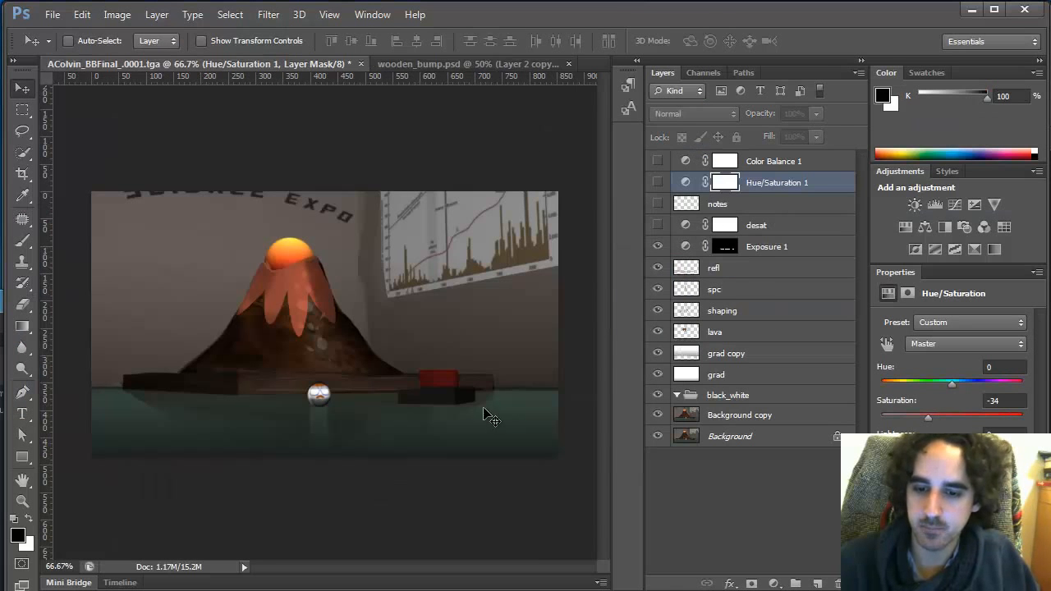
pyautogui.hotkey('alt', 'Tab')
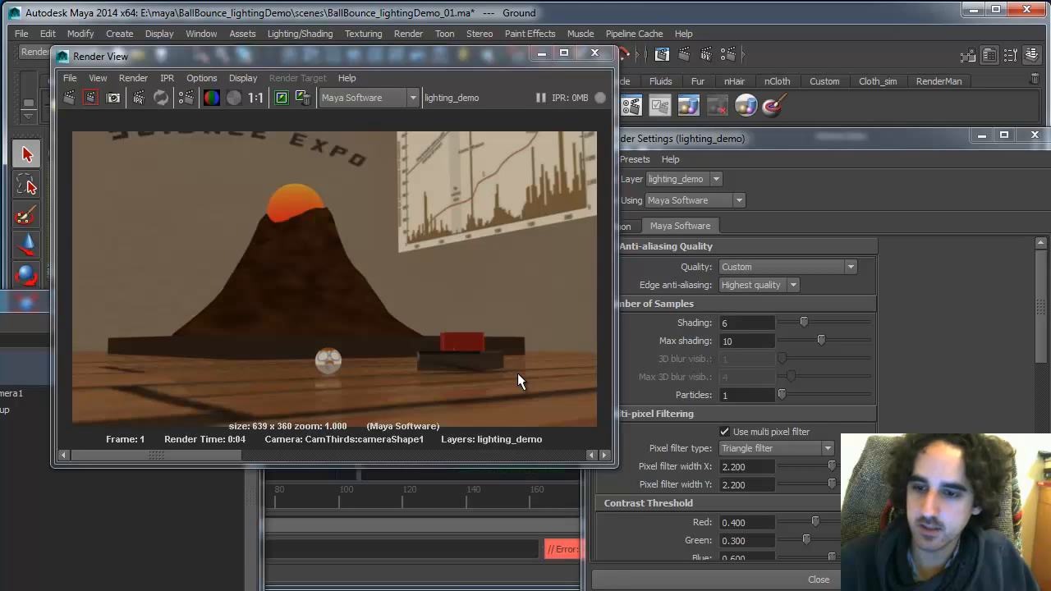
# Open the Hypershade and graph the input and output connections of the wooden floor material
pyautogui.moveTo(503, 56); pyautogui.dragTo(495, 344)
pyautogui.click(201, 33)
pyautogui.moveTo(244, 78)
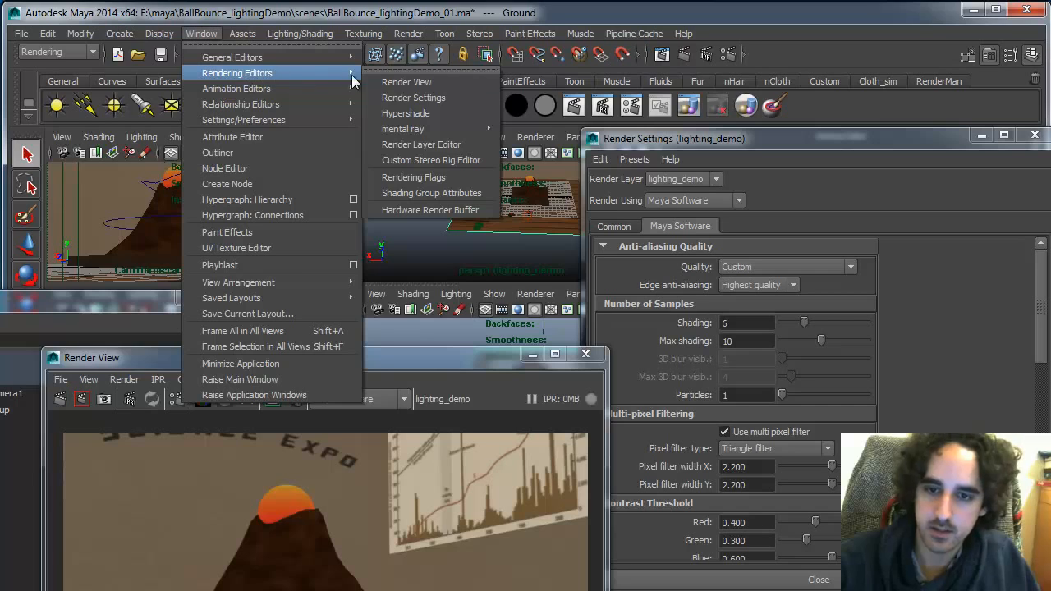
pyautogui.click(405, 114)
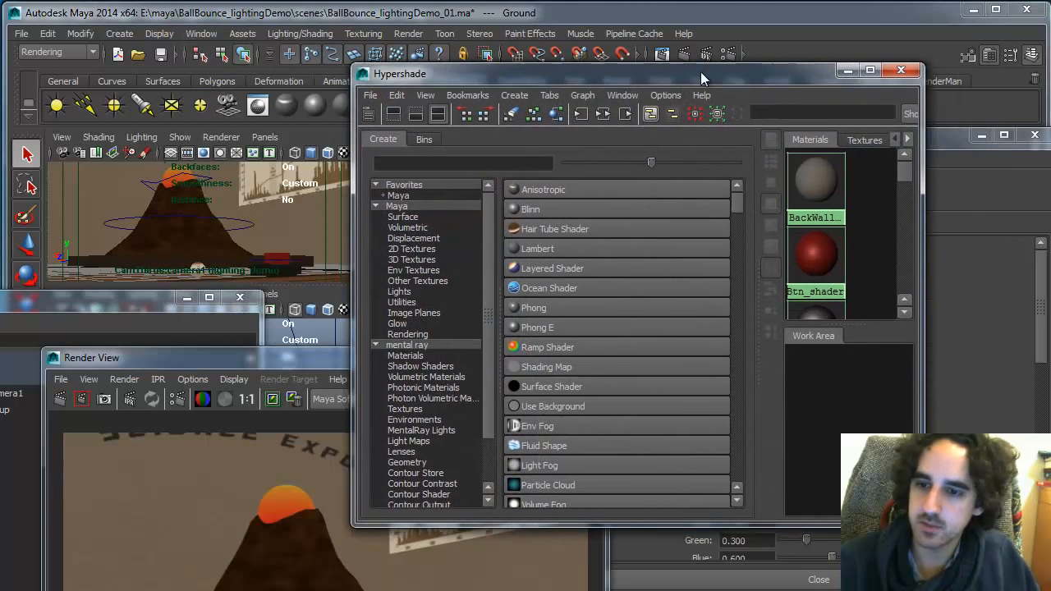
pyautogui.moveTo(701, 72); pyautogui.dragTo(453, 63)
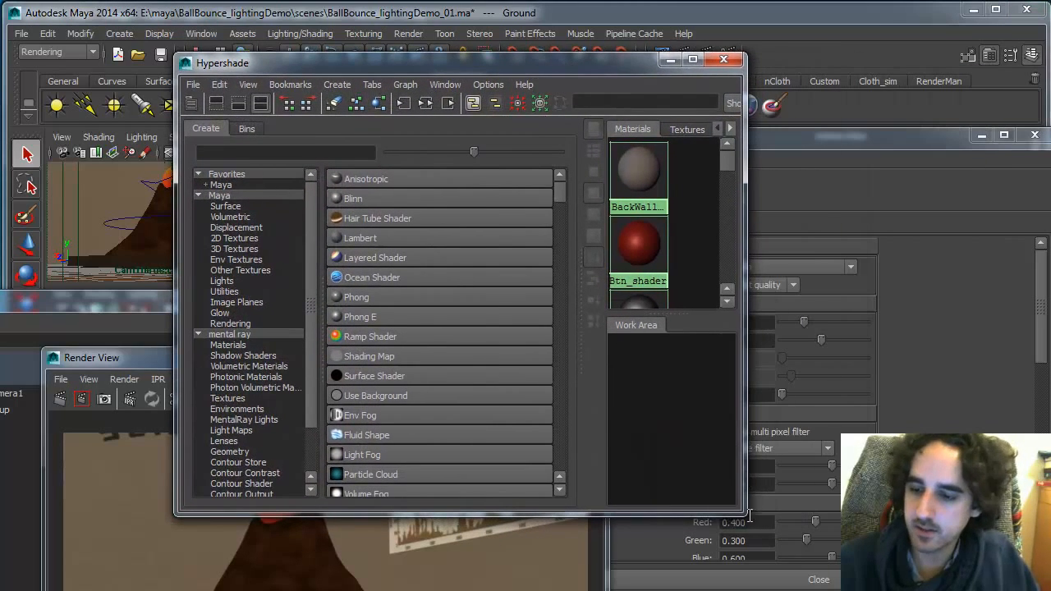
pyautogui.moveTo(748, 515); pyautogui.dragTo(968, 552)
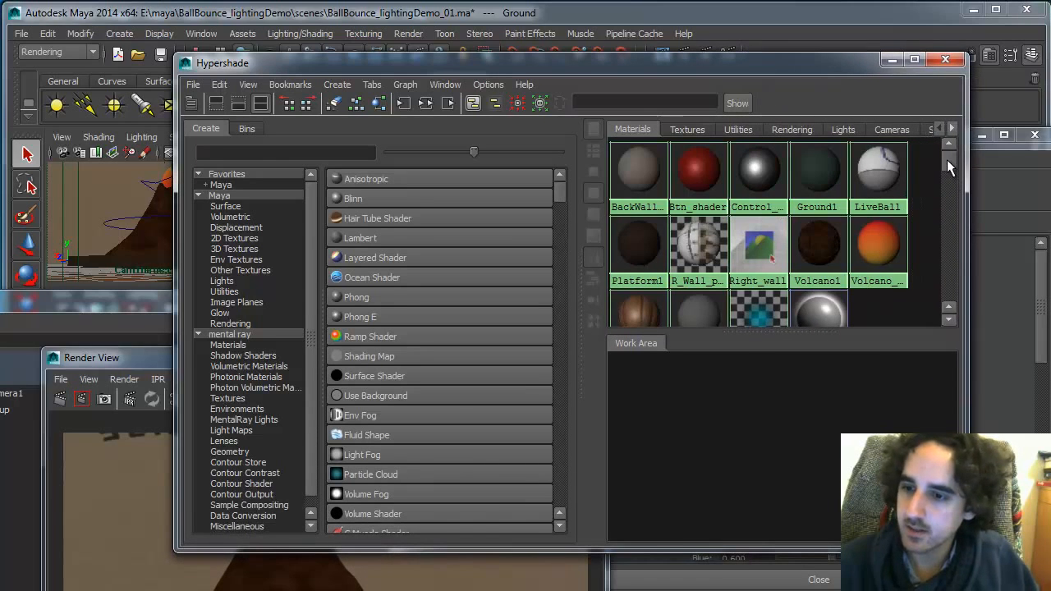
pyautogui.moveTo(947, 159); pyautogui.dragTo(946, 161)
pyautogui.click(643, 309)
pyautogui.click(421, 101)
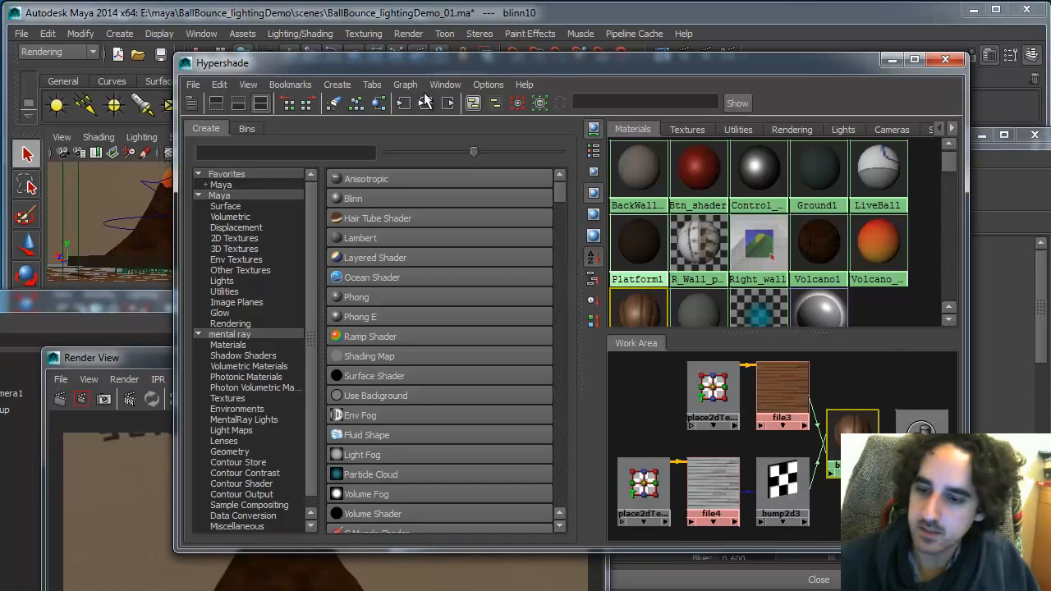
# Create a Sampler Info utility node in the Hypershade work area
pyautogui.keyDown('alt'); pyautogui.moveTo(822, 433); pyautogui.dragTo(804, 429, button='middle'); pyautogui.keyUp('alt')
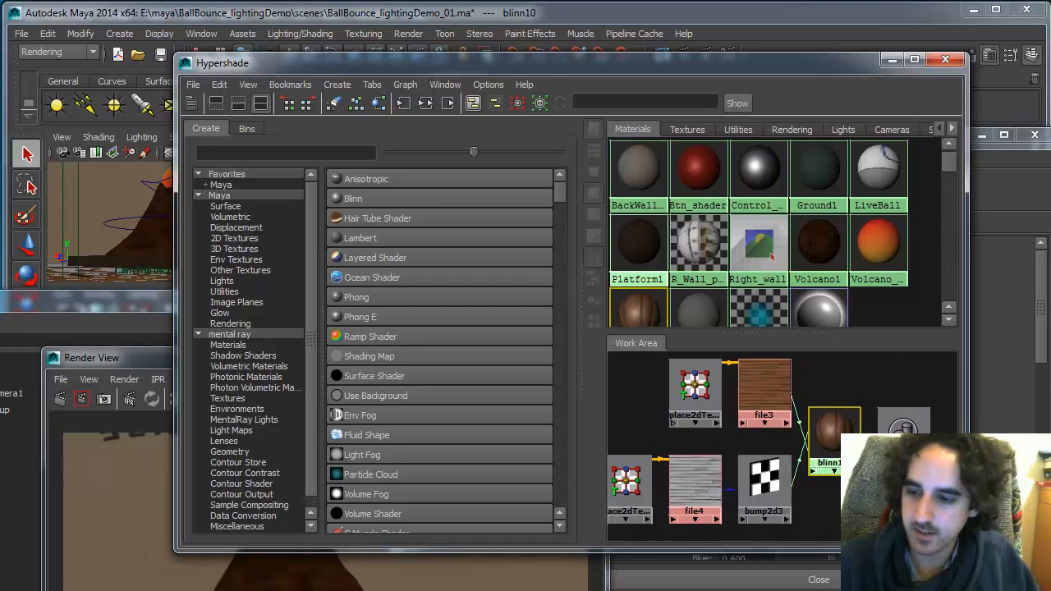
pyautogui.scroll(-2, 805, 429)
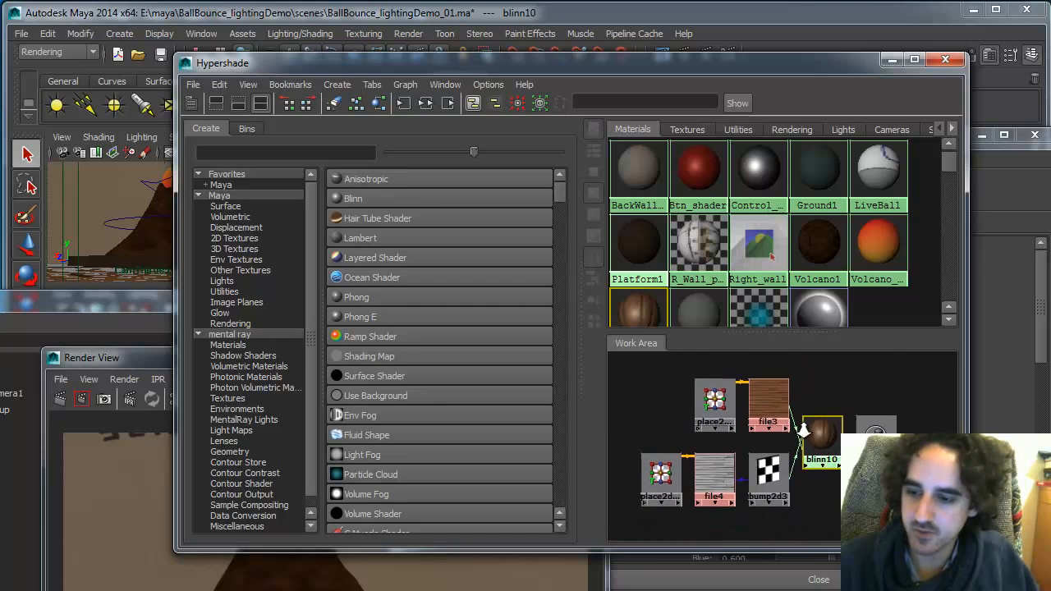
pyautogui.click(228, 292)
pyautogui.moveTo(563, 243); pyautogui.dragTo(570, 485)
pyautogui.click(414, 257)
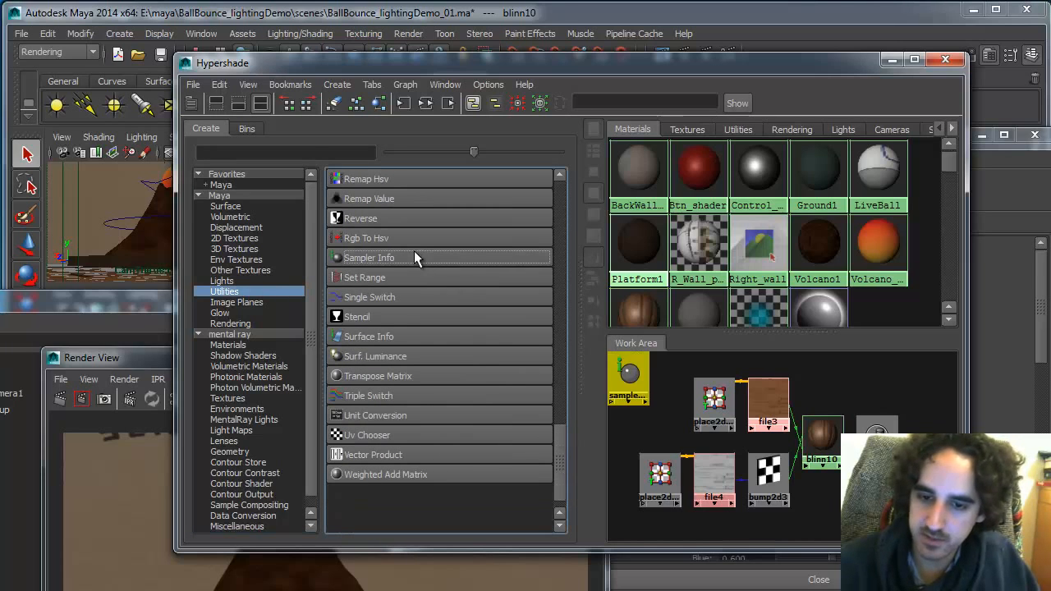
pyautogui.moveTo(629, 375); pyautogui.dragTo(656, 398)
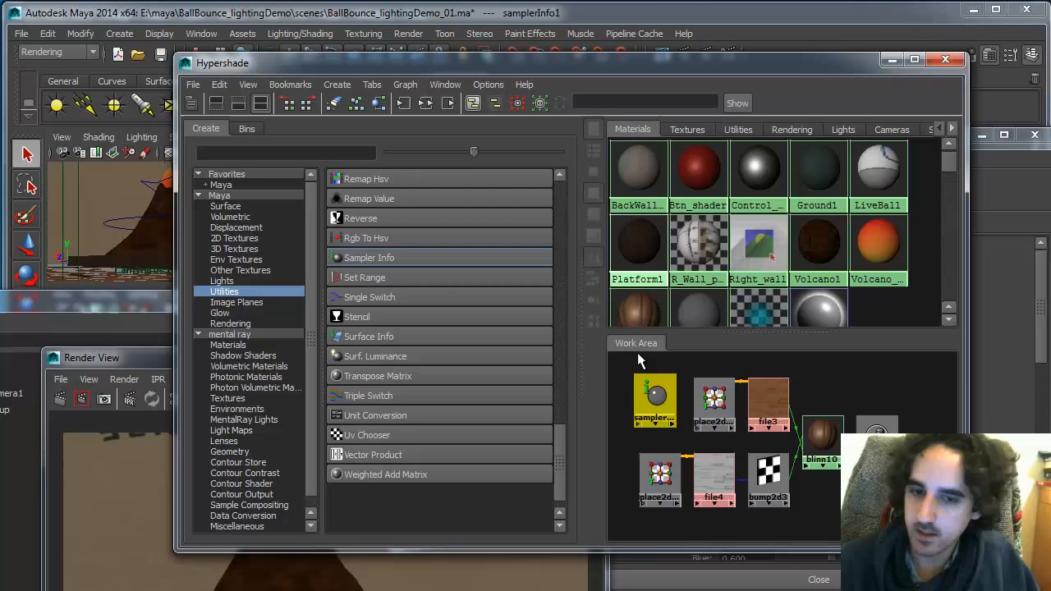
# Create a Ramp 2D texture and open its attributes
pyautogui.click(254, 236)
pyautogui.click(372, 435)
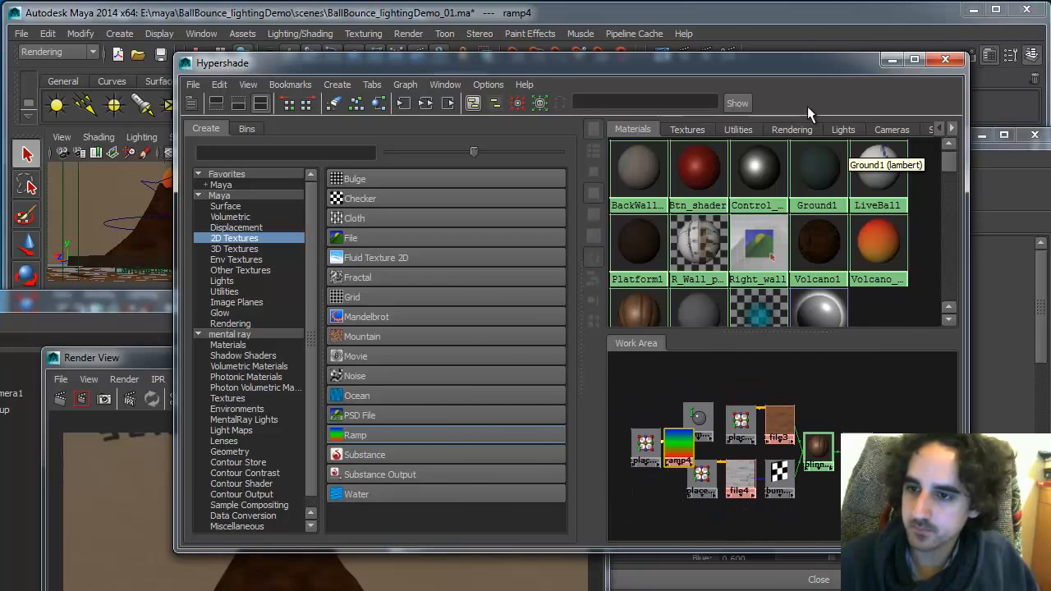
pyautogui.moveTo(833, 63); pyautogui.dragTo(351, 66)
pyautogui.moveTo(684, 140); pyautogui.dragTo(1050, 315)
pyautogui.click(200, 448)
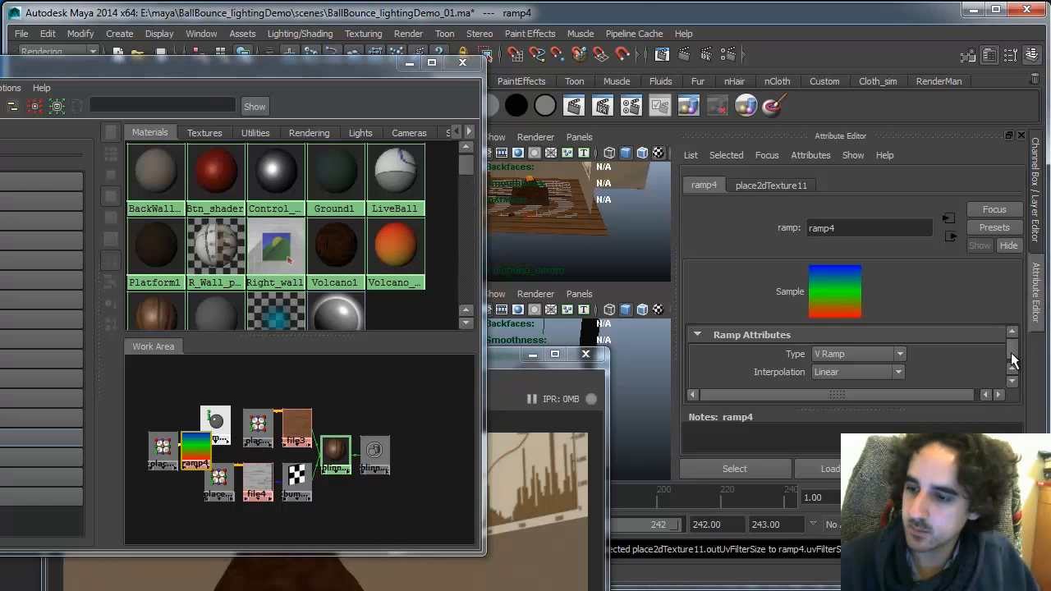
# Change the ramp's top color entry to white
pyautogui.scroll(-3, 1012, 378)
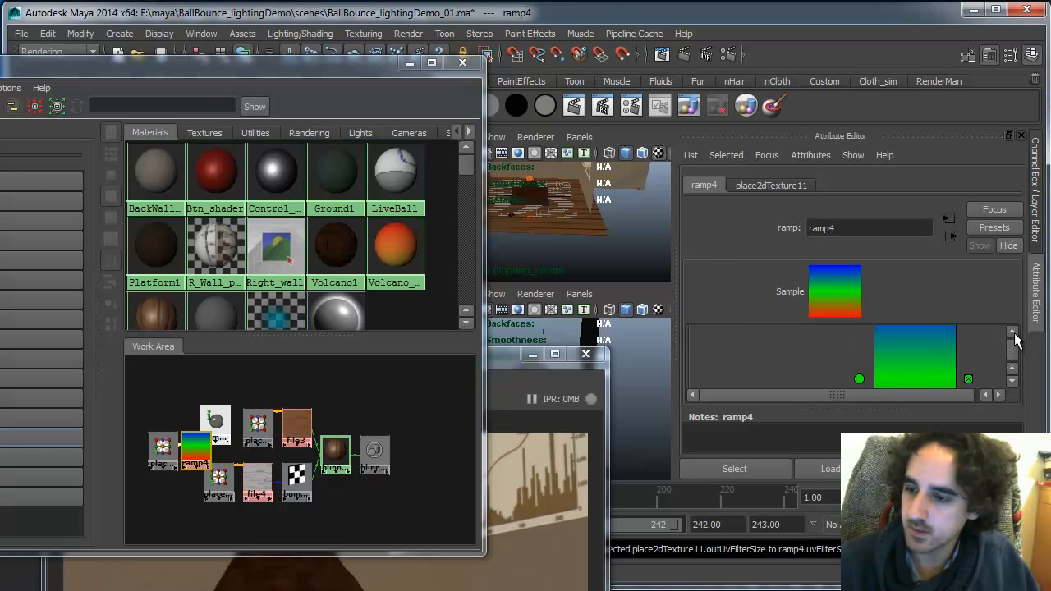
pyautogui.scroll(2, 1015, 340)
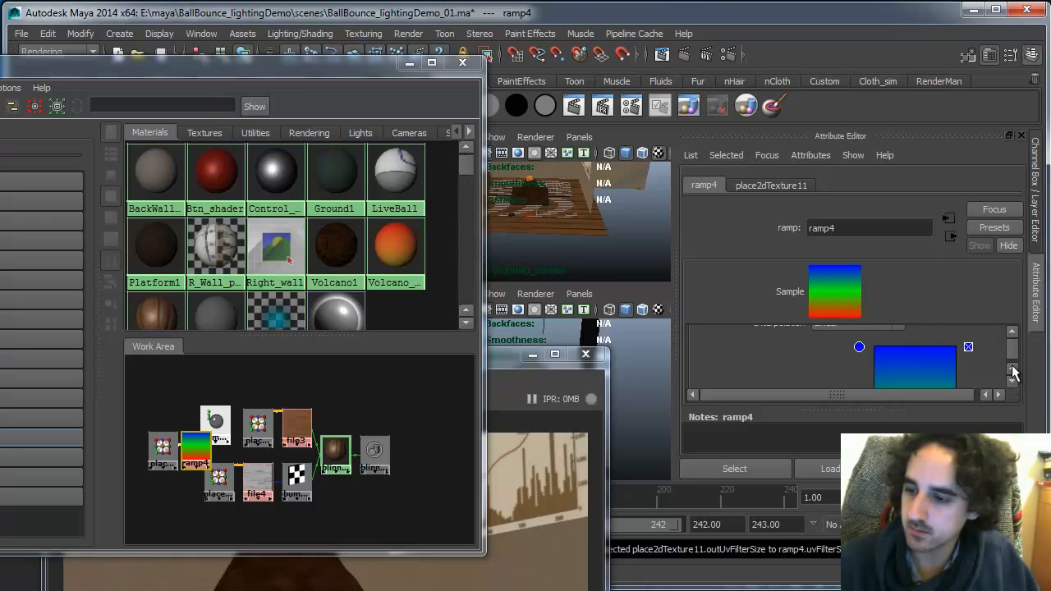
pyautogui.scroll(-6, 1012, 372)
pyautogui.scroll(3, 1015, 339)
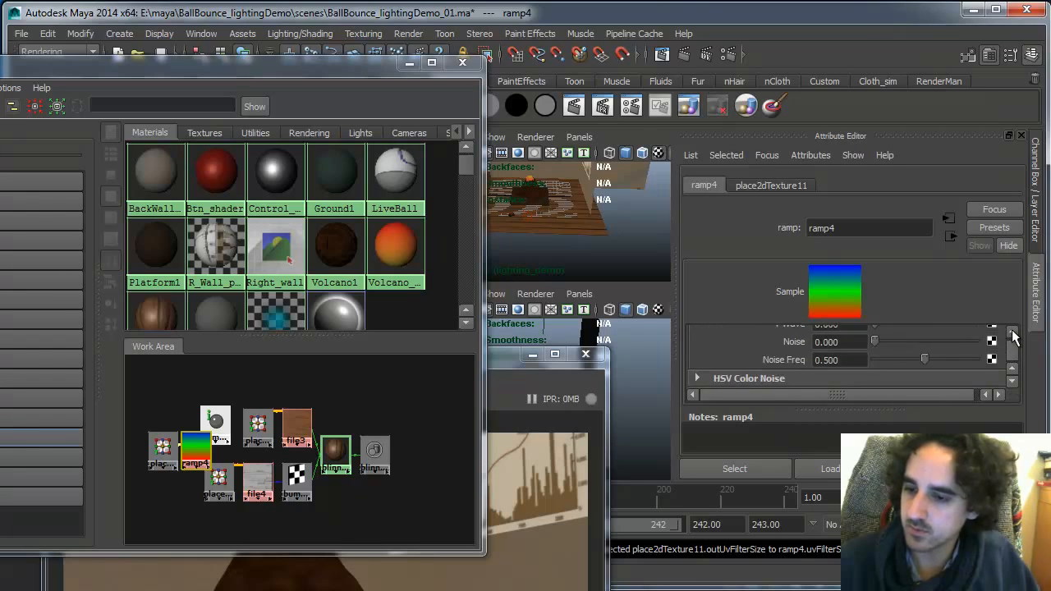
pyautogui.scroll(3, 1013, 337)
pyautogui.click(859, 340)
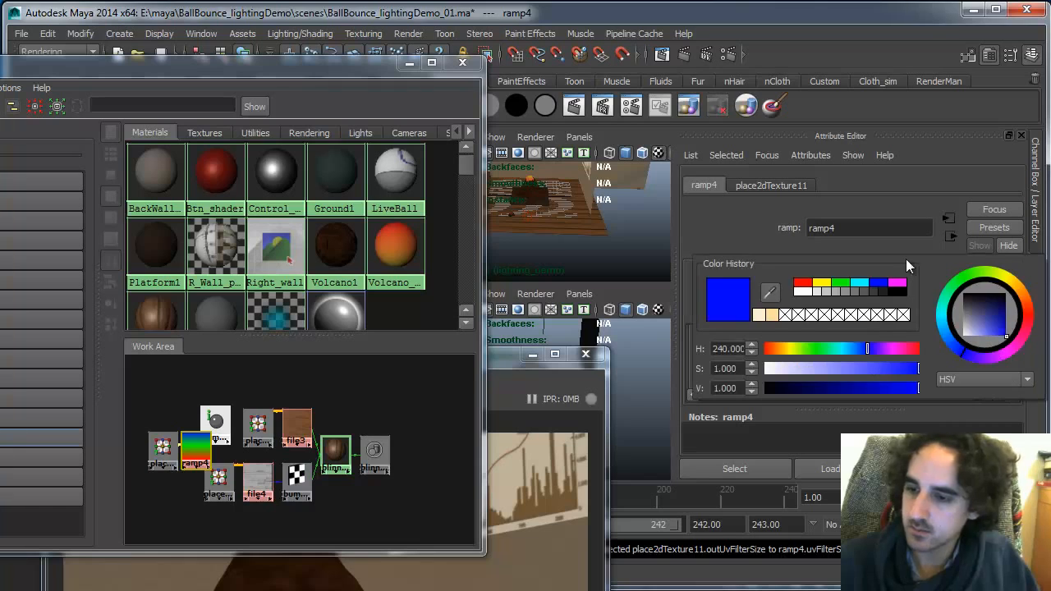
pyautogui.moveTo(802, 373); pyautogui.dragTo(767, 371)
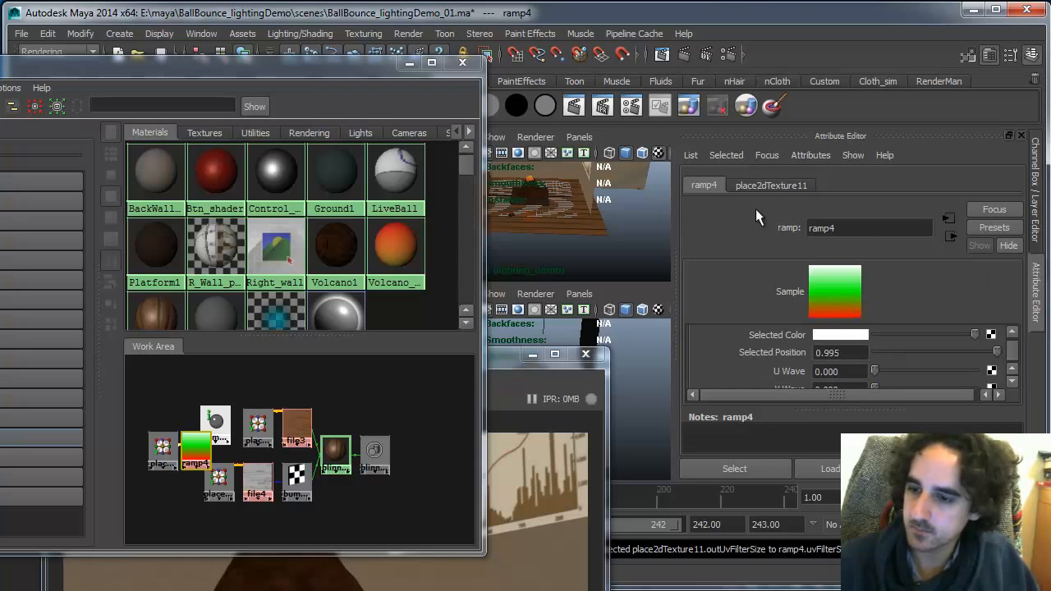
# Make the ramp's bottom entry black and delete the middle green entry, leaving a black-to-white gradient
pyautogui.scroll(3, 1018, 334)
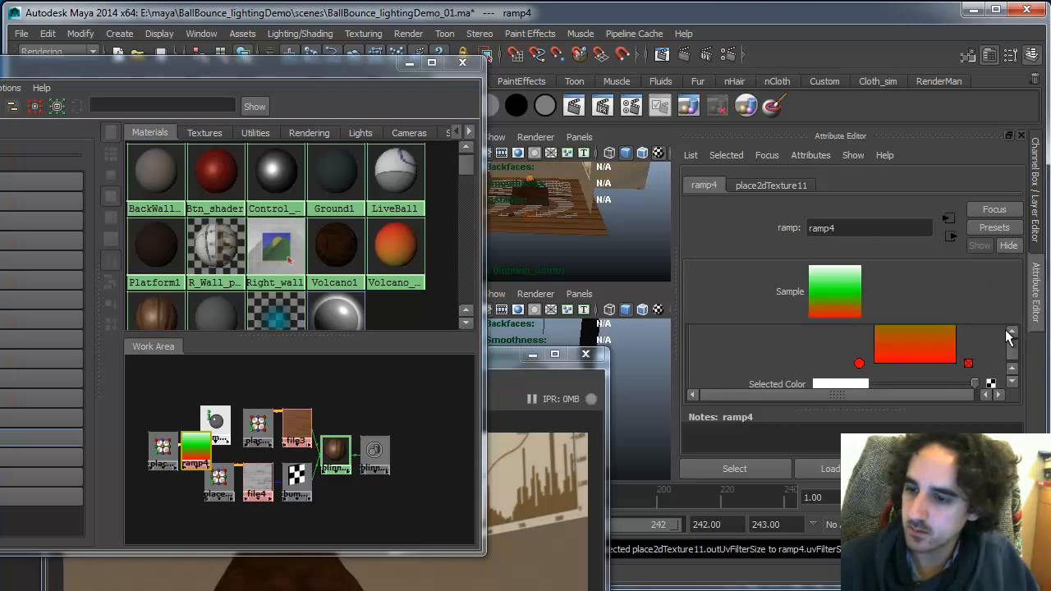
pyautogui.click(859, 364)
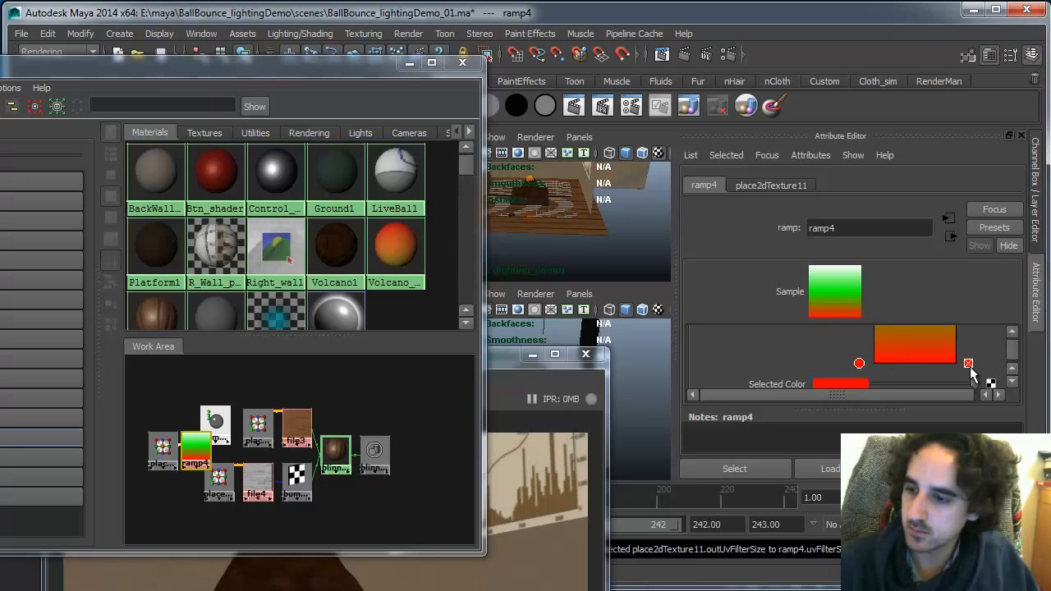
pyautogui.click(1012, 381)
pyautogui.click(858, 369)
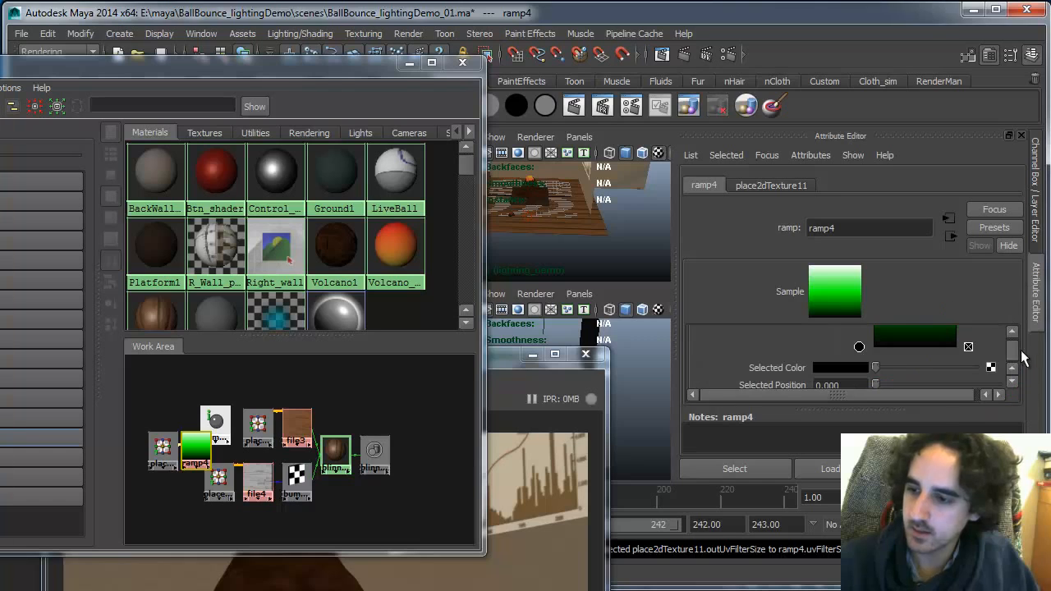
pyautogui.click(1012, 332)
pyautogui.click(1013, 332)
pyautogui.click(1013, 331)
pyautogui.click(969, 364)
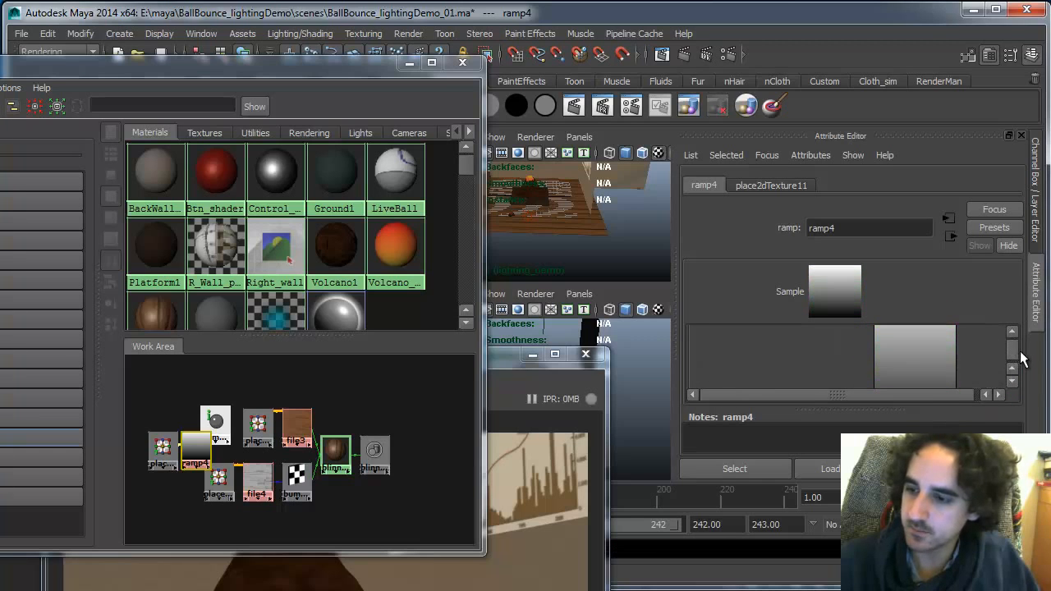
# Move the ramp and its placement node aside in the work area
pyautogui.moveTo(1015, 353); pyautogui.dragTo(1016, 360)
pyautogui.click(161, 449)
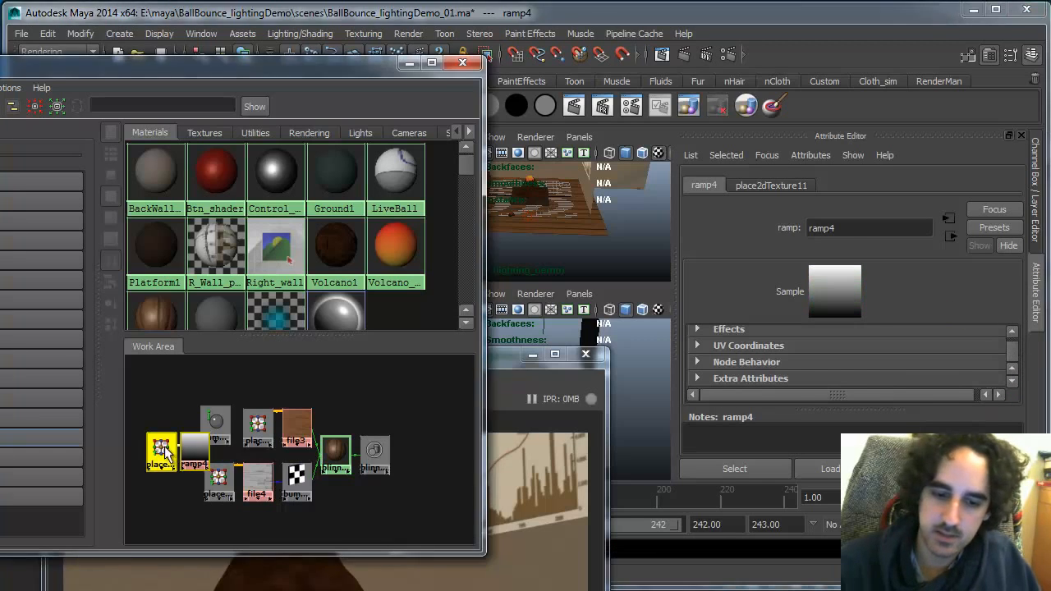
pyautogui.moveTo(196, 447); pyautogui.dragTo(382, 398)
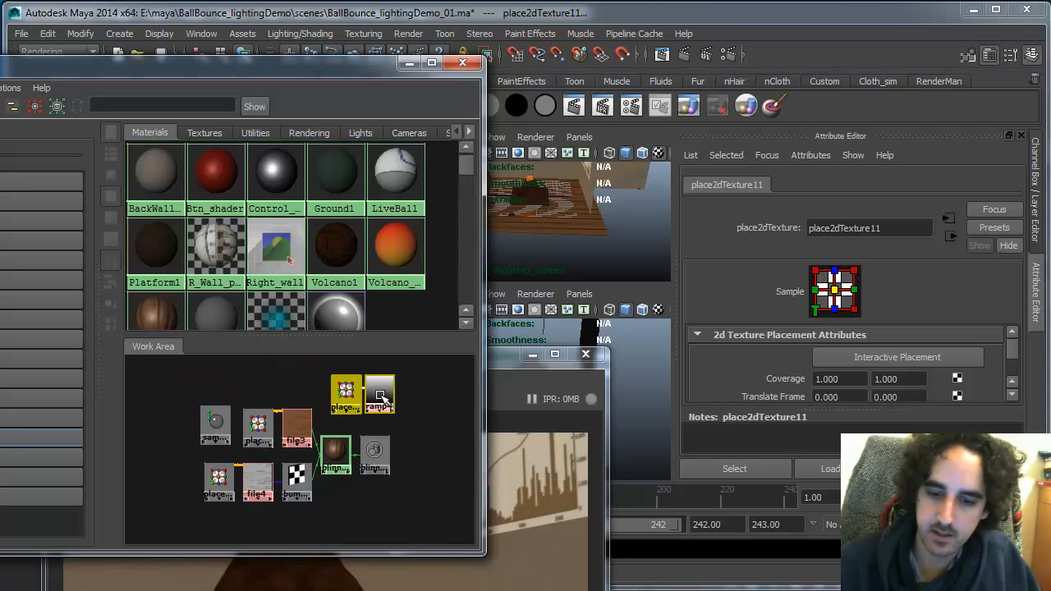
pyautogui.click(416, 427)
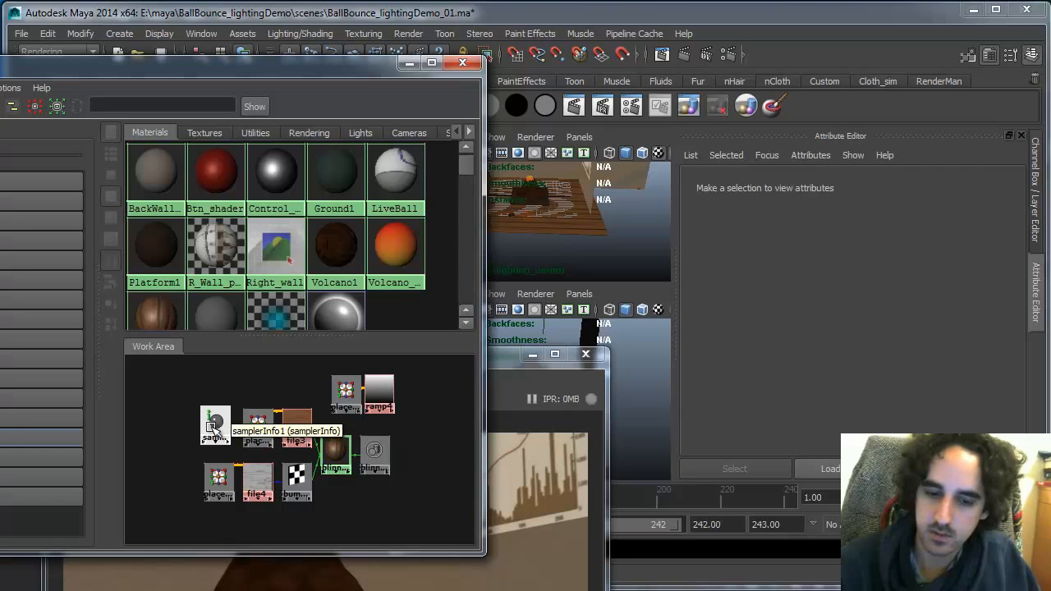
# Connect the samplerInfo node's facingRatio to the ramp's vCoord through the Connection Editor
pyautogui.moveTo(214, 427); pyautogui.dragTo(380, 401, button='middle')
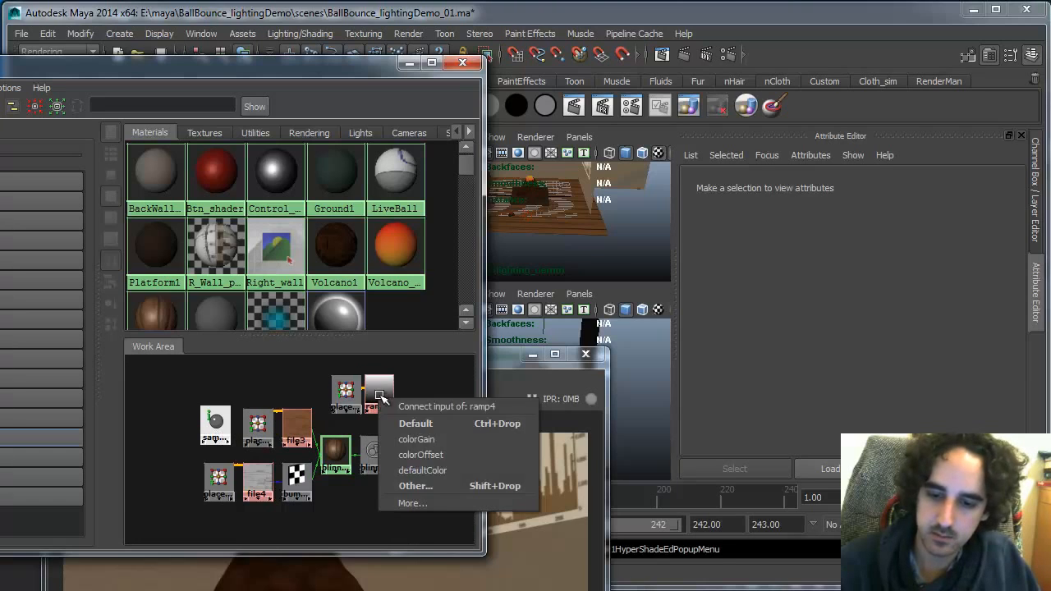
pyautogui.click(456, 487)
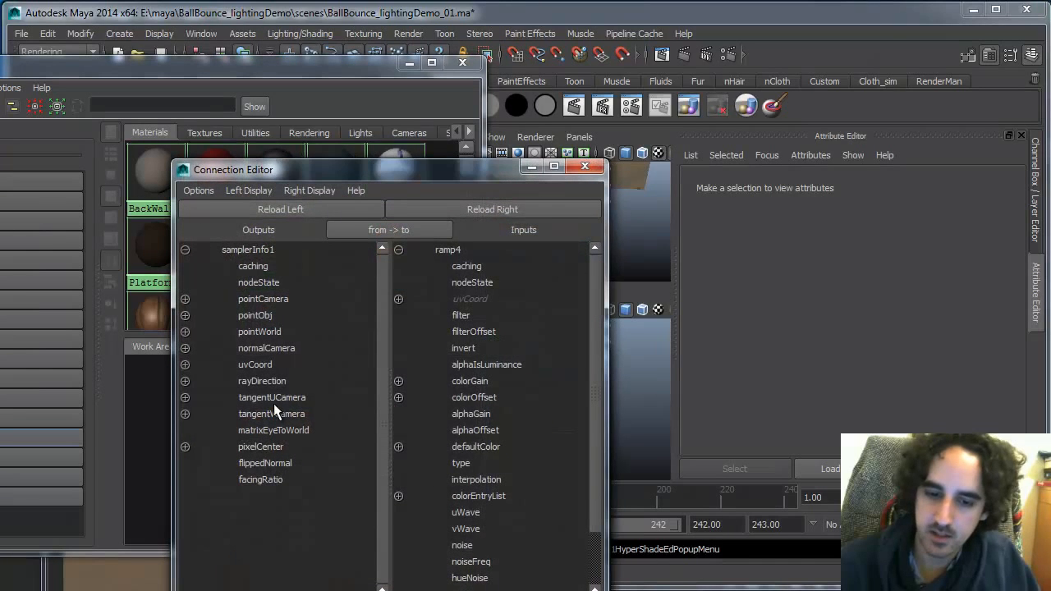
pyautogui.click(267, 479)
pyautogui.click(398, 299)
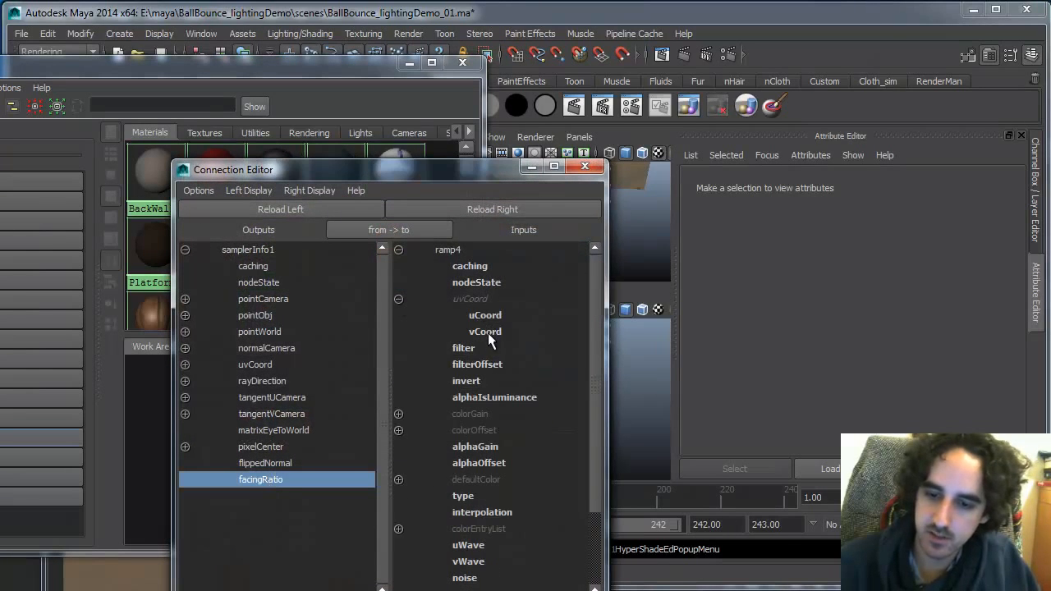
pyautogui.click(490, 331)
pyautogui.click(585, 166)
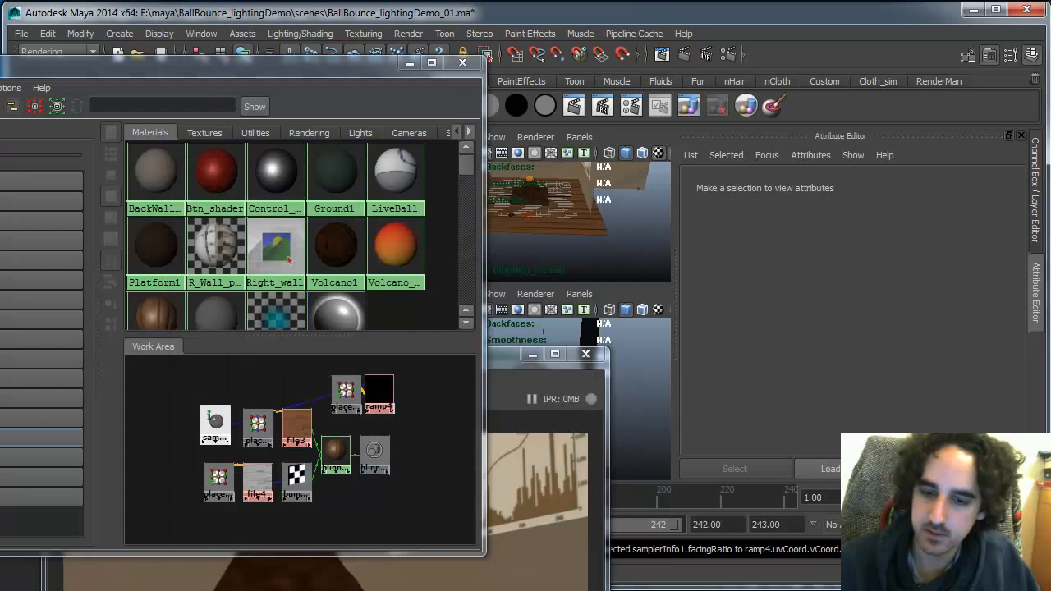
# Connect the ramp's output to the blinn10 material's specular color
pyautogui.click(380, 392)
pyautogui.click(1012, 331)
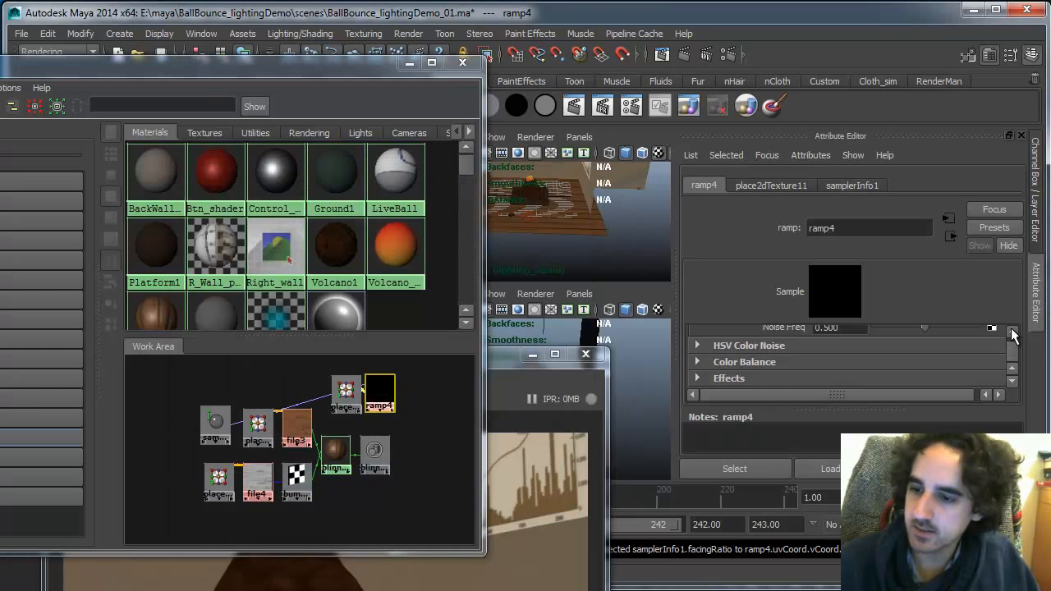
pyautogui.click(1011, 331)
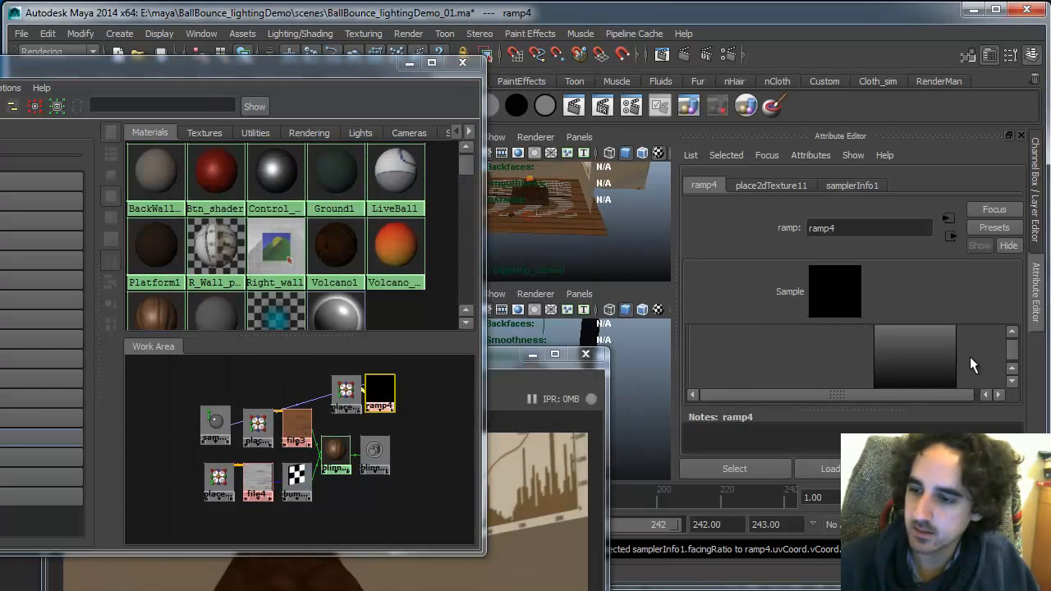
pyautogui.click(1011, 331)
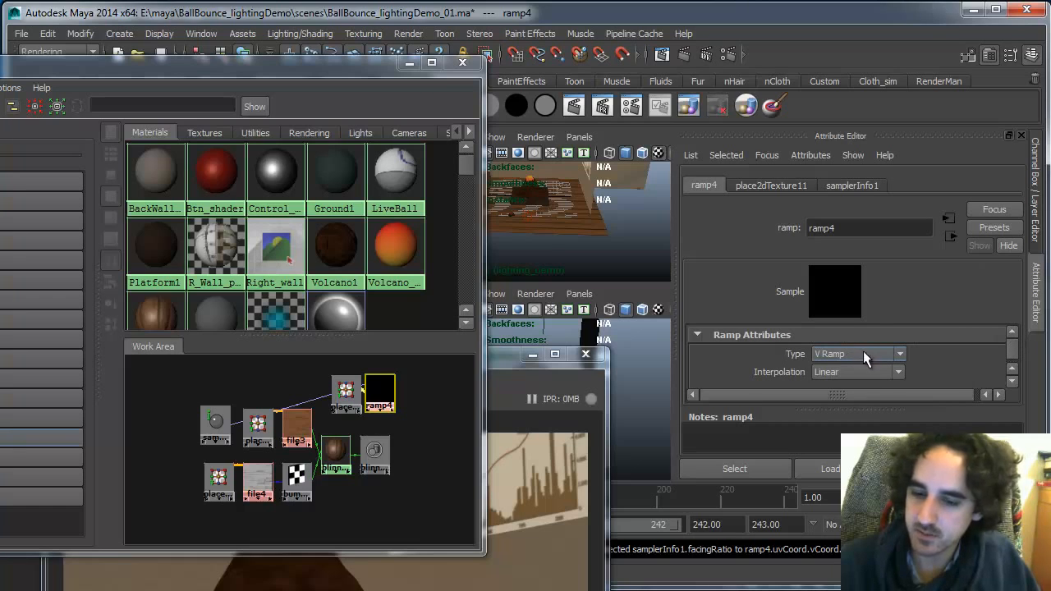
pyautogui.click(380, 381)
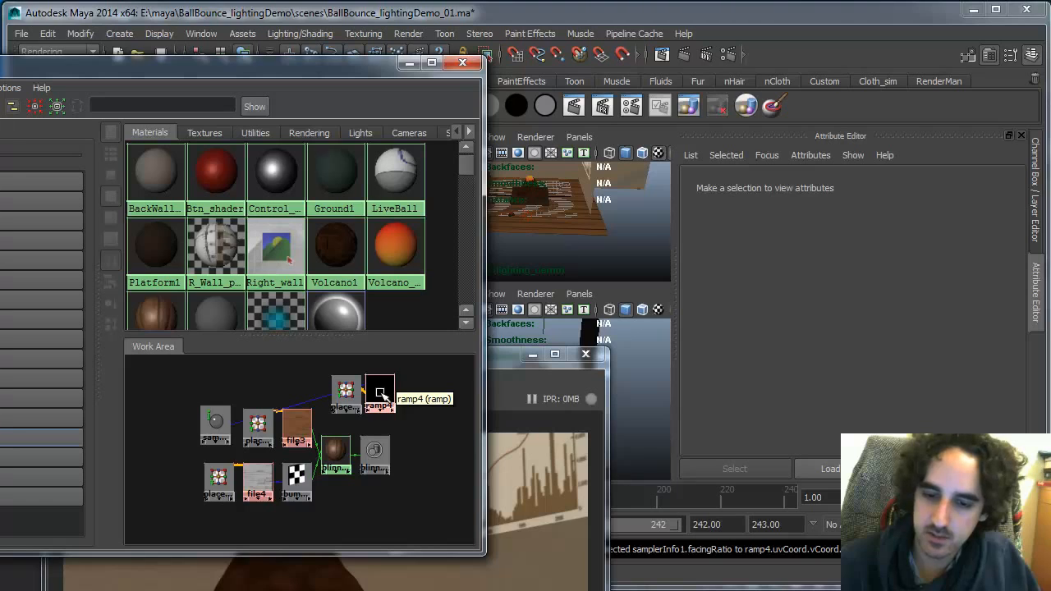
pyautogui.moveTo(348, 393); pyautogui.dragTo(371, 393)
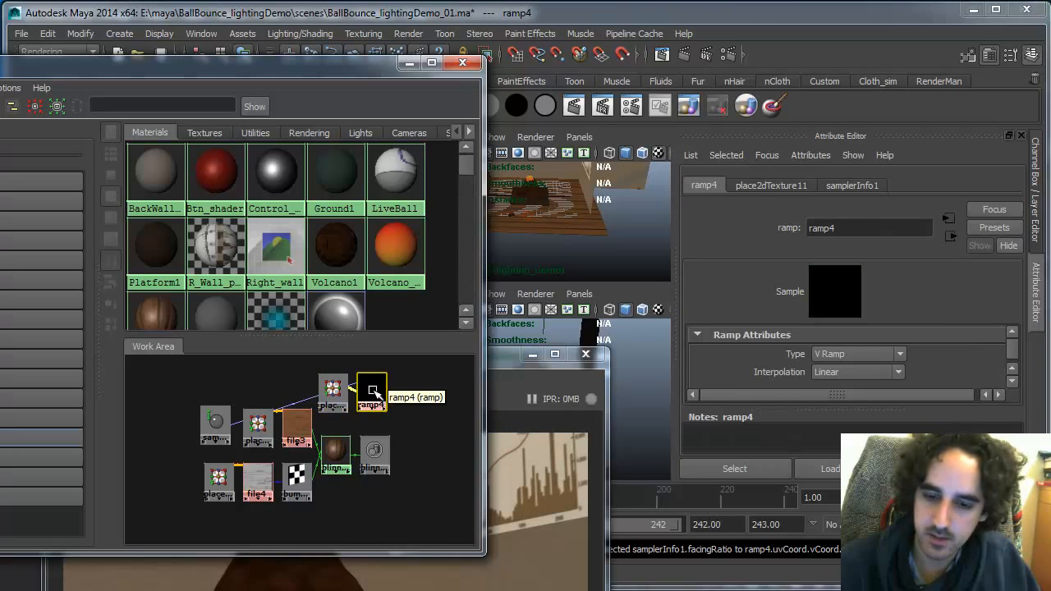
pyautogui.moveTo(372, 397); pyautogui.dragTo(335, 450, button='middle')
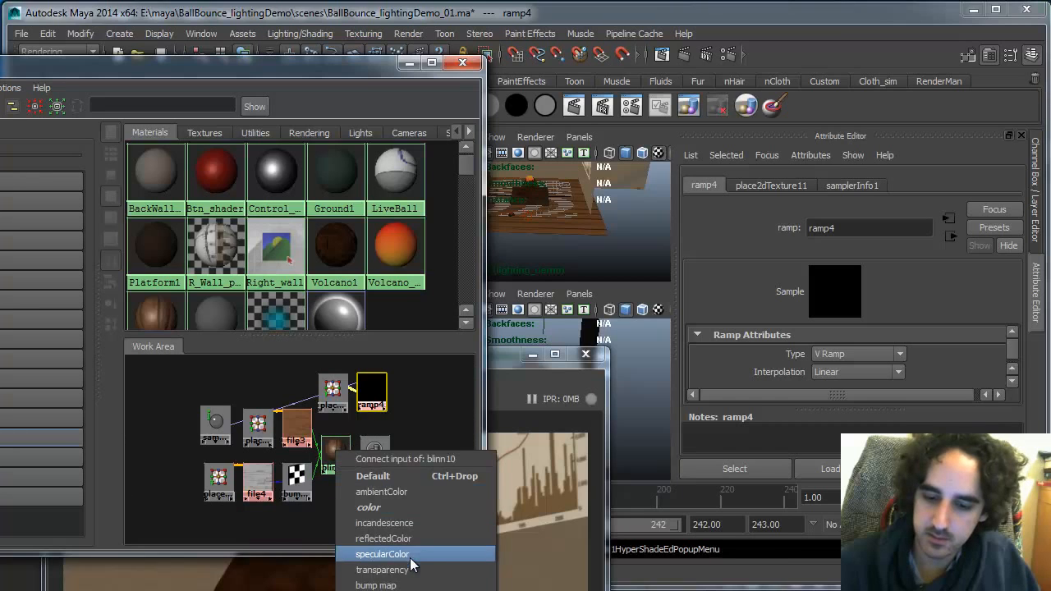
pyautogui.click(411, 554)
# Change the ramp's bottom color entry to white
pyautogui.scroll(3, 373, 446)
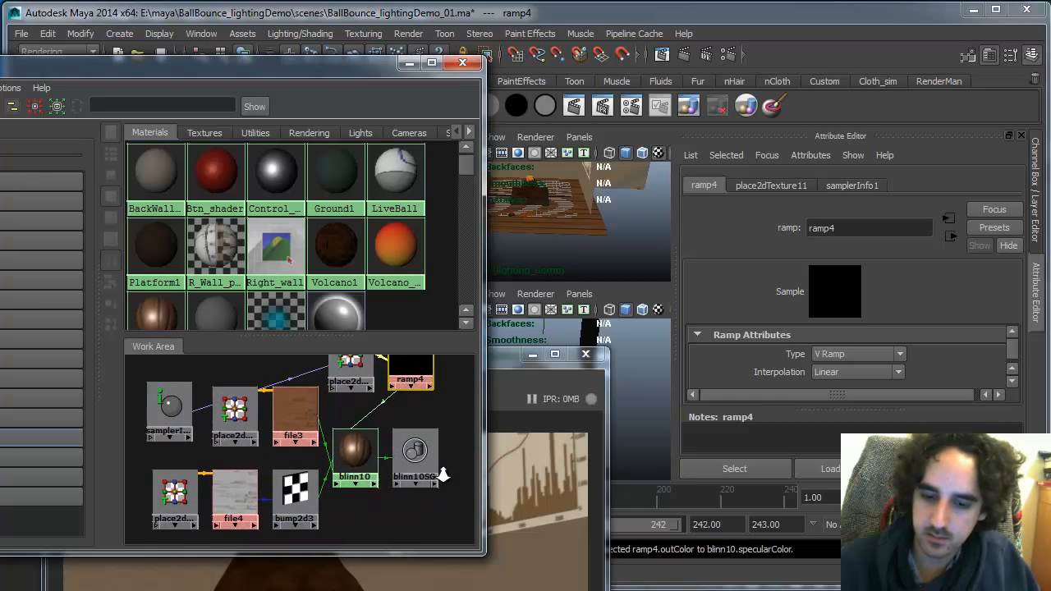
pyautogui.keyDown('alt'); pyautogui.moveTo(415, 444); pyautogui.dragTo(367, 471, button='middle'); pyautogui.keyUp('alt')
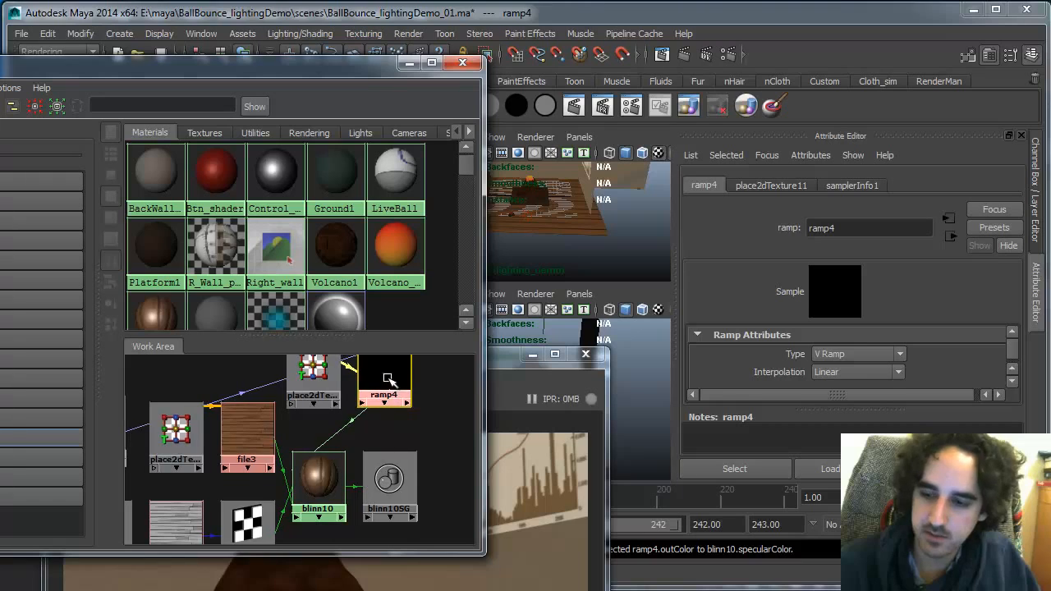
pyautogui.scroll(-2, 1011, 381)
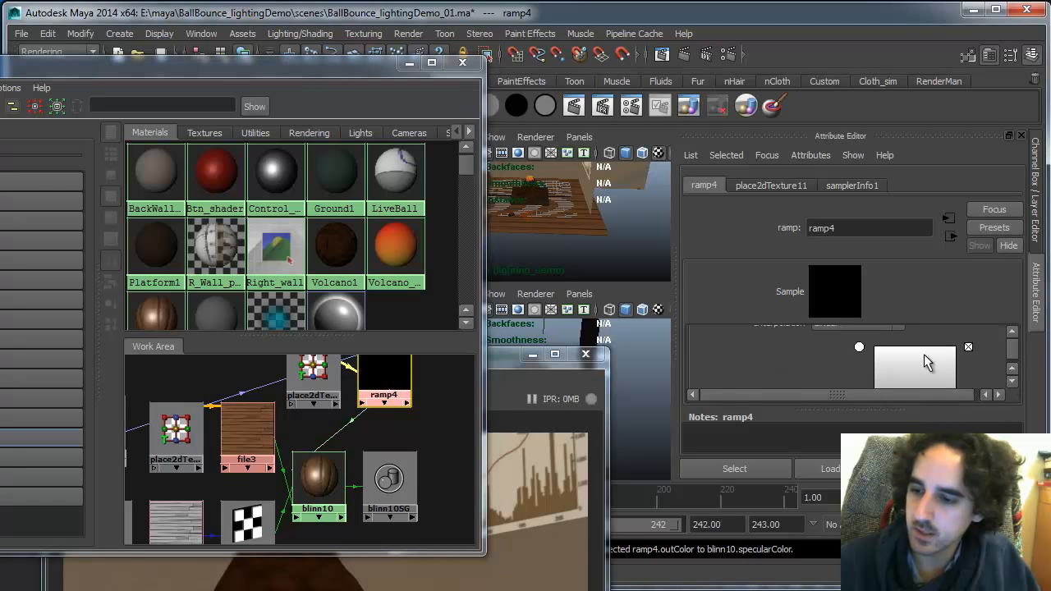
pyautogui.click(1011, 381)
pyautogui.click(1011, 382)
pyautogui.click(1011, 382)
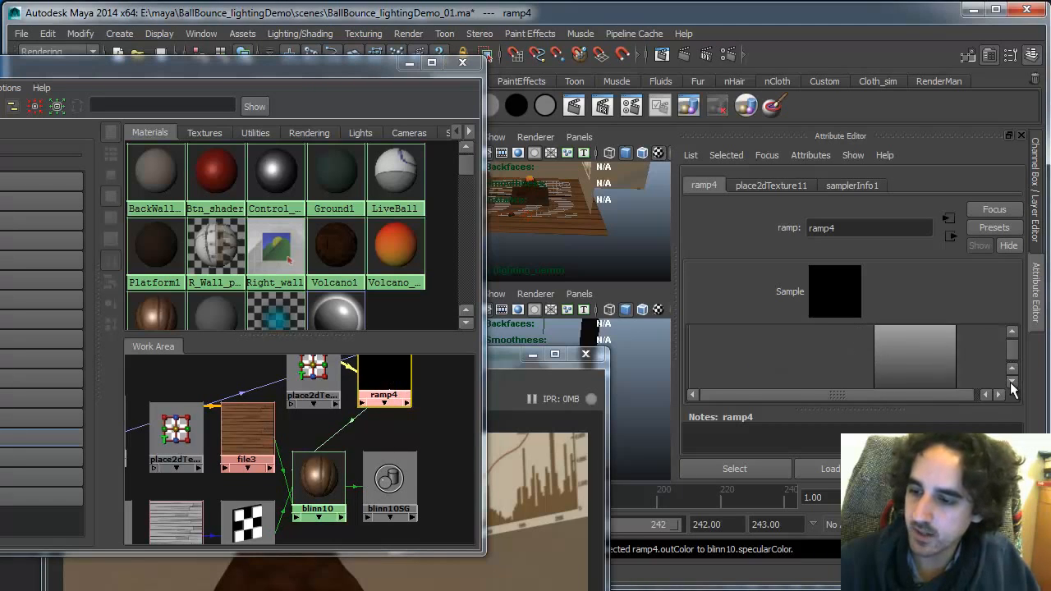
pyautogui.click(1011, 383)
pyautogui.click(1011, 382)
pyautogui.click(1010, 382)
pyautogui.click(859, 329)
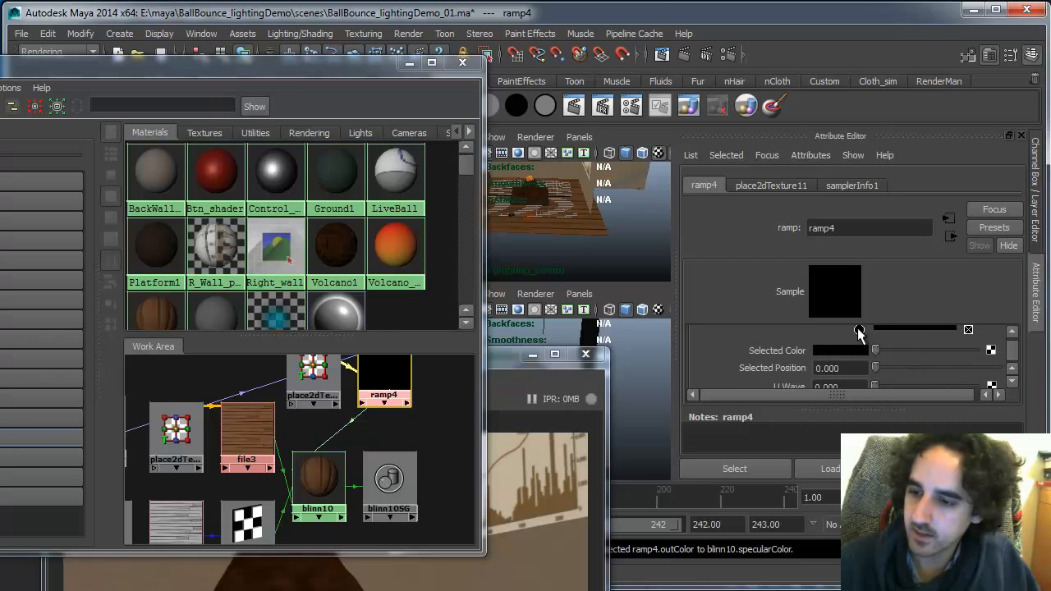
pyautogui.moveTo(889, 349); pyautogui.dragTo(1012, 343)
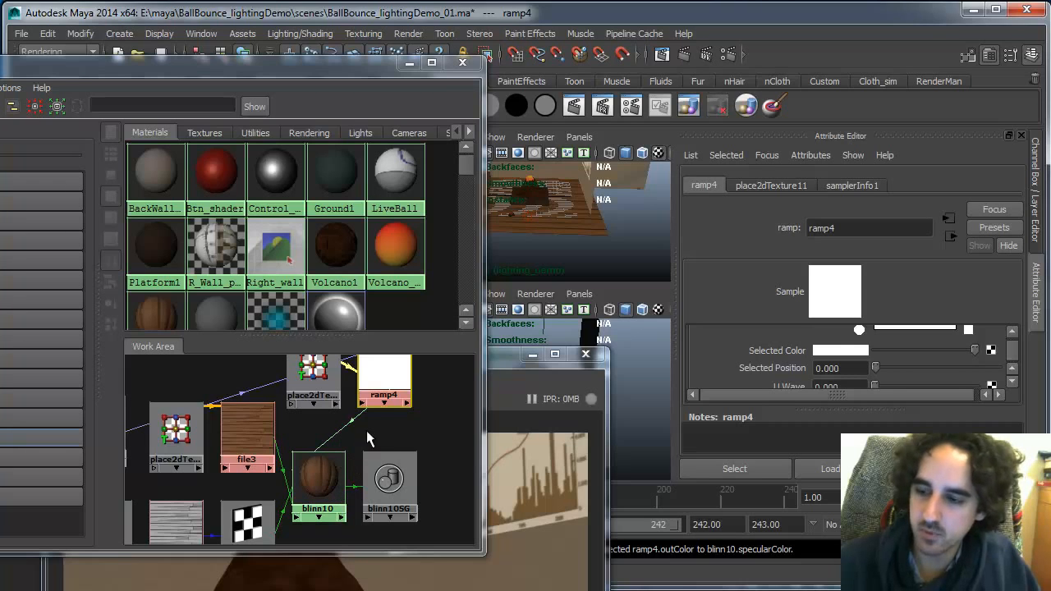
# Map a File texture using wood_floor_bump.jpg into the ramp's Color Gain
pyautogui.click(422, 418)
pyautogui.click(399, 363)
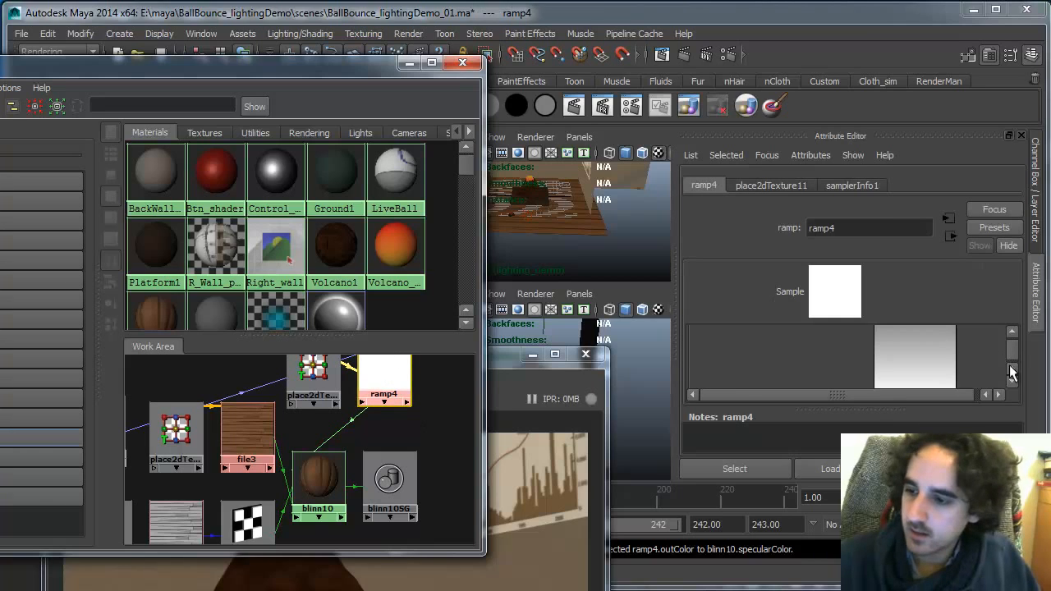
pyautogui.scroll(-5, 1010, 370)
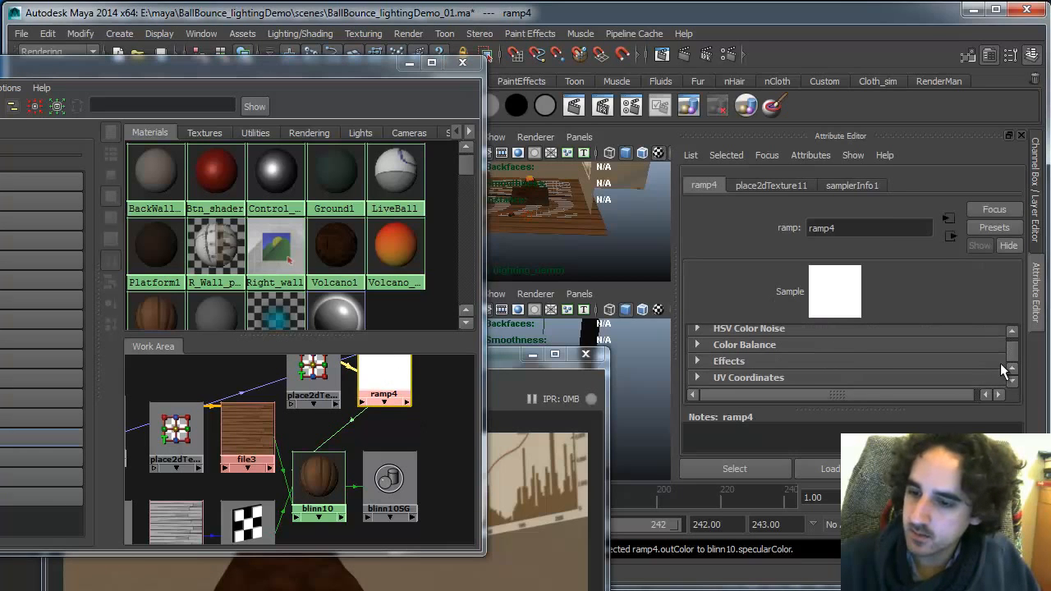
pyautogui.click(887, 345)
pyautogui.click(993, 379)
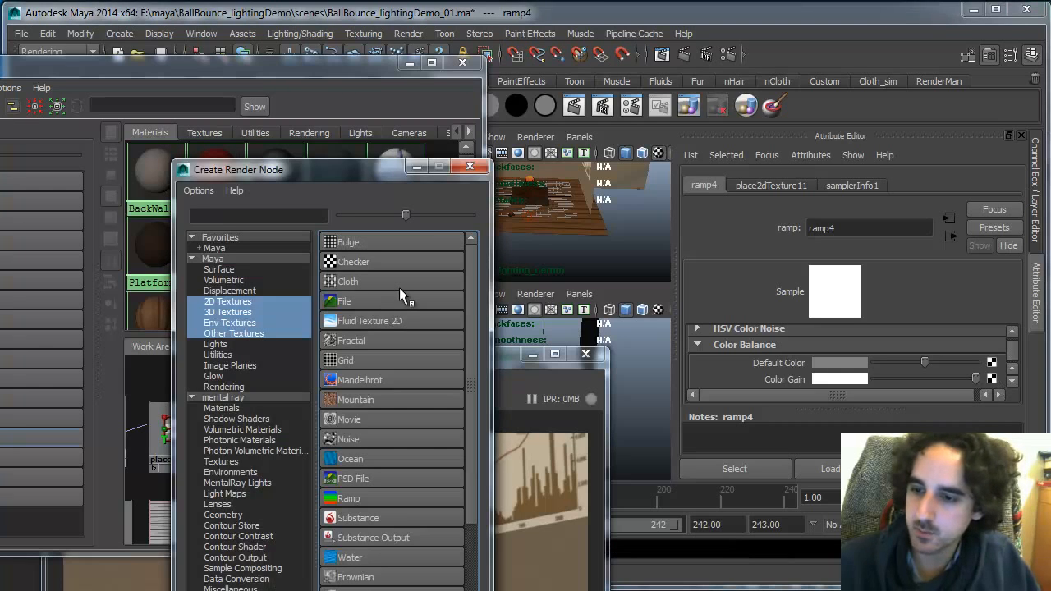
pyautogui.click(380, 301)
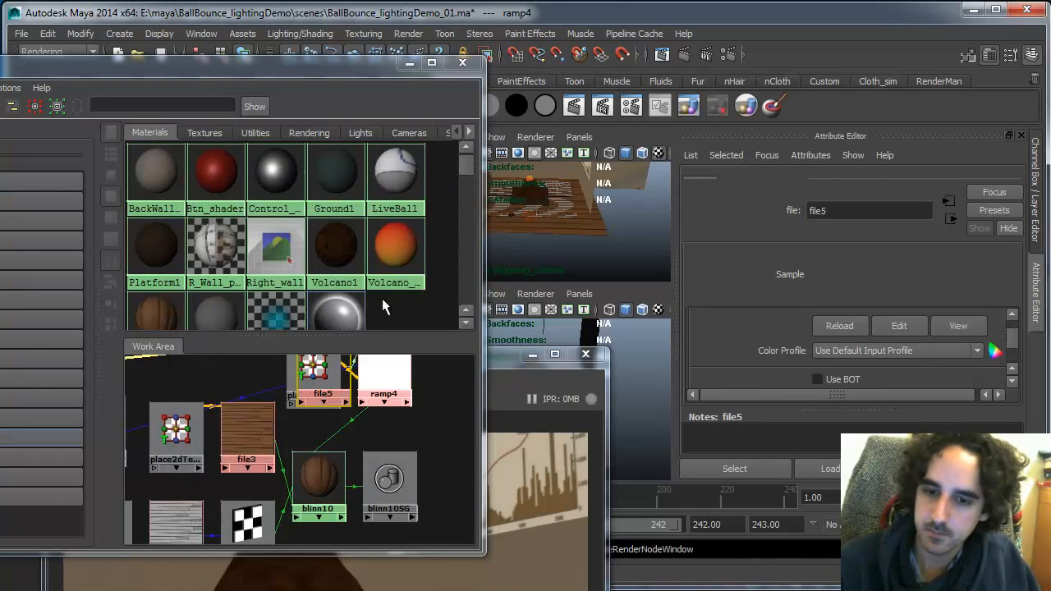
pyautogui.click(1013, 332)
pyautogui.click(1012, 333)
pyautogui.click(1013, 332)
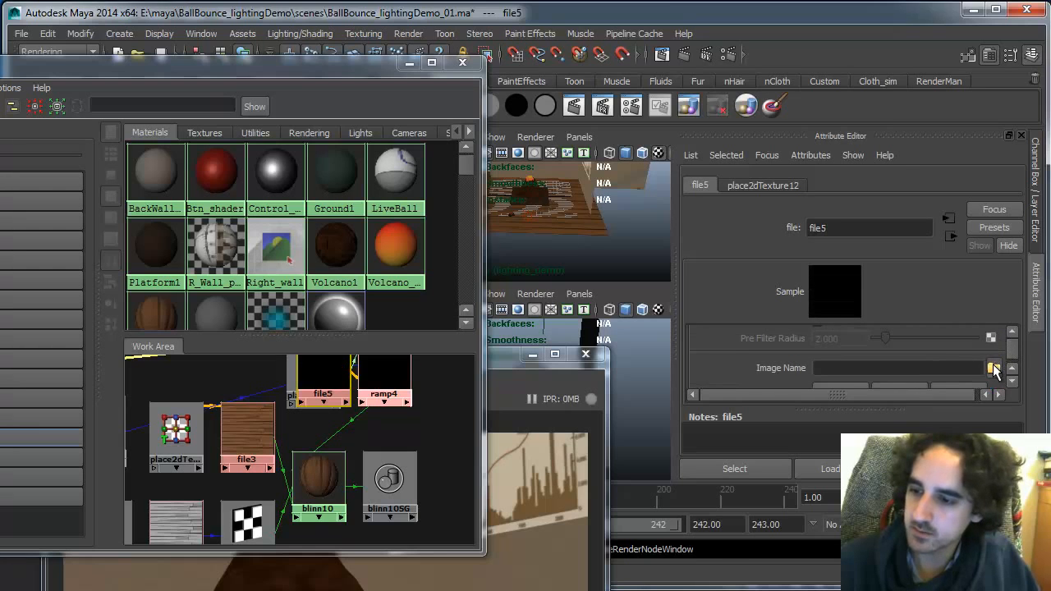
pyautogui.click(994, 366)
pyautogui.click(359, 346)
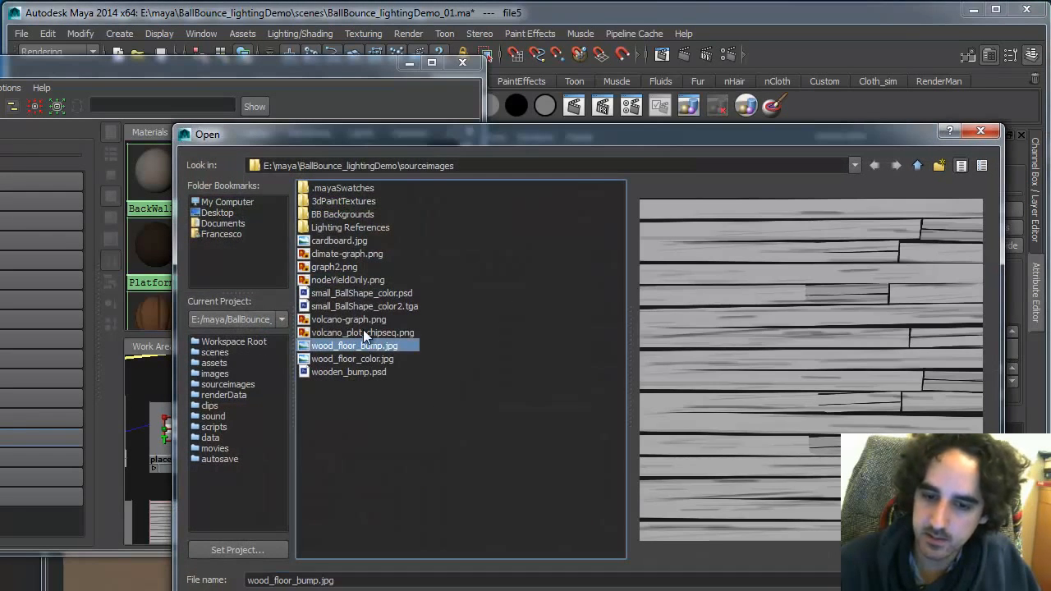
pyautogui.click(946, 580)
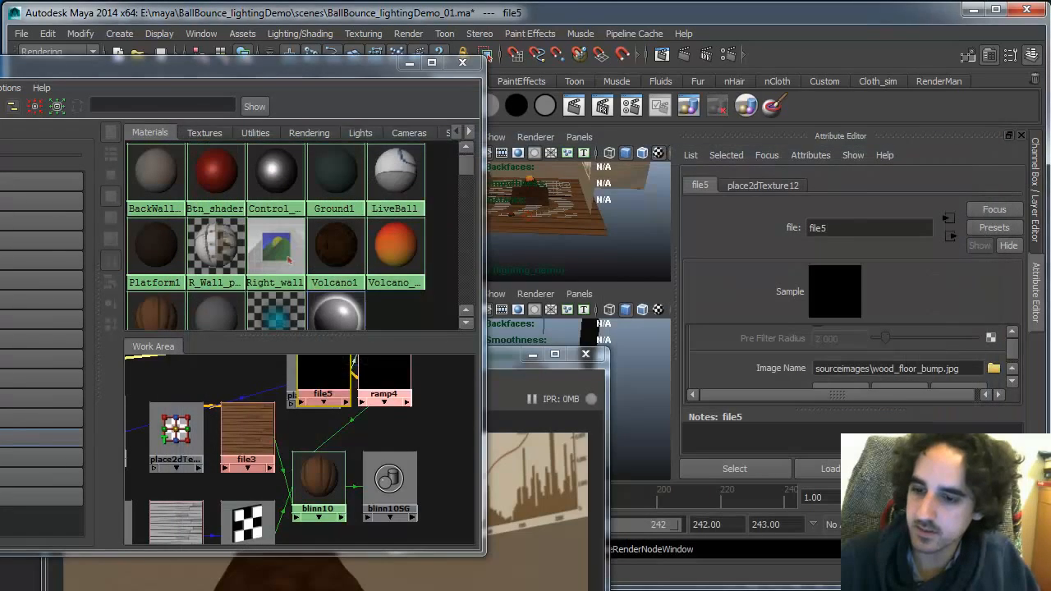
# Render the current frame to preview the floor material
pyautogui.moveTo(504, 359); pyautogui.dragTo(499, 140)
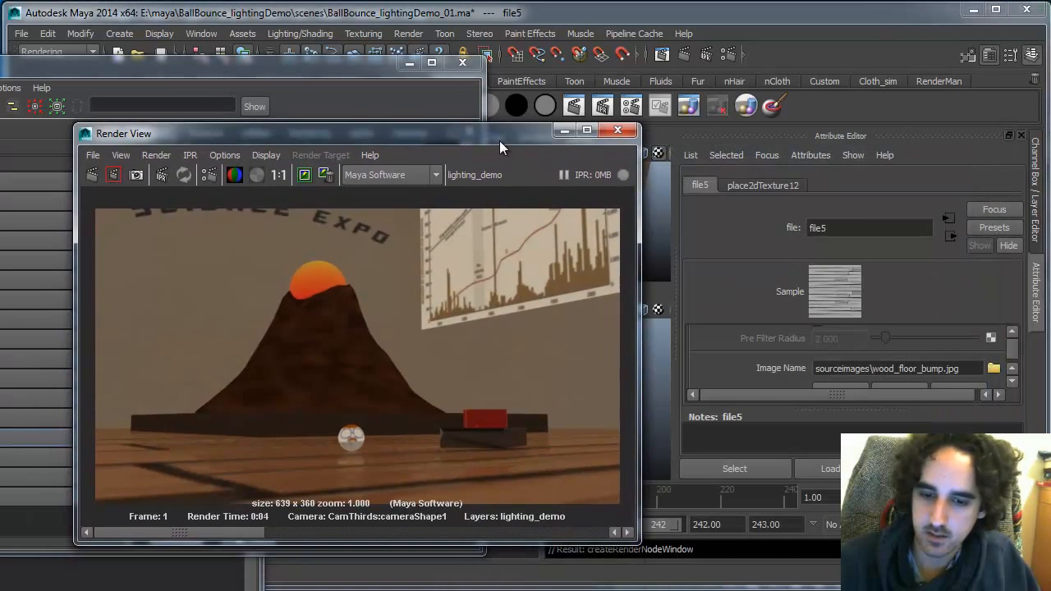
pyautogui.click(93, 169)
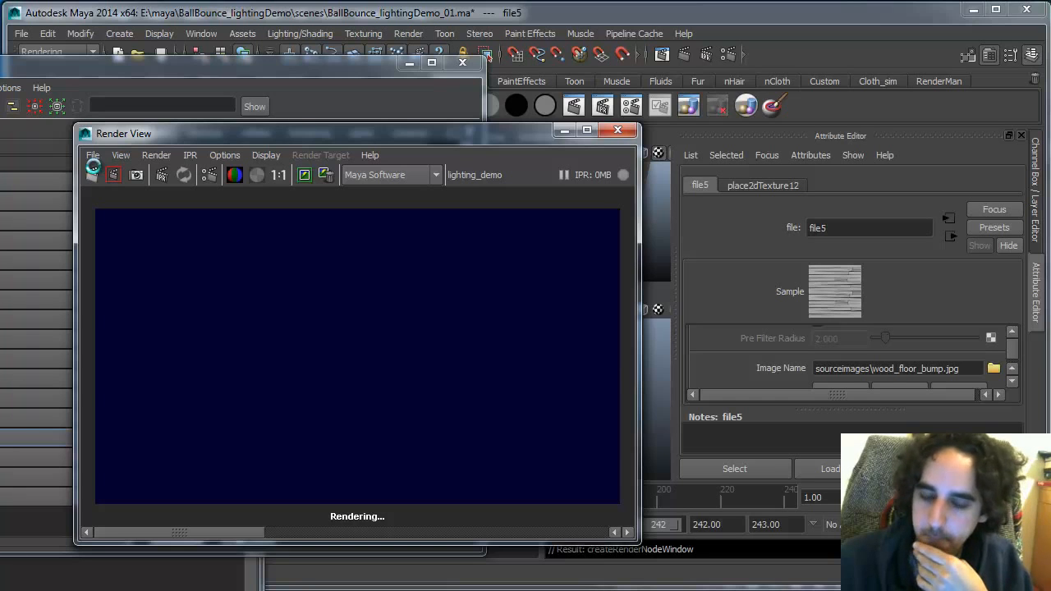
pyautogui.click(304, 174)
pyautogui.moveTo(142, 532); pyautogui.dragTo(339, 525)
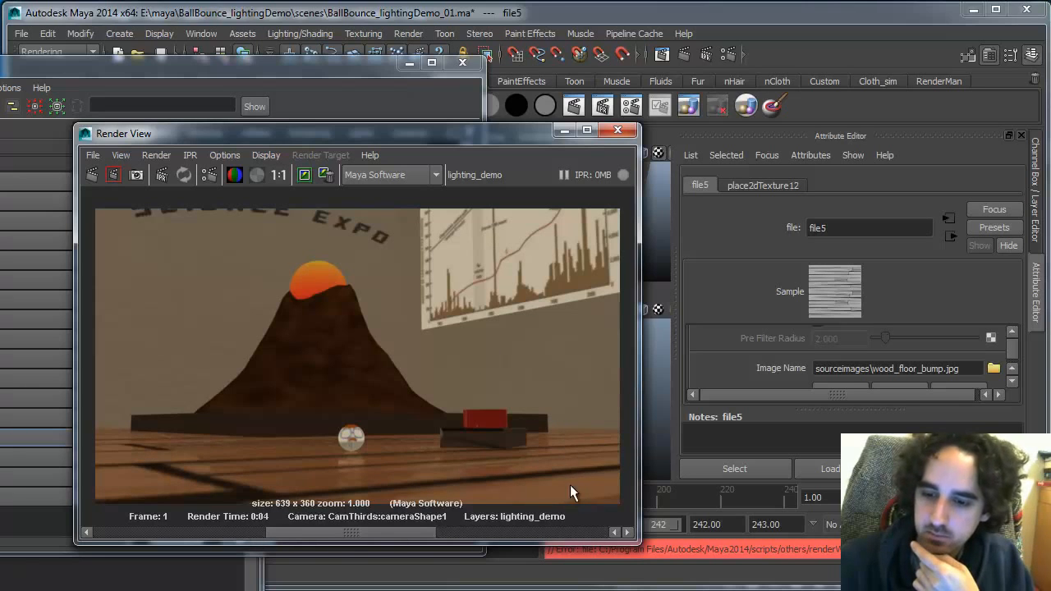
pyautogui.moveTo(516, 135); pyautogui.dragTo(436, 534)
# Slide the ramp's color entries down toward the bottom of the gradient, re-rendering the frame to compare
pyautogui.click(318, 480)
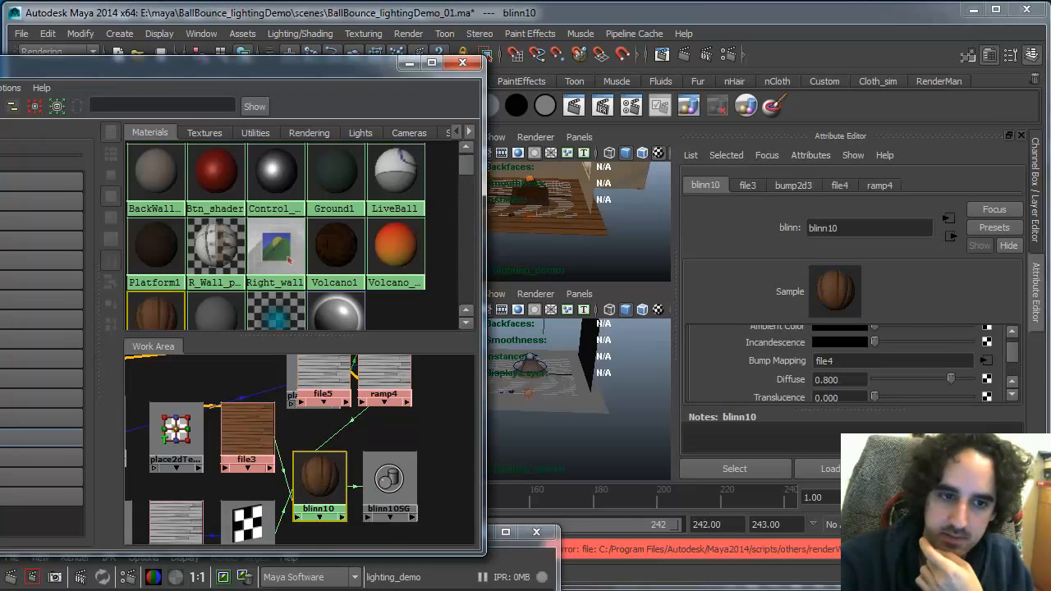
pyautogui.click(5, 106)
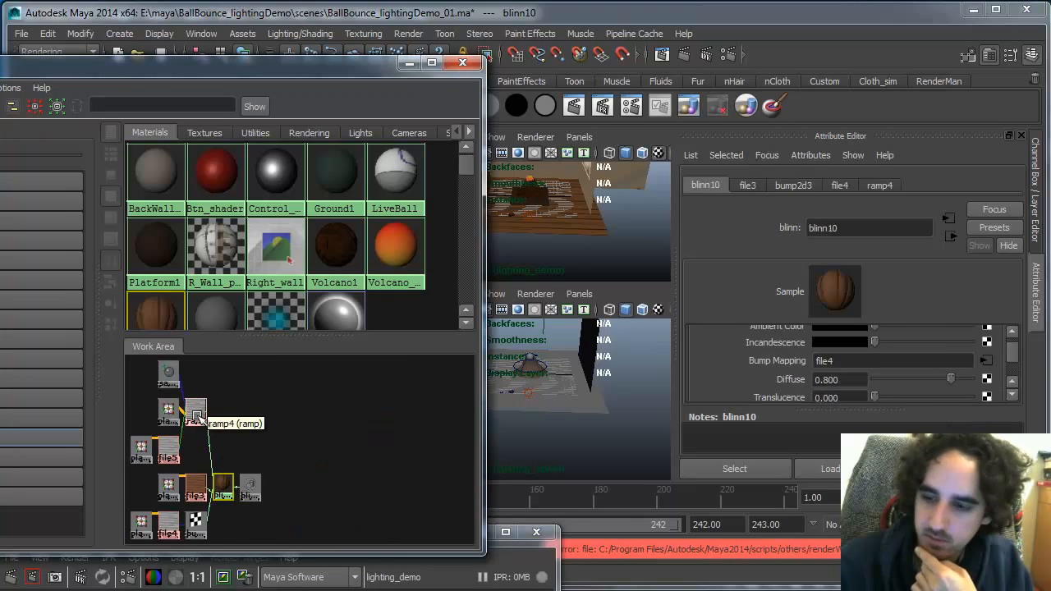
pyautogui.scroll(-5, 1012, 365)
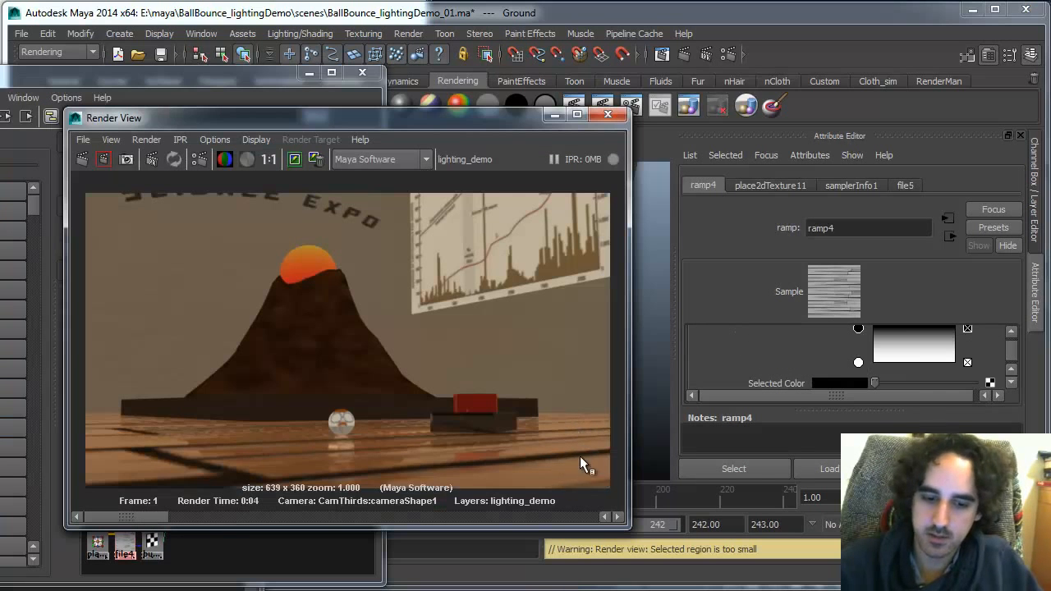
pyautogui.moveTo(858, 329); pyautogui.dragTo(858, 341)
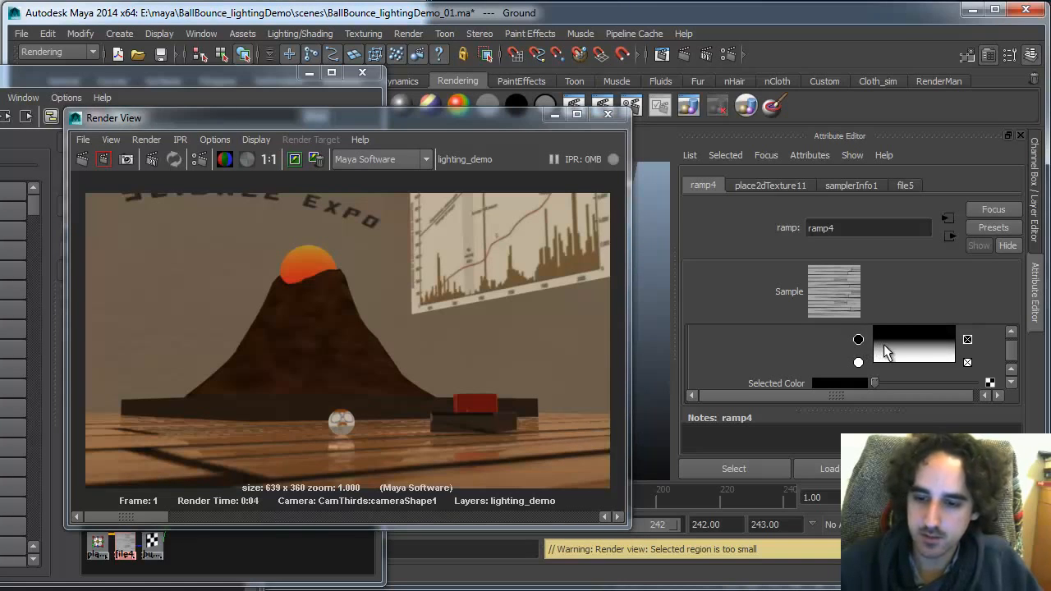
pyautogui.click(84, 158)
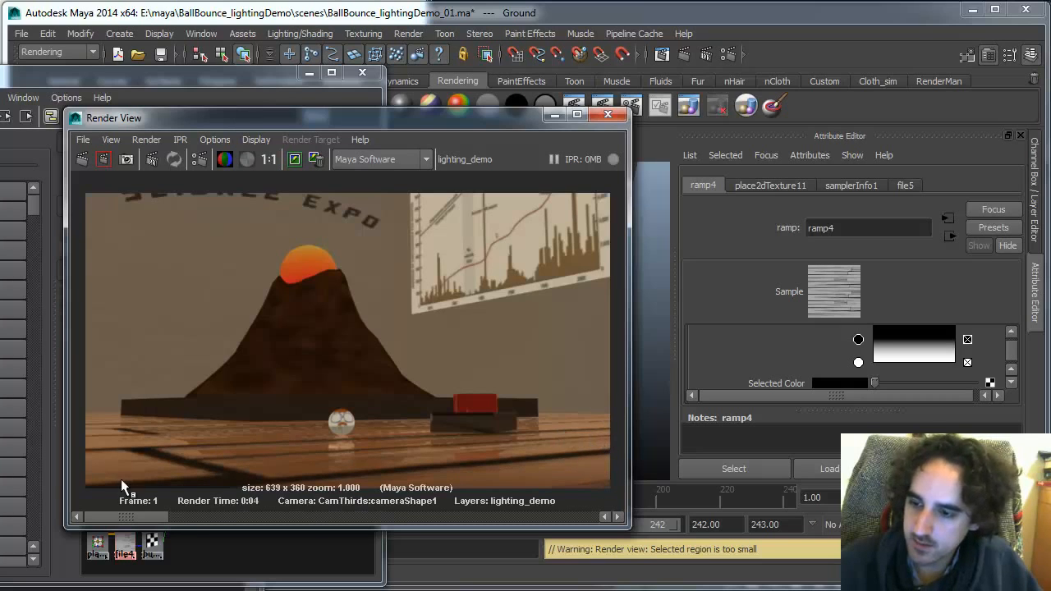
pyautogui.click(295, 158)
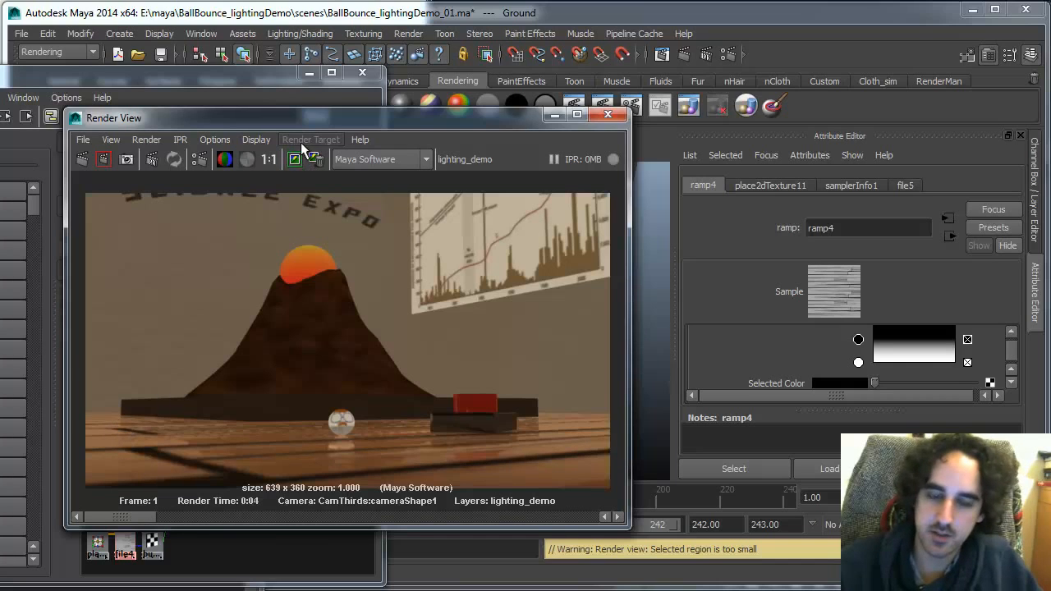
pyautogui.moveTo(858, 339); pyautogui.dragTo(861, 353)
pyautogui.click(858, 350)
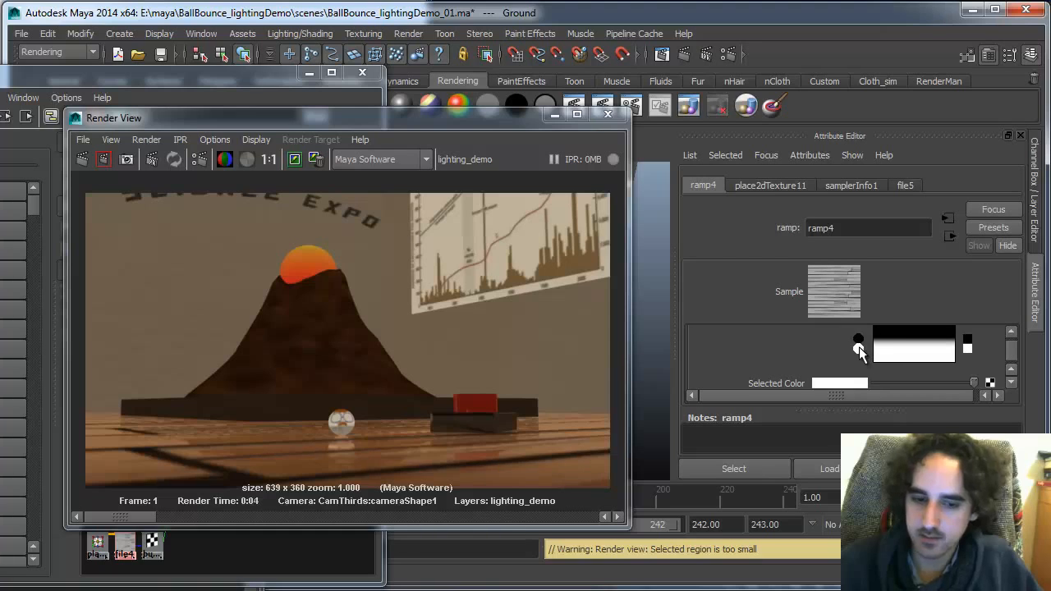
pyautogui.click(81, 160)
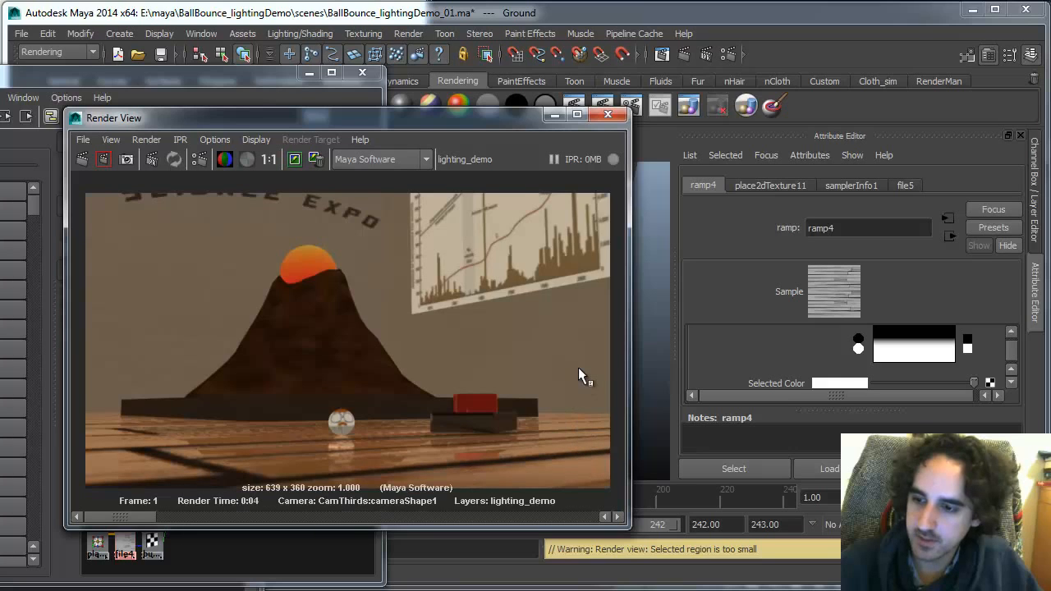
pyautogui.moveTo(855, 349)
pyautogui.mouseDown()
pyautogui.moveTo(857, 362)
pyautogui.moveTo(859, 352)
pyautogui.mouseUp()
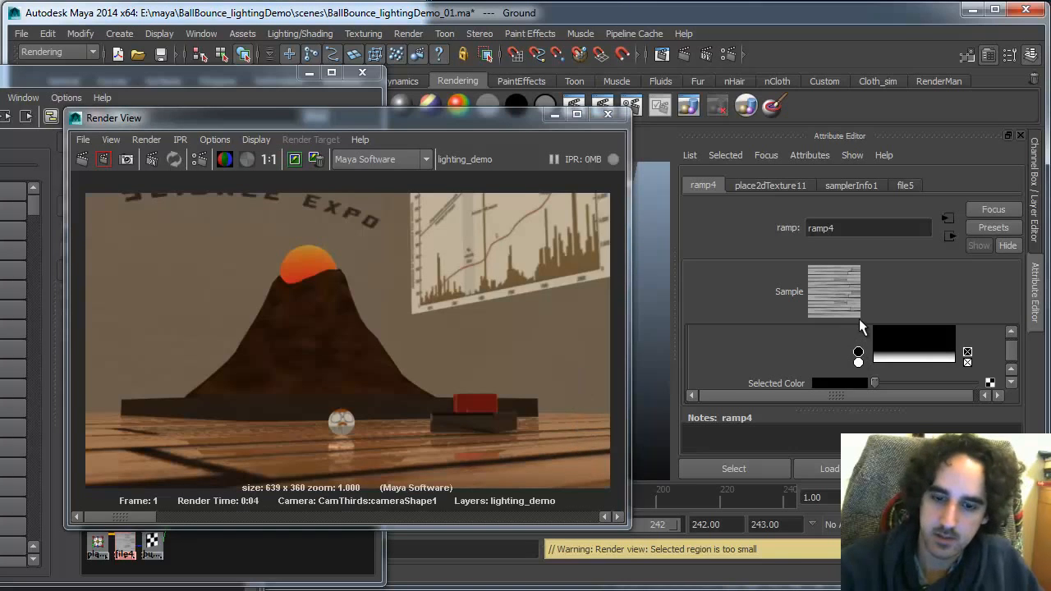
# Re-render the frame, nudge the ramp's white bottom entry slightly upward, and render the frame again
pyautogui.click(81, 160)
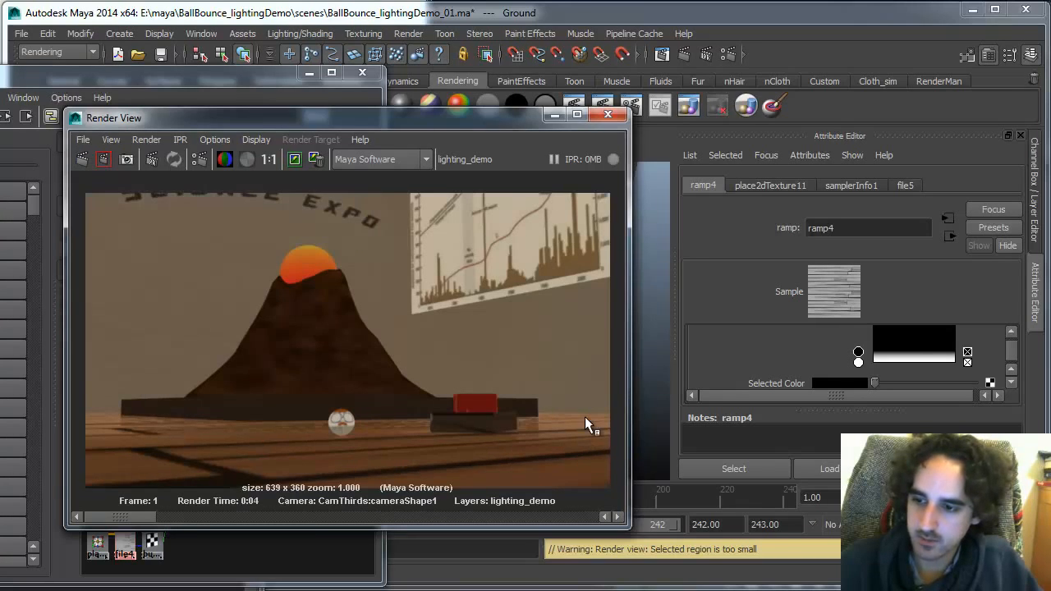
pyautogui.moveTo(858, 355); pyautogui.dragTo(858, 343)
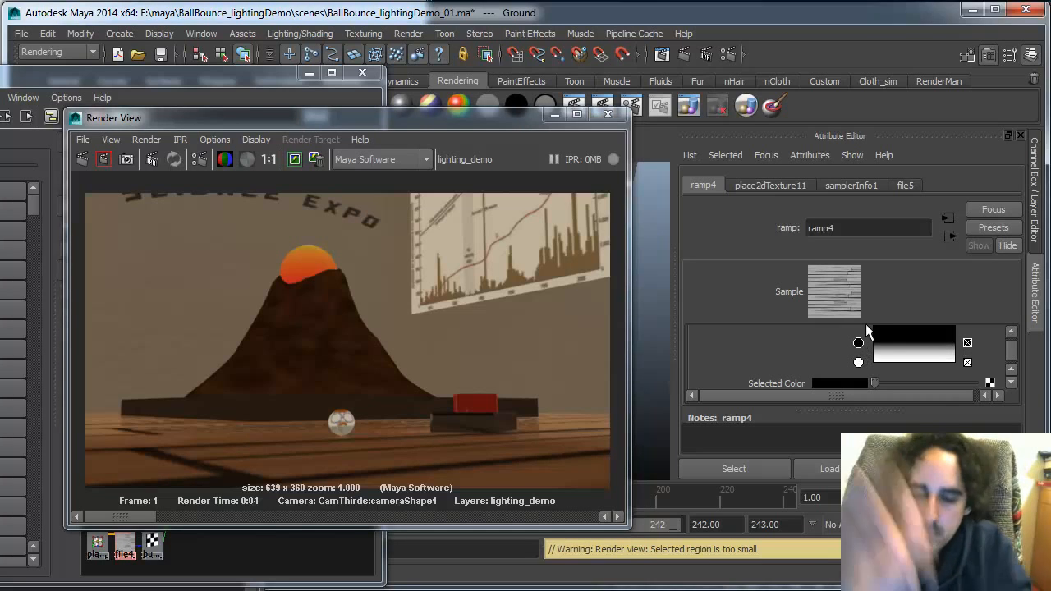
pyautogui.click(84, 160)
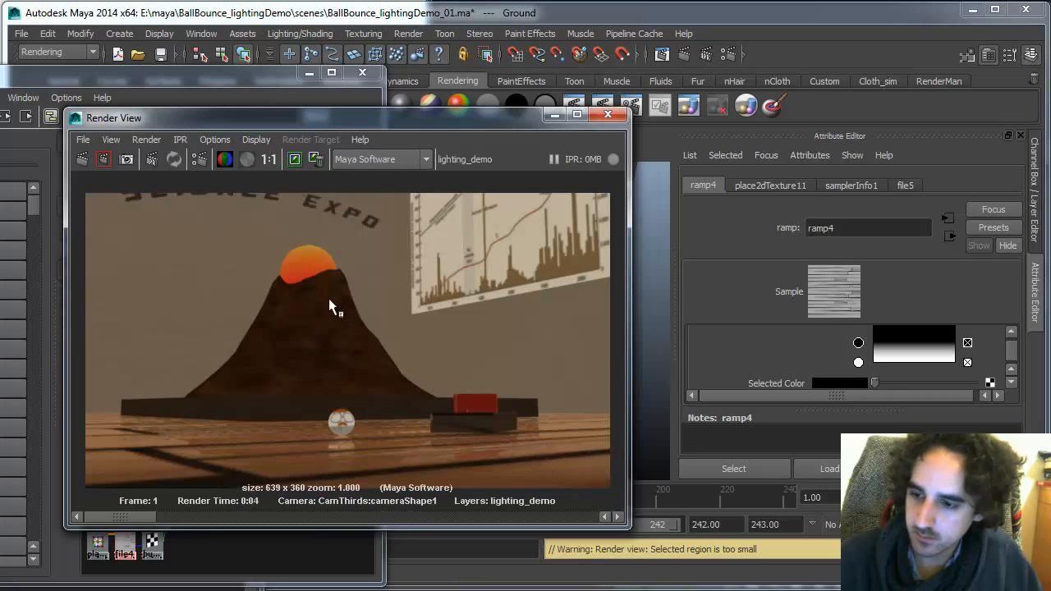
# Keep the current render in the Render View and scroll through the stored images to compare them
pyautogui.click(294, 160)
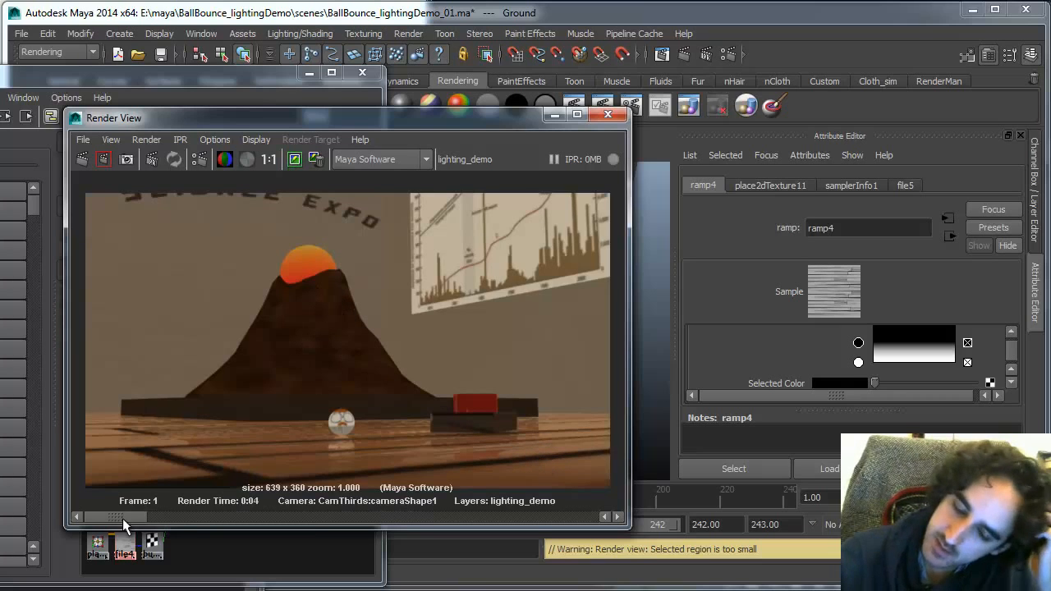
pyautogui.moveTo(122, 518); pyautogui.dragTo(434, 513)
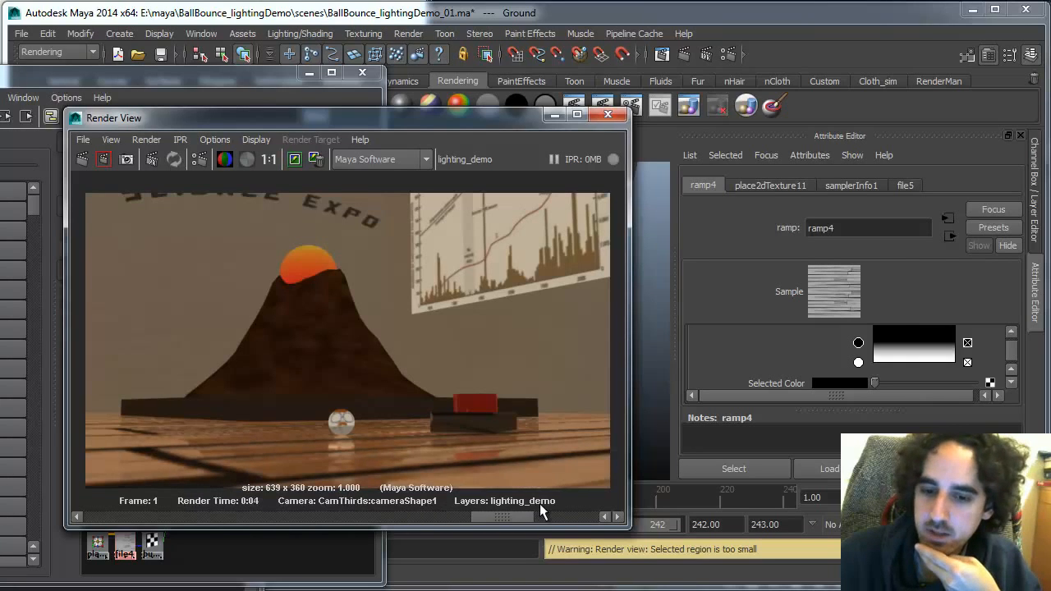
pyautogui.moveTo(539, 507); pyautogui.dragTo(458, 505)
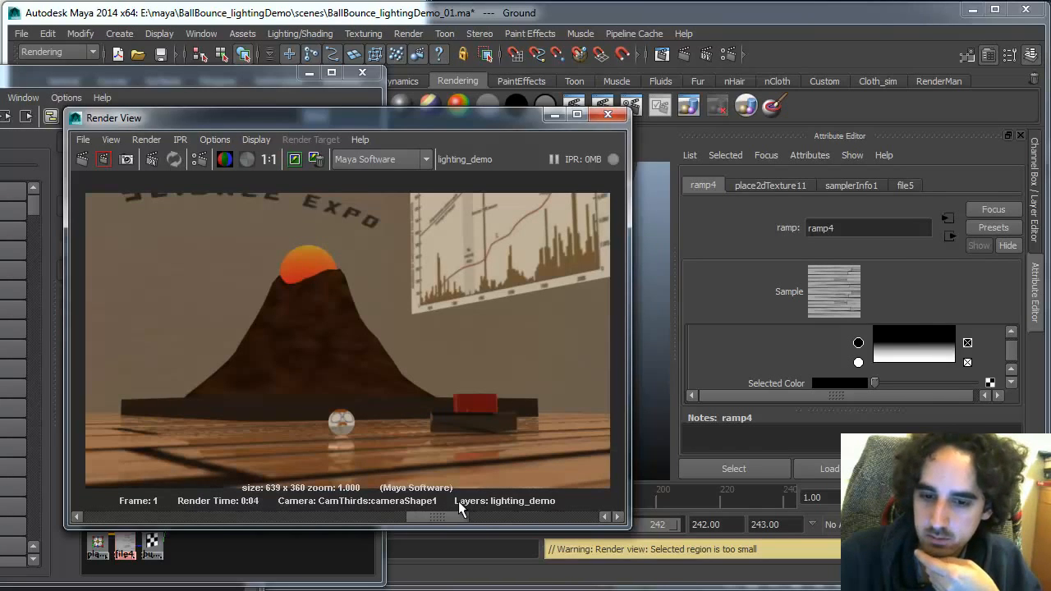
# Remove several stored images from the Render View's image history
pyautogui.click(317, 160)
pyautogui.click(316, 161)
pyautogui.click(315, 161)
pyautogui.click(315, 160)
pyautogui.click(314, 163)
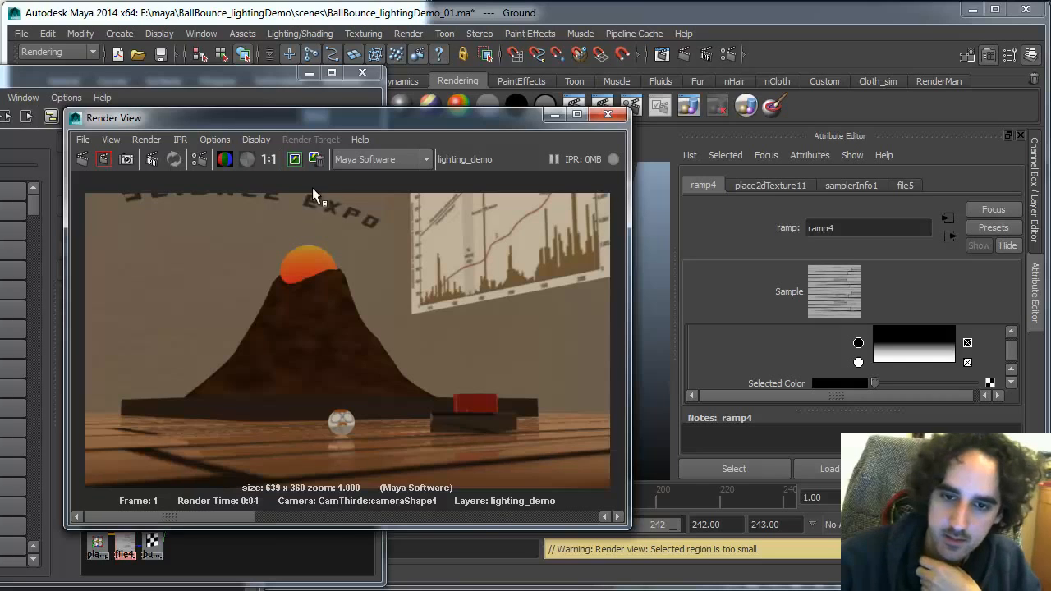
# Scroll back and forth through the remaining stored renders to compare the floor's specular results
pyautogui.moveTo(206, 515); pyautogui.dragTo(559, 513)
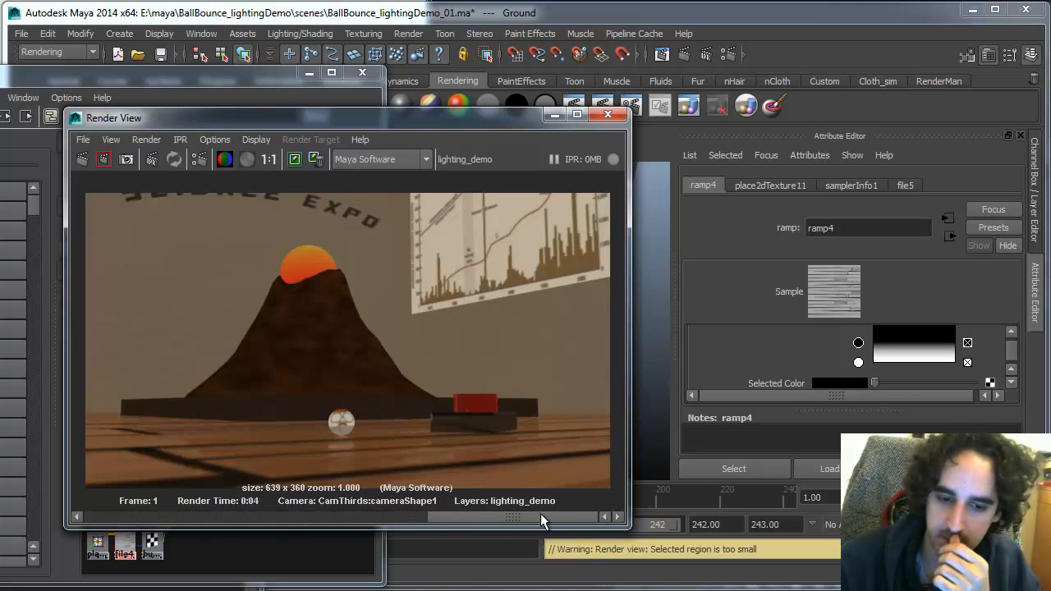
pyautogui.click(331, 162)
pyautogui.moveTo(515, 515); pyautogui.dragTo(285, 514)
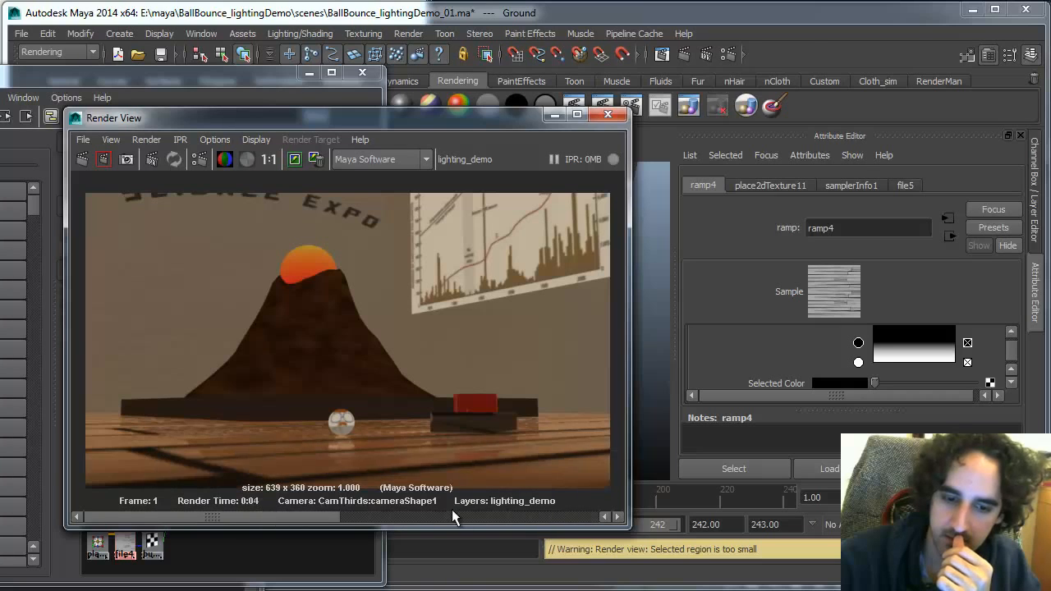
pyautogui.moveTo(453, 510); pyautogui.dragTo(239, 518)
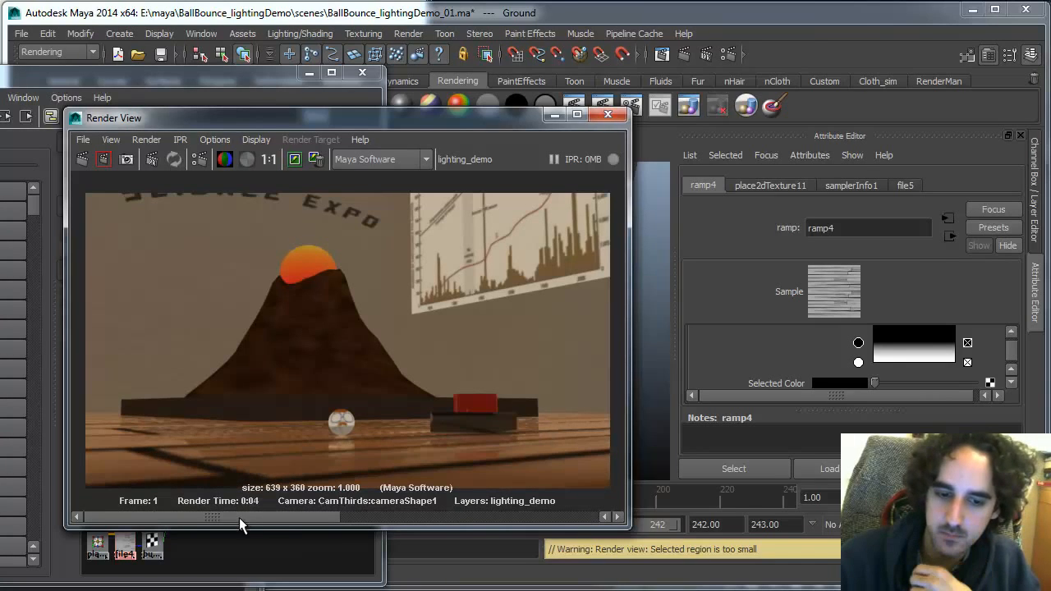
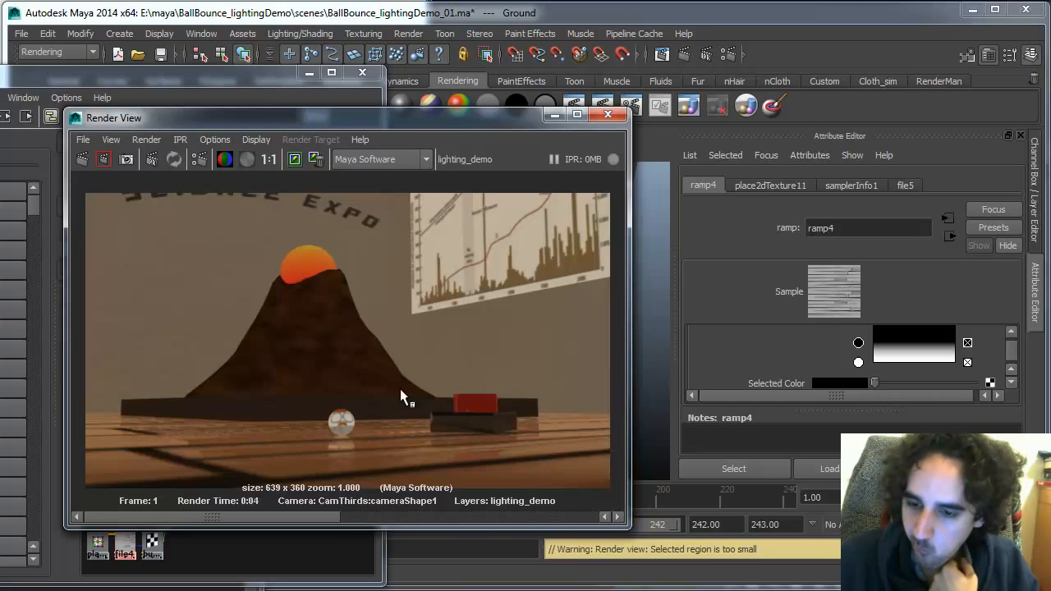
# Switch to Photoshop and resize the wooden_bump image to 2048 by 2048 pixels
pyautogui.moveTo(504, 123); pyautogui.dragTo(468, 141)
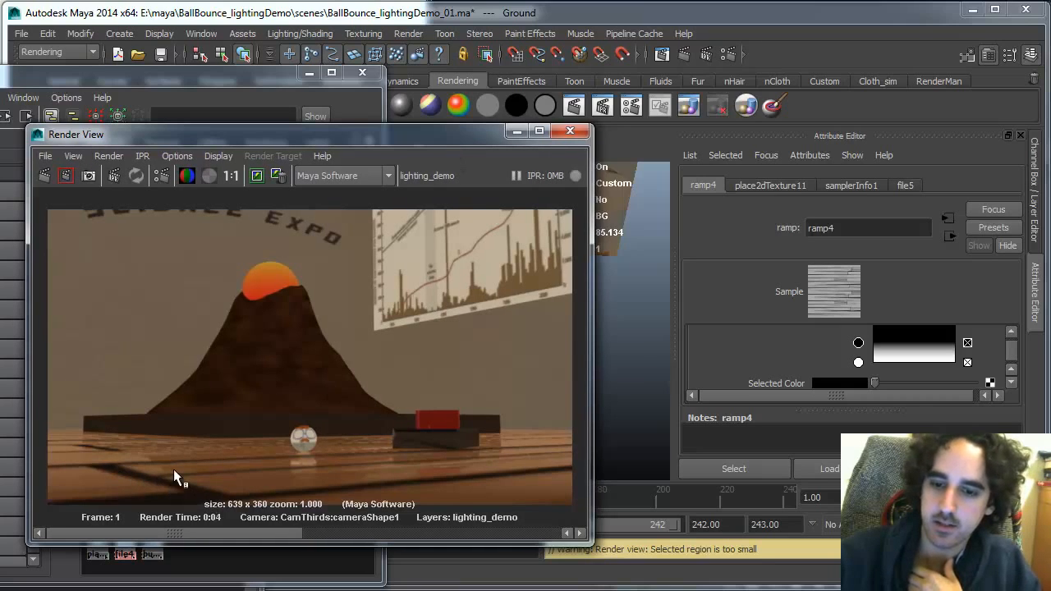
pyautogui.hotkey('alt', 'Tab')
pyautogui.hotkey('alt', 'Tab')
pyautogui.hotkey('alt', 'Tab')
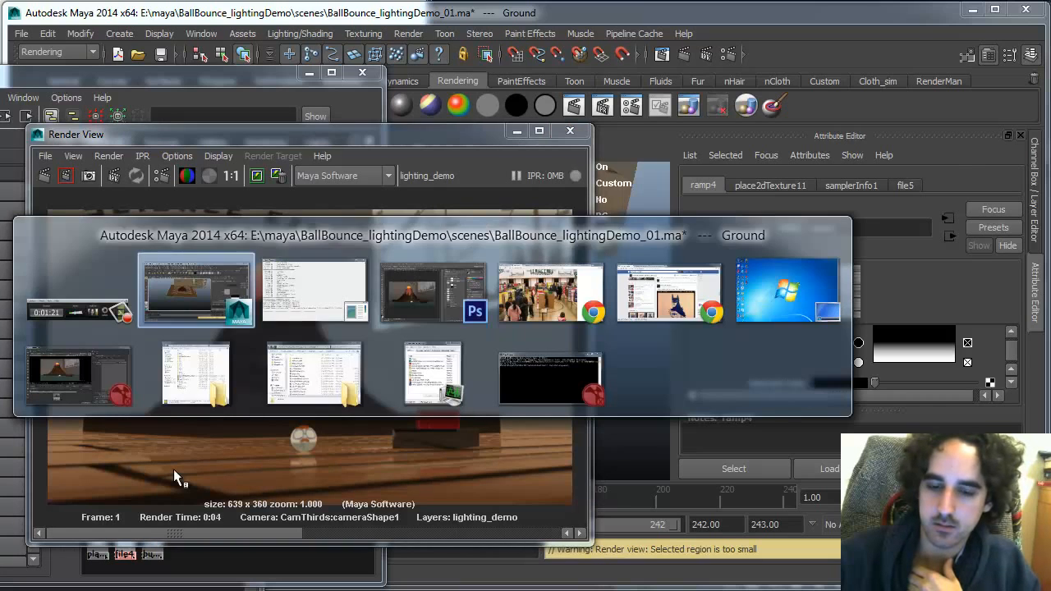
pyautogui.hotkey('ctrl', 'Tab')
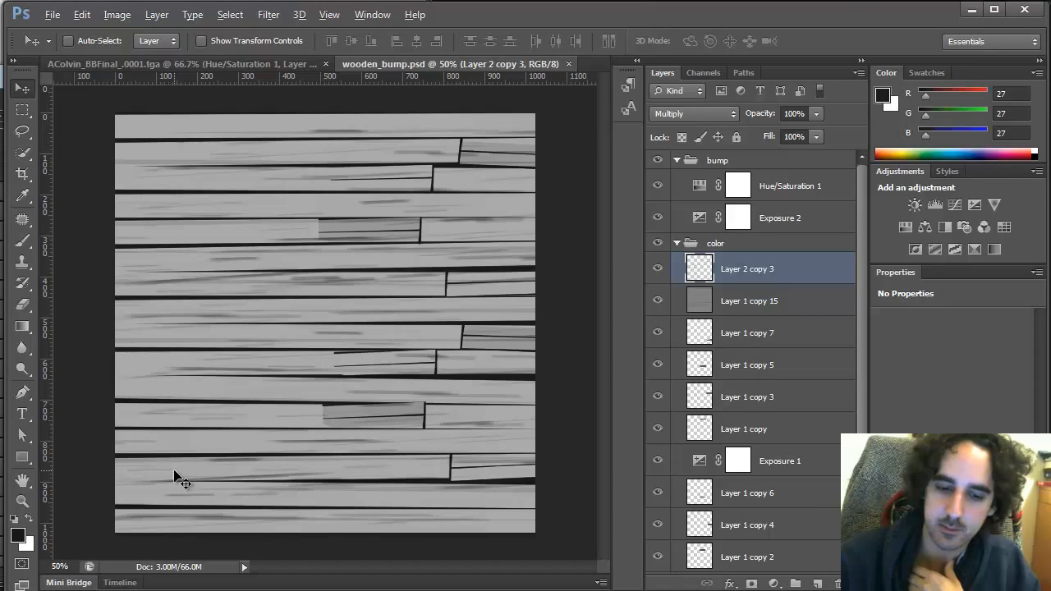
pyautogui.hotkey('alt', 'Tab')
pyautogui.hotkey('alt', 'Tab')
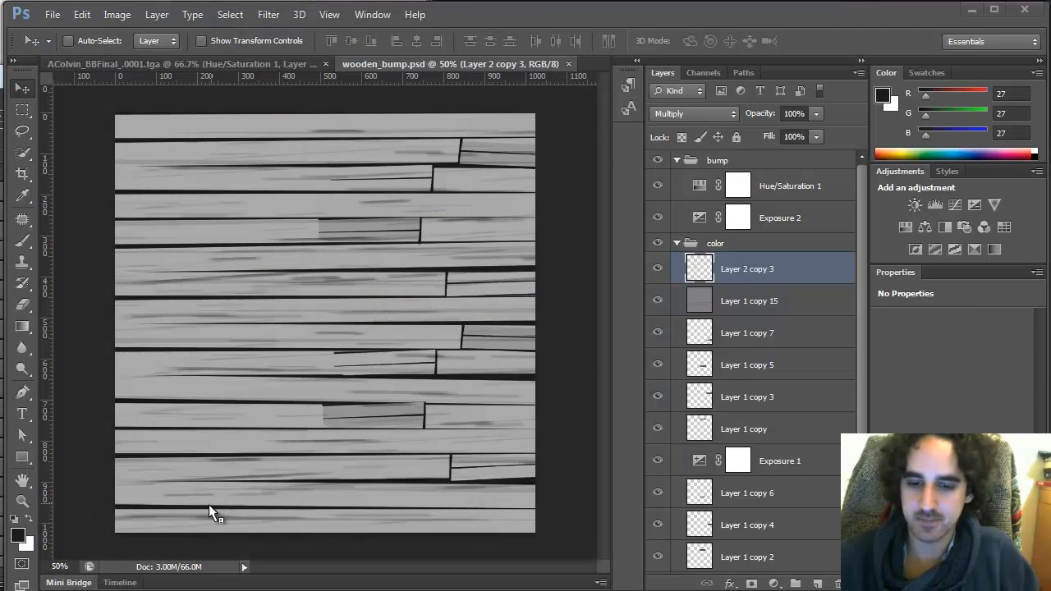
pyautogui.hotkey('alt', 'Tab')
pyautogui.hotkey('alt', 'Tab')
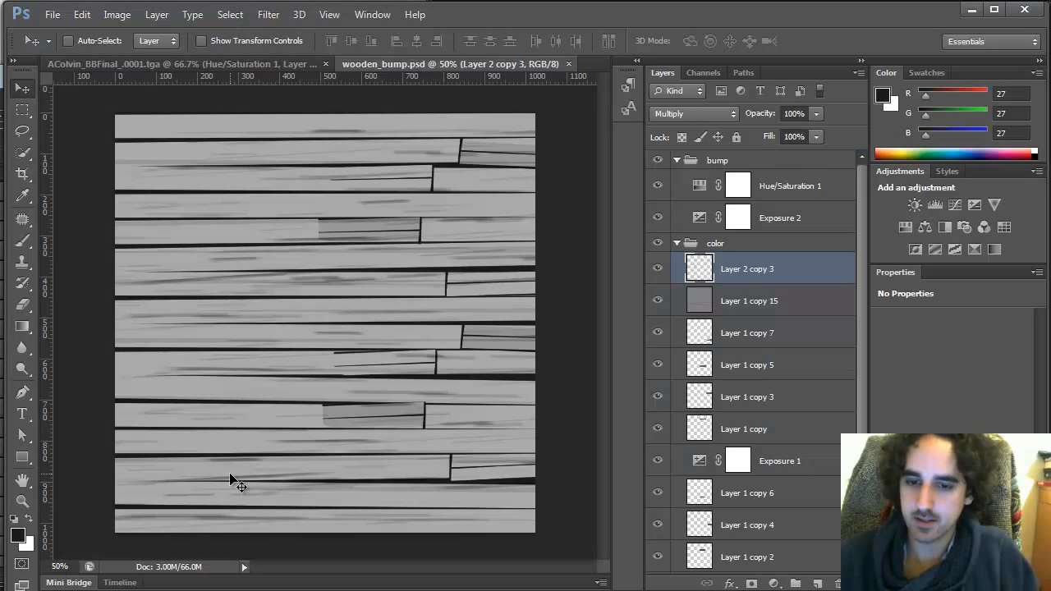
pyautogui.hotkey('ctrl', 'alt', 'i')
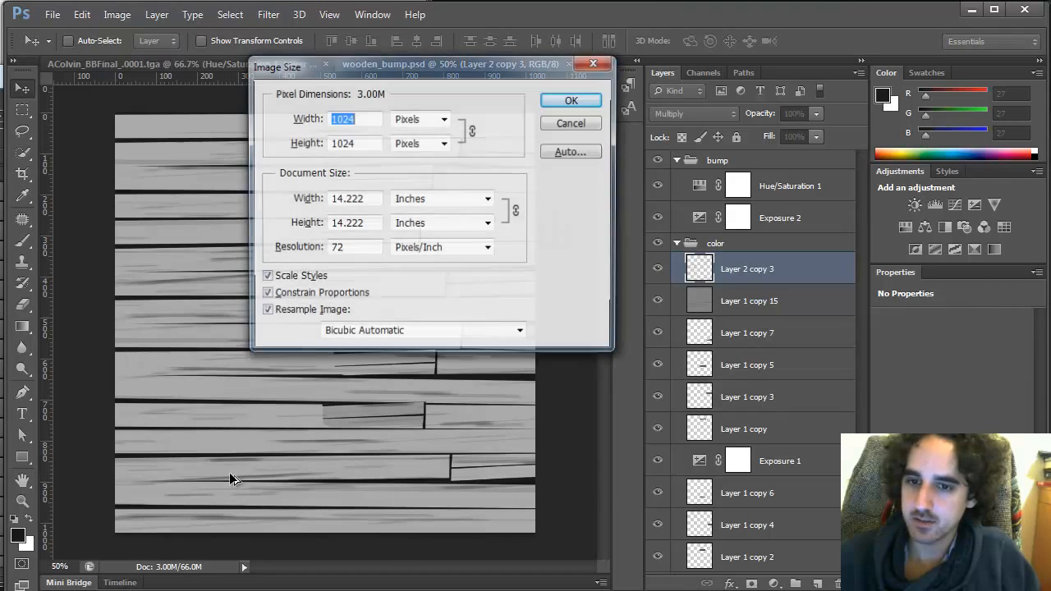
pyautogui.write('203')
pyautogui.press('BackSpace')
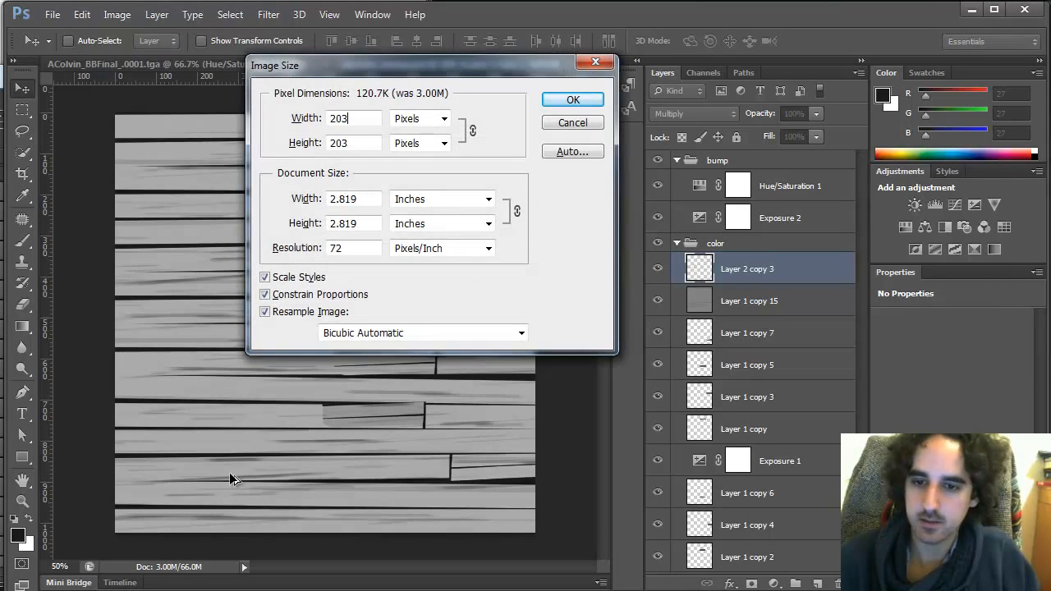
pyautogui.write('48')
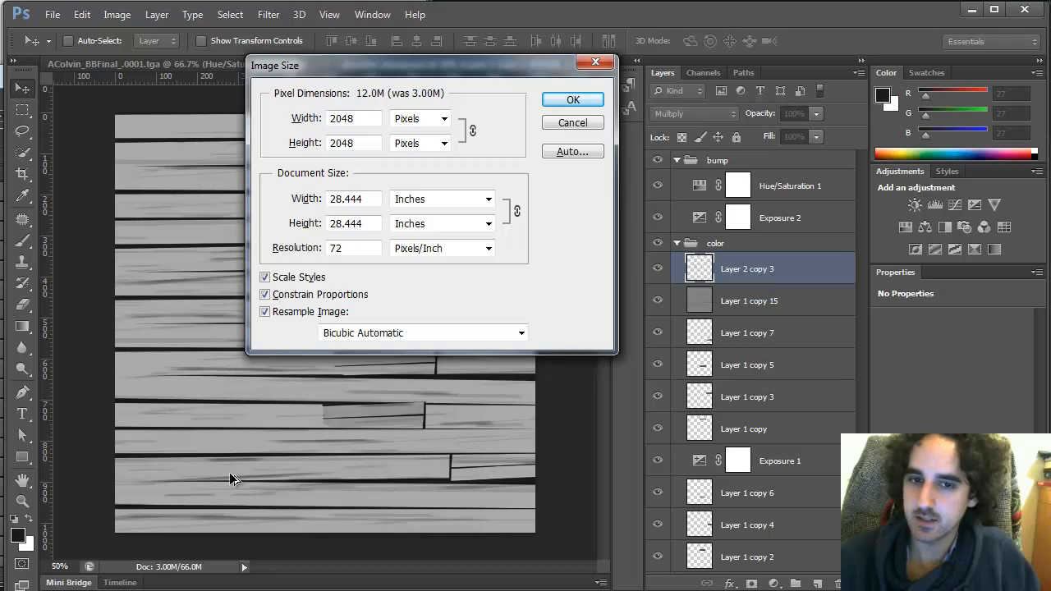
pyautogui.press('Return')
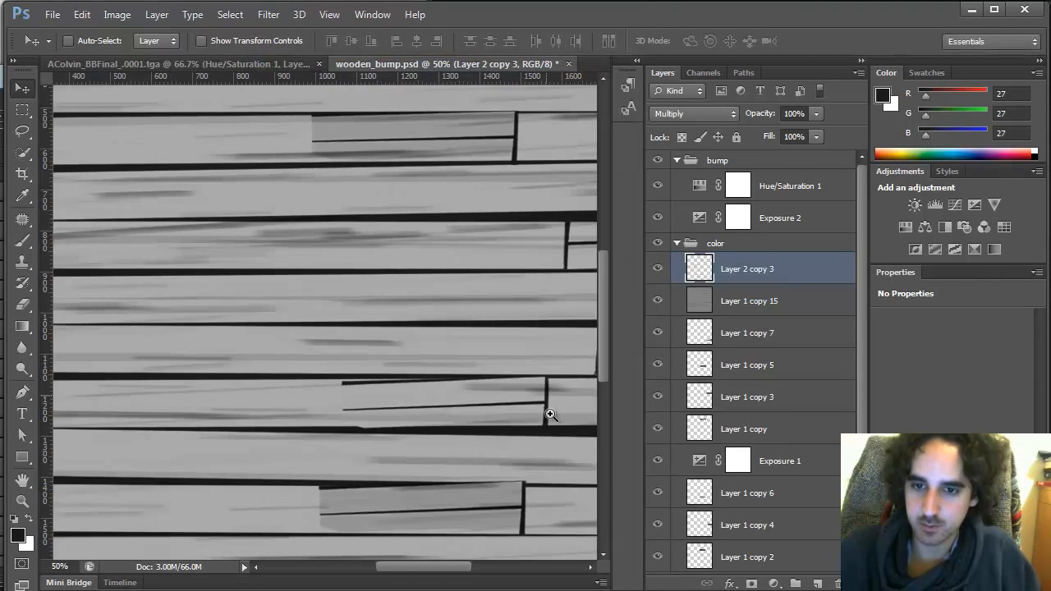
# Zoom in and out across the resized texture to inspect the plank detail, glancing back at the Maya render
pyautogui.press('z')
pyautogui.keyDown('alt'); pyautogui.click(548, 437); pyautogui.keyUp('alt')
pyautogui.keyDown('alt'); pyautogui.click(546, 435); pyautogui.keyUp('alt')
pyautogui.keyDown('alt'); pyautogui.click(525, 403); pyautogui.keyUp('alt')
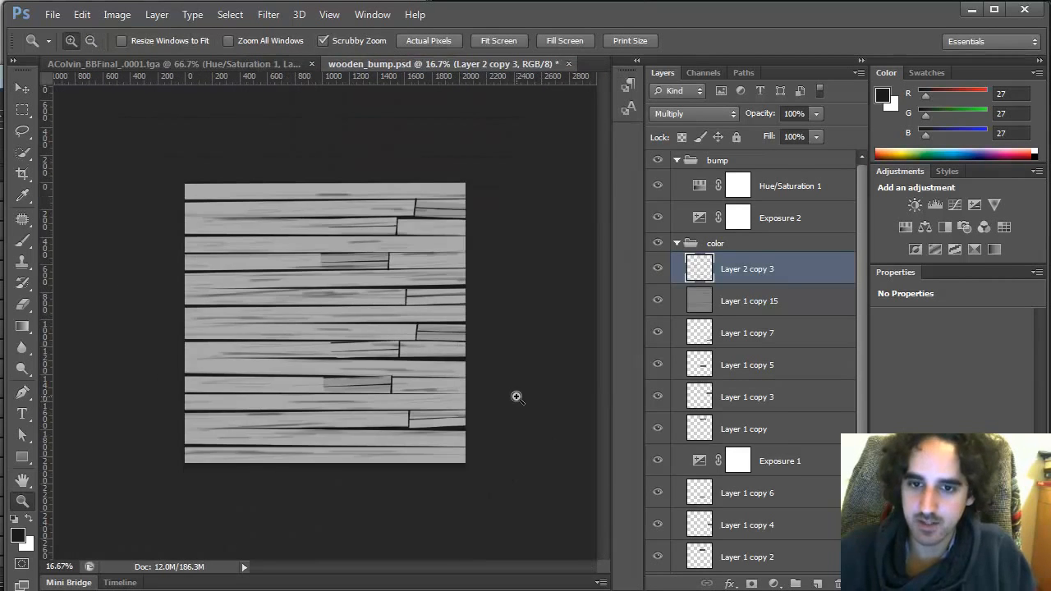
pyautogui.click(416, 319)
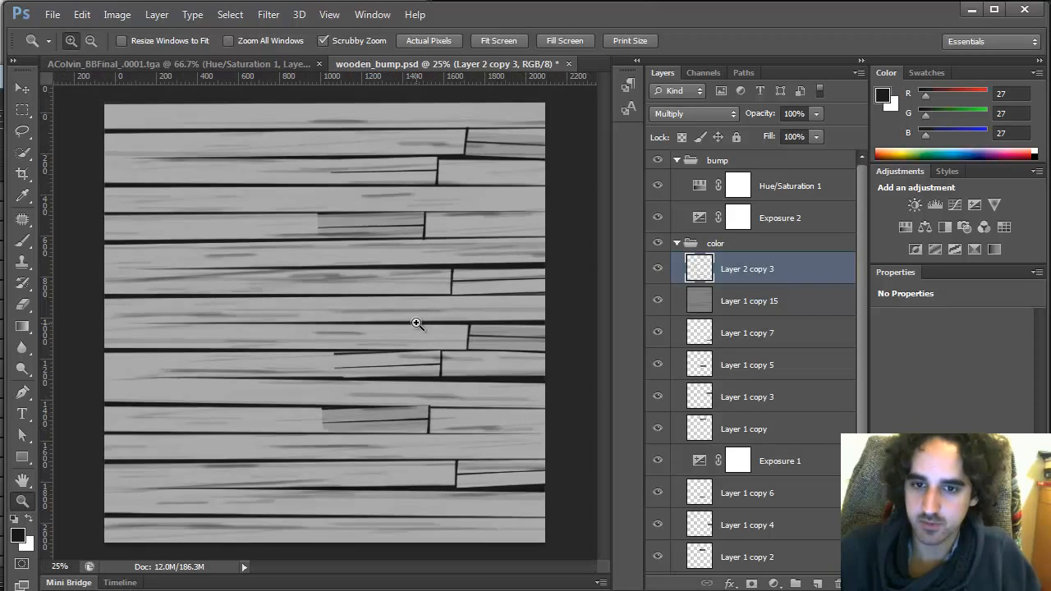
pyautogui.click(416, 320)
pyautogui.keyDown('alt'); pyautogui.click(416, 321); pyautogui.keyUp('alt')
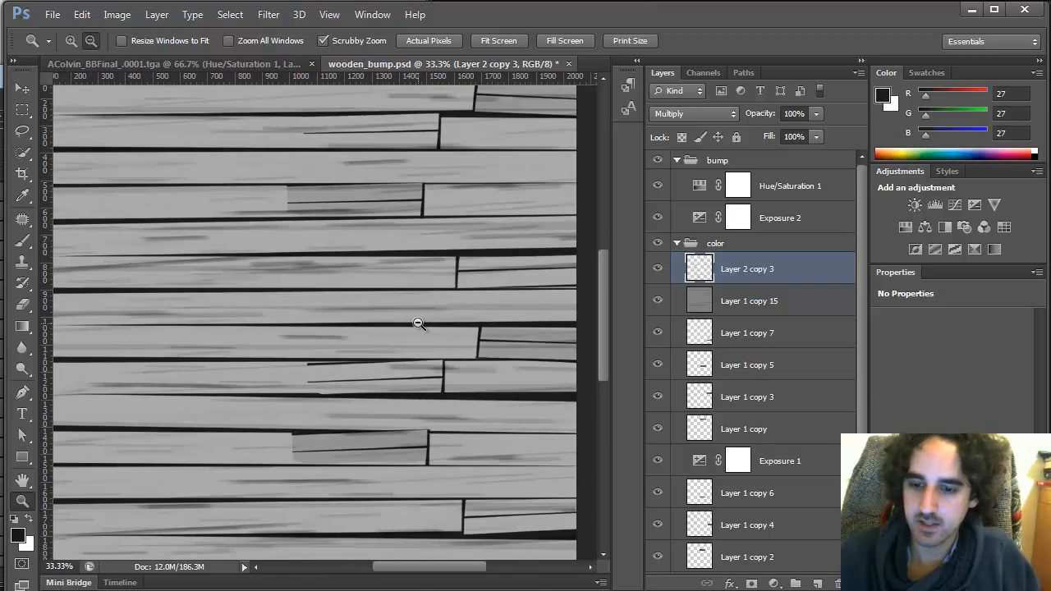
pyautogui.moveTo(420, 377); pyautogui.dragTo(414, 367)
pyautogui.keyDown('alt'); pyautogui.click(415, 367); pyautogui.keyUp('alt')
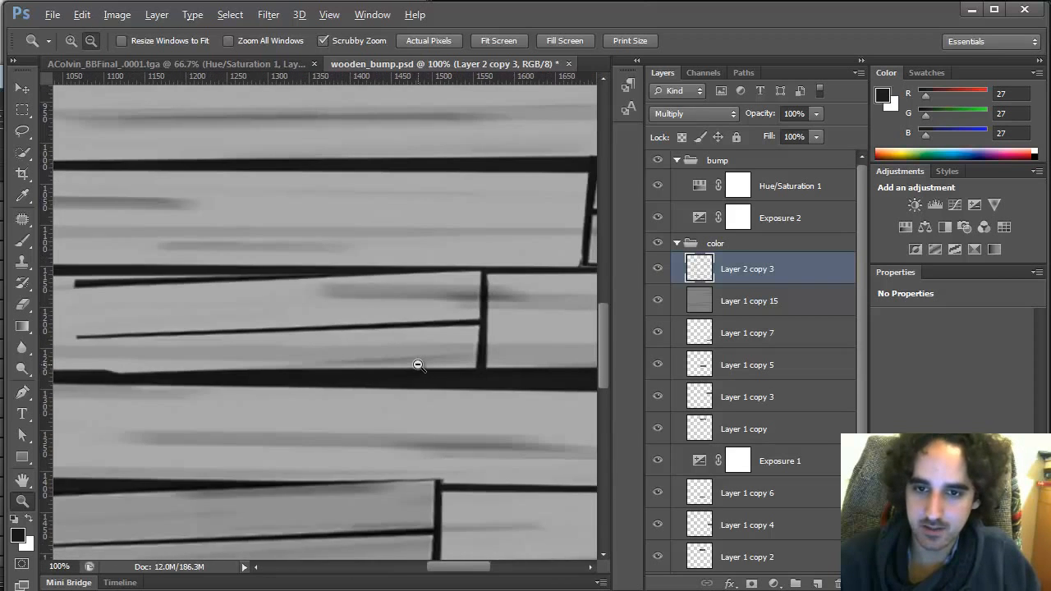
pyautogui.keyDown('alt'); pyautogui.click(418, 366); pyautogui.keyUp('alt')
pyautogui.keyDown('alt'); pyautogui.click(417, 362); pyautogui.keyUp('alt')
pyautogui.hotkey('alt', 'Tab')
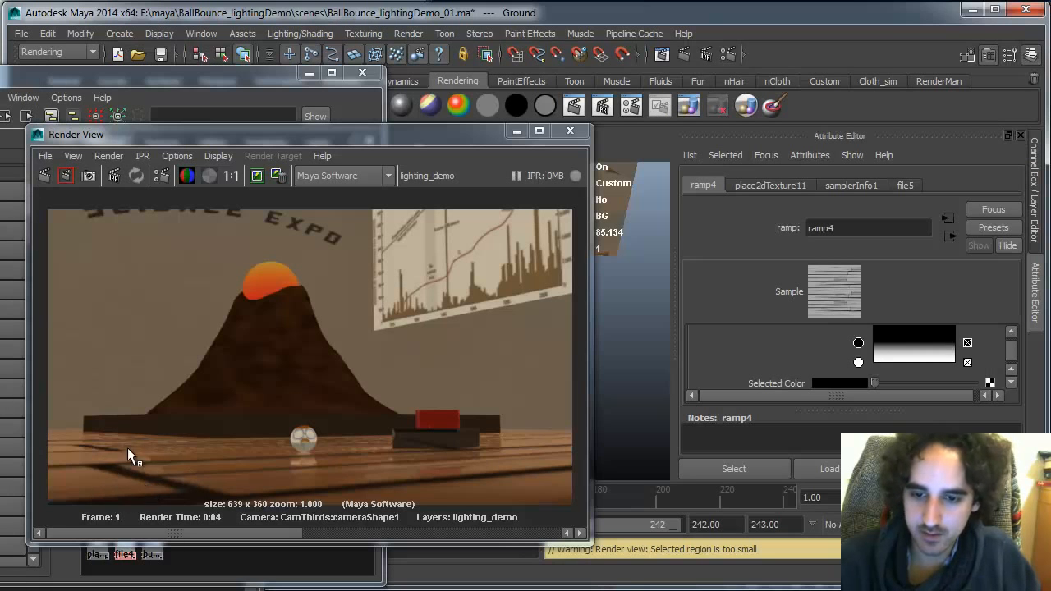
pyautogui.hotkey('alt', 'Tab')
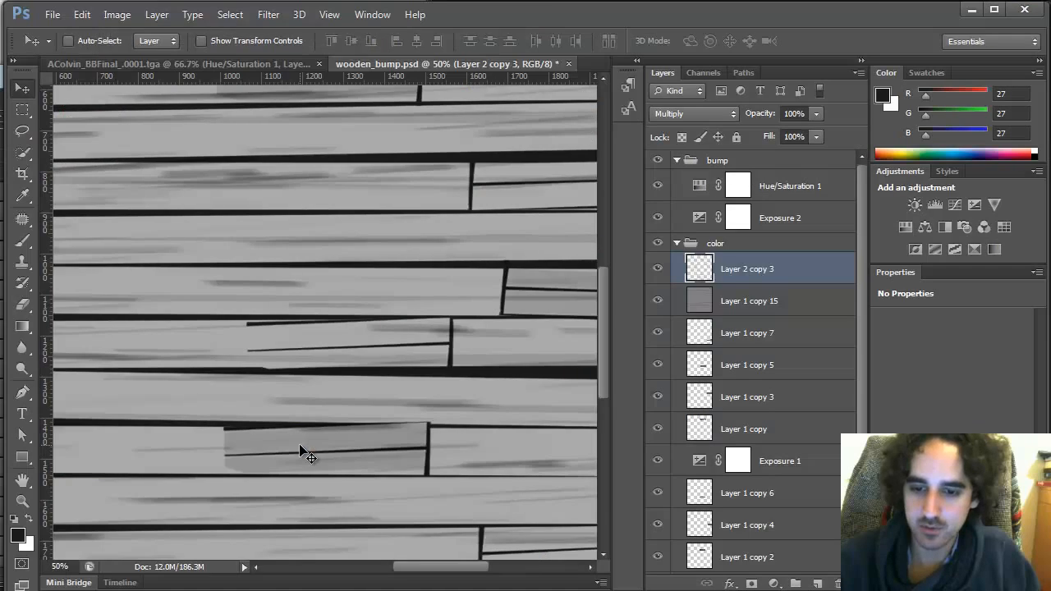
pyautogui.press('z')
pyautogui.keyDown('alt'); pyautogui.click(532, 276); pyautogui.keyUp('alt')
pyautogui.keyDown('alt'); pyautogui.click(533, 276); pyautogui.keyUp('alt')
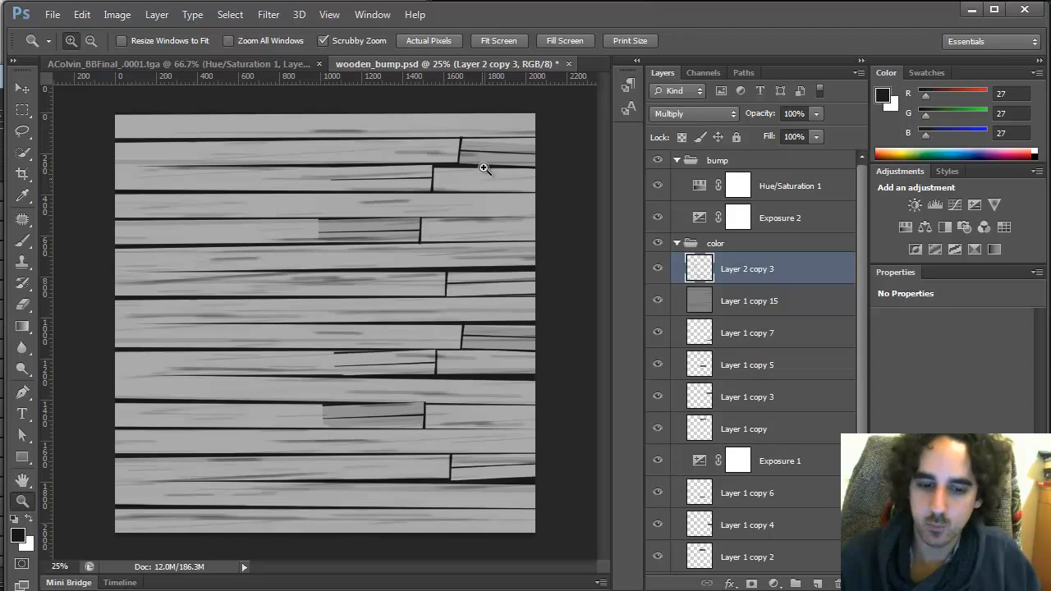
pyautogui.hotkey('alt', 'Tab')
pyautogui.hotkey('alt', 'Tab')
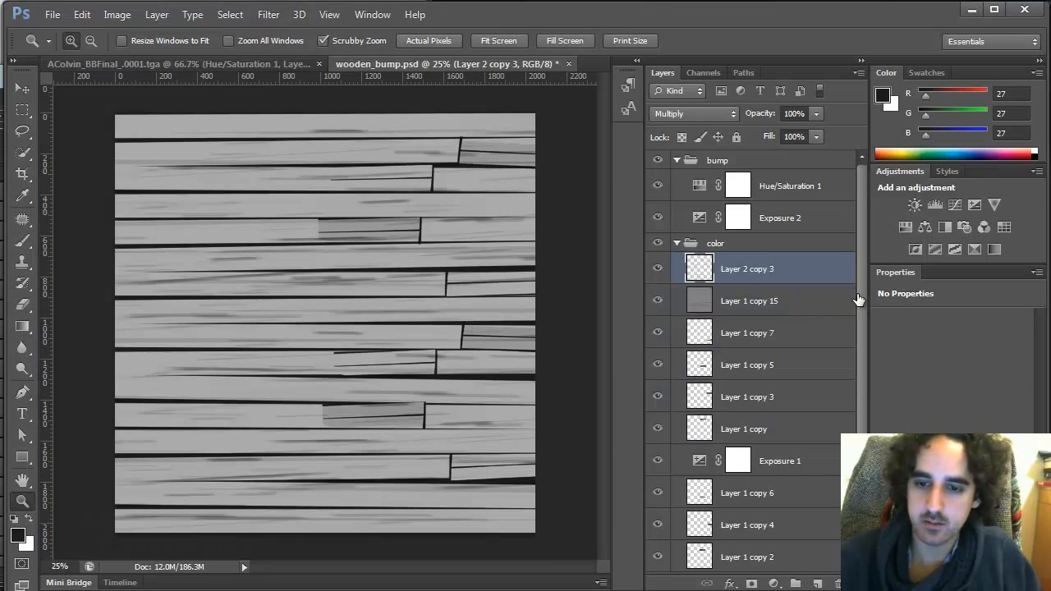
# Hide the bump group so the coloured wood layers show
pyautogui.click(657, 160)
pyautogui.click(677, 243)
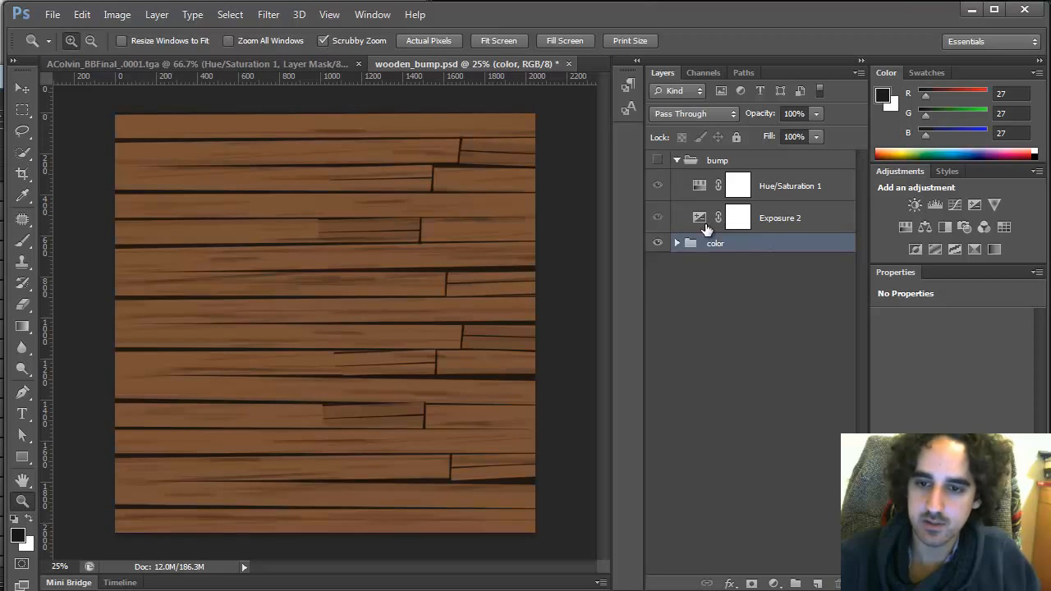
pyautogui.click(677, 243)
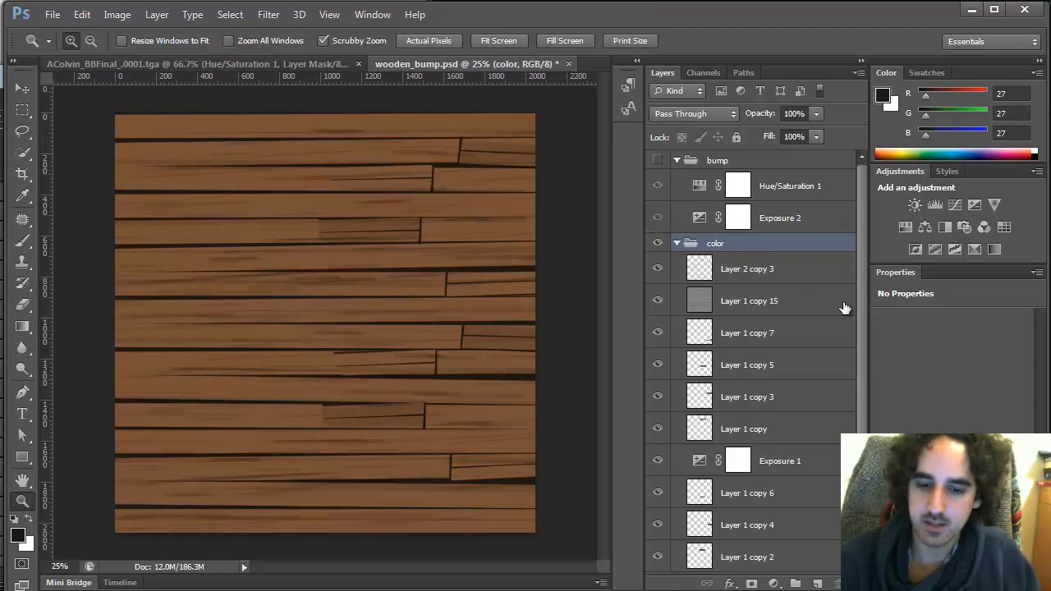
# Select the layers from Layer 1 copy 6 down to Layer 1 and duplicate them
pyautogui.scroll(-3, 861, 368)
pyautogui.click(777, 398)
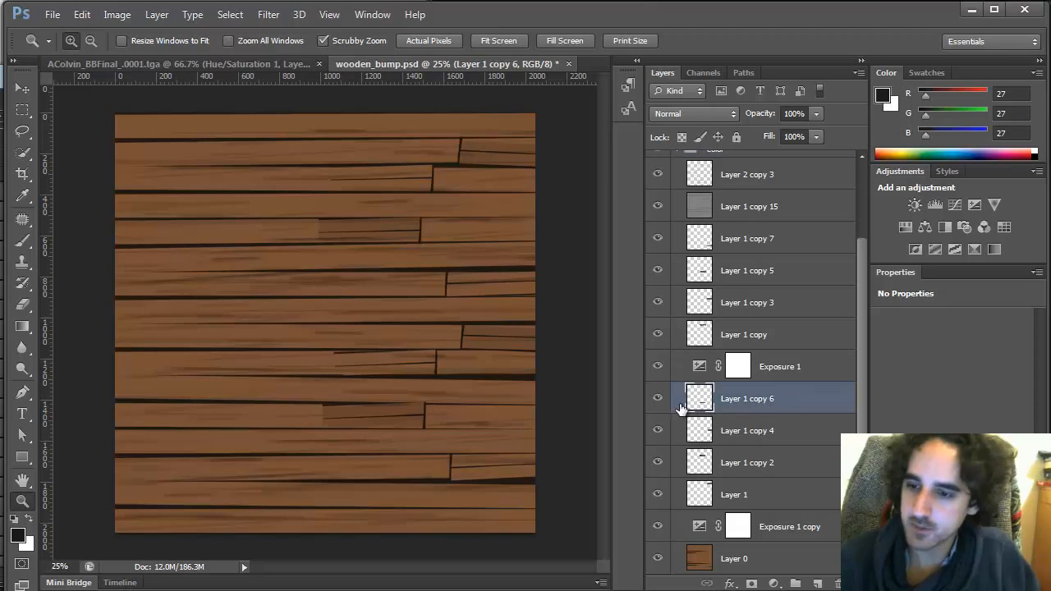
pyautogui.keyDown('shift'); pyautogui.click(792, 502); pyautogui.keyUp('shift')
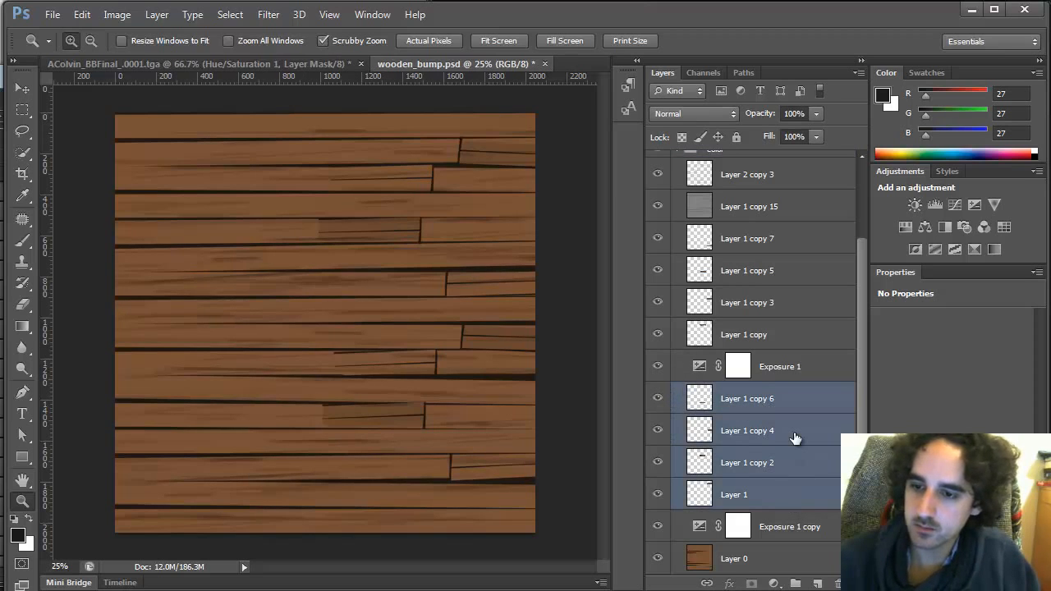
pyautogui.rightClick(762, 397)
pyautogui.click(825, 216)
pyautogui.press('Return')
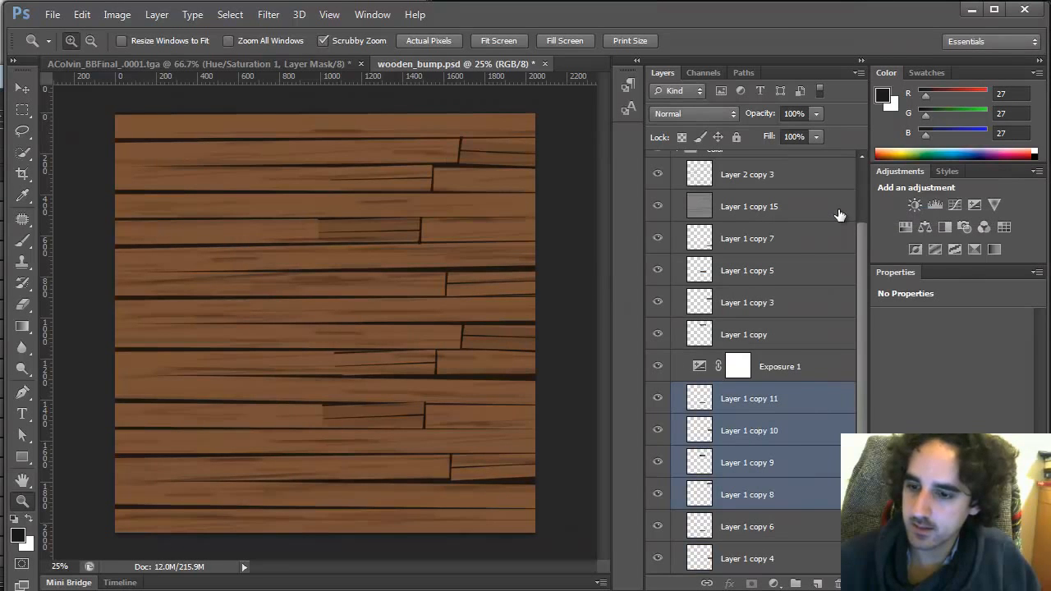
# Free-transform the duplicated layers, scaling them to about 45% and moving them toward the texture's right edge
pyautogui.hotkey('ctrl', 't')
pyautogui.keyDown('shift'); pyautogui.moveTo(564, 539); pyautogui.dragTo(403, 326); pyautogui.keyUp('shift')
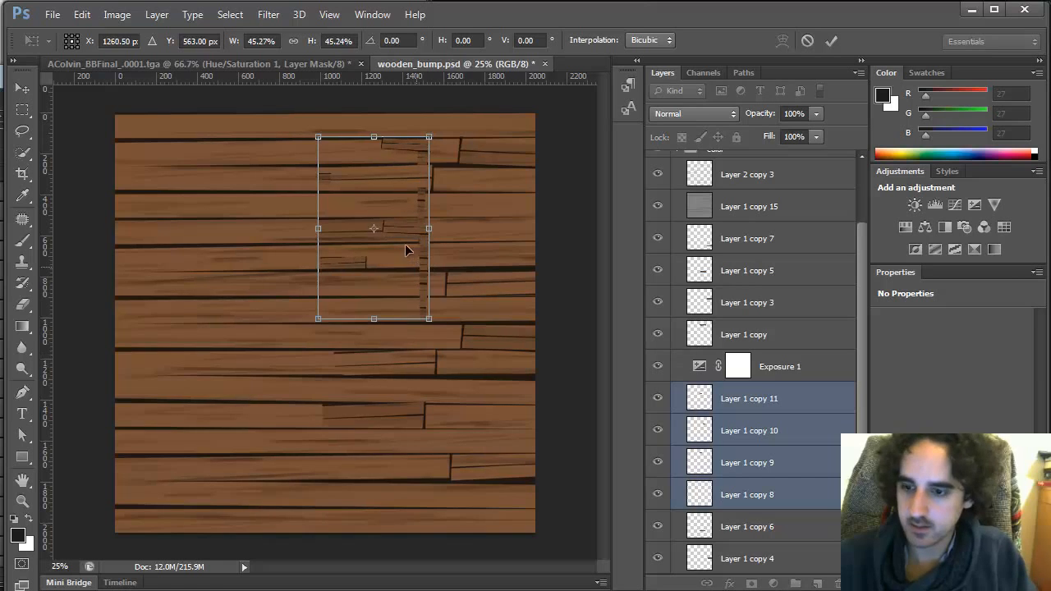
pyautogui.moveTo(406, 249); pyautogui.dragTo(520, 250)
pyautogui.press('Return')
# Zoom in and pan along the texture's right edge to inspect the placed plank lines
pyautogui.press('z')
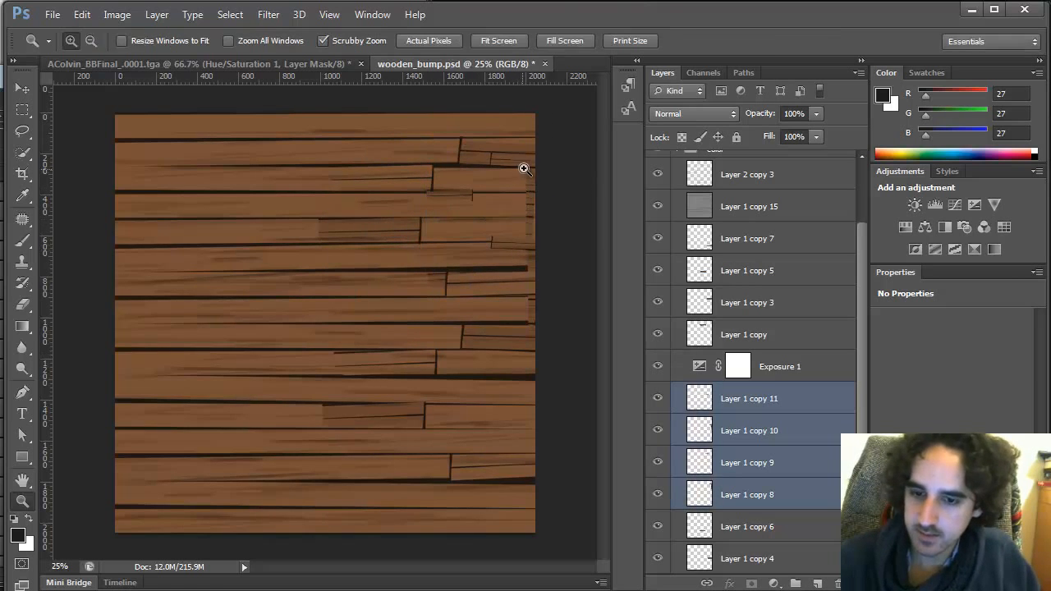
pyautogui.click(523, 166)
pyautogui.click(527, 161)
pyautogui.press('Tab')
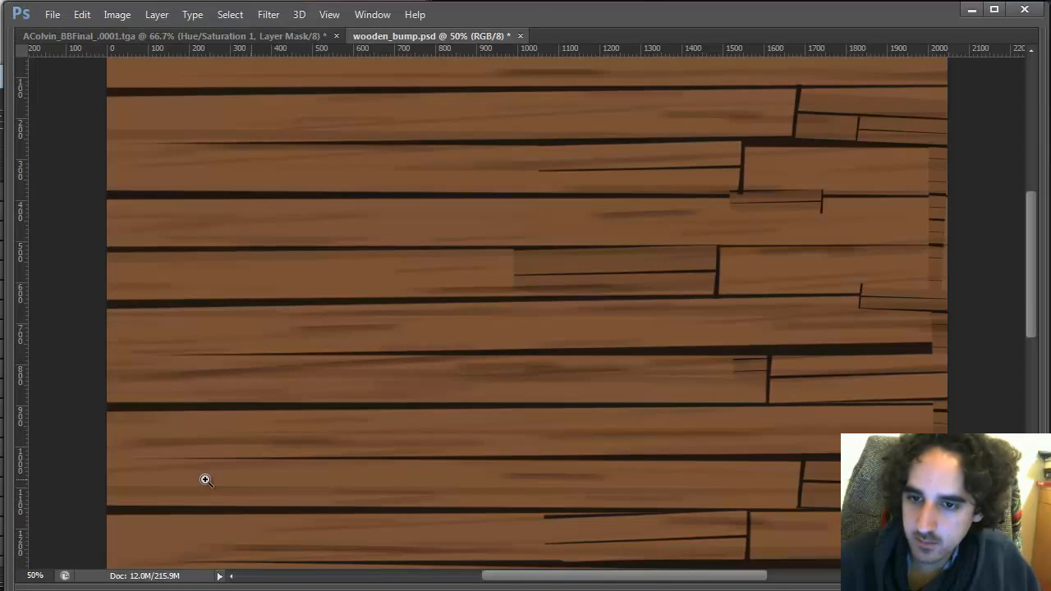
pyautogui.moveTo(795, 282); pyautogui.dragTo(594, 287)
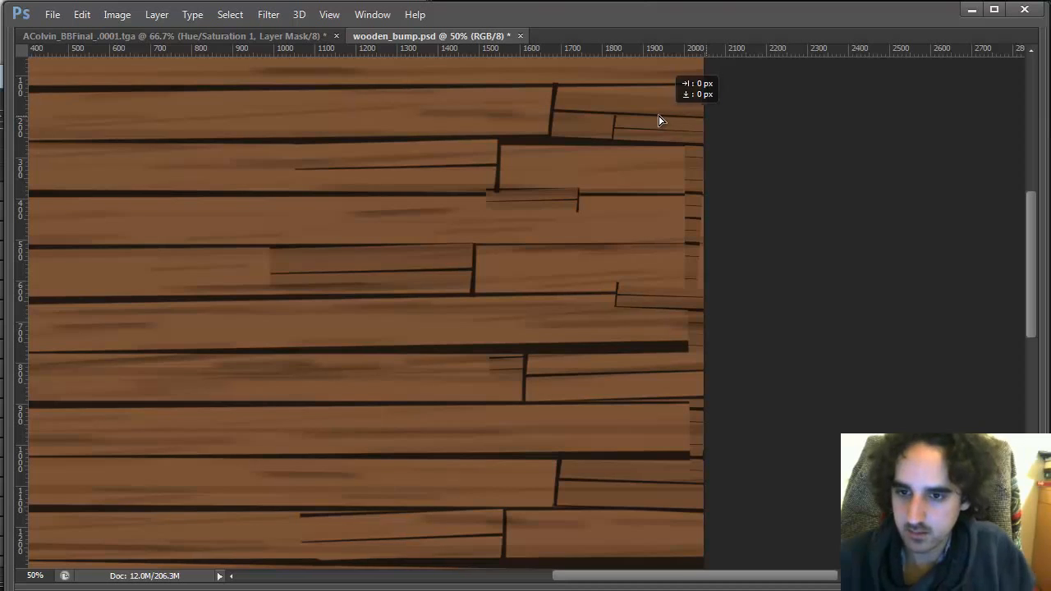
pyautogui.press('Tab')
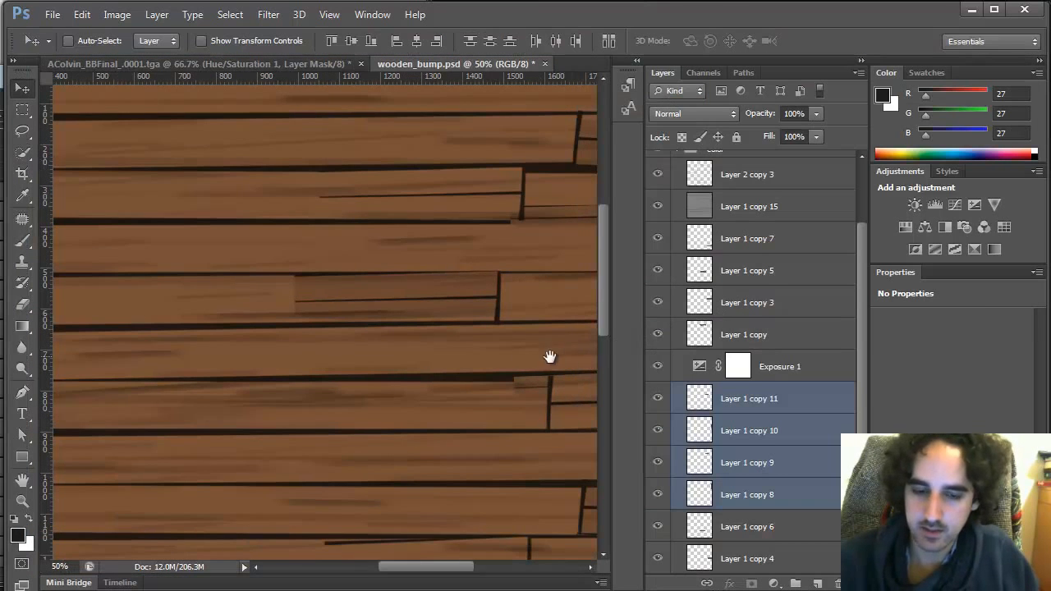
pyautogui.moveTo(549, 357); pyautogui.dragTo(284, 356)
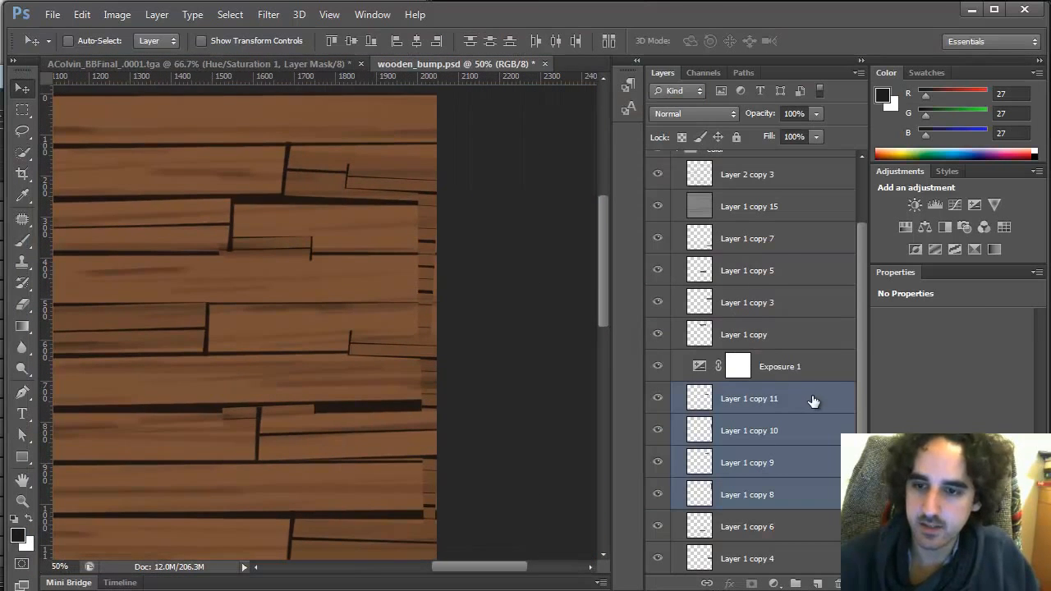
pyautogui.moveTo(797, 392)
pyautogui.mouseDown()
pyautogui.moveTo(804, 350)
pyautogui.moveTo(804, 401)
pyautogui.moveTo(804, 388)
pyautogui.mouseUp()
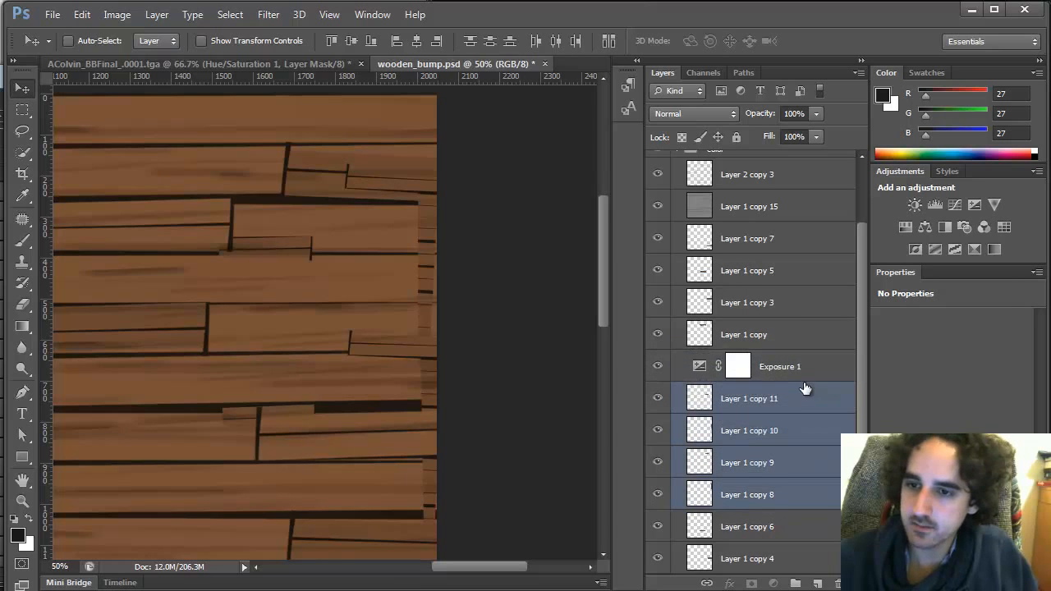
pyautogui.click(776, 526)
pyautogui.click(708, 400)
pyautogui.moveTo(404, 188)
pyautogui.mouseDown()
pyautogui.moveTo(387, 188)
pyautogui.moveTo(392, 181)
pyautogui.mouseUp()
pyautogui.moveTo(315, 398); pyautogui.dragTo(331, 394)
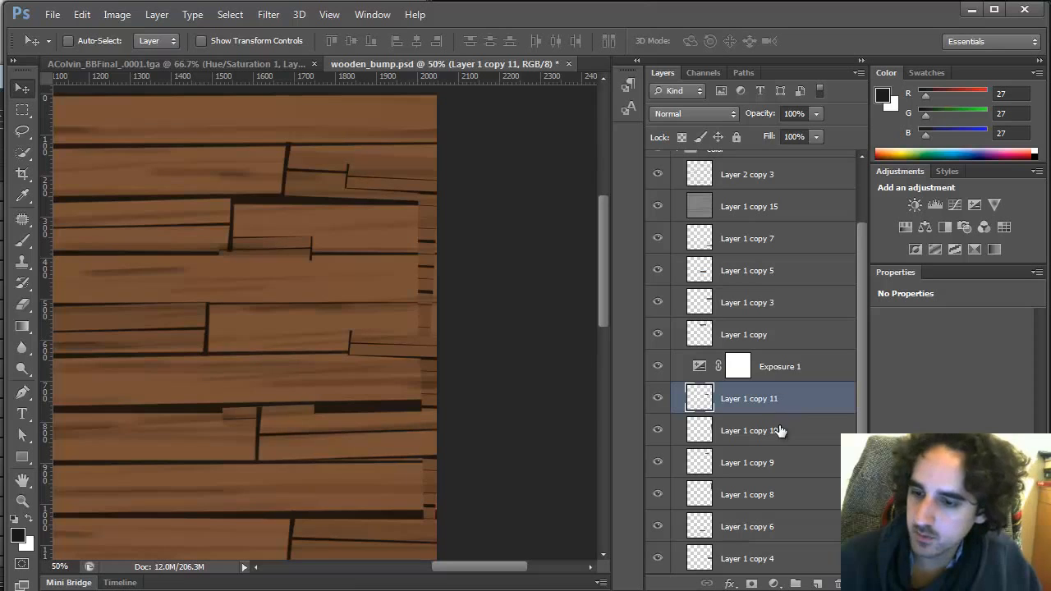
pyautogui.hotkey('ctrl', 'alt', 'z')
pyautogui.hotkey('ctrl', 'alt', 'z')
# Move the four duplicated layers above Layer 1 copy 7 in the stack and shift them slightly right
pyautogui.moveTo(780, 392); pyautogui.dragTo(797, 229)
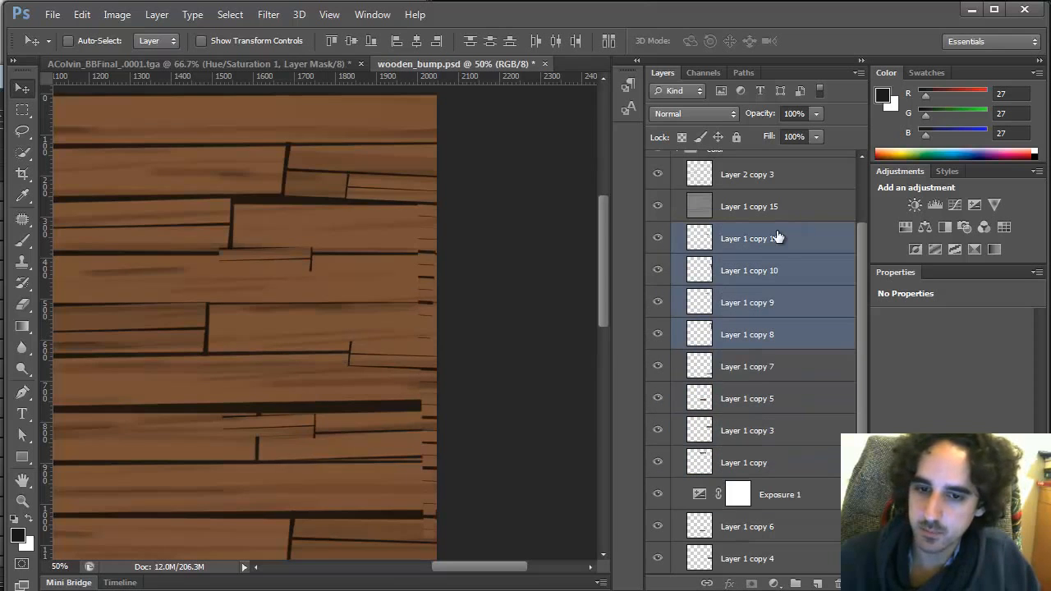
pyautogui.moveTo(411, 190); pyautogui.dragTo(436, 196)
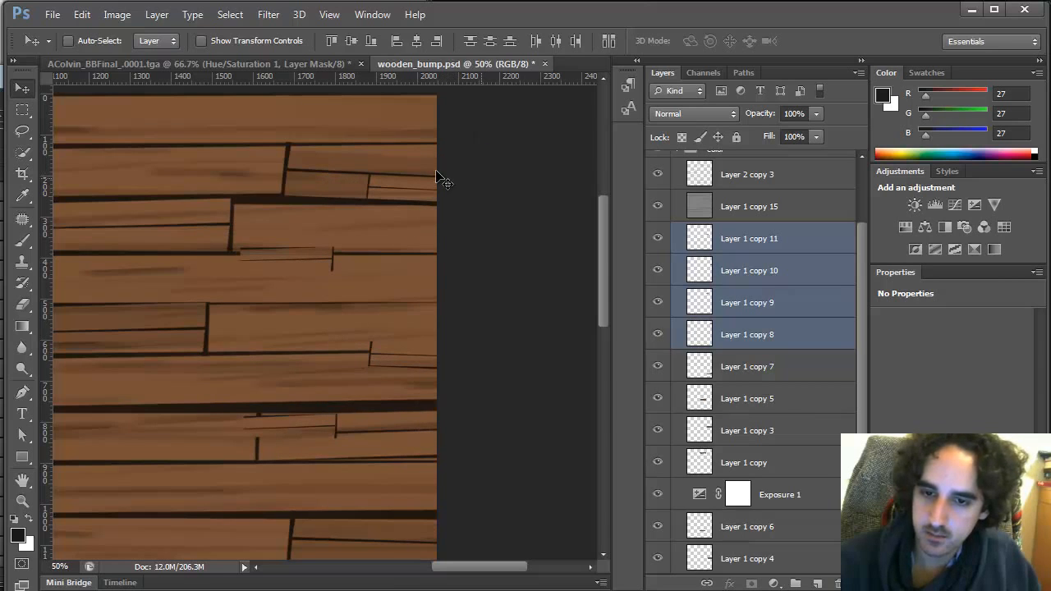
# Select Layer 1 copy 10 on its own and free-transform it, rotating and moving its plank lines upward
pyautogui.press('l')
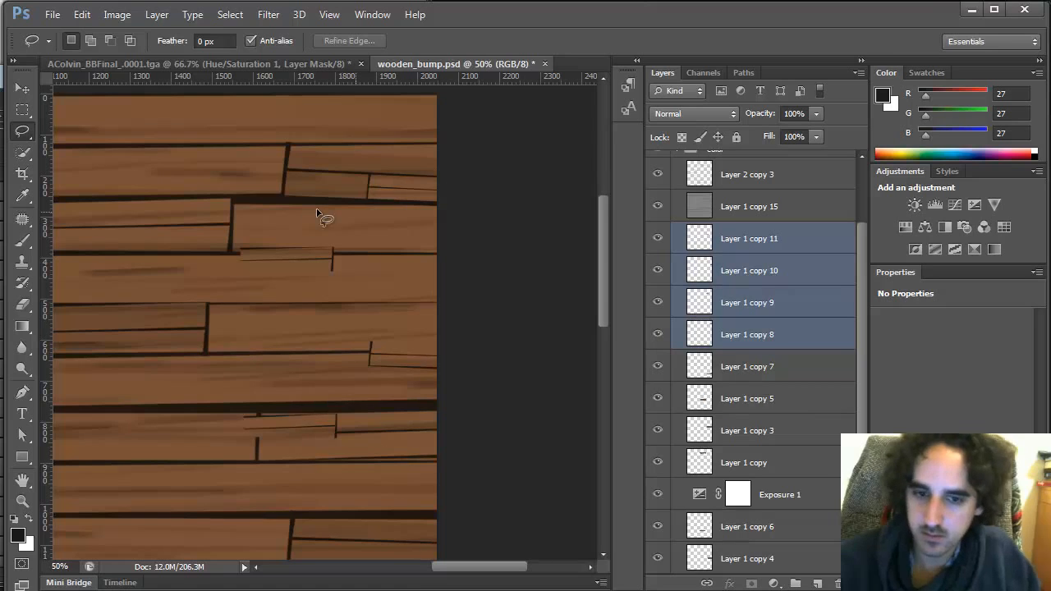
pyautogui.click(657, 271)
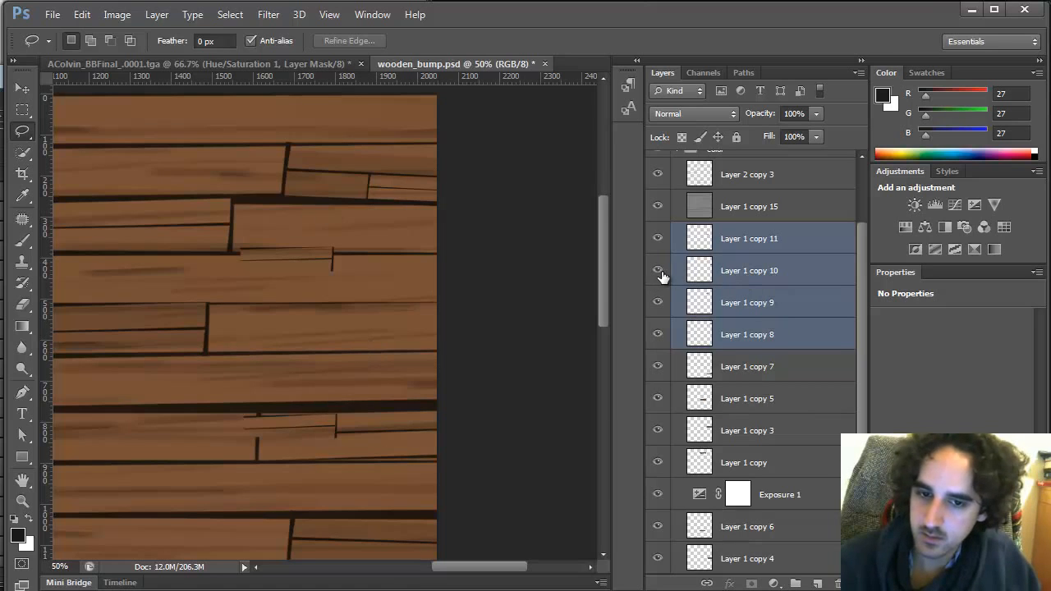
pyautogui.click(750, 317)
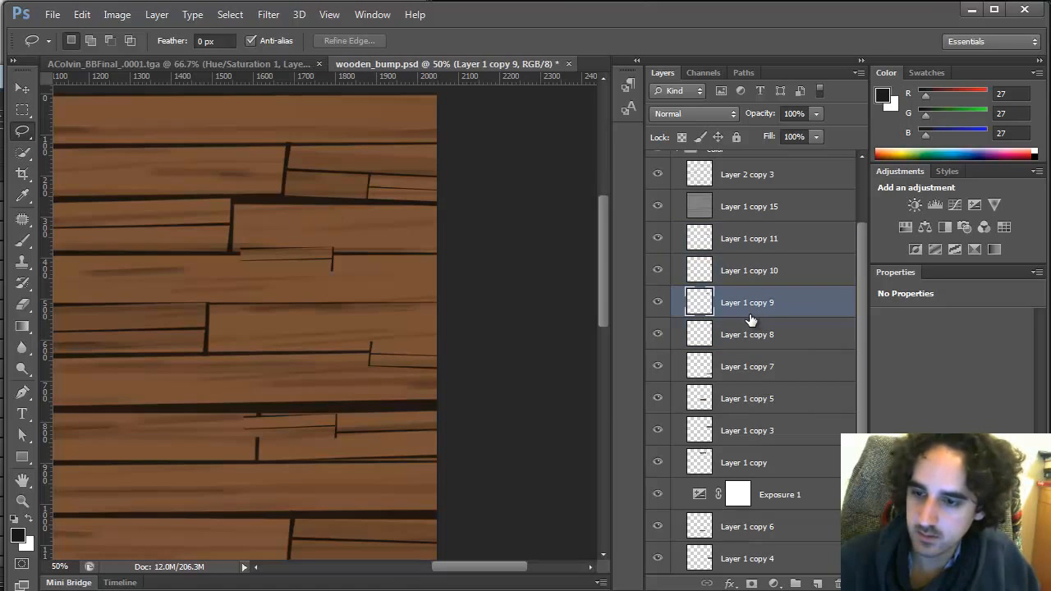
pyautogui.click(758, 261)
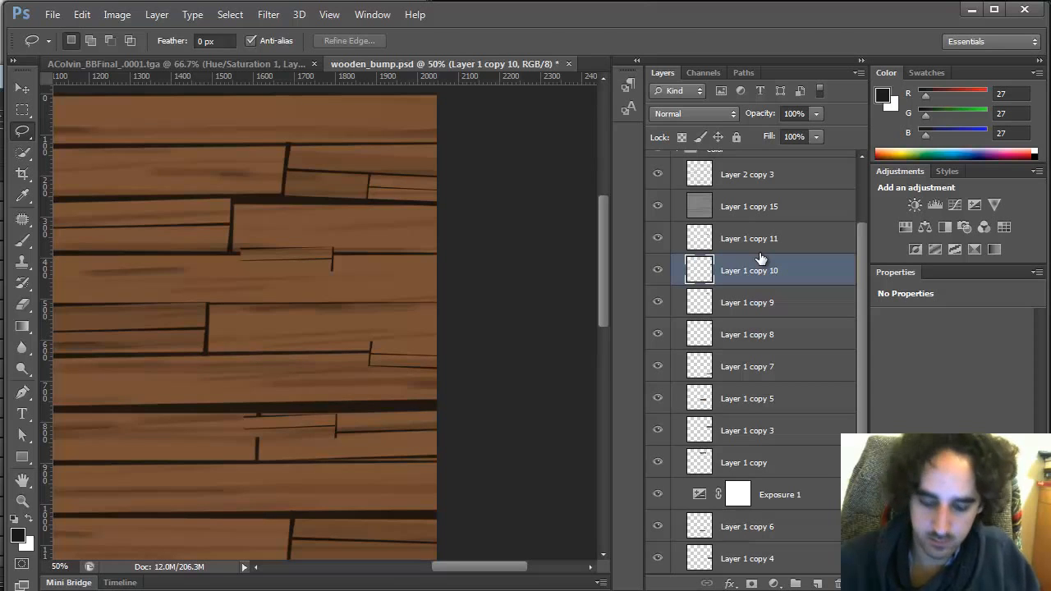
pyautogui.hotkey('ctrl', 't')
pyautogui.moveTo(417, 390); pyautogui.dragTo(375, 267)
pyautogui.moveTo(457, 317); pyautogui.dragTo(115, 325)
pyautogui.moveTo(382, 342)
pyautogui.mouseDown()
pyautogui.moveTo(305, 183)
pyautogui.moveTo(311, 151)
pyautogui.mouseUp()
pyautogui.press('l')
pyautogui.press('Return')
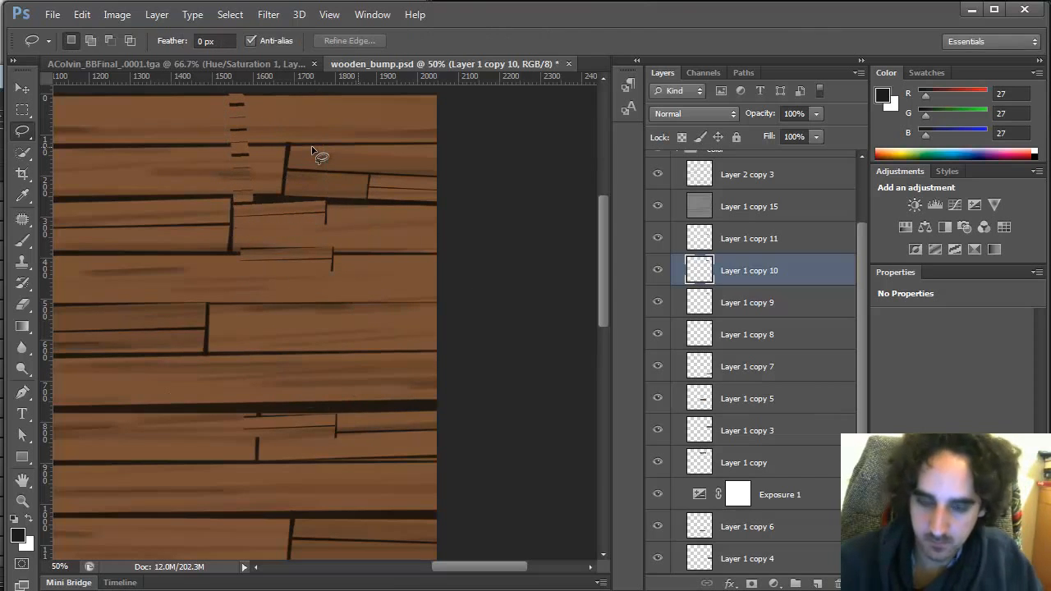
# Lasso around the small plank piece on Layer 1 copy 10 and delete everything outside the selection
pyautogui.moveTo(249, 202)
pyautogui.mouseDown()
pyautogui.moveTo(335, 242)
pyautogui.moveTo(248, 198)
pyautogui.mouseUp()
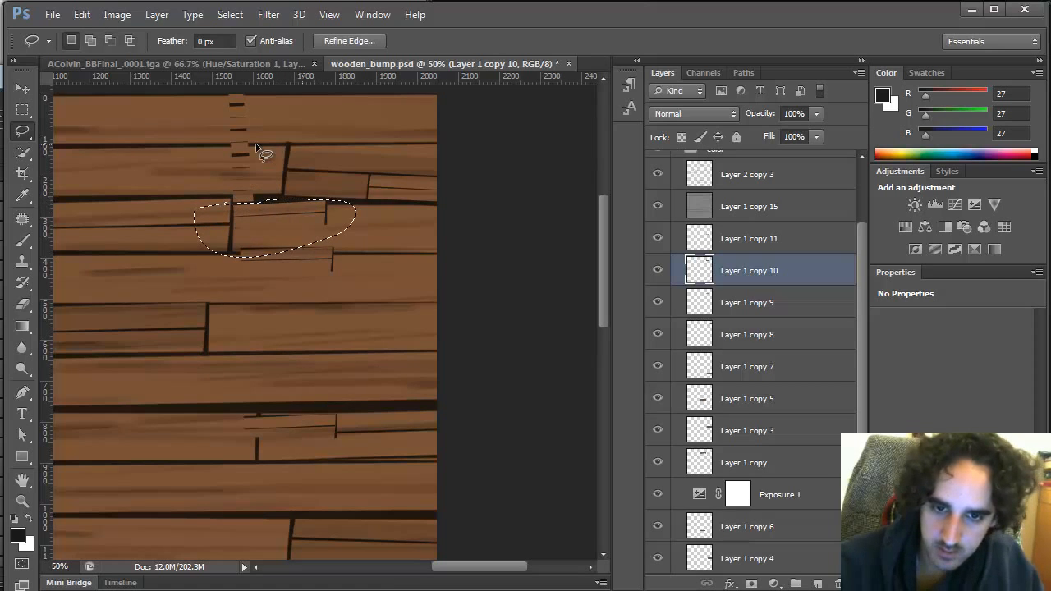
pyautogui.hotkey('shift', 'ctrl', 'i')
pyautogui.press('Delete')
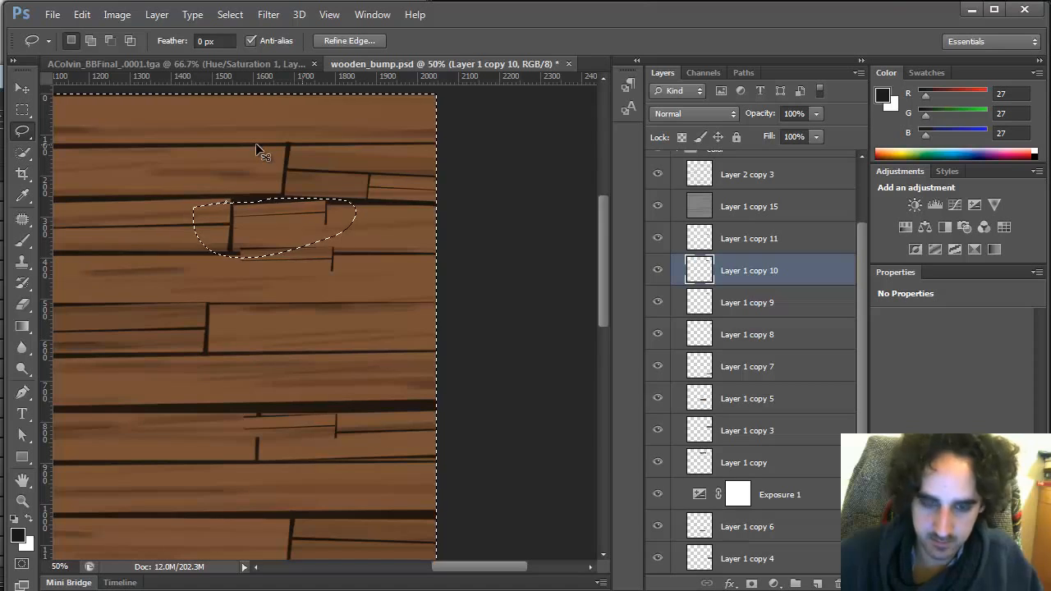
pyautogui.hotkey('ctrl', 'd')
pyautogui.hotkey('ctrl', 't')
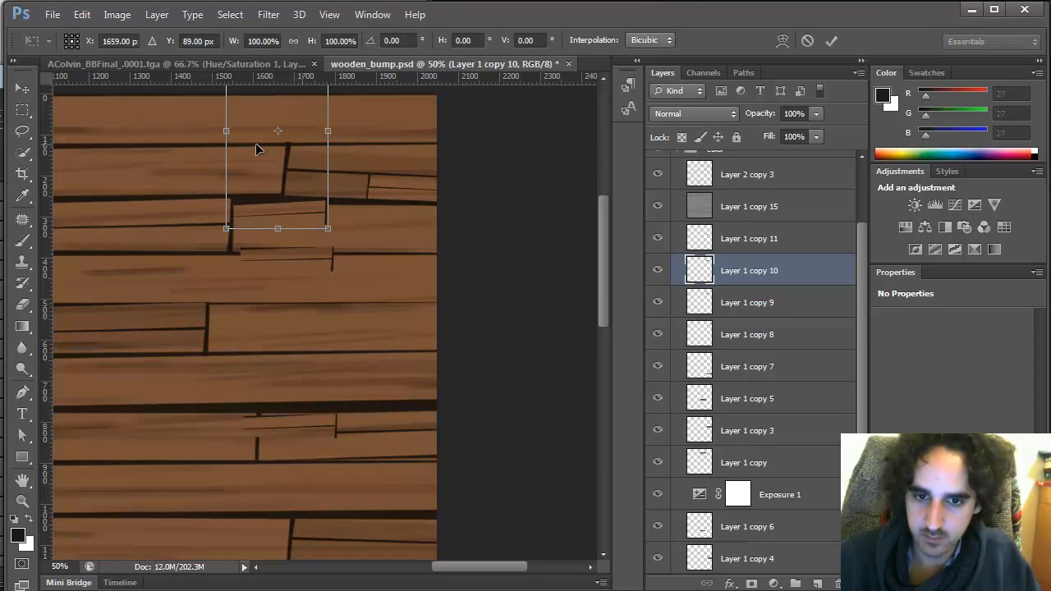
pyautogui.press('Escape')
# Move the plank piece from Layer 1 copy 10 onto a new layer by clearing it, deleting that layer and pasting in place
pyautogui.moveTo(243, 276)
pyautogui.mouseDown()
pyautogui.moveTo(369, 211)
pyautogui.moveTo(230, 211)
pyautogui.moveTo(335, 271)
pyautogui.mouseUp()
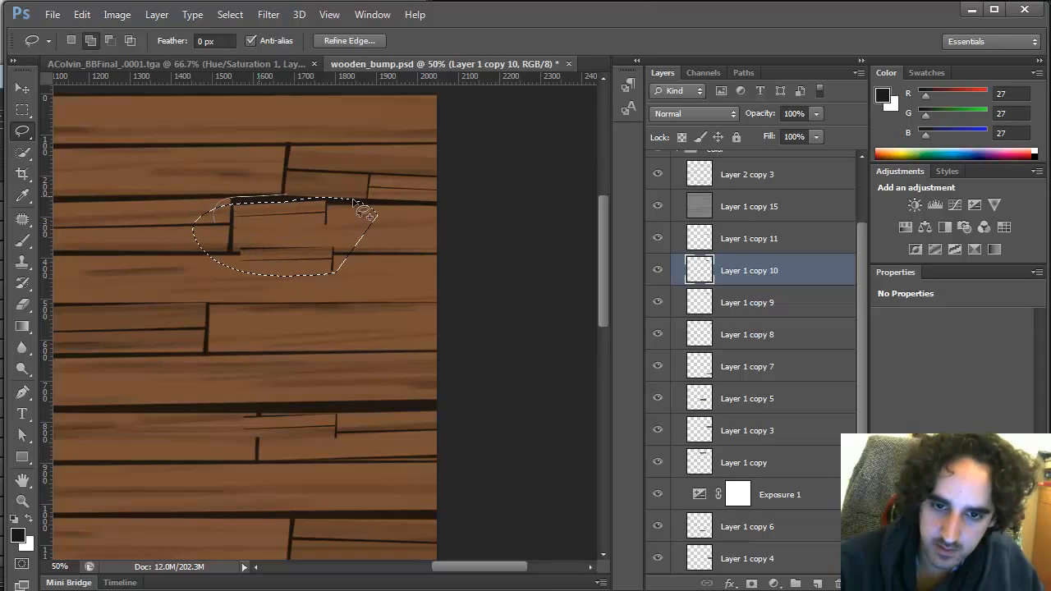
pyautogui.press('Delete')
pyautogui.hotkey('ctrl', 'd')
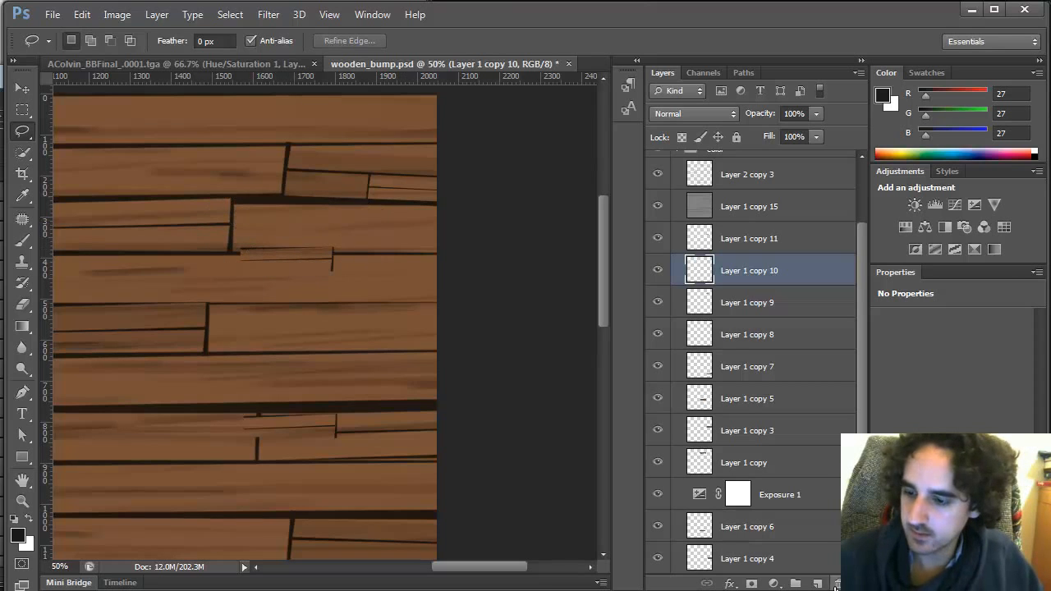
pyautogui.click(836, 587)
pyautogui.hotkey('ctrl', 'shift', 'v')
pyautogui.hotkey('ctrl', 't')
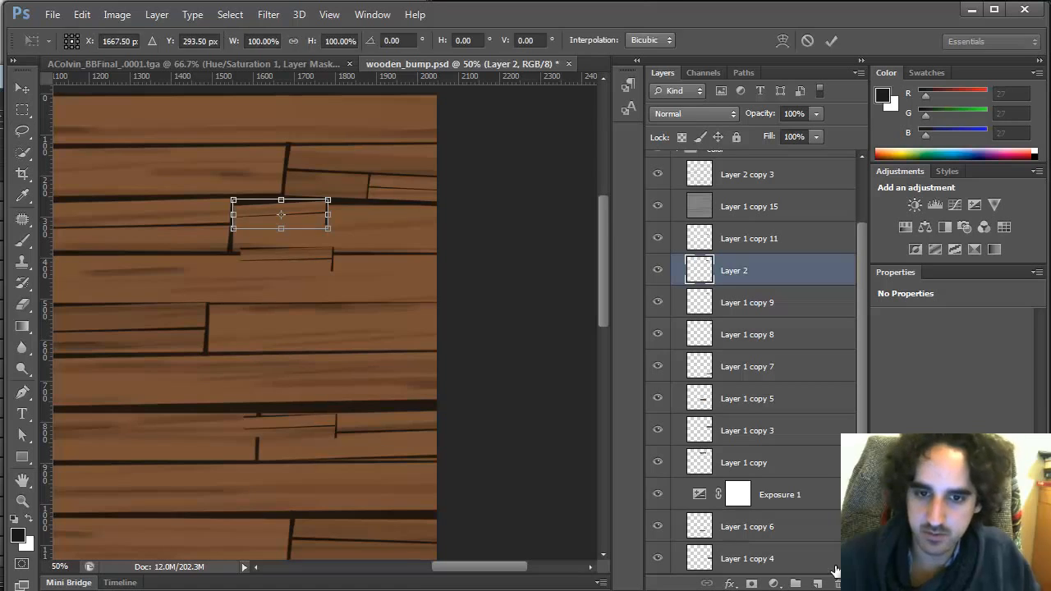
pyautogui.press('Escape')
# Free-transform Layer 2 repeatedly, nudging the plank piece slightly upward to sit along the plank seam
pyautogui.hotkey('ctrl', 't')
pyautogui.moveTo(359, 179); pyautogui.dragTo(385, 167)
pyautogui.press('Return')
pyautogui.press('b')
pyautogui.press('v')
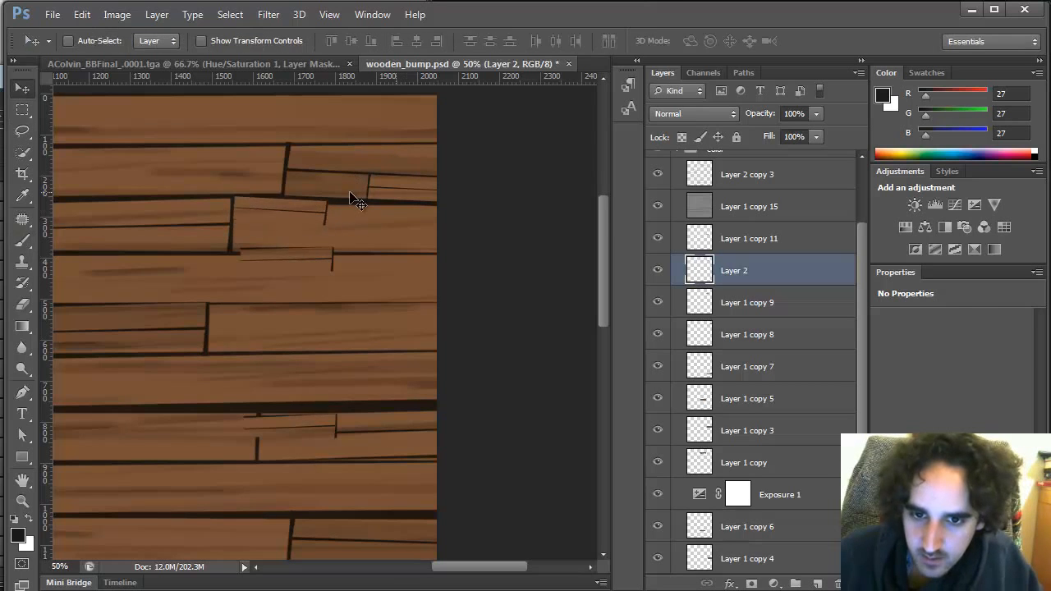
pyautogui.hotkey('ctrl', 't')
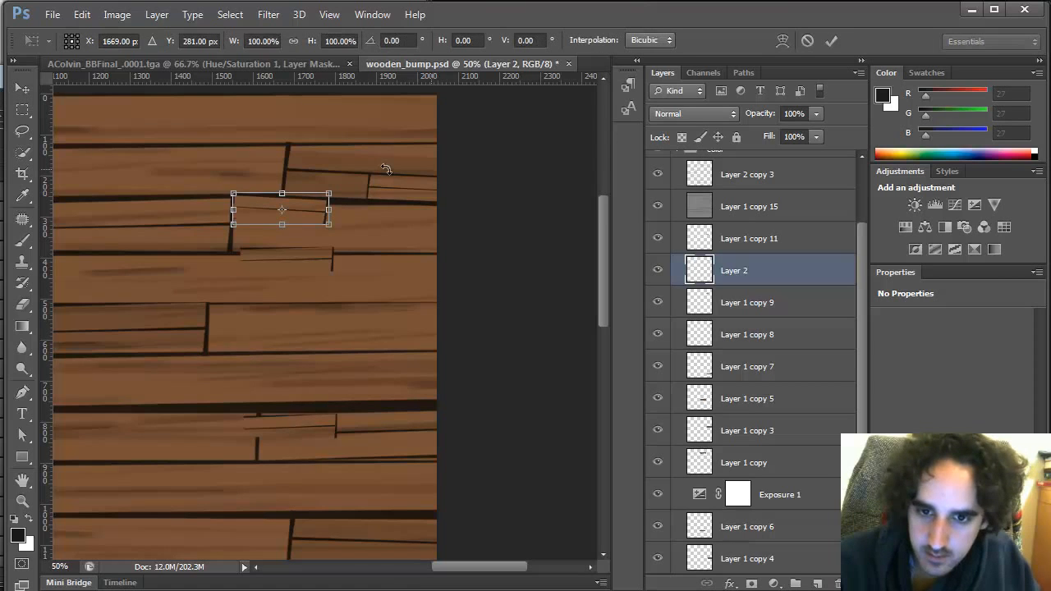
pyautogui.moveTo(387, 169); pyautogui.dragTo(380, 158)
pyautogui.press('Return')
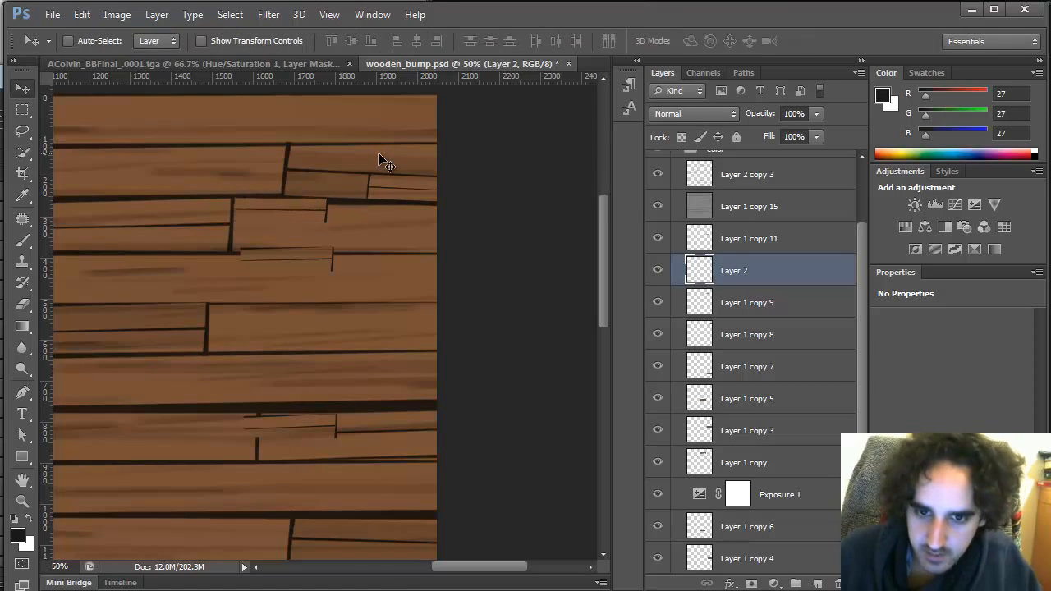
pyautogui.hotkey('ctrl', 't')
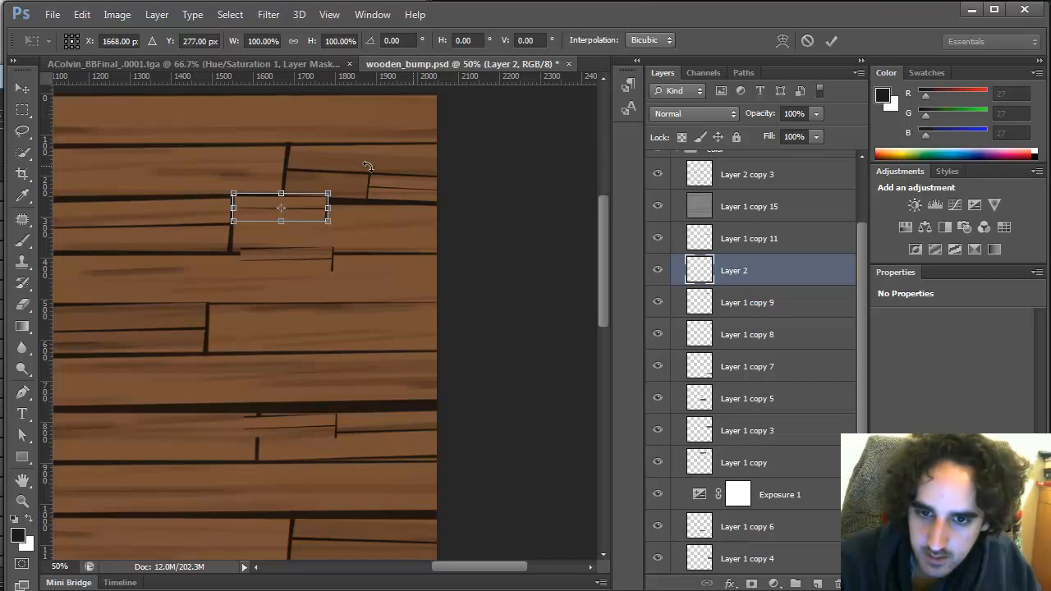
pyautogui.moveTo(370, 169); pyautogui.dragTo(373, 165)
pyautogui.press('Return')
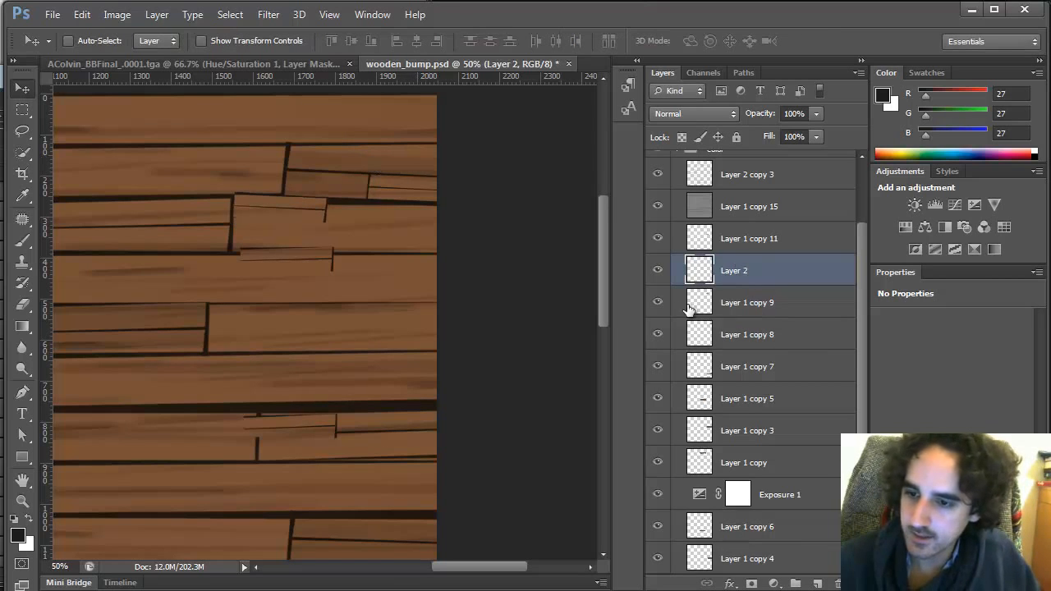
# Toggle visibility of Layer 1 copy 9 and Layer 1 copy 8 to compare, then delete both layers
pyautogui.click(657, 303)
pyautogui.click(658, 303)
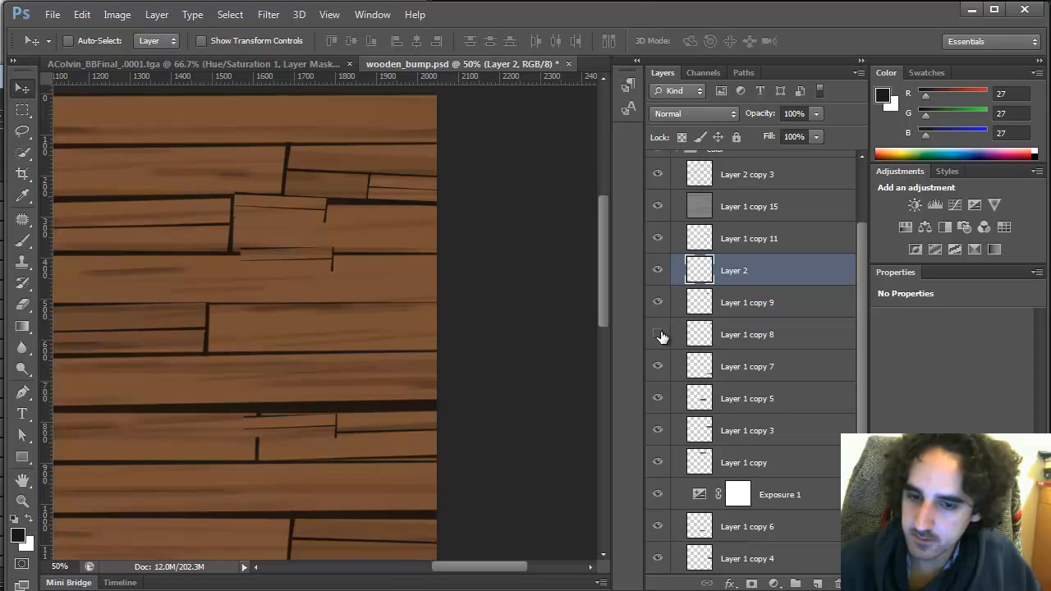
pyautogui.click(658, 335)
pyautogui.click(658, 334)
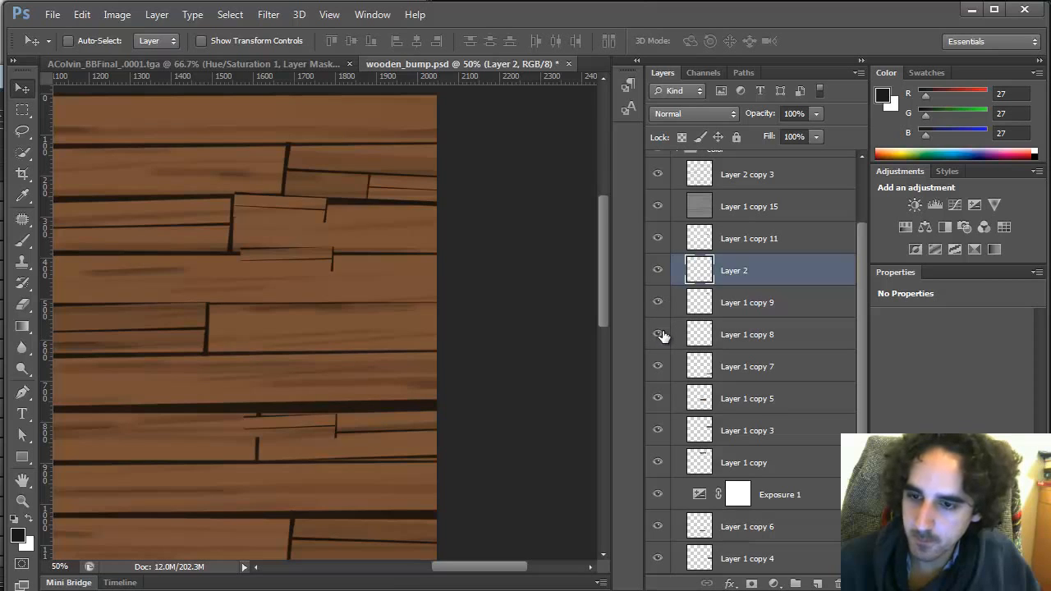
pyautogui.click(752, 328)
pyautogui.keyDown('shift'); pyautogui.click(754, 303); pyautogui.keyUp('shift')
pyautogui.press('Delete')
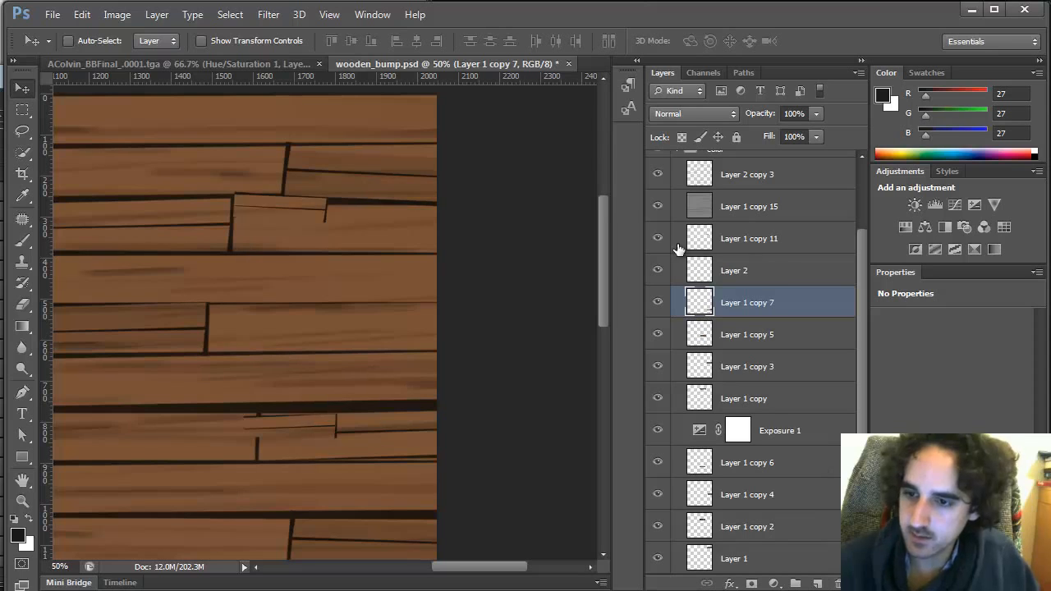
# Toggle Layer 1 copy 11's visibility and delete that layer
pyautogui.click(656, 240)
pyautogui.click(656, 240)
pyautogui.moveTo(776, 237); pyautogui.dragTo(835, 575)
pyautogui.click(659, 239)
pyautogui.click(659, 240)
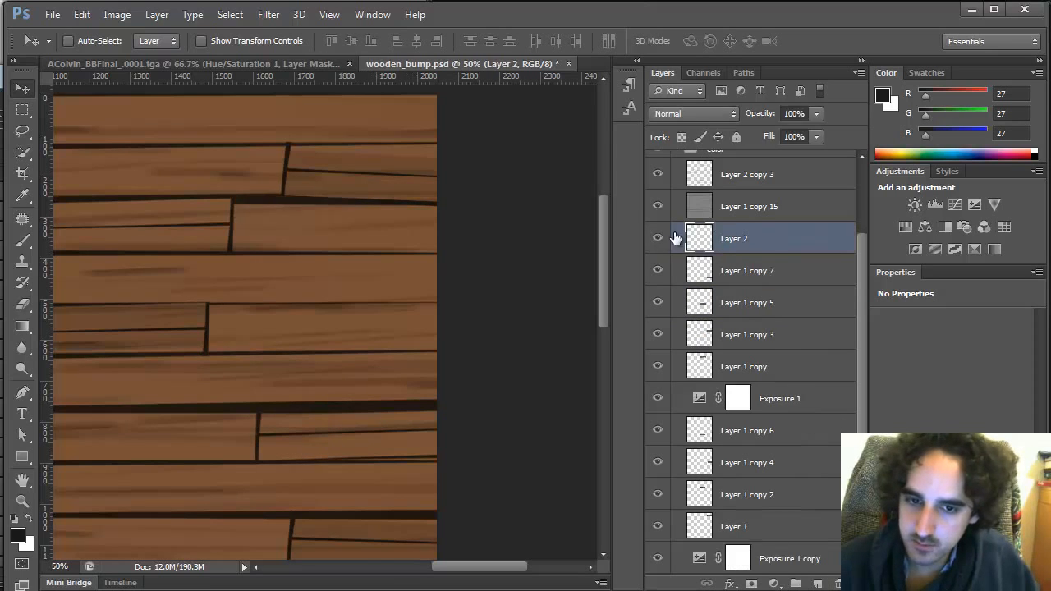
# Zoom in, select a thin sliver along the Layer 2 piece's lower edge with Polygonal Lasso, and fill it with sampled dark seam colour
pyautogui.press('z')
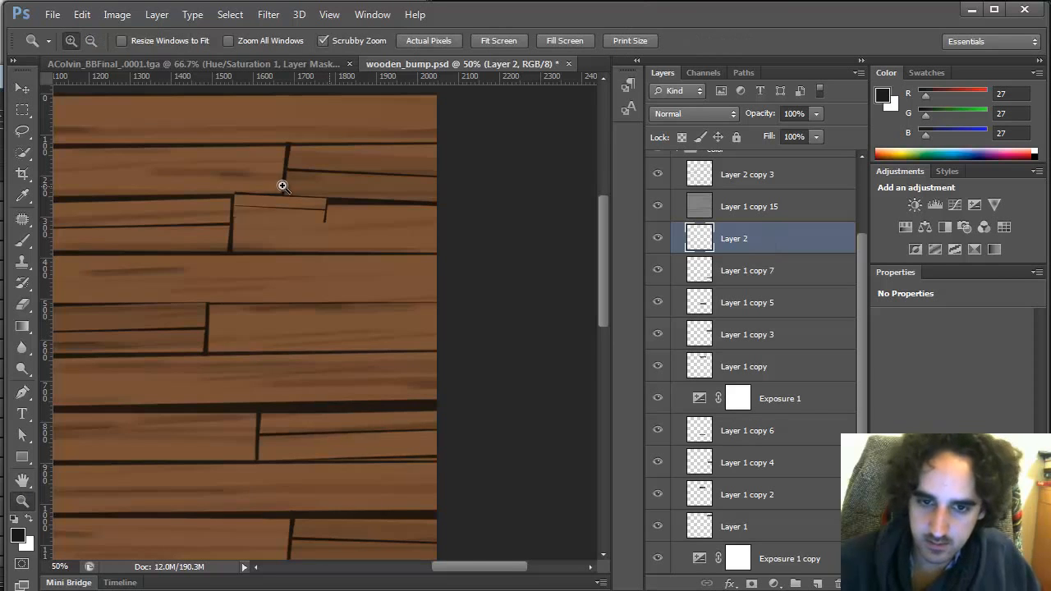
pyautogui.click(281, 183)
pyautogui.click(293, 191)
pyautogui.press('l')
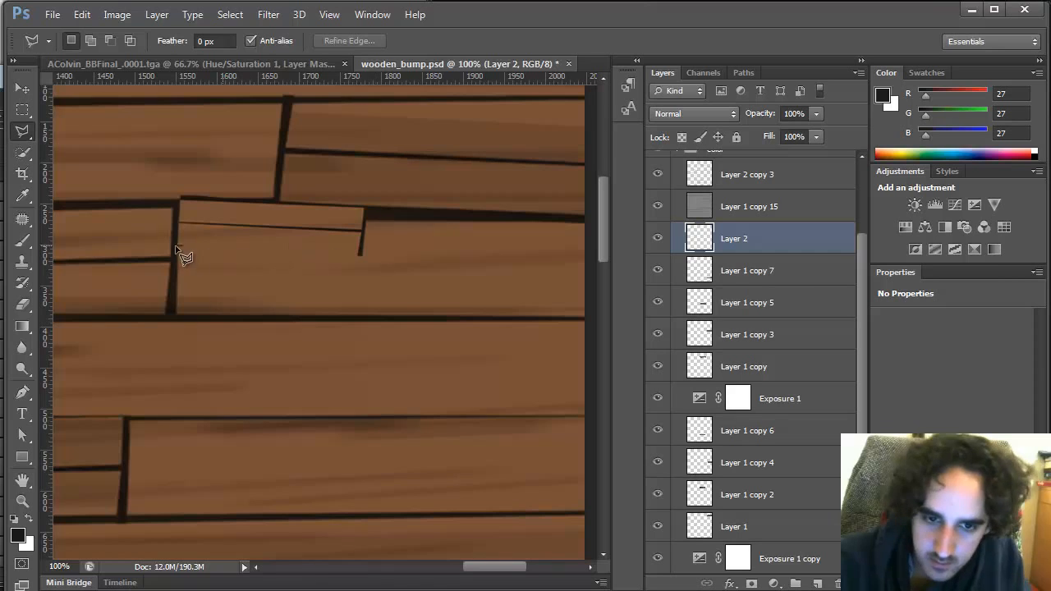
pyautogui.click(362, 254)
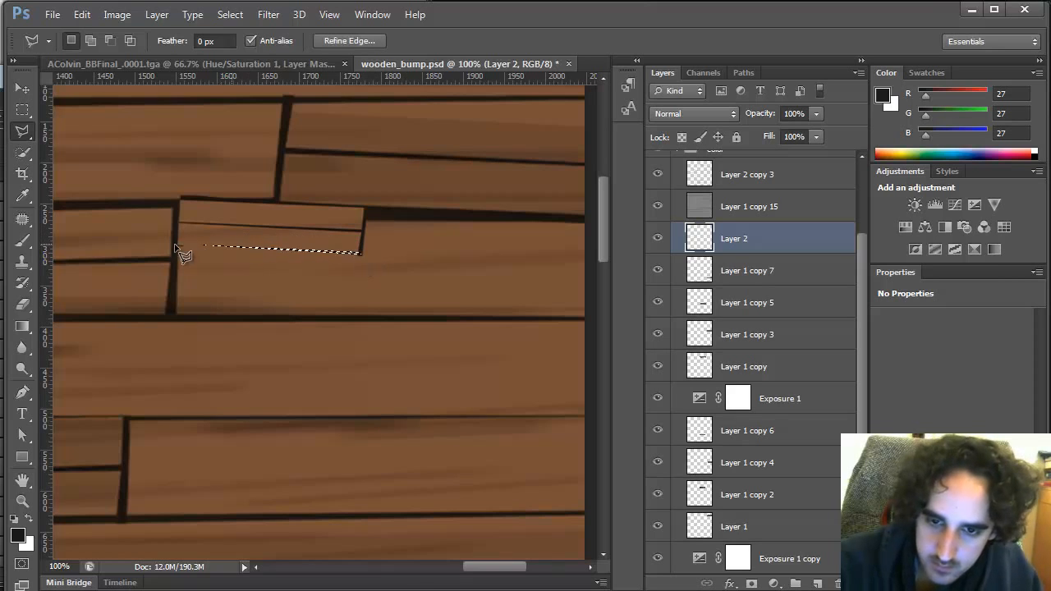
pyautogui.click(177, 248)
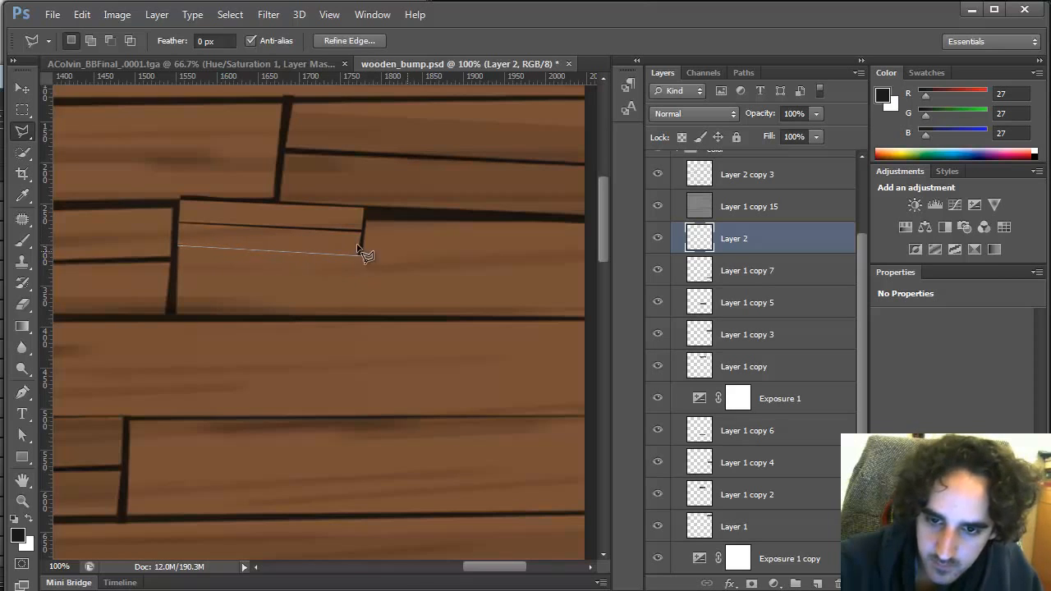
pyautogui.click(362, 255)
pyautogui.click(177, 246)
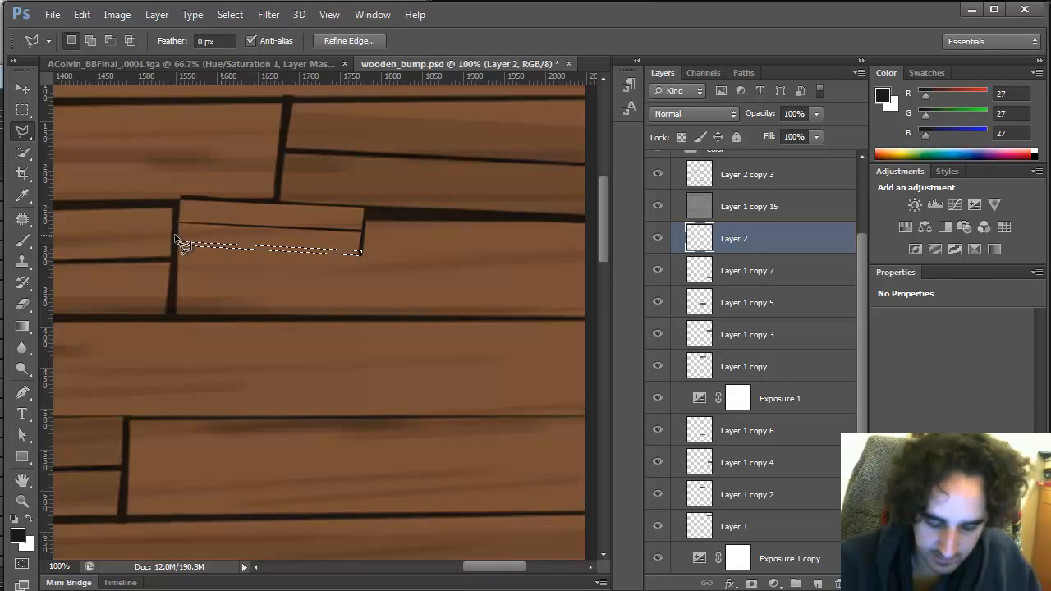
pyautogui.press('b')
pyautogui.keyDown('alt'); pyautogui.click(428, 211); pyautogui.keyUp('alt')
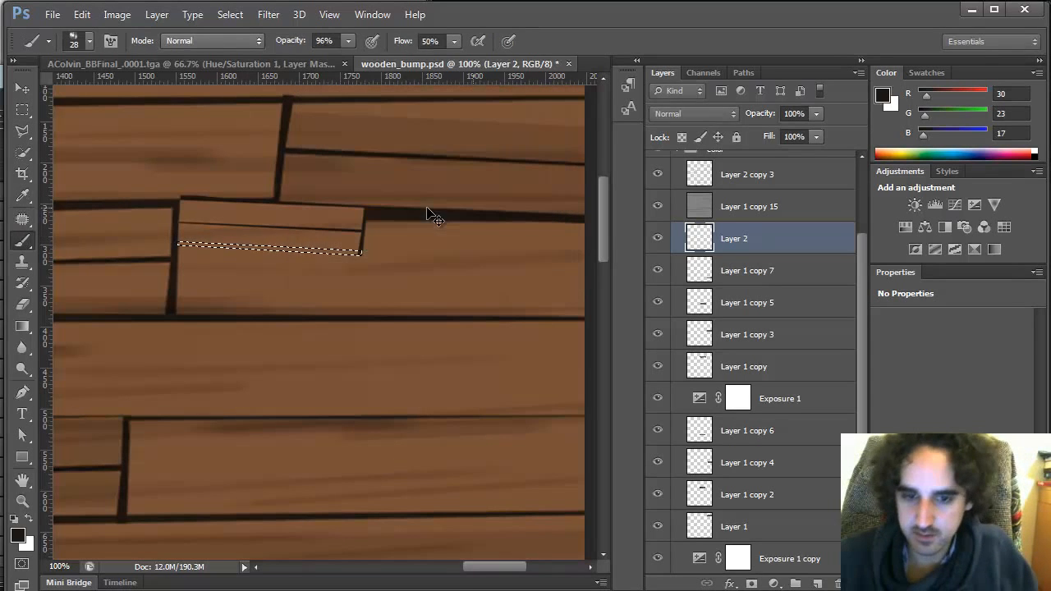
pyautogui.hotkey('alt', 'BackSpace')
pyautogui.hotkey('ctrl', 'd')
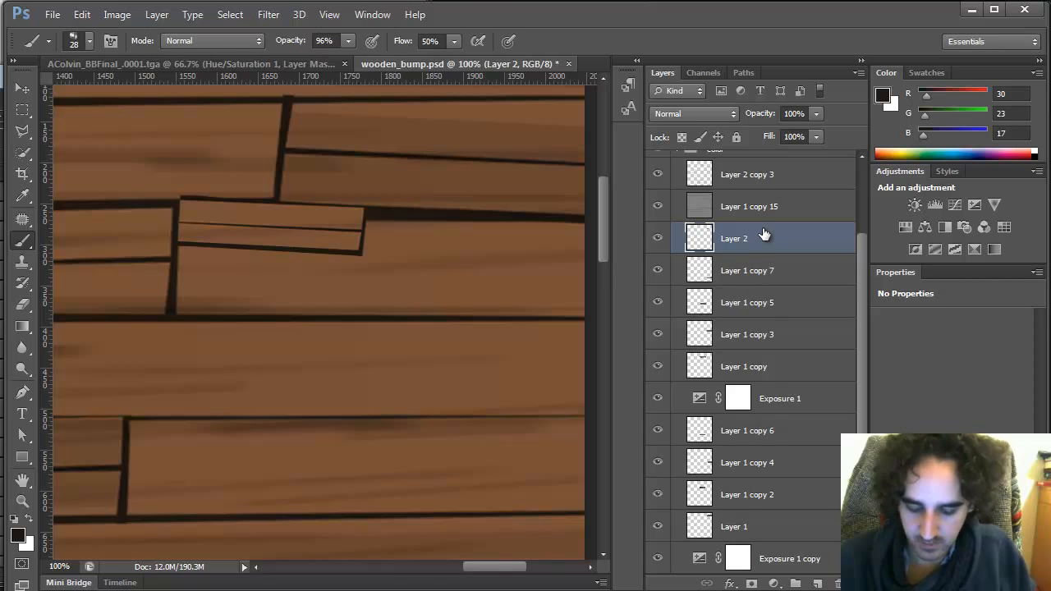
# Duplicate Layer 2 and move the copy right to the texture's edge, beside the original plank piece
pyautogui.hotkey('ctrl', 'j')
pyautogui.press('z')
pyautogui.keyDown('alt'); pyautogui.click(526, 405); pyautogui.keyUp('alt')
pyautogui.moveTo(504, 394); pyautogui.dragTo(119, 318)
pyautogui.hotkey('ctrl', 't')
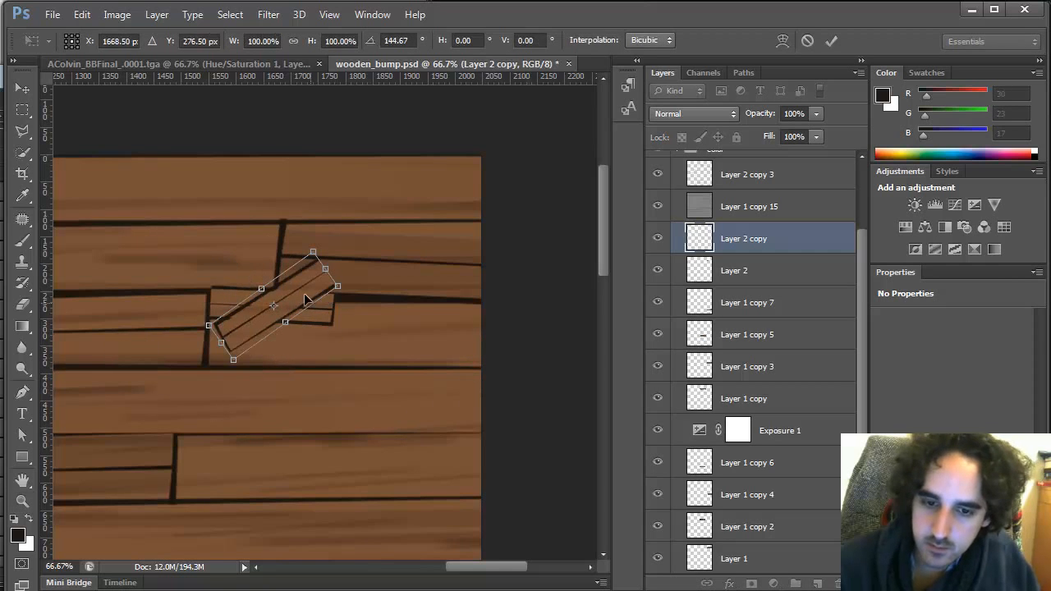
pyautogui.moveTo(305, 300); pyautogui.dragTo(446, 310)
pyautogui.moveTo(535, 353); pyautogui.dragTo(495, 363)
pyautogui.press('Return')
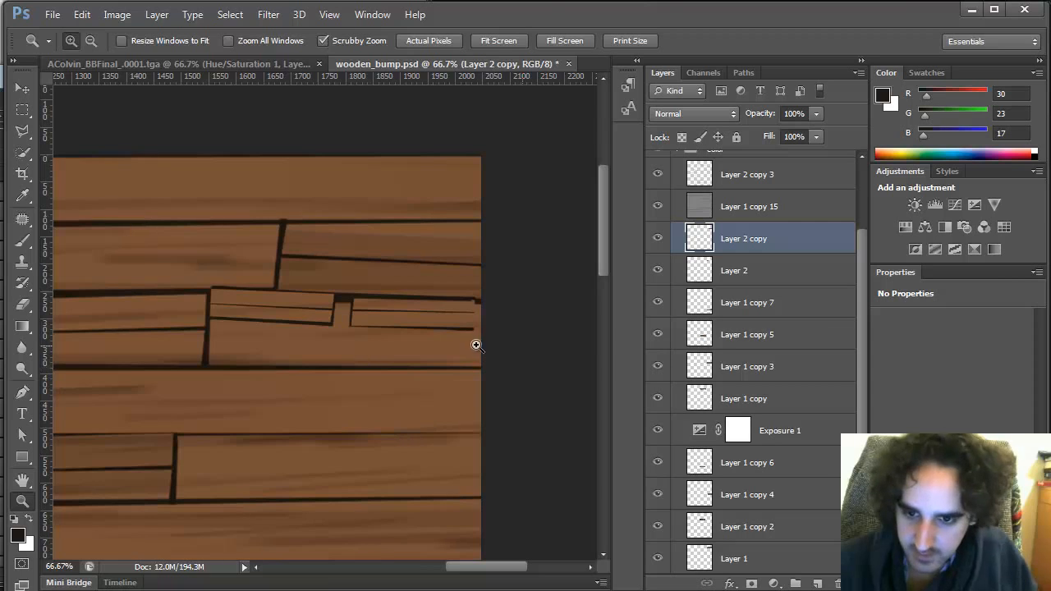
pyautogui.press('v')
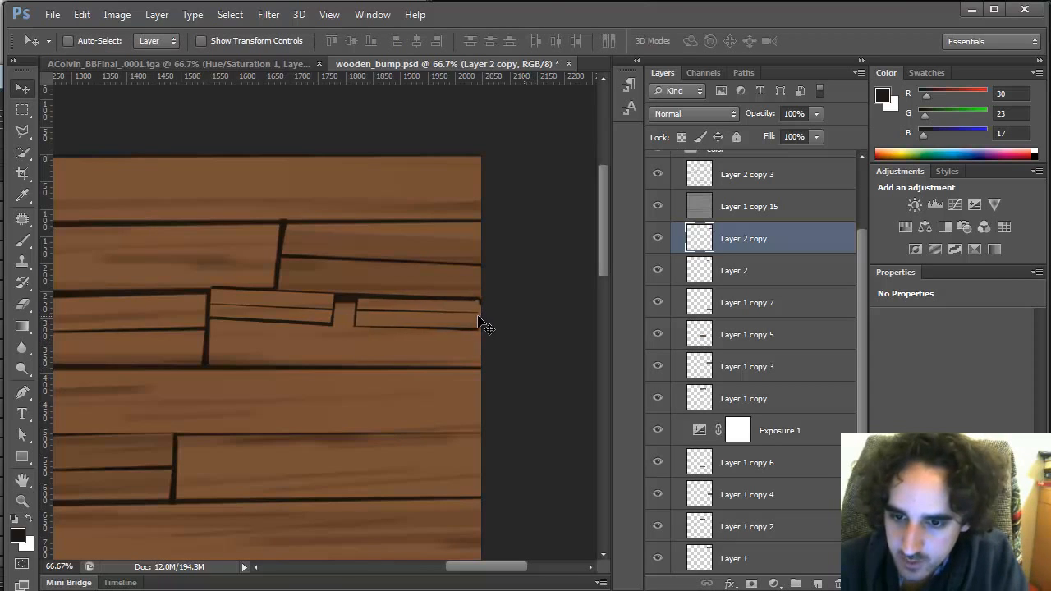
pyautogui.moveTo(479, 323); pyautogui.dragTo(481, 322)
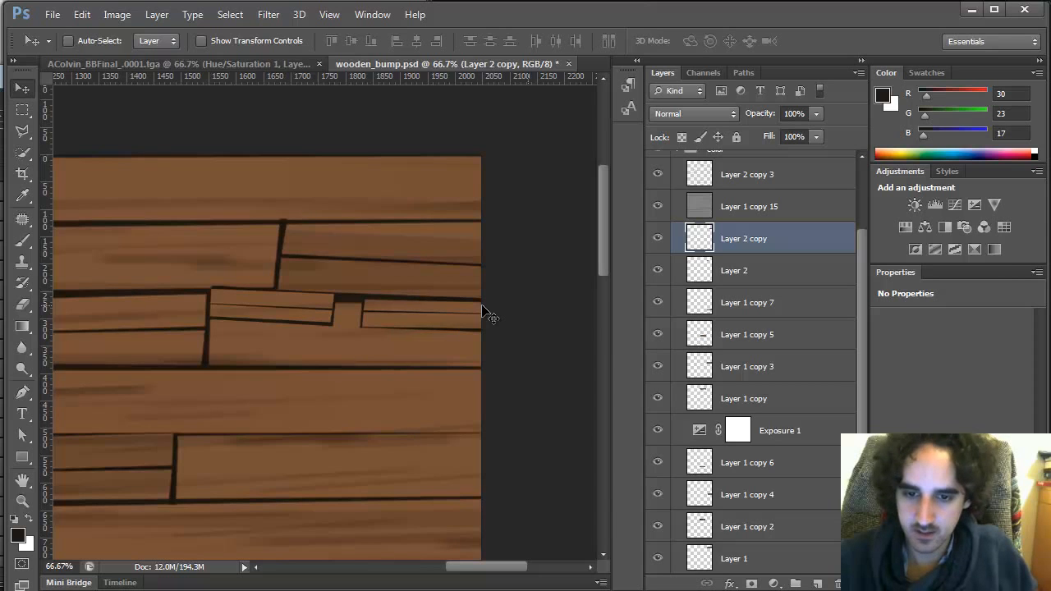
# Duplicate the plank piece layer, move the copy left into the row below, and rotate it about 180 degrees
pyautogui.hotkey('ctrl', 'j')
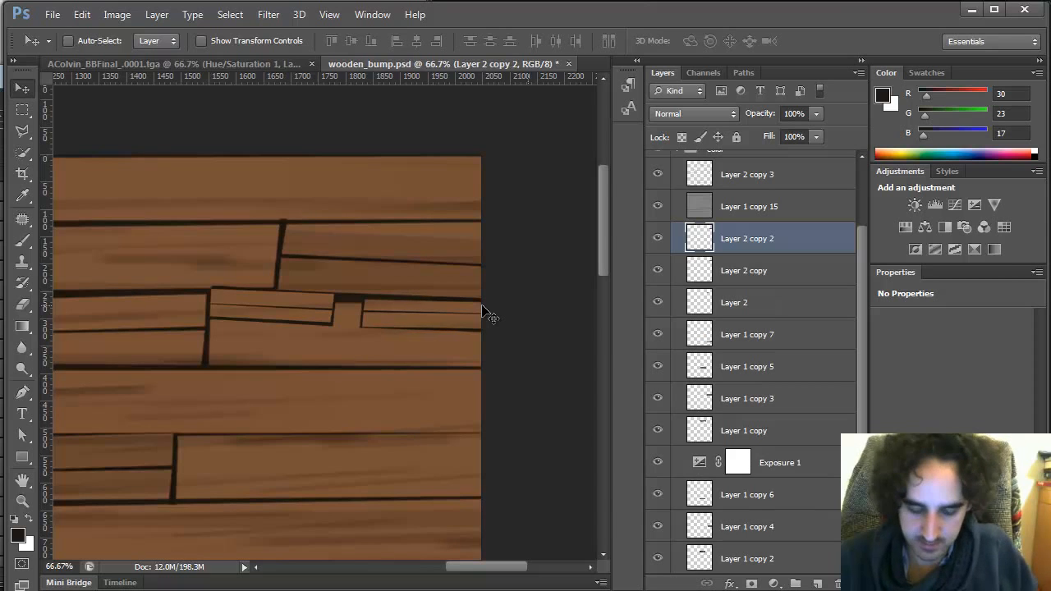
pyautogui.hotkey('alt', 'Tab')
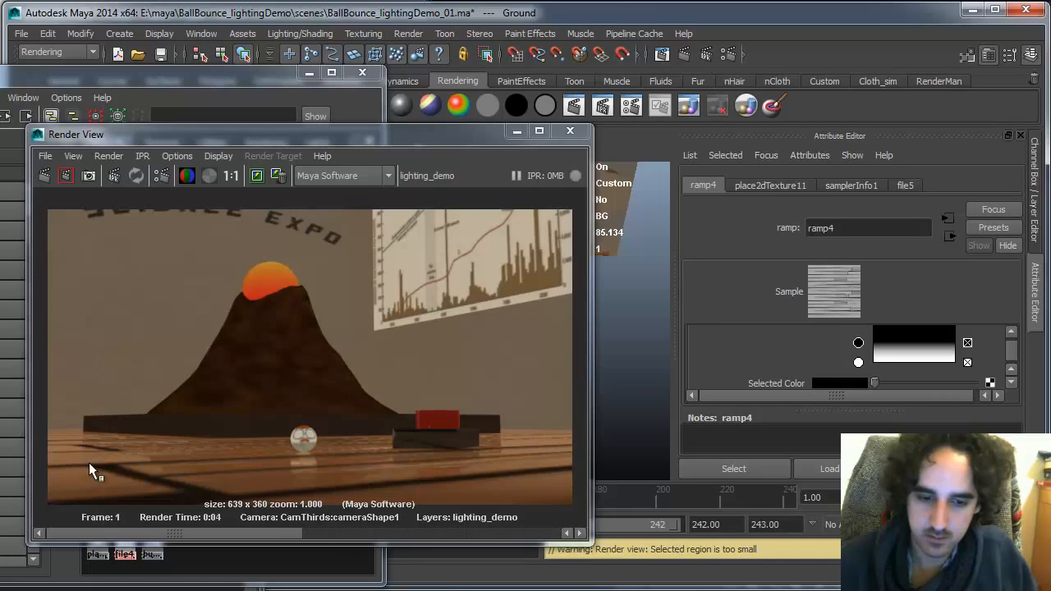
pyautogui.hotkey('alt', 'Tab')
pyautogui.moveTo(447, 321); pyautogui.dragTo(297, 359)
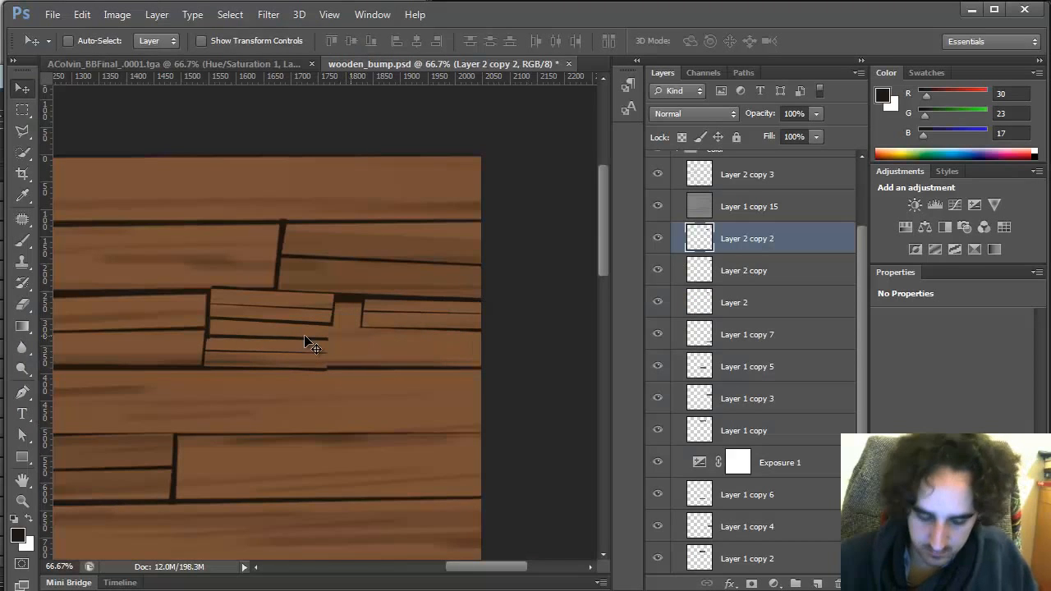
pyautogui.hotkey('ctrl', 't')
pyautogui.moveTo(425, 458); pyautogui.dragTo(88, 312)
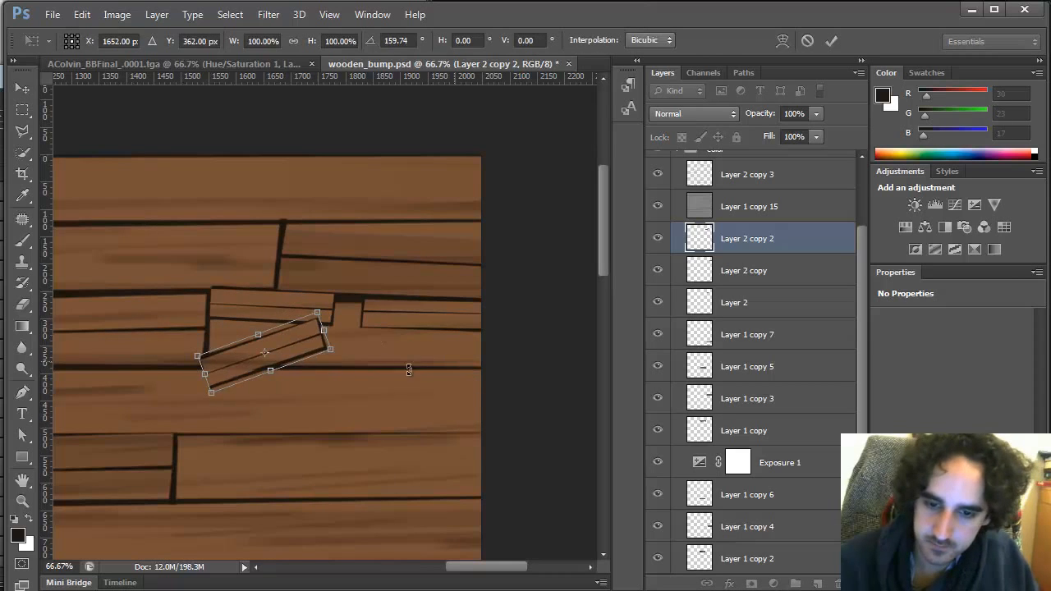
pyautogui.moveTo(408, 368); pyautogui.dragTo(397, 398)
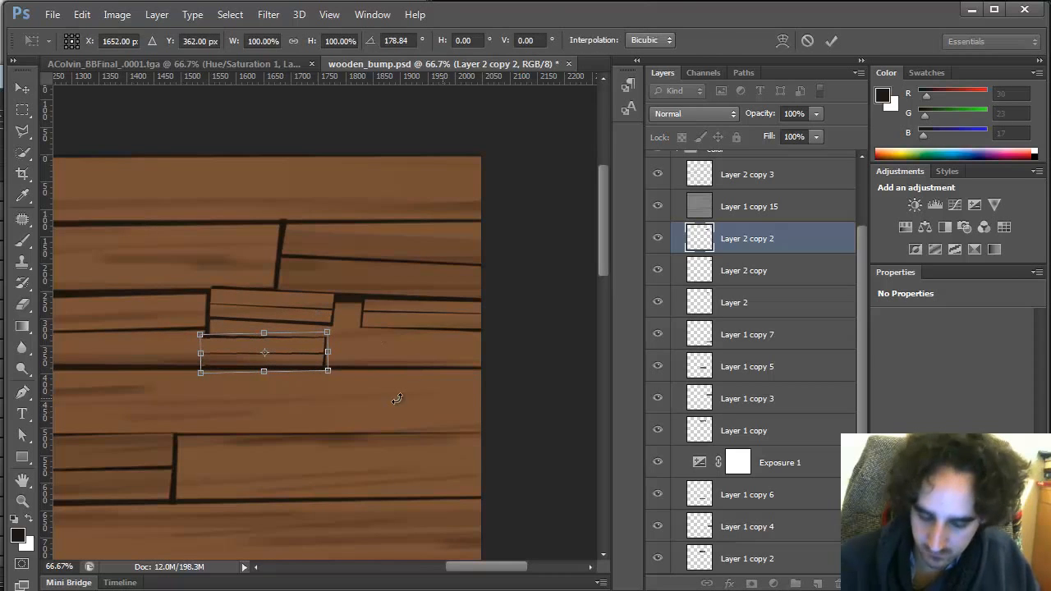
pyautogui.press('Return')
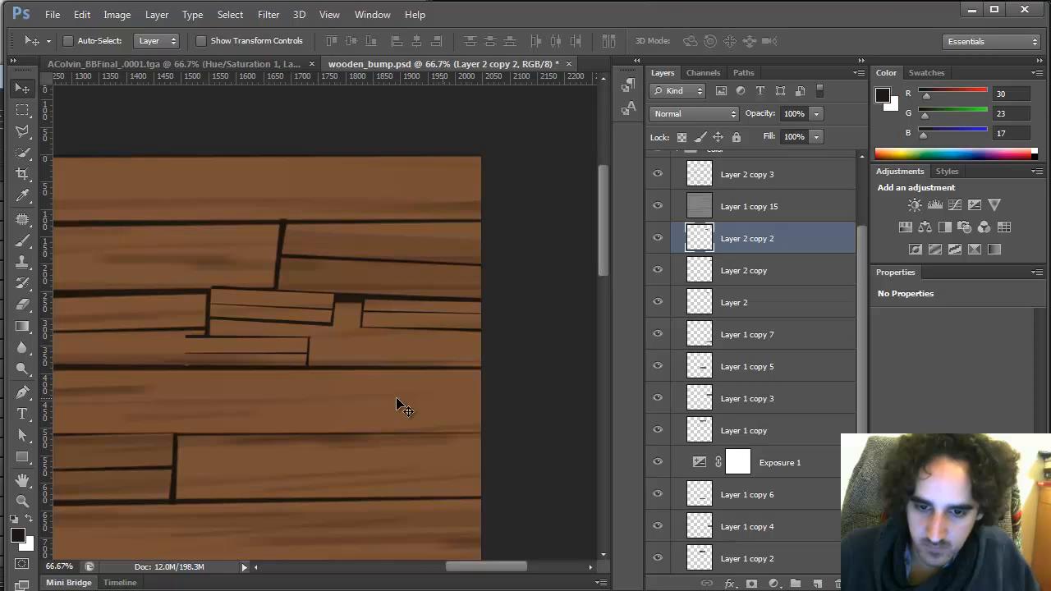
# Select a thin sliver at the new piece's left end with Polygonal Lasso, fill it with the dark seam colour, and deselect
pyautogui.press('l')
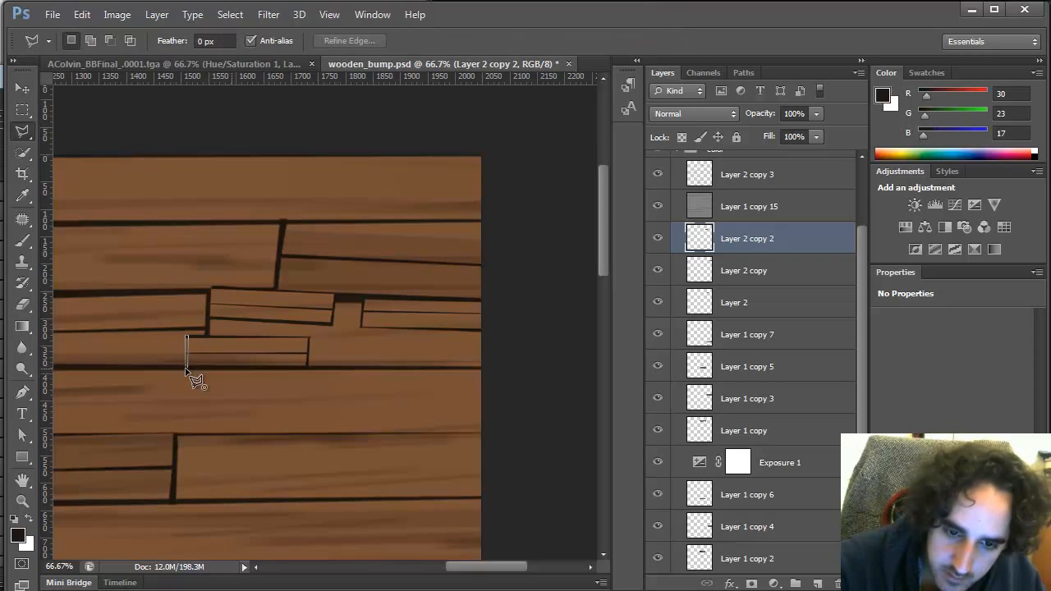
pyautogui.click(185, 371)
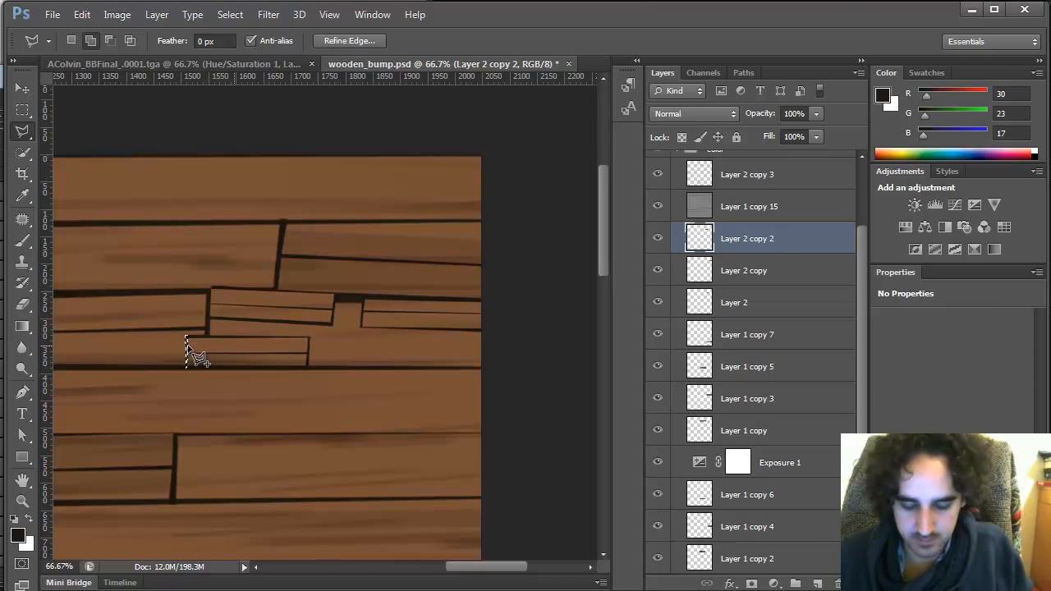
pyautogui.hotkey('shift', 'F5')
pyautogui.press('Return')
pyautogui.hotkey('ctrl', 'd')
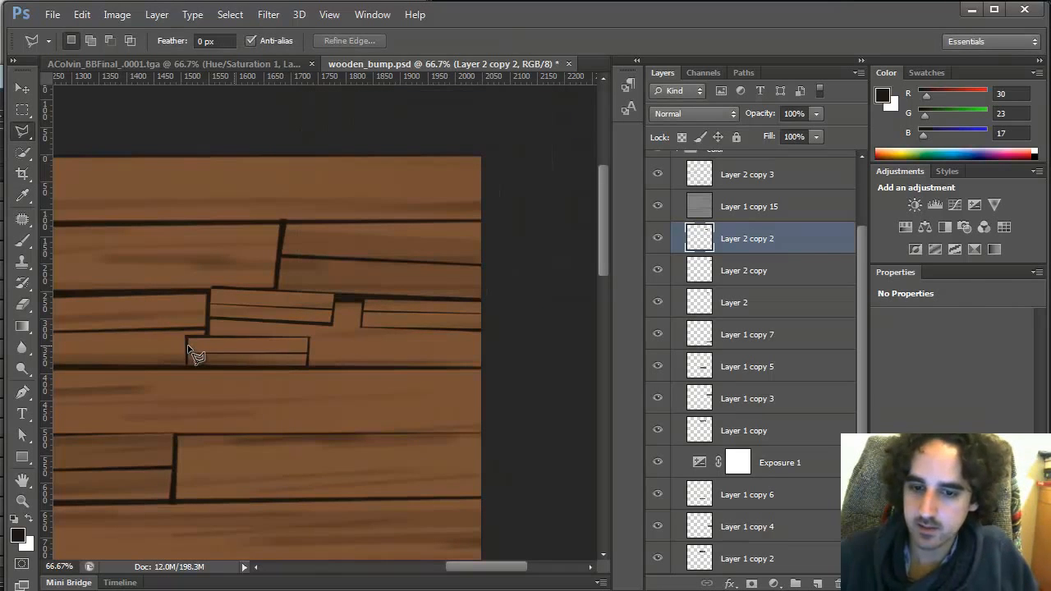
# Duplicate that piece again, rotate it back and move it to the texture's right edge, nudging it into line
pyautogui.hotkey('ctrl', 'j')
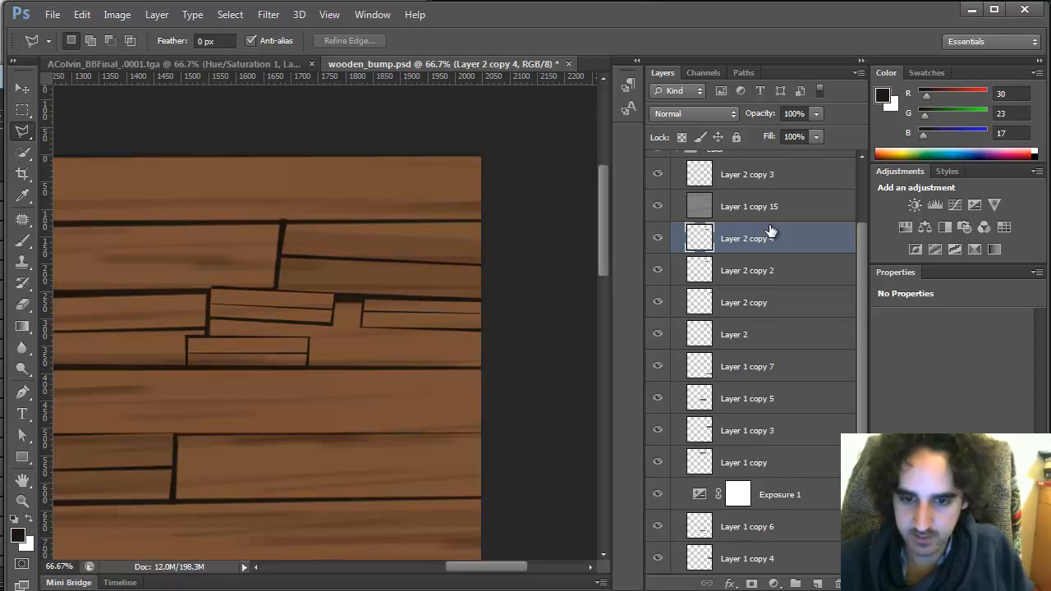
pyautogui.hotkey('ctrl', 't')
pyautogui.moveTo(499, 467); pyautogui.dragTo(105, 303)
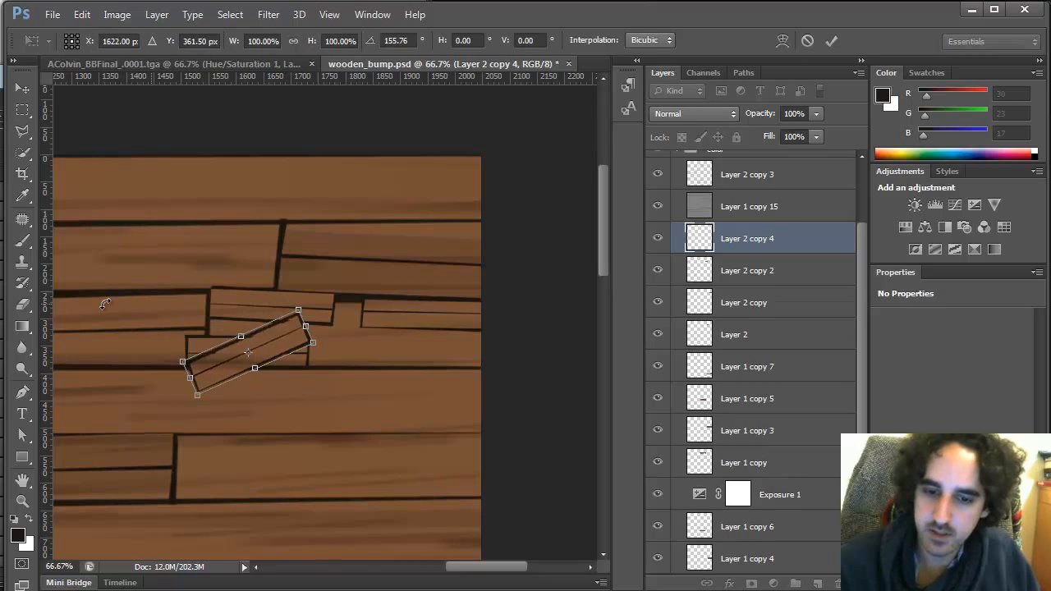
pyautogui.moveTo(357, 362); pyautogui.dragTo(349, 394)
pyautogui.moveTo(281, 344); pyautogui.dragTo(472, 350)
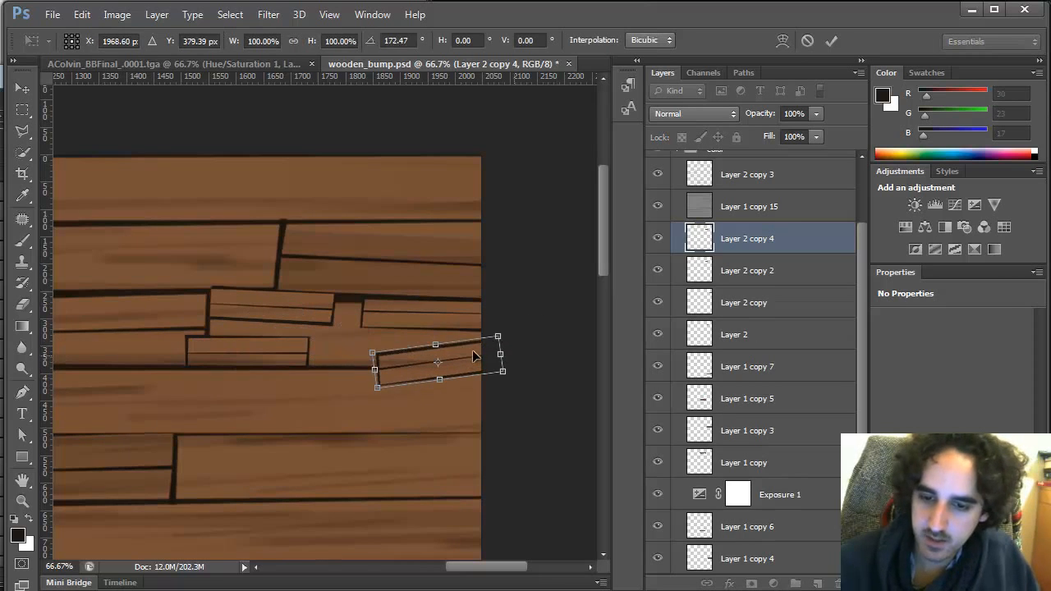
pyautogui.moveTo(522, 401)
pyautogui.mouseDown()
pyautogui.moveTo(514, 413)
pyautogui.moveTo(519, 385)
pyautogui.mouseUp()
pyautogui.press('Return')
pyautogui.hotkey('shift', 'Up')
pyautogui.hotkey('shift', 'Up')
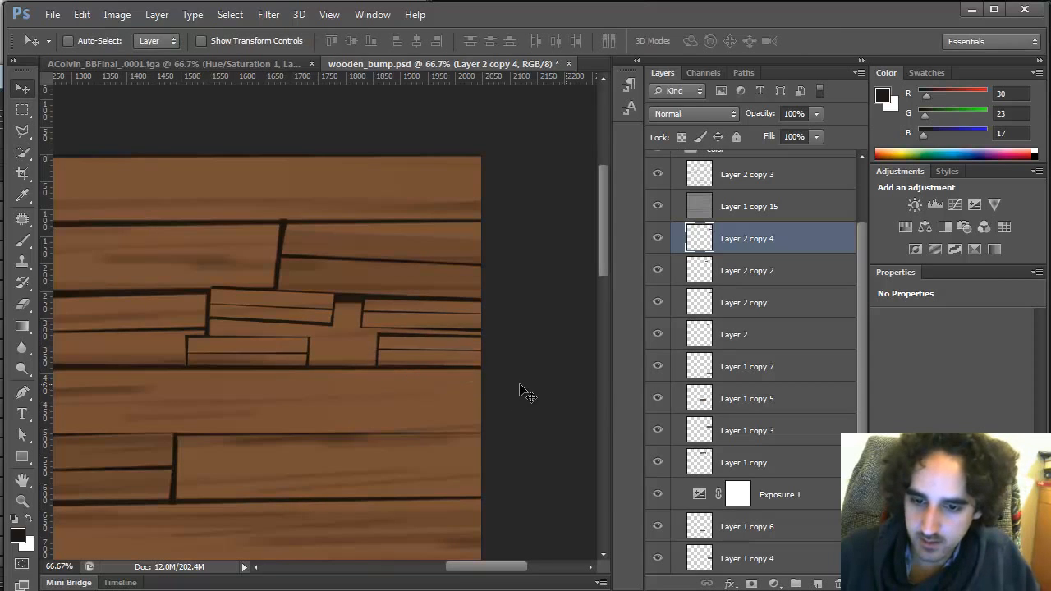
pyautogui.press('Down')
pyautogui.press('Down')
pyautogui.press('Down')
# Stretch the right-edge piece leftwards to about 148% width and nudge it down slightly
pyautogui.hotkey('ctrl', 't')
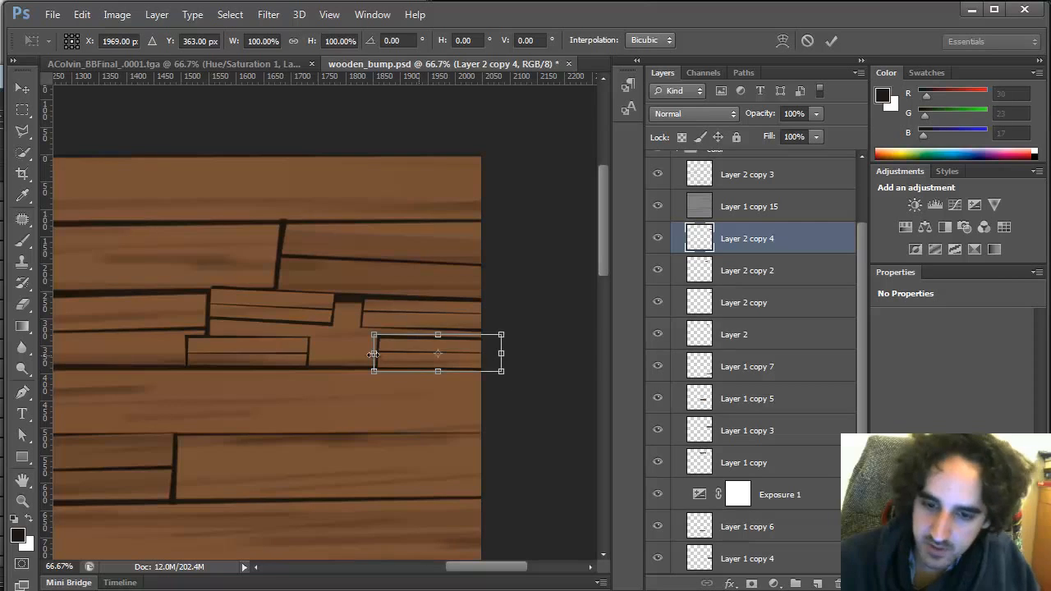
pyautogui.moveTo(375, 353); pyautogui.dragTo(312, 347)
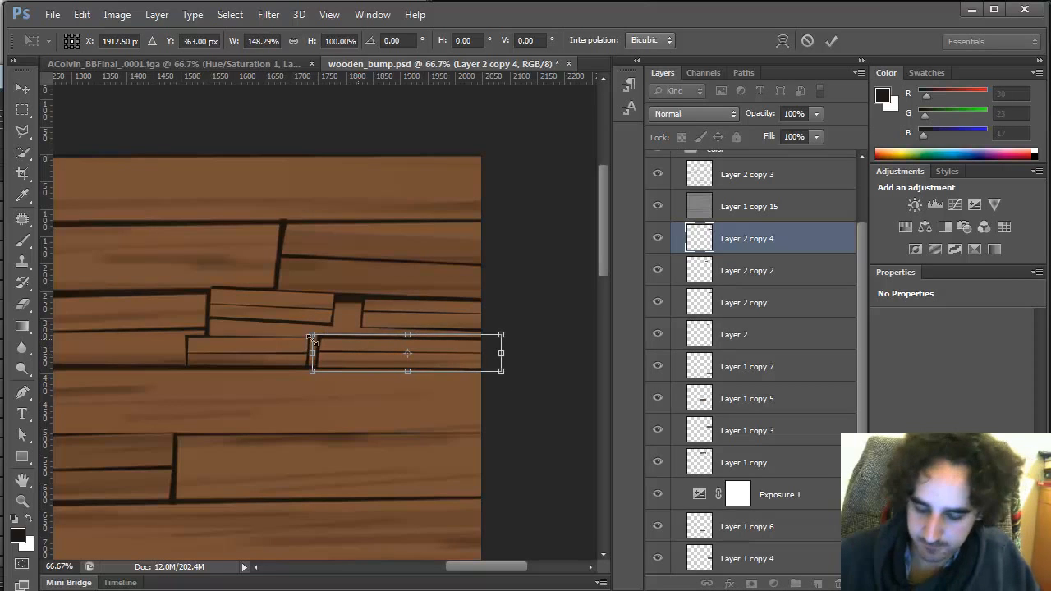
pyautogui.press('Return')
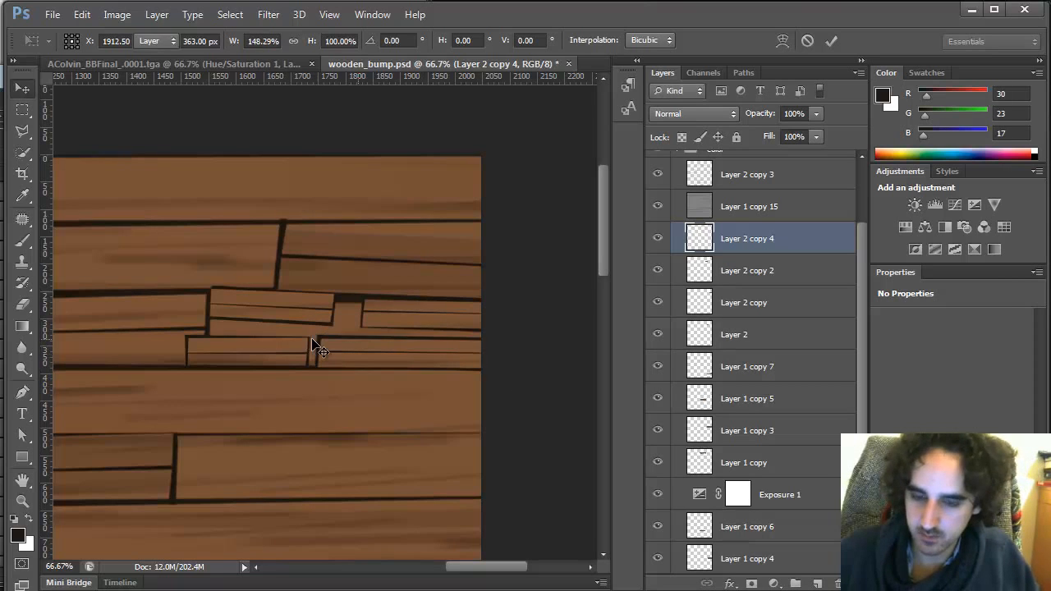
pyautogui.press('Down')
pyautogui.press('Down')
pyautogui.press('Down')
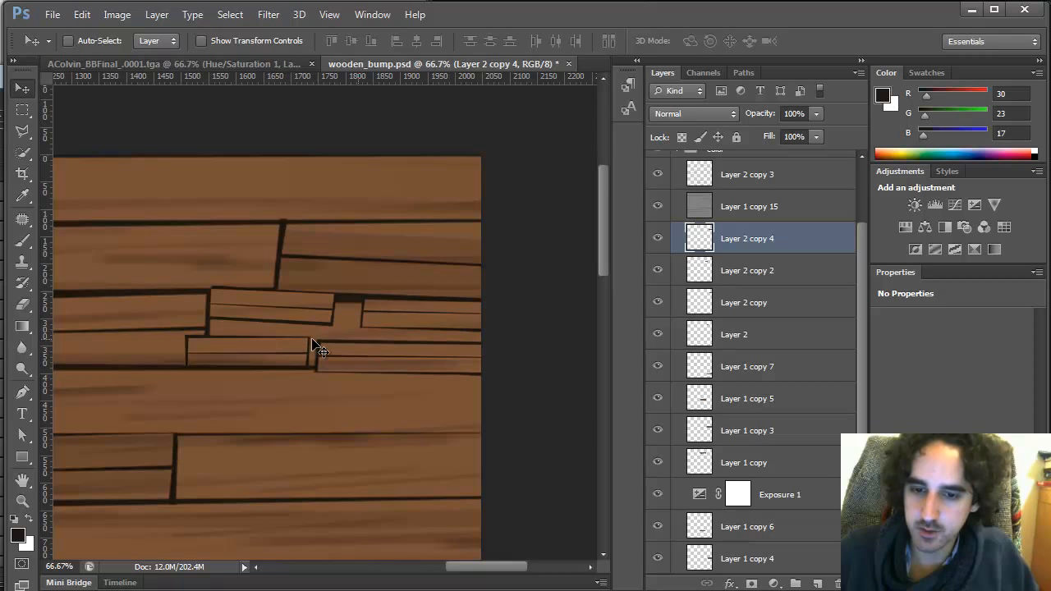
# Save the PSD and export it for web as a quality 90 JPEG, overwriting wood_floor_color.jpg in sourceimages
pyautogui.hotkey('ctrl', 's')
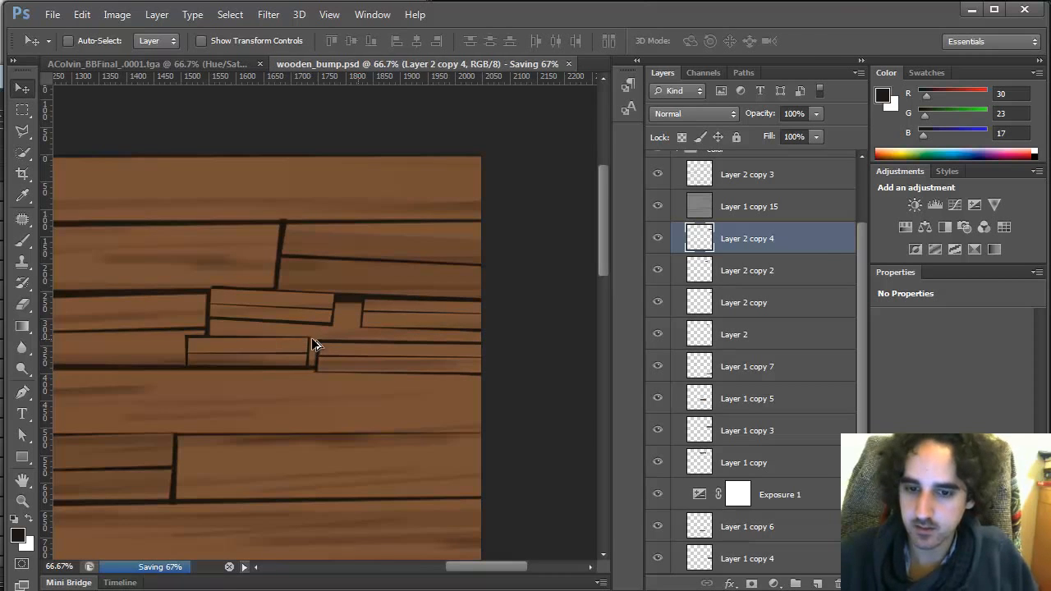
pyautogui.hotkey('ctrl', 'alt', 'shift', 's')
pyautogui.press('Escape')
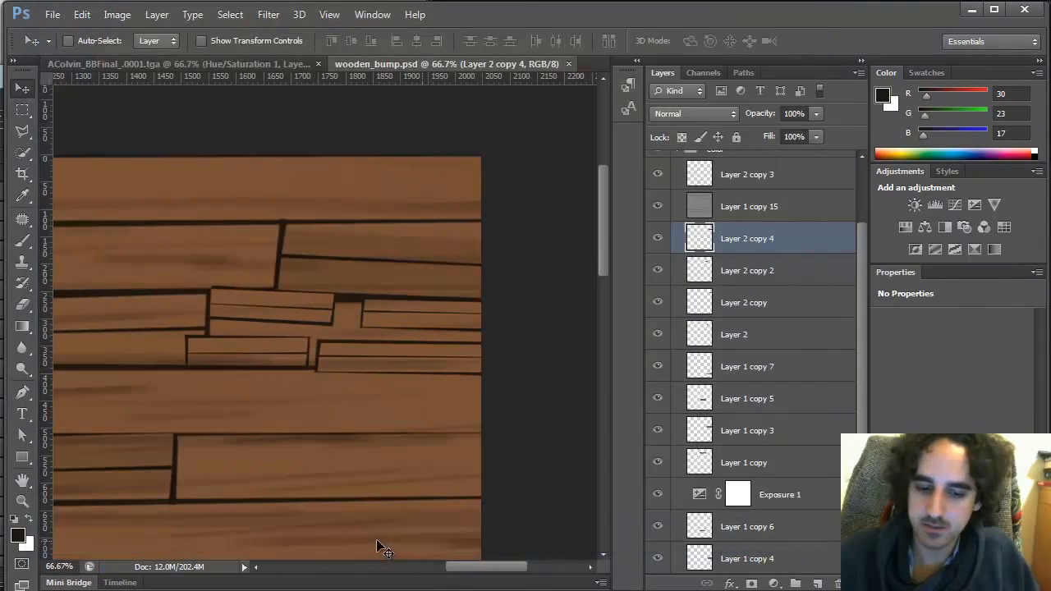
pyautogui.hotkey('ctrl', 'alt', 'shift', 's')
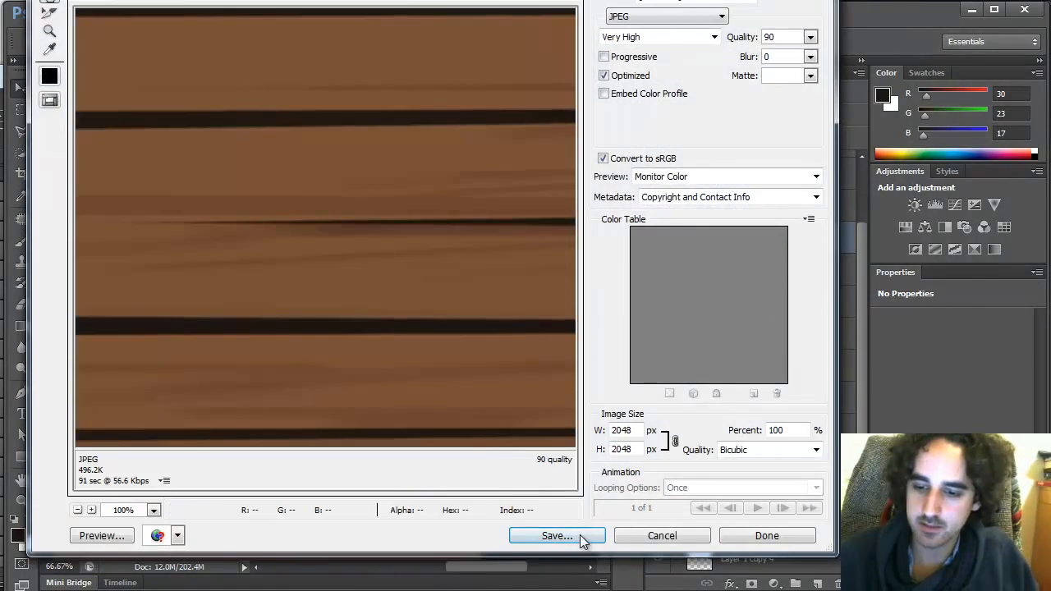
pyautogui.click(557, 535)
pyautogui.click(374, 215)
pyautogui.click(475, 417)
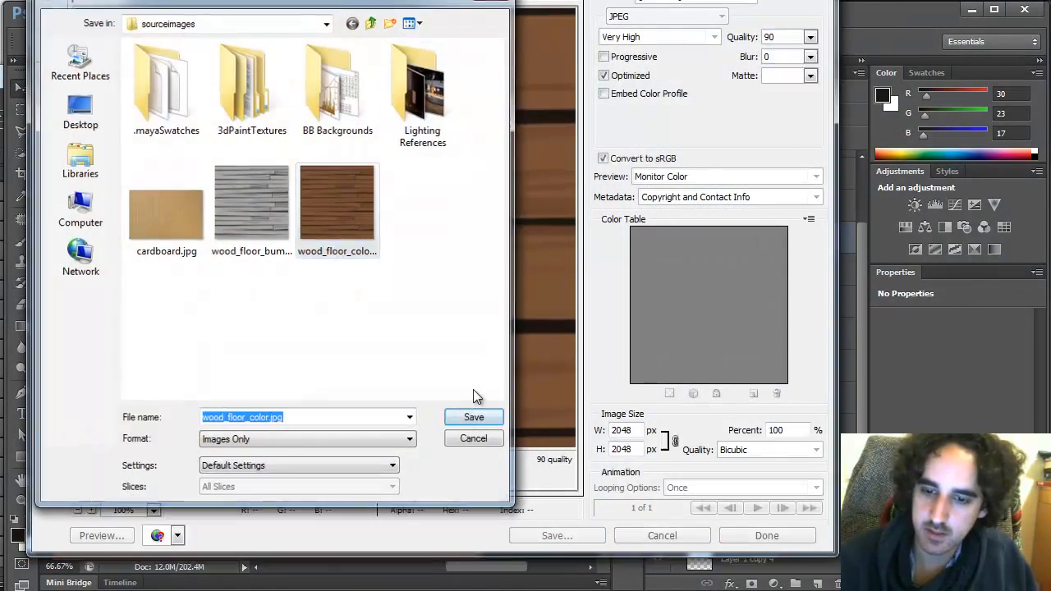
pyautogui.click(544, 292)
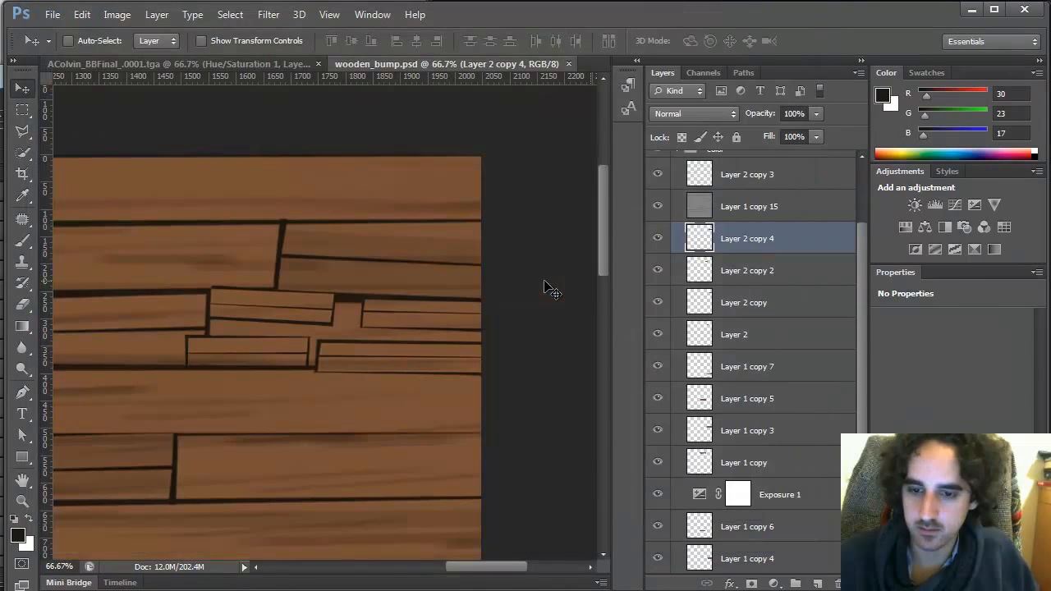
# Turn on the bump layer group and export for web as JPEG, overwriting wood_floor_bump.jpg in sourceimages
pyautogui.moveTo(854, 314); pyautogui.dragTo(861, 179)
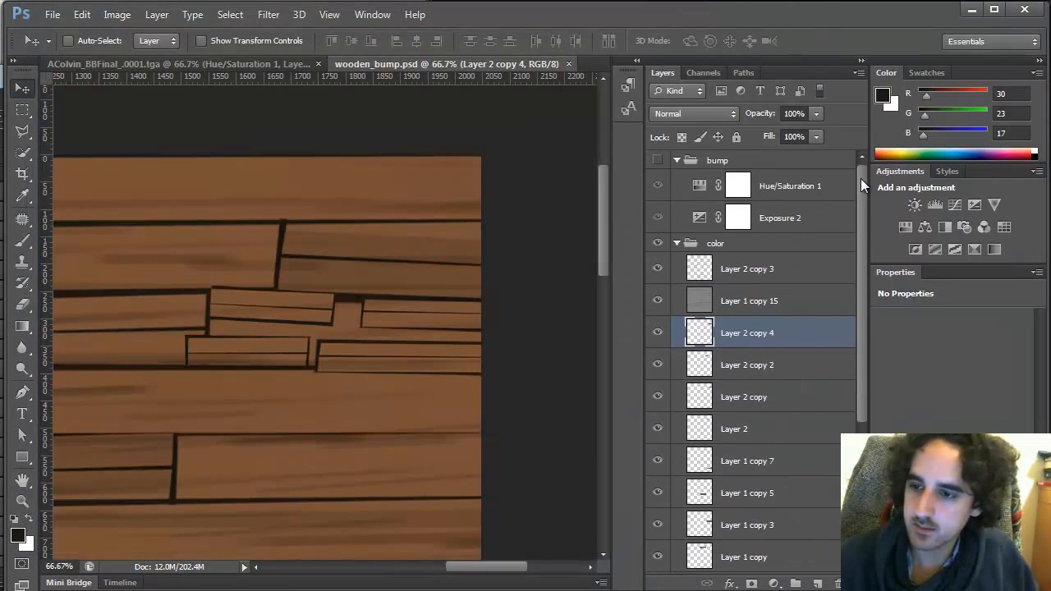
pyautogui.click(658, 160)
pyautogui.hotkey('ctrl', 'alt', 'shift', 's')
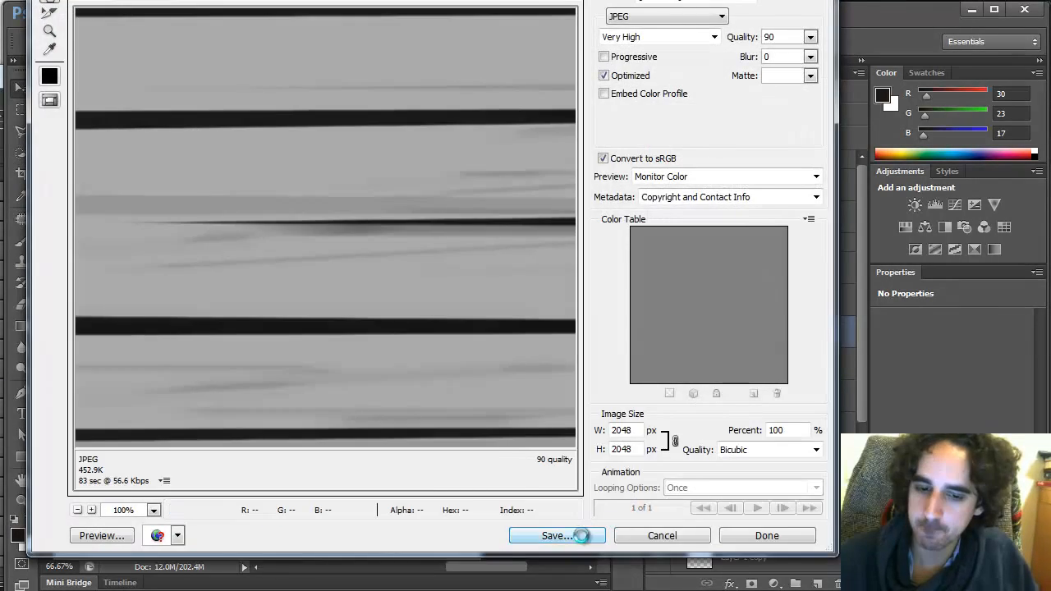
pyautogui.click(580, 535)
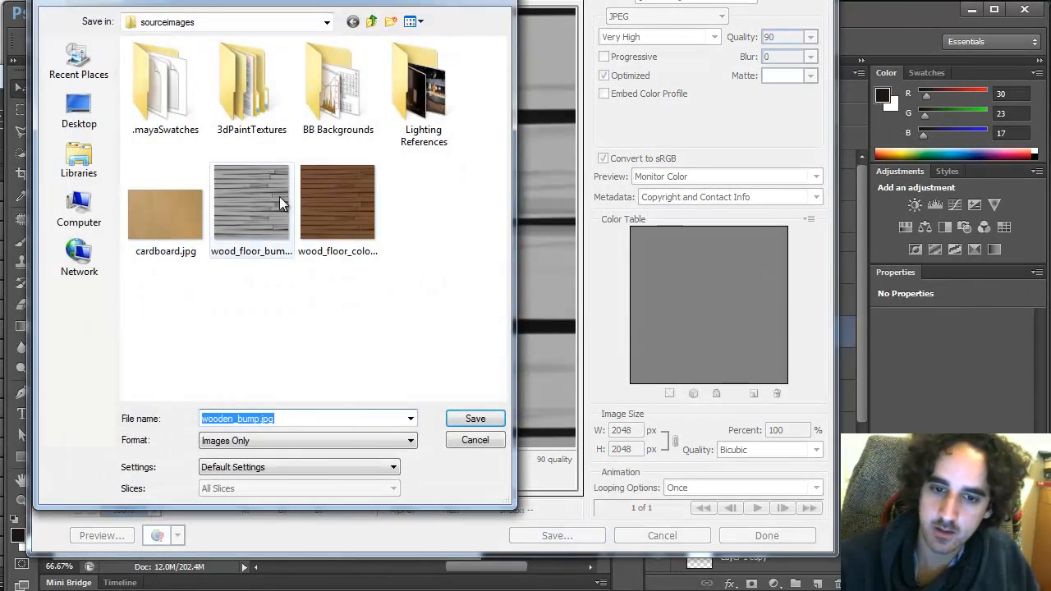
pyautogui.click(252, 209)
pyautogui.click(471, 415)
pyautogui.click(578, 294)
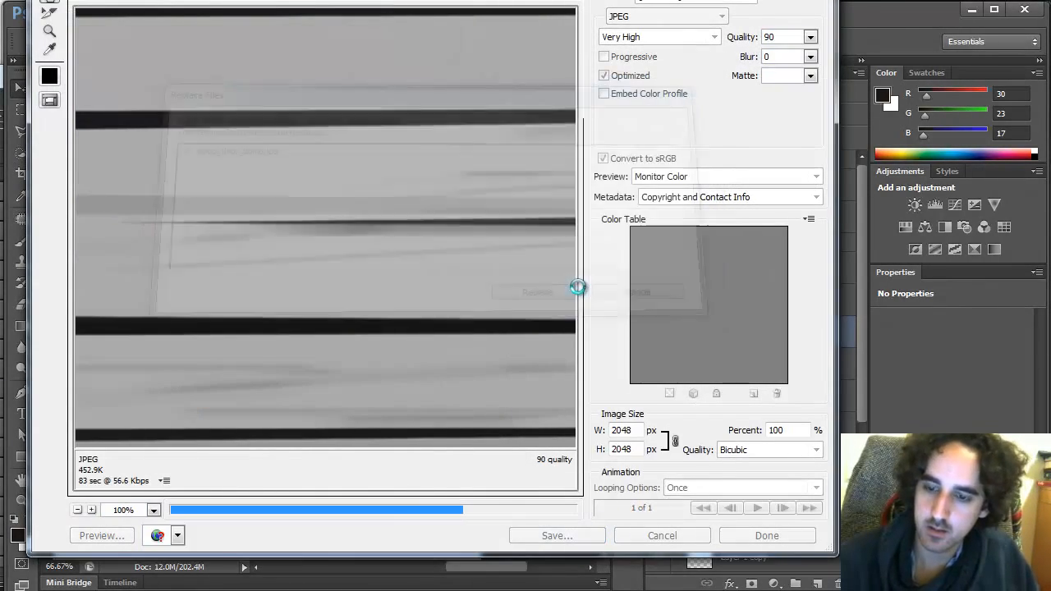
# Switch to Maya and inspect the floor bump file node's image name in the Attribute Editor
pyautogui.hotkey('alt', 'Tab')
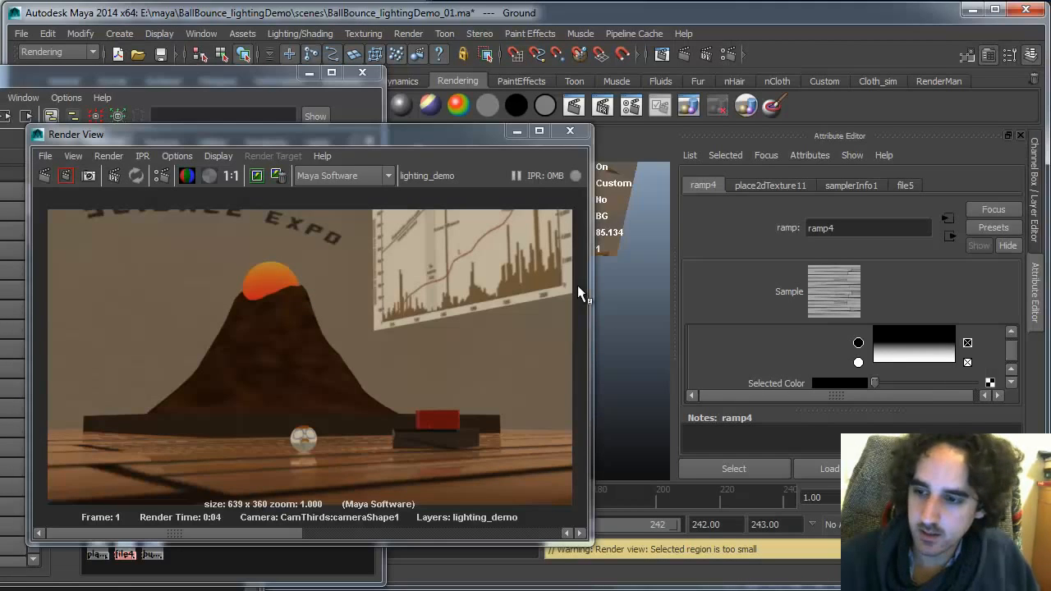
pyautogui.click(148, 80)
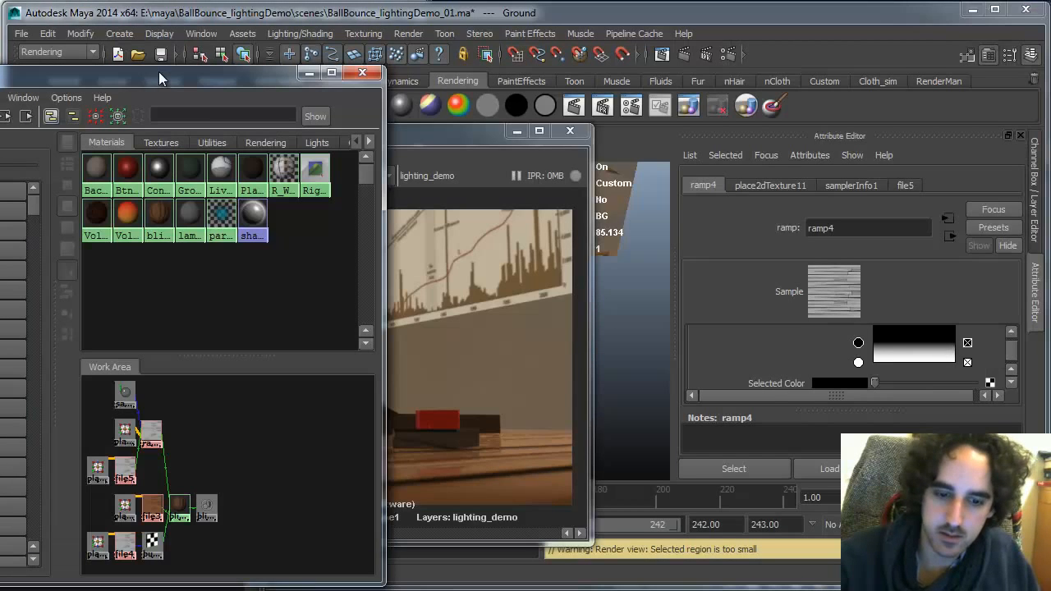
pyautogui.click(150, 427)
pyautogui.click(126, 470)
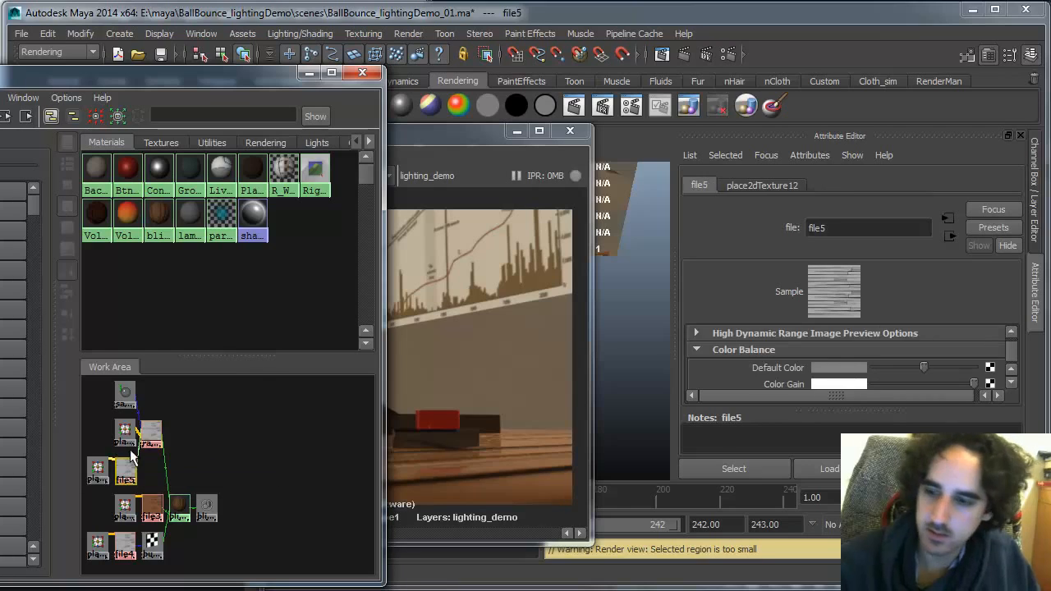
pyautogui.click(1011, 383)
pyautogui.click(1011, 383)
pyautogui.click(1011, 384)
pyautogui.click(1010, 384)
pyautogui.click(1010, 383)
pyautogui.click(1011, 383)
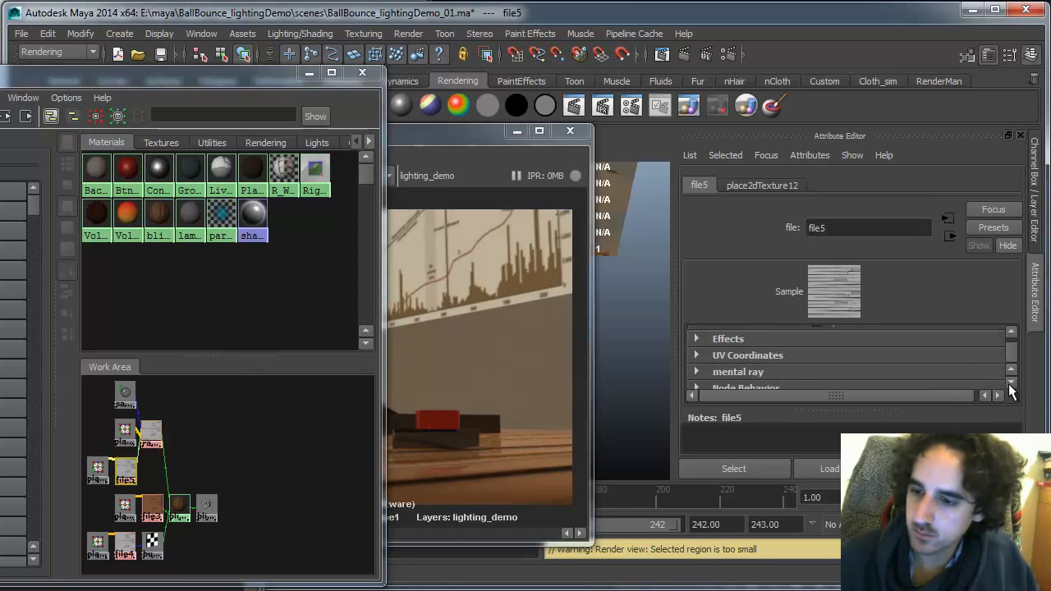
pyautogui.click(1011, 383)
pyautogui.click(1010, 384)
pyautogui.click(1011, 332)
pyautogui.click(1011, 331)
pyautogui.click(1011, 332)
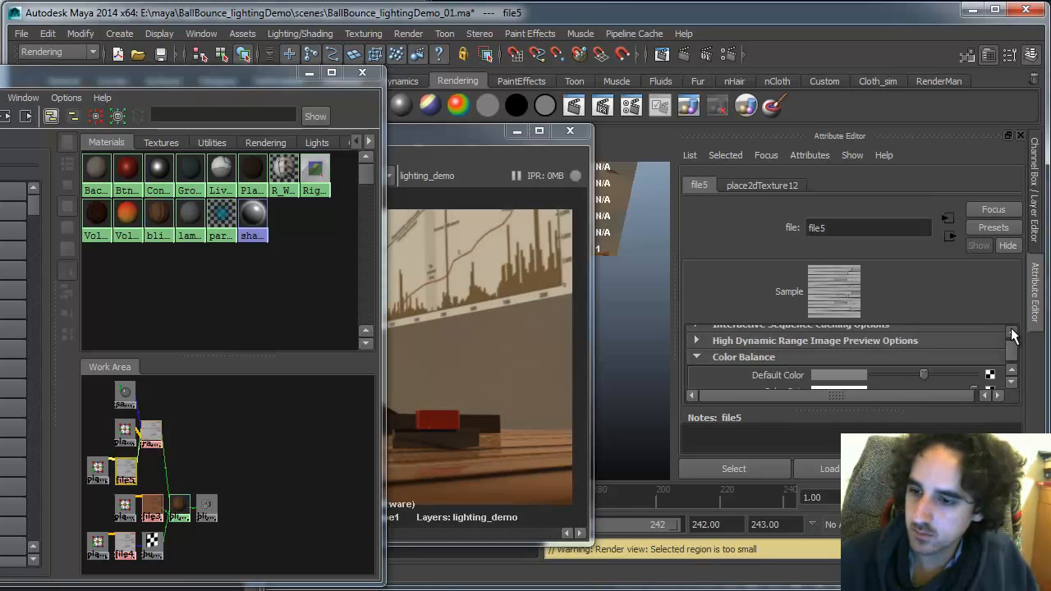
pyautogui.click(1011, 331)
pyautogui.click(1011, 332)
pyautogui.click(1011, 332)
pyautogui.click(1011, 332)
pyautogui.click(1010, 332)
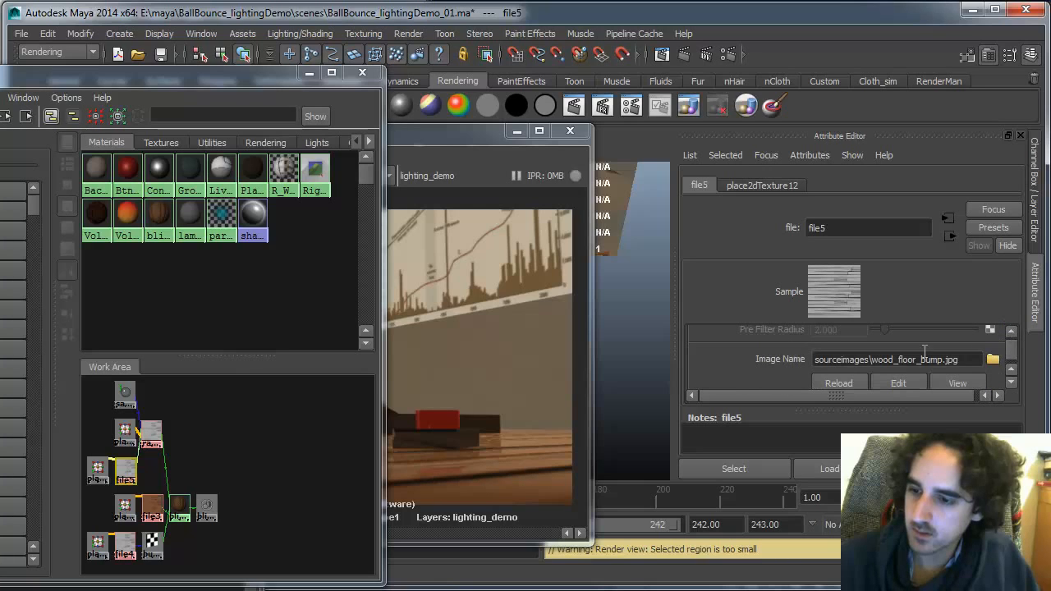
# Check the floor colour file node, then re-render the scene in the Render View
pyautogui.click(128, 540)
pyautogui.click(152, 507)
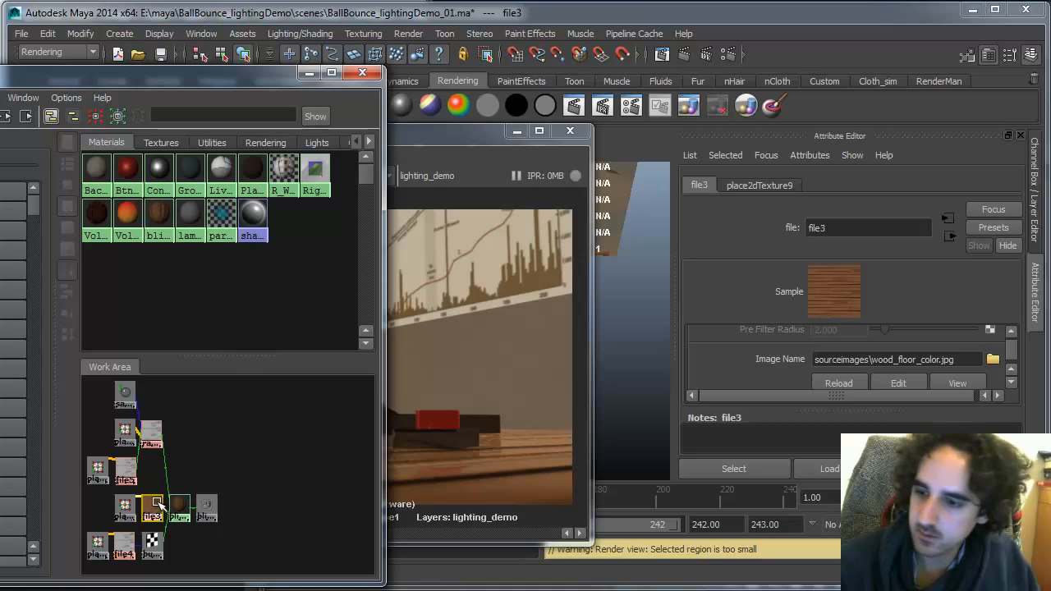
pyautogui.click(458, 140)
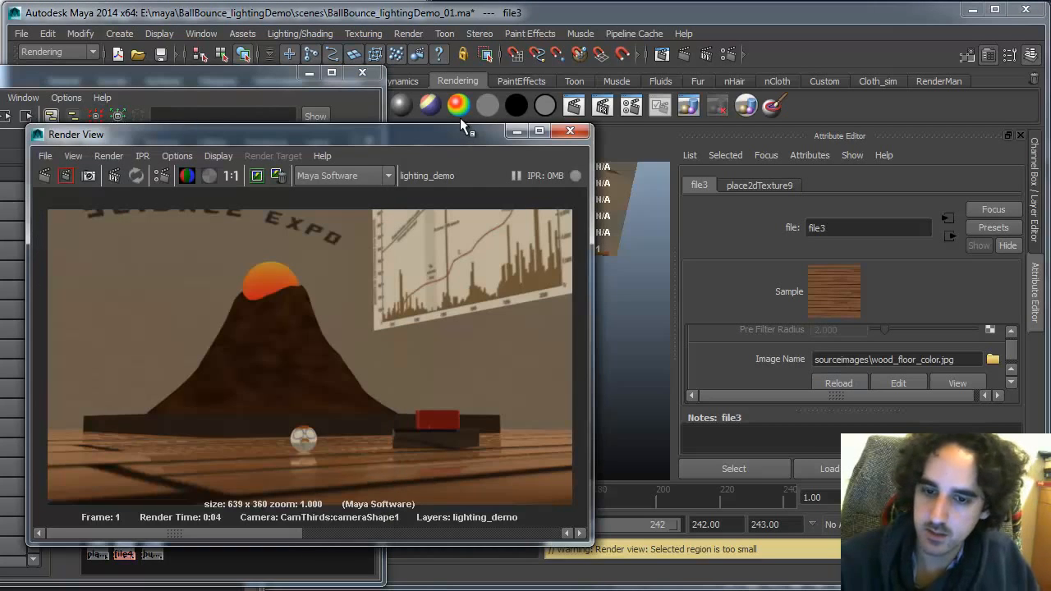
pyautogui.click(44, 176)
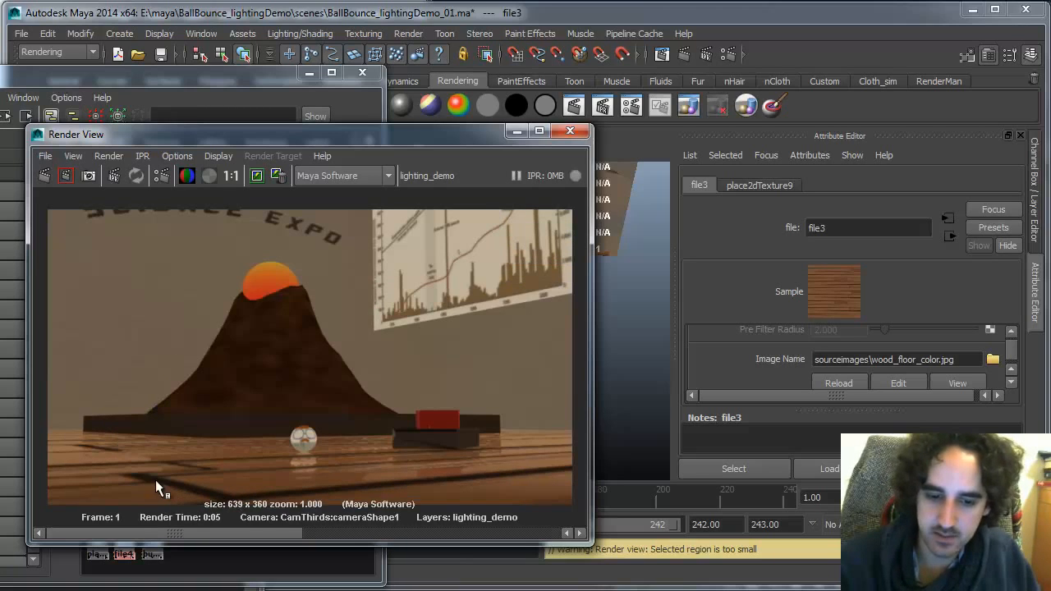
pyautogui.moveTo(166, 530); pyautogui.dragTo(319, 535)
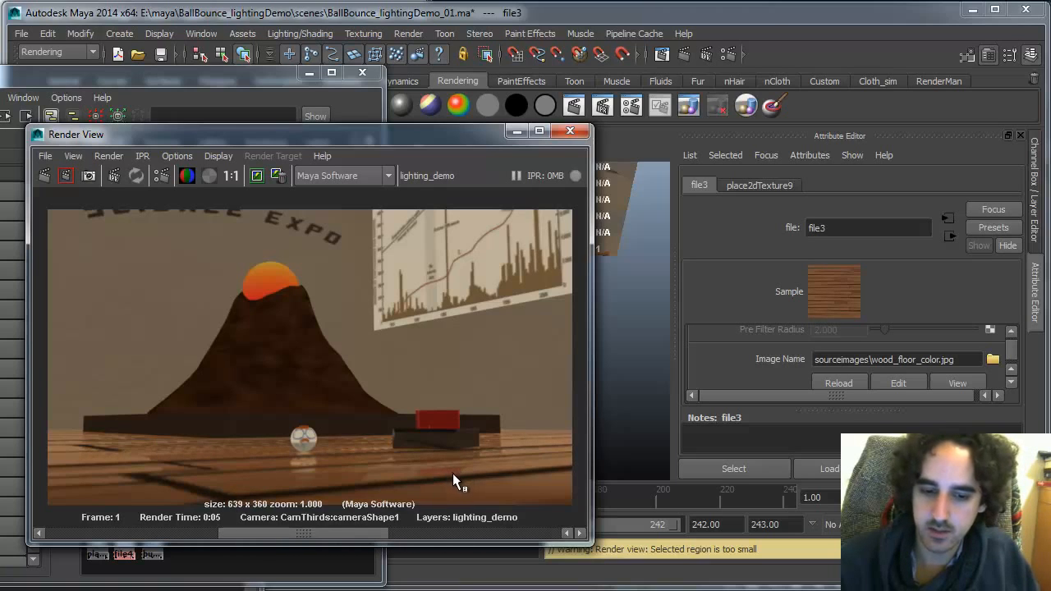
pyautogui.hotkey('alt', 'Tab')
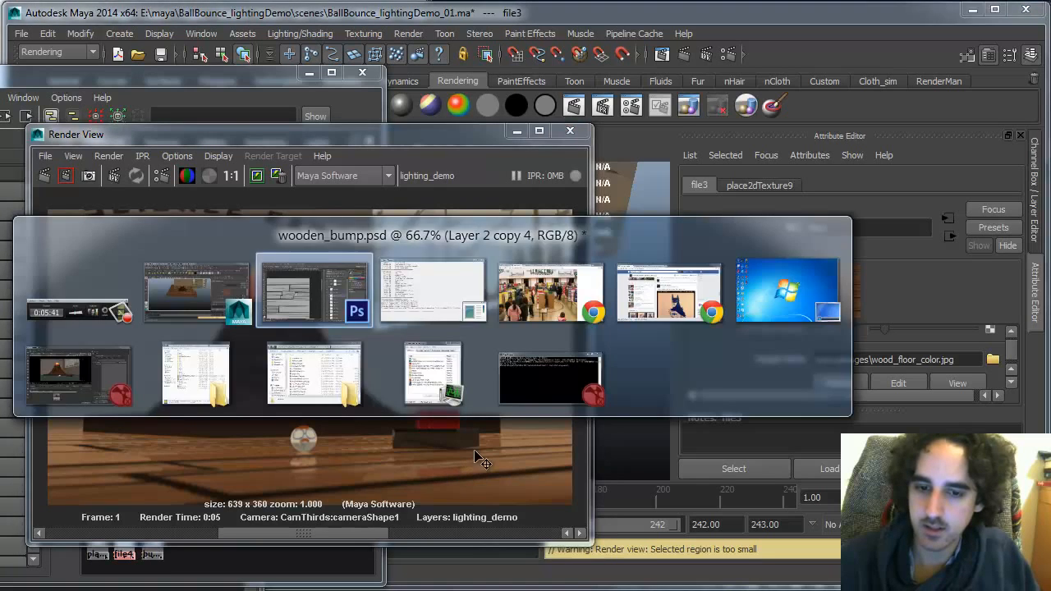
pyautogui.hotkey('alt', 'Tab')
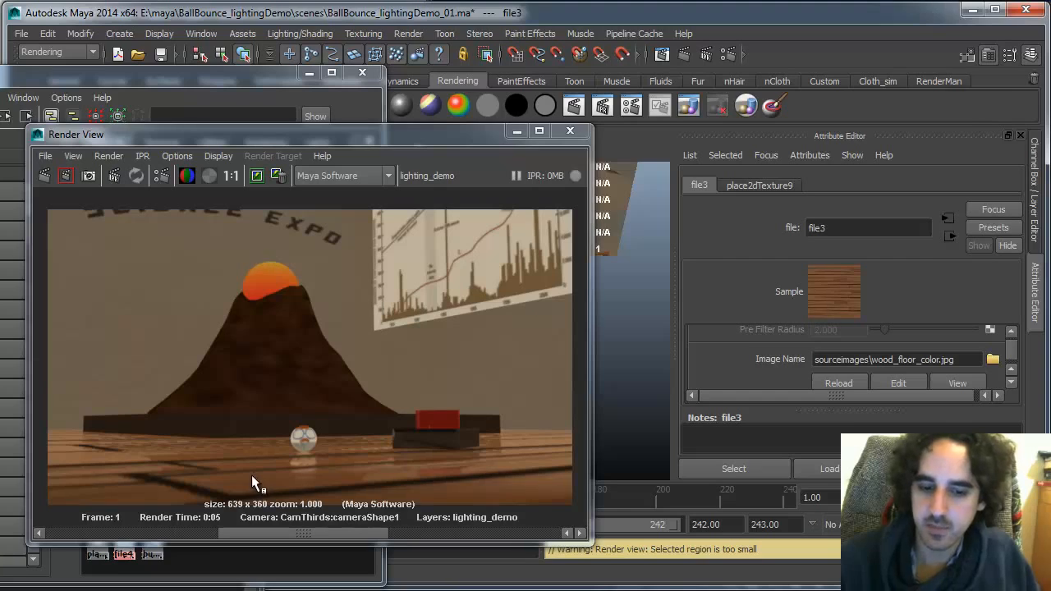
pyautogui.hotkey('alt', 'Tab')
# Hide the bump layer group in the wooden floor PSD
pyautogui.click(658, 160)
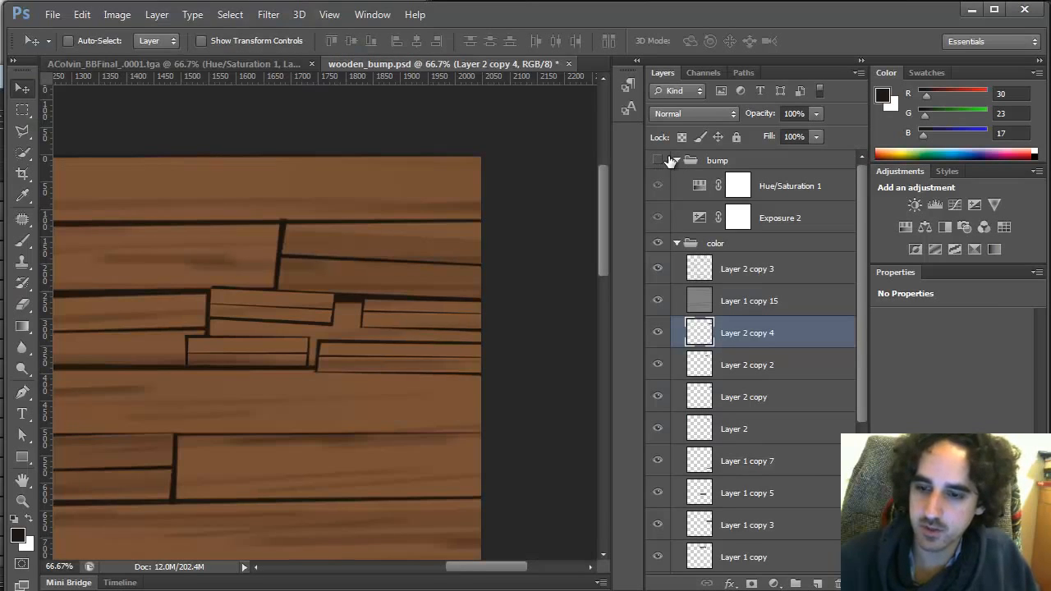
pyautogui.moveTo(859, 339); pyautogui.dragTo(856, 307)
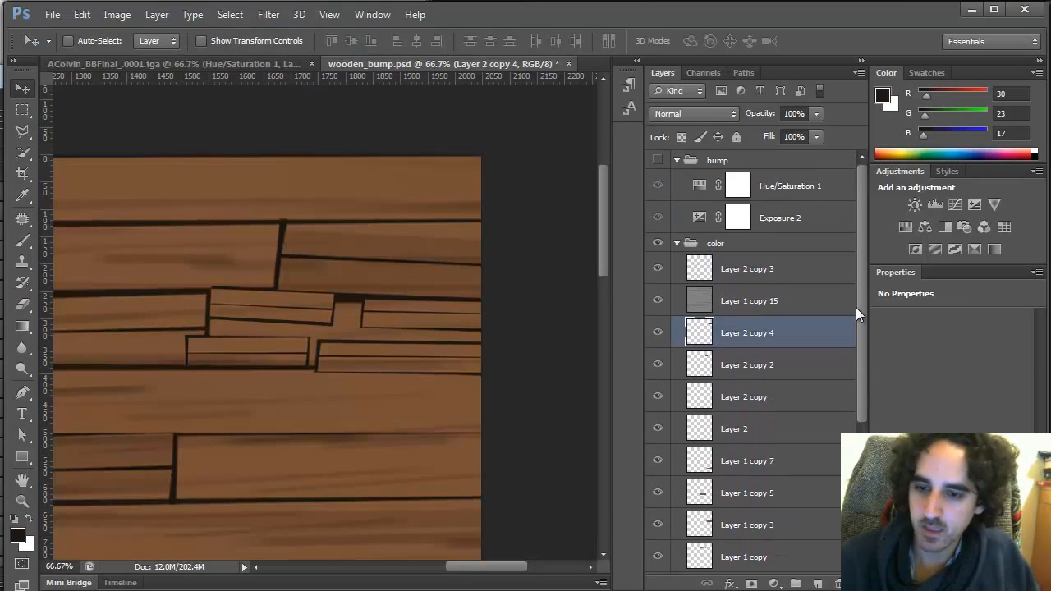
pyautogui.hotkey('alt', 'Tab')
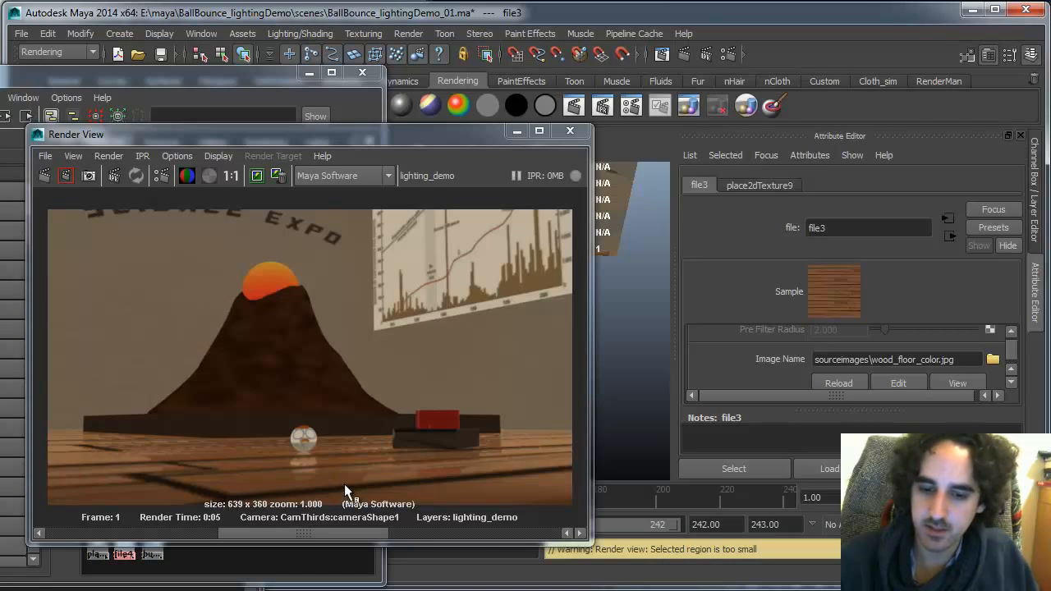
pyautogui.hotkey('alt', 'Tab')
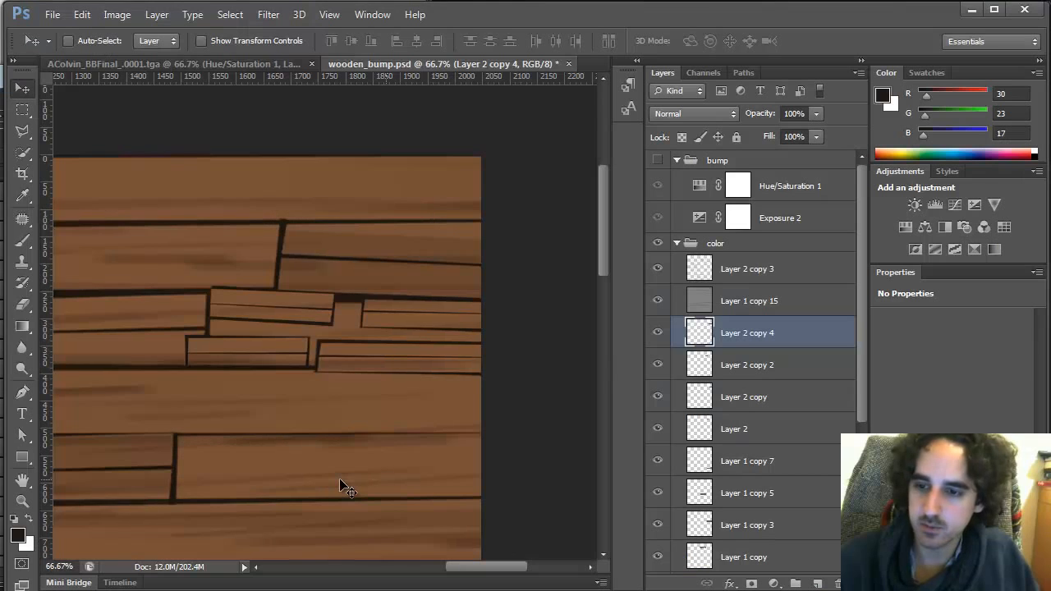
# Add an Exposure adjustment layer atop the color group with exposure +0.54, offset +0.0523 and gamma 0.71, comparing it on and off
pyautogui.click(806, 268)
pyautogui.click(773, 583)
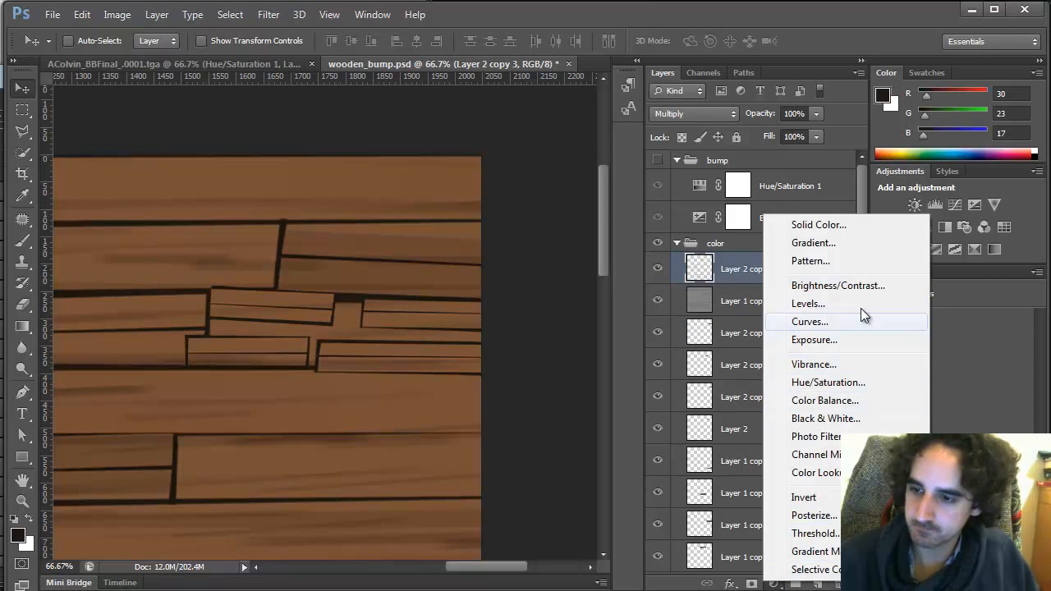
pyautogui.click(854, 339)
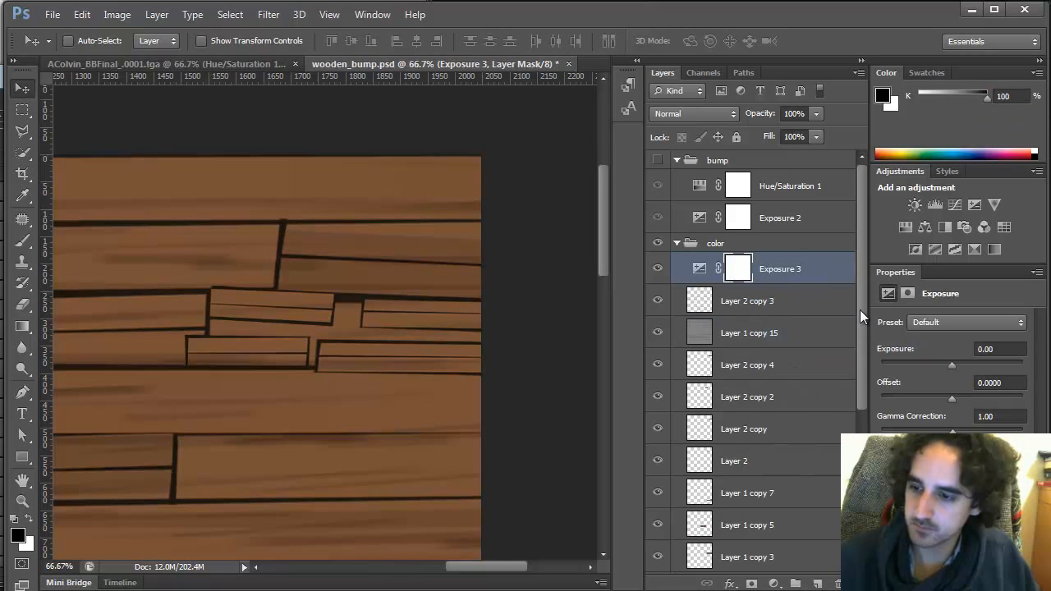
pyautogui.moveTo(952, 399); pyautogui.dragTo(962, 432)
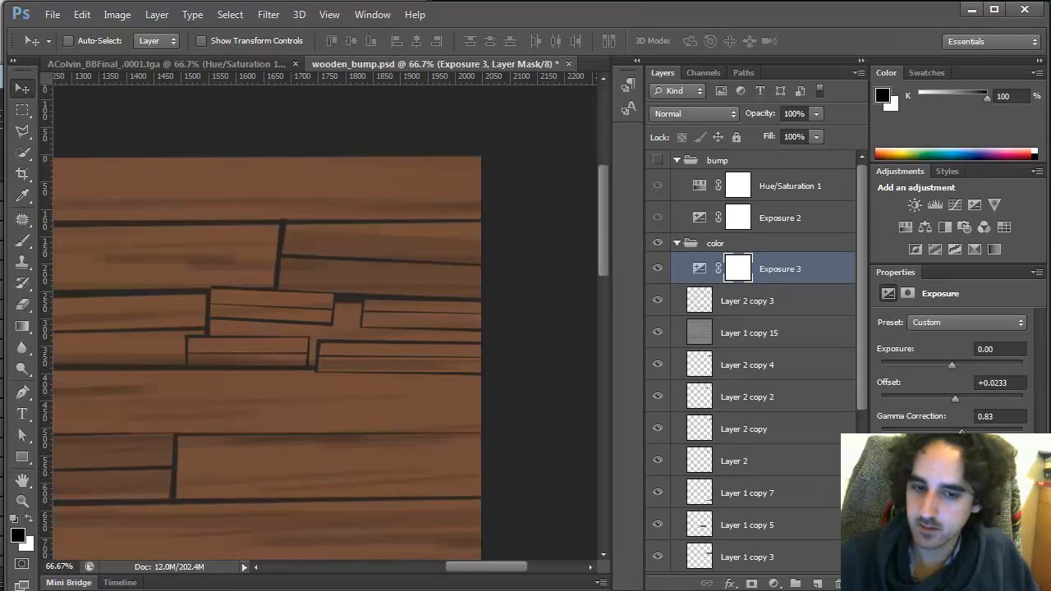
pyautogui.click(657, 269)
pyautogui.click(657, 269)
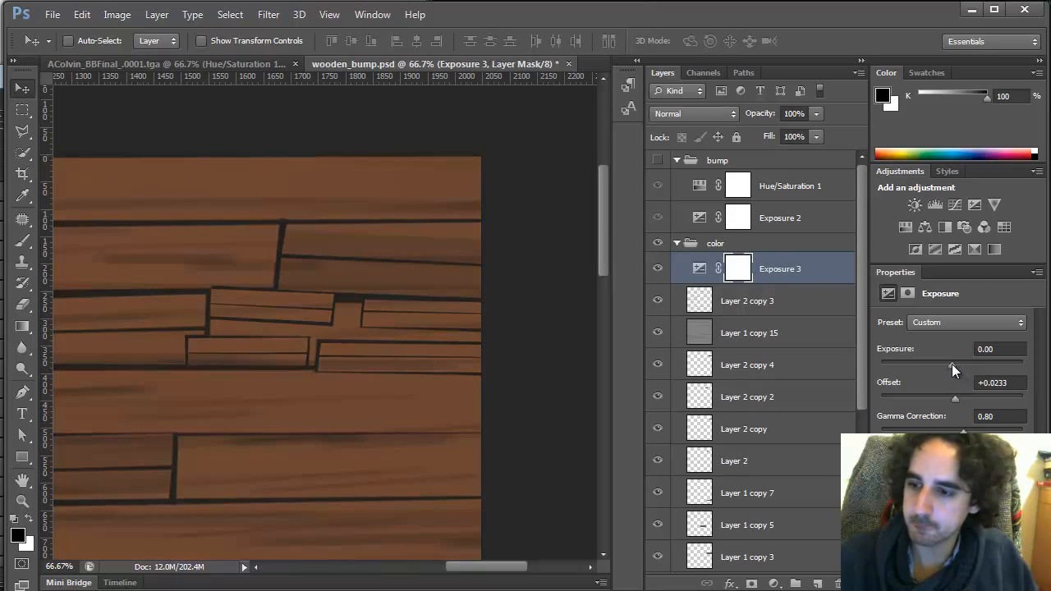
pyautogui.moveTo(952, 364); pyautogui.dragTo(958, 364)
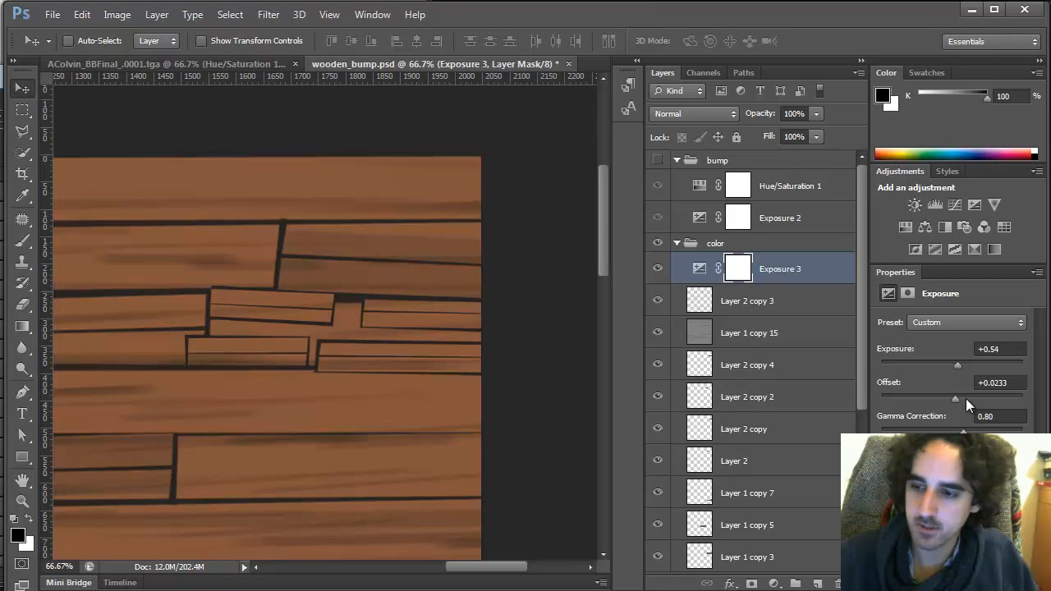
pyautogui.moveTo(966, 399); pyautogui.dragTo(967, 432)
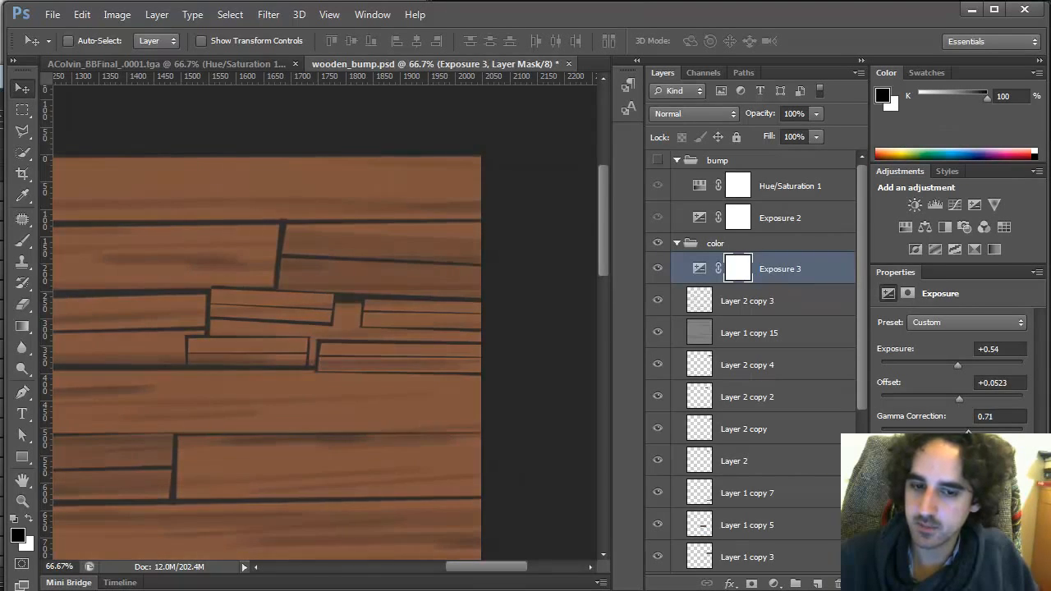
pyautogui.click(657, 269)
pyautogui.click(658, 269)
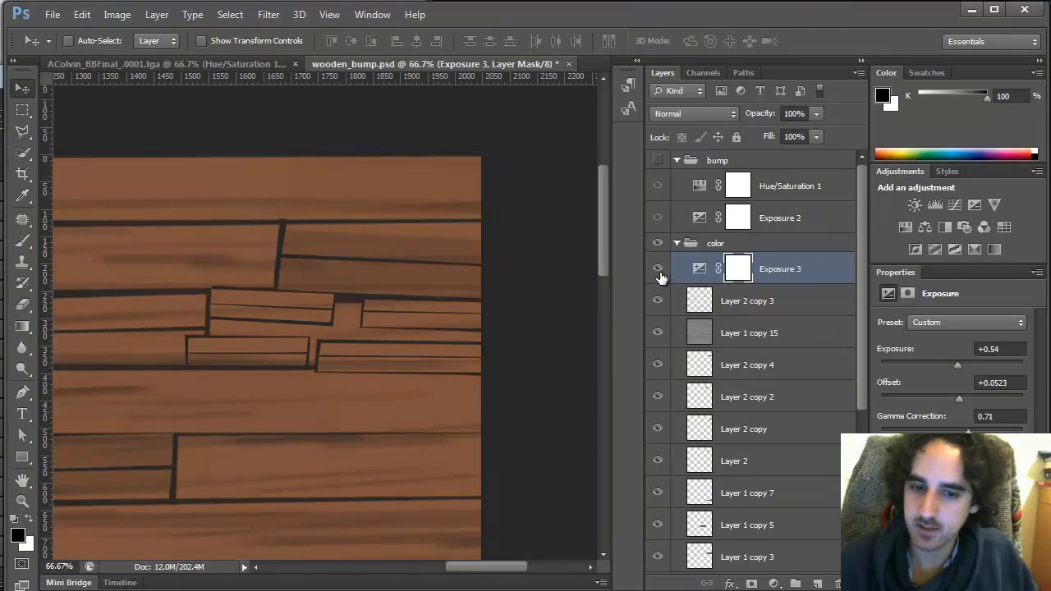
pyautogui.click(657, 269)
pyautogui.click(657, 270)
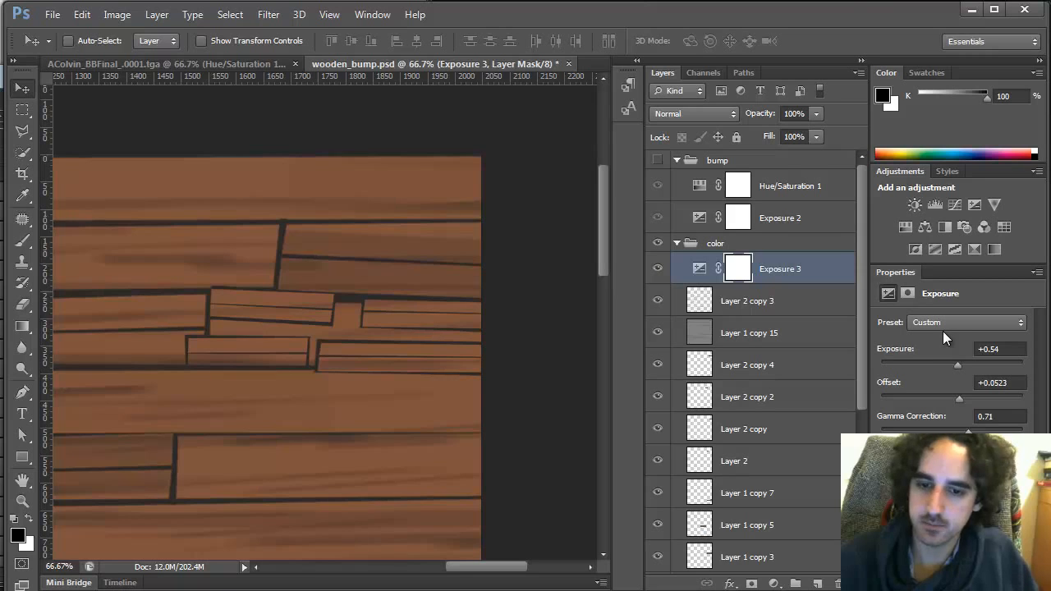
# Try a Hue/Saturation adjustment layer, then delete both new adjustment layers
pyautogui.hotkey('alt', 'Tab')
pyautogui.hotkey('alt', 'Tab')
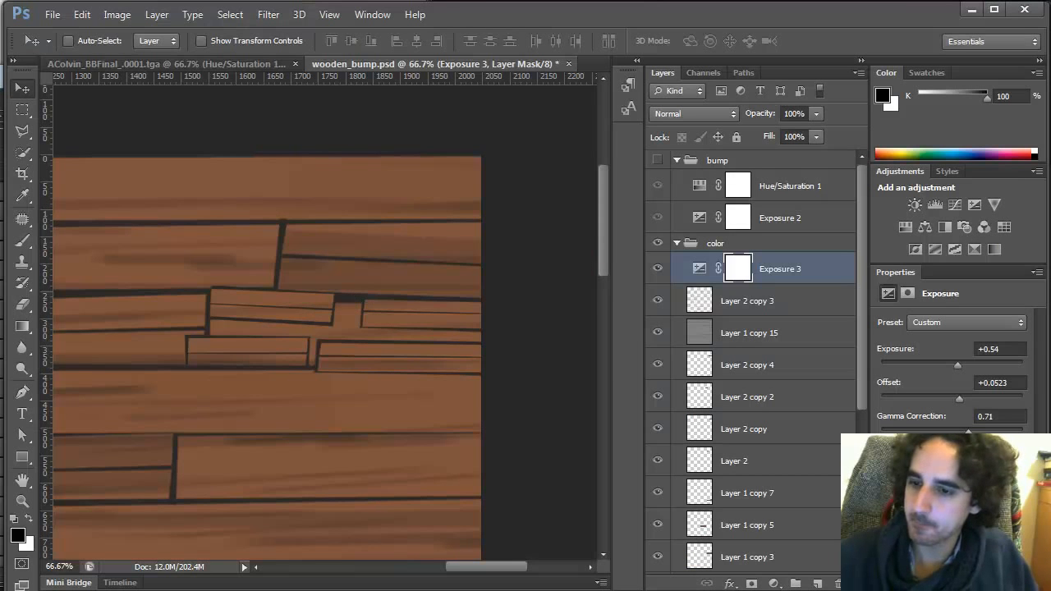
pyautogui.click(773, 584)
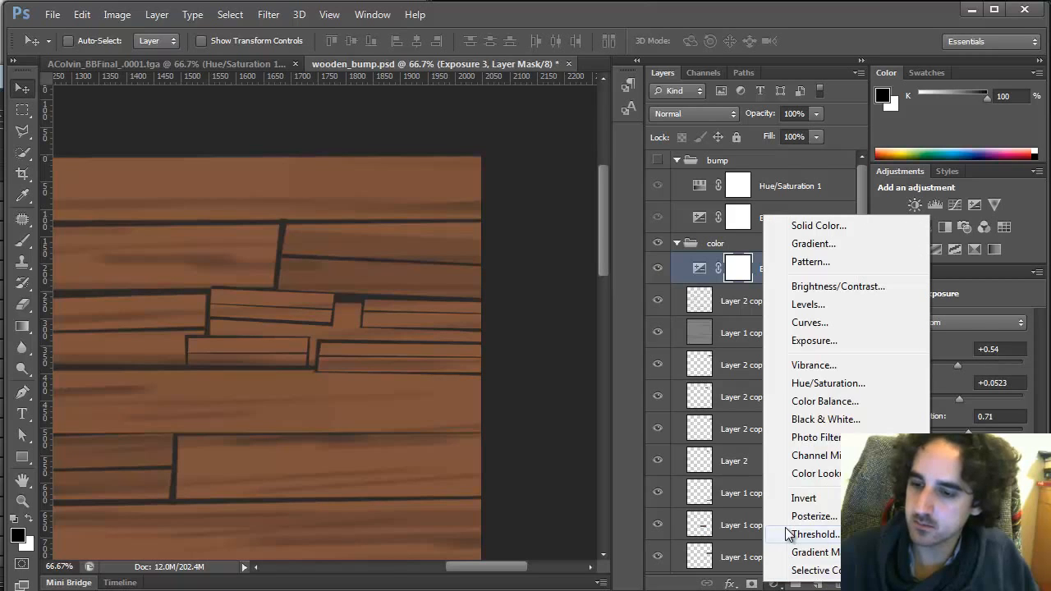
pyautogui.click(853, 389)
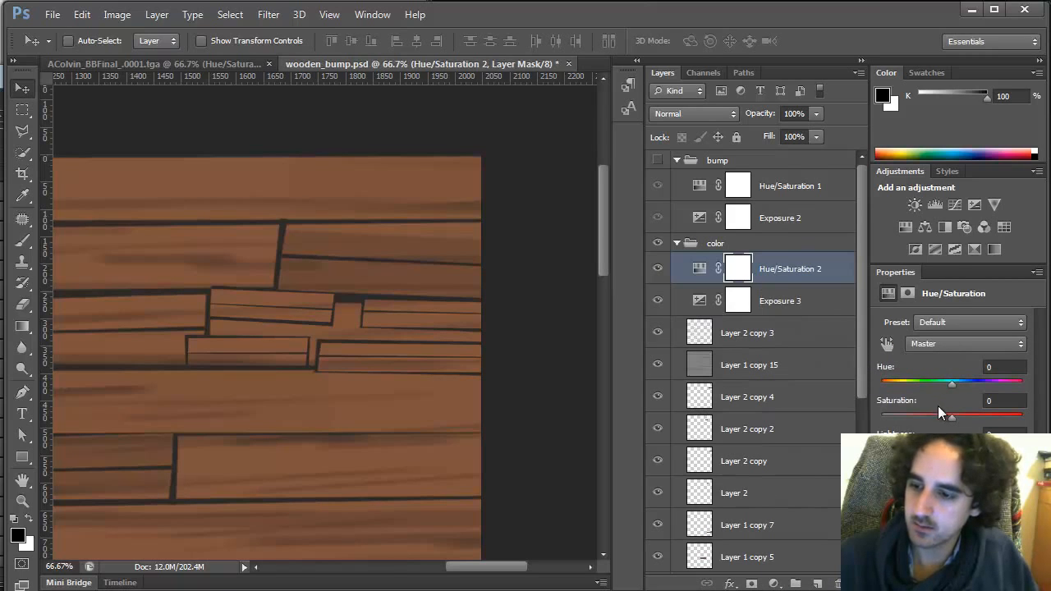
pyautogui.click(955, 470)
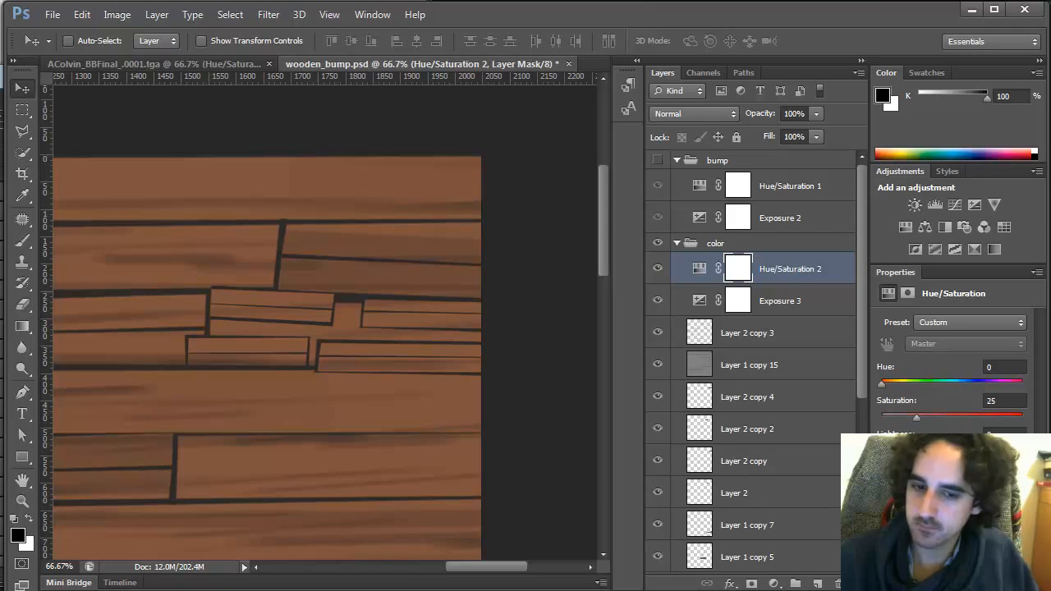
pyautogui.click(955, 470)
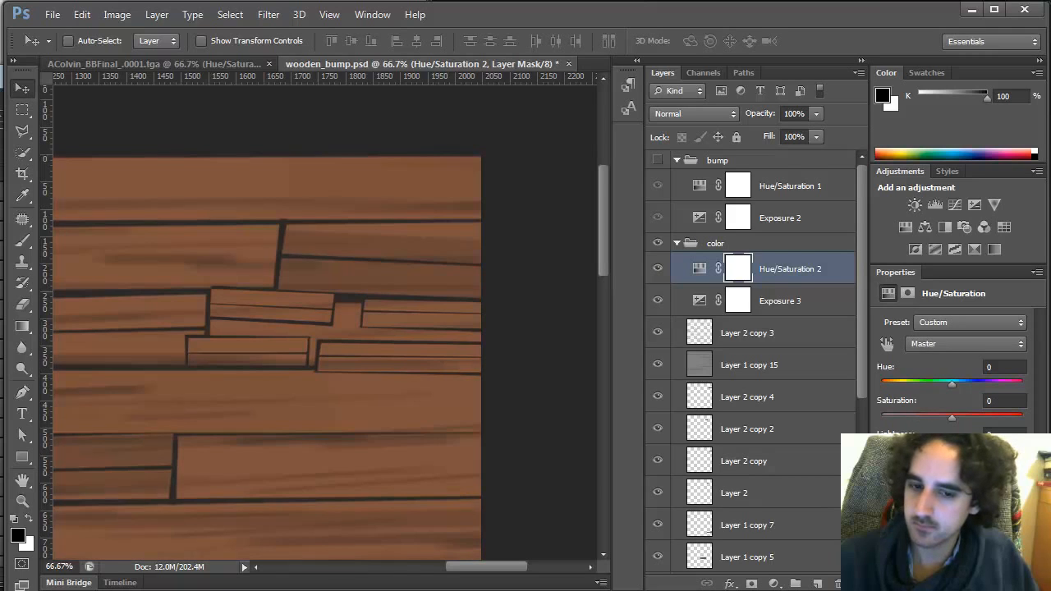
pyautogui.click(837, 584)
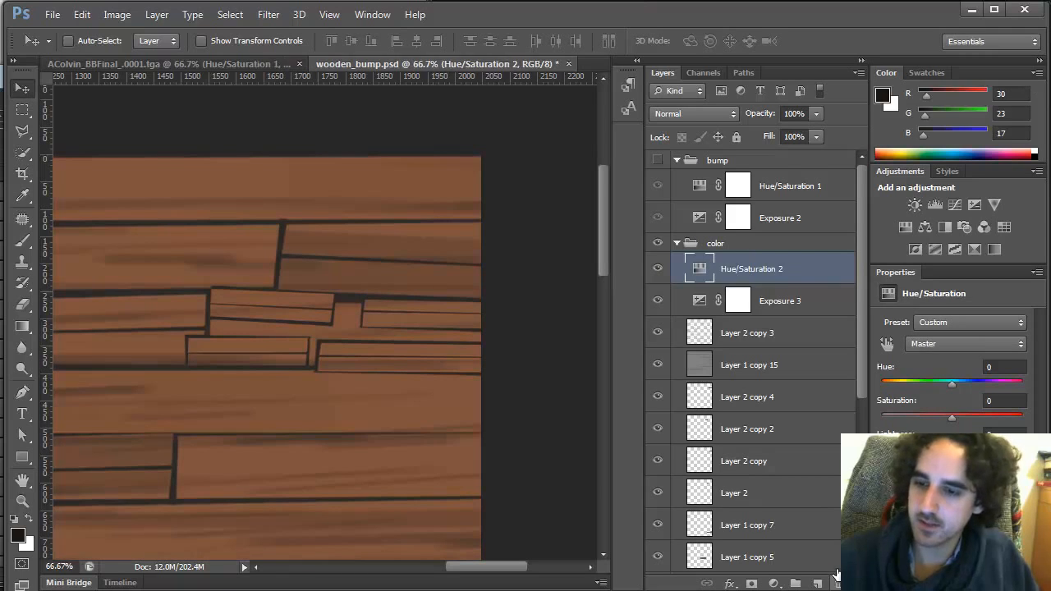
pyautogui.click(838, 584)
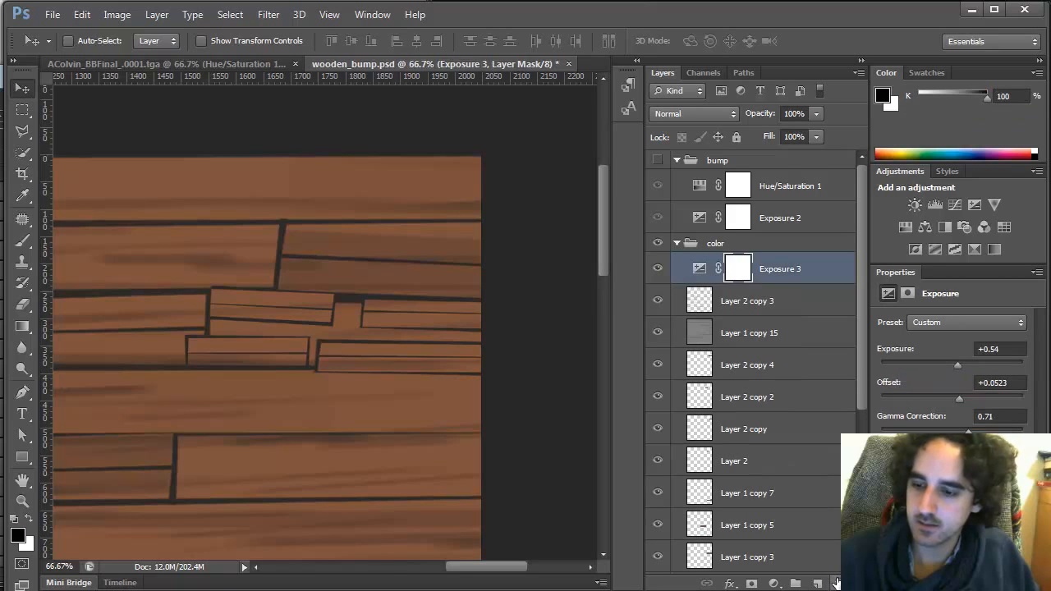
pyautogui.click(837, 584)
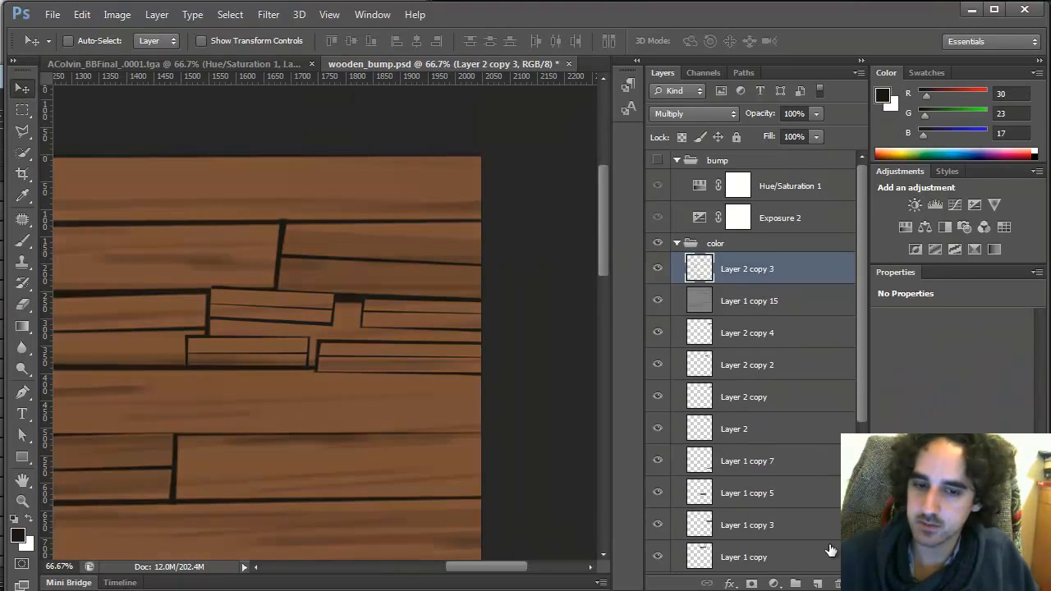
# Raise the floor colour file node's Color Offset to a dark brown in Maya
pyautogui.hotkey('alt', 'Tab')
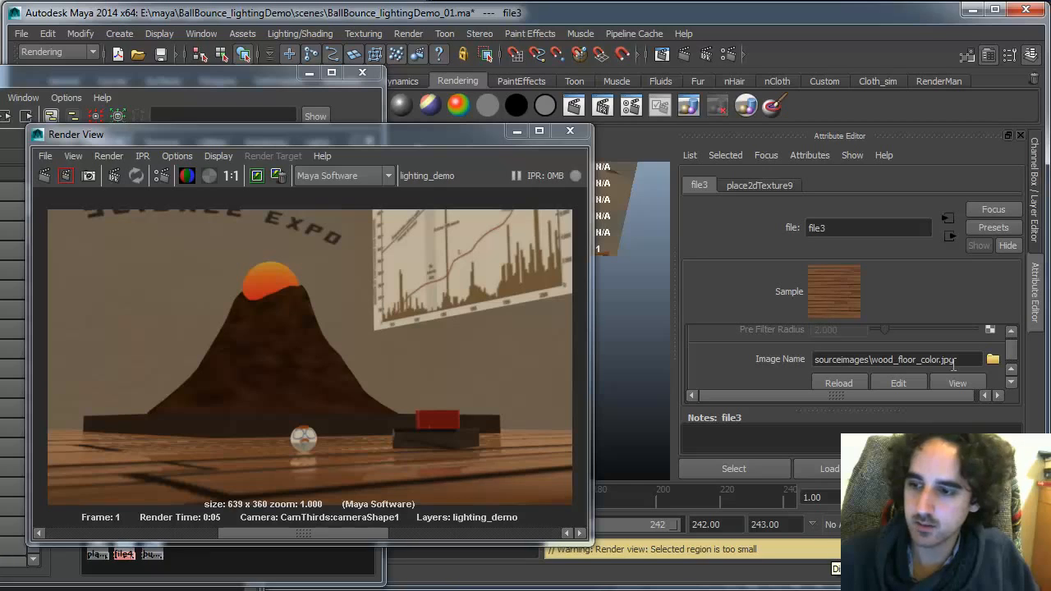
pyautogui.scroll(-5, 1010, 376)
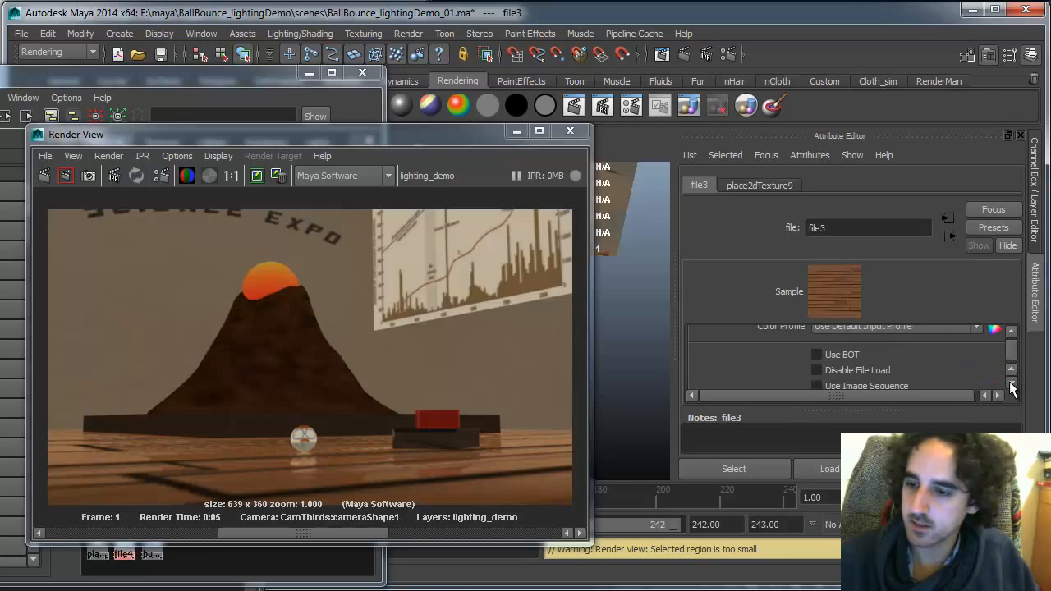
pyautogui.scroll(-2, 1009, 381)
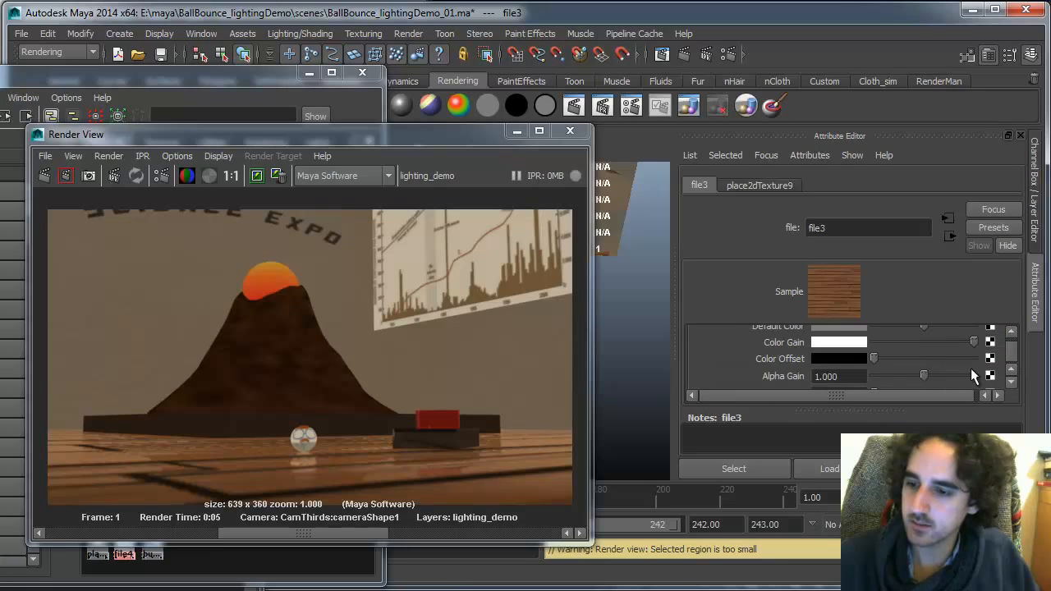
pyautogui.click(860, 360)
pyautogui.moveTo(762, 382); pyautogui.dragTo(770, 381)
pyautogui.moveTo(759, 419)
pyautogui.mouseDown()
pyautogui.moveTo(775, 417)
pyautogui.moveTo(767, 380)
pyautogui.moveTo(885, 399)
pyautogui.moveTo(863, 400)
pyautogui.mouseUp()
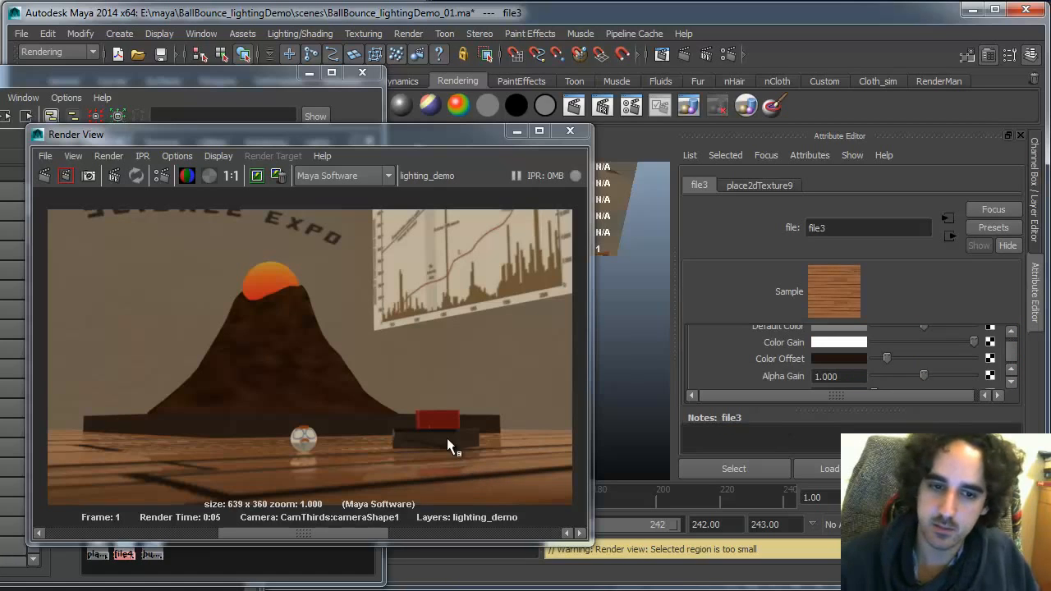
# Re-render the scene in the Render View
pyautogui.click(47, 176)
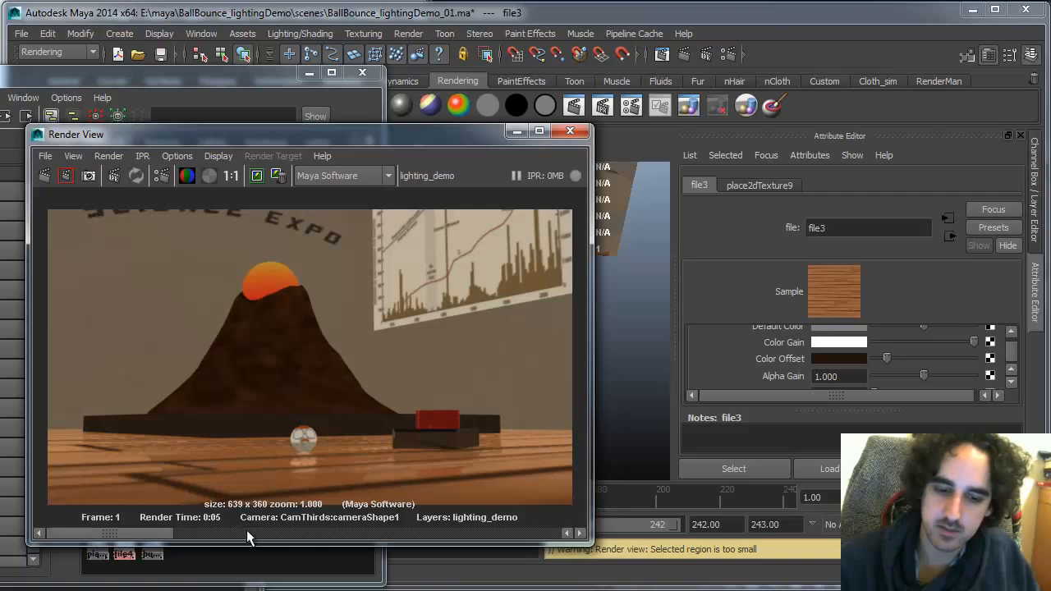
pyautogui.click(247, 531)
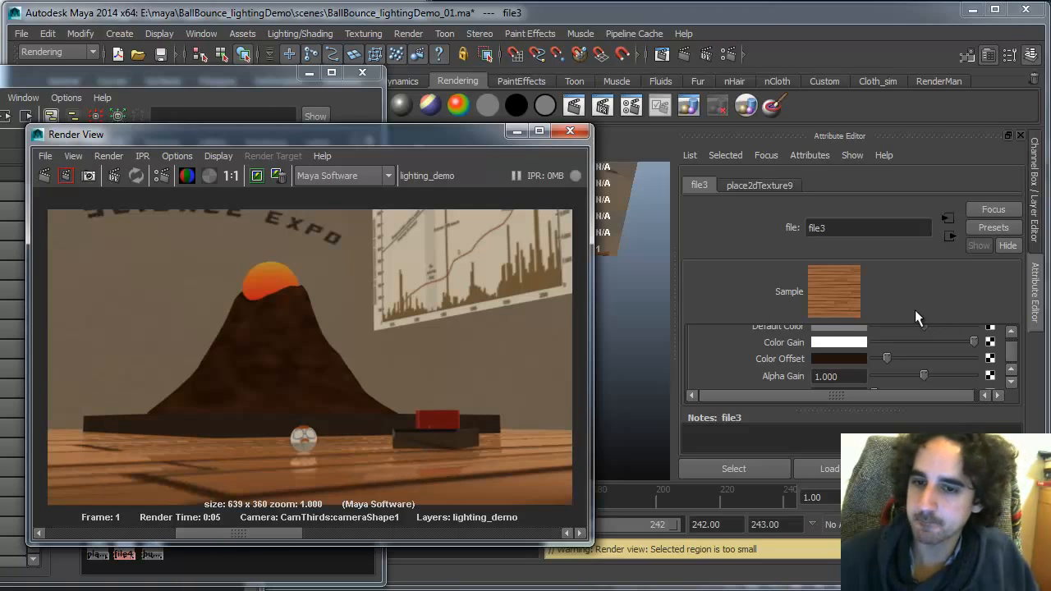
pyautogui.moveTo(472, 133); pyautogui.dragTo(354, 469)
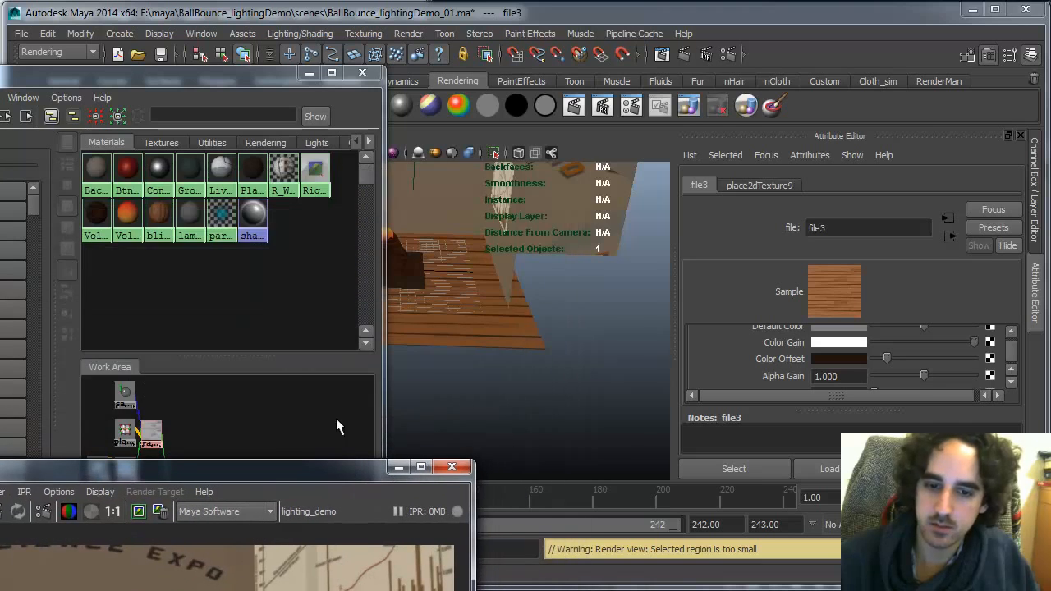
# Rename the floor's blinn material to floor_mat
pyautogui.click(158, 217)
pyautogui.moveTo(856, 224); pyautogui.dragTo(766, 206)
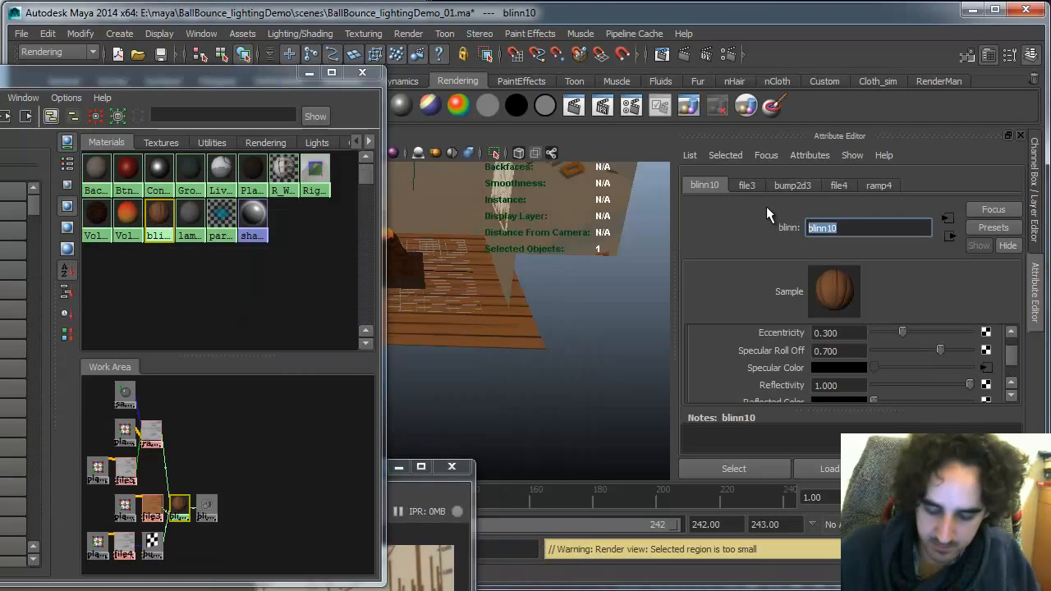
pyautogui.write('floor_mat')
pyautogui.press('Return')
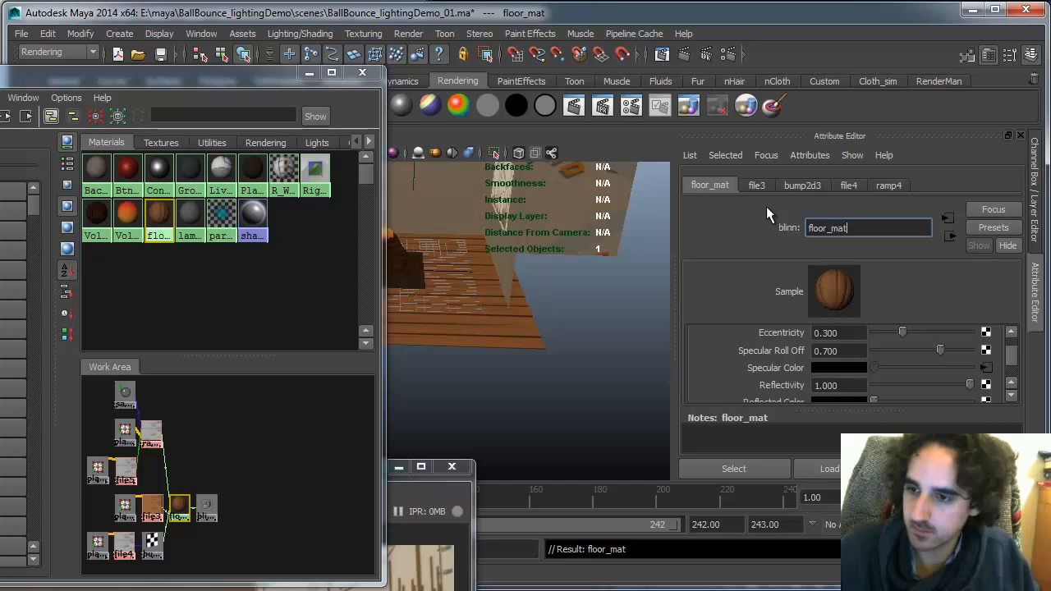
# Set the floor_mat material's Diffuse to 0.5
pyautogui.scroll(-5, 1012, 362)
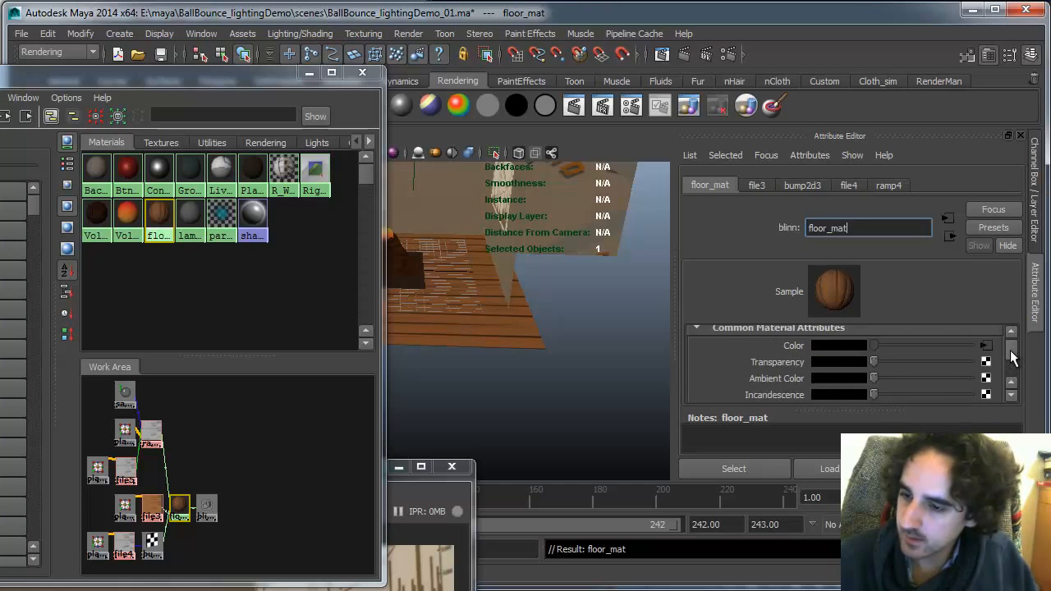
pyautogui.doubleClick(826, 377)
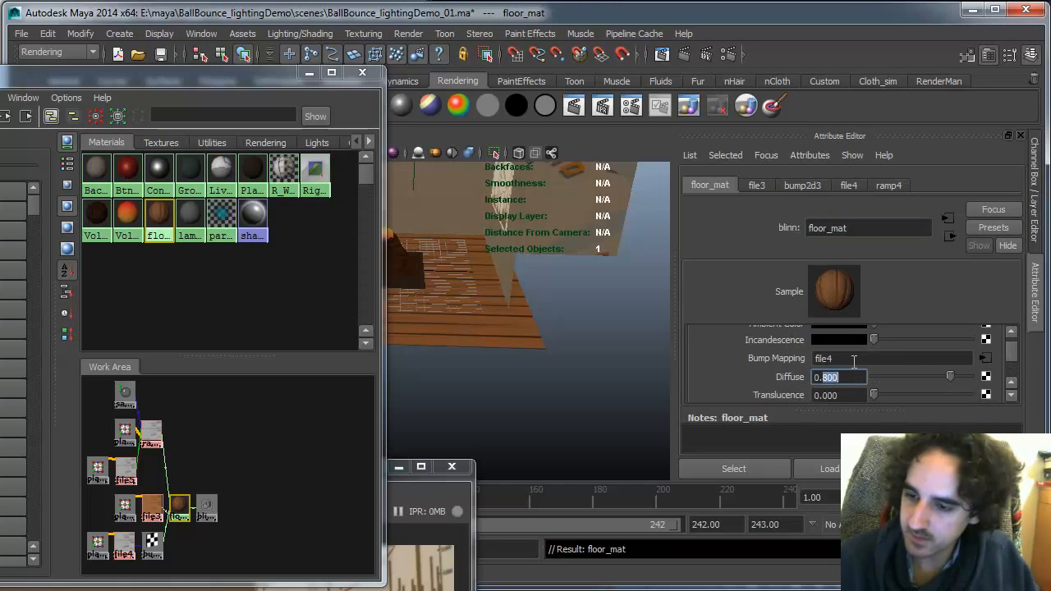
pyautogui.write('5')
pyautogui.press('Return')
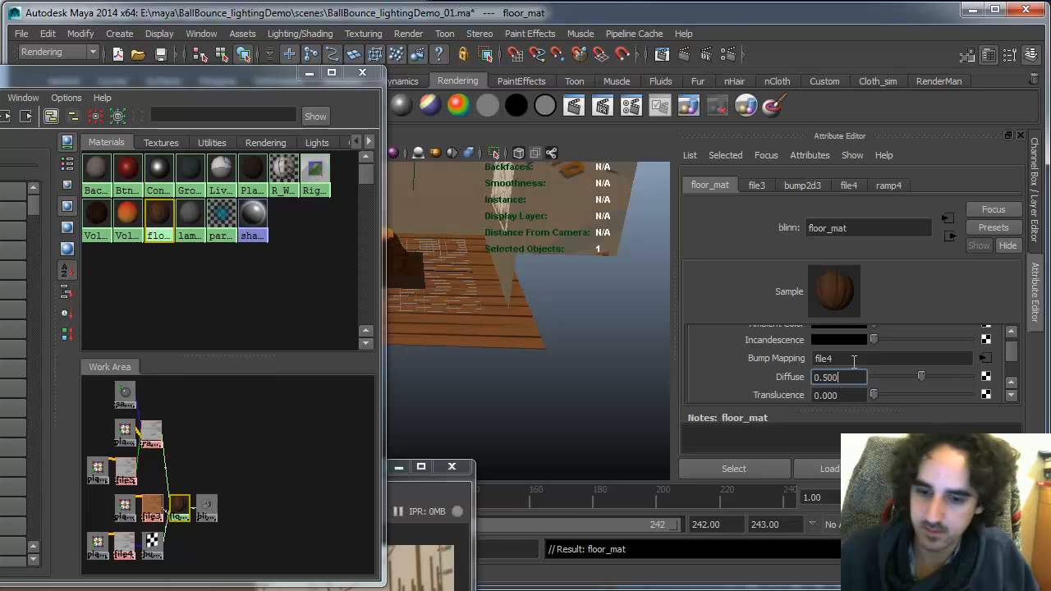
# Re-render the scene in the Render View, keep the image and compare it with the previous render
pyautogui.click(415, 490)
pyautogui.moveTo(355, 465); pyautogui.dragTo(425, 168)
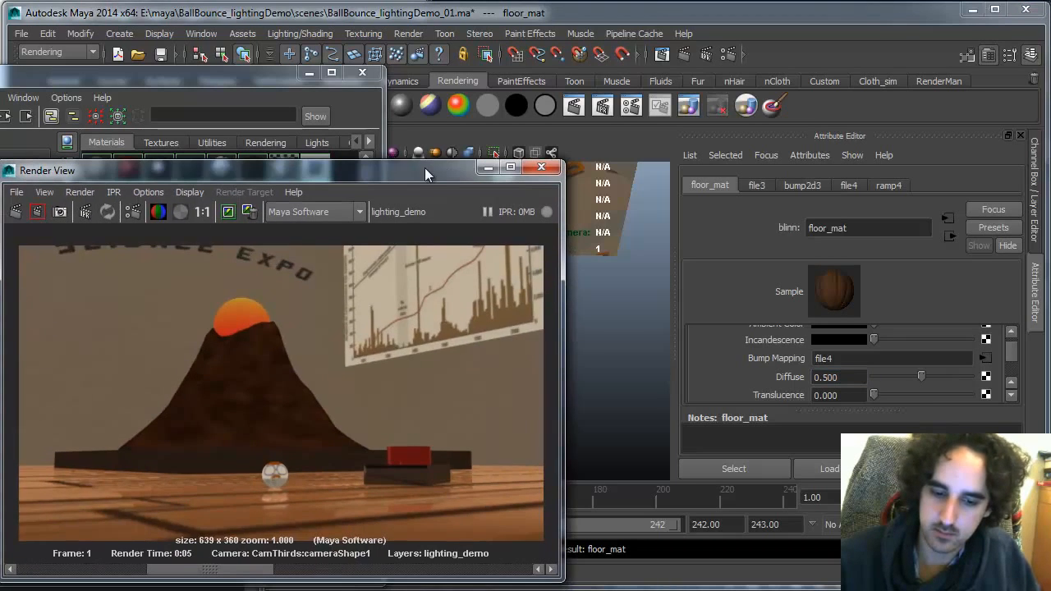
pyautogui.click(15, 211)
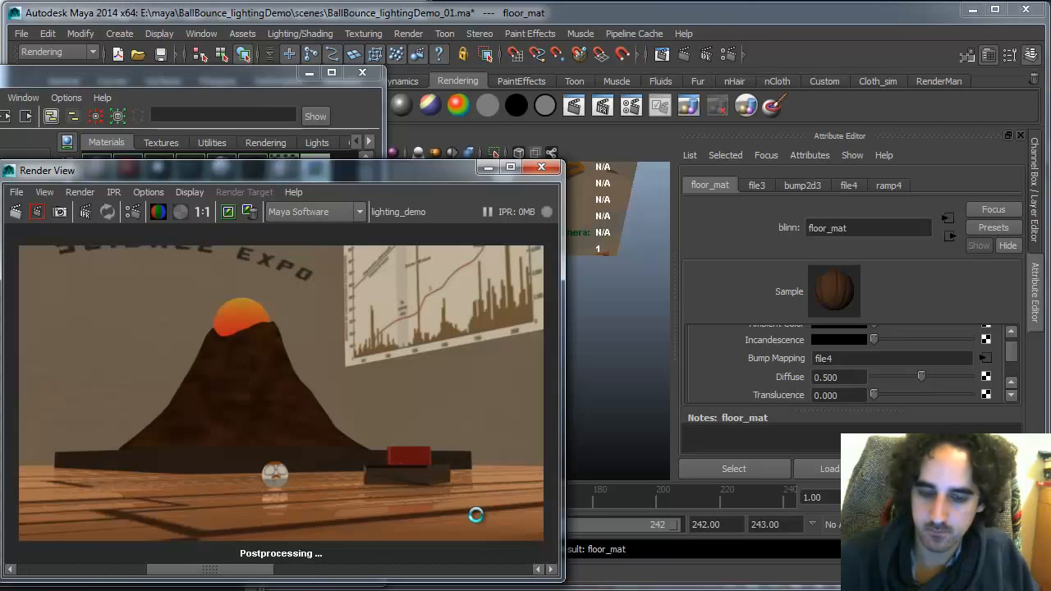
pyautogui.click(229, 213)
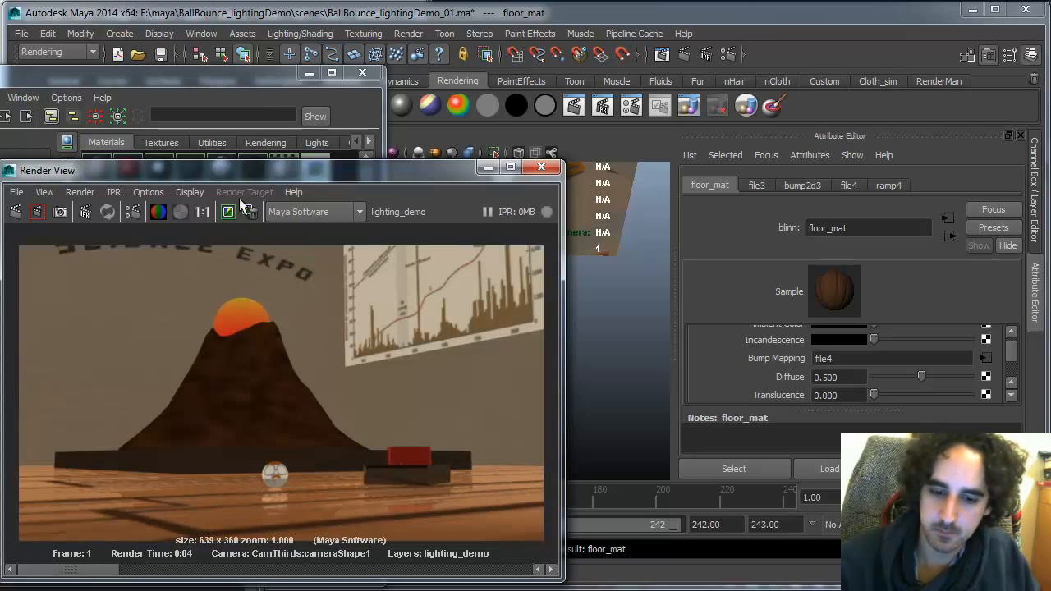
pyautogui.moveTo(103, 570)
pyautogui.mouseDown()
pyautogui.moveTo(421, 566)
pyautogui.moveTo(98, 566)
pyautogui.mouseUp()
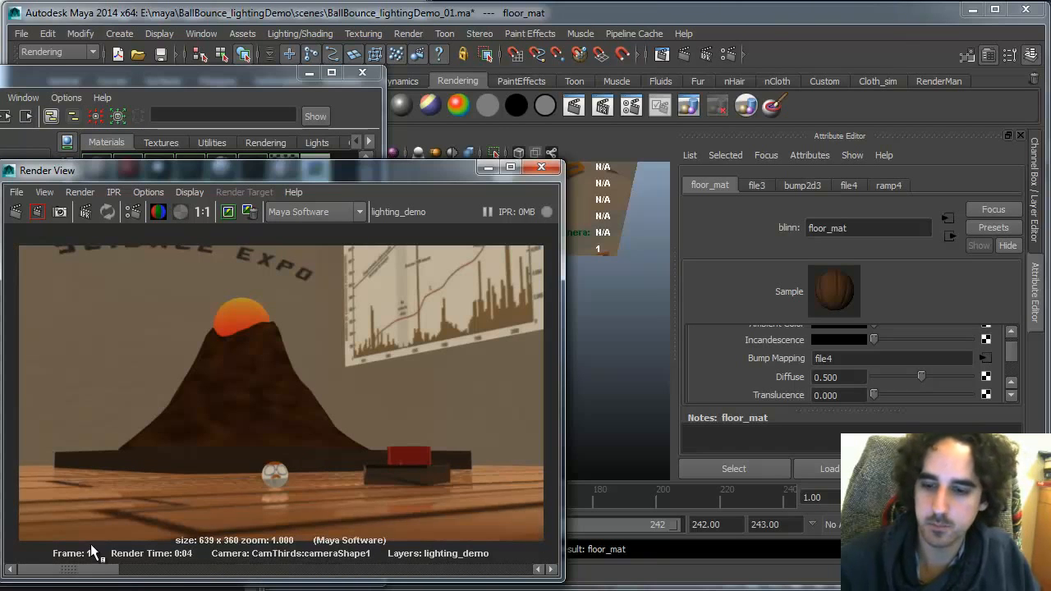
# Set the floor_mat material's Diffuse to 0.4
pyautogui.doubleClick(829, 377)
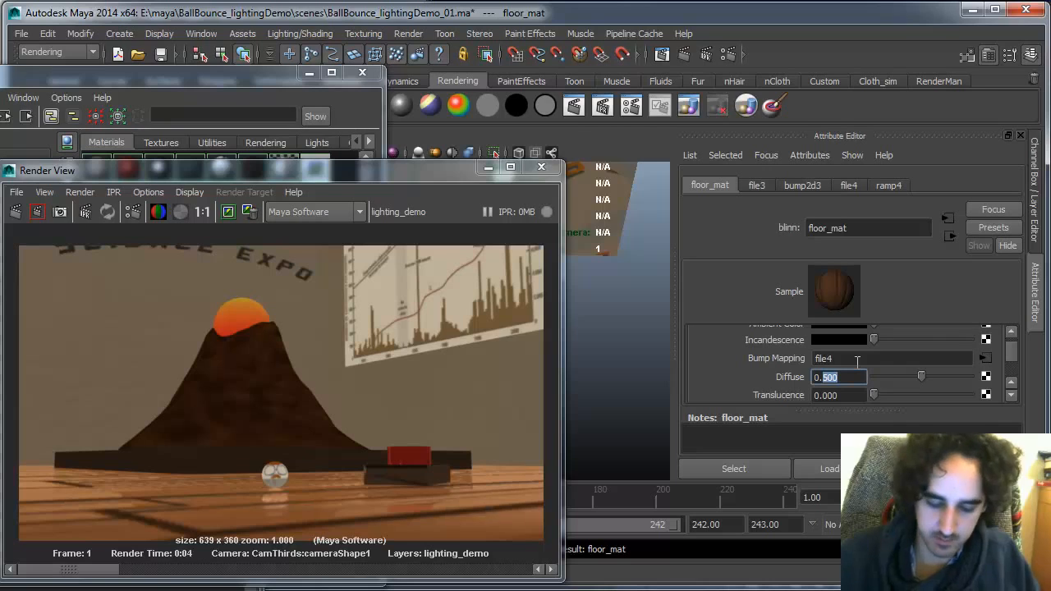
pyautogui.write('0.4')
pyautogui.press('Return')
# Open the floor colour file3 node and lower its Color Gain to a light grey
pyautogui.scroll(3, 1007, 350)
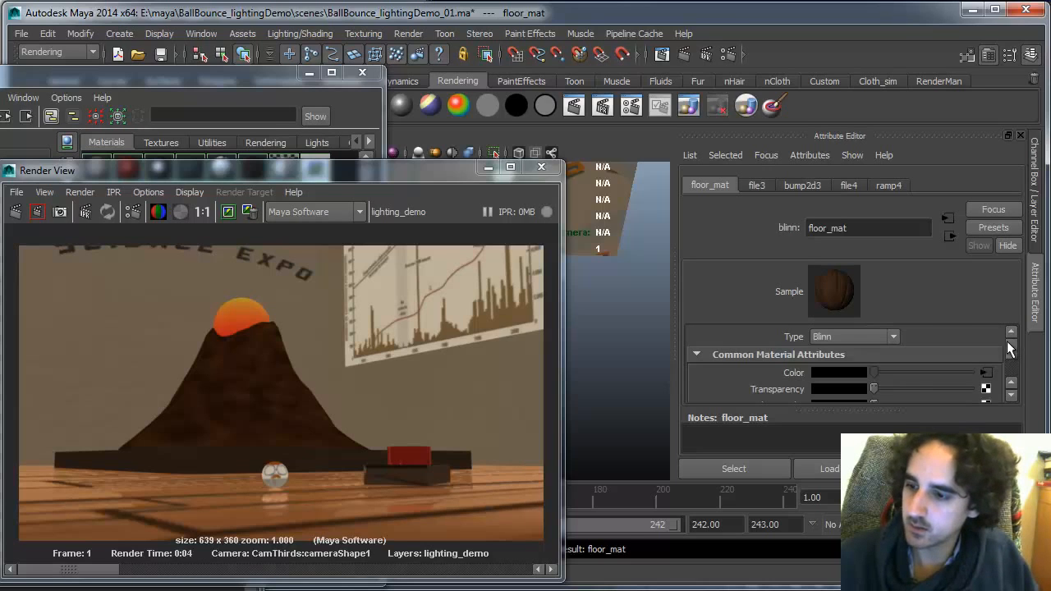
pyautogui.click(987, 373)
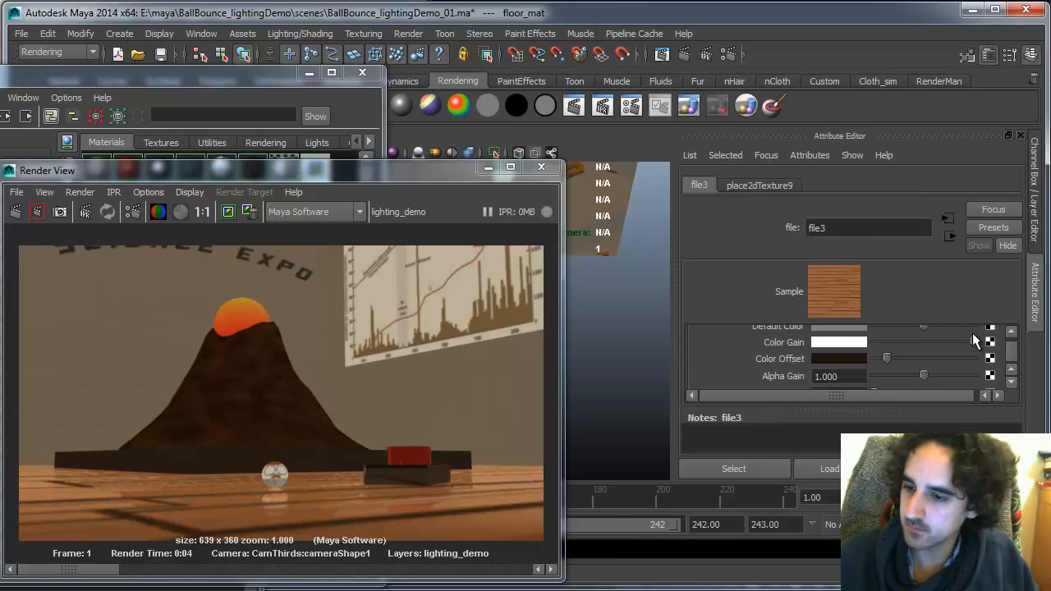
pyautogui.moveTo(972, 342); pyautogui.dragTo(950, 340)
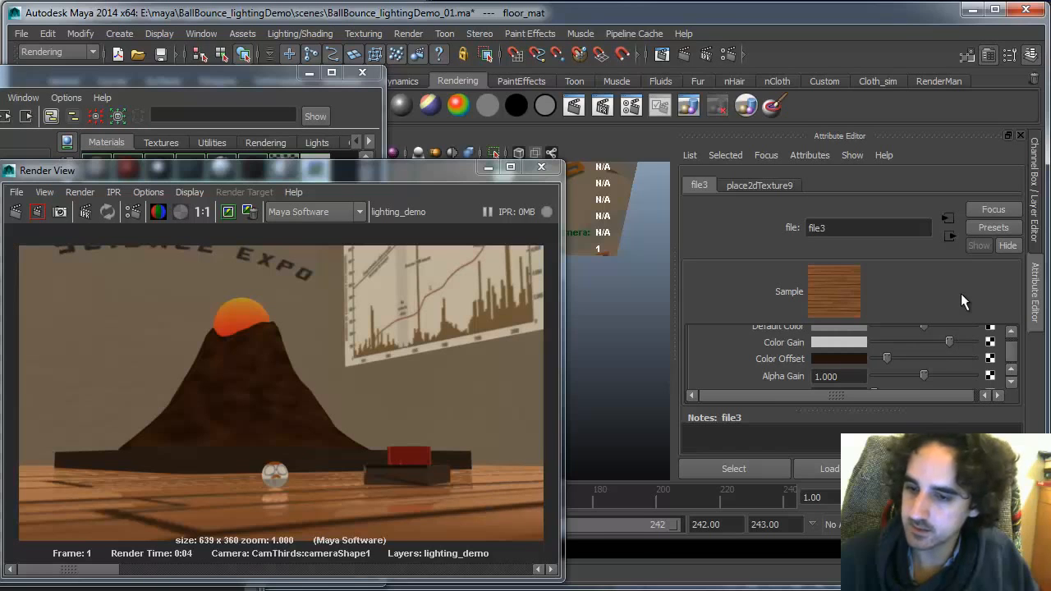
# Re-render the scene and compare the new render with the kept image
pyautogui.click(17, 211)
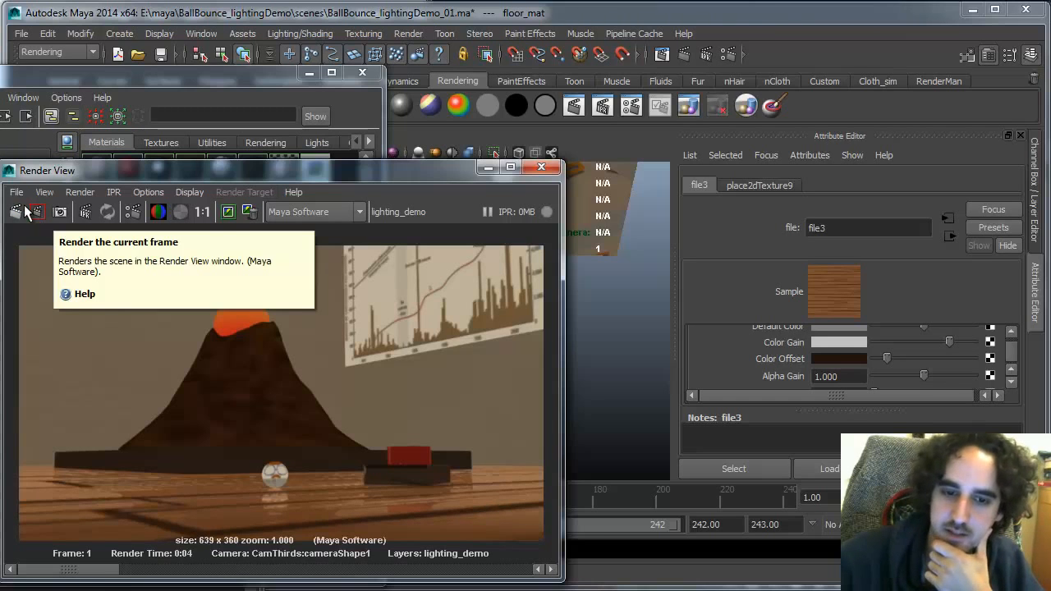
pyautogui.moveTo(89, 568)
pyautogui.mouseDown()
pyautogui.moveTo(250, 563)
pyautogui.moveTo(95, 563)
pyautogui.mouseUp()
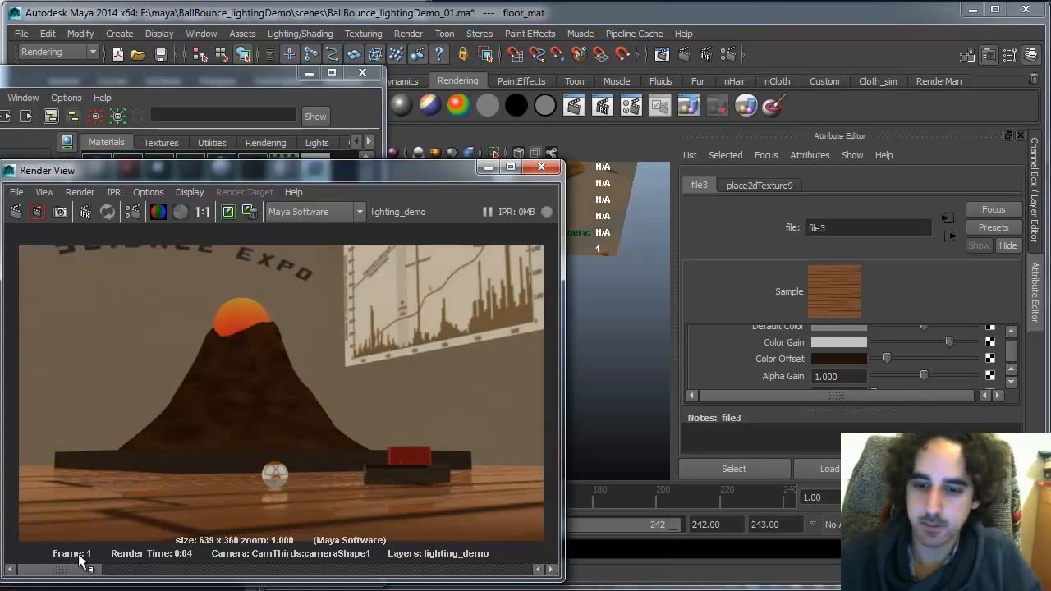